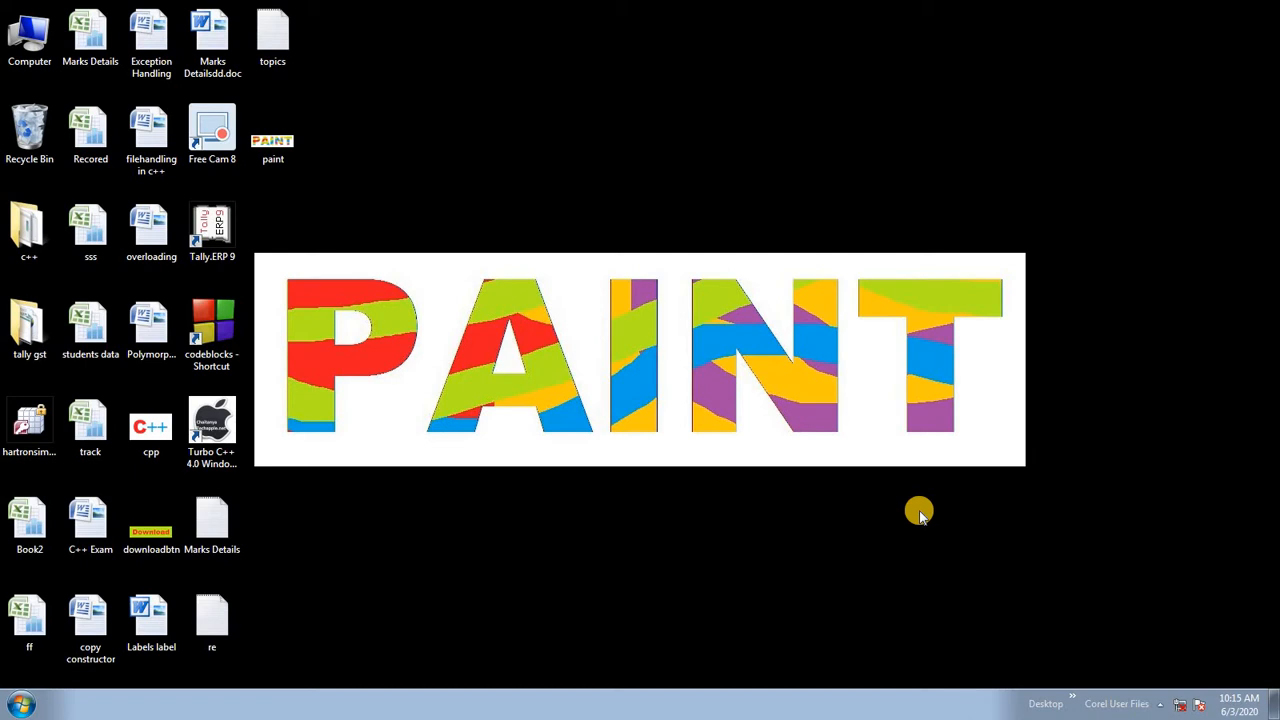
Step: Open Paint from the Windows accessories and maximize its window
{"action": "left_click", "coordinate": [20, 708]}
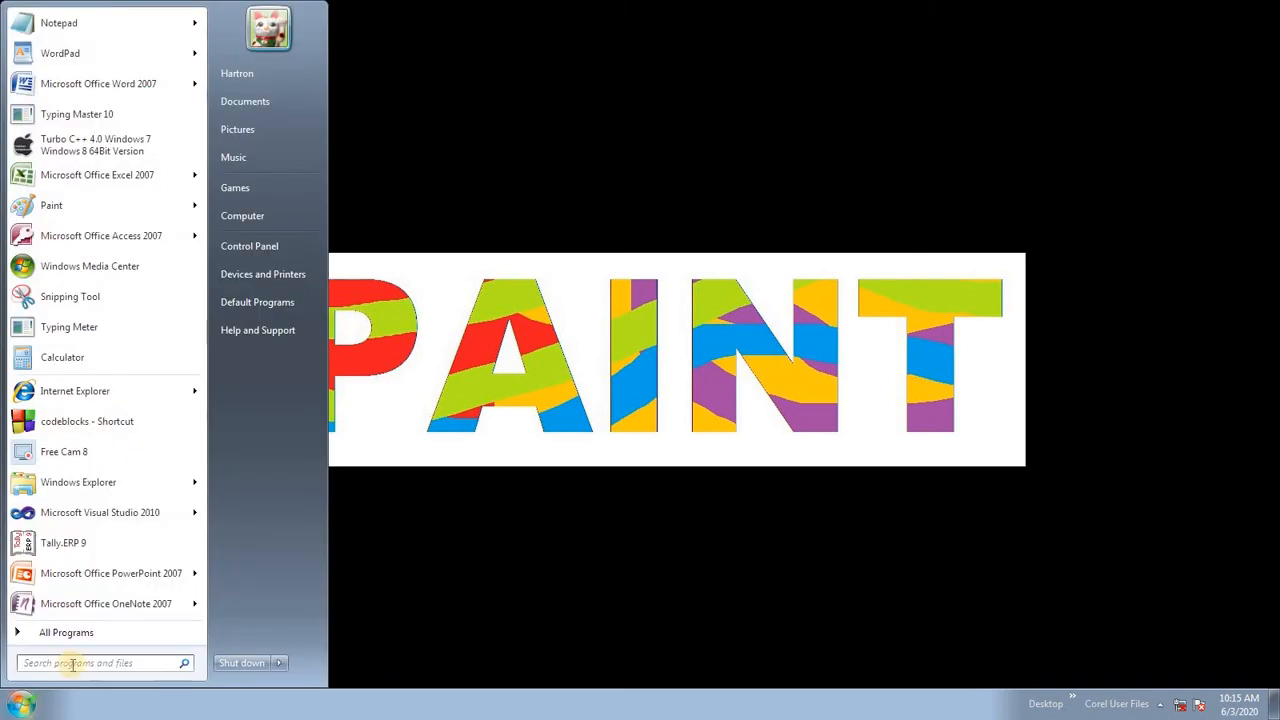
{"action": "left_click", "coordinate": [80, 632]}
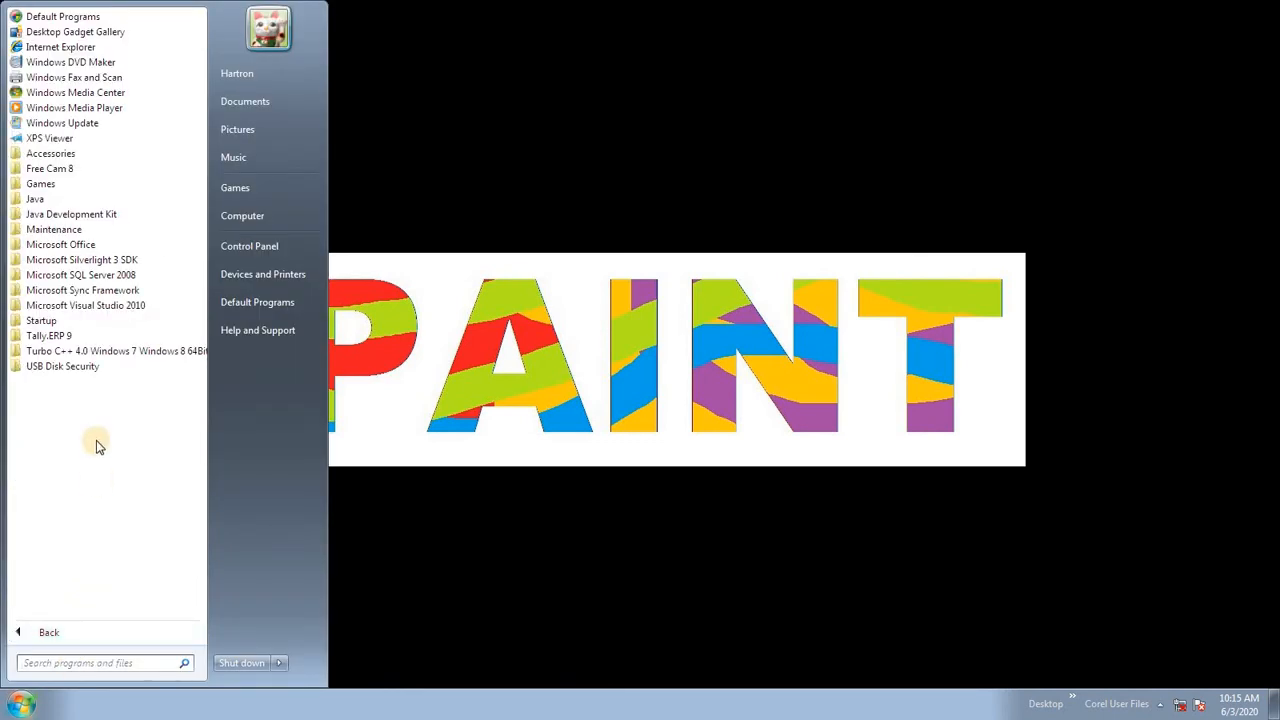
{"action": "left_click", "coordinate": [97, 155]}
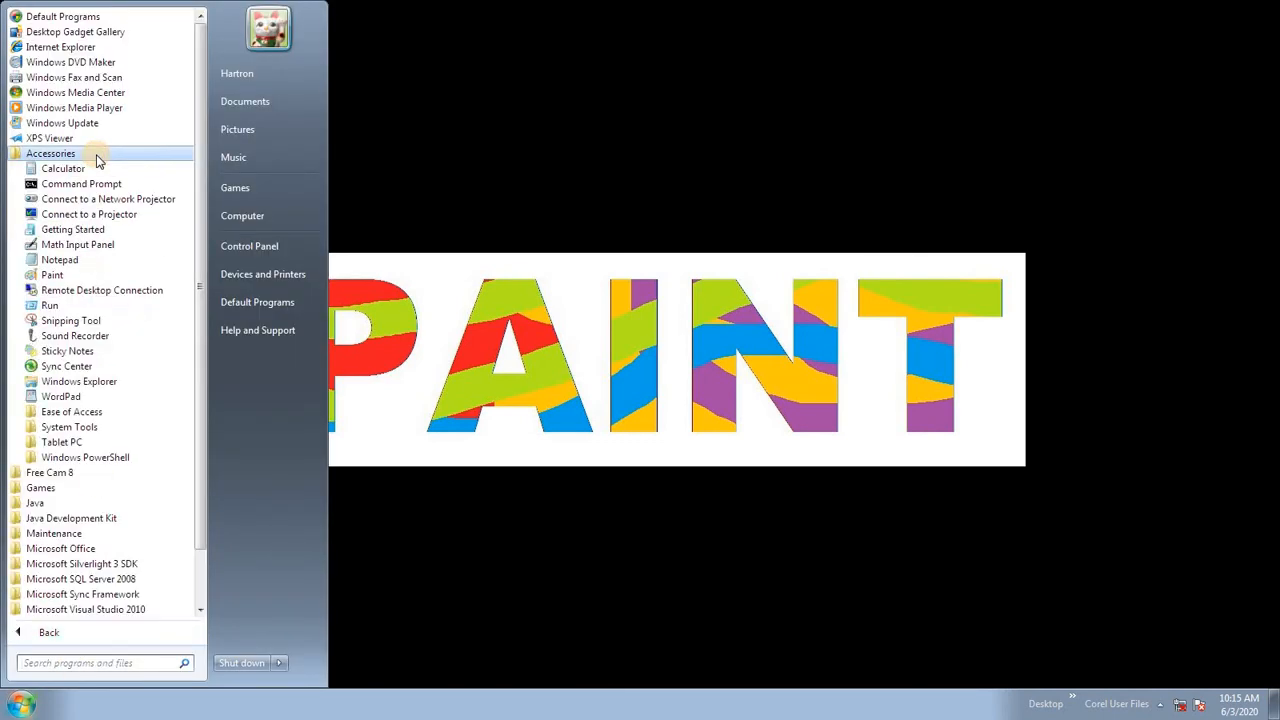
{"action": "left_click", "coordinate": [55, 275]}
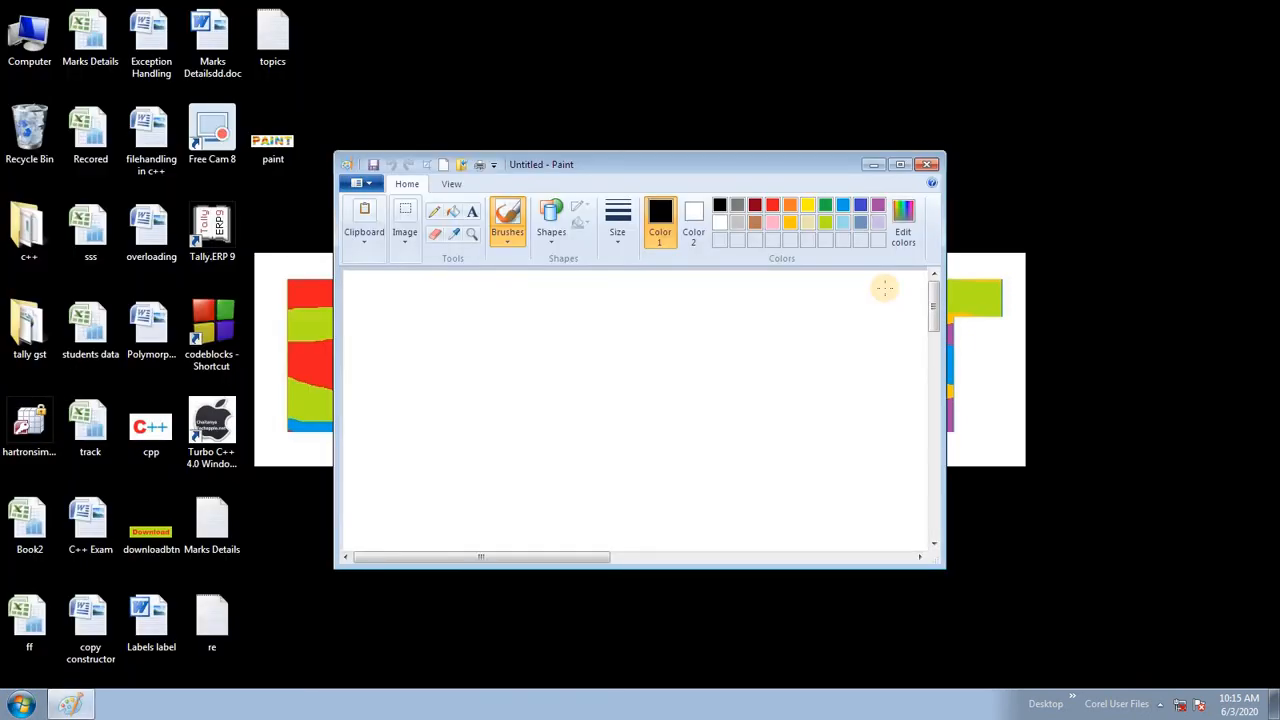
{"action": "left_click", "coordinate": [900, 164]}
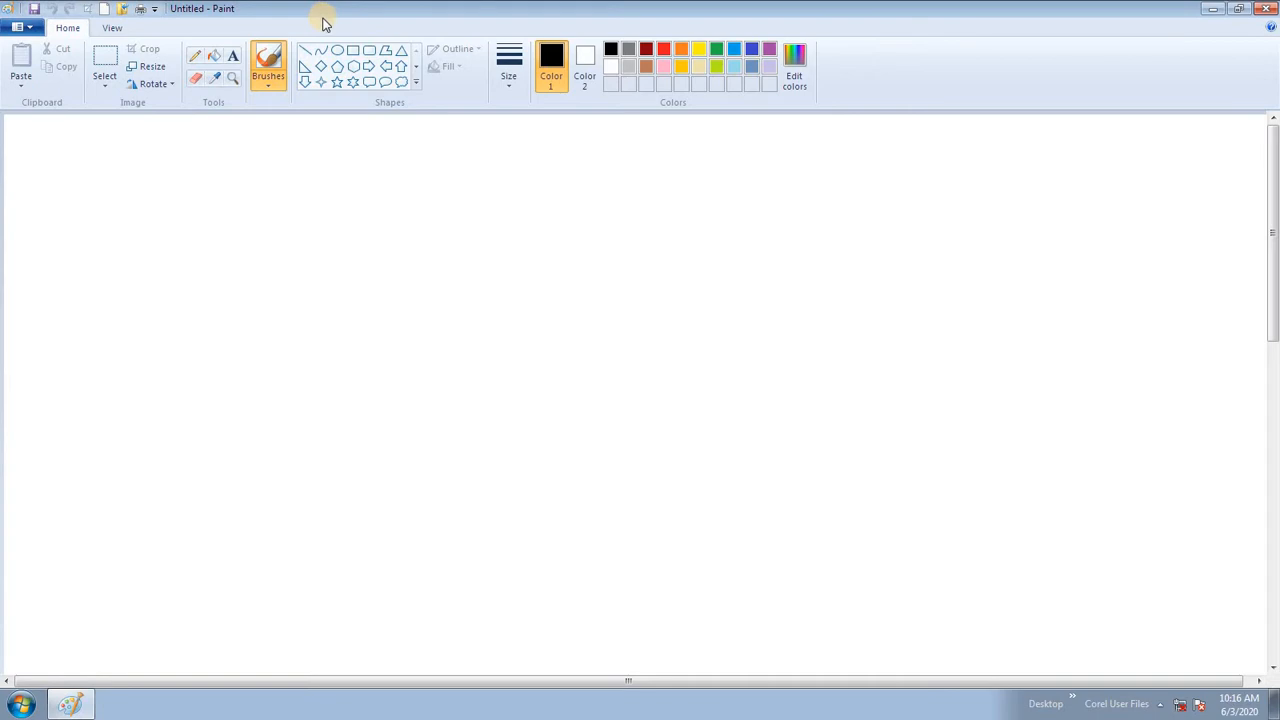
Step: Examine the window control commands, the Home and View tool sets, and the file commands with recent pictures
{"action": "left_click", "coordinate": [8, 14]}
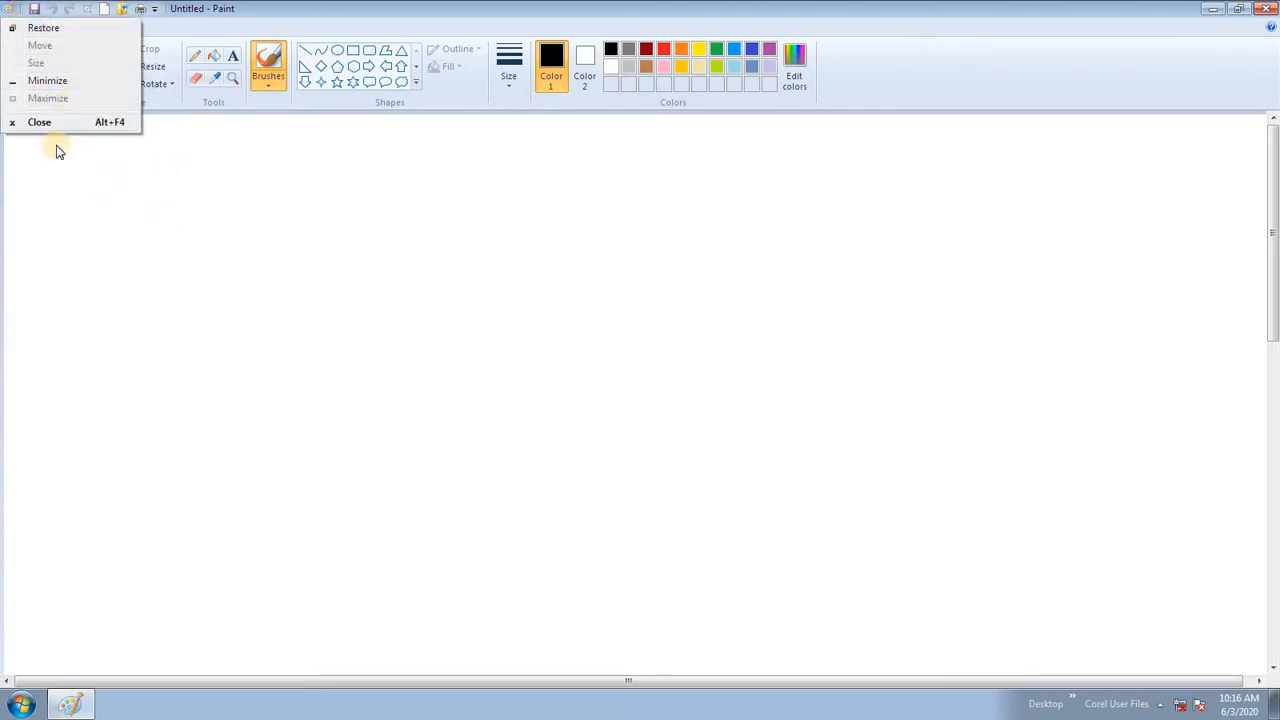
{"action": "left_click", "coordinate": [92, 214]}
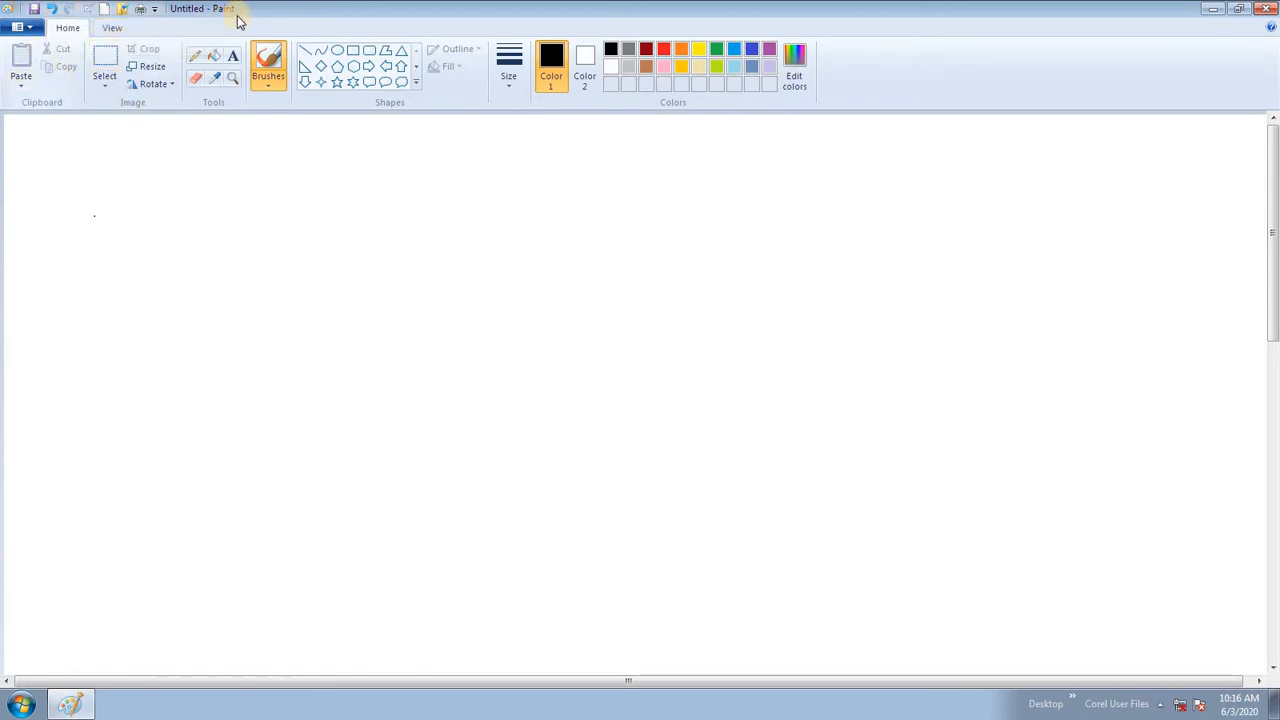
{"action": "left_click", "coordinate": [108, 28]}
{"action": "left_click", "coordinate": [74, 28]}
{"action": "left_click", "coordinate": [112, 28]}
{"action": "left_click", "coordinate": [70, 28]}
{"action": "left_click", "coordinate": [110, 28]}
{"action": "left_click", "coordinate": [66, 28]}
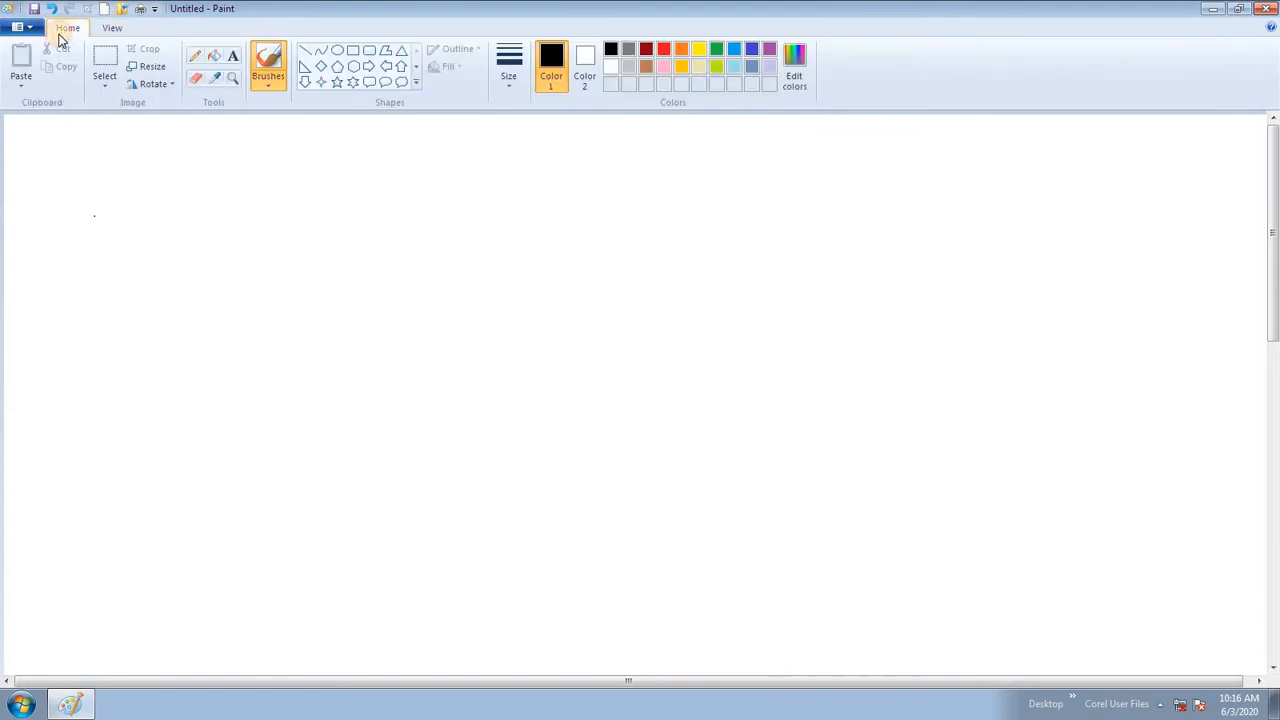
{"action": "left_click", "coordinate": [28, 27]}
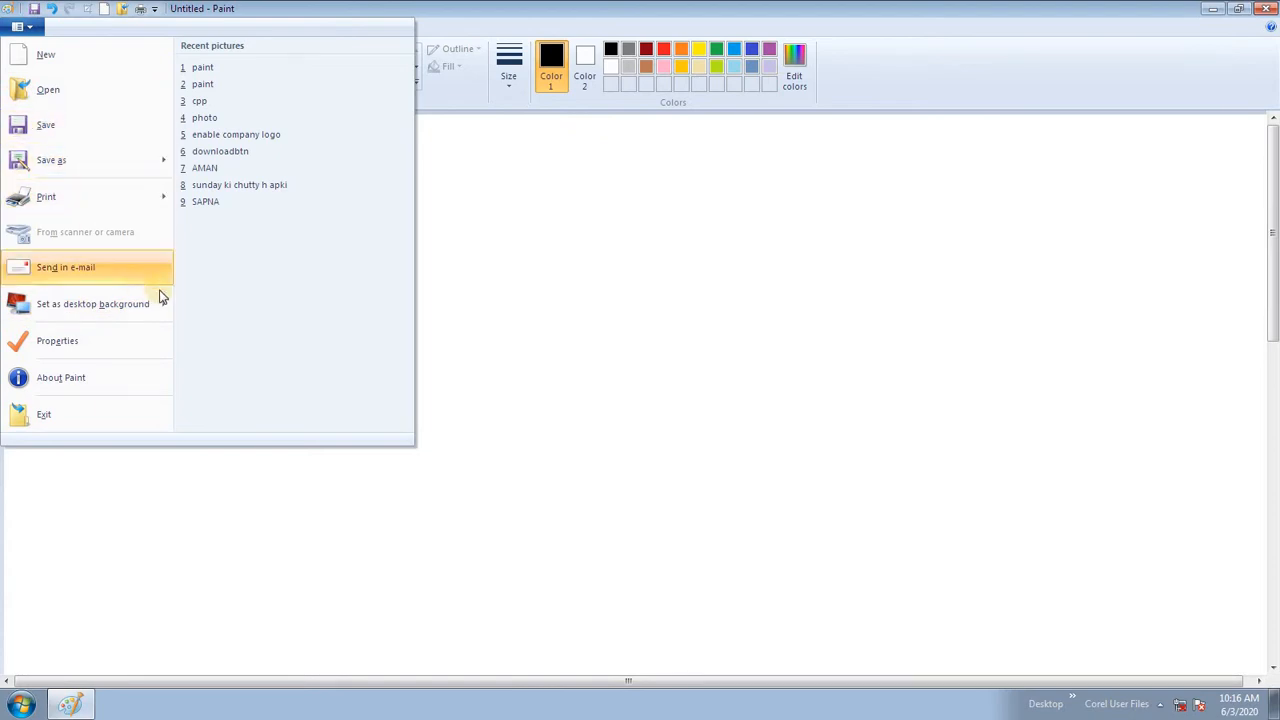
{"action": "left_click", "coordinate": [534, 332]}
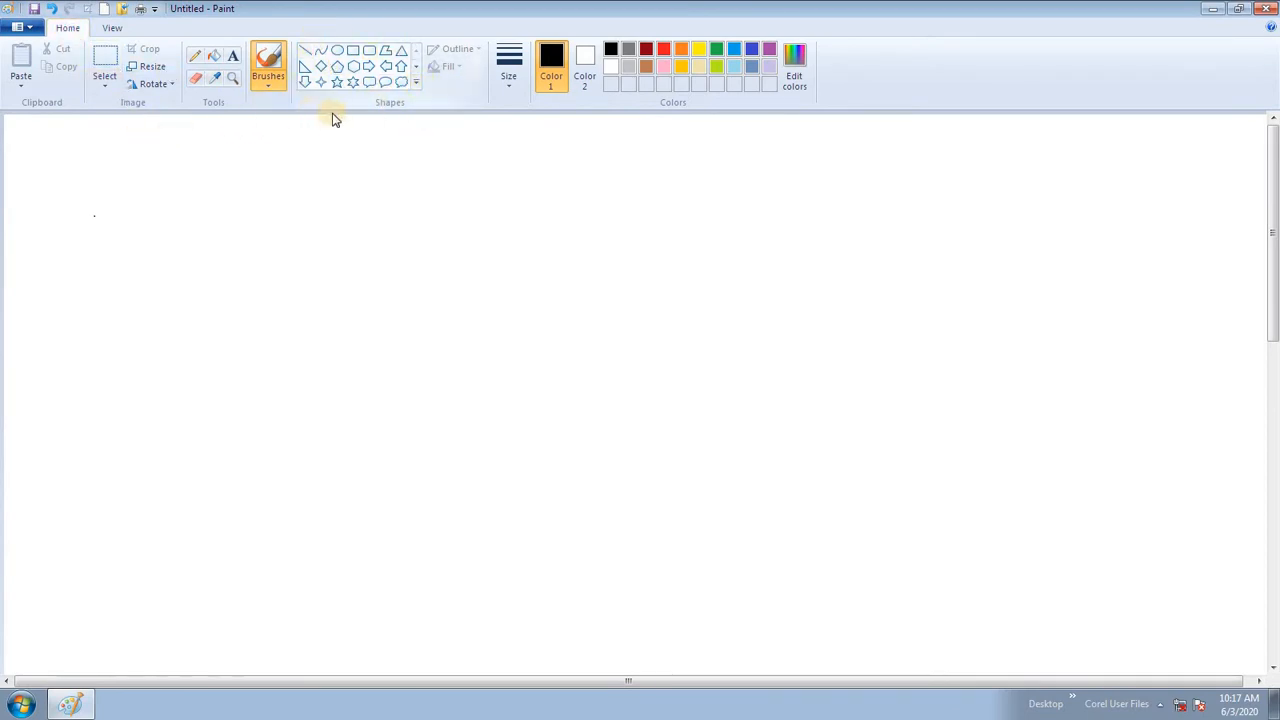
Step: Practise the Line tool with several crossing horizontal and vertical black lines, and clear the whole canvas
{"action": "left_click", "coordinate": [305, 52]}
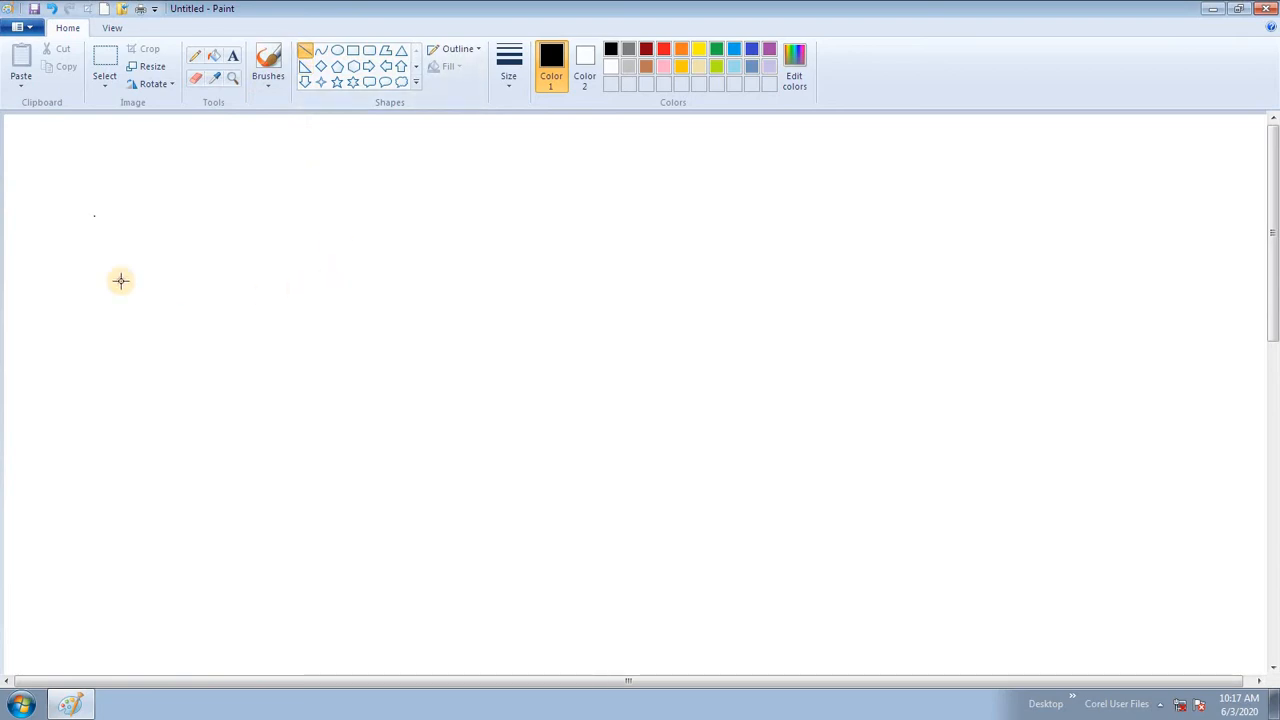
{"action": "left_click_drag", "start_coordinate": [120, 280], "coordinate": [1133, 277]}
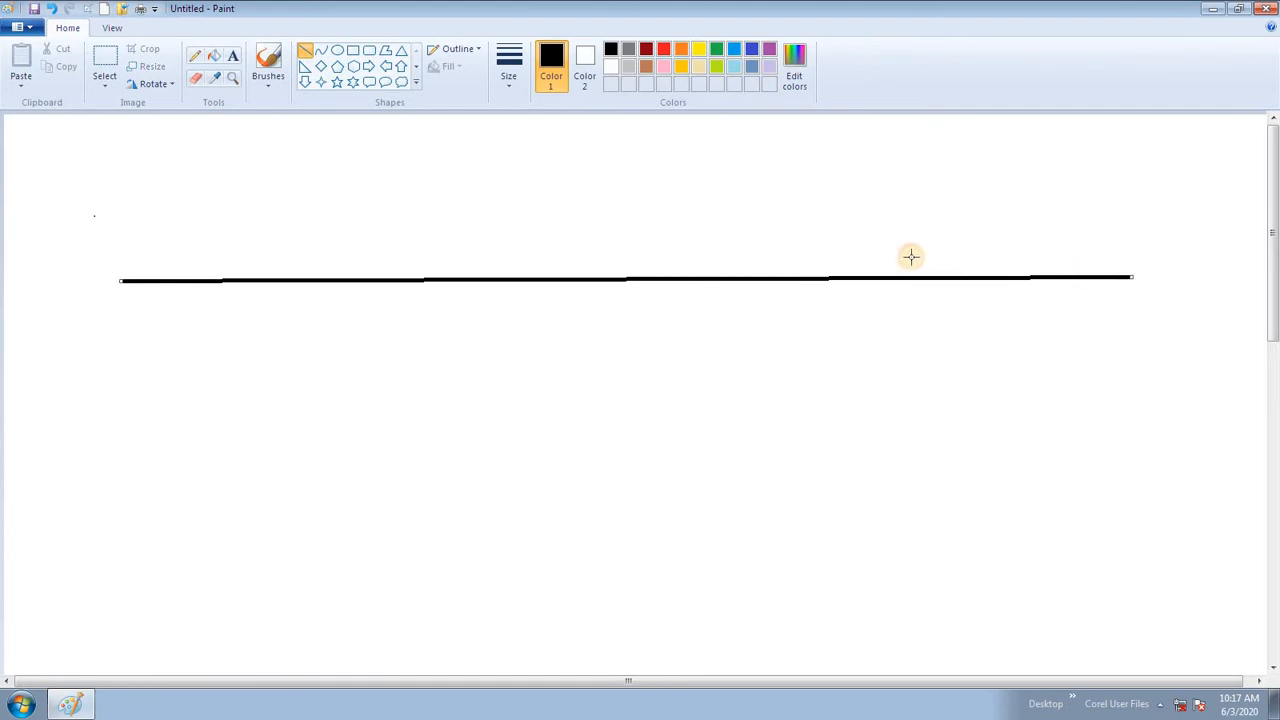
{"action": "mouse_move", "coordinate": [364, 182]}
{"action": "left_mouse_down"}
{"action": "mouse_move", "coordinate": [351, 303]}
{"action": "mouse_move", "coordinate": [378, 506]}
{"action": "left_mouse_up"}
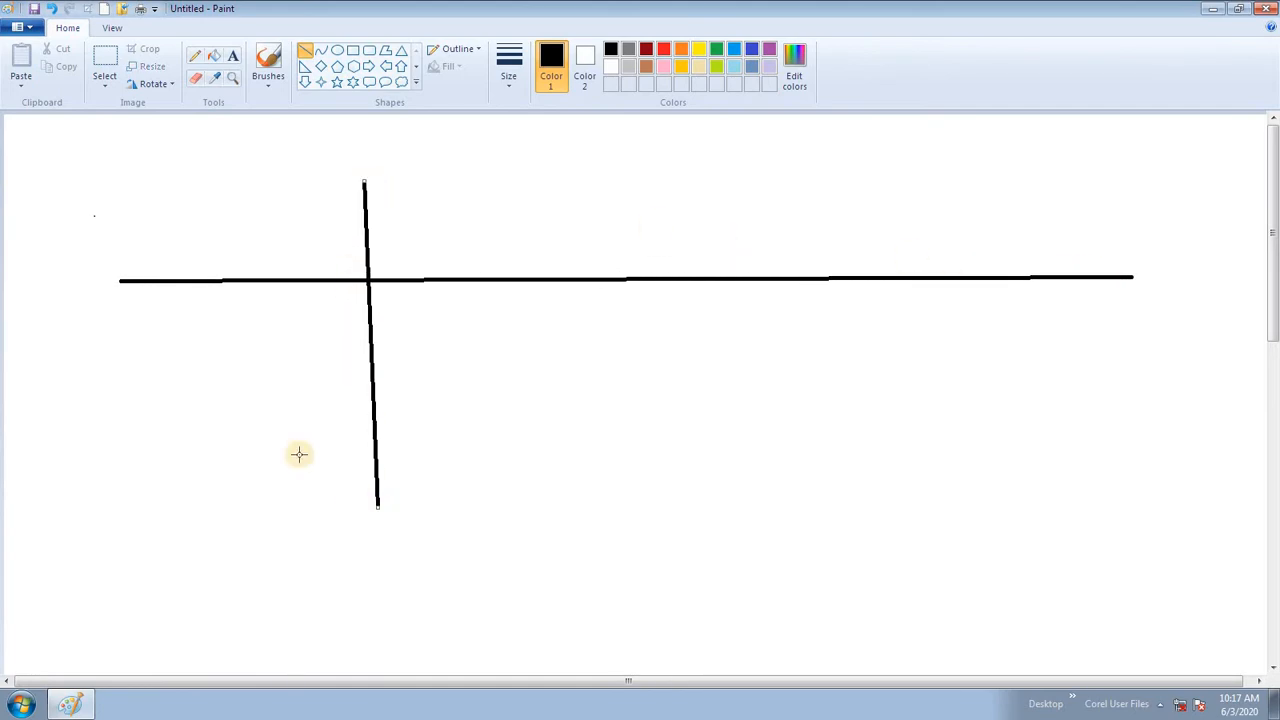
{"action": "left_click_drag", "start_coordinate": [166, 367], "coordinate": [583, 380]}
{"action": "mouse_move", "coordinate": [486, 205]}
{"action": "left_mouse_down"}
{"action": "mouse_move", "coordinate": [497, 414]}
{"action": "mouse_move", "coordinate": [521, 496]}
{"action": "left_mouse_up"}
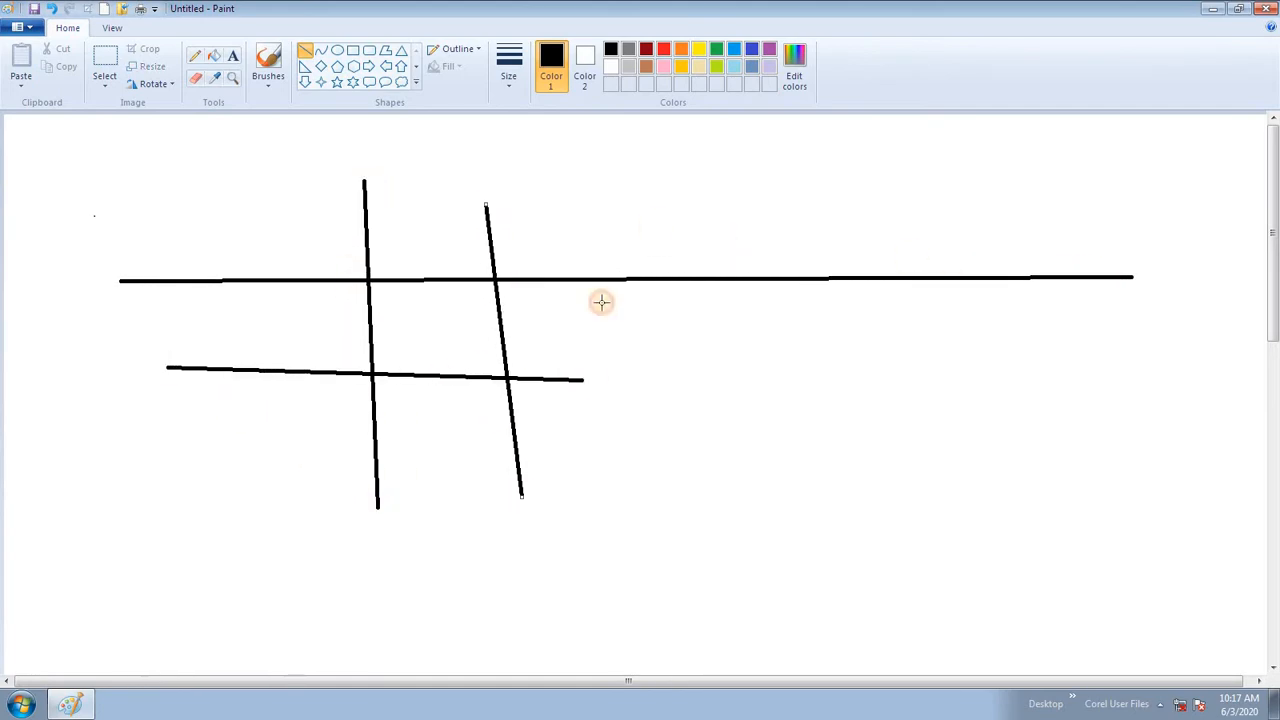
{"action": "left_click_drag", "start_coordinate": [615, 209], "coordinate": [596, 452]}
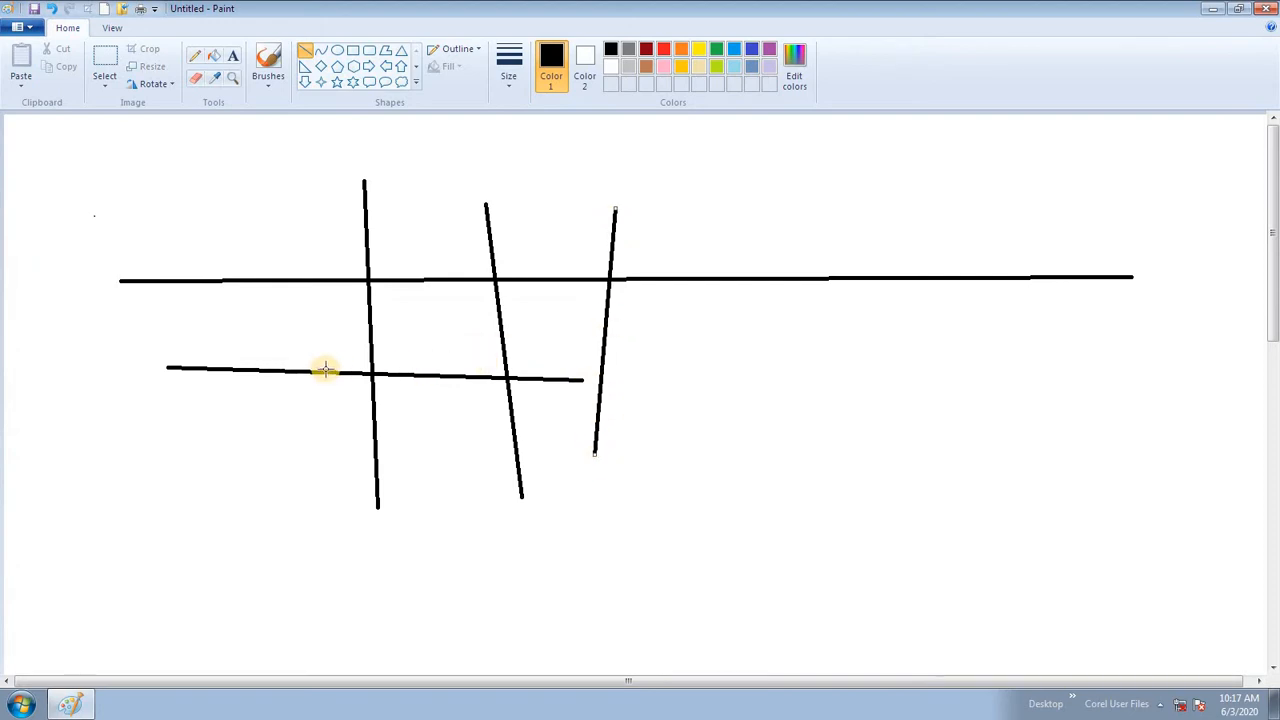
{"action": "mouse_move", "coordinate": [660, 418]}
{"action": "left_mouse_down"}
{"action": "mouse_move", "coordinate": [990, 418]}
{"action": "mouse_move", "coordinate": [1126, 443]}
{"action": "left_mouse_up"}
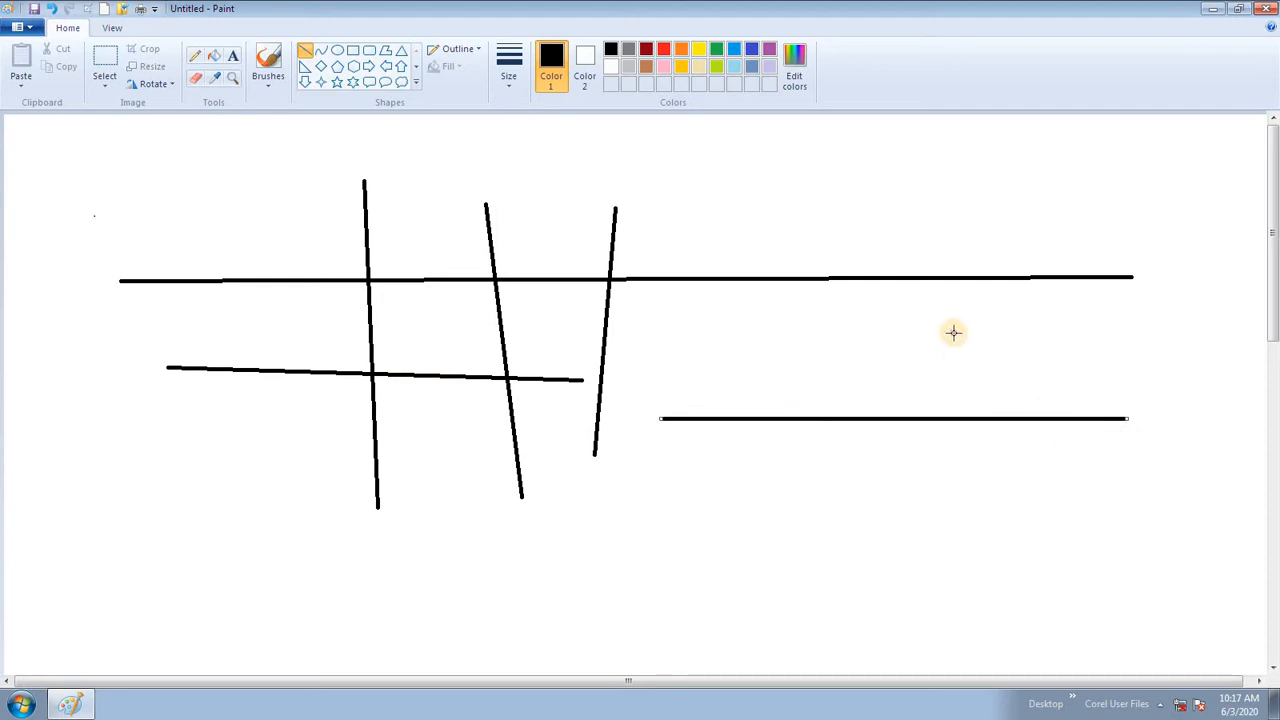
{"action": "left_click_drag", "start_coordinate": [951, 331], "coordinate": [981, 534]}
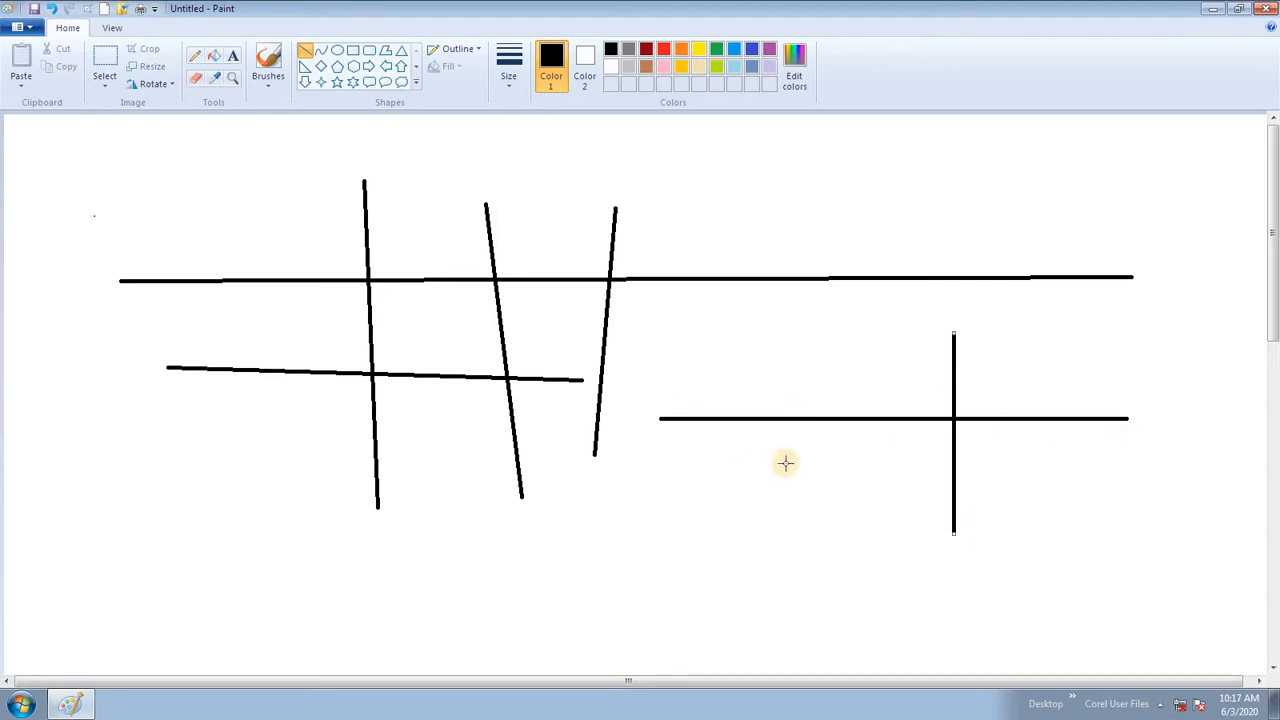
{"action": "left_click_drag", "start_coordinate": [807, 460], "coordinate": [1066, 460]}
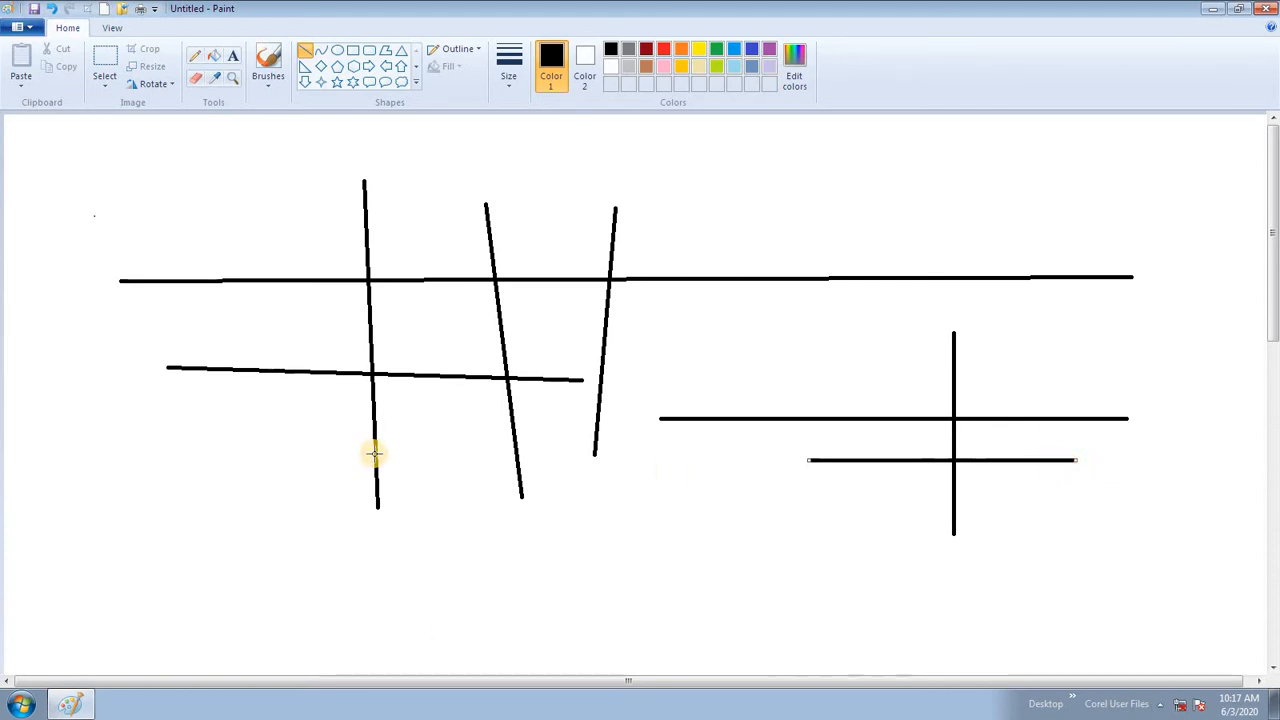
{"action": "key", "text": "ctrl+a"}
{"action": "key", "text": "Delete"}
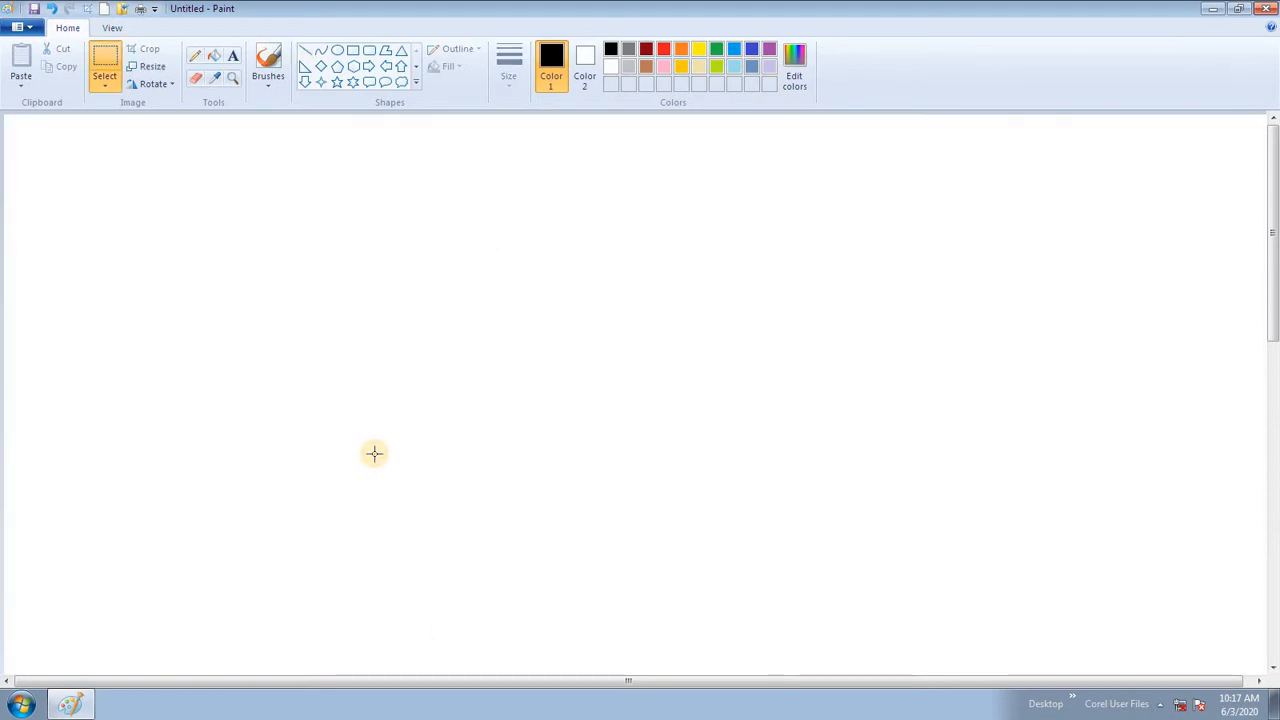
Step: Draw a long horizontal straight line across the upper canvas and a vertical line beside its starting end
{"action": "left_click", "coordinate": [305, 51]}
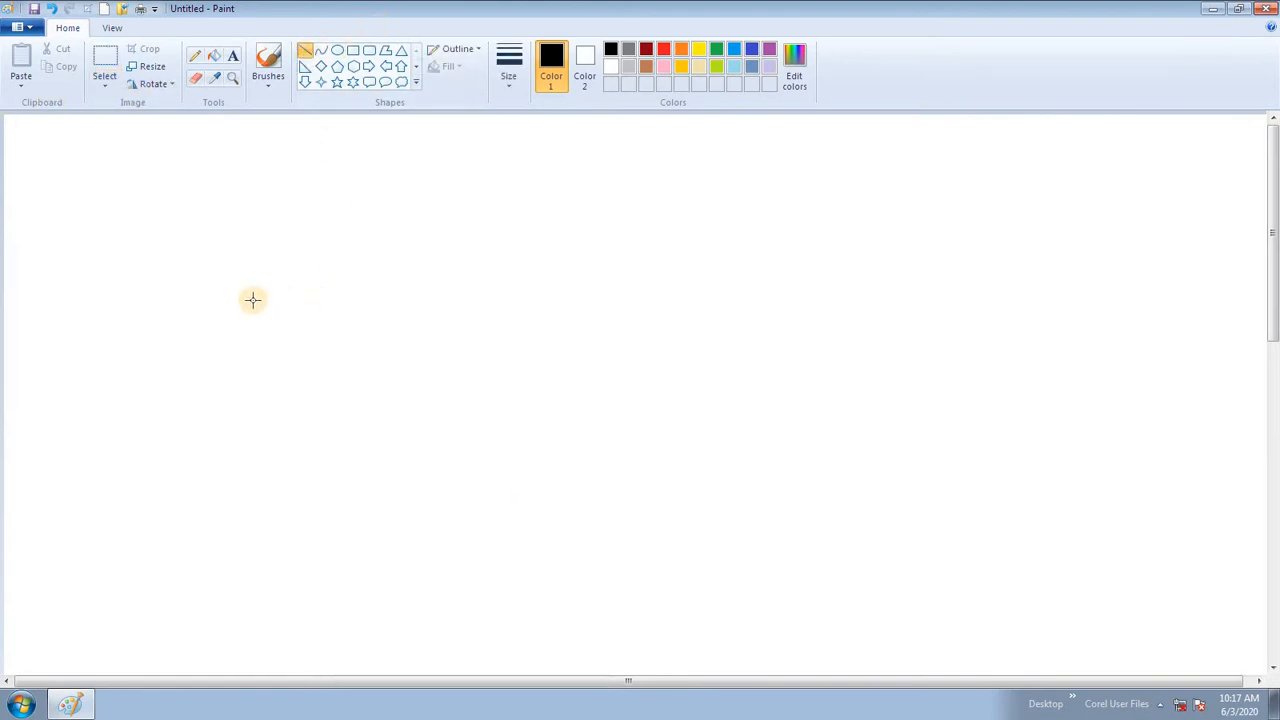
{"action": "left_click_drag", "start_coordinate": [240, 287], "coordinate": [1040, 287]}
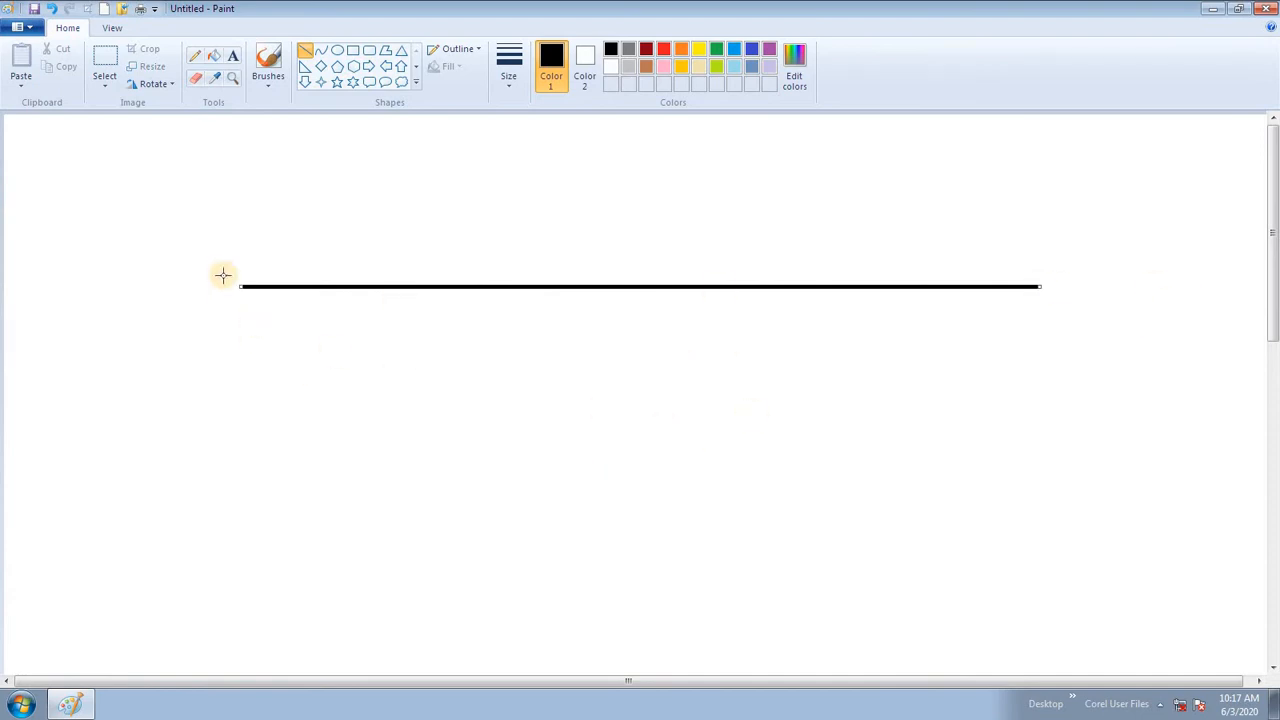
{"action": "left_click_drag", "start_coordinate": [232, 130], "coordinate": [254, 489]}
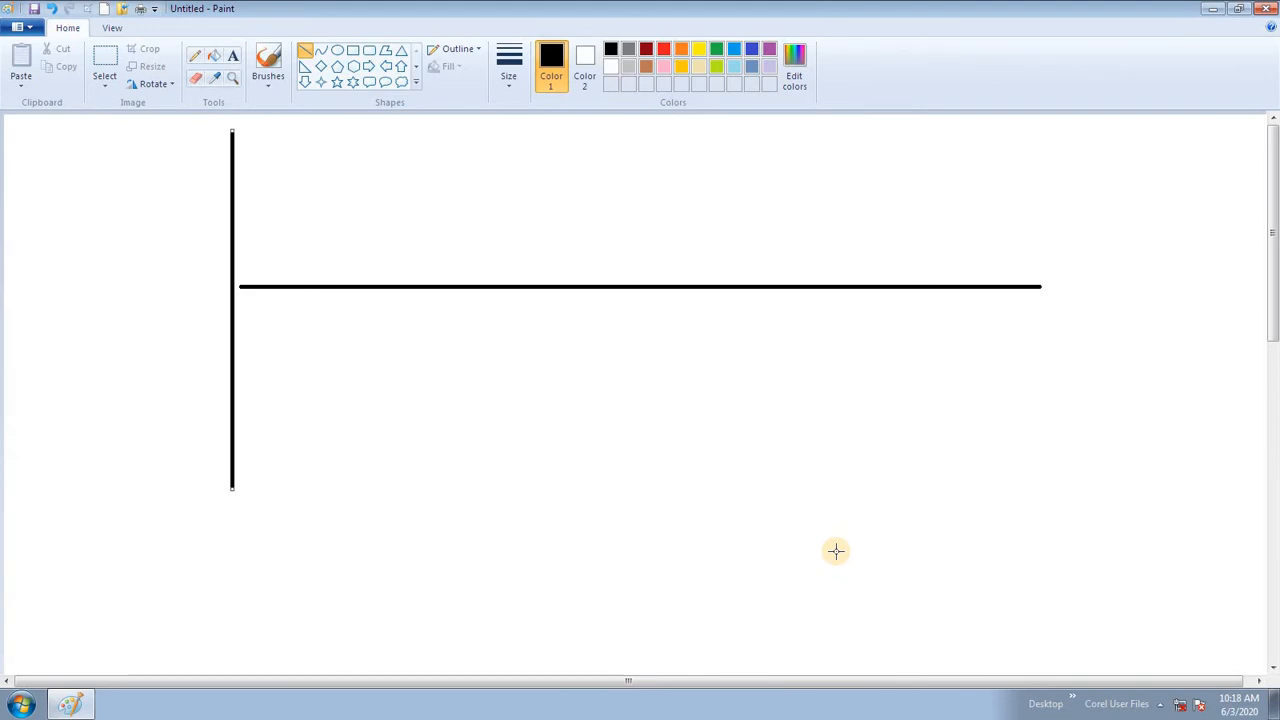
Step: Nudge the vertical line sideways until it meets the starting end of the horizontal line, and deselect it
{"action": "key", "text": "Right"}
{"action": "key", "text": "Right"}
{"action": "key", "text": "Right"}
{"action": "key", "text": "Right"}
{"action": "key", "text": "Right"}
{"action": "key", "text": "Right"}
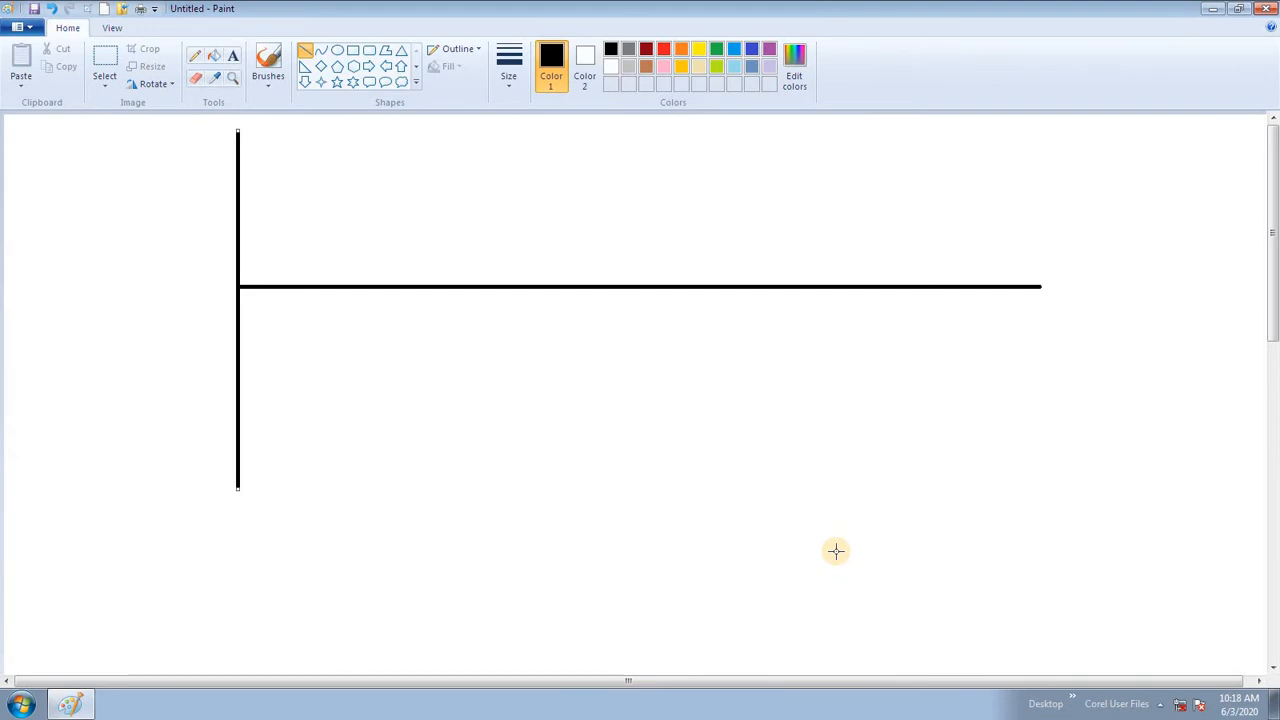
{"action": "key", "text": "Right"}
{"action": "key", "text": "Right"}
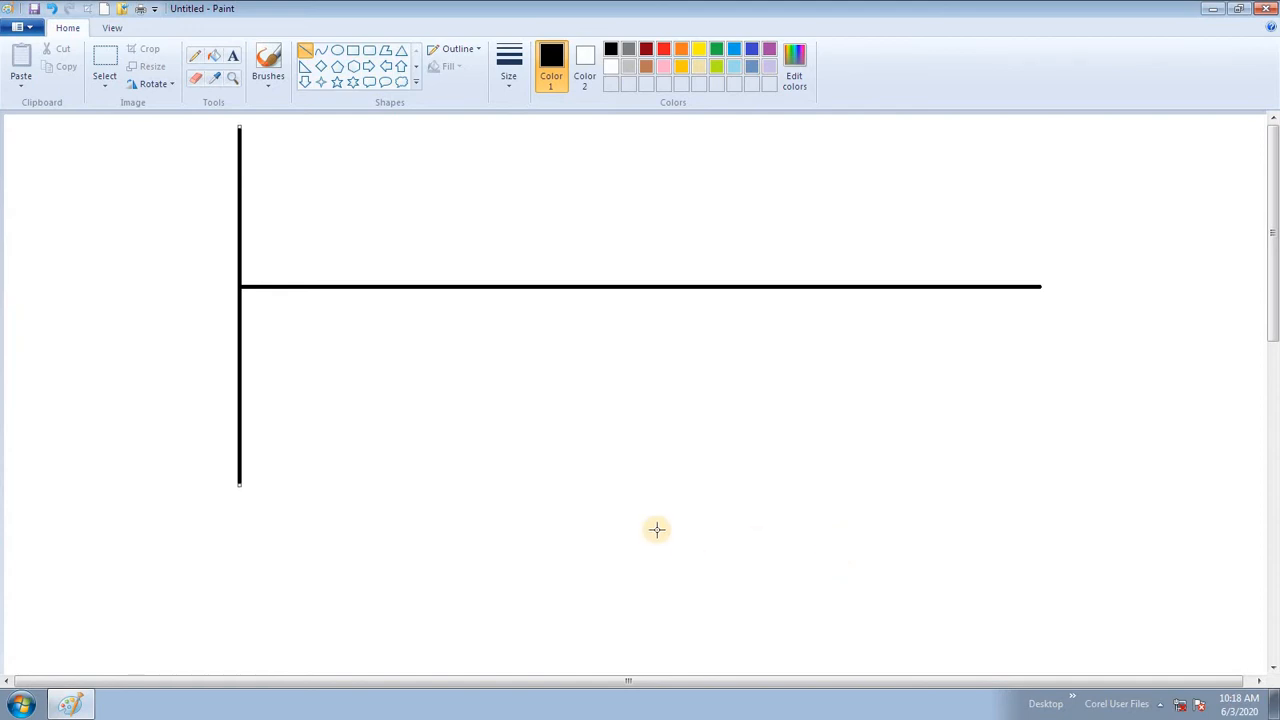
{"action": "left_click", "coordinate": [528, 434]}
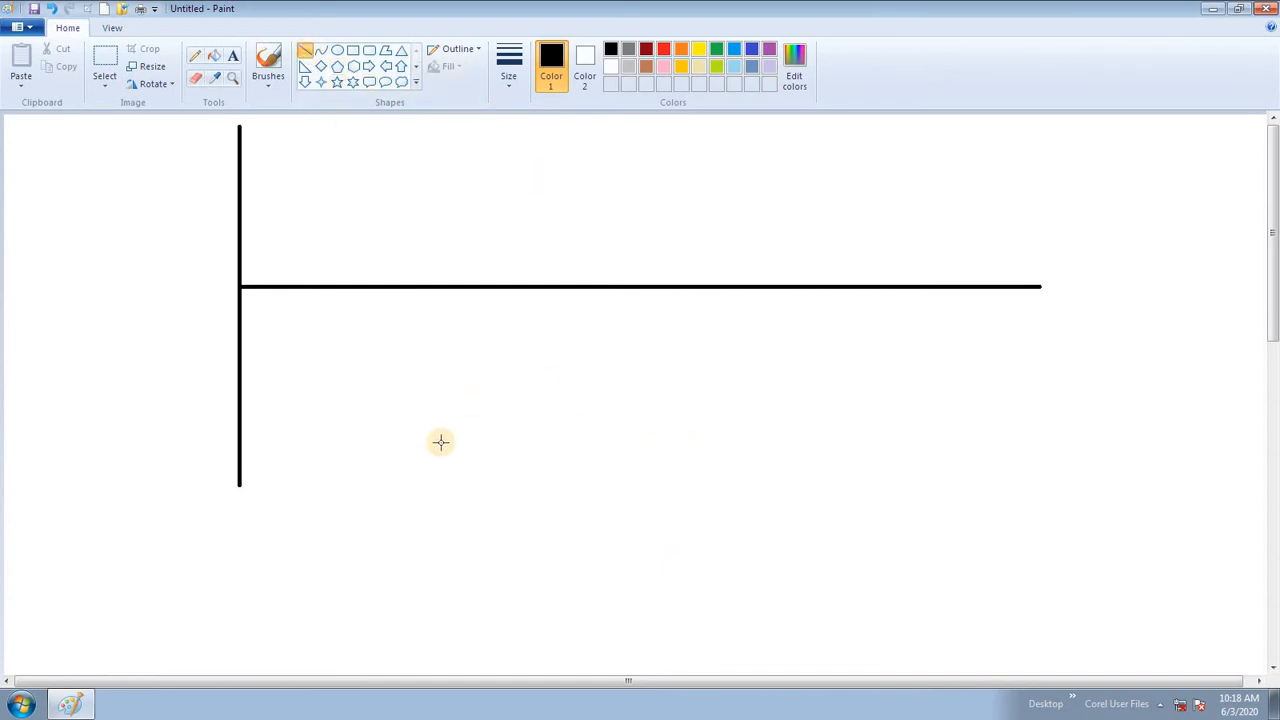
Step: Draw a shorter horizontal line below the long one and give it a thicker preset line size
{"action": "left_click_drag", "start_coordinate": [457, 449], "coordinate": [830, 449]}
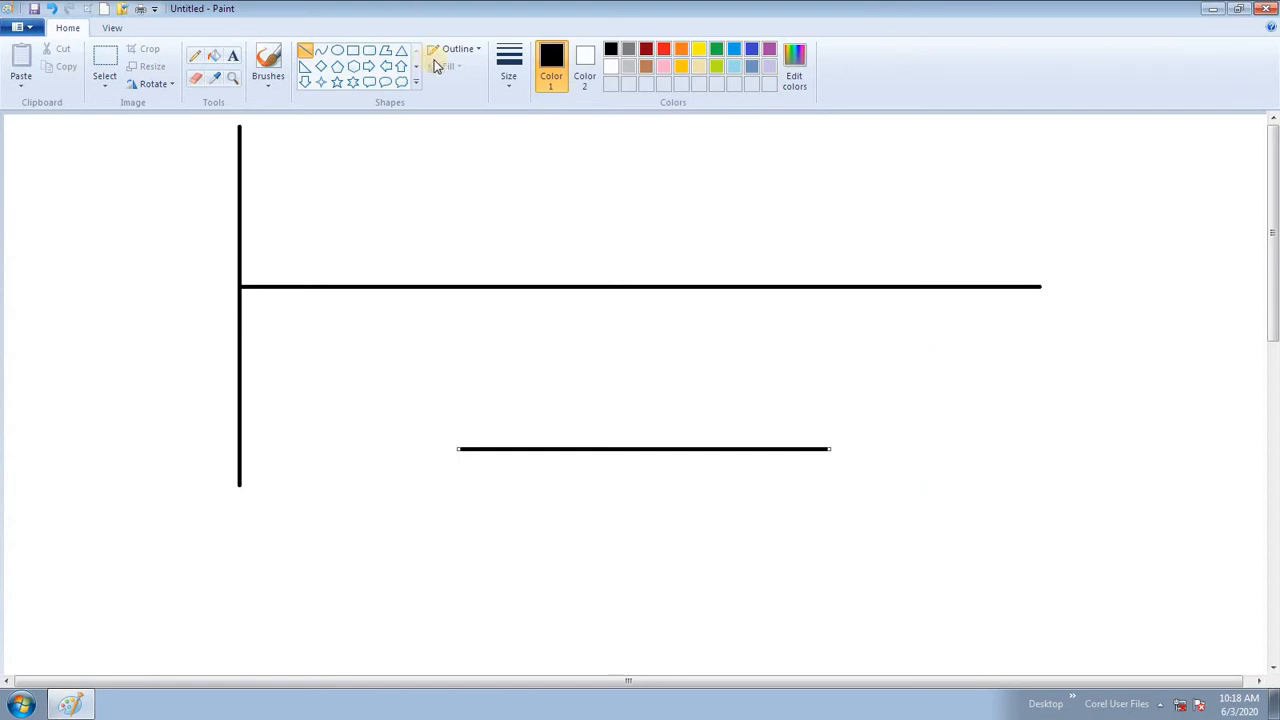
{"action": "left_click", "coordinate": [510, 60]}
{"action": "left_click", "coordinate": [540, 206]}
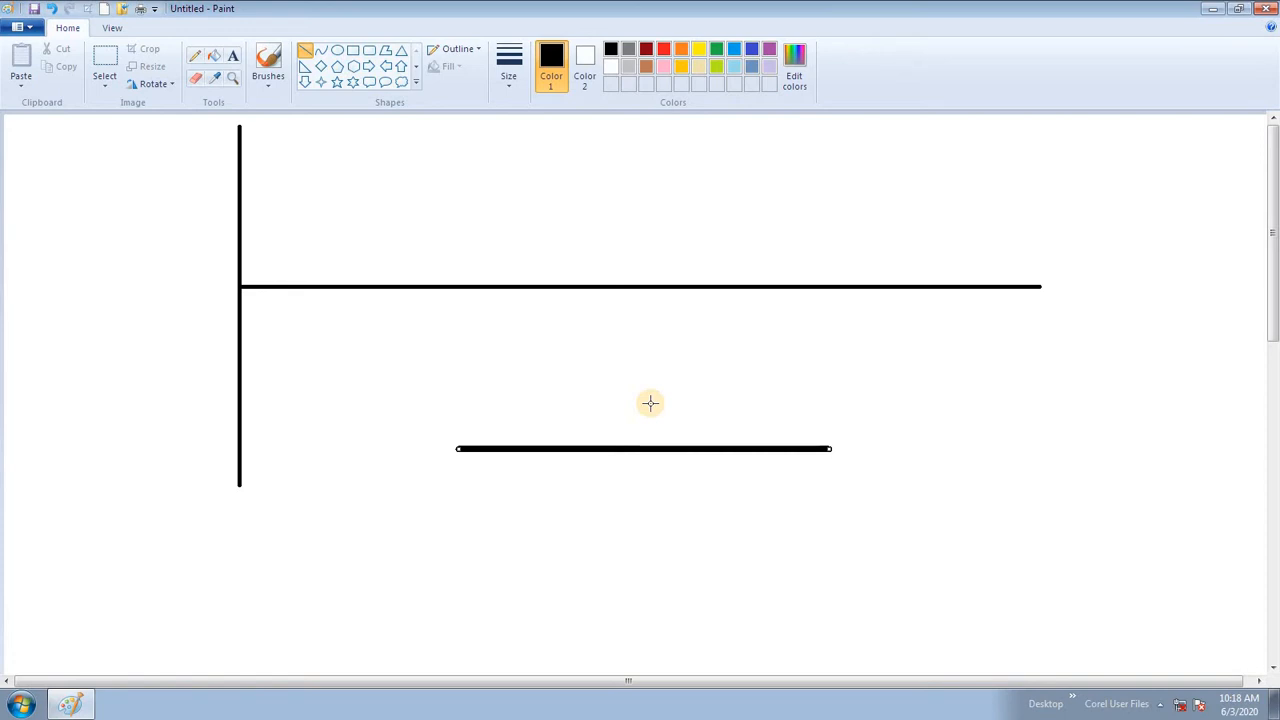
Step: Increase and decrease the short horizontal line's thickness in small increments several times, leaving it as a thick bar
{"action": "key", "text": "ctrl+plus"}
{"action": "key", "text": "ctrl+plus"}
{"action": "key", "text": "ctrl+plus"}
{"action": "key", "text": "ctrl+plus"}
{"action": "key", "text": "ctrl+plus"}
{"action": "key", "text": "ctrl+plus"}
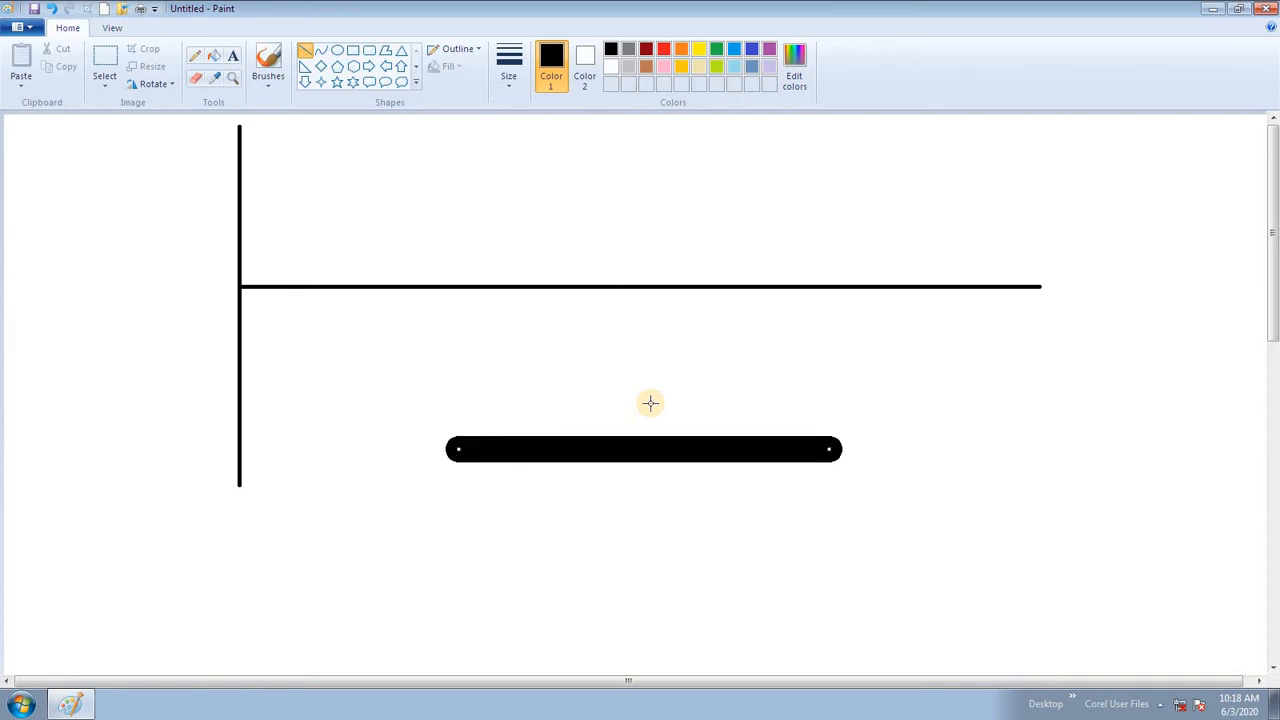
{"action": "key", "text": "ctrl+plus"}
{"action": "key", "text": "ctrl+plus"}
{"action": "key", "text": "ctrl+plus"}
{"action": "key", "text": "ctrl+plus"}
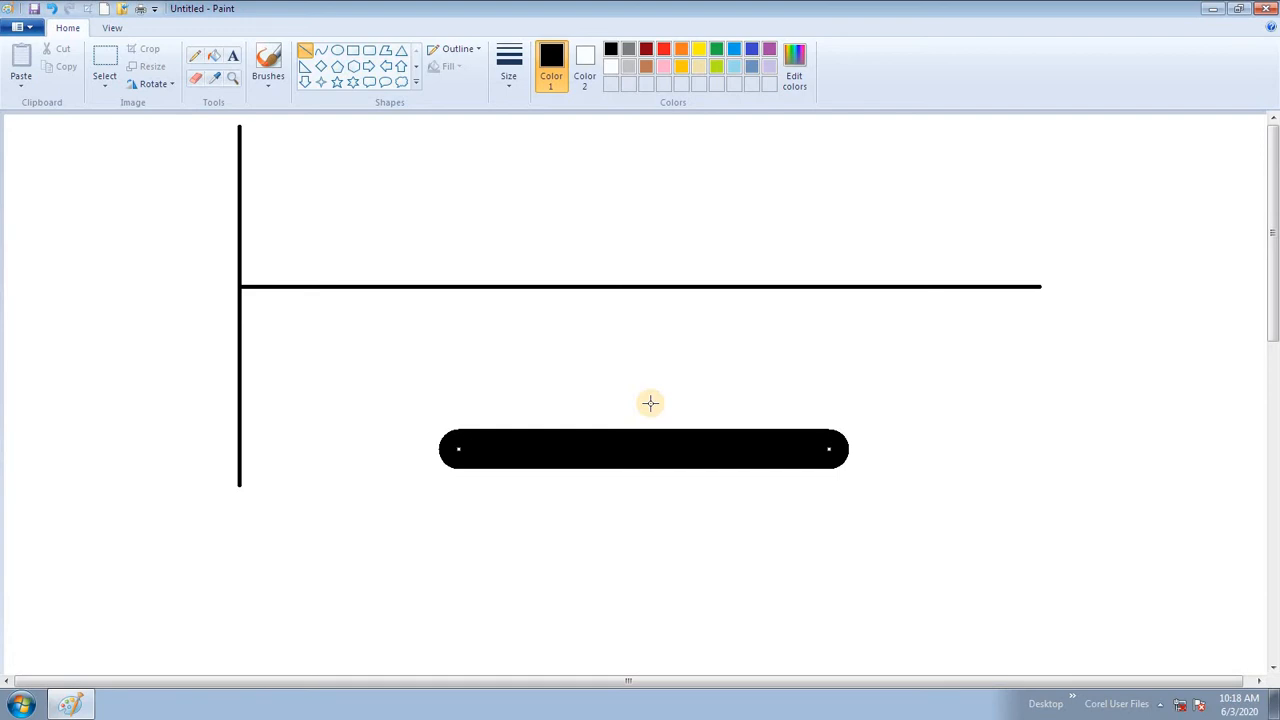
{"action": "key", "text": "ctrl+minus"}
{"action": "key", "text": "ctrl+minus"}
{"action": "key", "text": "ctrl+minus"}
{"action": "key", "text": "ctrl+minus"}
{"action": "key", "text": "ctrl+minus"}
{"action": "key", "text": "ctrl+minus"}
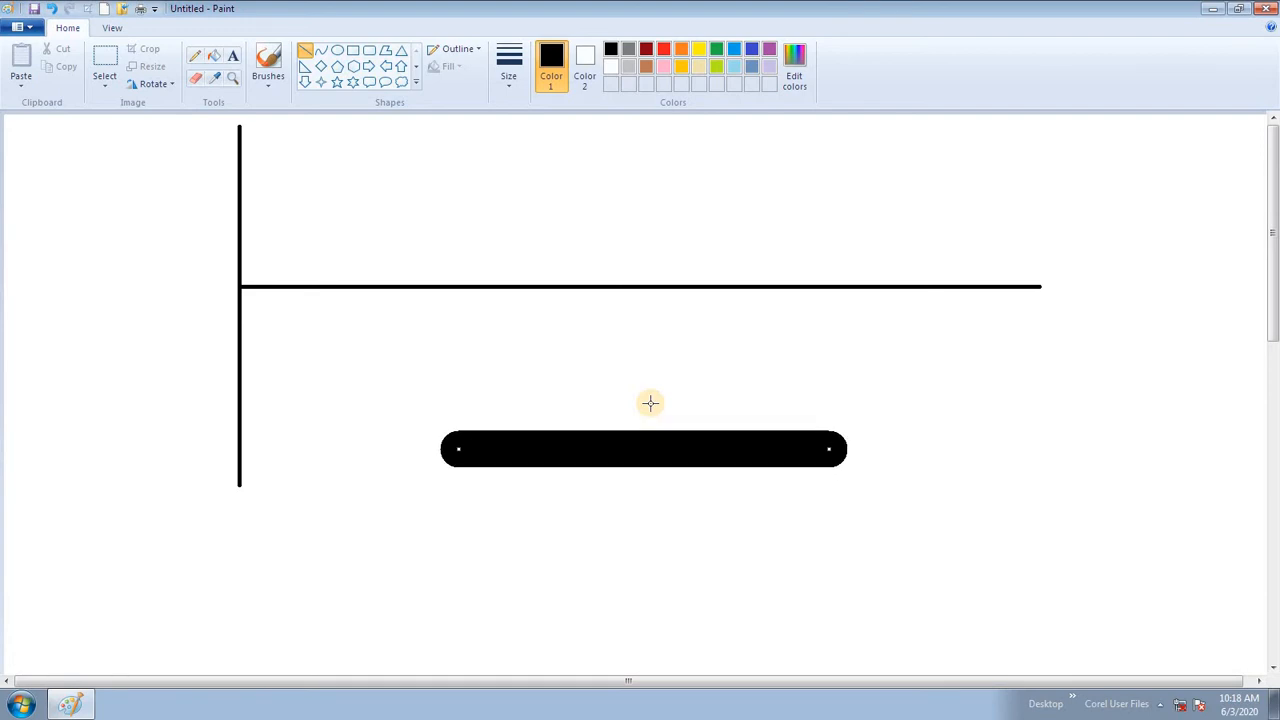
{"action": "key", "text": "ctrl+minus"}
{"action": "key", "text": "ctrl+plus"}
{"action": "key", "text": "ctrl+plus"}
{"action": "key", "text": "ctrl+plus"}
{"action": "key", "text": "ctrl+plus"}
{"action": "key", "text": "ctrl+plus"}
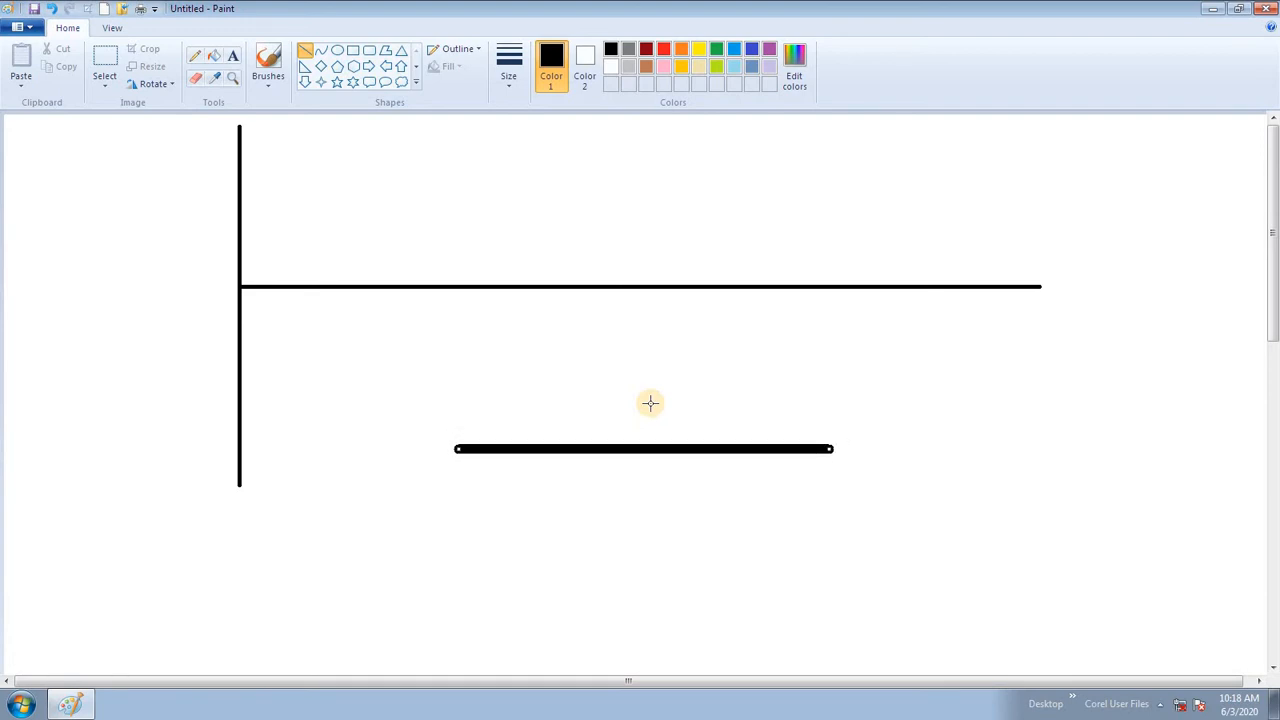
{"action": "key", "text": "ctrl+plus"}
{"action": "key", "text": "ctrl+plus"}
{"action": "key", "text": "ctrl+plus"}
{"action": "key", "text": "ctrl+plus"}
{"action": "key", "text": "ctrl+plus"}
{"action": "key", "text": "ctrl+plus"}
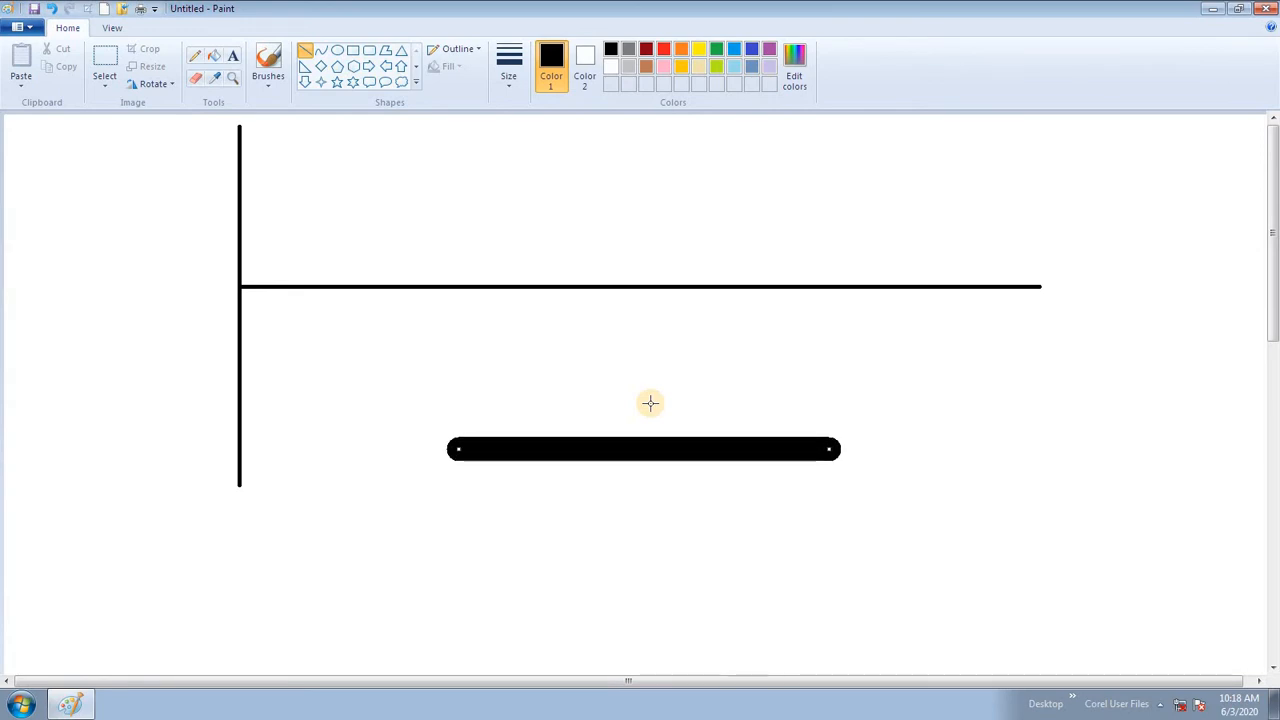
{"action": "key", "text": "ctrl+minus"}
{"action": "key", "text": "ctrl+minus"}
{"action": "key", "text": "ctrl+minus"}
{"action": "key", "text": "ctrl+minus"}
{"action": "key", "text": "ctrl+minus"}
{"action": "key", "text": "ctrl+minus"}
{"action": "key", "text": "ctrl+minus"}
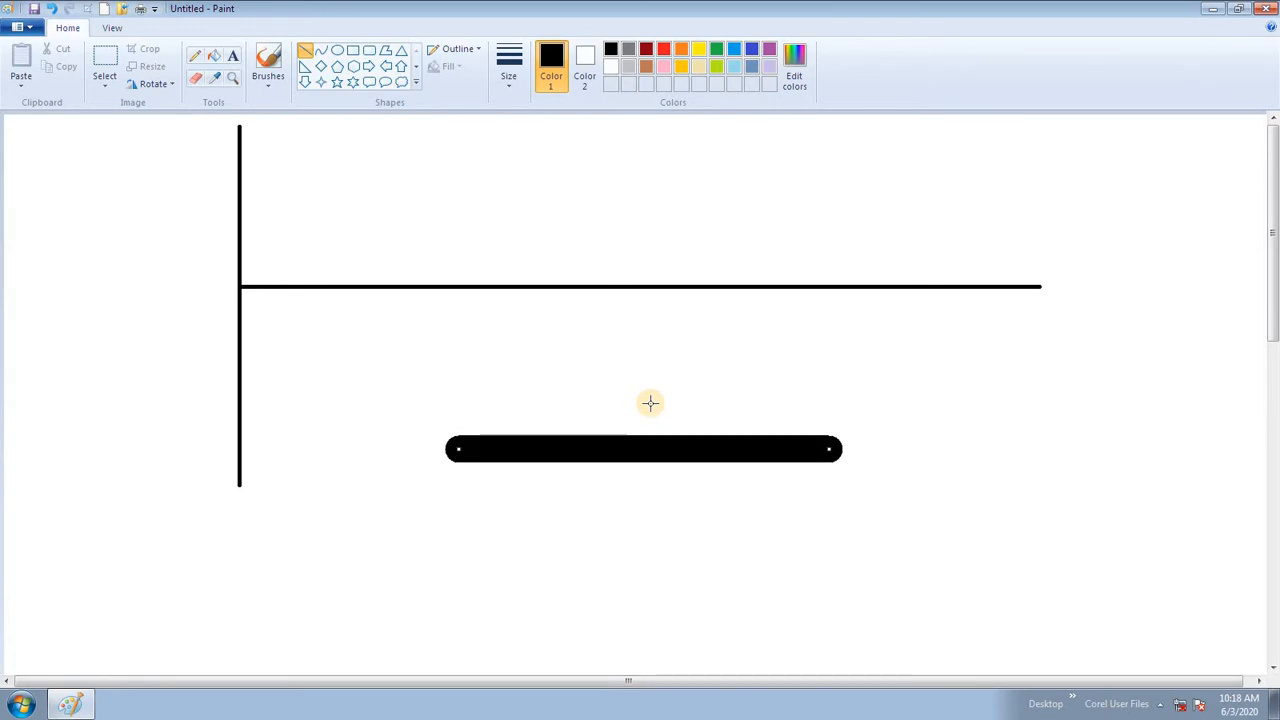
{"action": "key", "text": "ctrl+minus"}
{"action": "key", "text": "ctrl+minus"}
{"action": "key", "text": "ctrl+plus"}
{"action": "key", "text": "ctrl+plus"}
{"action": "key", "text": "ctrl+plus"}
{"action": "key", "text": "ctrl+plus"}
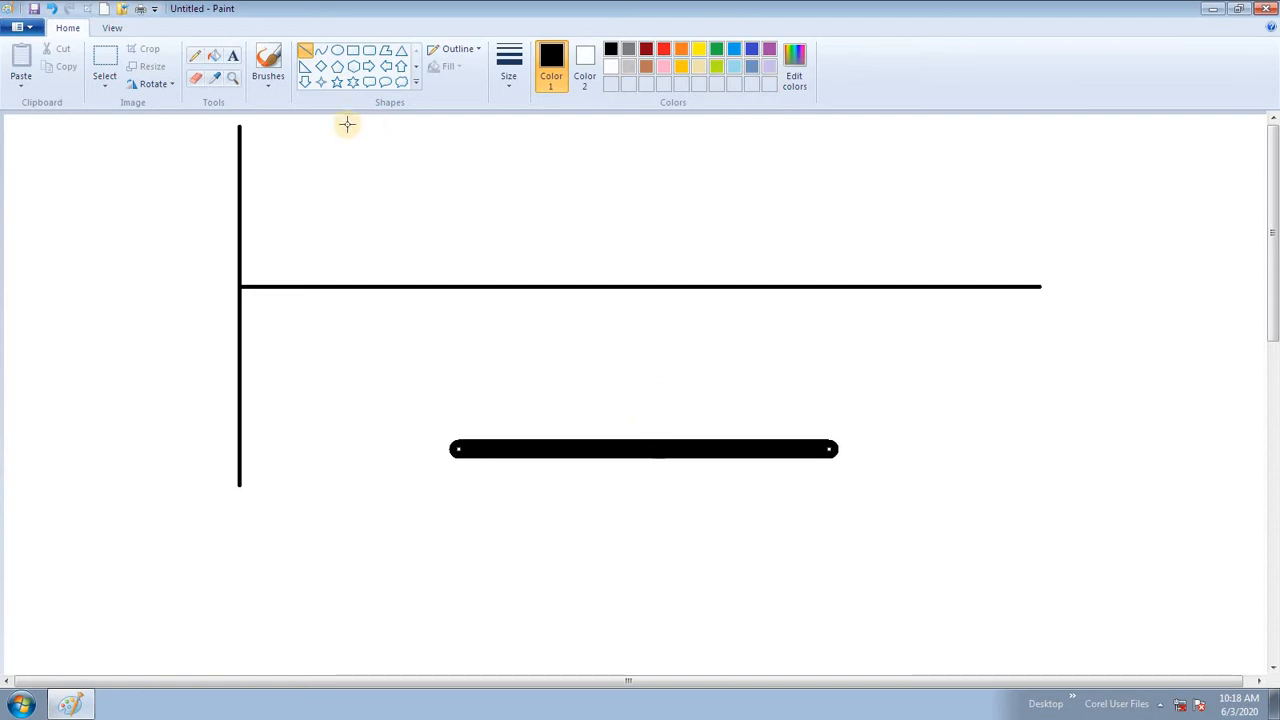
Step: Compare No outline with Solid color on the thick bar, keep Solid color, and try various palette colours on it, ending with bright blue
{"action": "left_click", "coordinate": [466, 53]}
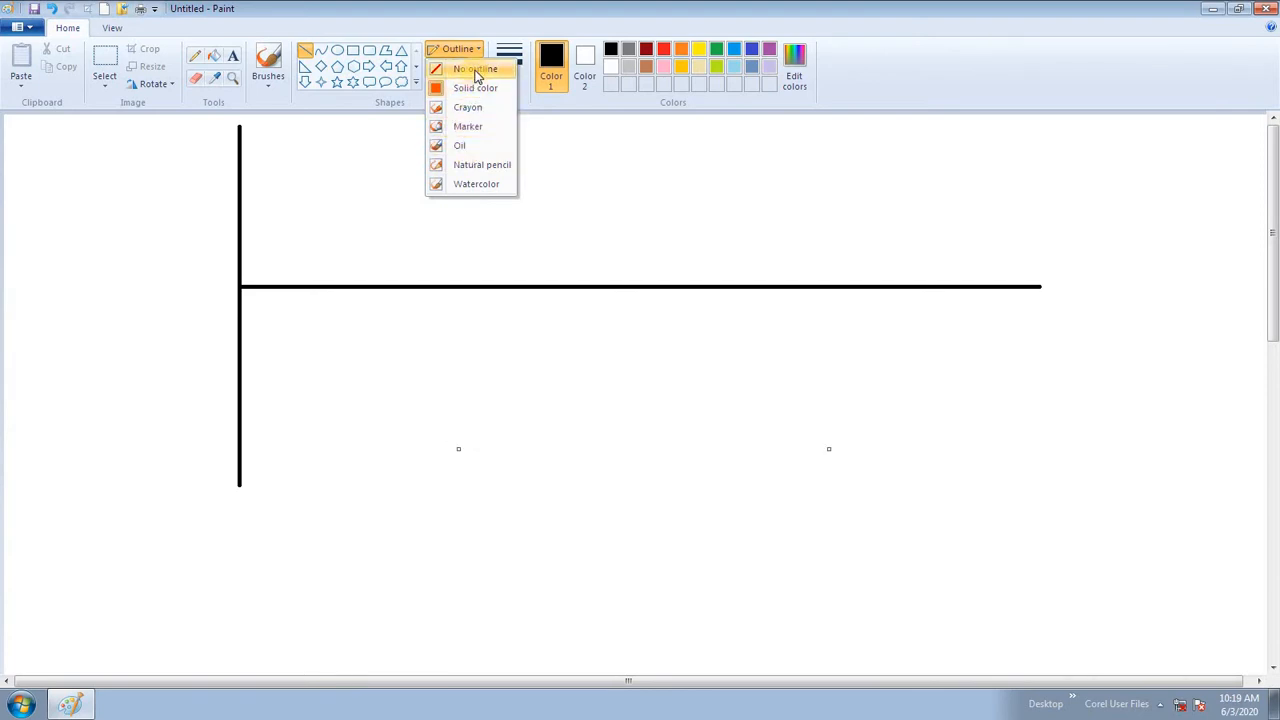
{"action": "left_click", "coordinate": [474, 89]}
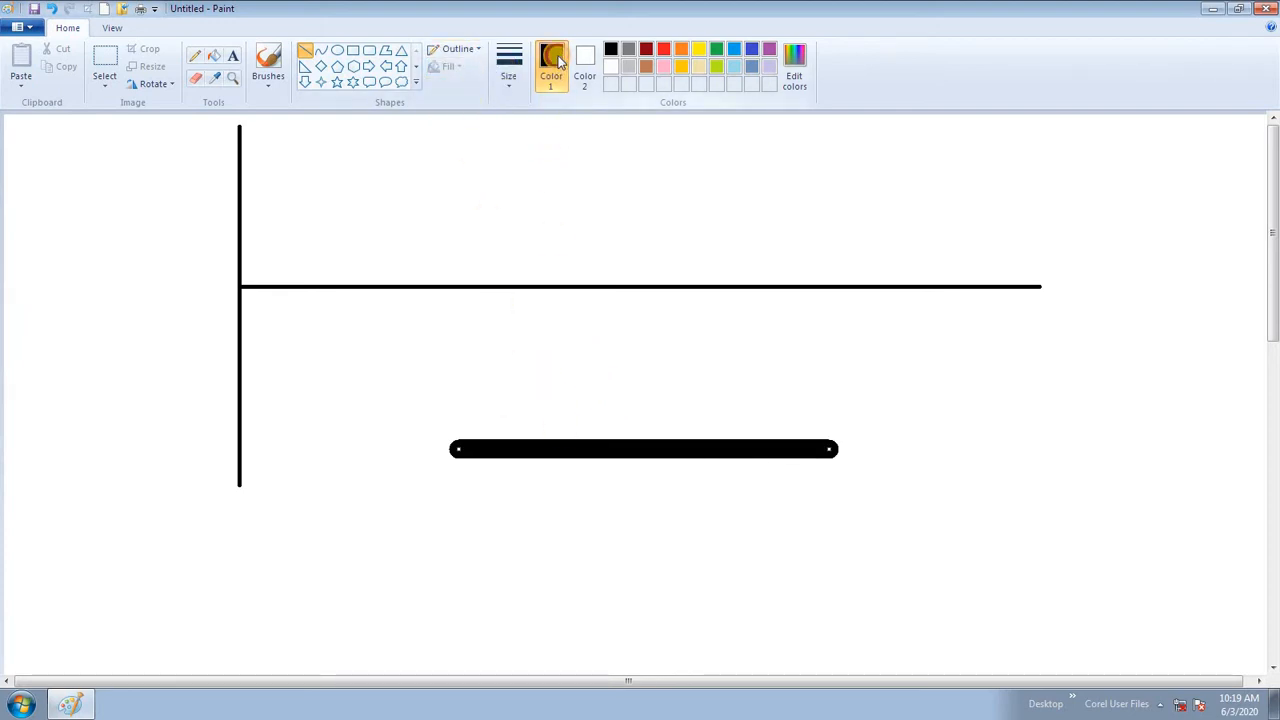
{"action": "left_click", "coordinate": [683, 46]}
{"action": "left_click", "coordinate": [699, 48]}
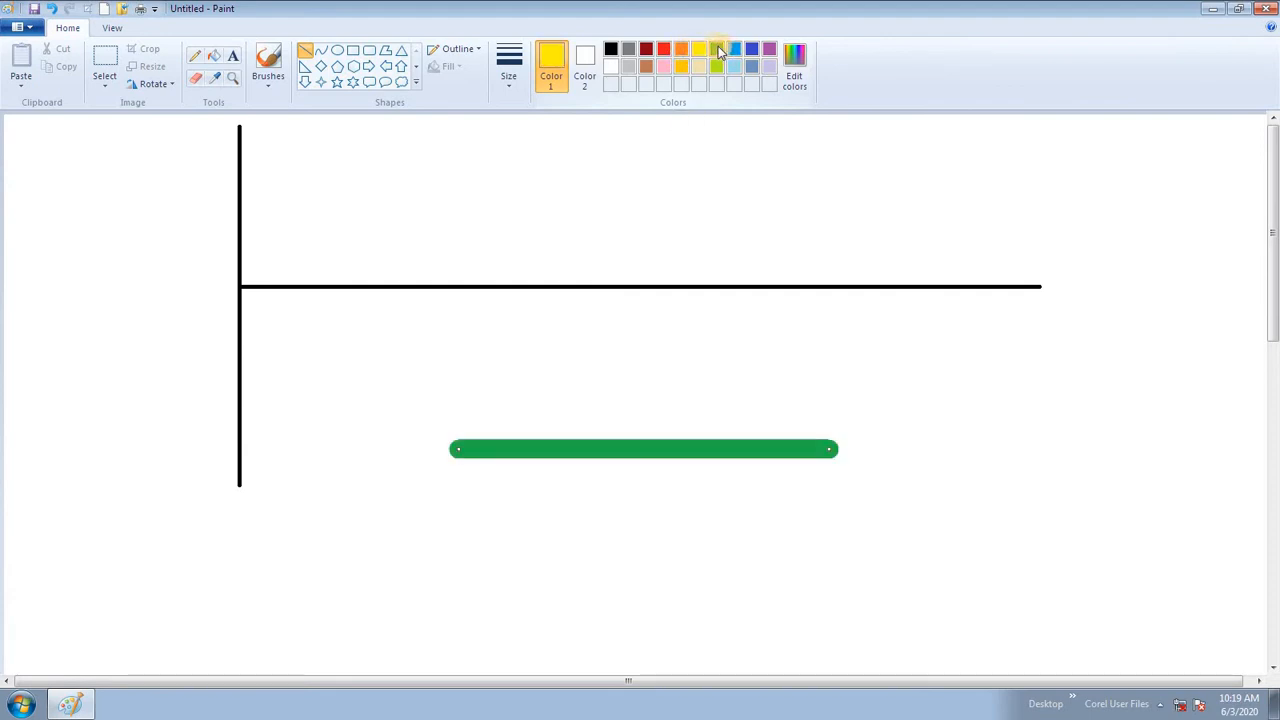
{"action": "left_click", "coordinate": [717, 48]}
{"action": "left_click", "coordinate": [734, 48]}
{"action": "left_click", "coordinate": [735, 70]}
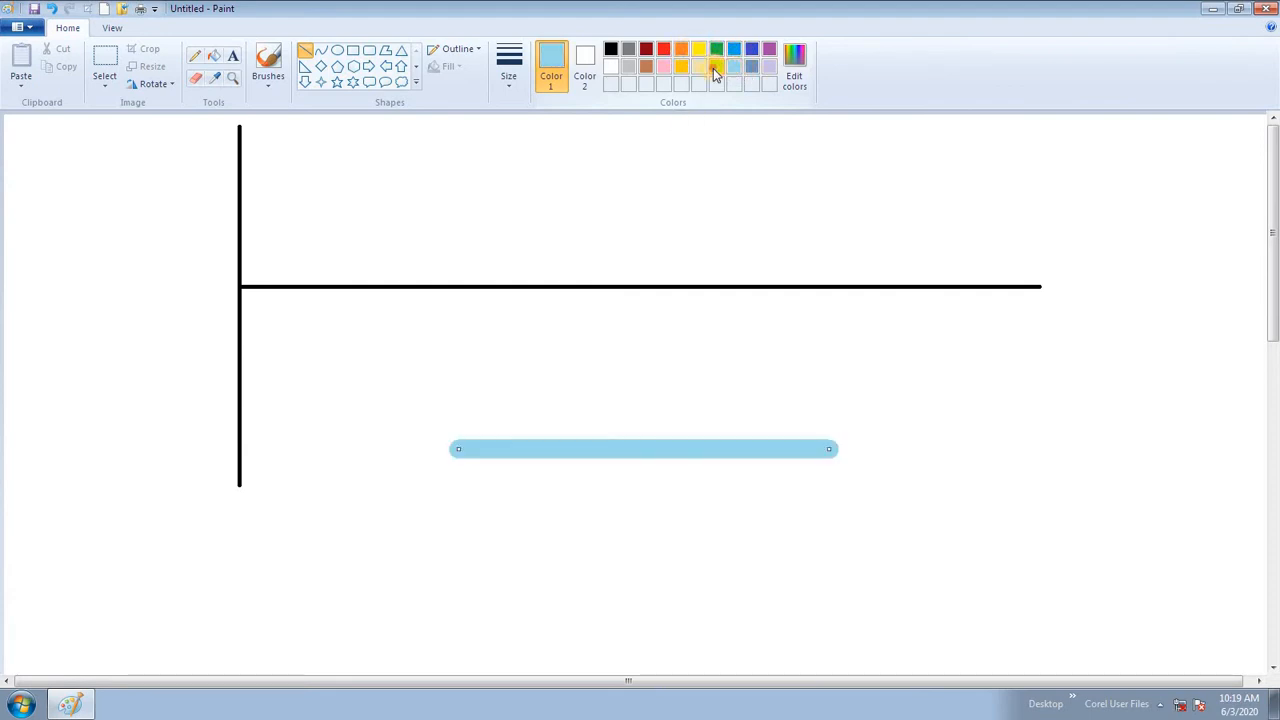
{"action": "left_click", "coordinate": [715, 68]}
{"action": "left_click", "coordinate": [699, 68]}
{"action": "left_click", "coordinate": [681, 69]}
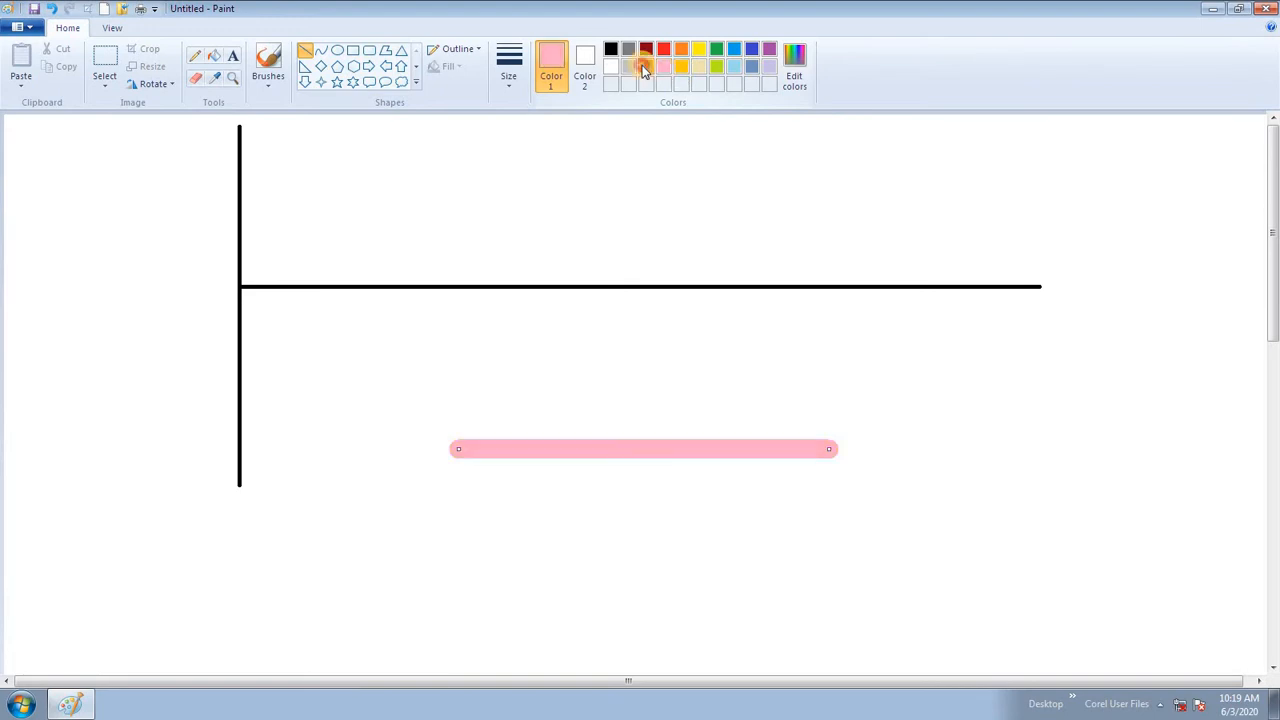
{"action": "left_click", "coordinate": [613, 48]}
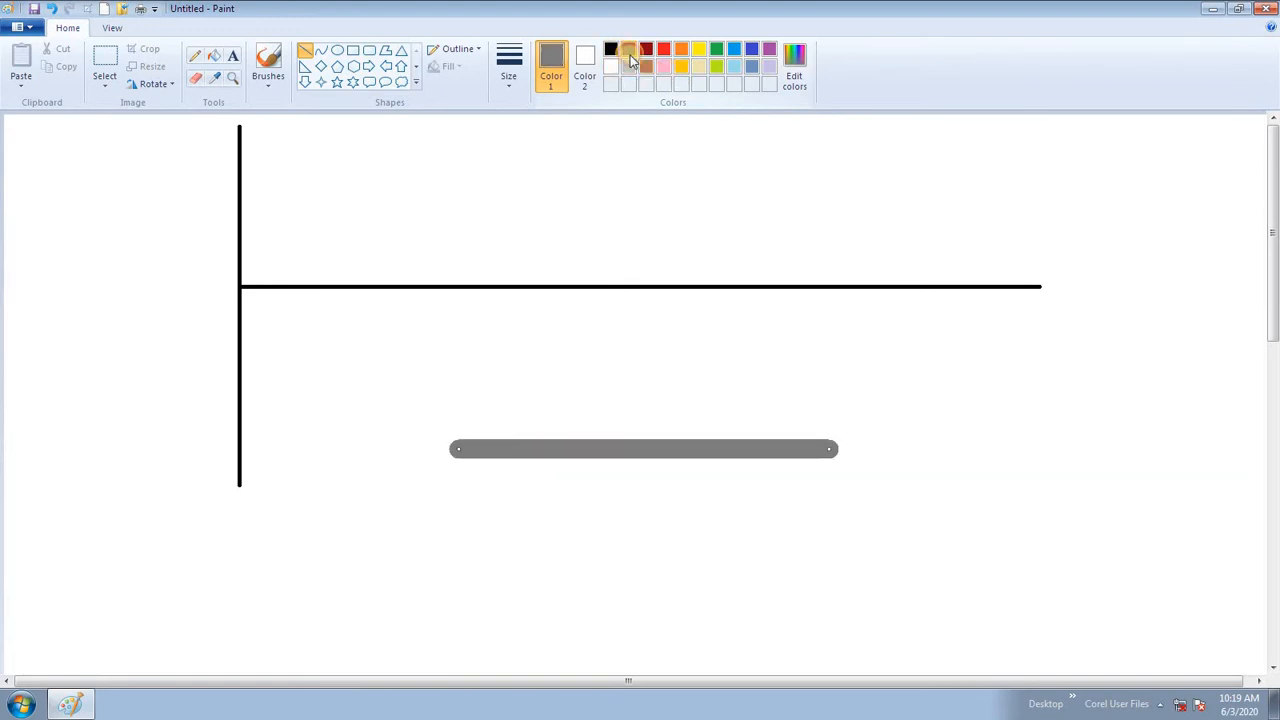
{"action": "left_click", "coordinate": [628, 66]}
{"action": "left_click", "coordinate": [646, 48]}
{"action": "left_click", "coordinate": [663, 48]}
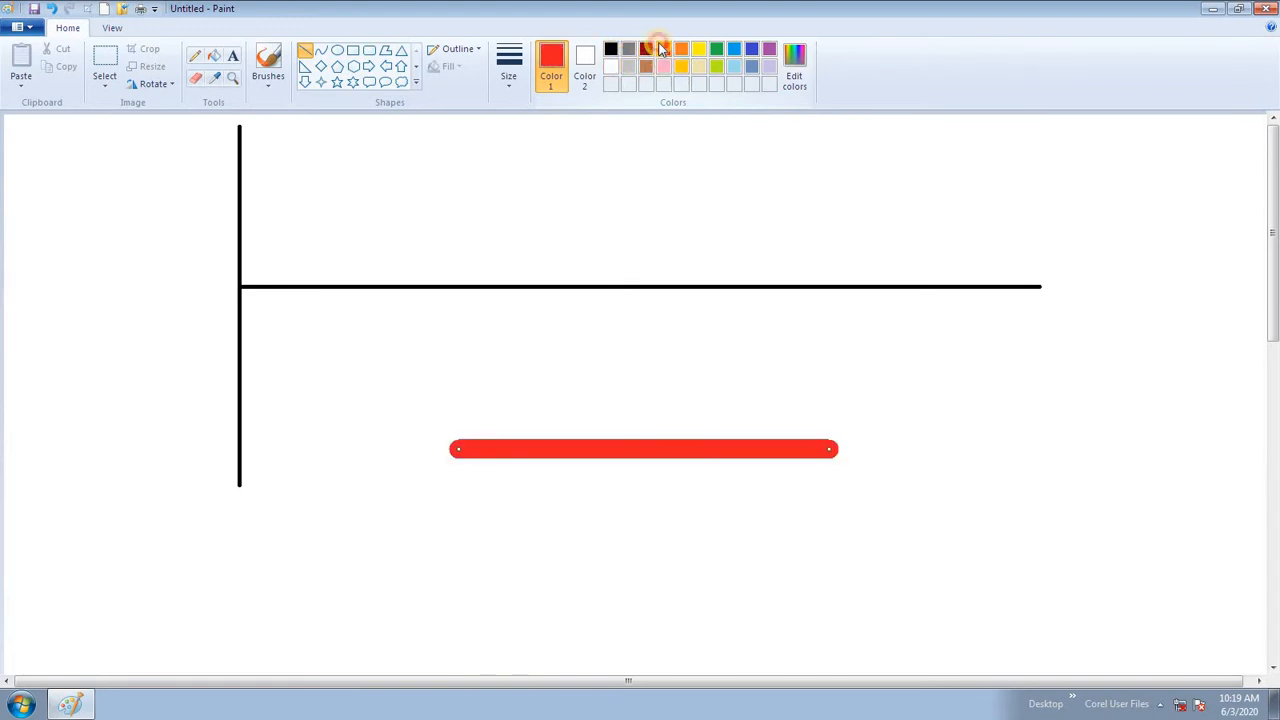
{"action": "left_click", "coordinate": [683, 49]}
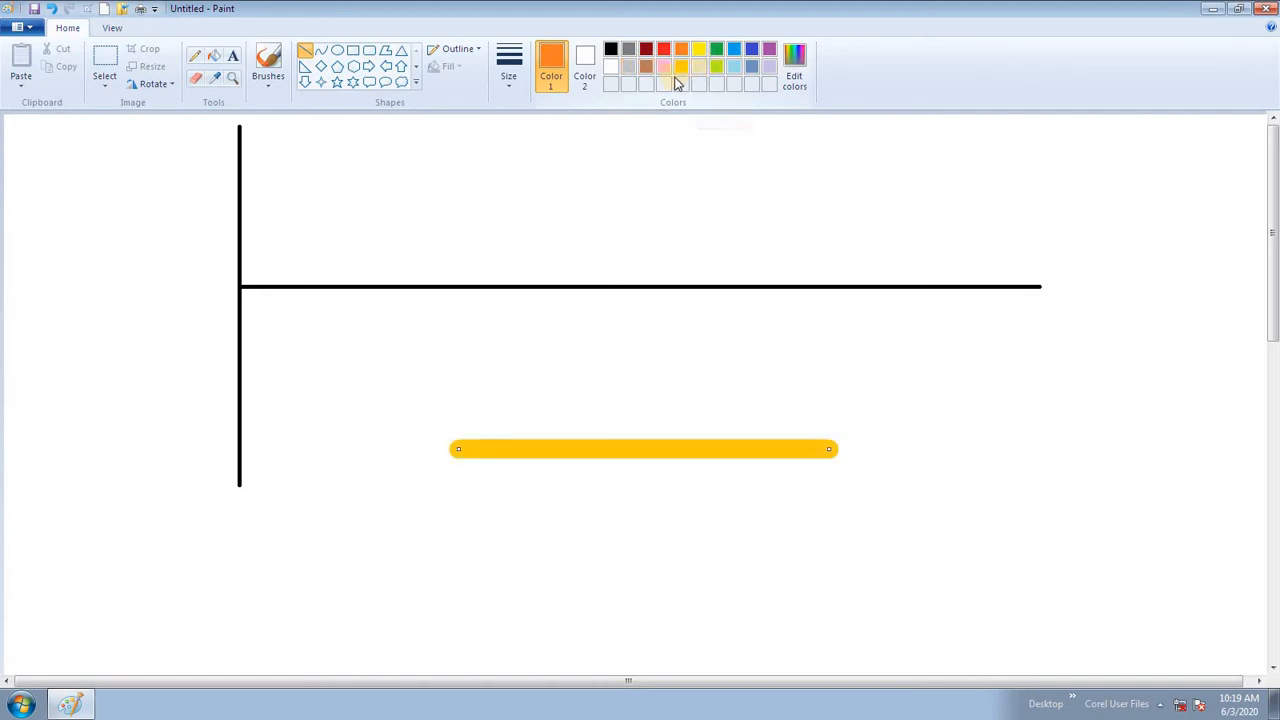
{"action": "left_click", "coordinate": [662, 69]}
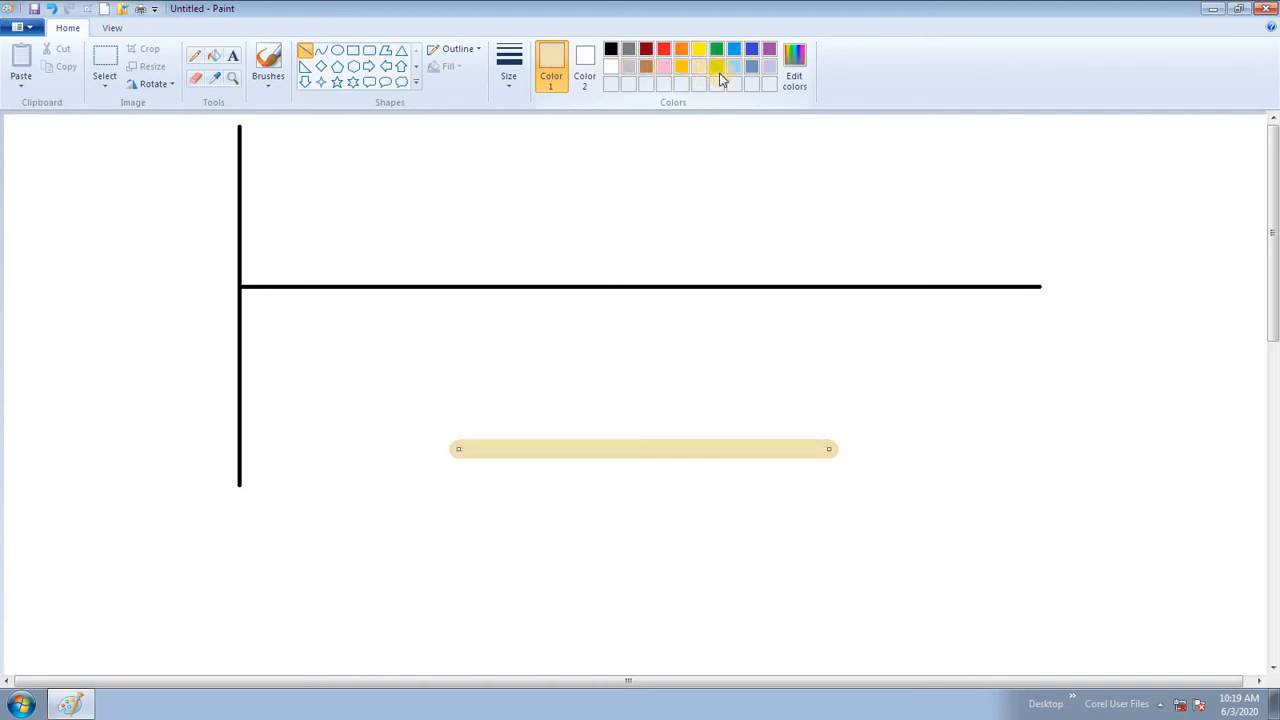
{"action": "left_click", "coordinate": [735, 66]}
{"action": "left_click", "coordinate": [735, 50]}
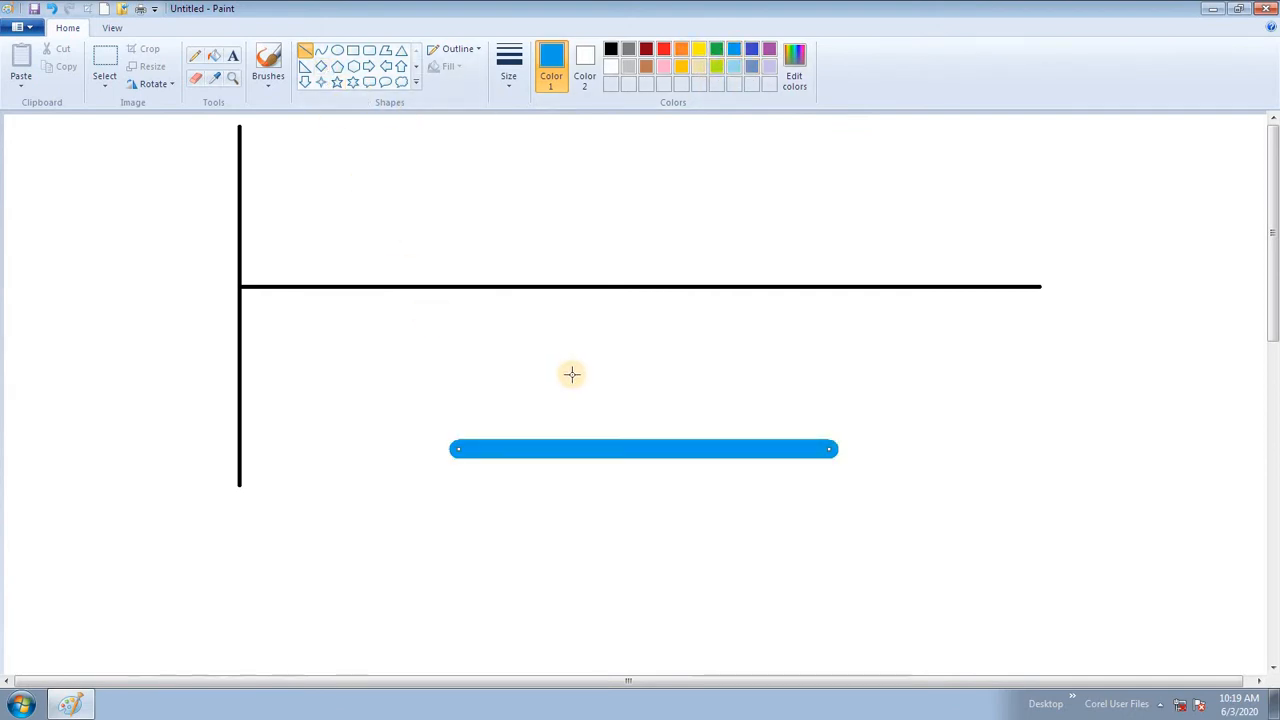
Step: Draw a thin black curve between the long horizontal line and the blue bar, bending it downward at two points
{"action": "left_click", "coordinate": [320, 54]}
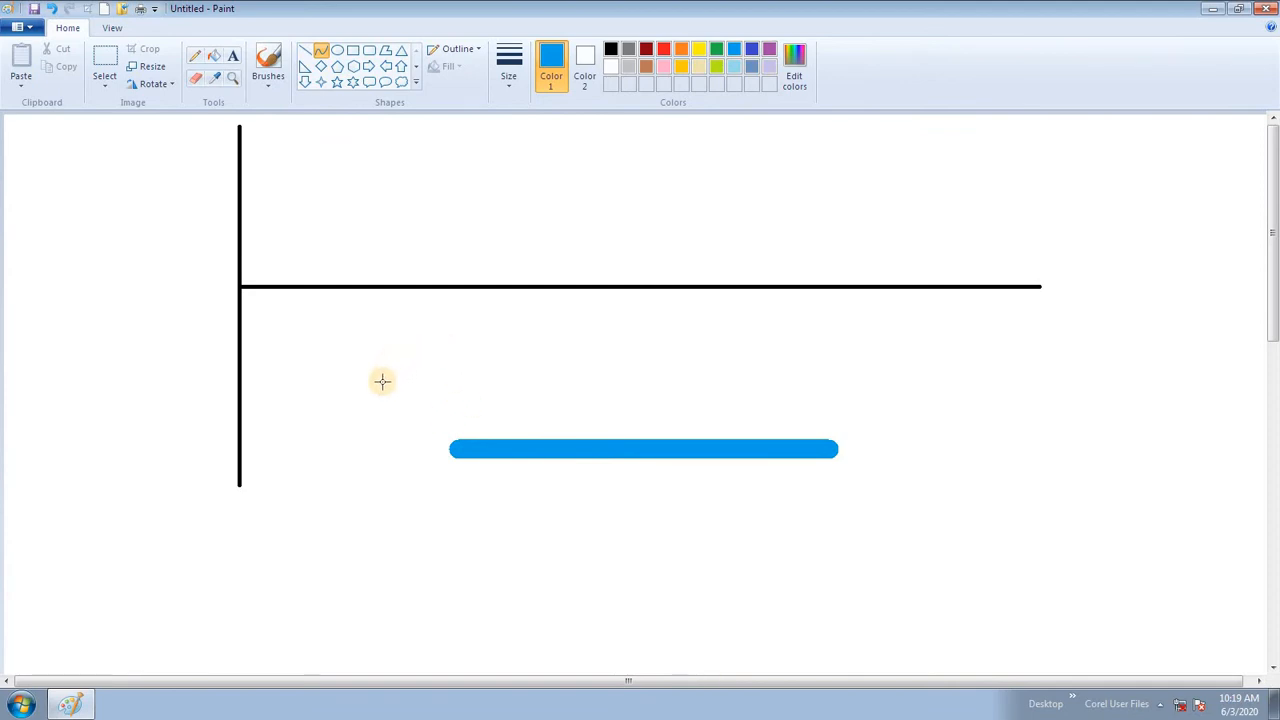
{"action": "left_click", "coordinate": [518, 58]}
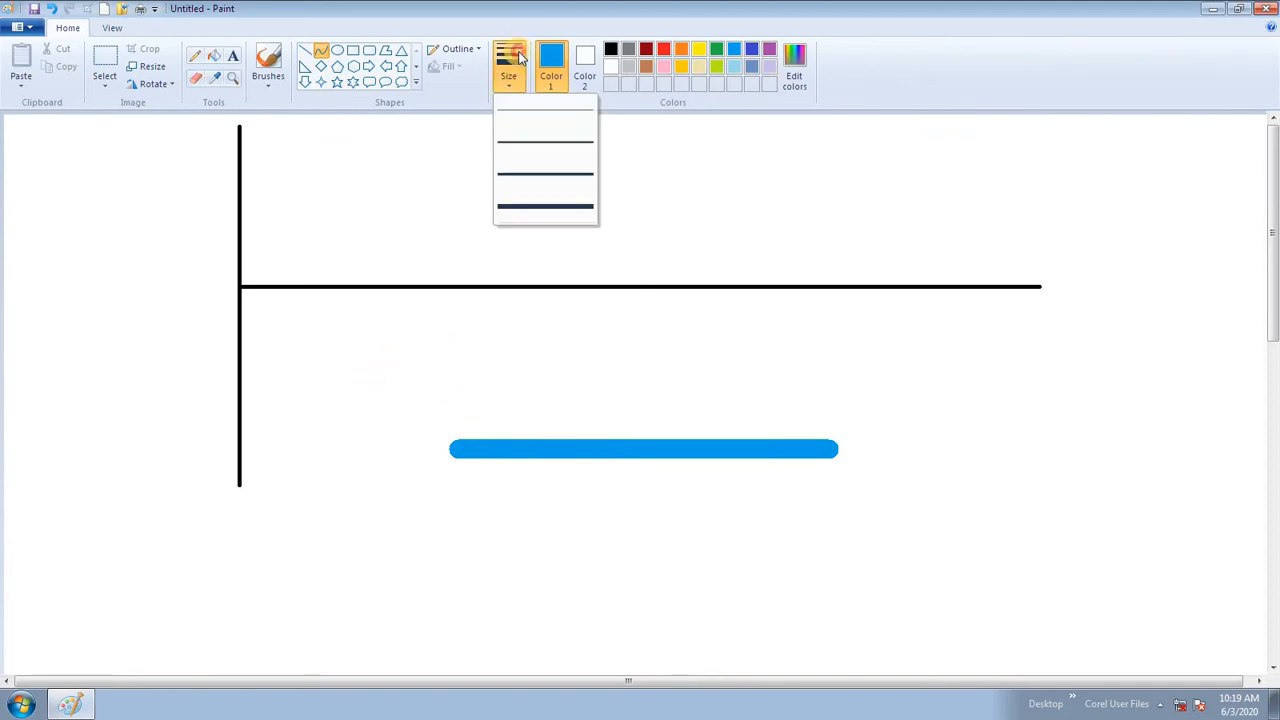
{"action": "left_click", "coordinate": [535, 118]}
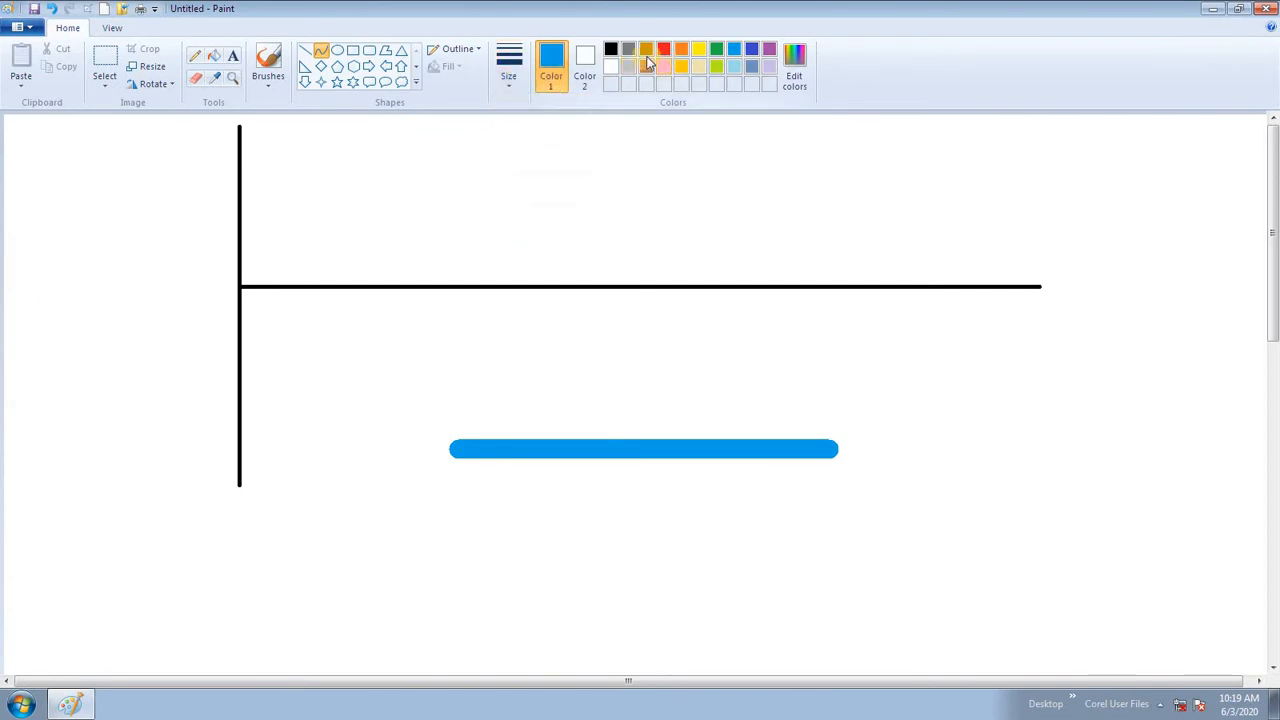
{"action": "left_click", "coordinate": [611, 49]}
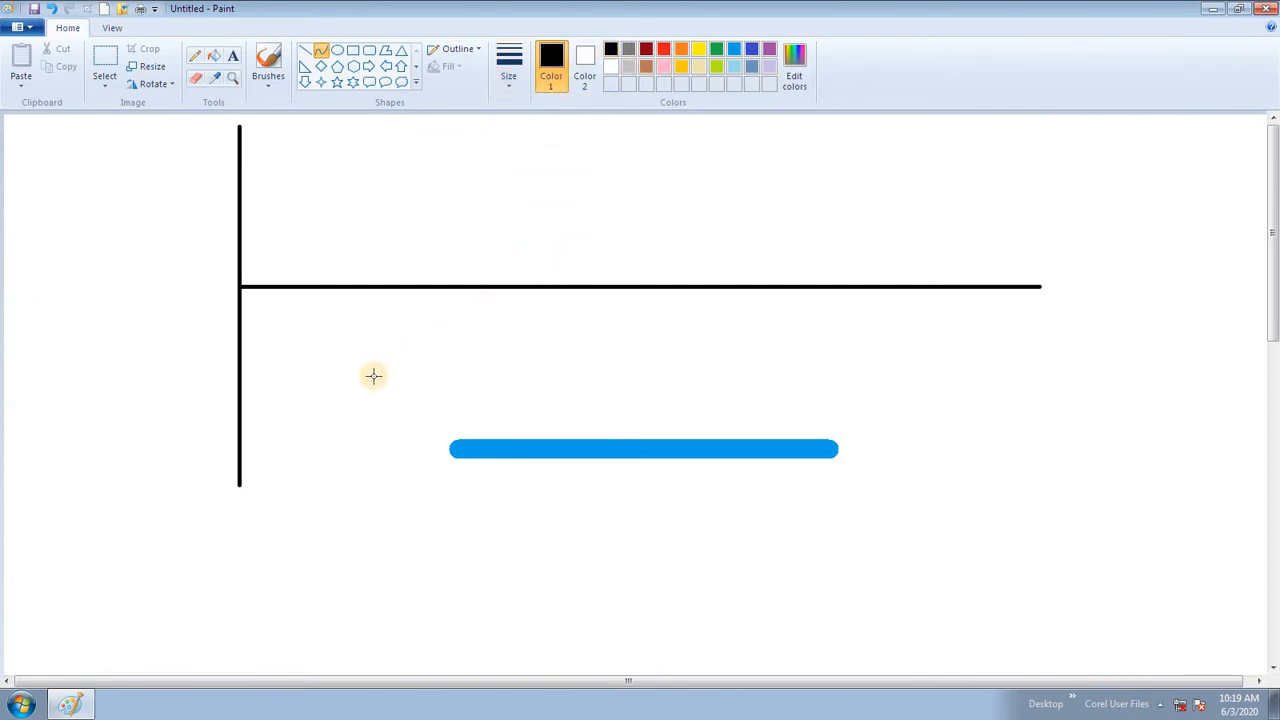
{"action": "left_click_drag", "start_coordinate": [360, 389], "coordinate": [863, 336]}
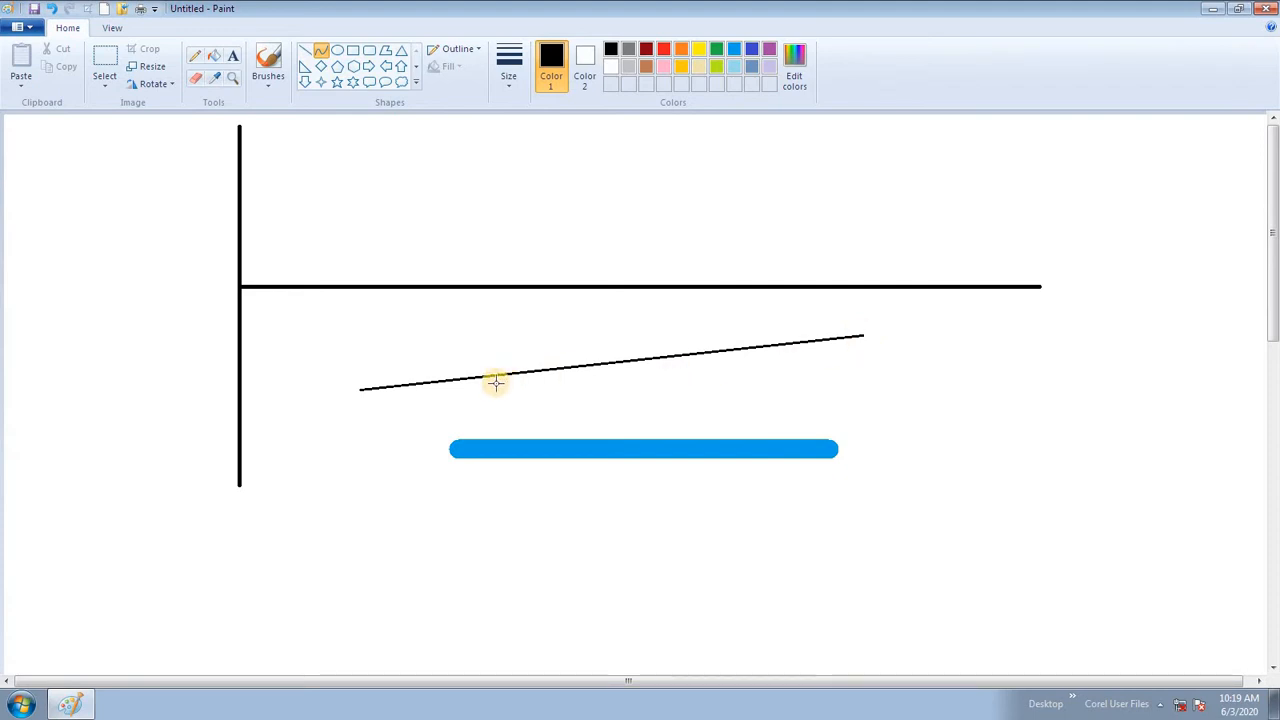
{"action": "left_click_drag", "start_coordinate": [491, 384], "coordinate": [481, 459]}
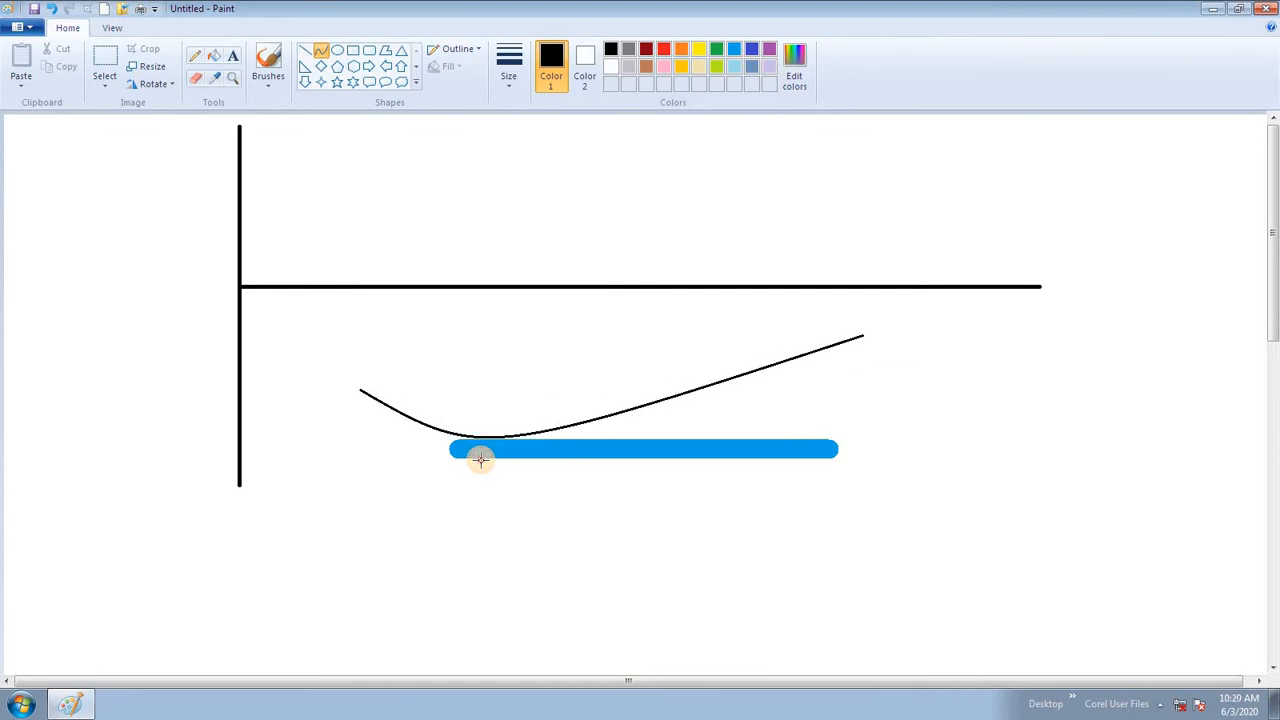
{"action": "left_click", "coordinate": [768, 380]}
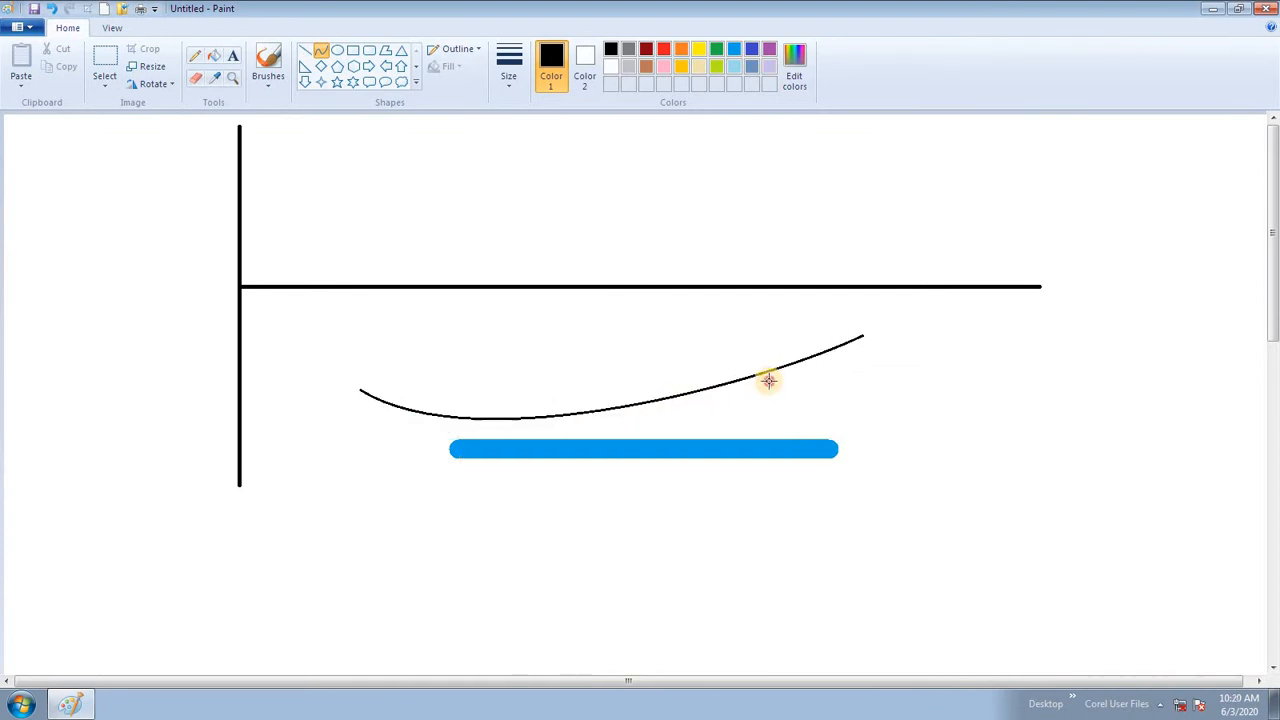
{"action": "left_click_drag", "start_coordinate": [768, 380], "coordinate": [654, 447]}
Step: Nudge the black curve down slightly until its lowest part meets the blue bar, and deselect it
{"action": "key", "text": "Down"}
{"action": "key", "text": "Down"}
{"action": "key", "text": "Down"}
{"action": "key", "text": "Down"}
{"action": "key", "text": "Down"}
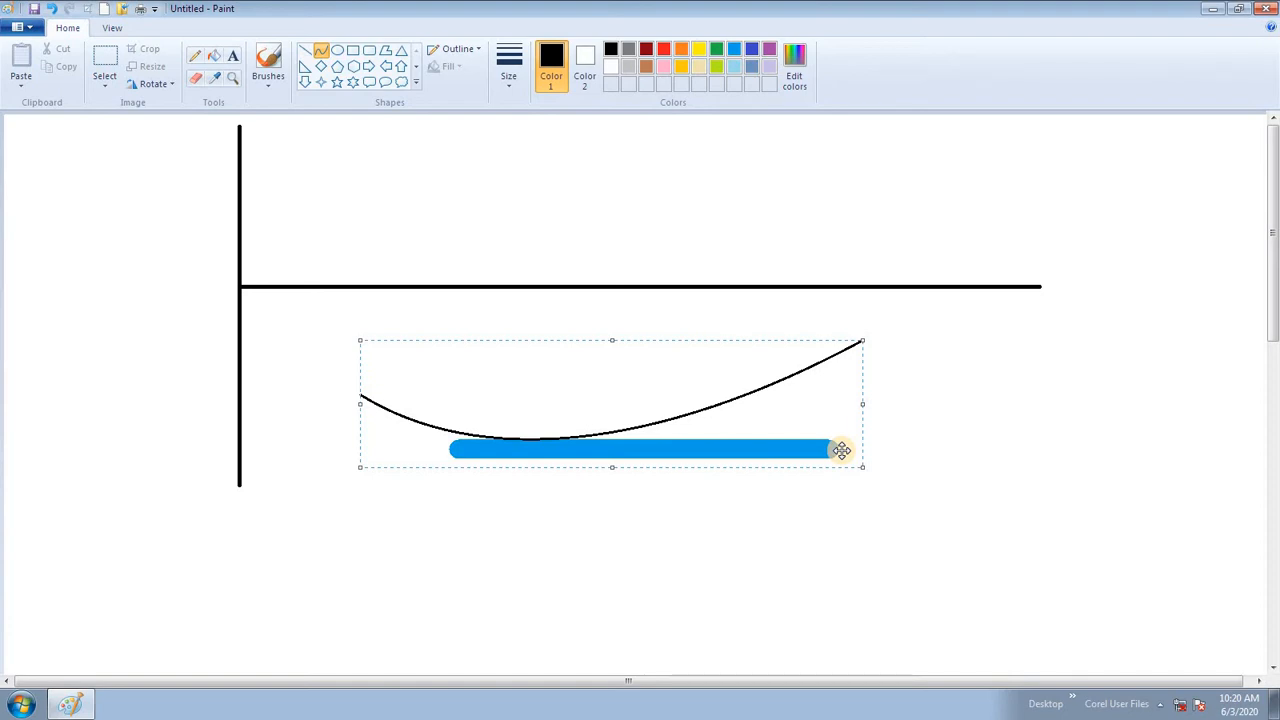
{"action": "left_click", "coordinate": [990, 358]}
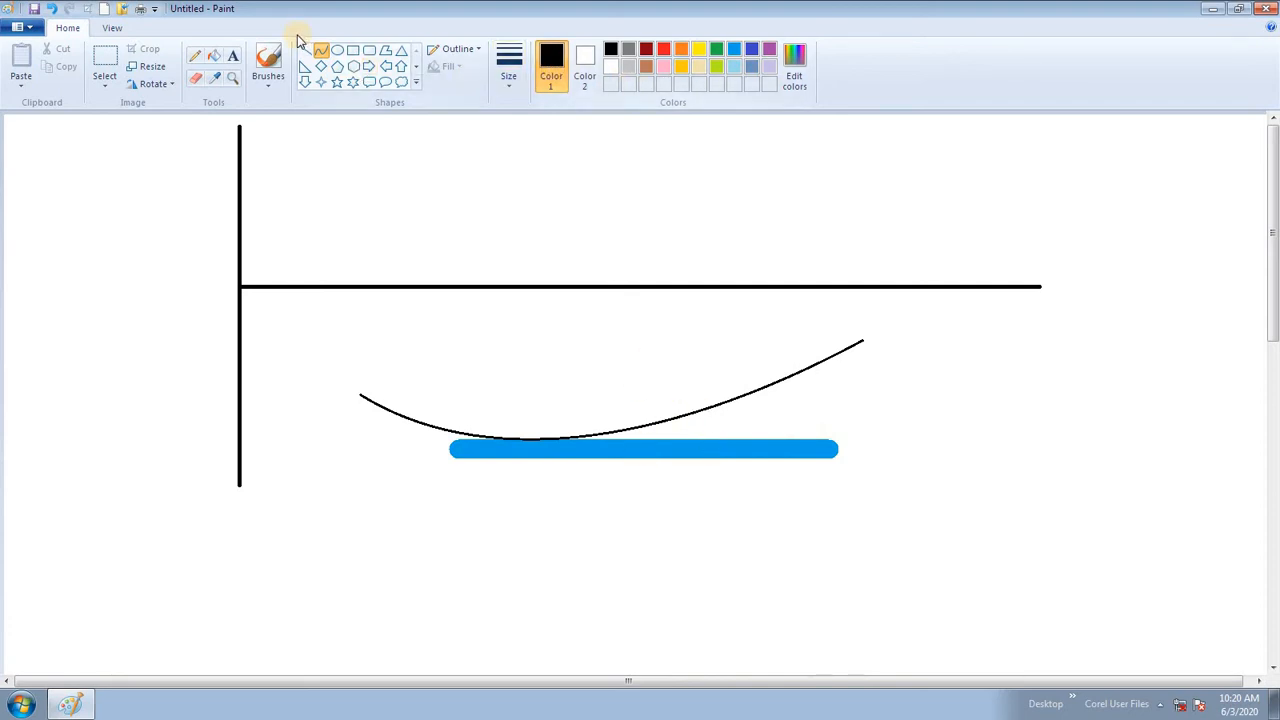
Step: Draw another black curve in the blank area lower on the canvas, bending it into a stretched check-mark shape
{"action": "scroll", "coordinate": [806, 449], "scroll_direction": "down", "scroll_amount": 5}
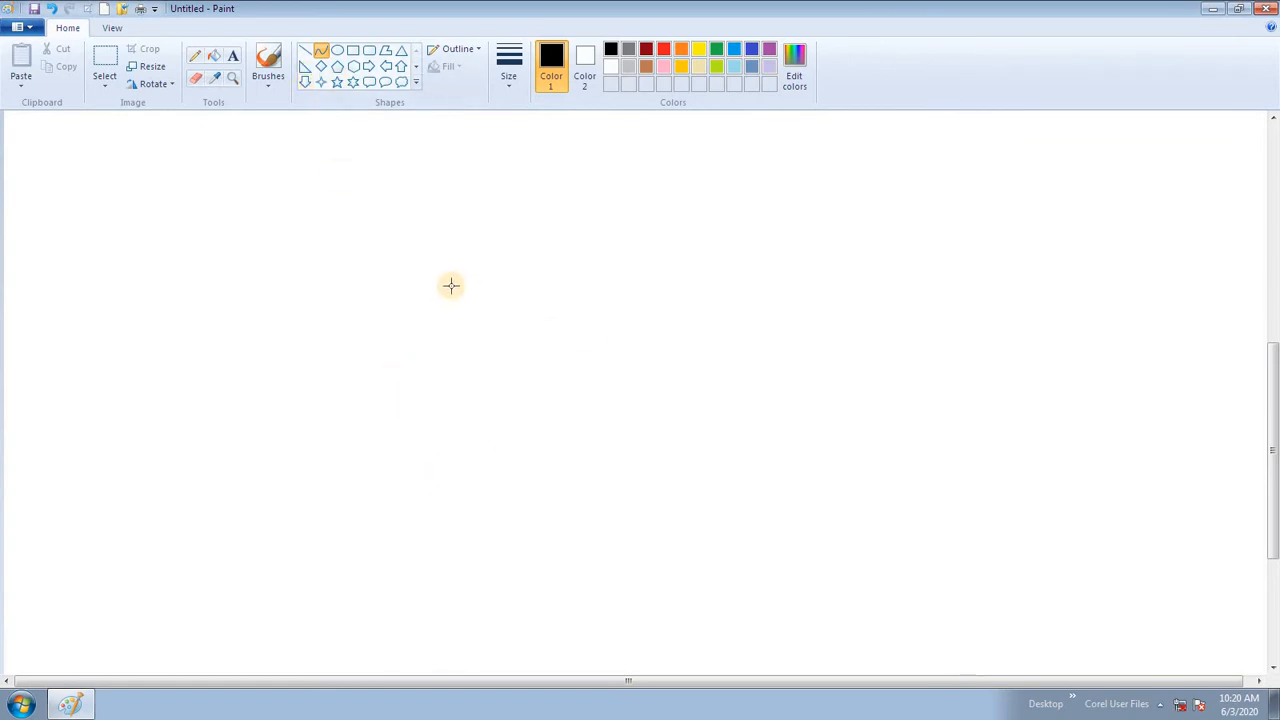
{"action": "left_click_drag", "start_coordinate": [451, 286], "coordinate": [893, 180]}
{"action": "left_click_drag", "start_coordinate": [640, 264], "coordinate": [493, 378]}
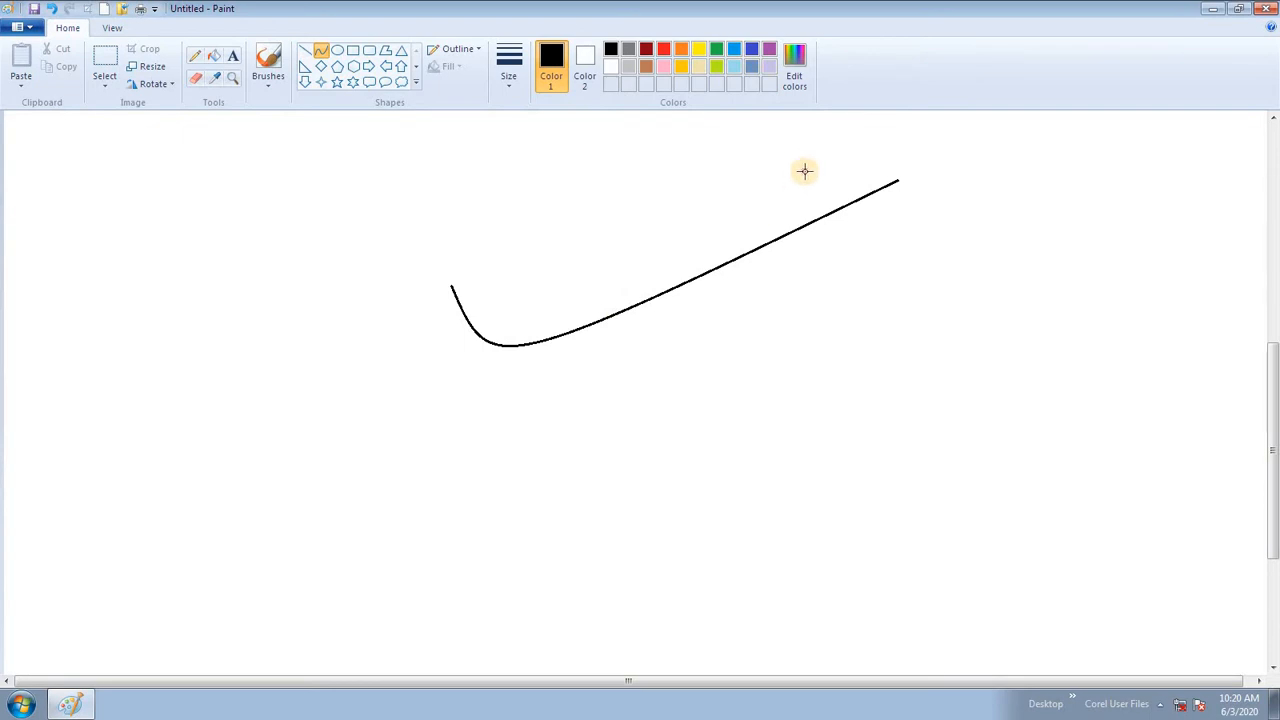
{"action": "left_click_drag", "start_coordinate": [805, 171], "coordinate": [419, 234]}
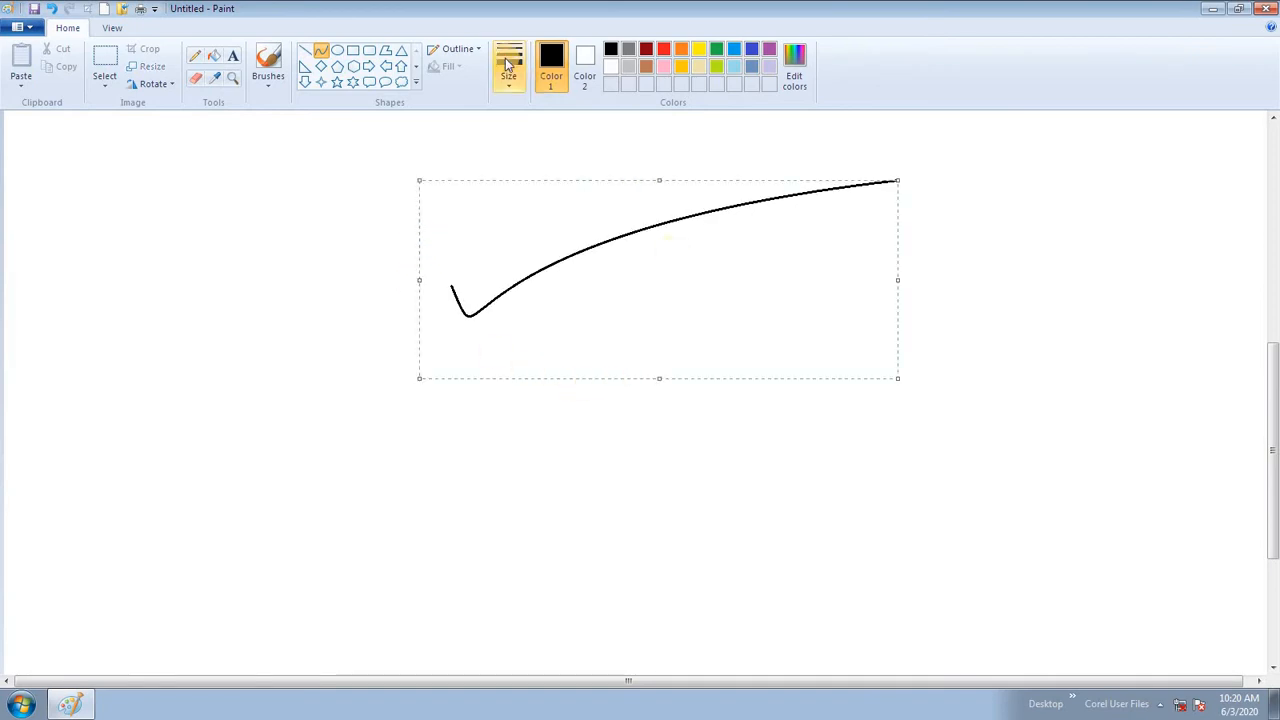
Step: Give the check-mark curve the thickest preset line size, move it slightly downward, and deselect it
{"action": "left_click", "coordinate": [508, 64]}
{"action": "left_click", "coordinate": [524, 198]}
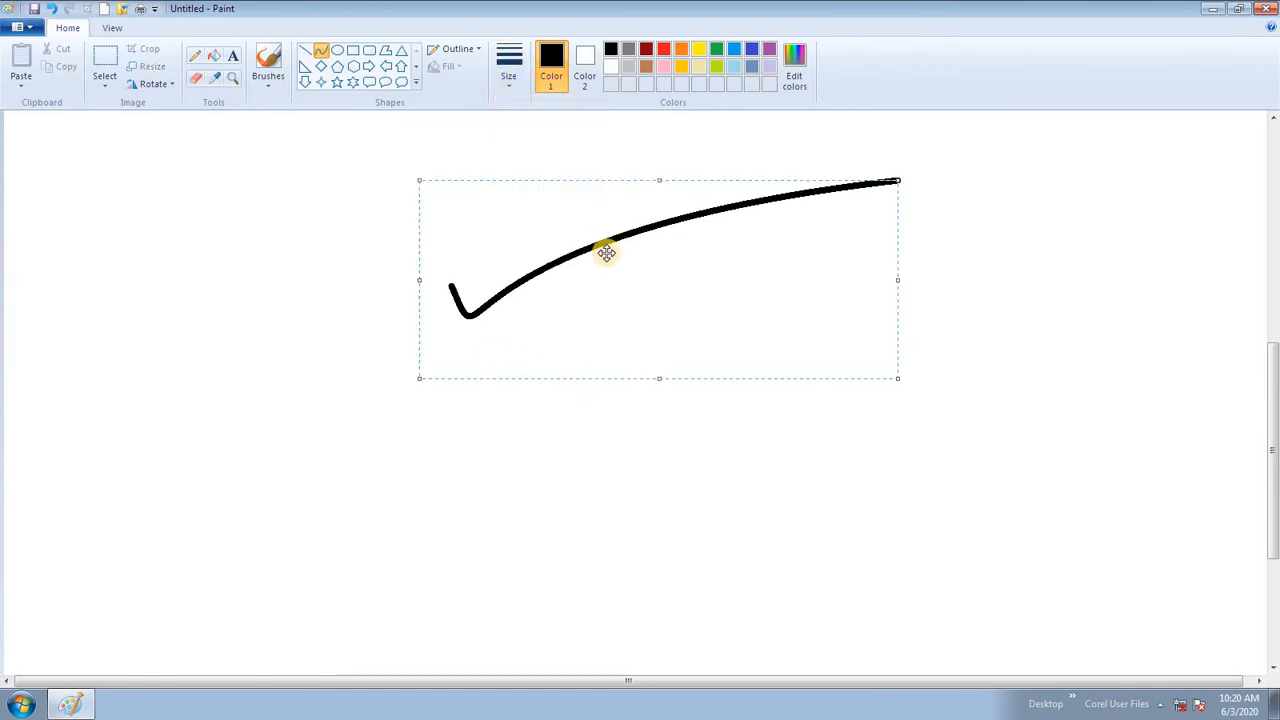
{"action": "left_click_drag", "start_coordinate": [606, 252], "coordinate": [620, 305]}
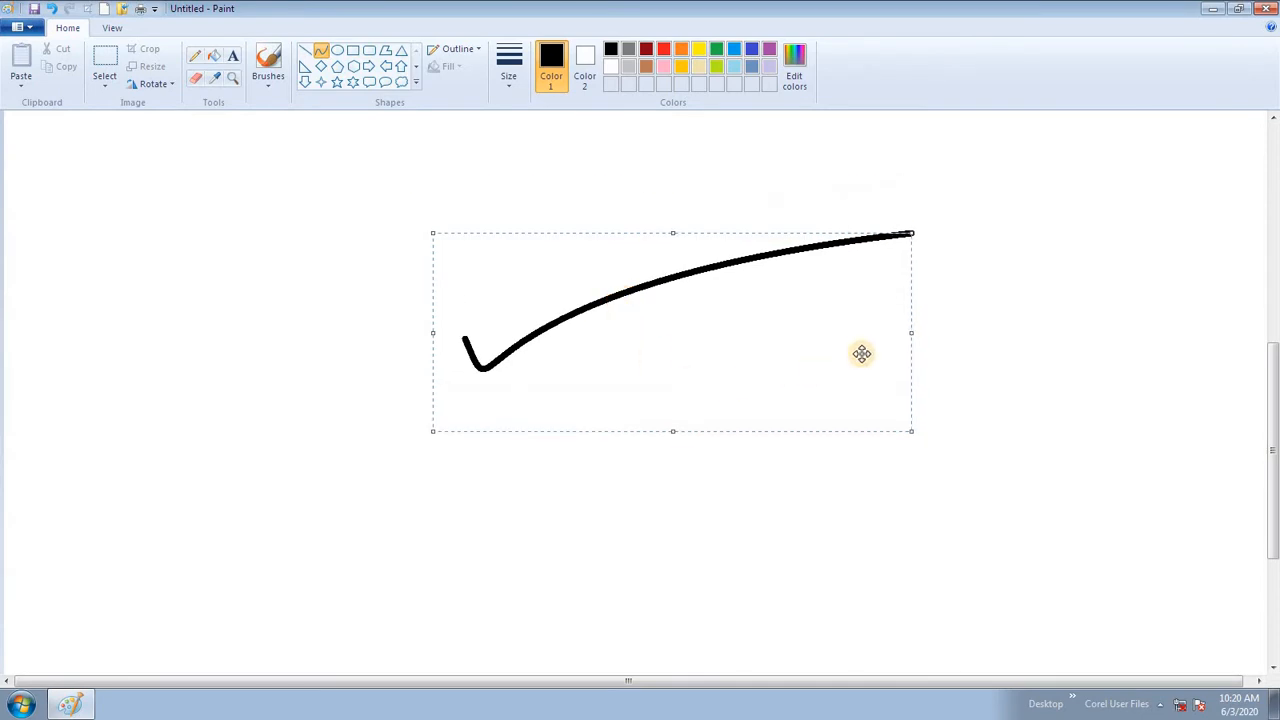
{"action": "left_click", "coordinate": [986, 293]}
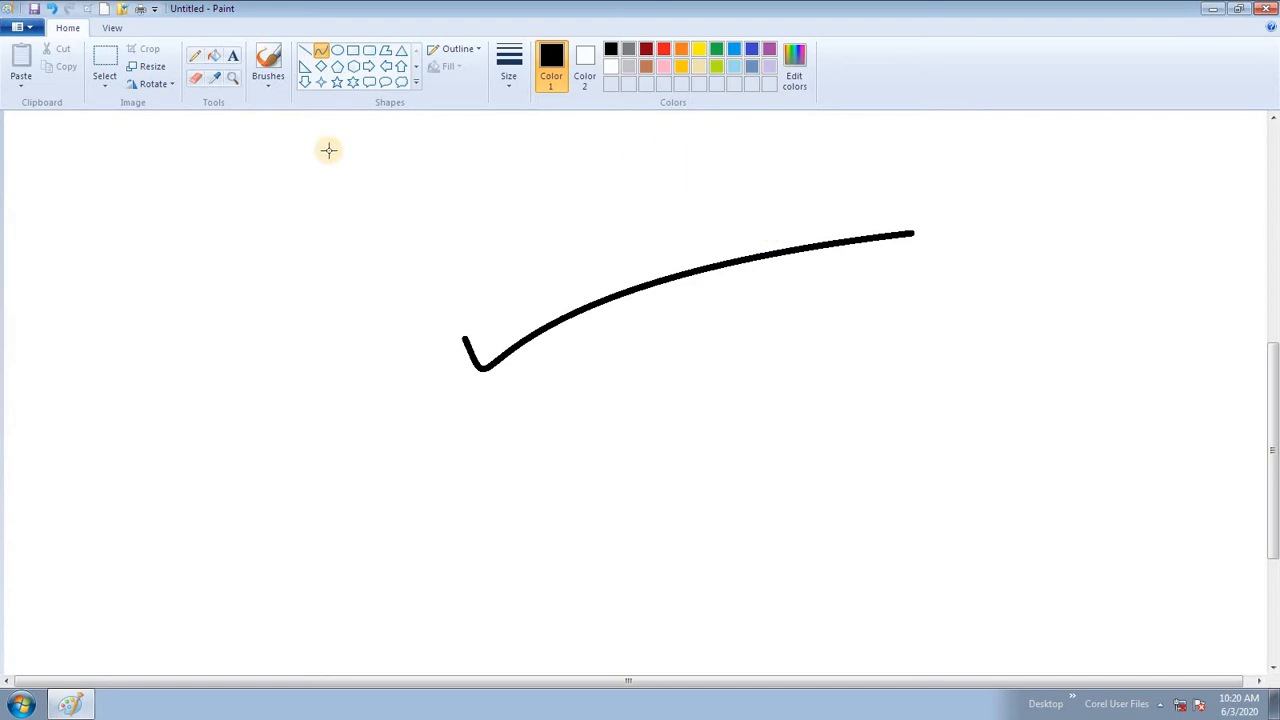
Step: Erase the whole check-mark curve with an enlarged eraser, starting with its long upper end
{"action": "left_click", "coordinate": [197, 82]}
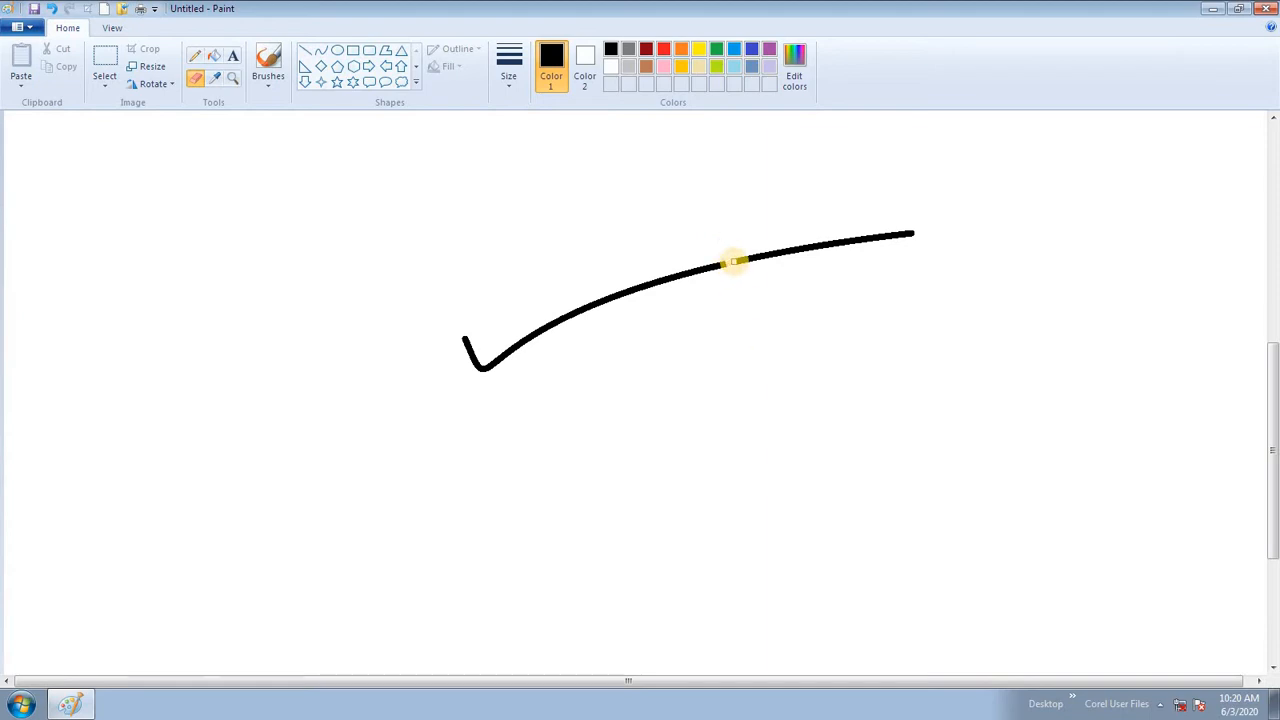
{"action": "mouse_move", "coordinate": [745, 259]}
{"action": "left_mouse_down"}
{"action": "mouse_move", "coordinate": [834, 247]}
{"action": "mouse_move", "coordinate": [737, 264]}
{"action": "mouse_move", "coordinate": [802, 255]}
{"action": "left_mouse_up"}
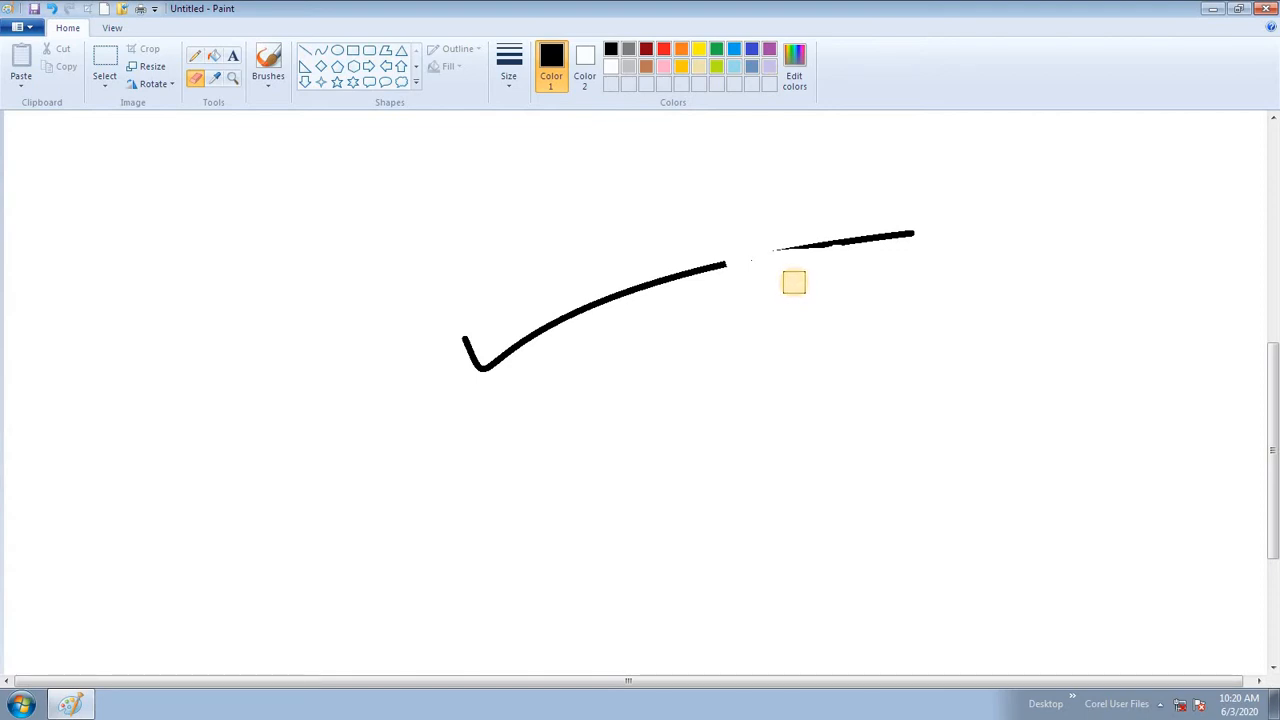
{"action": "mouse_move", "coordinate": [794, 282]}
{"action": "left_mouse_down"}
{"action": "mouse_move", "coordinate": [759, 259]}
{"action": "mouse_move", "coordinate": [971, 229]}
{"action": "left_mouse_up"}
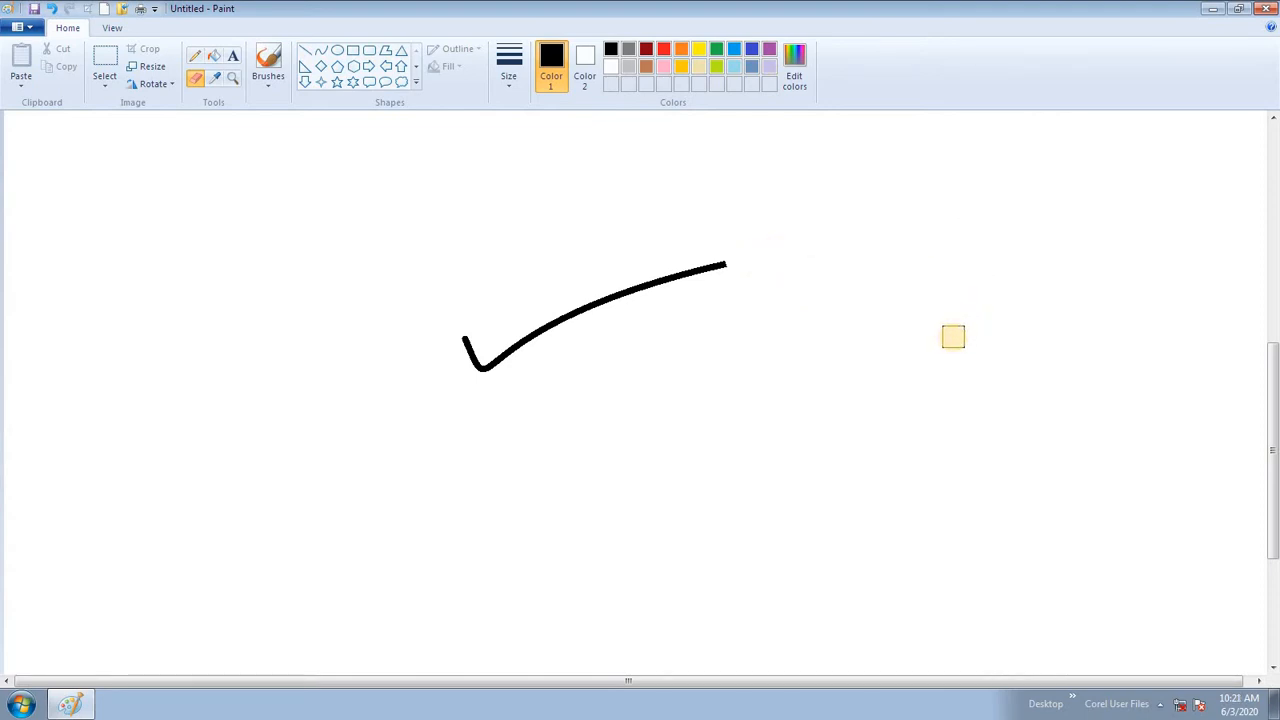
{"action": "mouse_move", "coordinate": [746, 263]}
{"action": "left_mouse_down"}
{"action": "mouse_move", "coordinate": [648, 290]}
{"action": "mouse_move", "coordinate": [636, 347]}
{"action": "mouse_move", "coordinate": [714, 424]}
{"action": "mouse_move", "coordinate": [669, 346]}
{"action": "mouse_move", "coordinate": [654, 283]}
{"action": "mouse_move", "coordinate": [663, 257]}
{"action": "mouse_move", "coordinate": [566, 377]}
{"action": "left_mouse_up"}
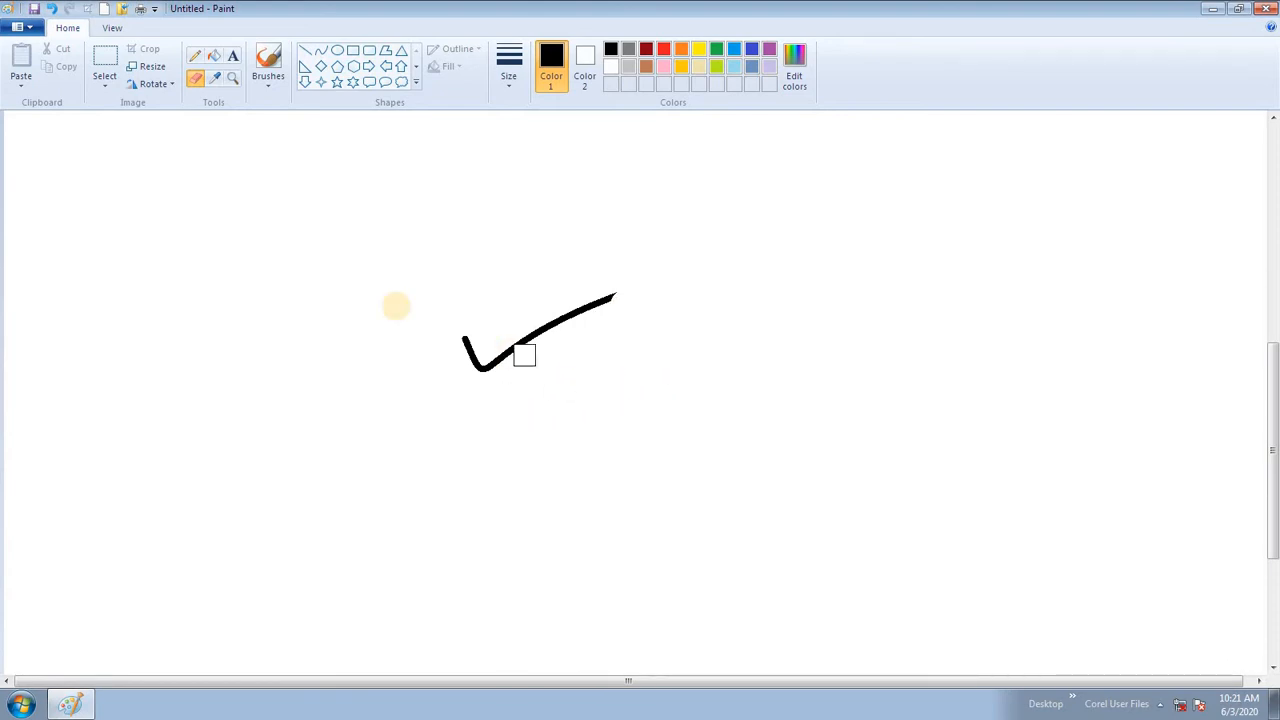
{"action": "mouse_move", "coordinate": [453, 352]}
{"action": "left_mouse_down"}
{"action": "mouse_move", "coordinate": [490, 362]}
{"action": "mouse_move", "coordinate": [676, 291]}
{"action": "mouse_move", "coordinate": [462, 330]}
{"action": "mouse_move", "coordinate": [469, 353]}
{"action": "mouse_move", "coordinate": [501, 333]}
{"action": "left_mouse_up"}
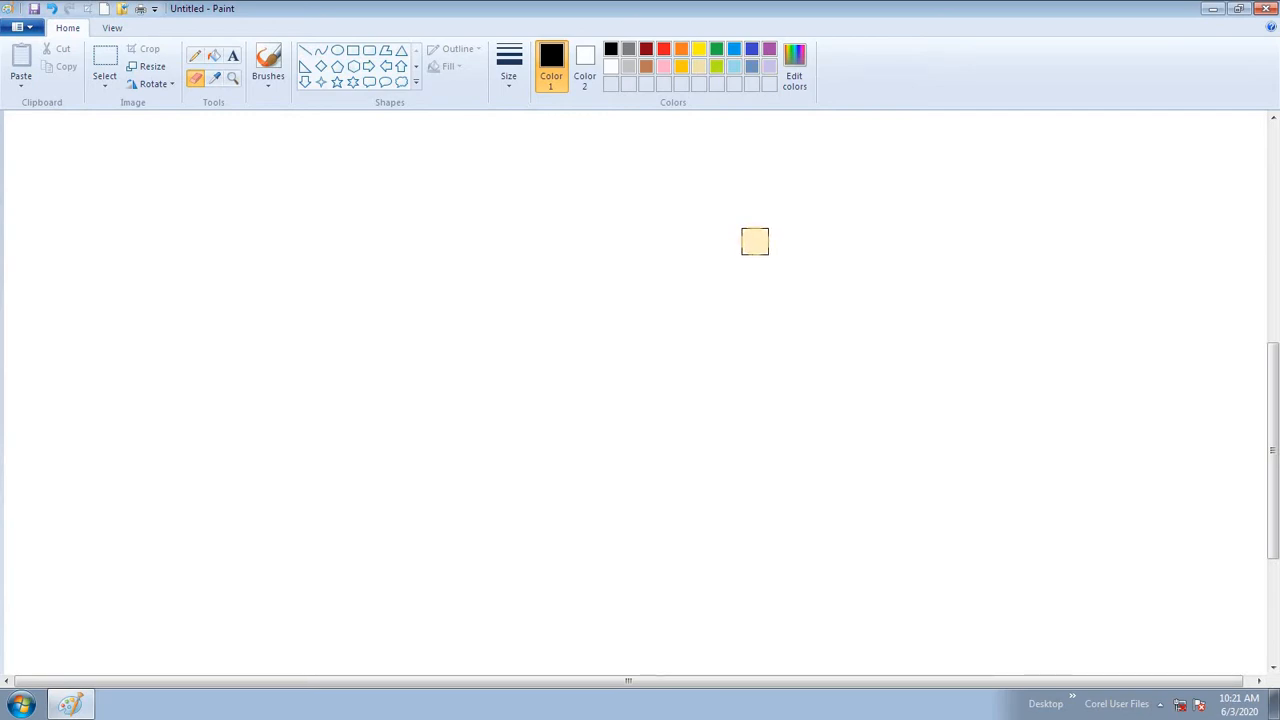
Step: Draw an upright black oval in the blank area with the thinnest outline, and give it the second preset line size
{"action": "left_click", "coordinate": [340, 55]}
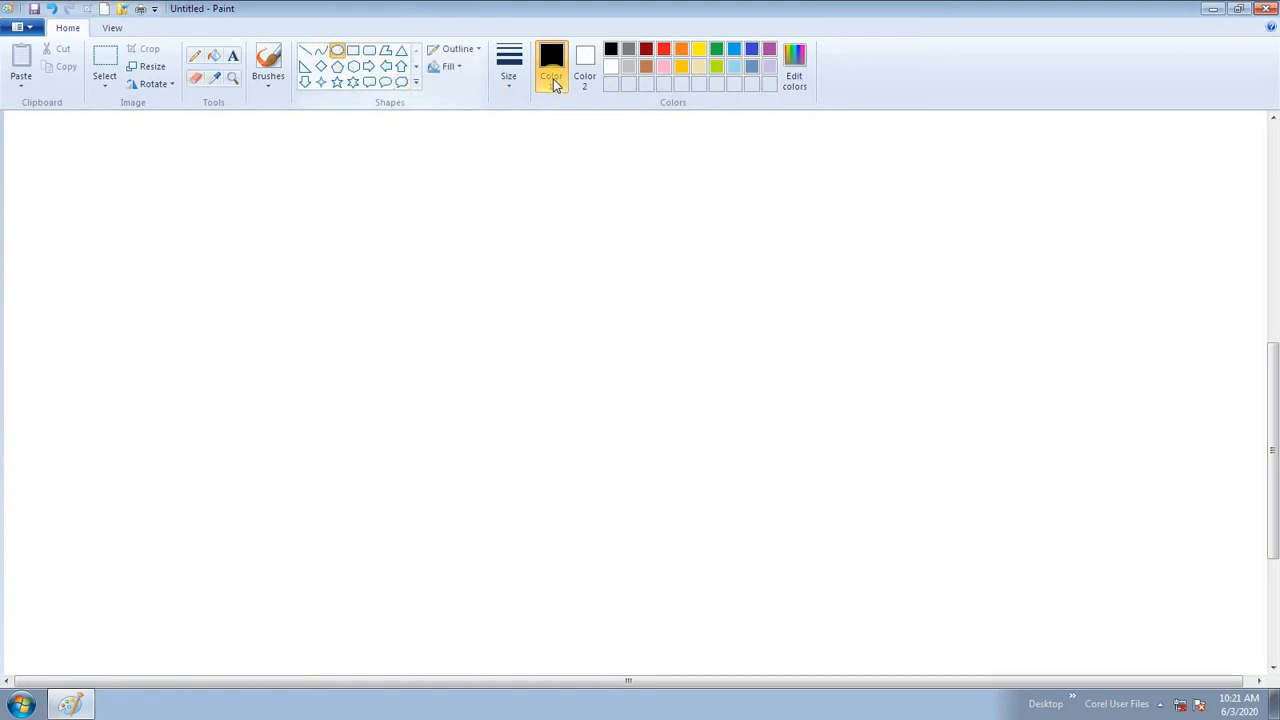
{"action": "left_click", "coordinate": [508, 60]}
{"action": "left_click", "coordinate": [526, 112]}
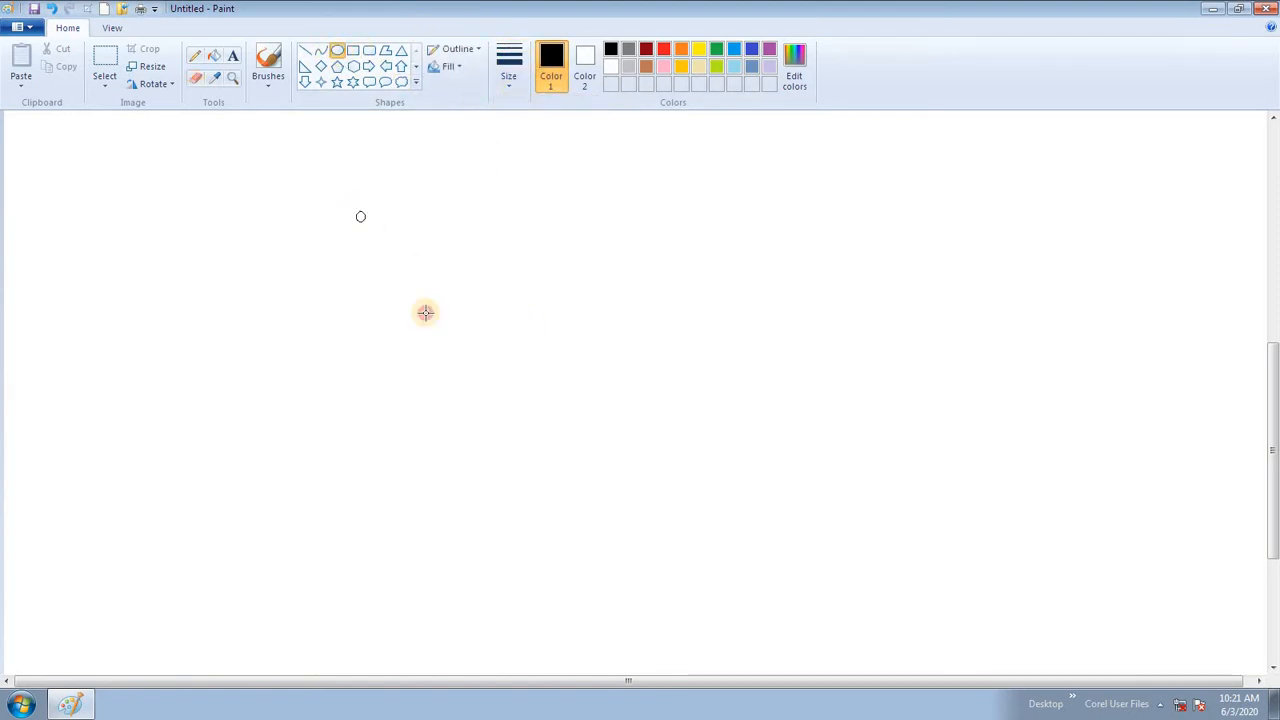
{"action": "left_click_drag", "start_coordinate": [356, 212], "coordinate": [521, 414]}
{"action": "left_click", "coordinate": [515, 65]}
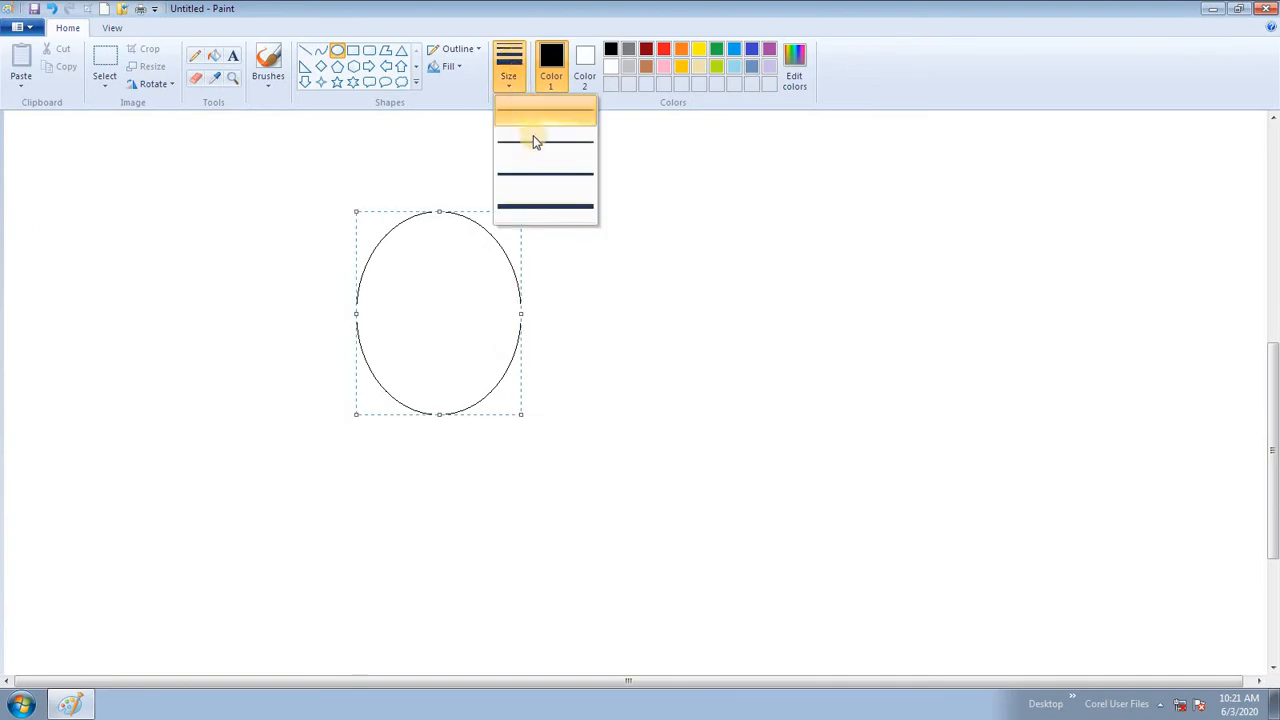
{"action": "left_click", "coordinate": [537, 151]}
Step: Draw two more upright ovals beside the first one and a long flat oval crossing all three
{"action": "left_click_drag", "start_coordinate": [666, 187], "coordinate": [781, 384]}
{"action": "left_click_drag", "start_coordinate": [810, 432], "coordinate": [820, 433]}
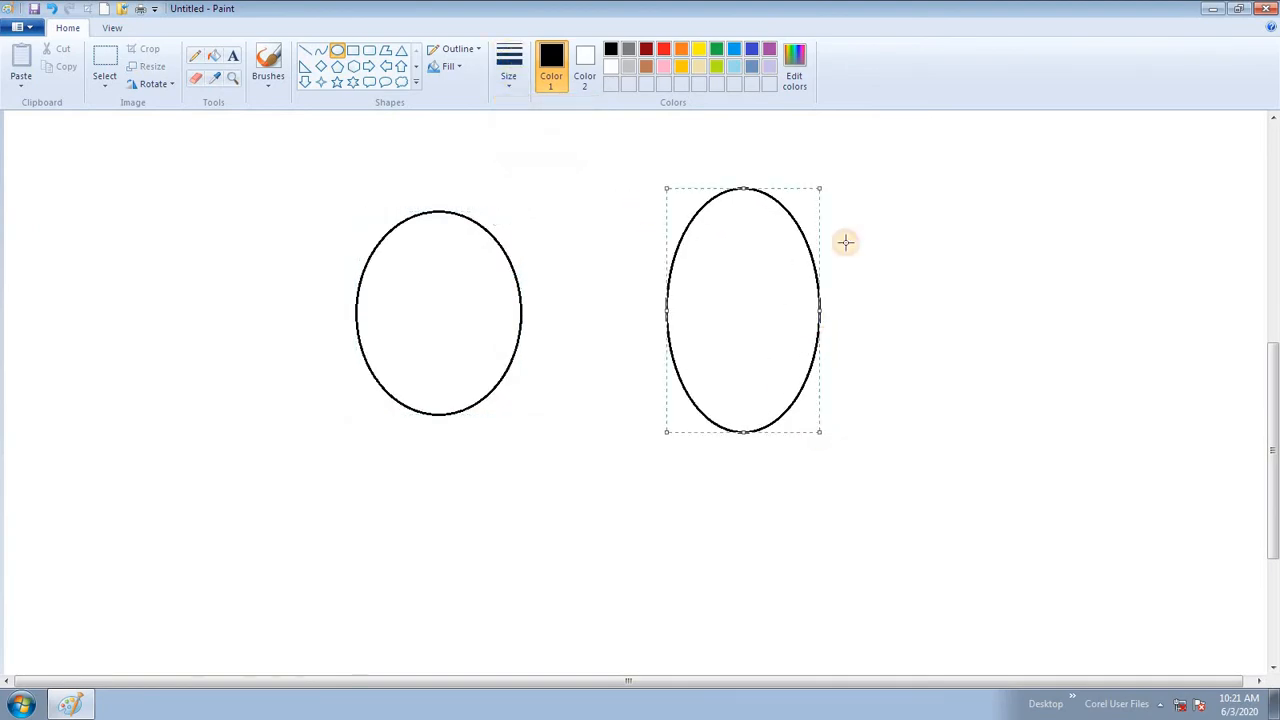
{"action": "left_click_drag", "start_coordinate": [891, 182], "coordinate": [998, 386]}
{"action": "left_click_drag", "start_coordinate": [282, 270], "coordinate": [1091, 331]}
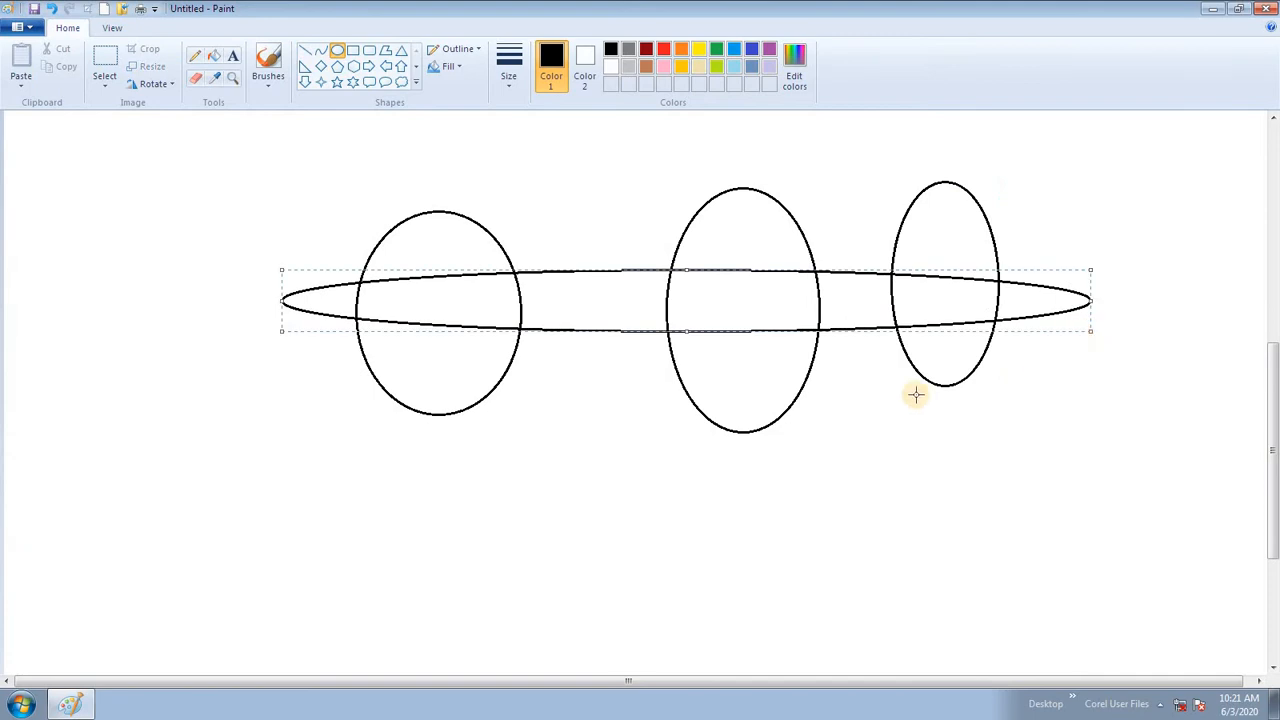
Step: Deselect the long flat oval and delete all the ovals from the canvas
{"action": "left_click", "coordinate": [578, 432]}
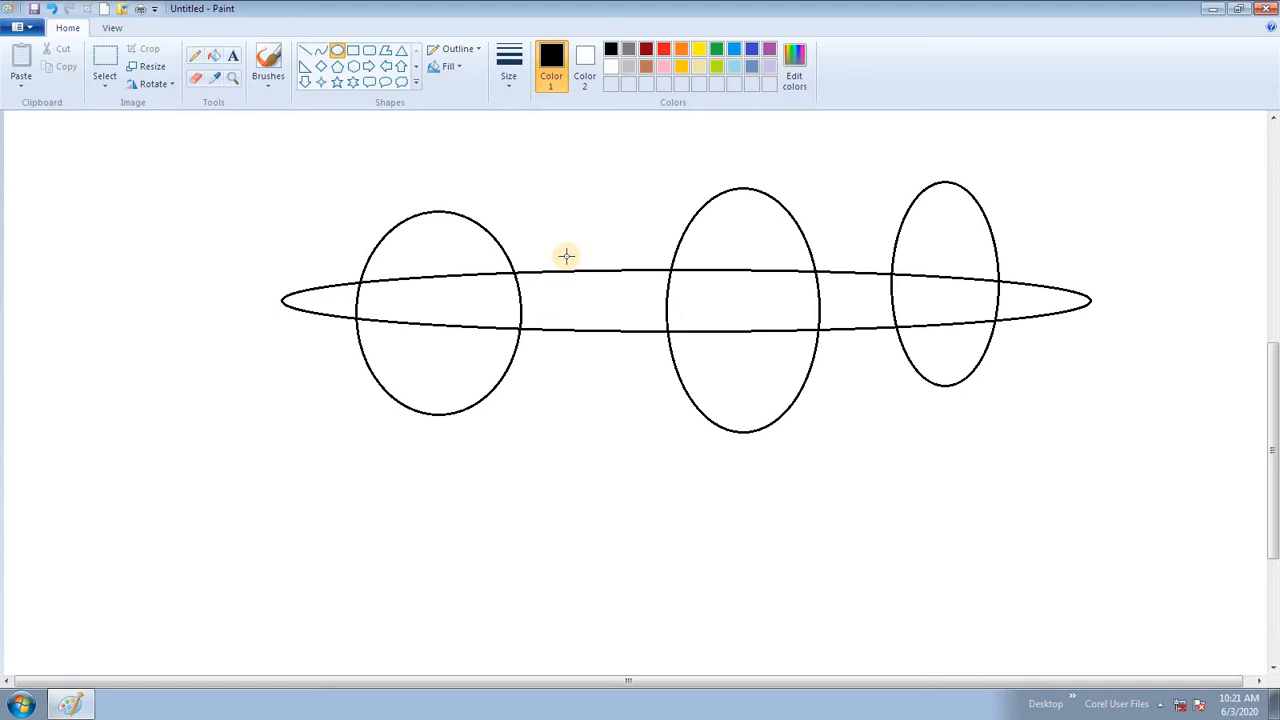
{"action": "key", "text": "ctrl+a"}
{"action": "key", "text": "Delete"}
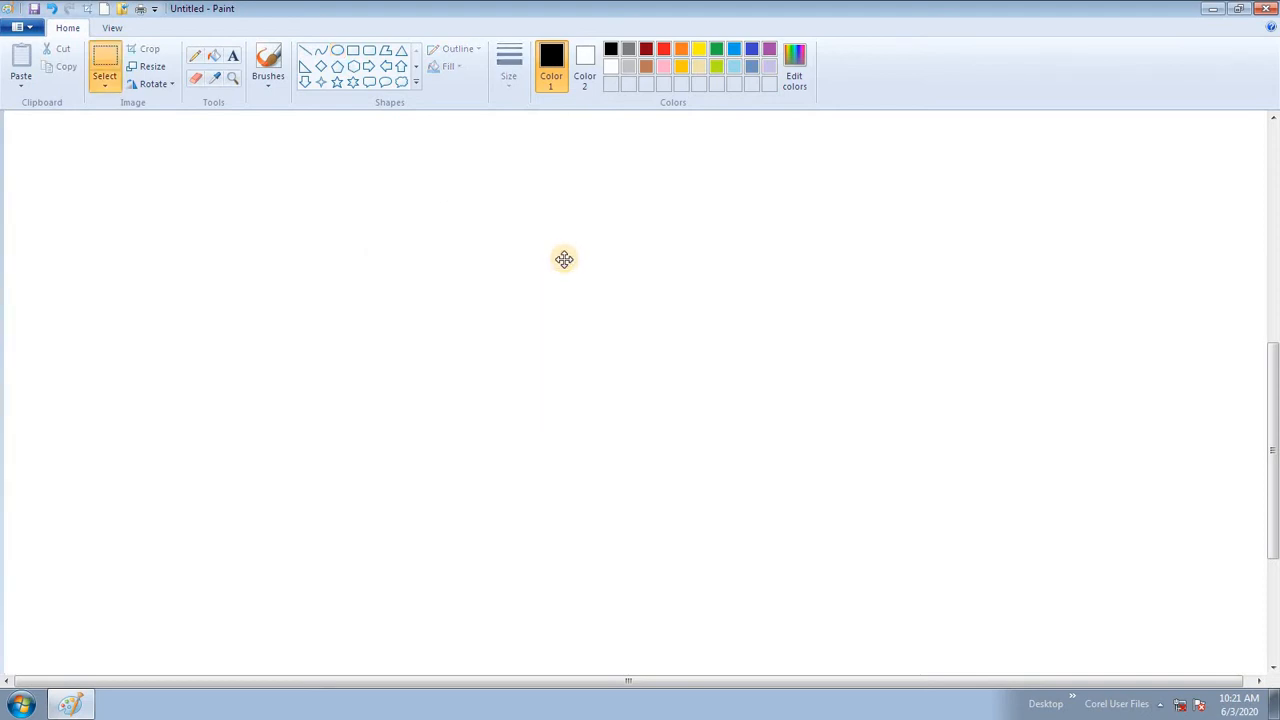
Step: Draw one large perfect circle with a black outline near the middle of the blank canvas
{"action": "left_click", "coordinate": [337, 50]}
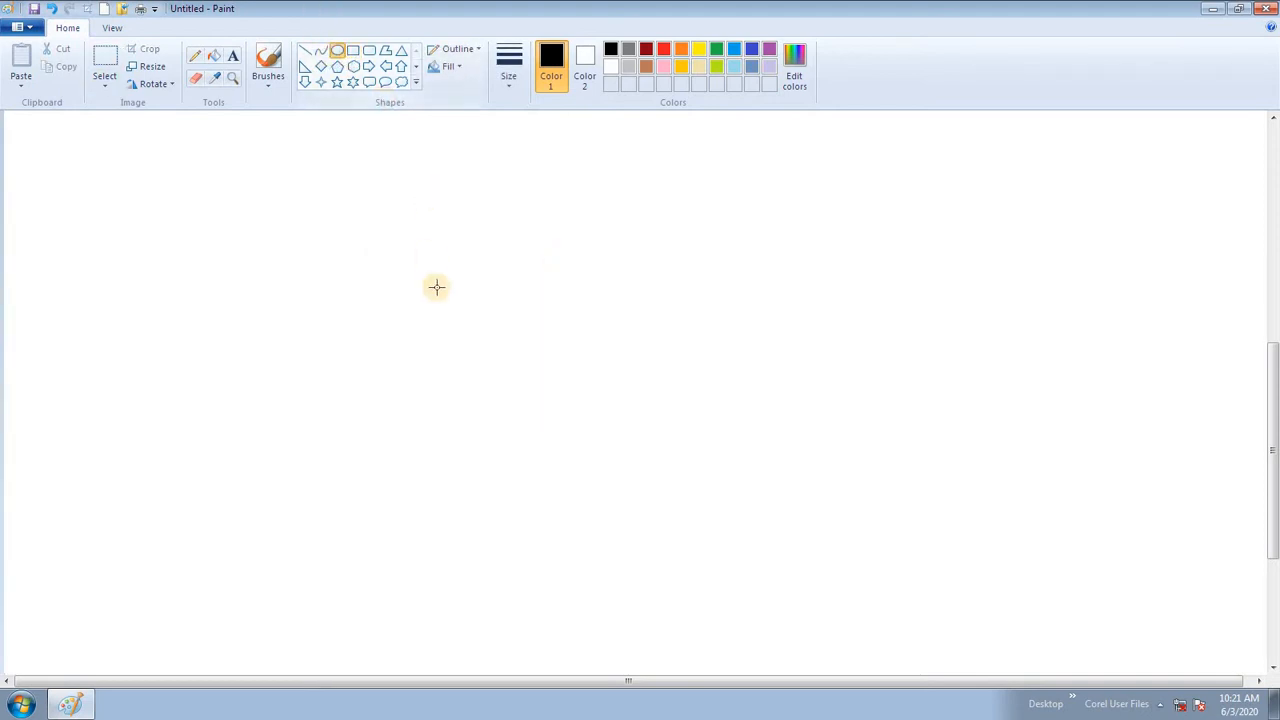
{"action": "left_click_drag", "start_coordinate": [440, 228], "coordinate": [509, 297]}
{"action": "left_click_drag", "start_coordinate": [530, 365], "coordinate": [677, 551]}
{"action": "mouse_move", "coordinate": [870, 212]}
{"action": "left_mouse_down"}
{"action": "mouse_move", "coordinate": [1143, 543]}
{"action": "mouse_move", "coordinate": [1123, 526]}
{"action": "mouse_move", "coordinate": [1120, 462]}
{"action": "left_mouse_up"}
{"action": "left_click_drag", "start_coordinate": [1025, 345], "coordinate": [723, 344]}
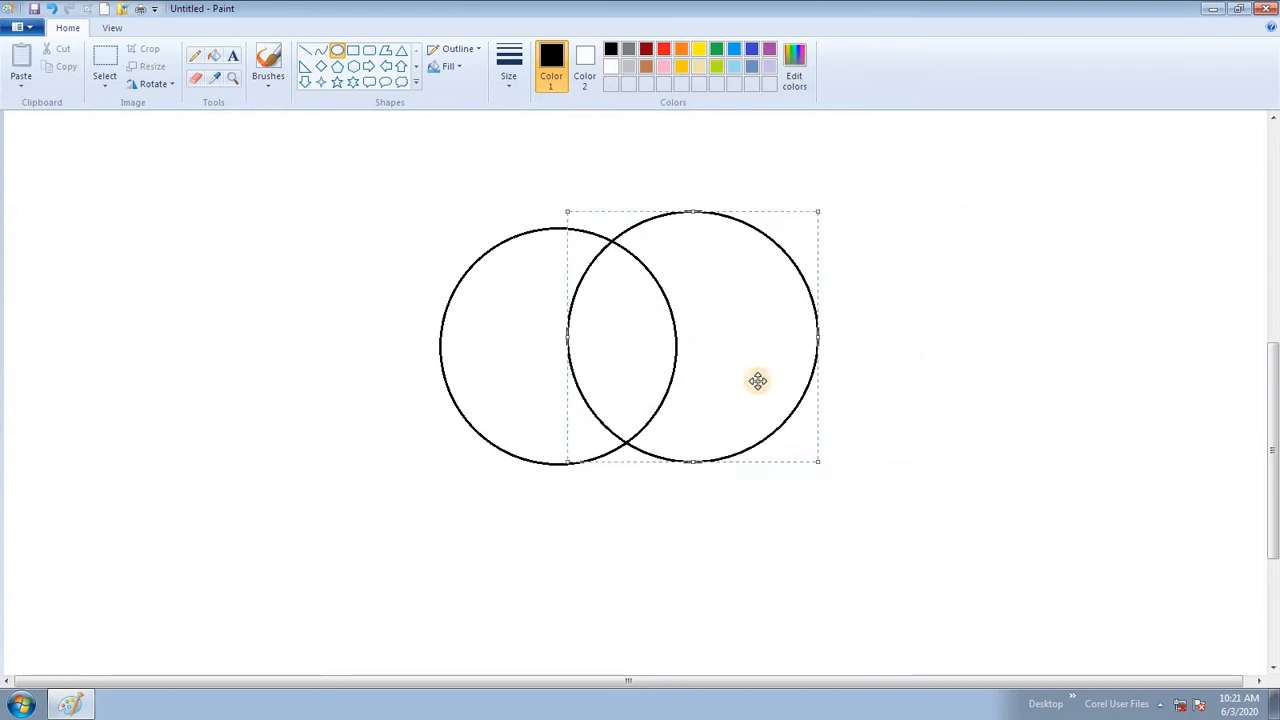
{"action": "left_click_drag", "start_coordinate": [720, 348], "coordinate": [894, 340]}
{"action": "key", "text": "Delete"}
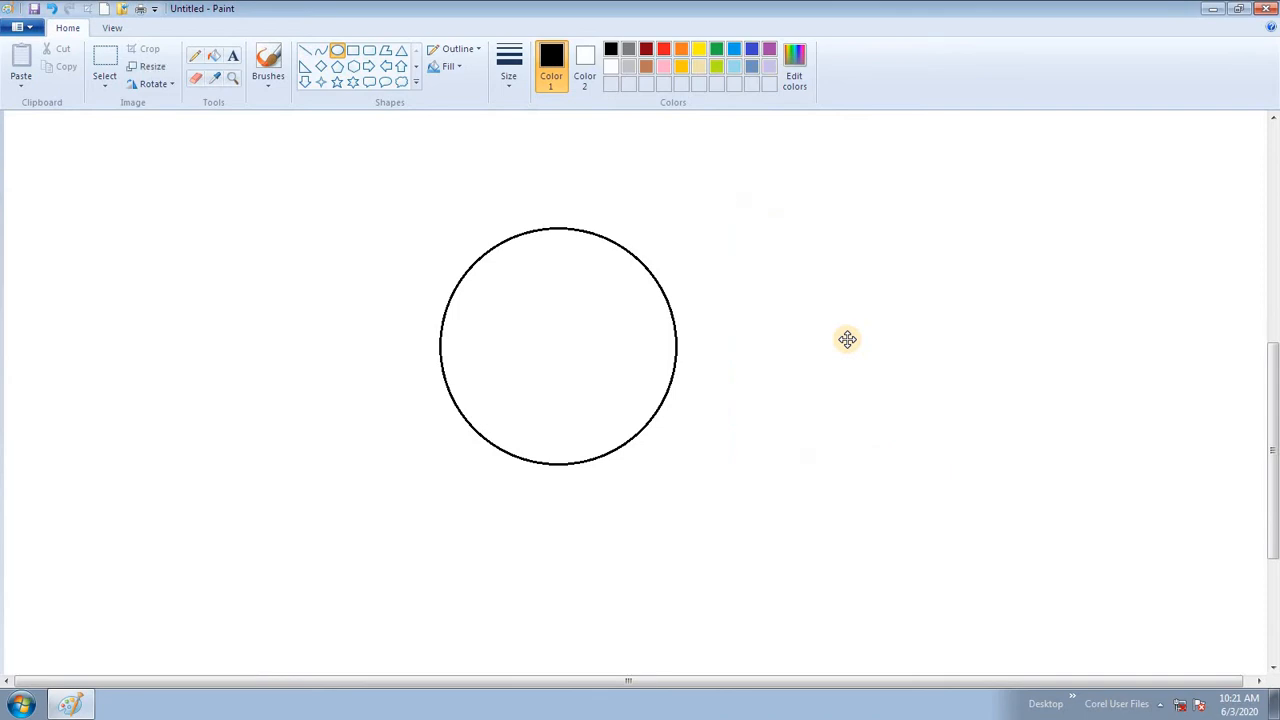
Step: Select the circle with a rectangular selection and place a copy of it directly to its right
{"action": "left_click", "coordinate": [104, 56]}
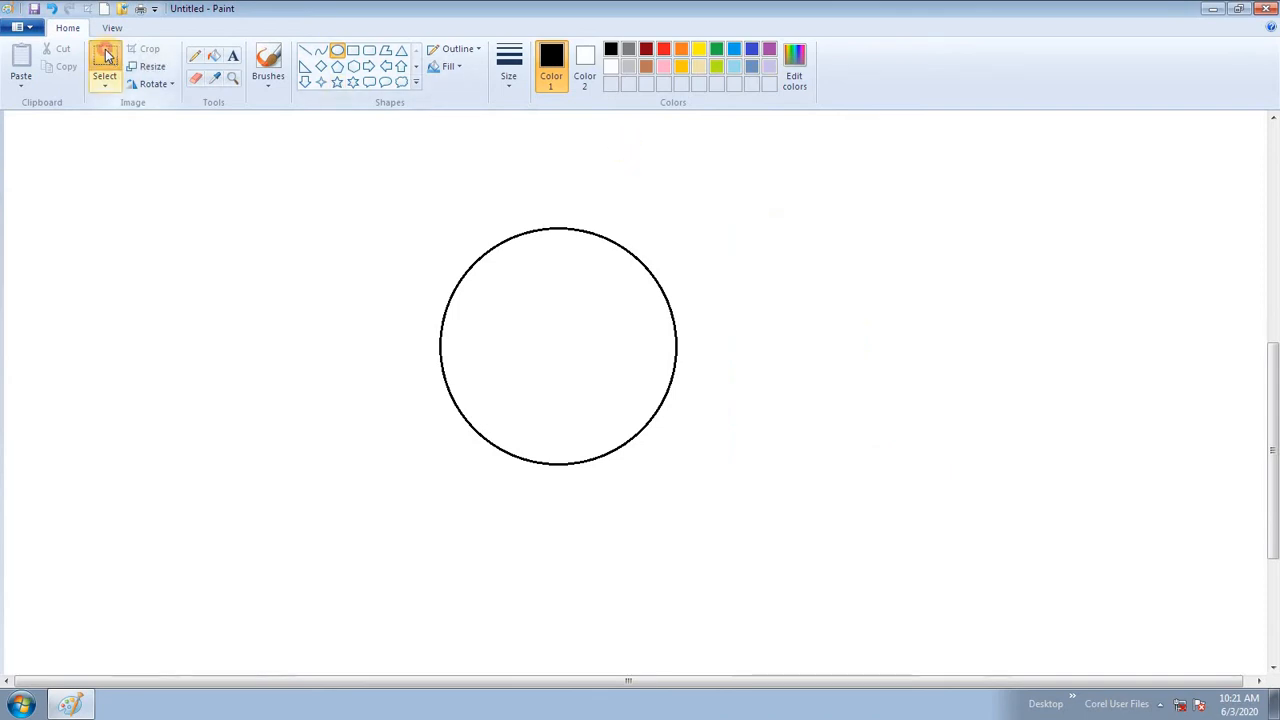
{"action": "left_click_drag", "start_coordinate": [412, 212], "coordinate": [708, 500]}
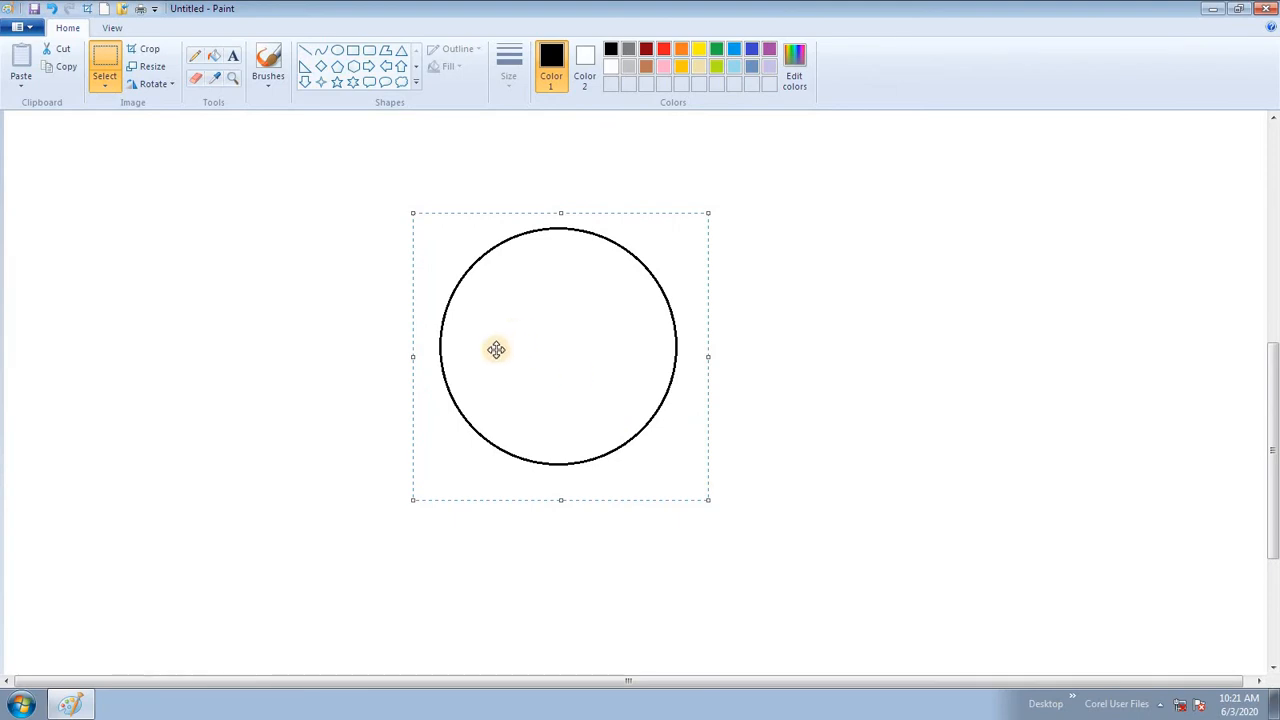
{"action": "left_click_drag", "start_coordinate": [497, 350], "coordinate": [796, 350]}
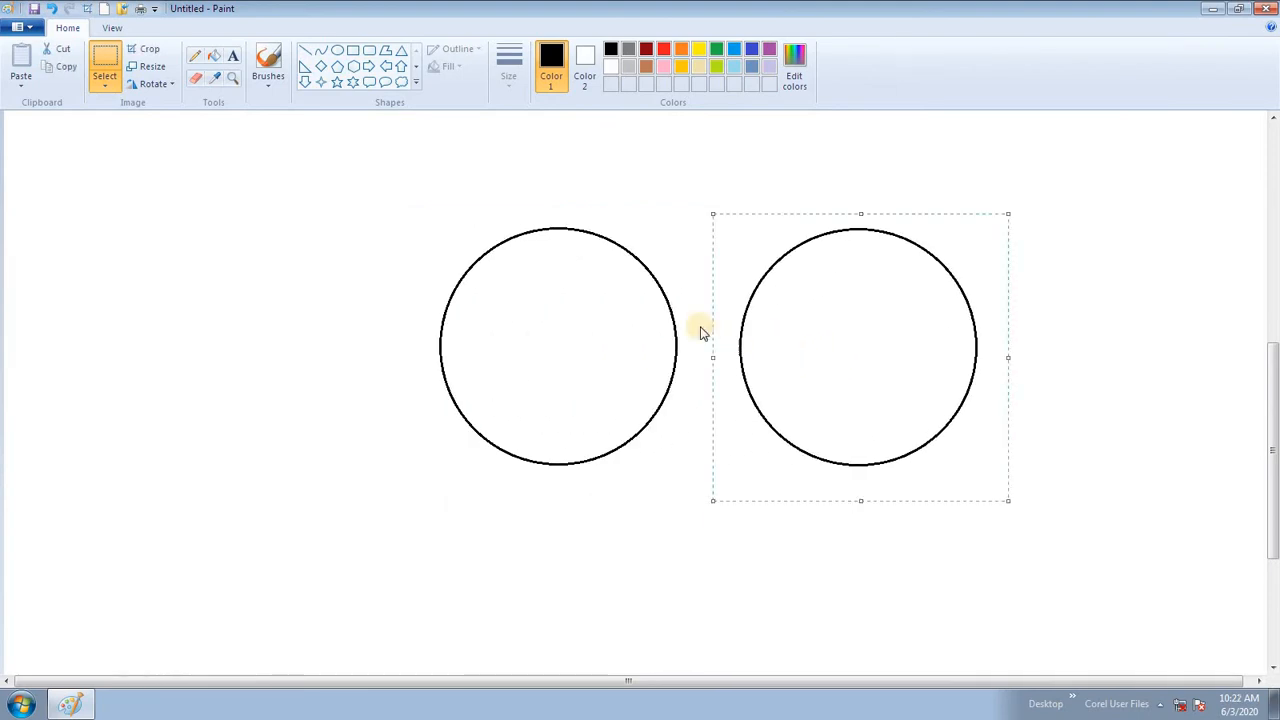
Step: Overlap the copied circle with the original using transparent selection so both outlines show, and deselect it
{"action": "left_click_drag", "start_coordinate": [897, 381], "coordinate": [791, 398]}
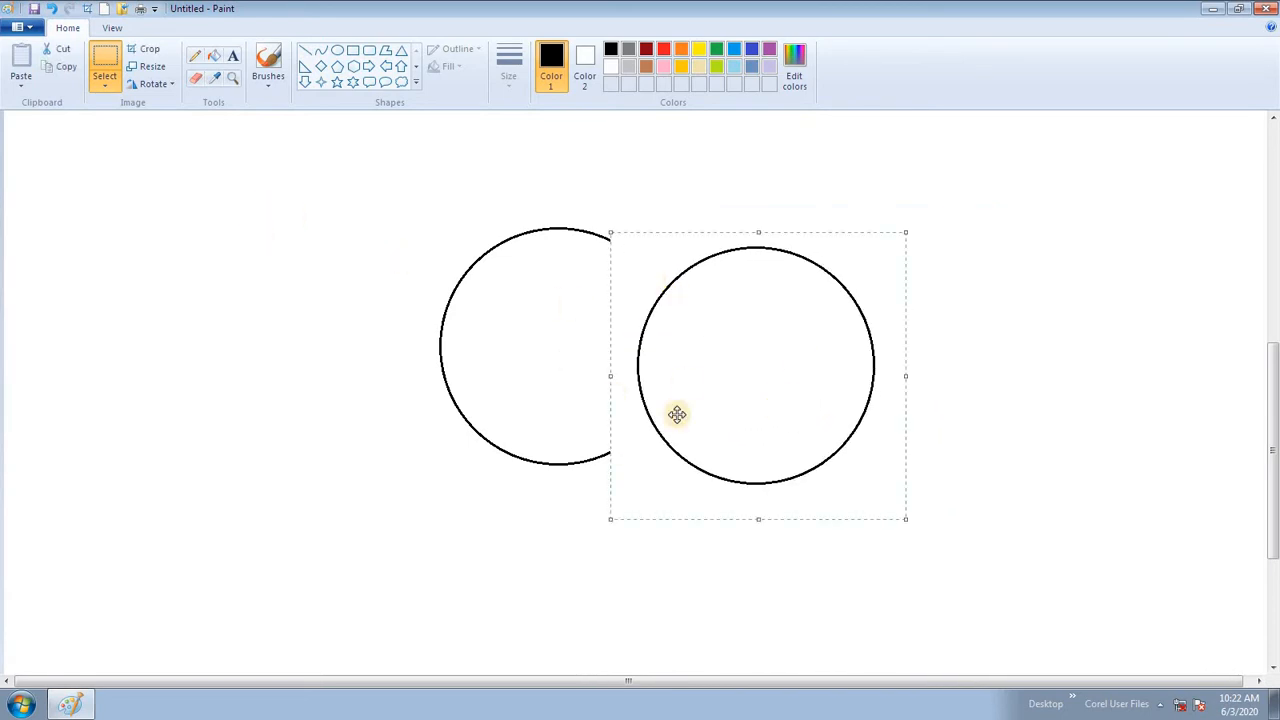
{"action": "left_click", "coordinate": [106, 87]}
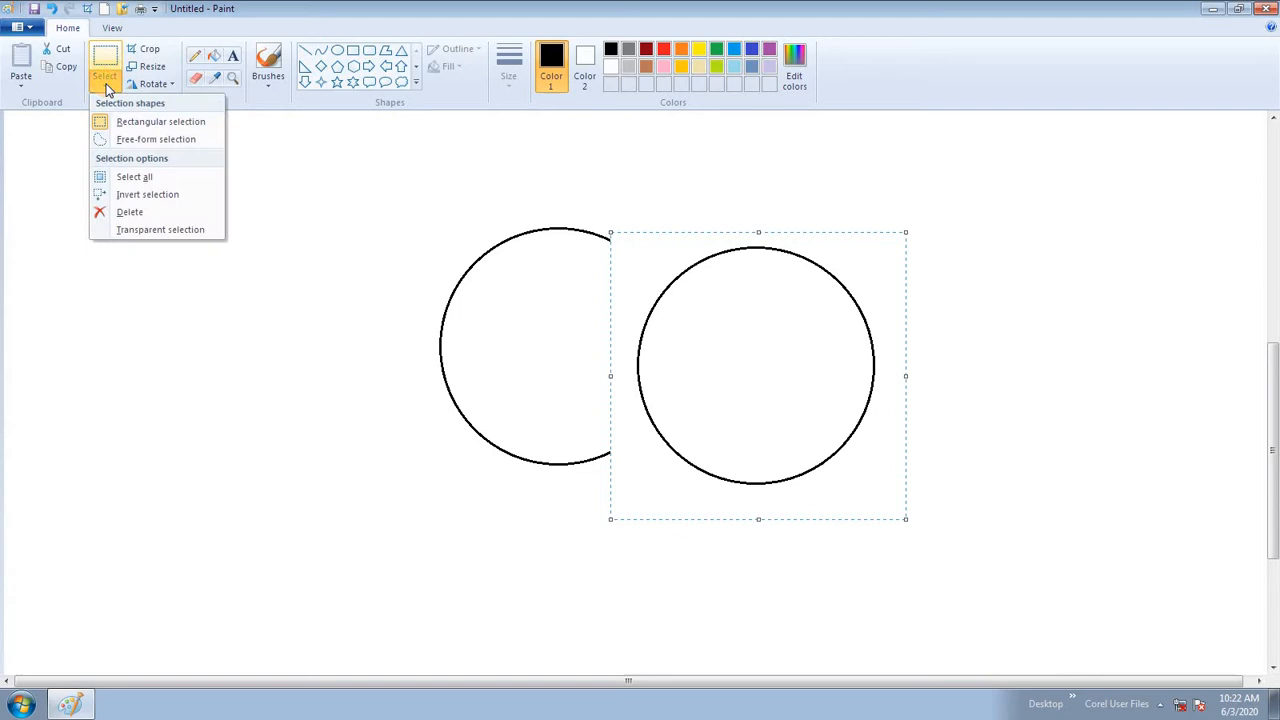
{"action": "left_click", "coordinate": [125, 234]}
{"action": "left_click_drag", "start_coordinate": [802, 346], "coordinate": [731, 320]}
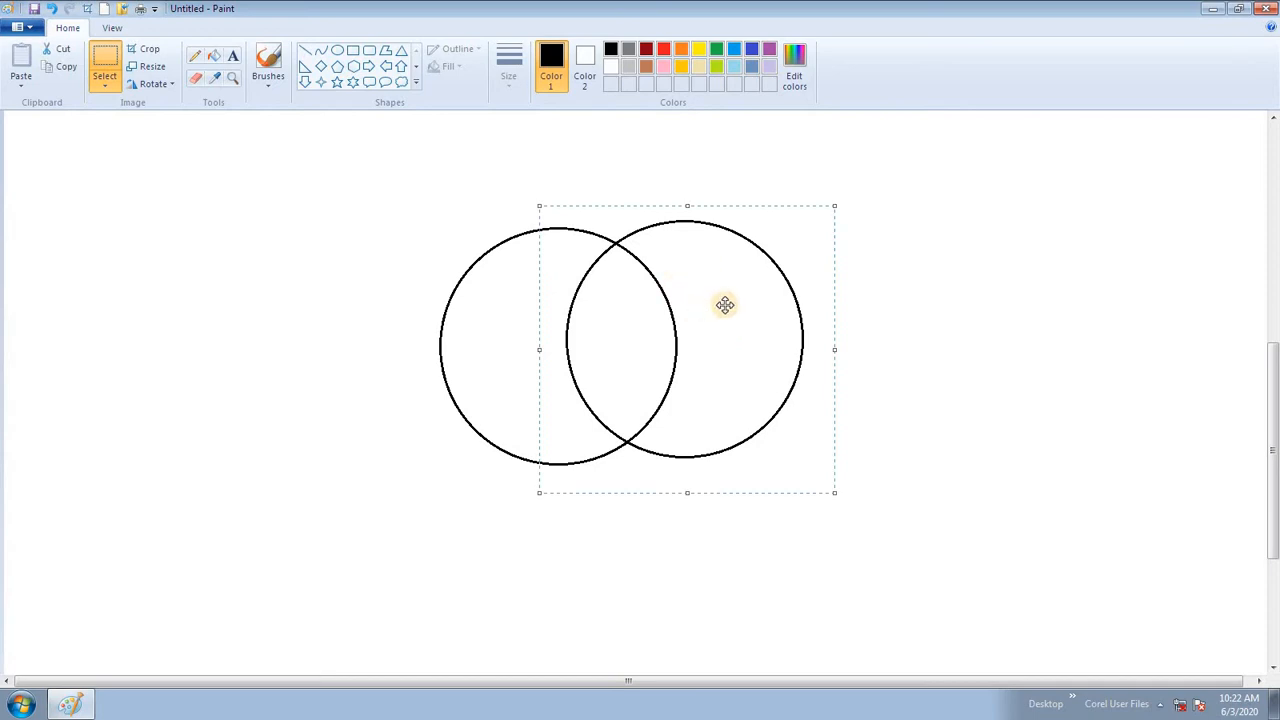
{"action": "left_click", "coordinate": [925, 296]}
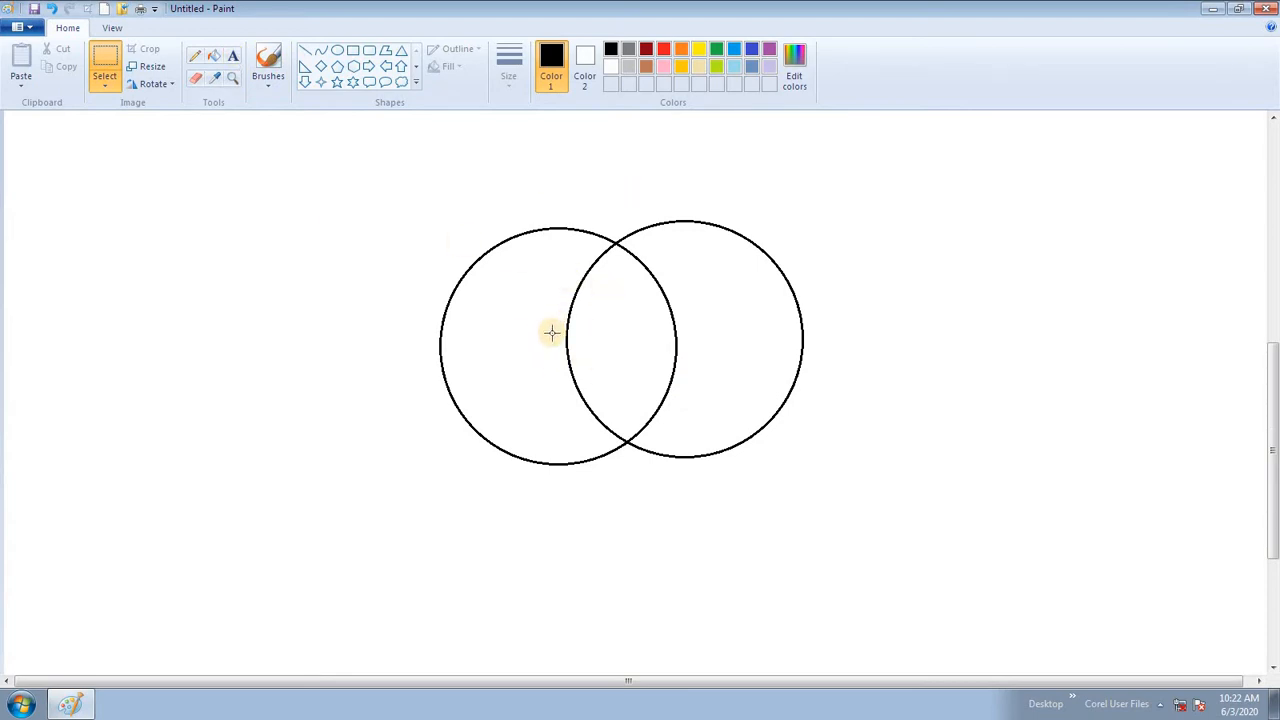
Step: Fill the overlapping circles' right crescent gold, left crescent indigo and shared area green, and recolour the black outlines white
{"action": "left_click", "coordinate": [213, 58]}
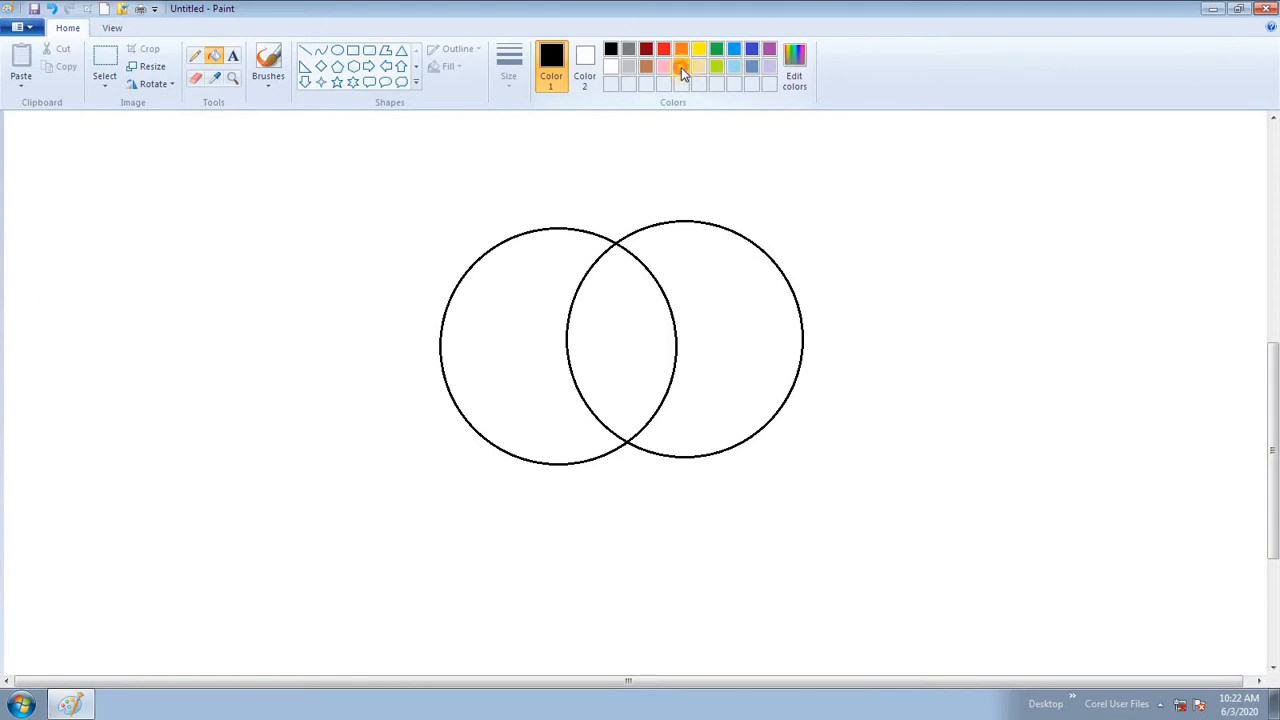
{"action": "left_click", "coordinate": [681, 67]}
{"action": "left_click", "coordinate": [762, 292]}
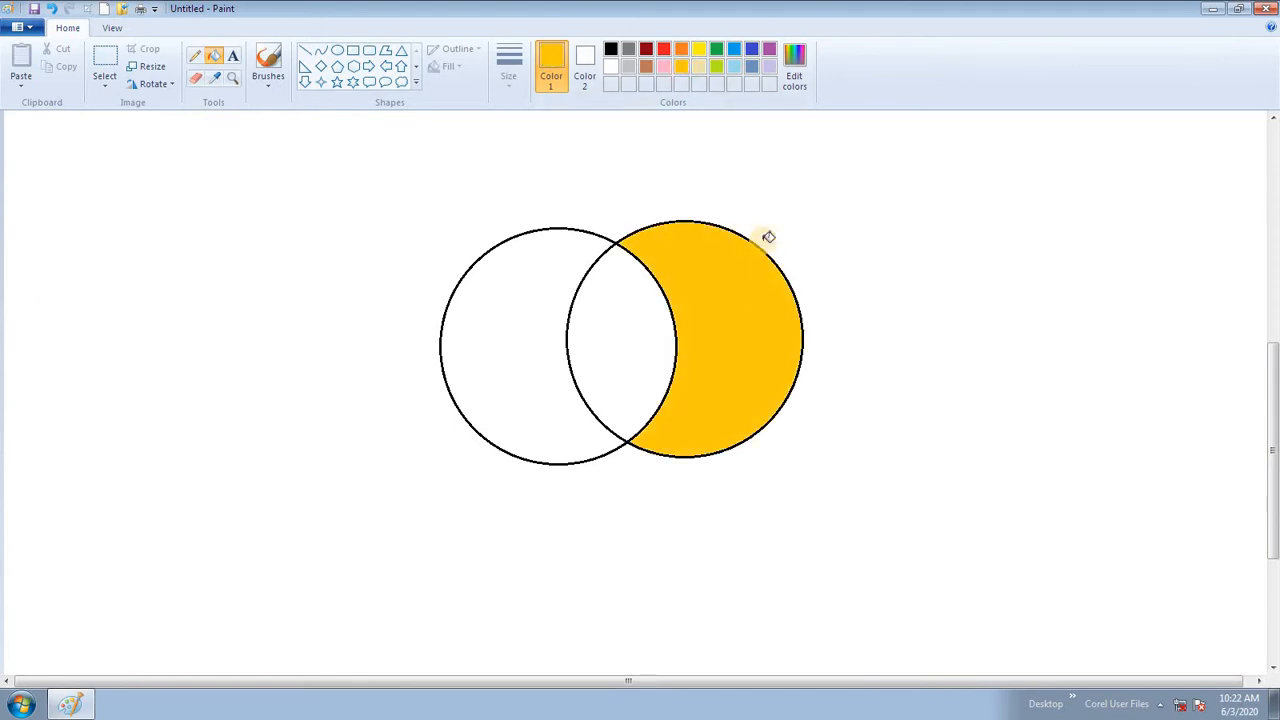
{"action": "left_click", "coordinate": [751, 49]}
{"action": "left_click", "coordinate": [535, 296]}
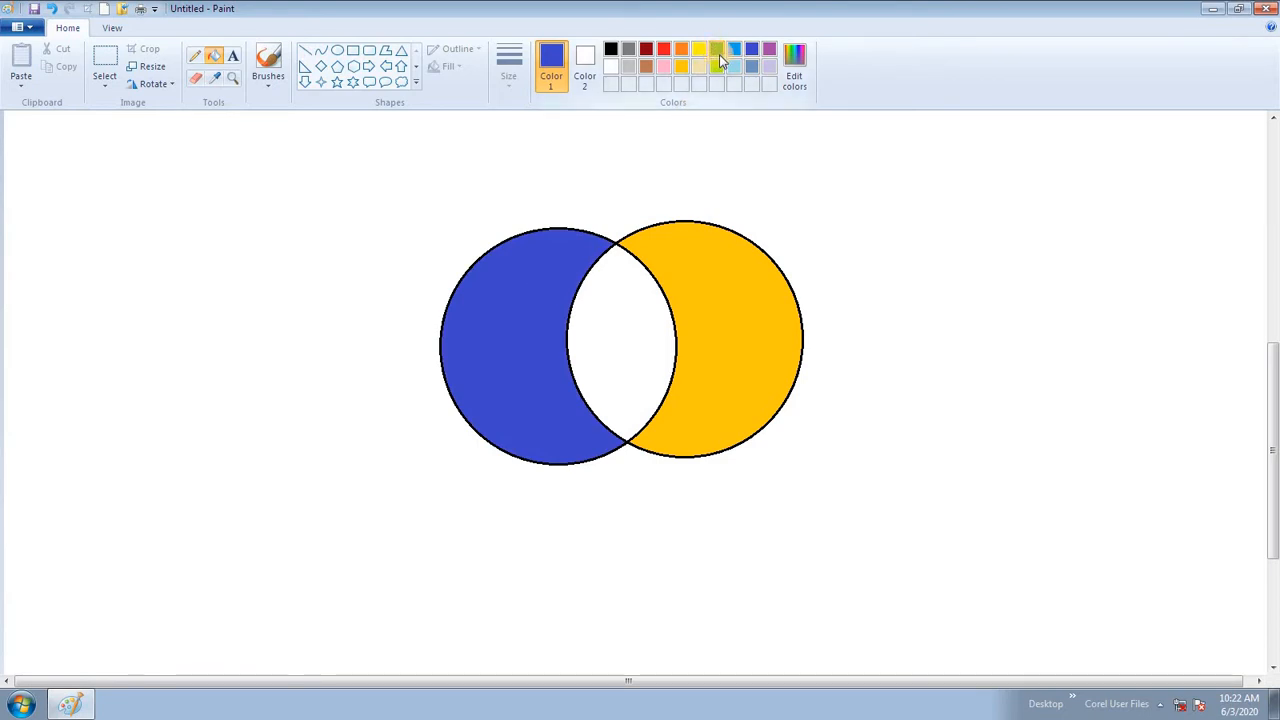
{"action": "left_click", "coordinate": [716, 49]}
{"action": "left_click", "coordinate": [630, 303]}
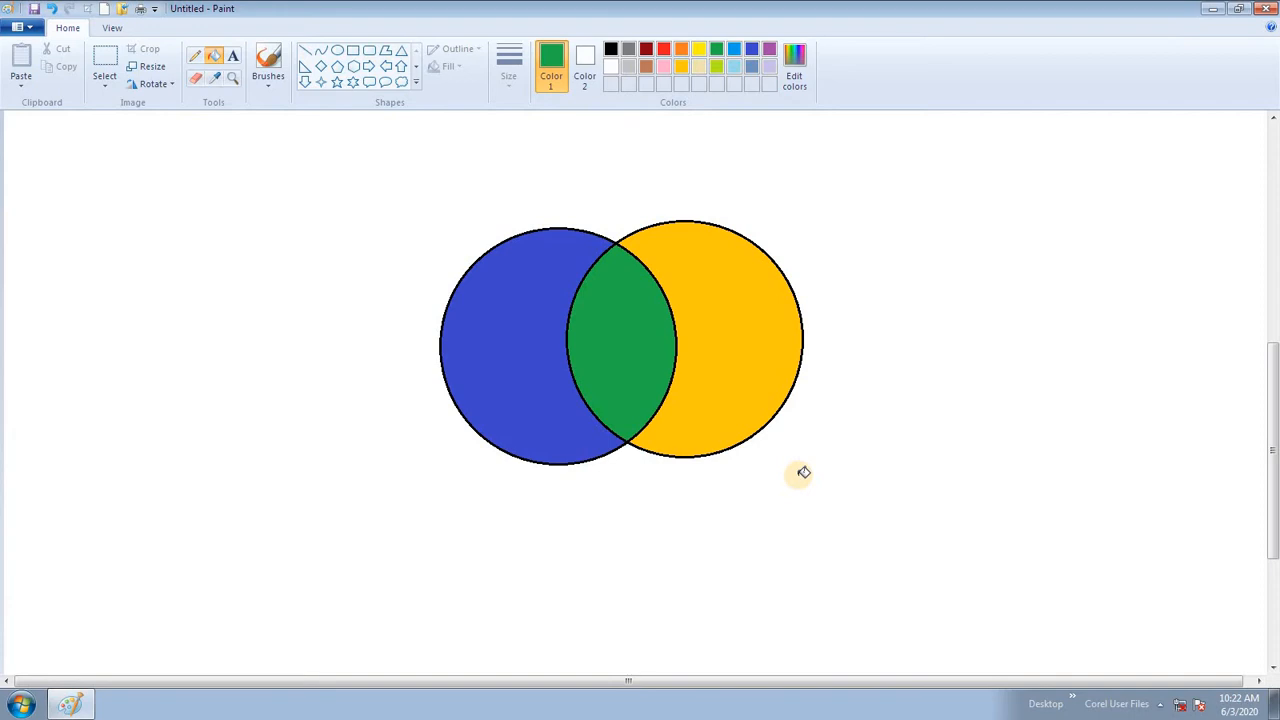
{"action": "left_click", "coordinate": [611, 66]}
{"action": "left_click", "coordinate": [636, 231]}
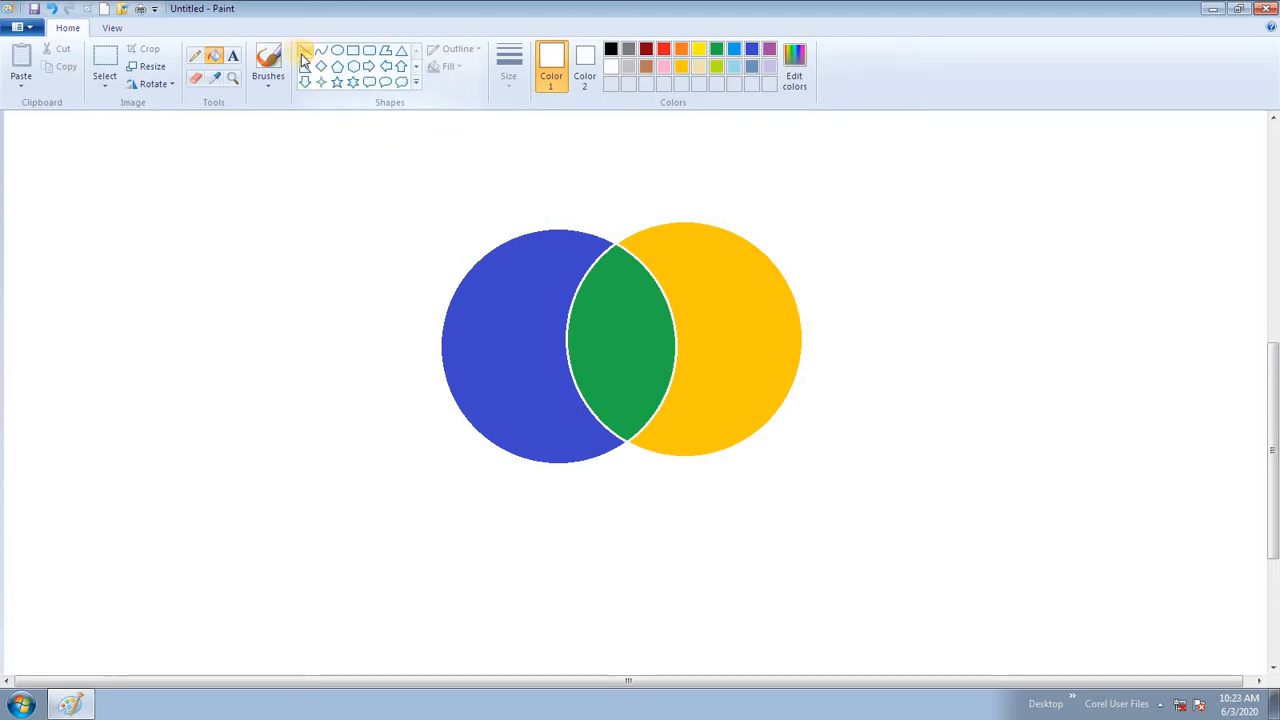
Step: Draw a horizontal black line left of the circles with the thickest preset size, and fill it white
{"action": "left_click", "coordinate": [611, 48]}
{"action": "left_click", "coordinate": [305, 50]}
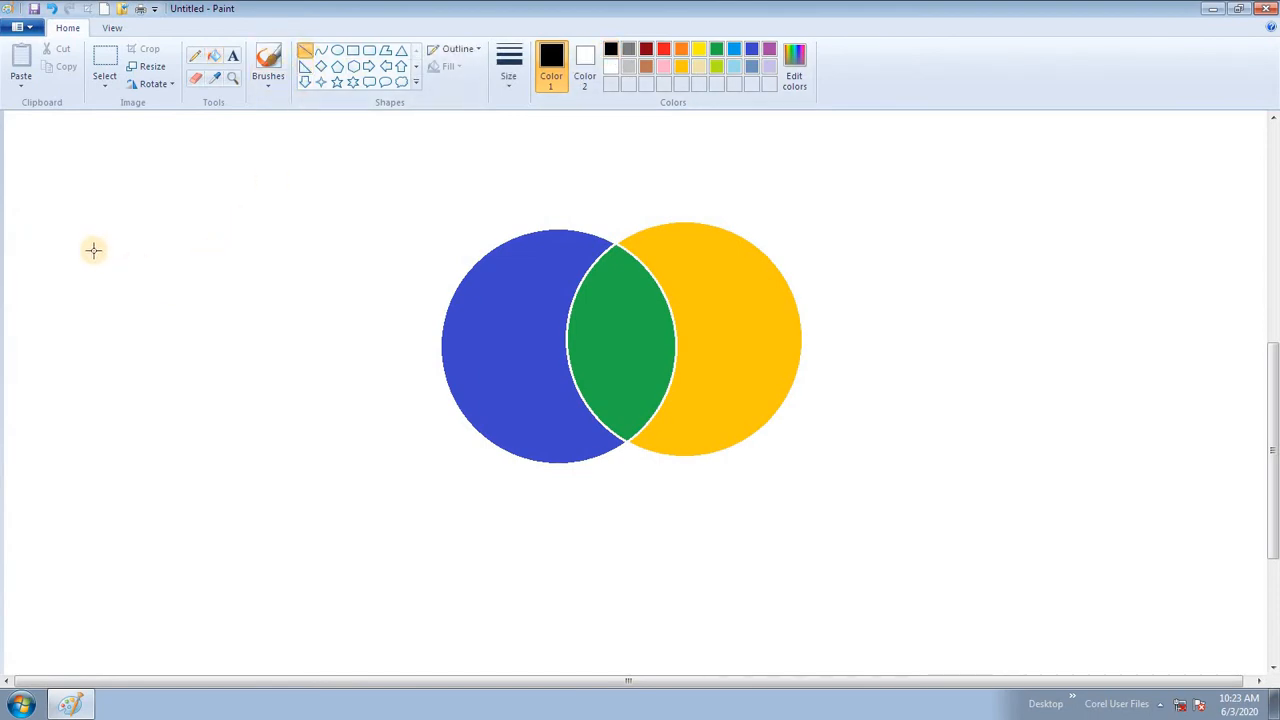
{"action": "left_click_drag", "start_coordinate": [93, 250], "coordinate": [322, 251]}
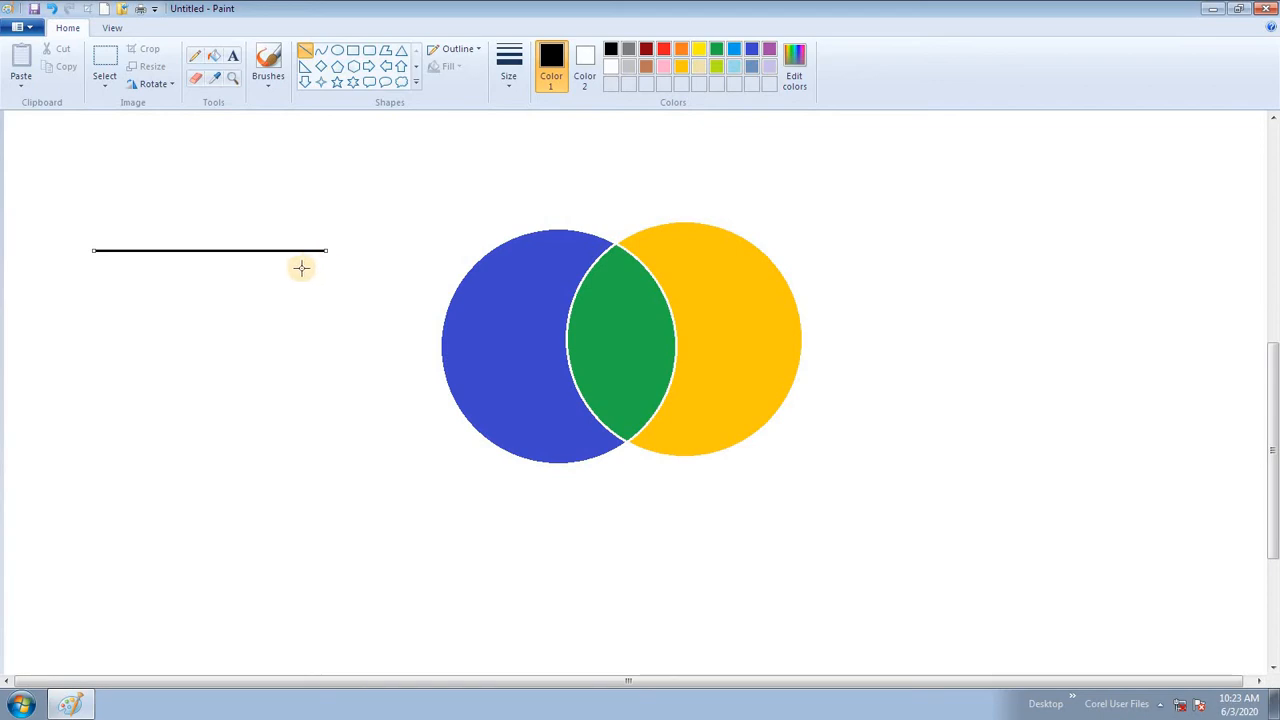
{"action": "left_click", "coordinate": [510, 65]}
{"action": "left_click", "coordinate": [514, 204]}
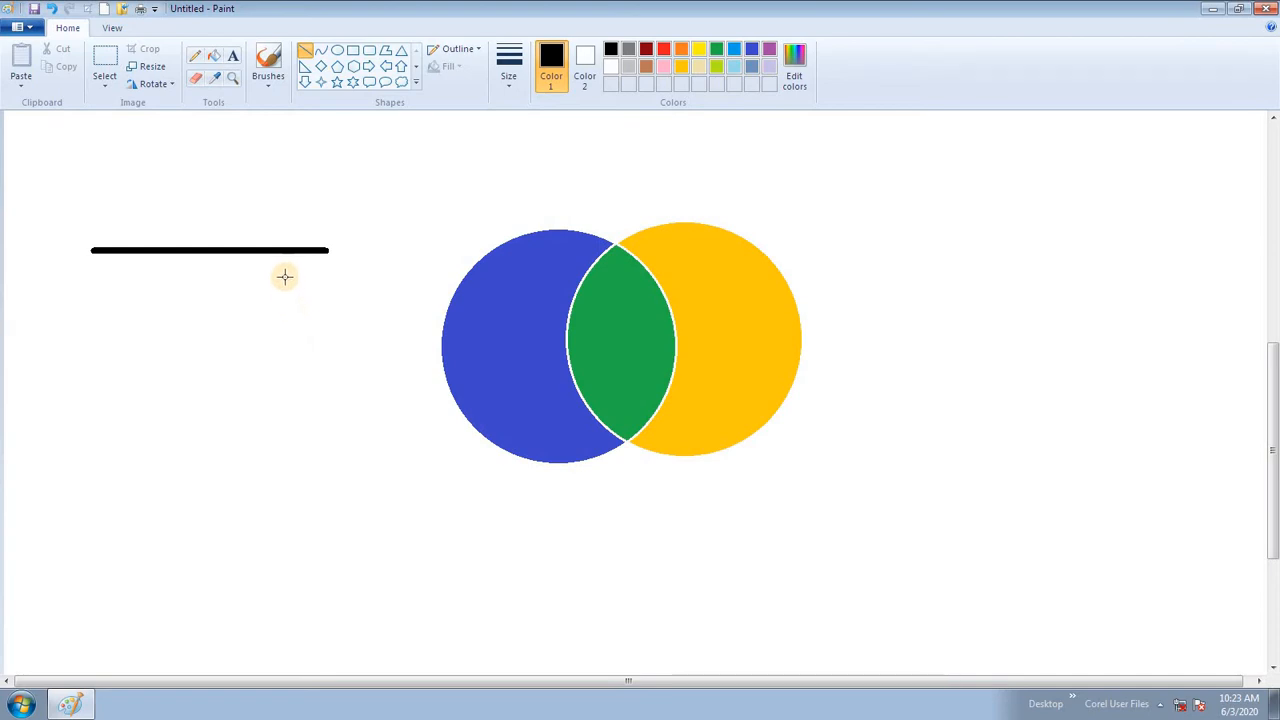
{"action": "left_click", "coordinate": [215, 58]}
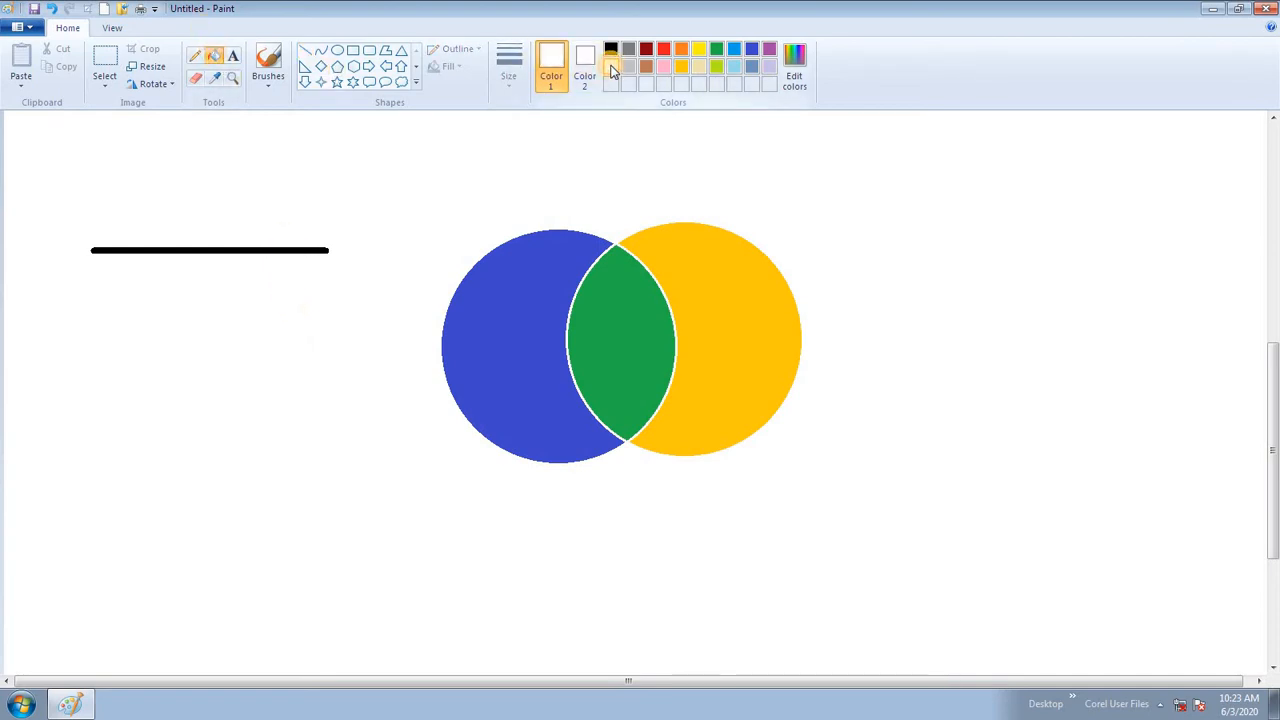
{"action": "left_click", "coordinate": [277, 250]}
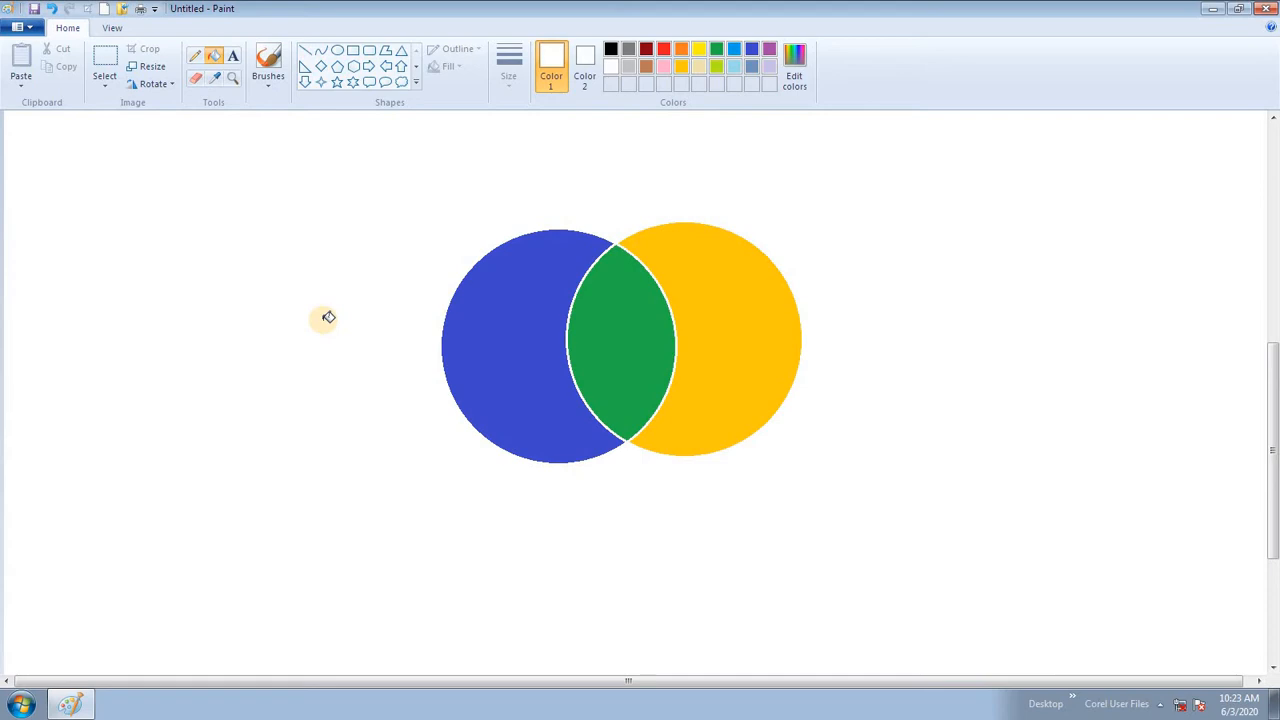
Step: Draw a wide black rectangle right of the circles with the second preset line size, and a tall rectangle below it
{"action": "left_click", "coordinate": [354, 52]}
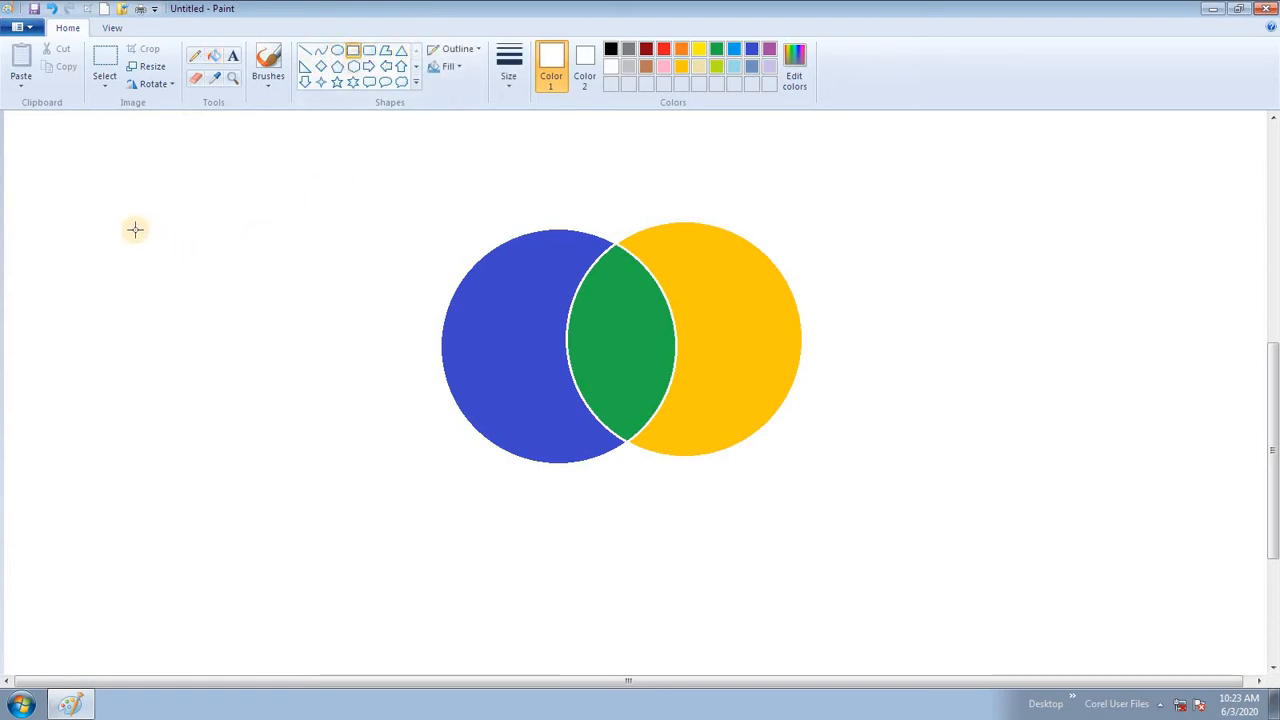
{"action": "left_click", "coordinate": [611, 49]}
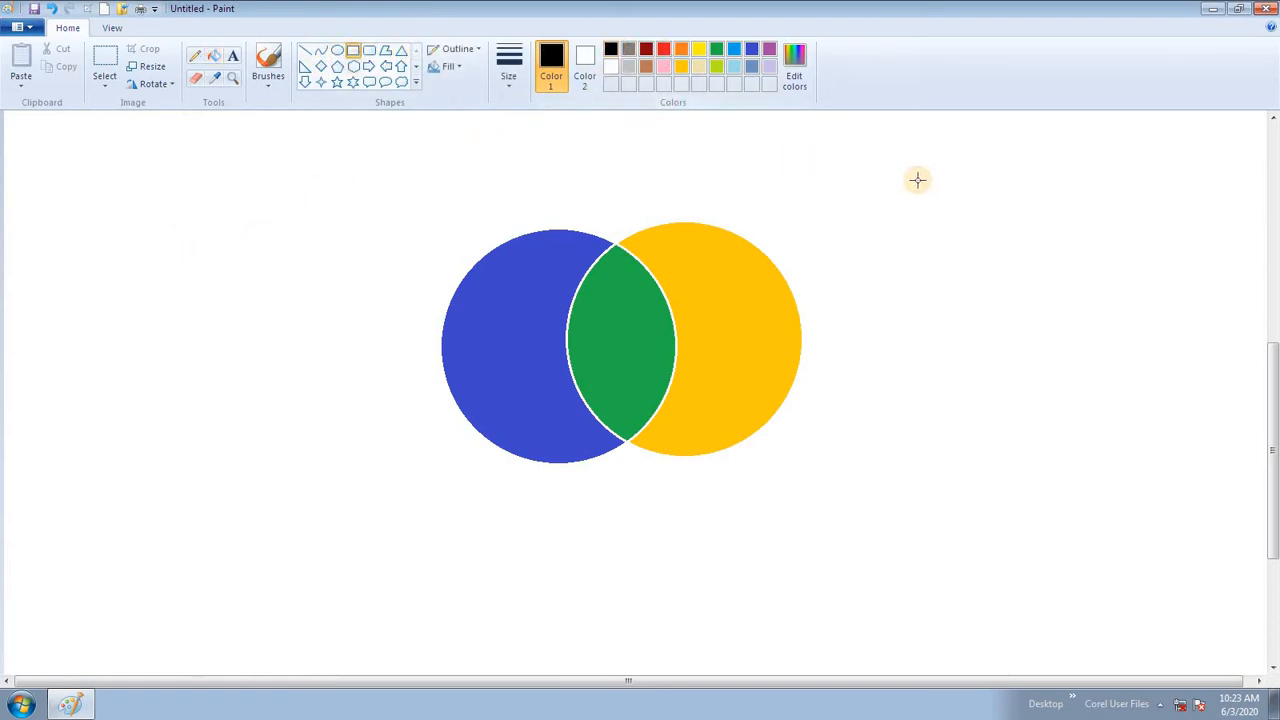
{"action": "left_click_drag", "start_coordinate": [855, 175], "coordinate": [1141, 240]}
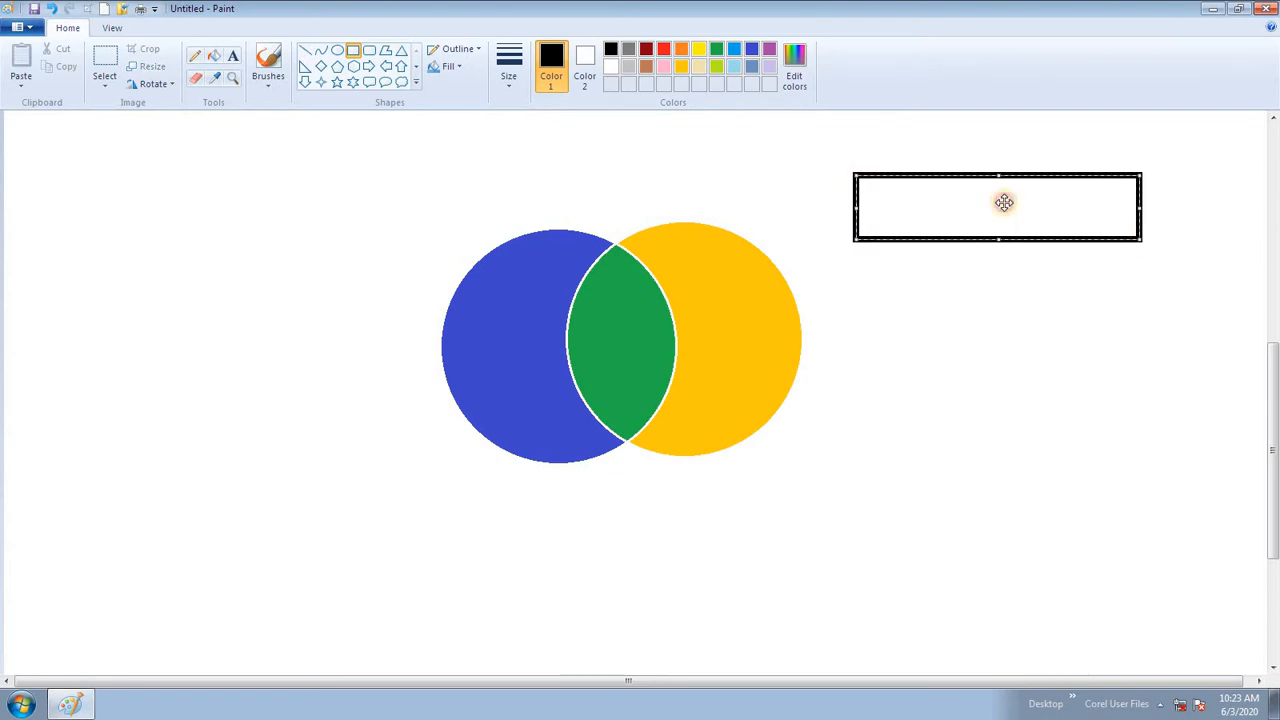
{"action": "left_click", "coordinate": [505, 85]}
{"action": "left_click", "coordinate": [520, 134]}
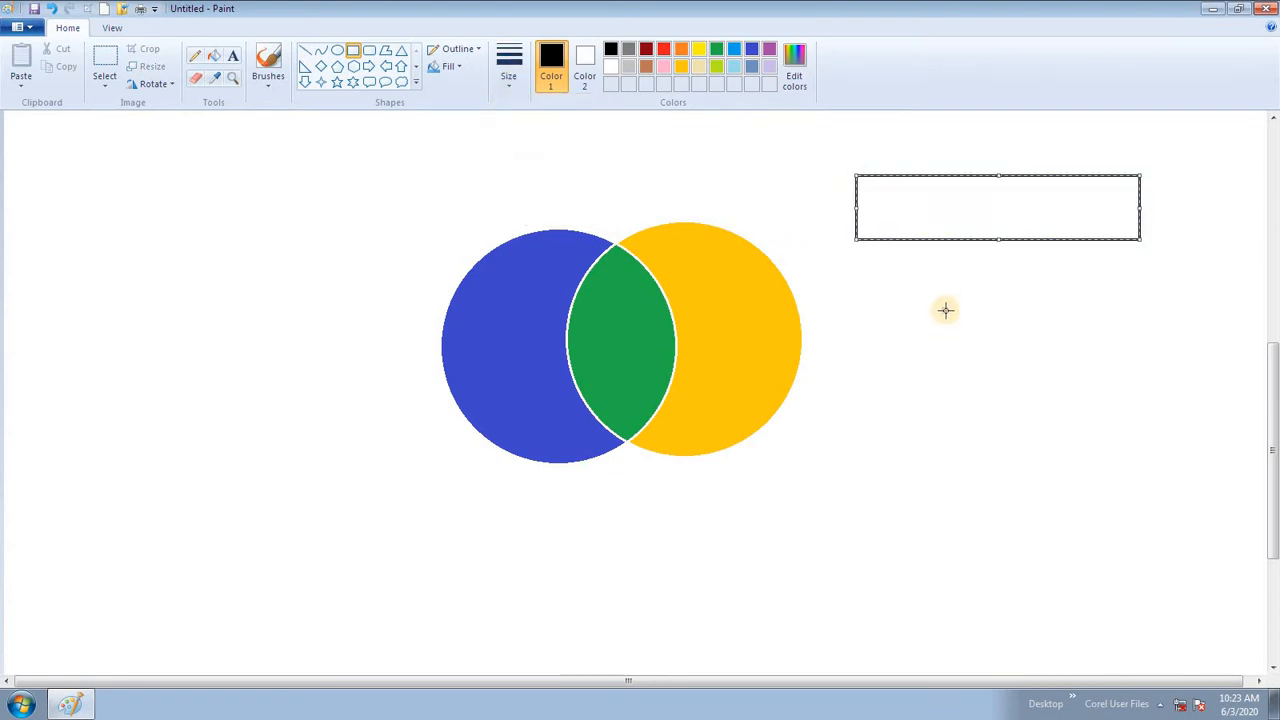
{"action": "left_click_drag", "start_coordinate": [938, 293], "coordinate": [1031, 529]}
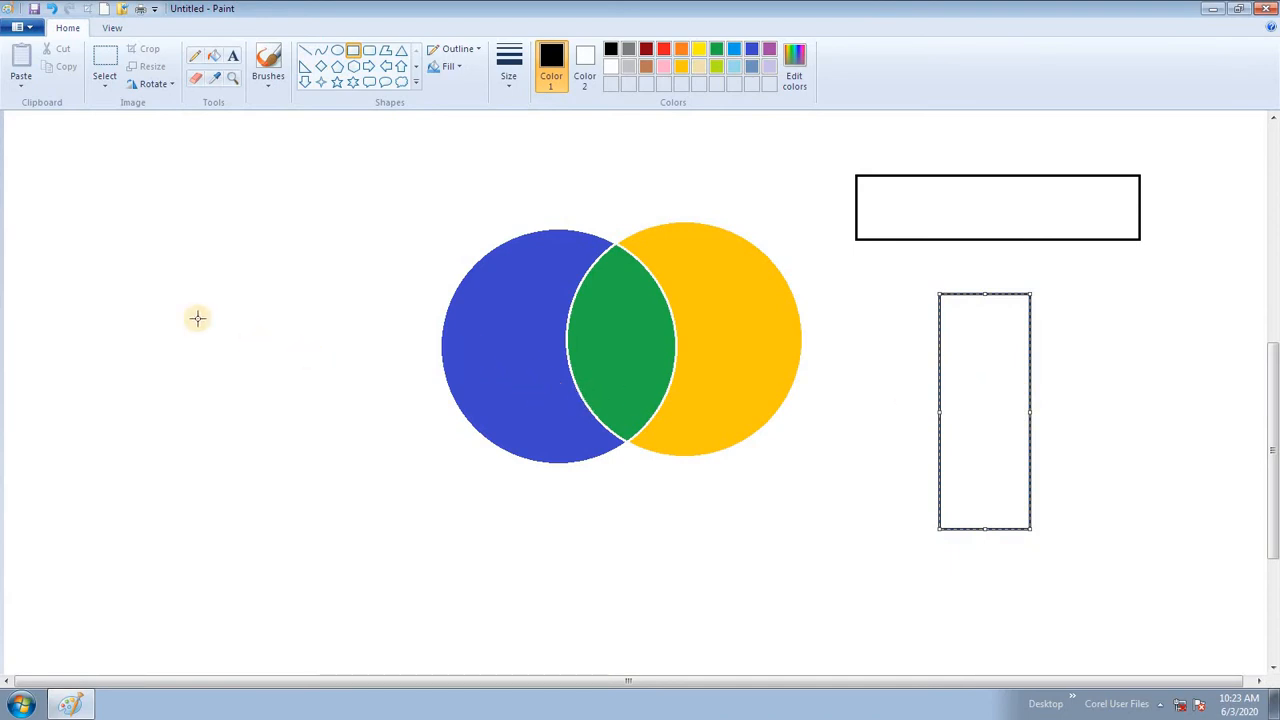
Step: Draw two equal-looking overlapping squares left of the circles, the second offset down and to the right of the first
{"action": "left_click_drag", "start_coordinate": [87, 222], "coordinate": [248, 443]}
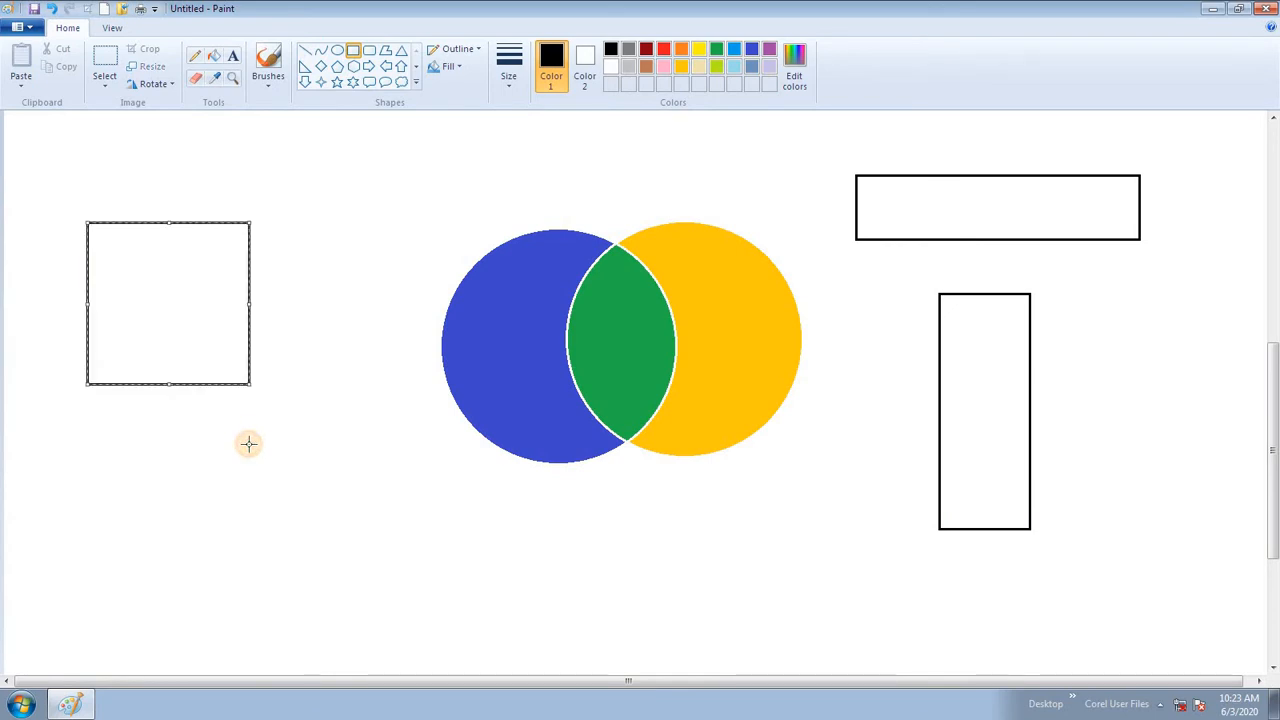
{"action": "left_click", "coordinate": [261, 455]}
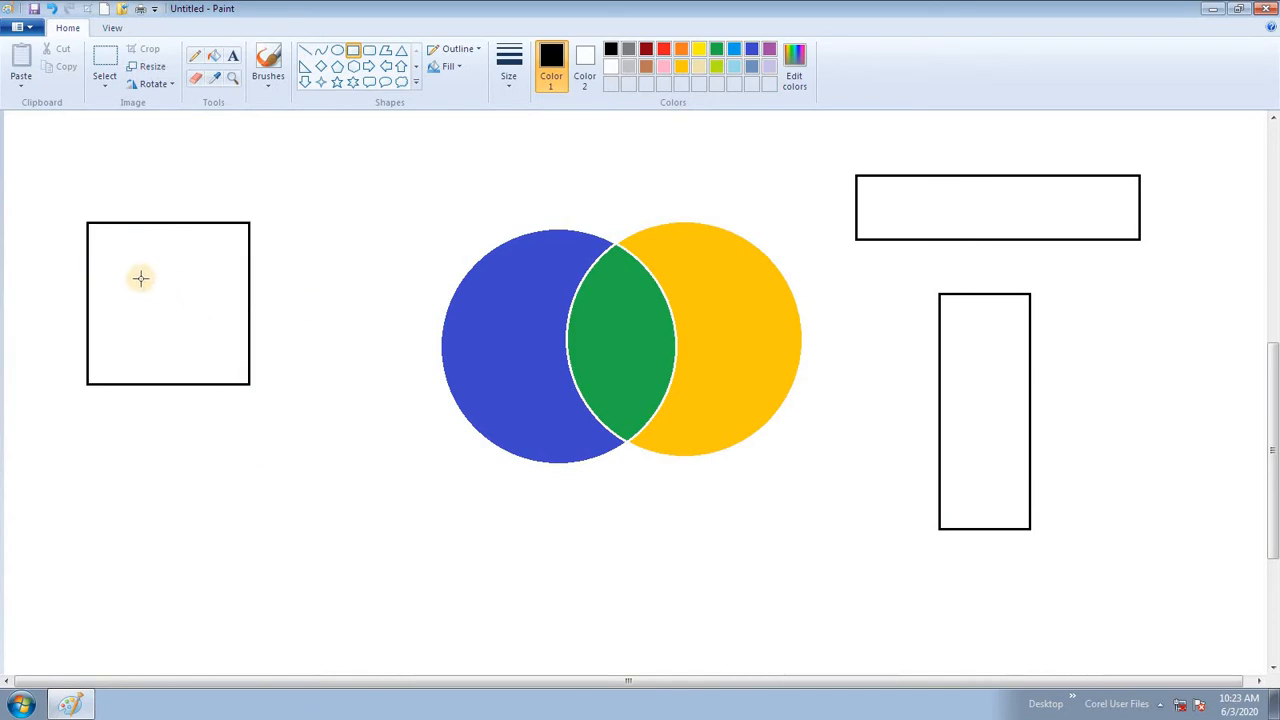
{"action": "mouse_move", "coordinate": [118, 266]}
{"action": "left_mouse_down"}
{"action": "mouse_move", "coordinate": [284, 483]}
{"action": "mouse_move", "coordinate": [279, 470]}
{"action": "left_mouse_up"}
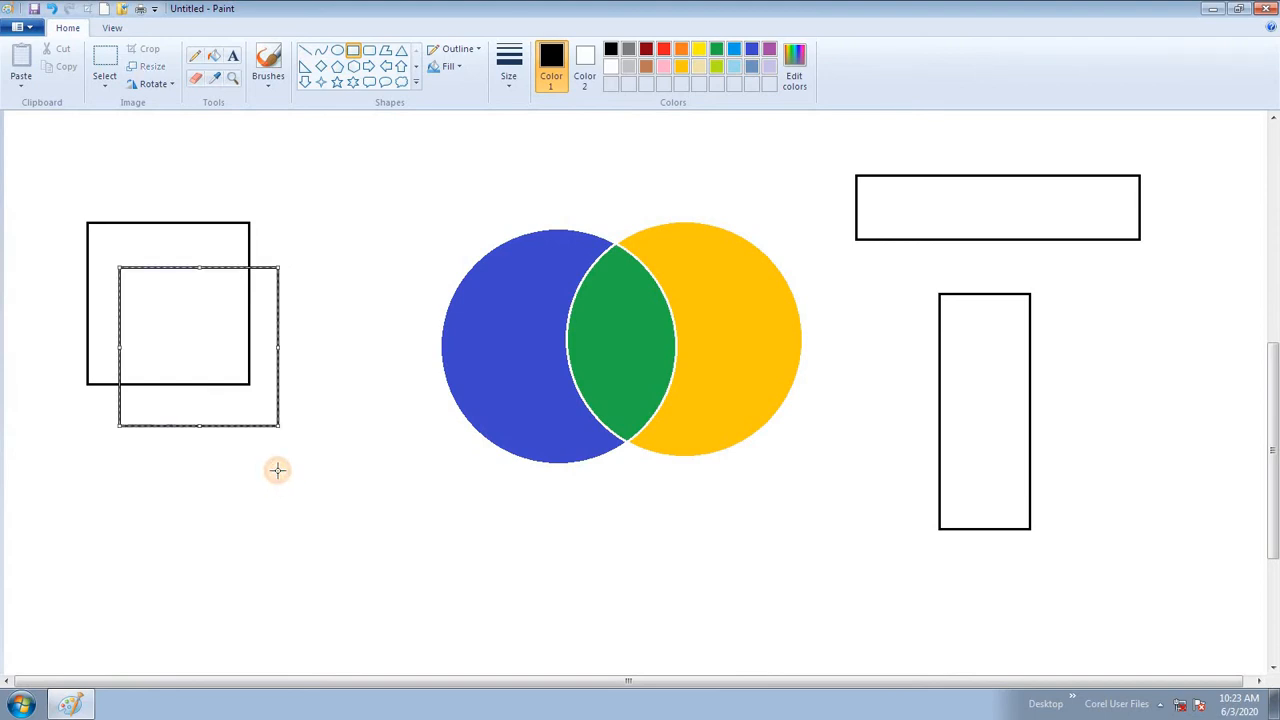
{"action": "left_click", "coordinate": [342, 461]}
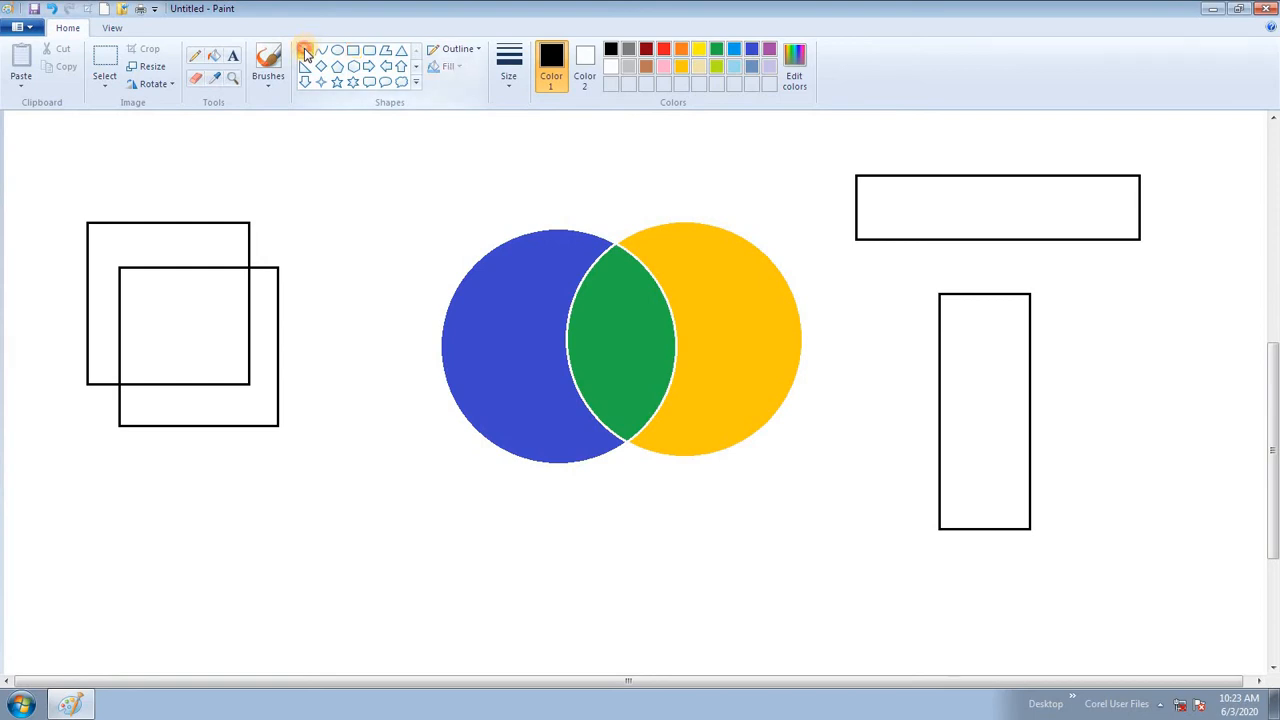
Step: Connect the matching corners of the two overlapping squares with four straight black lines to form a cube
{"action": "left_click", "coordinate": [305, 52]}
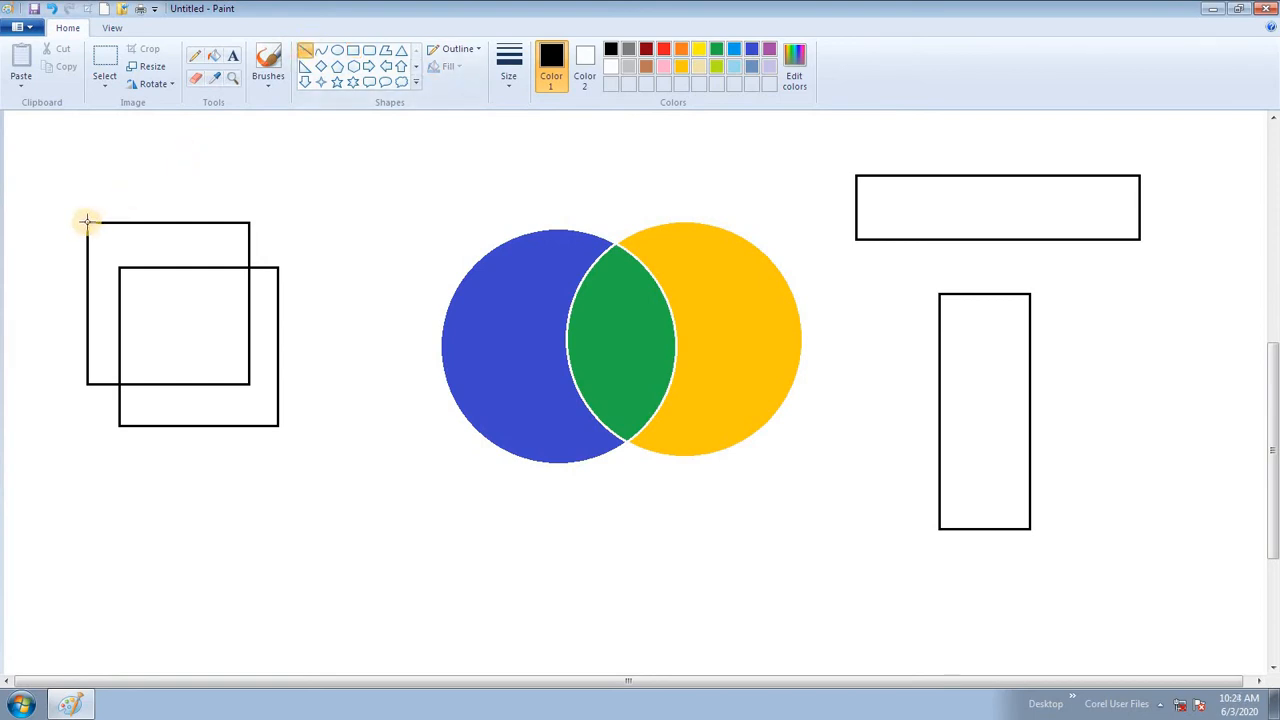
{"action": "left_click_drag", "start_coordinate": [87, 221], "coordinate": [119, 267]}
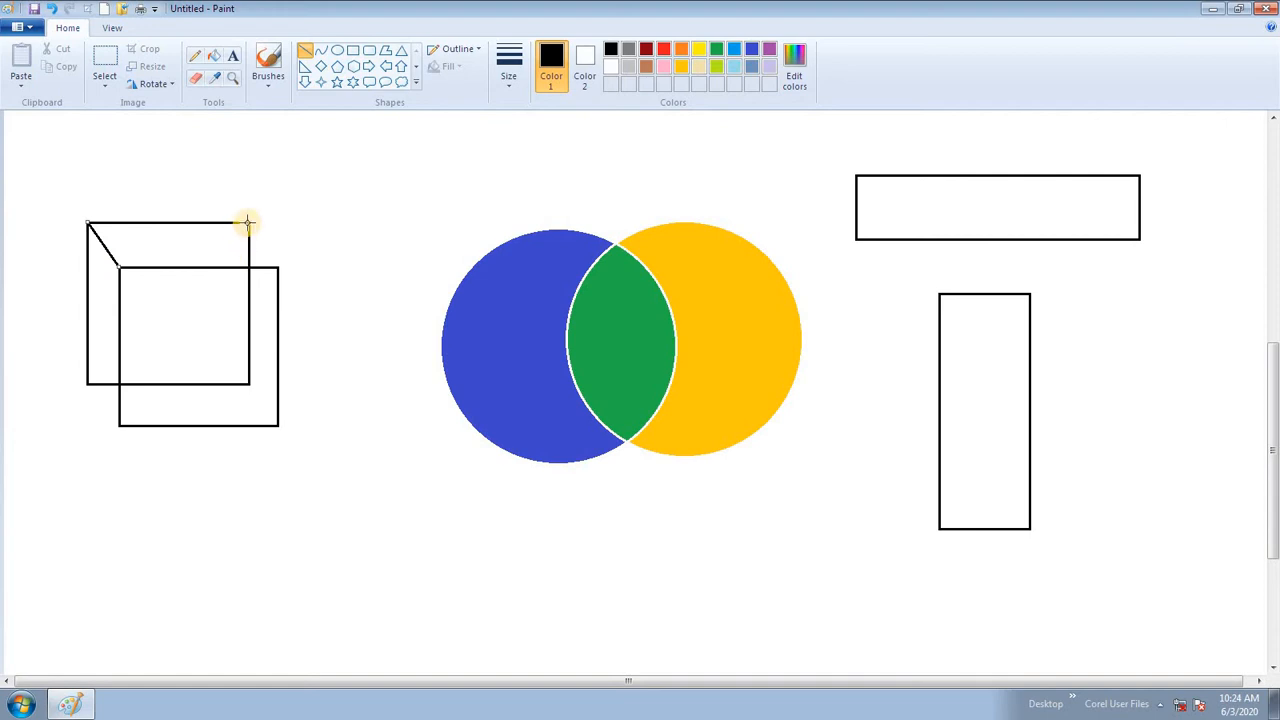
{"action": "left_click_drag", "start_coordinate": [248, 222], "coordinate": [277, 267]}
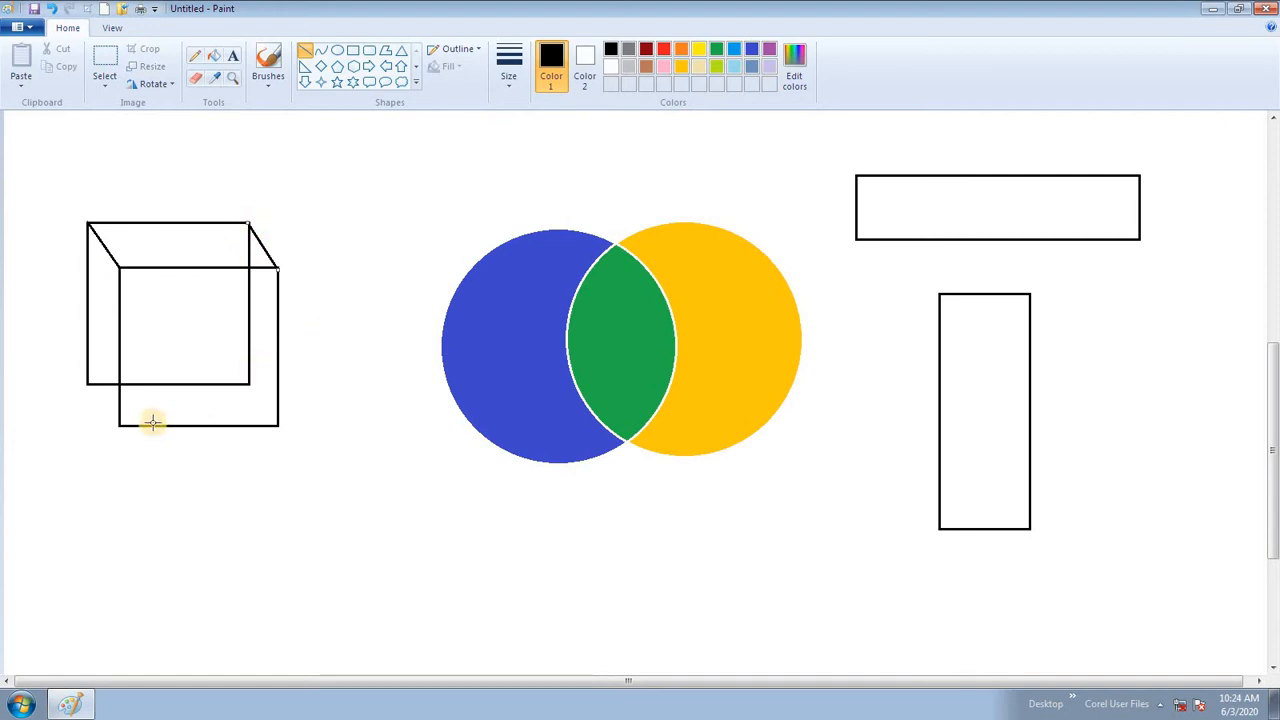
{"action": "left_click_drag", "start_coordinate": [86, 384], "coordinate": [119, 426]}
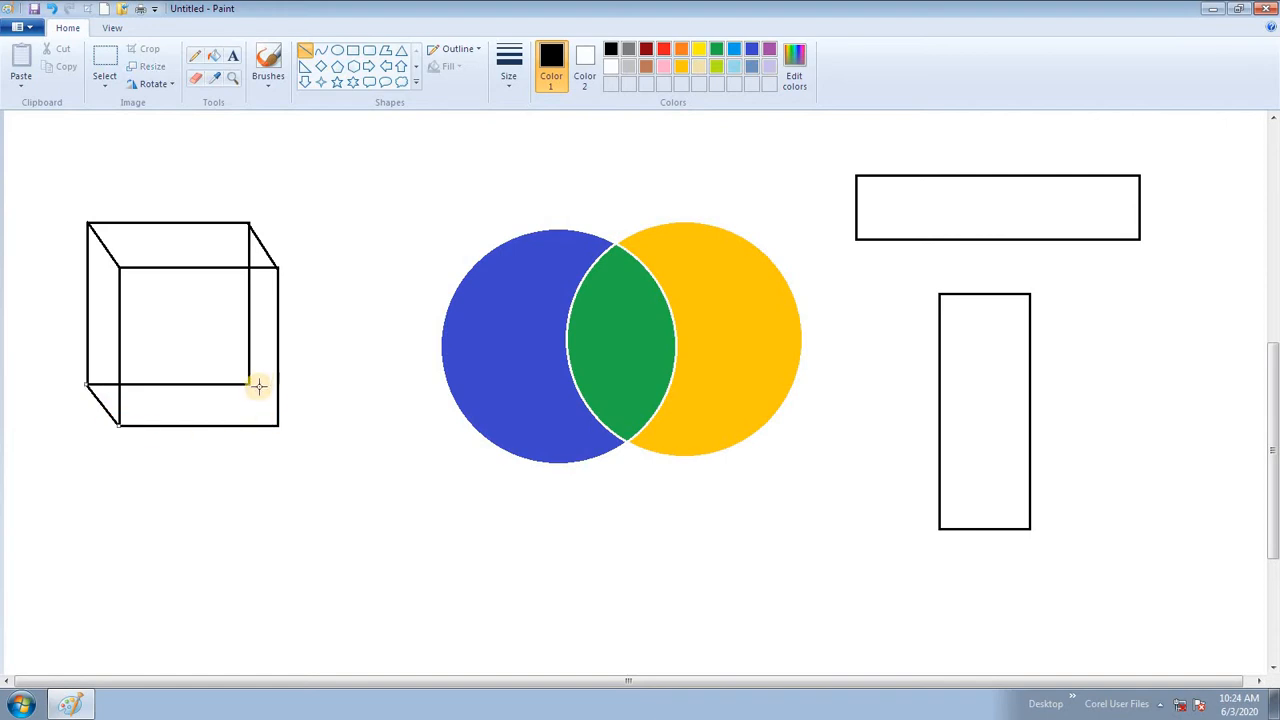
{"action": "left_click_drag", "start_coordinate": [247, 382], "coordinate": [271, 420]}
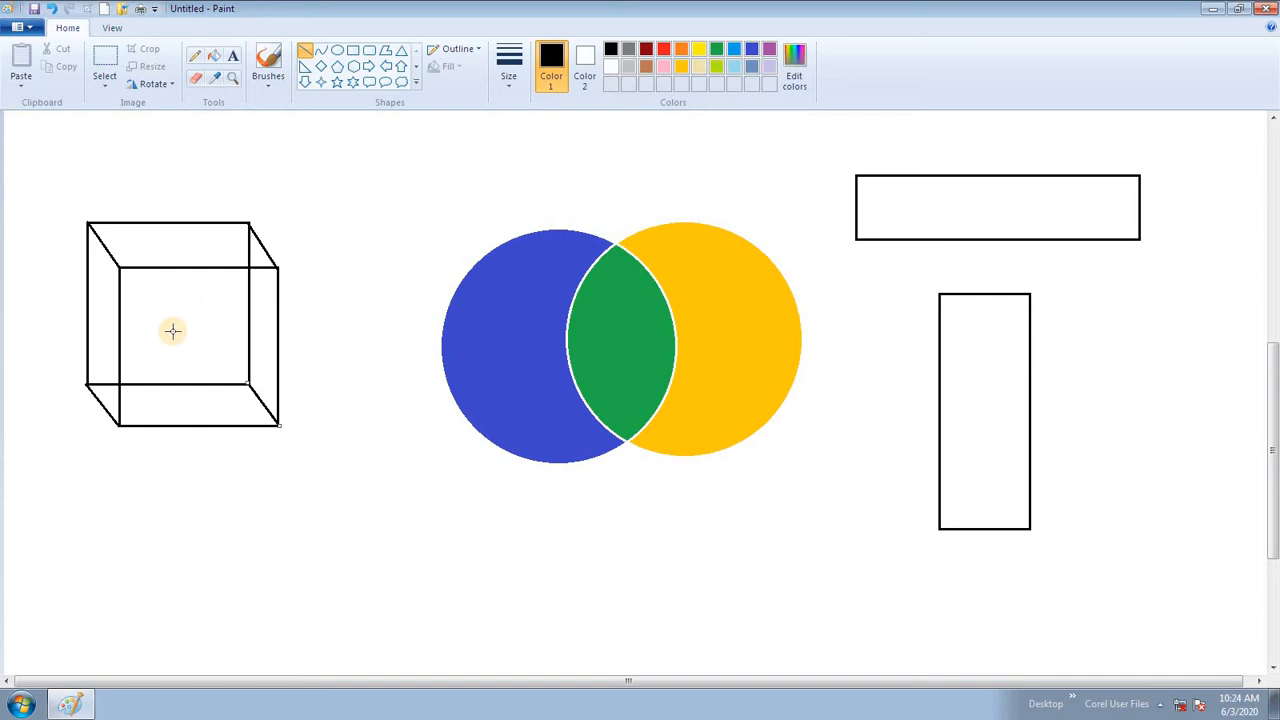
Step: Fill the cube's top face pink, right face light yellow, bottom face light blue, left face purple and central area yellow
{"action": "left_click", "coordinate": [214, 56]}
{"action": "left_click", "coordinate": [663, 66]}
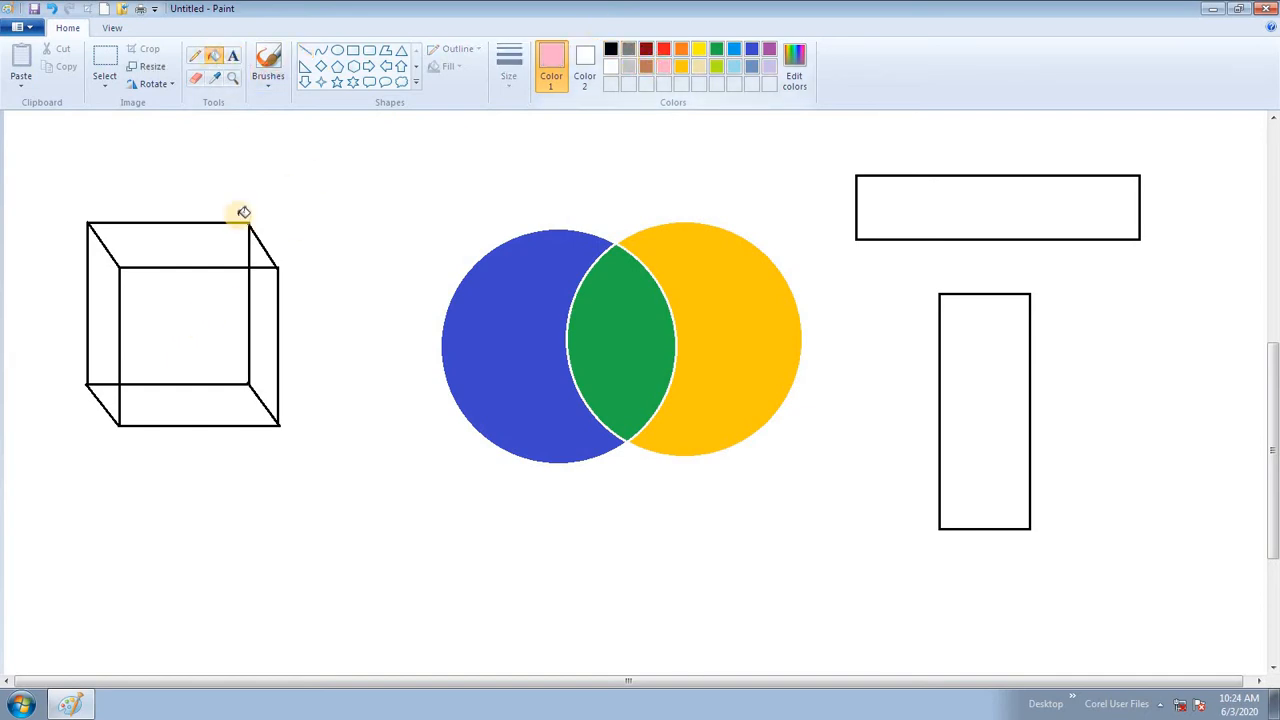
{"action": "left_click", "coordinate": [198, 238]}
{"action": "left_click", "coordinate": [698, 66]}
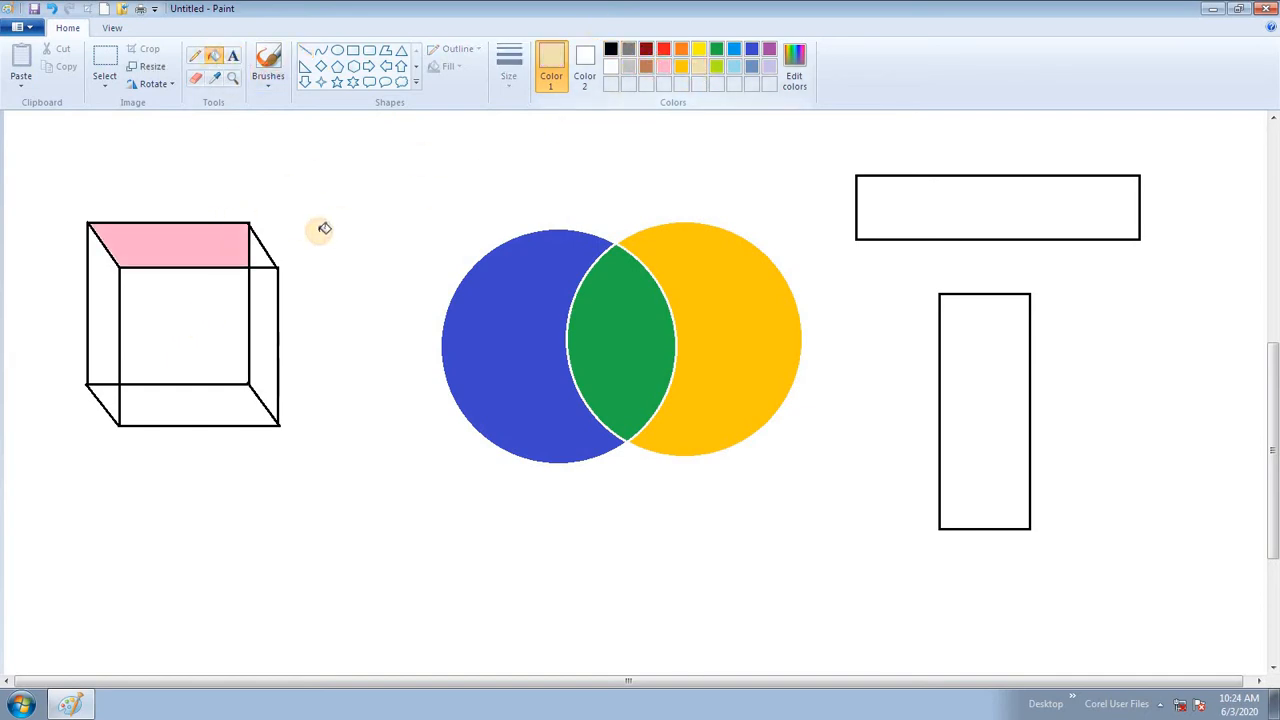
{"action": "left_click", "coordinate": [266, 320]}
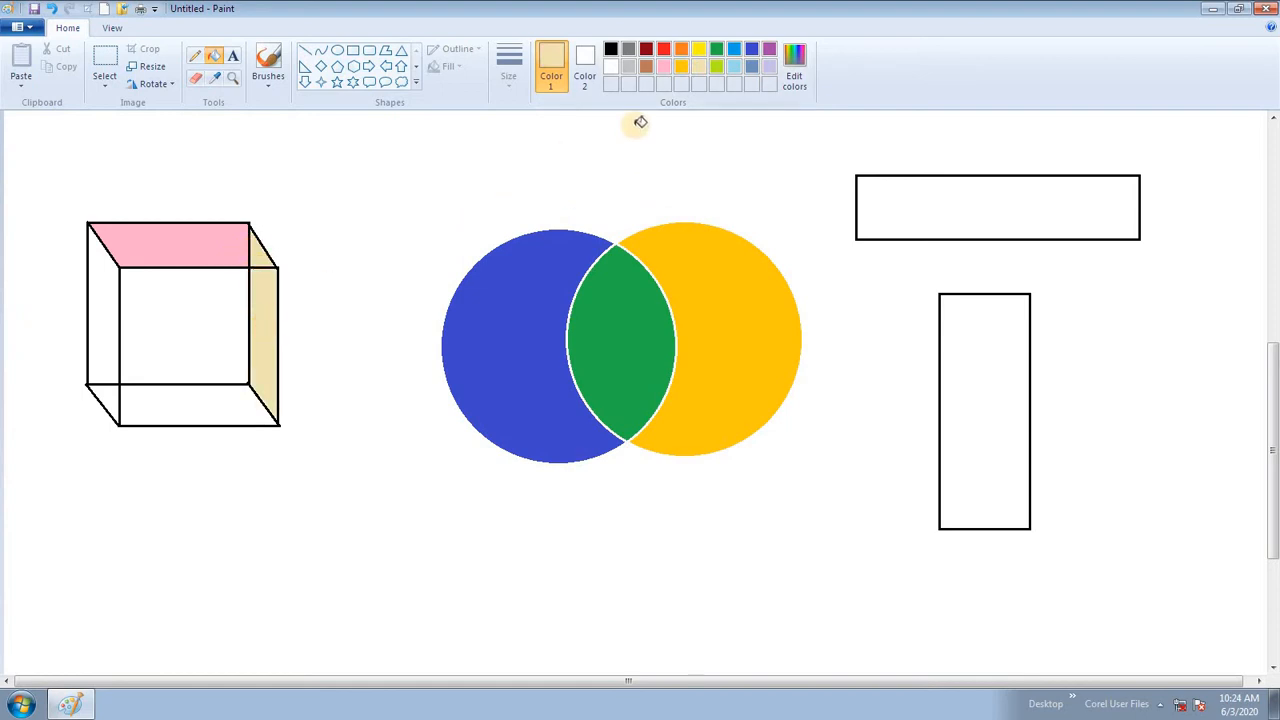
{"action": "left_click", "coordinate": [734, 67]}
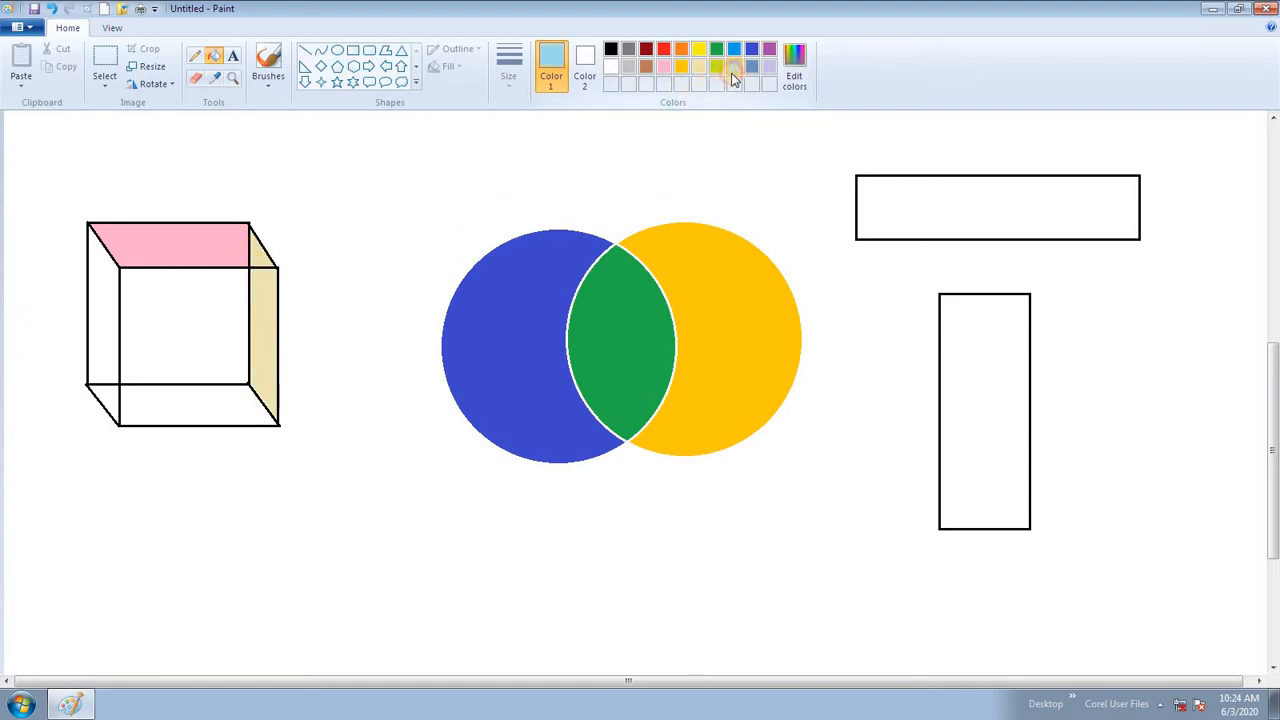
{"action": "left_click", "coordinate": [200, 404]}
{"action": "left_click", "coordinate": [113, 401]}
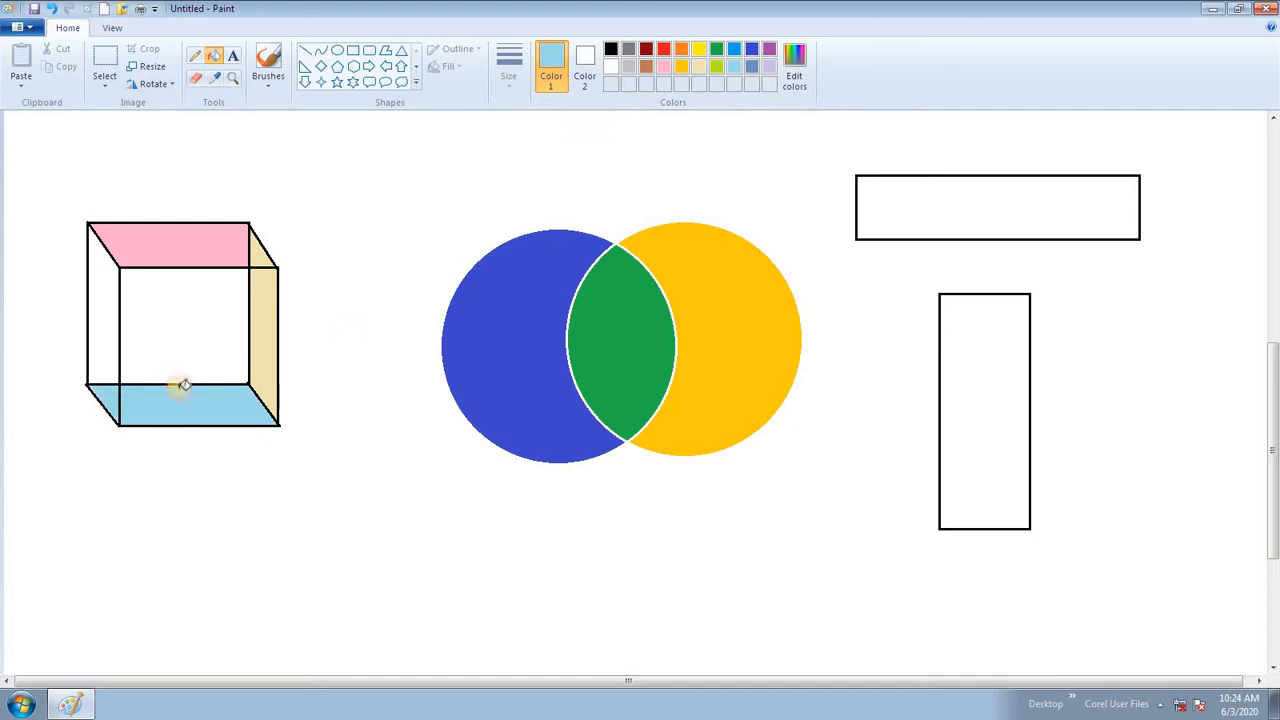
{"action": "left_click", "coordinate": [105, 308]}
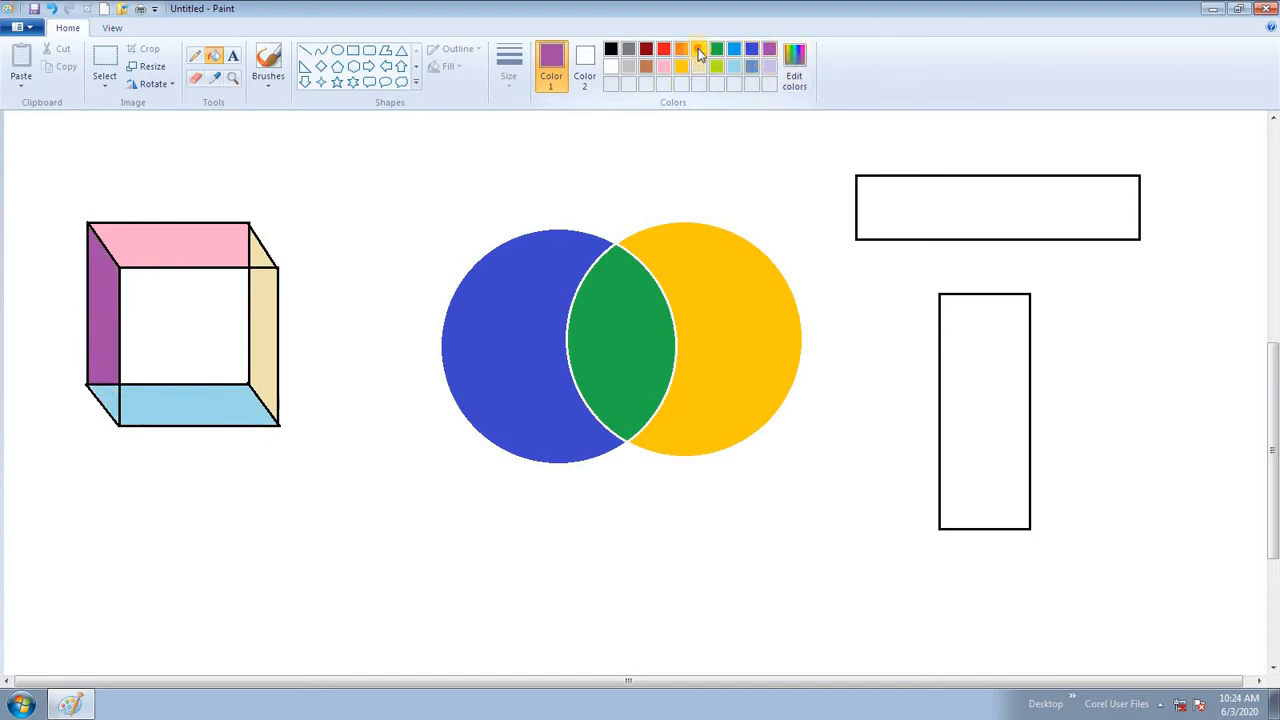
{"action": "left_click", "coordinate": [698, 50]}
{"action": "left_click", "coordinate": [167, 318]}
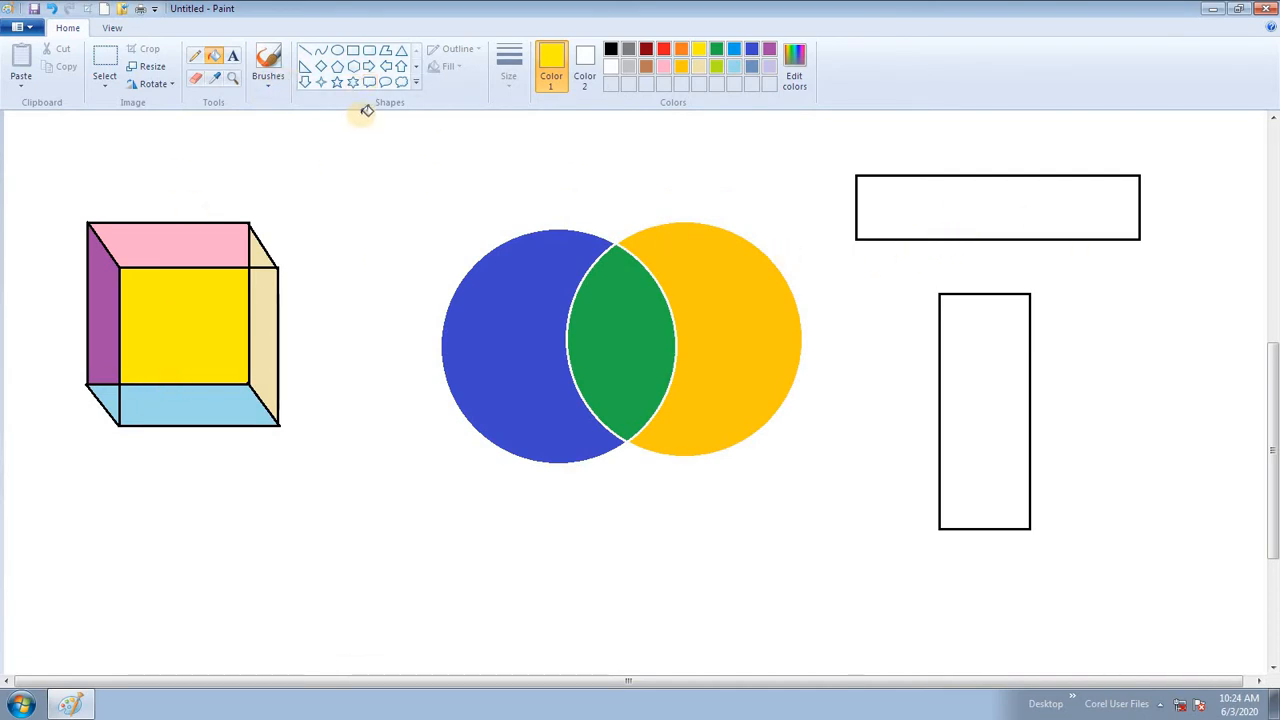
Step: Select the cube, the overlapping circles and both rectangles together and delete them
{"action": "left_click", "coordinate": [101, 60]}
{"action": "left_click_drag", "start_coordinate": [26, 172], "coordinate": [1239, 568]}
{"action": "key", "text": "Delete"}
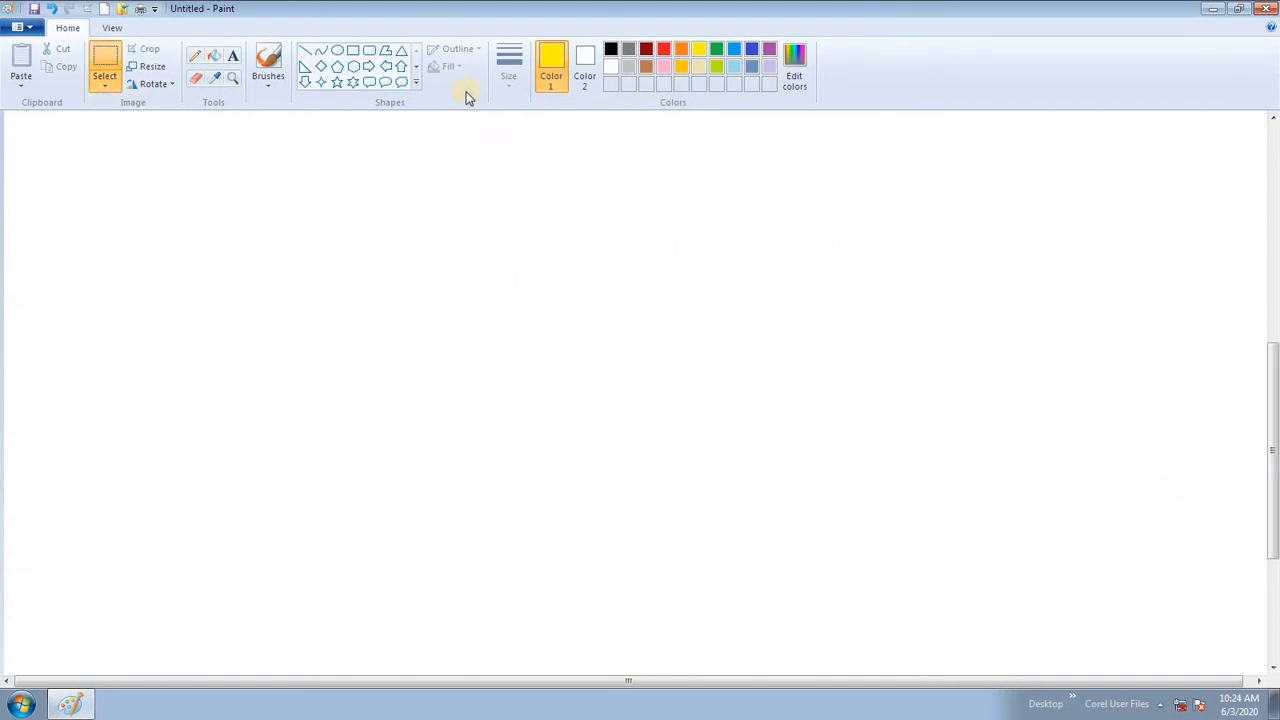
Step: Draw a tall, narrow black-outlined rectangle near the middle of the empty canvas
{"action": "left_click", "coordinate": [611, 49]}
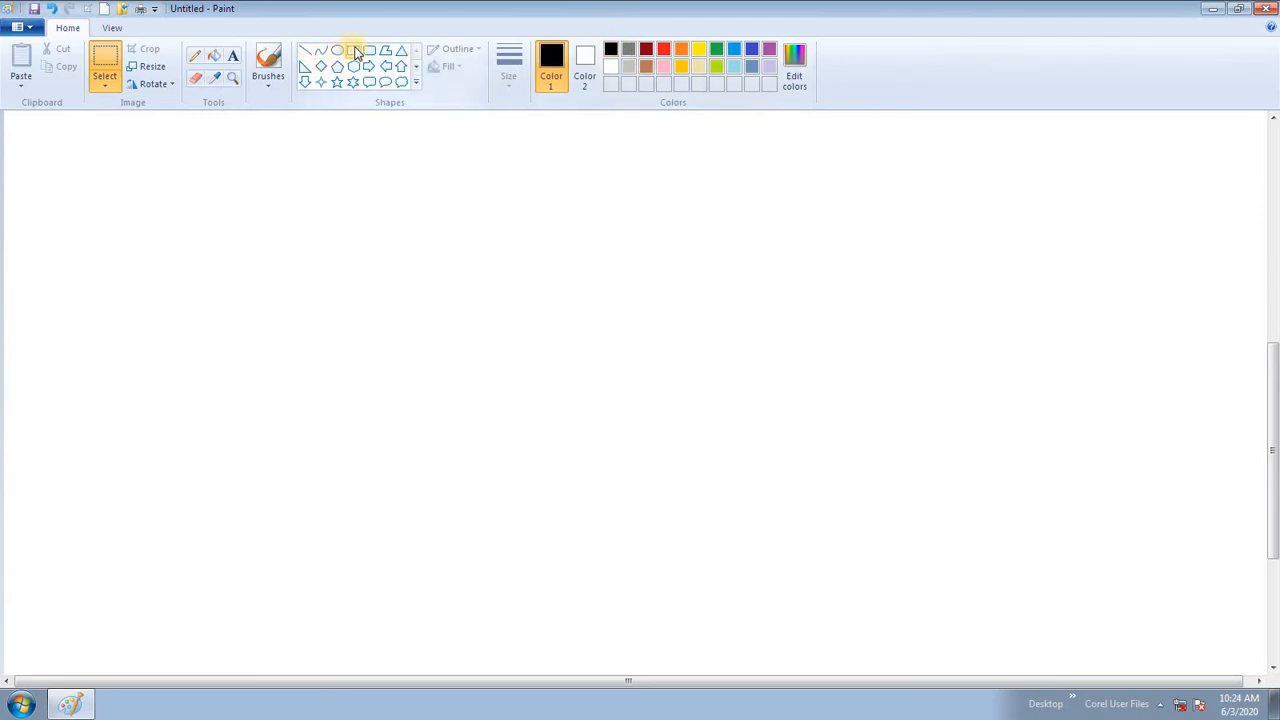
{"action": "left_click", "coordinate": [355, 51]}
{"action": "left_click_drag", "start_coordinate": [499, 205], "coordinate": [588, 514]}
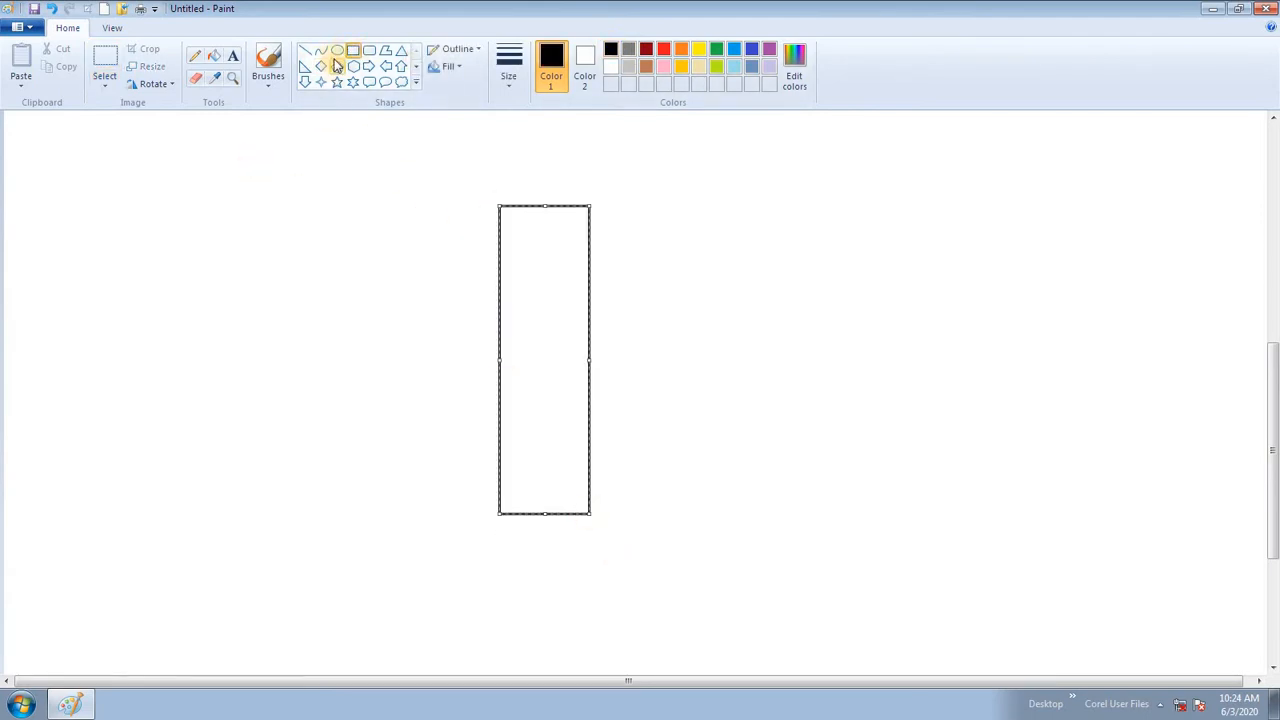
Step: Draw a small circle to the right of the tall rectangle and place three copies of it stacked inside the rectangle
{"action": "left_click", "coordinate": [337, 50]}
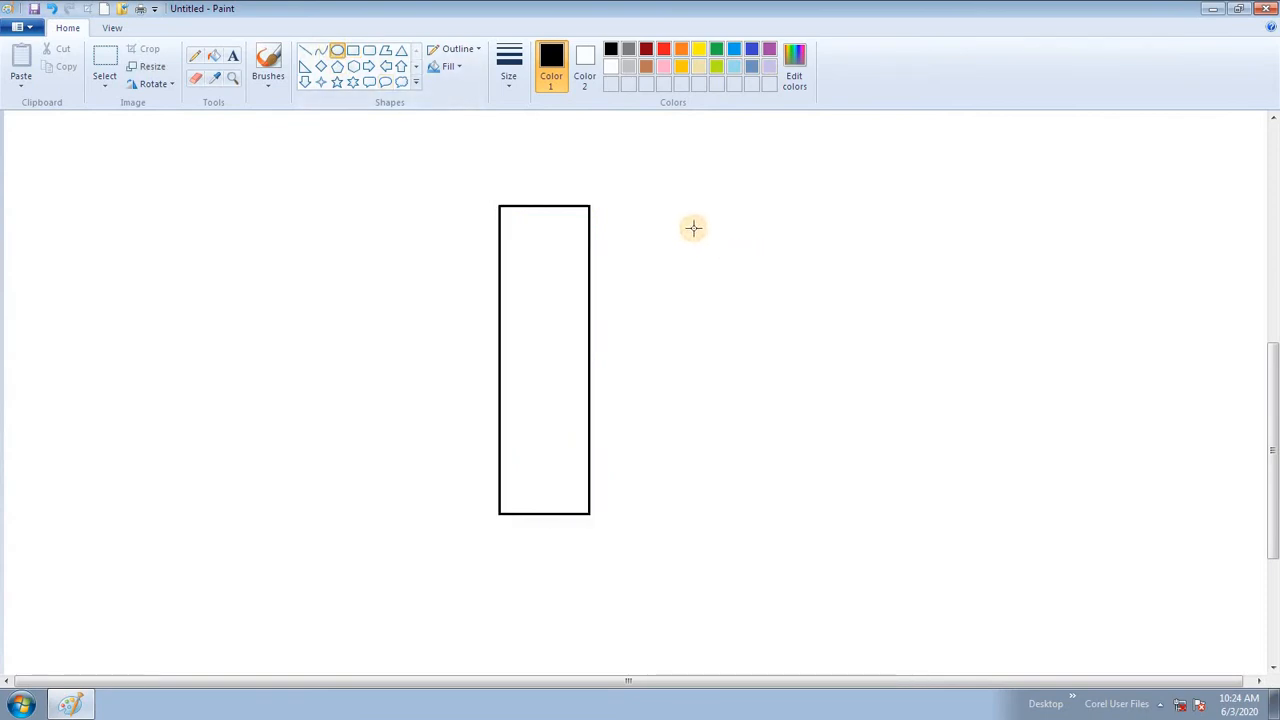
{"action": "left_click_drag", "start_coordinate": [699, 223], "coordinate": [774, 316]}
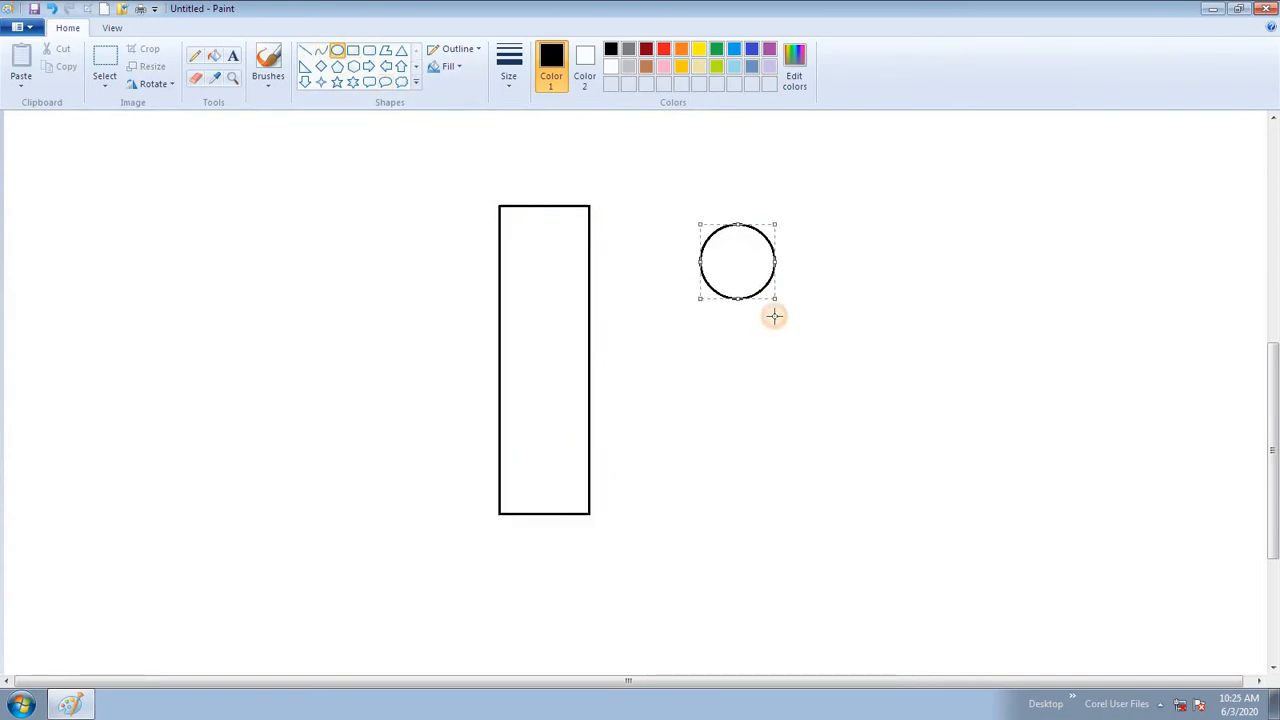
{"action": "mouse_move", "coordinate": [743, 257]}
{"action": "left_mouse_down"}
{"action": "mouse_move", "coordinate": [543, 249]}
{"action": "mouse_move", "coordinate": [737, 260]}
{"action": "left_mouse_up"}
{"action": "left_click", "coordinate": [871, 306]}
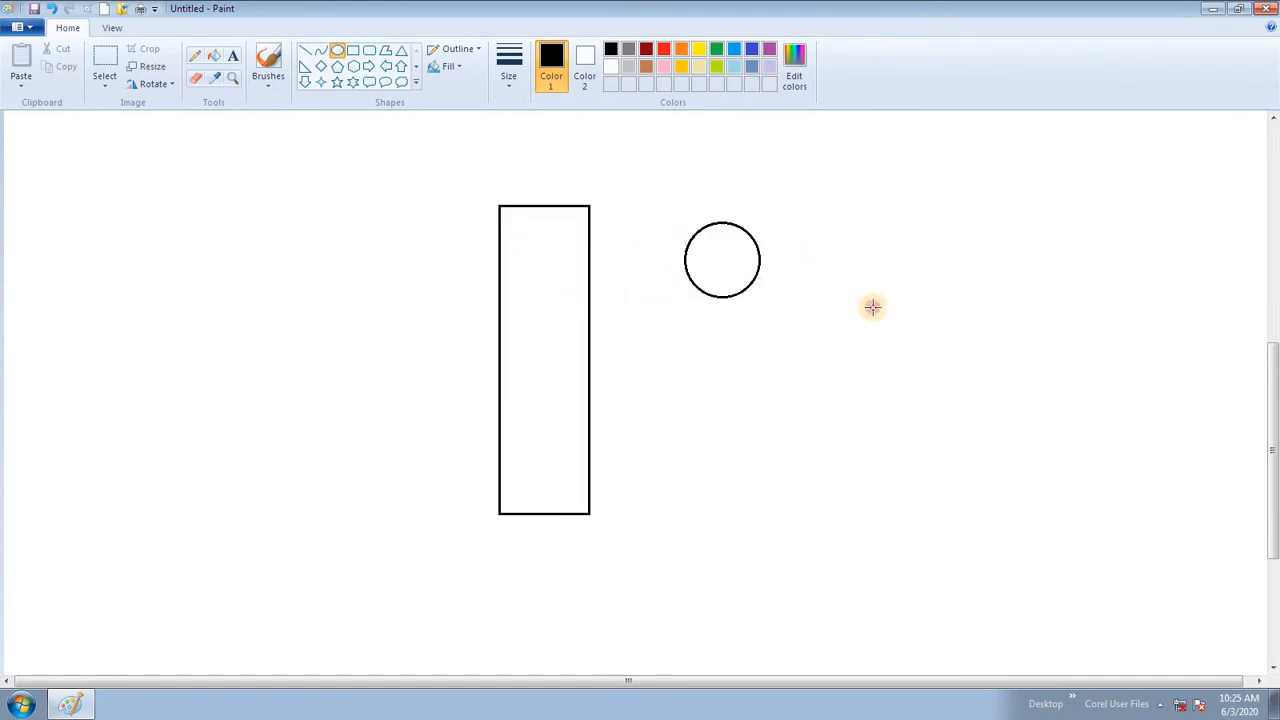
{"action": "left_click", "coordinate": [104, 60]}
{"action": "left_click_drag", "start_coordinate": [674, 211], "coordinate": [546, 421]}
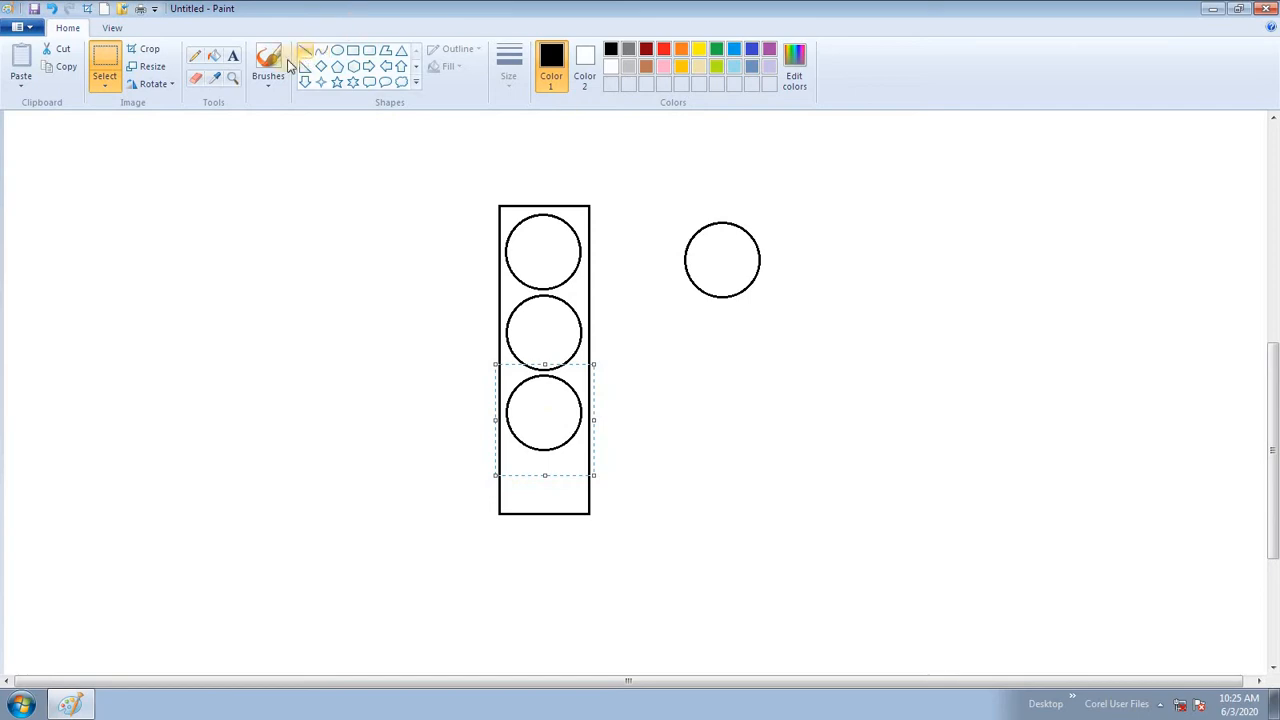
Step: Fill the stacked circles gold, red and green from top to bottom, and fill the rectangle around them black
{"action": "left_click", "coordinate": [217, 57]}
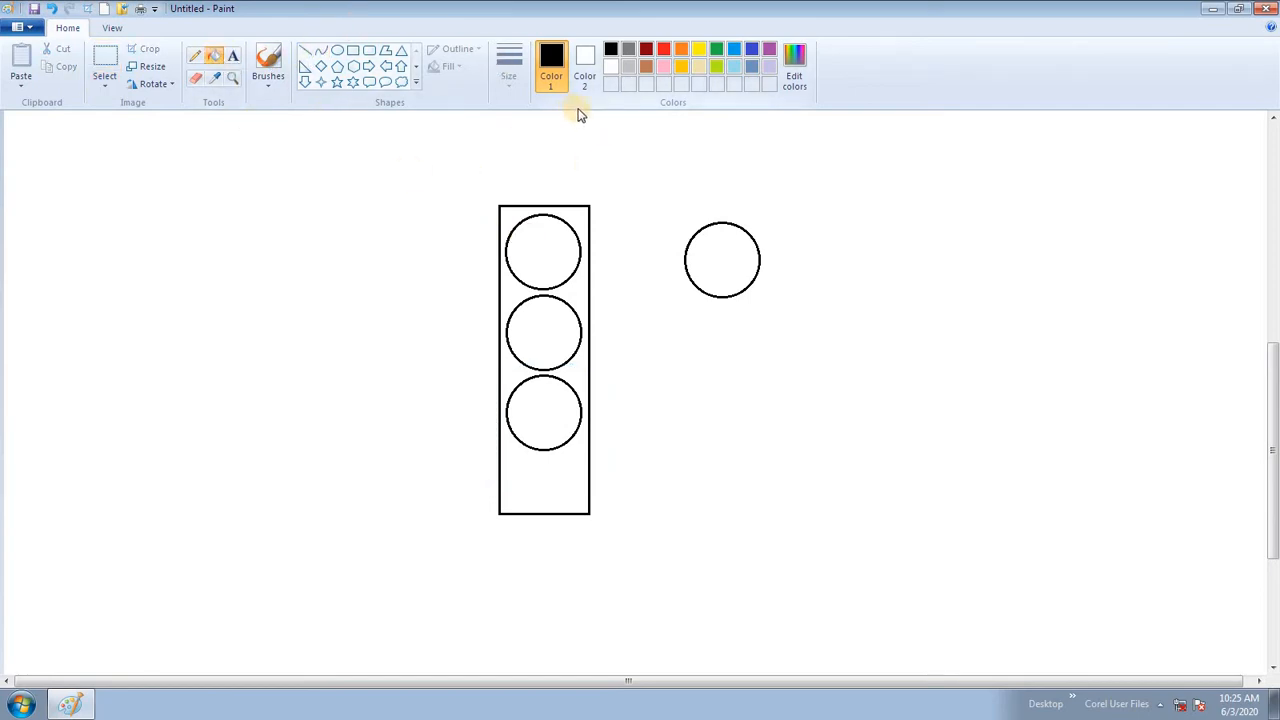
{"action": "left_click", "coordinate": [680, 67]}
{"action": "left_click", "coordinate": [553, 241]}
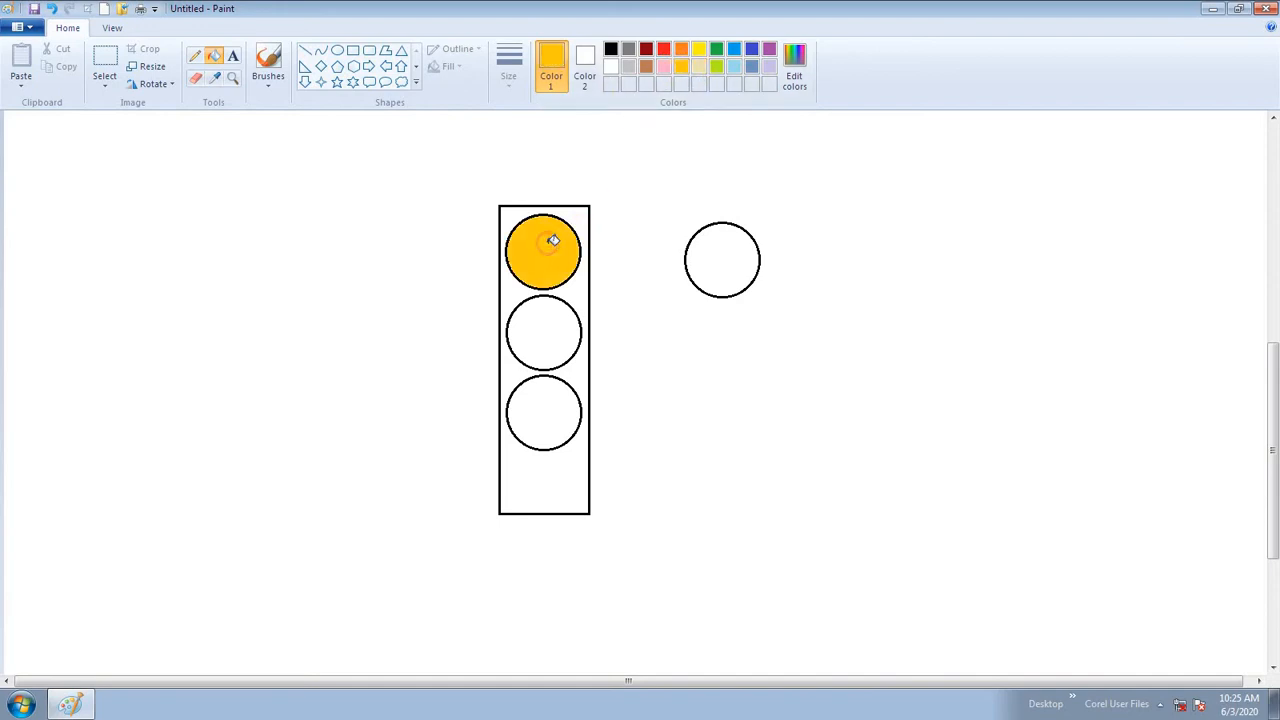
{"action": "left_click", "coordinate": [669, 49]}
{"action": "left_click", "coordinate": [543, 331]}
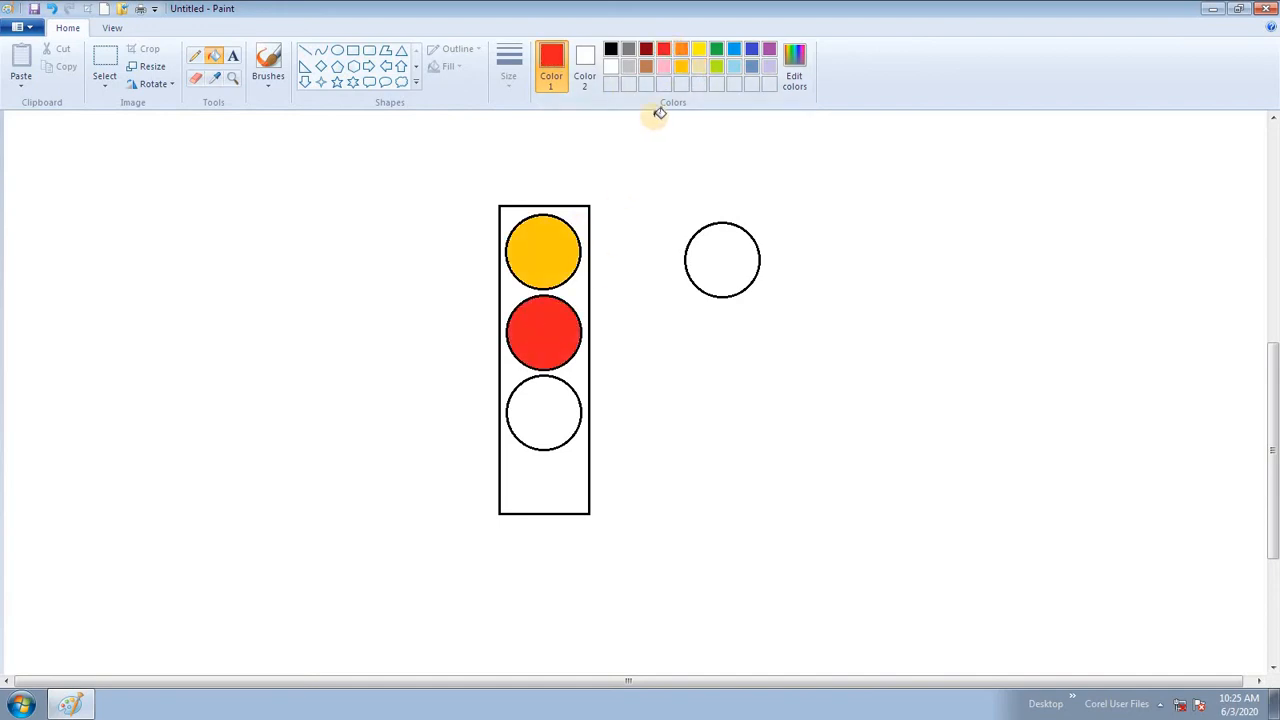
{"action": "left_click", "coordinate": [719, 64]}
{"action": "left_click", "coordinate": [716, 49]}
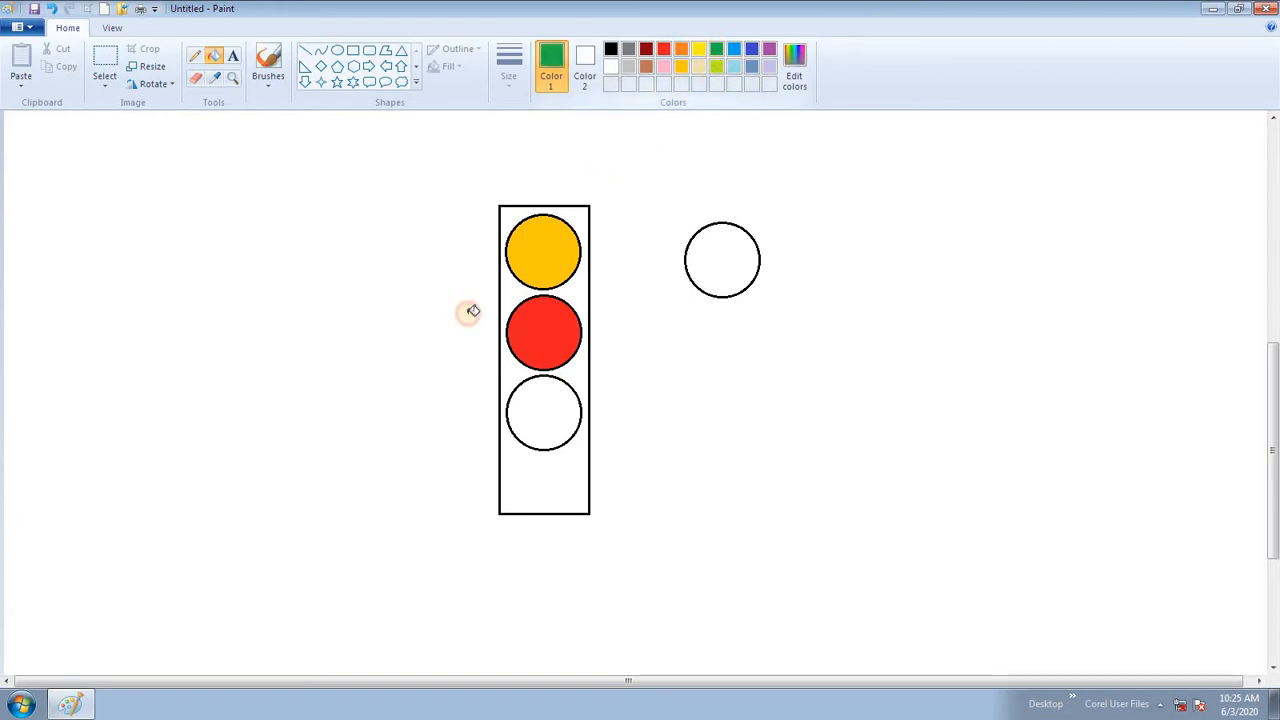
{"action": "left_click", "coordinate": [548, 399]}
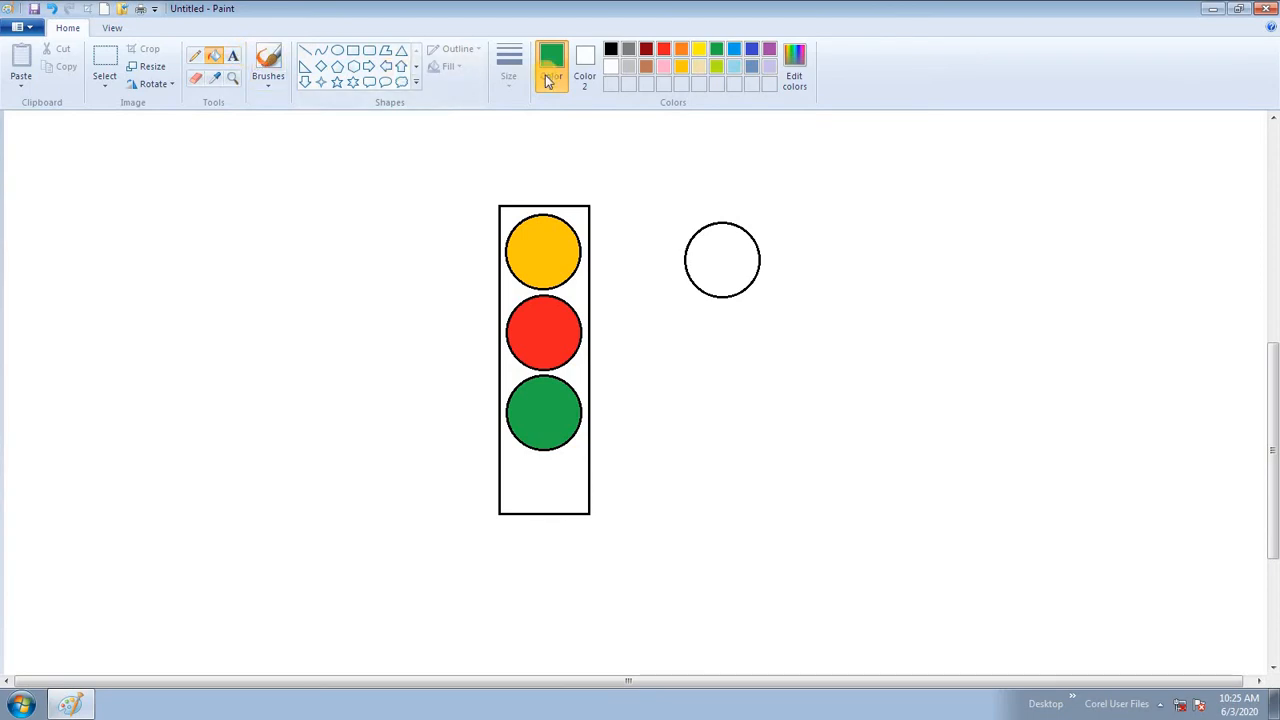
{"action": "left_click", "coordinate": [611, 50]}
{"action": "left_click", "coordinate": [586, 222]}
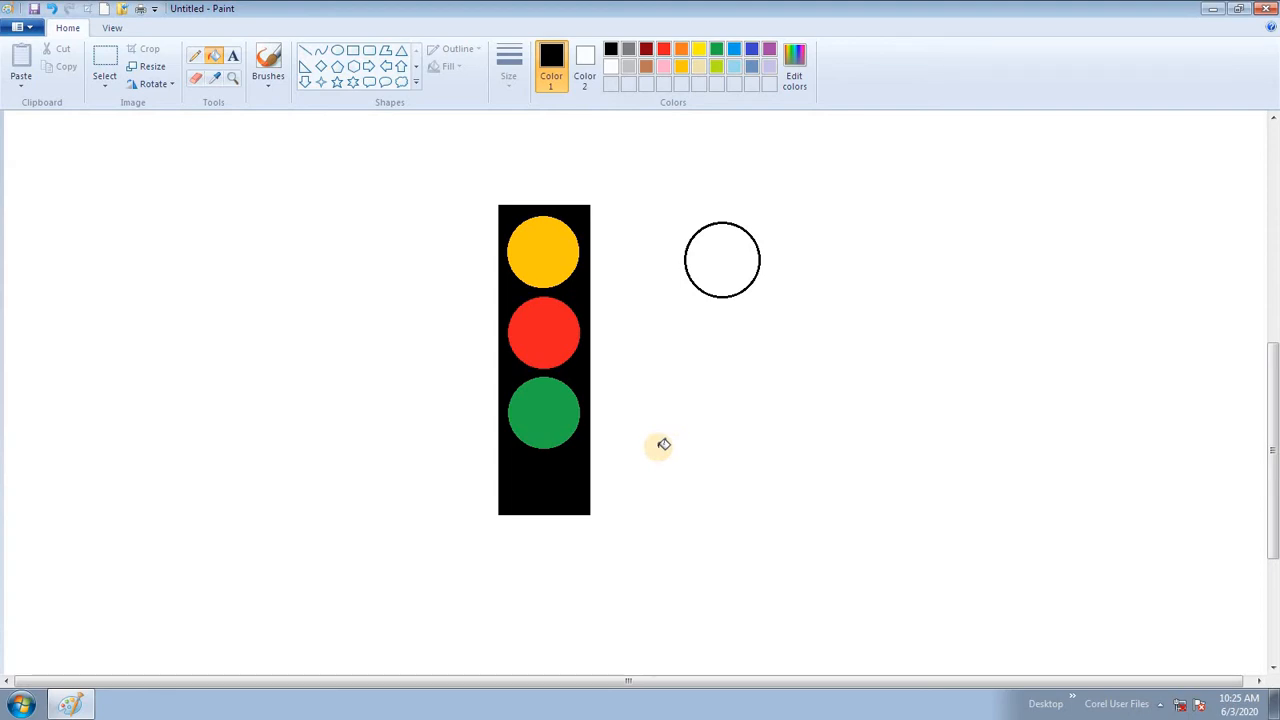
Step: Draw a long, thin vertical rectangle below the traffic light's housing as its pole and fill it black
{"action": "scroll", "coordinate": [606, 427], "scroll_direction": "down", "scroll_amount": 3}
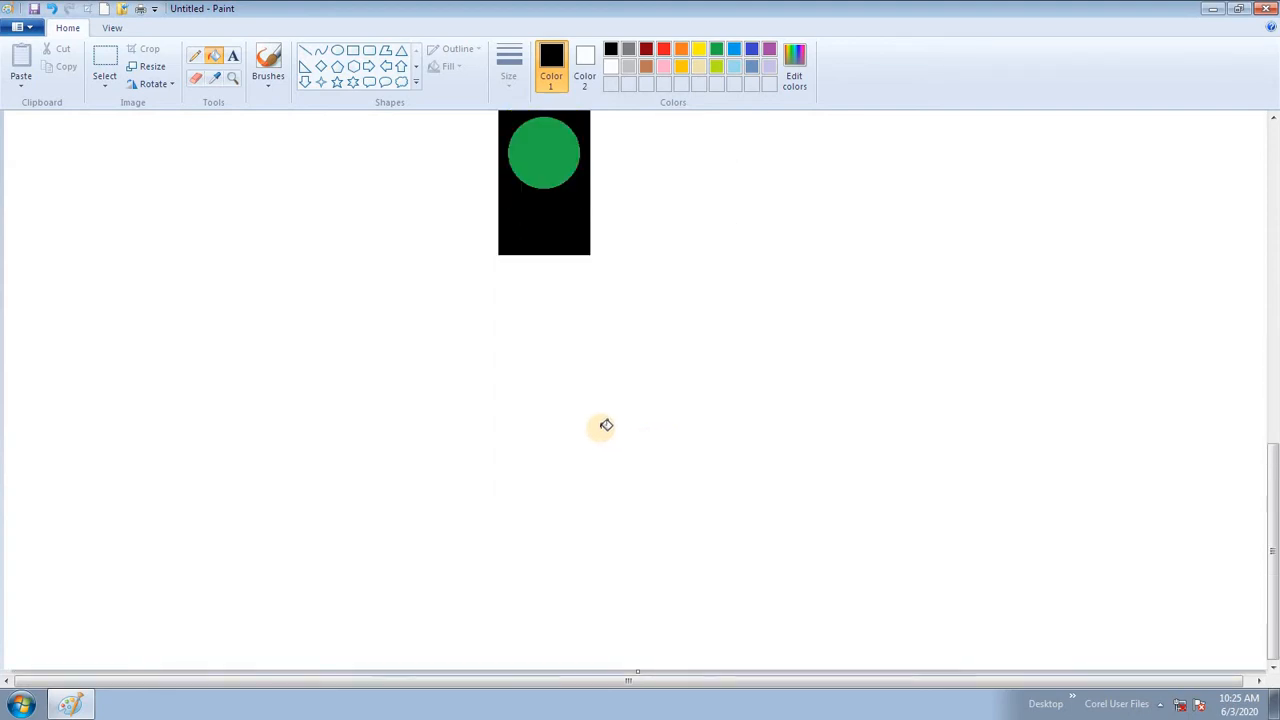
{"action": "left_click", "coordinate": [354, 50]}
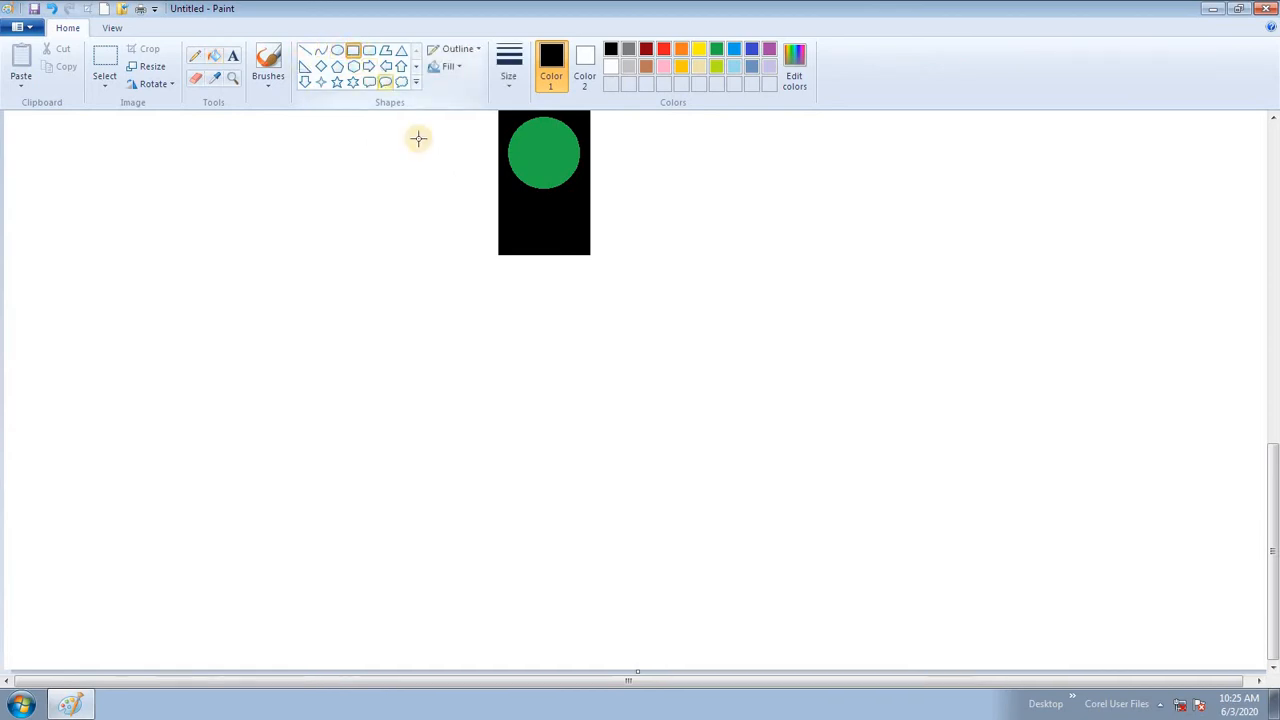
{"action": "left_click_drag", "start_coordinate": [538, 248], "coordinate": [549, 600]}
{"action": "left_click", "coordinate": [214, 55]}
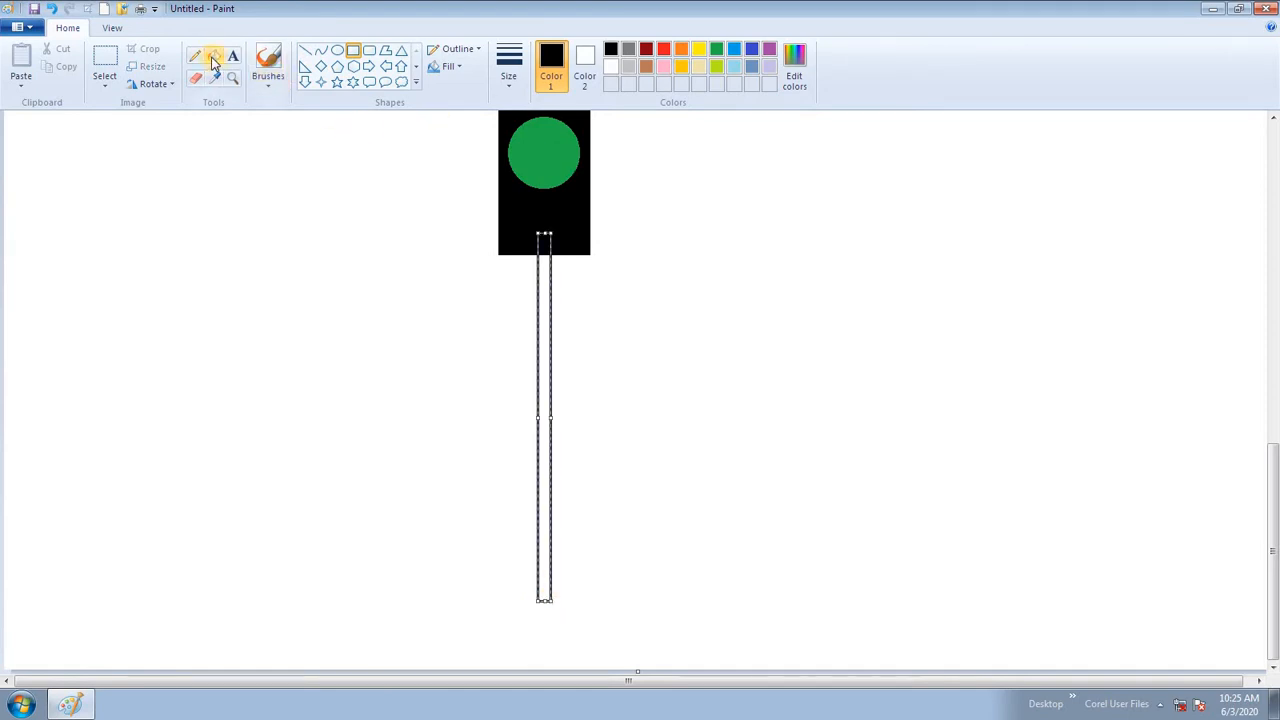
{"action": "left_click", "coordinate": [546, 317]}
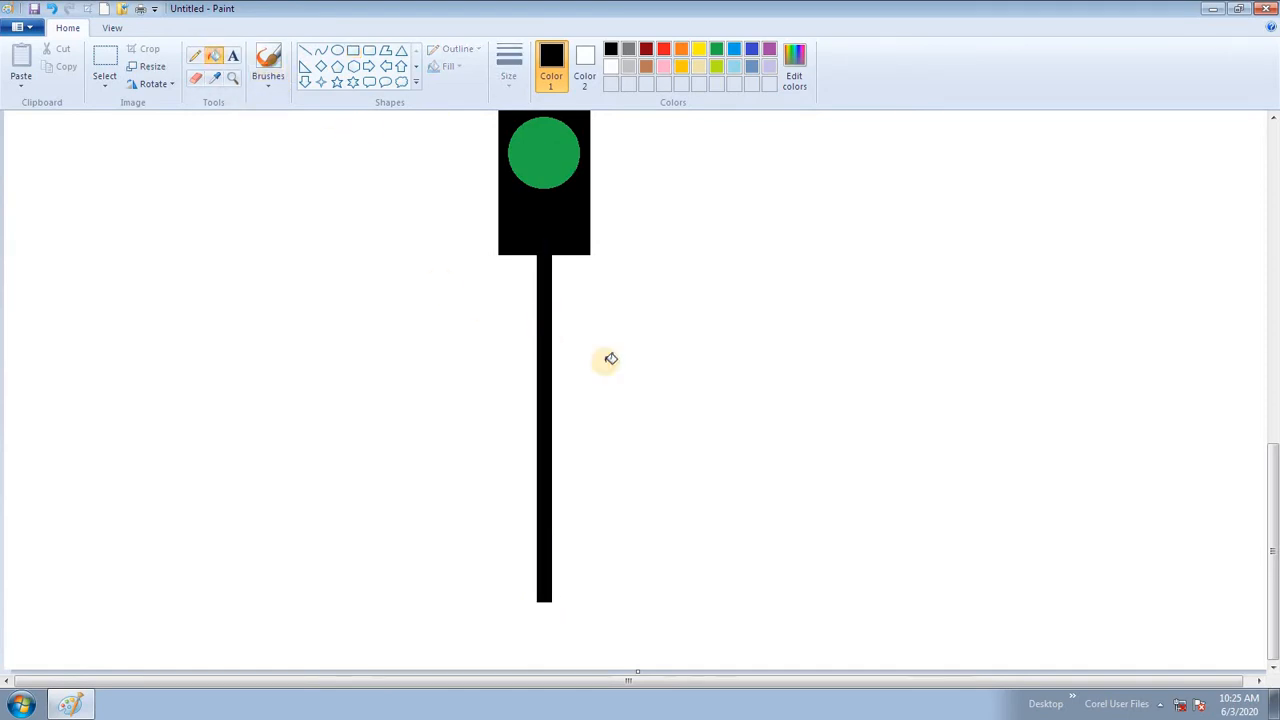
Step: Look over the whole traffic light, from the coloured lamps down to the foot of the pole
{"action": "scroll", "coordinate": [610, 362], "scroll_direction": "up", "scroll_amount": 5}
{"action": "scroll", "coordinate": [626, 371], "scroll_direction": "down", "scroll_amount": 3}
{"action": "scroll", "coordinate": [626, 371], "scroll_direction": "down", "scroll_amount": 1}
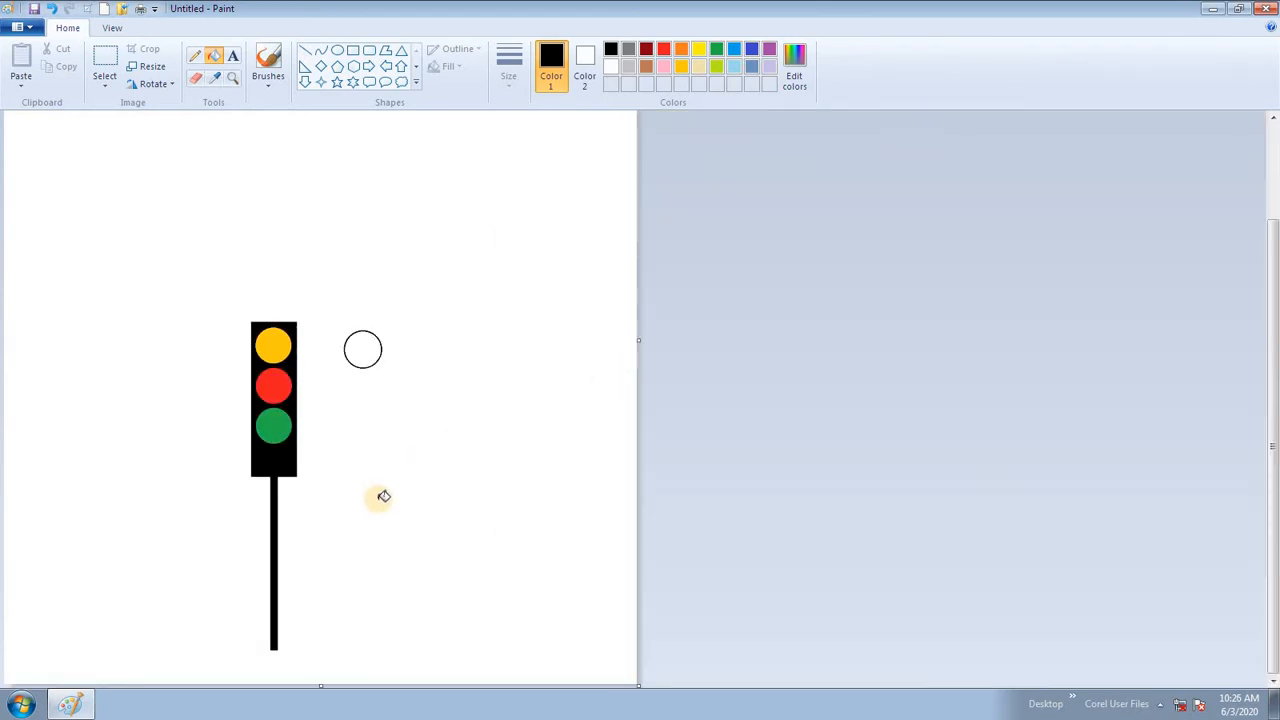
{"action": "scroll", "coordinate": [384, 496], "scroll_direction": "up", "scroll_amount": 1}
{"action": "scroll", "coordinate": [390, 496], "scroll_direction": "down", "scroll_amount": 5}
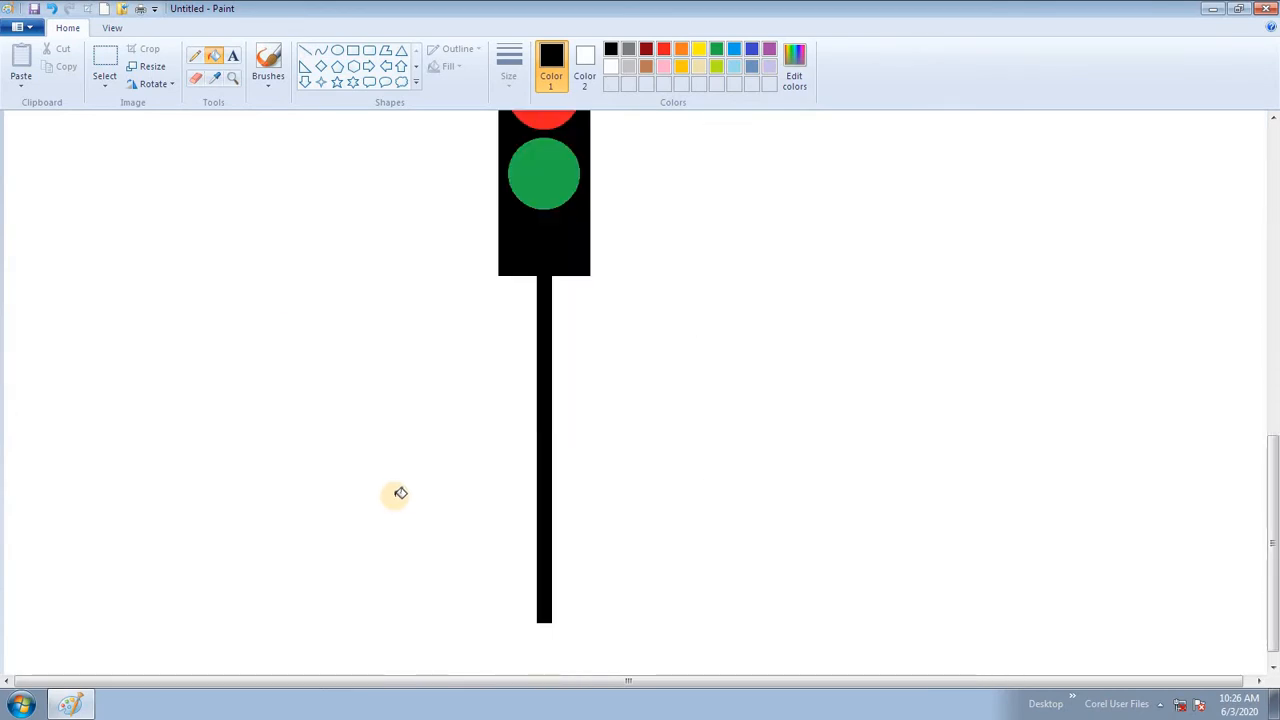
{"action": "scroll", "coordinate": [400, 493], "scroll_direction": "up", "scroll_amount": 3}
{"action": "scroll", "coordinate": [400, 493], "scroll_direction": "down", "scroll_amount": 2}
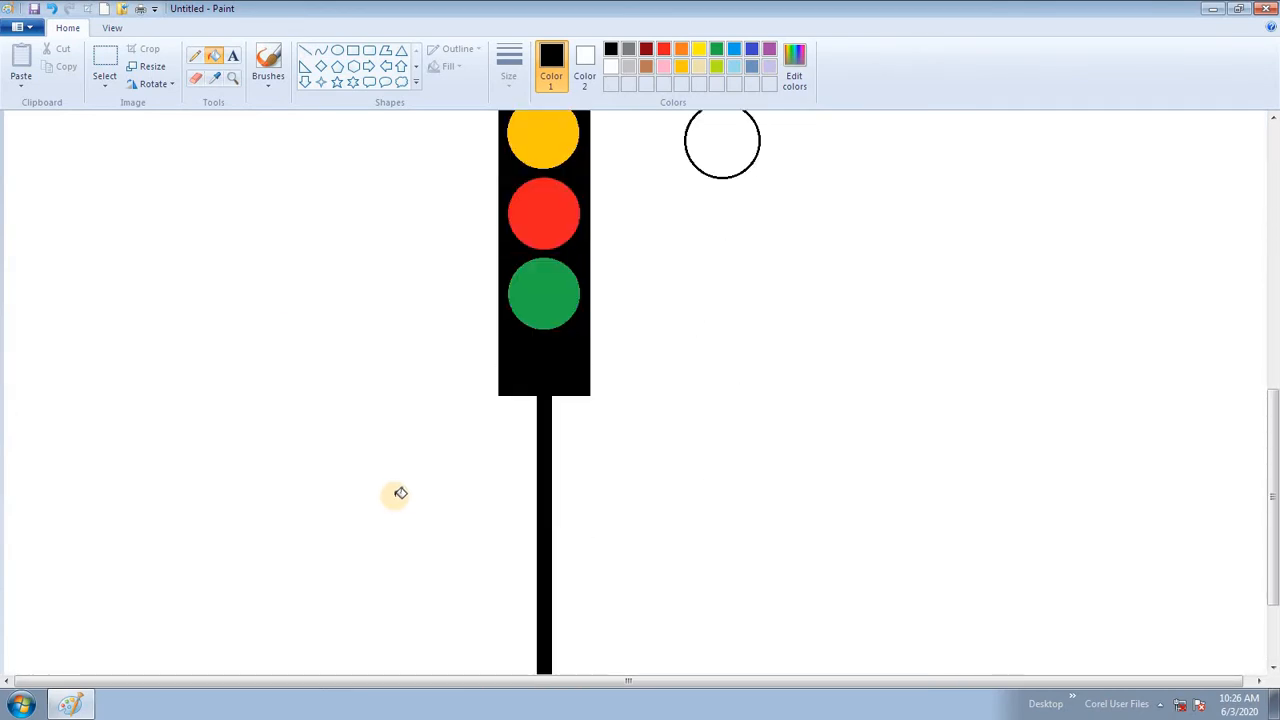
Step: Draw an upright rounded rectangle with a black outline to the right of the spare circle
{"action": "scroll", "coordinate": [400, 493], "scroll_direction": "up", "scroll_amount": 2}
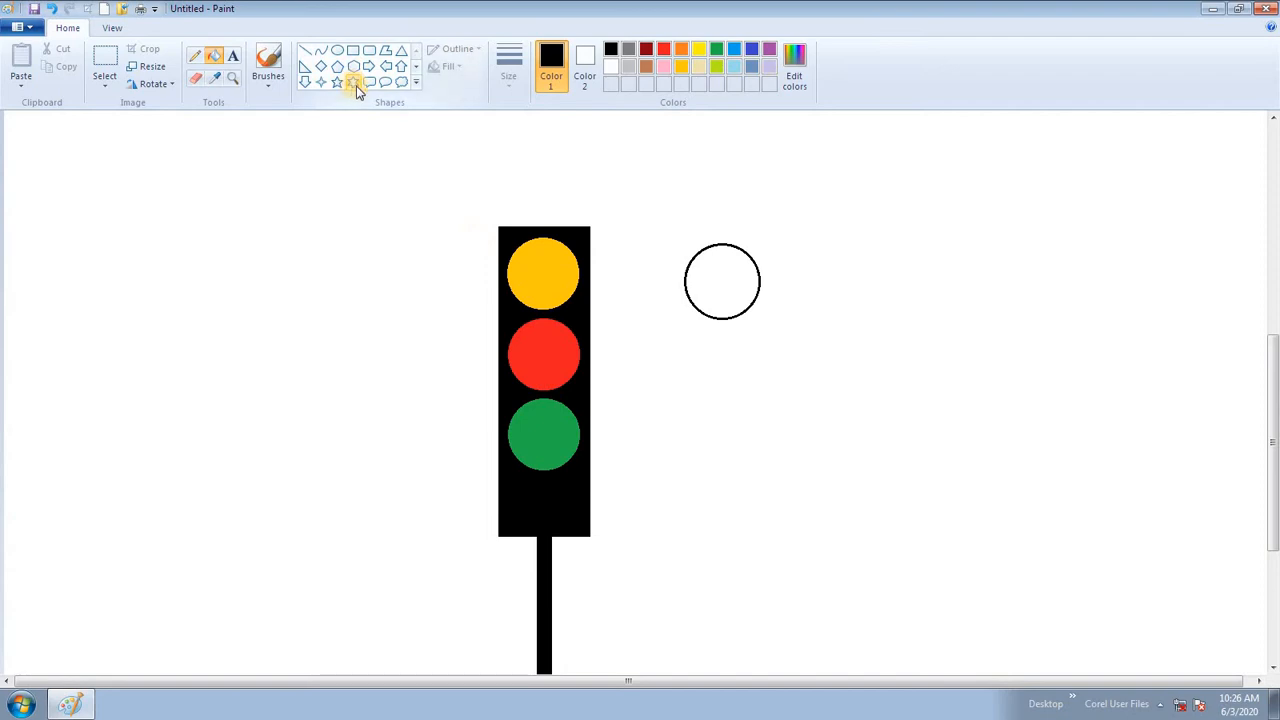
{"action": "left_click", "coordinate": [371, 53]}
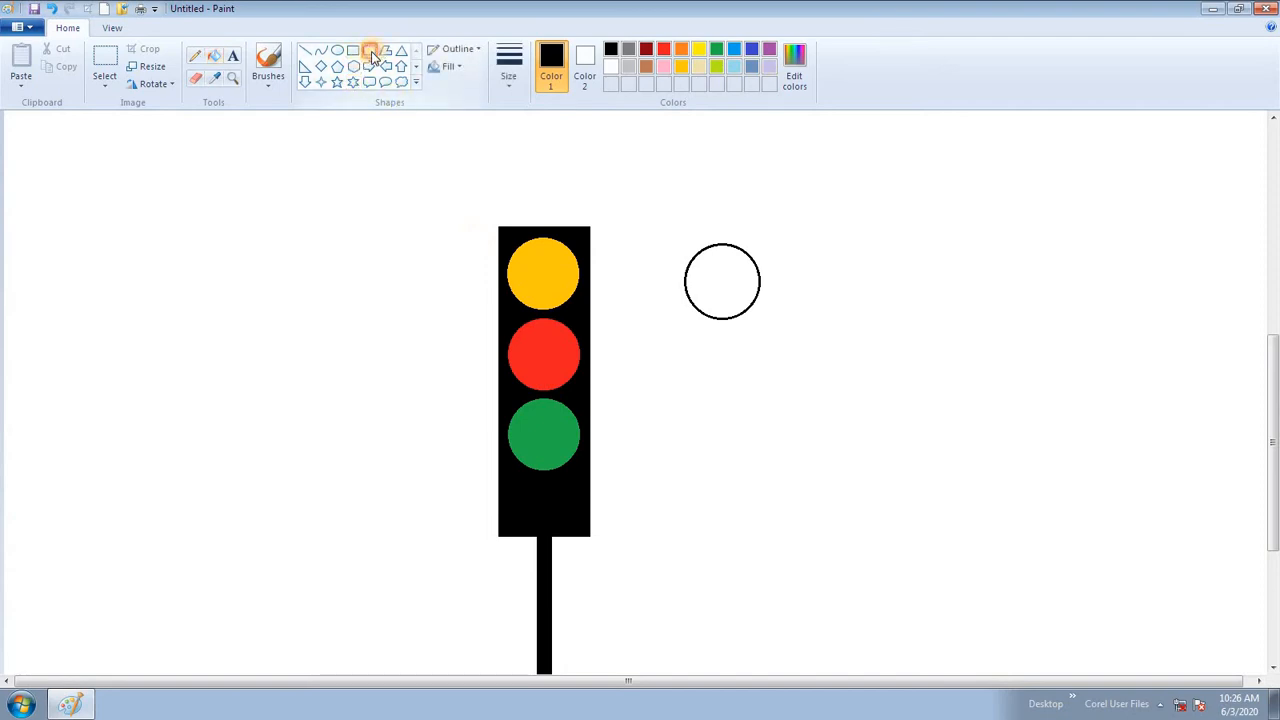
{"action": "left_click_drag", "start_coordinate": [874, 230], "coordinate": [960, 349]}
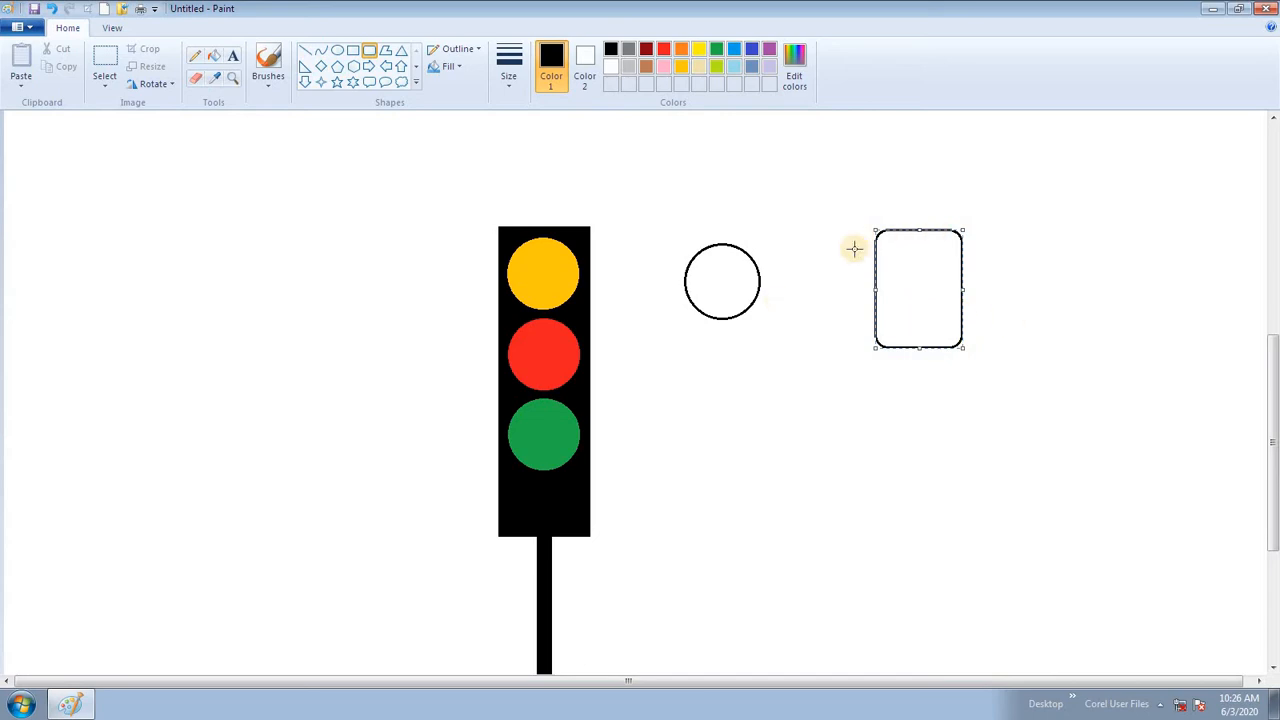
Step: Draw a second upright rounded rectangle above and to the right of the first one
{"action": "left_click", "coordinate": [1014, 317]}
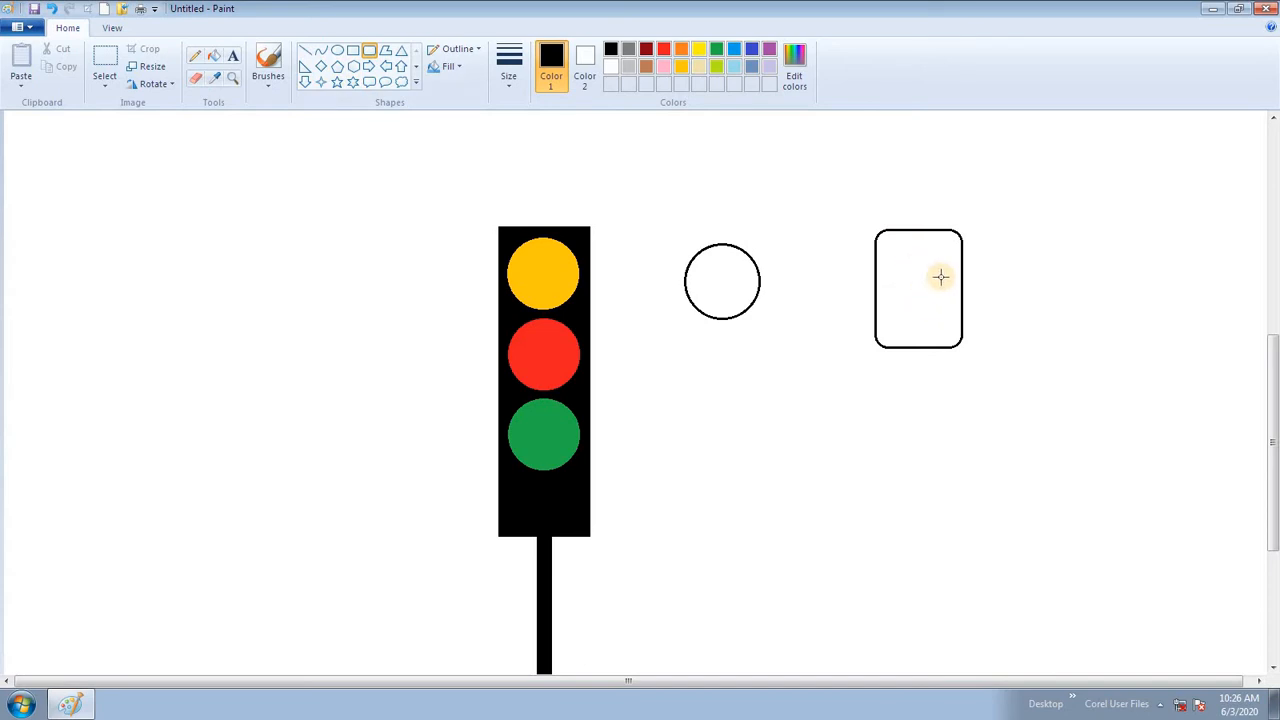
{"action": "left_click_drag", "start_coordinate": [1030, 186], "coordinate": [1126, 305]}
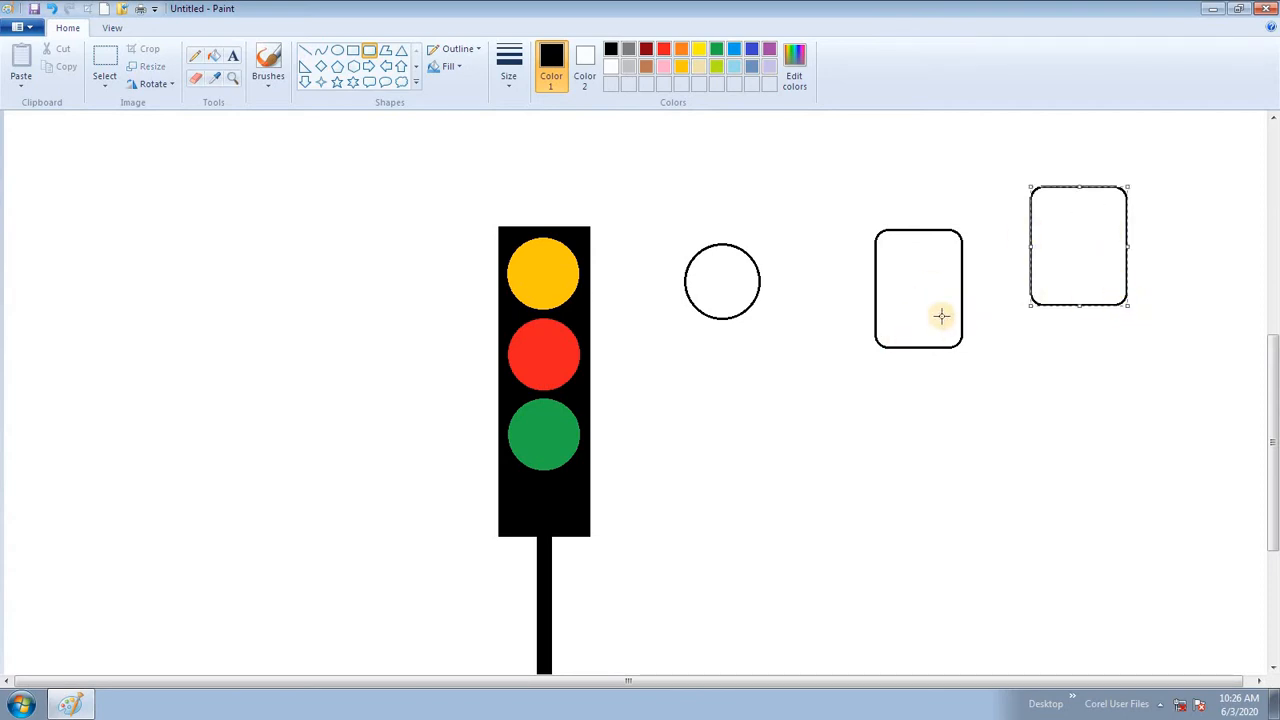
Step: Draw a large, closed zigzag polygon with ten corners in the empty area to the left of the traffic light
{"action": "left_click", "coordinate": [388, 56]}
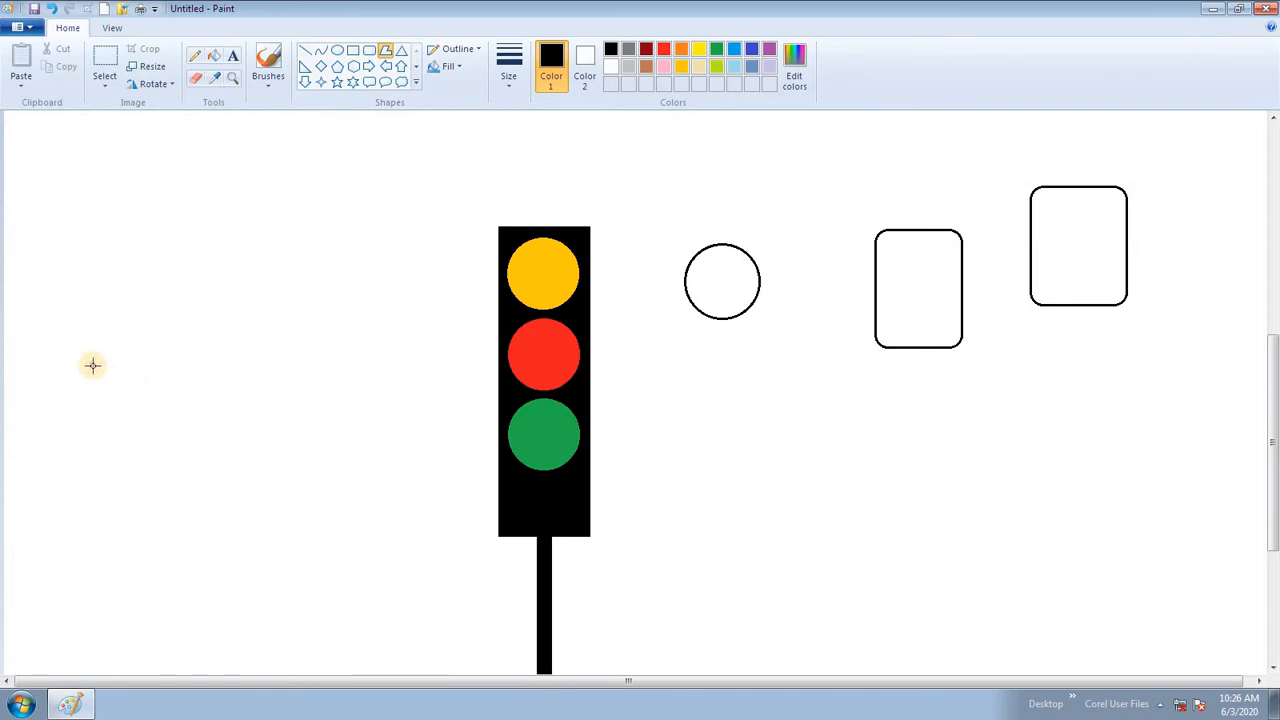
{"action": "left_click_drag", "start_coordinate": [37, 391], "coordinate": [177, 281]}
{"action": "left_click", "coordinate": [238, 486]}
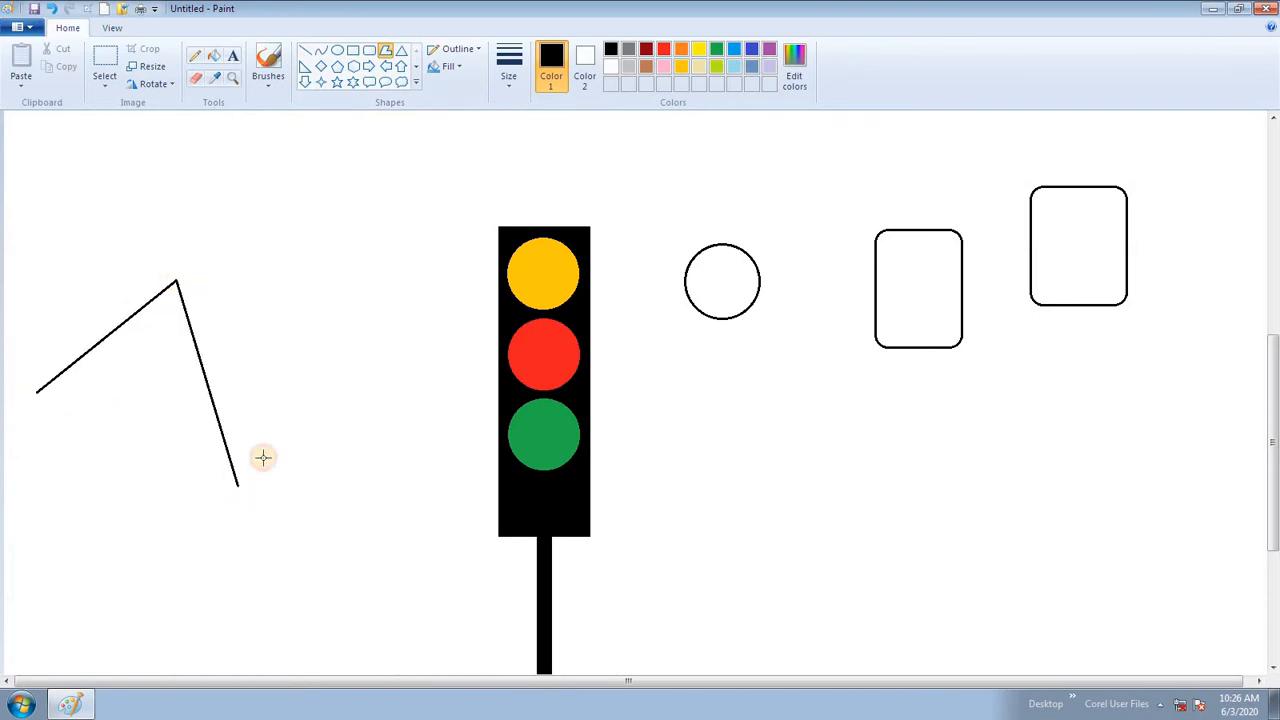
{"action": "left_click", "coordinate": [318, 286]}
{"action": "left_click", "coordinate": [413, 532]}
{"action": "left_click", "coordinate": [417, 233]}
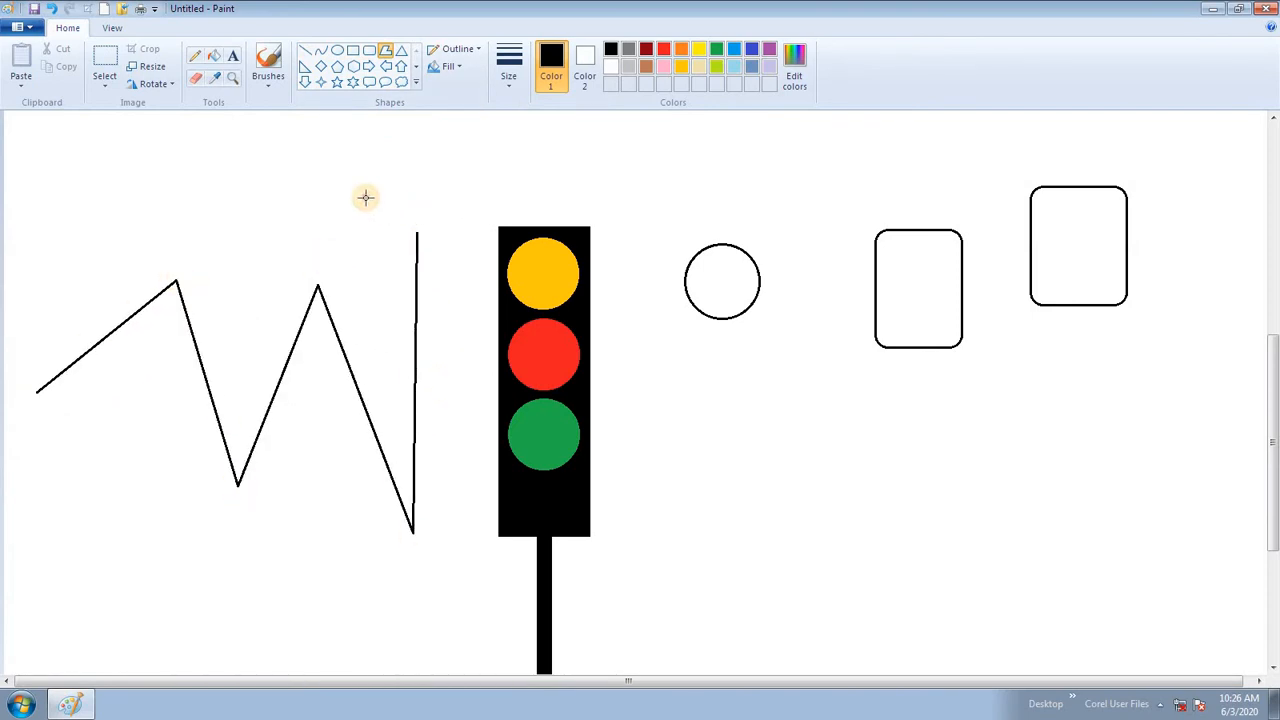
{"action": "left_click", "coordinate": [286, 161]}
{"action": "left_click", "coordinate": [226, 264]}
{"action": "left_click", "coordinate": [176, 178]}
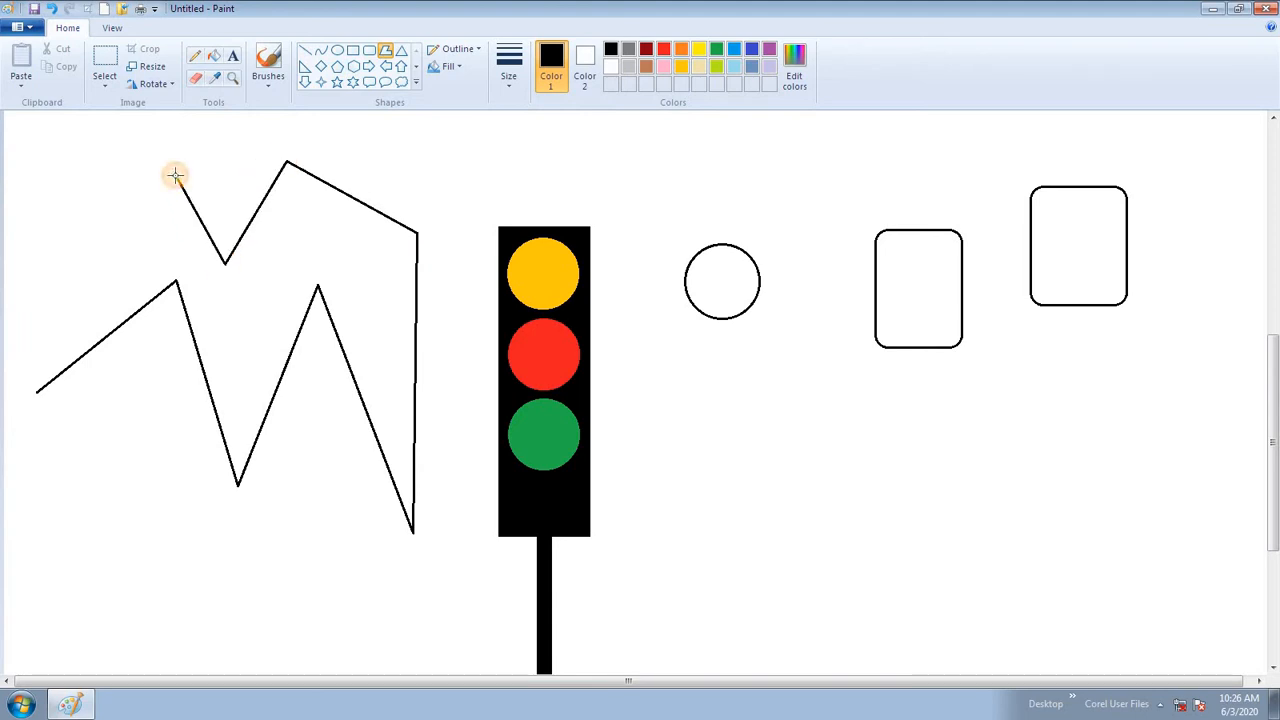
{"action": "double_click", "coordinate": [37, 183]}
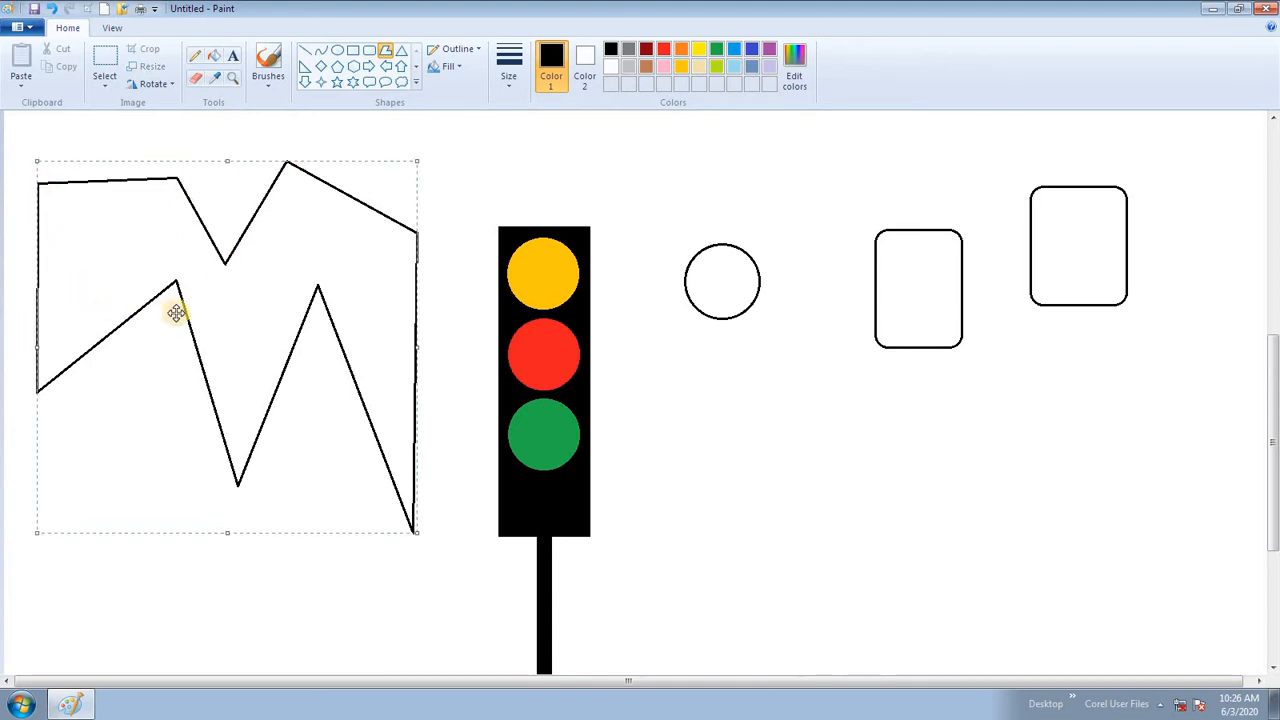
{"action": "left_click", "coordinate": [734, 451]}
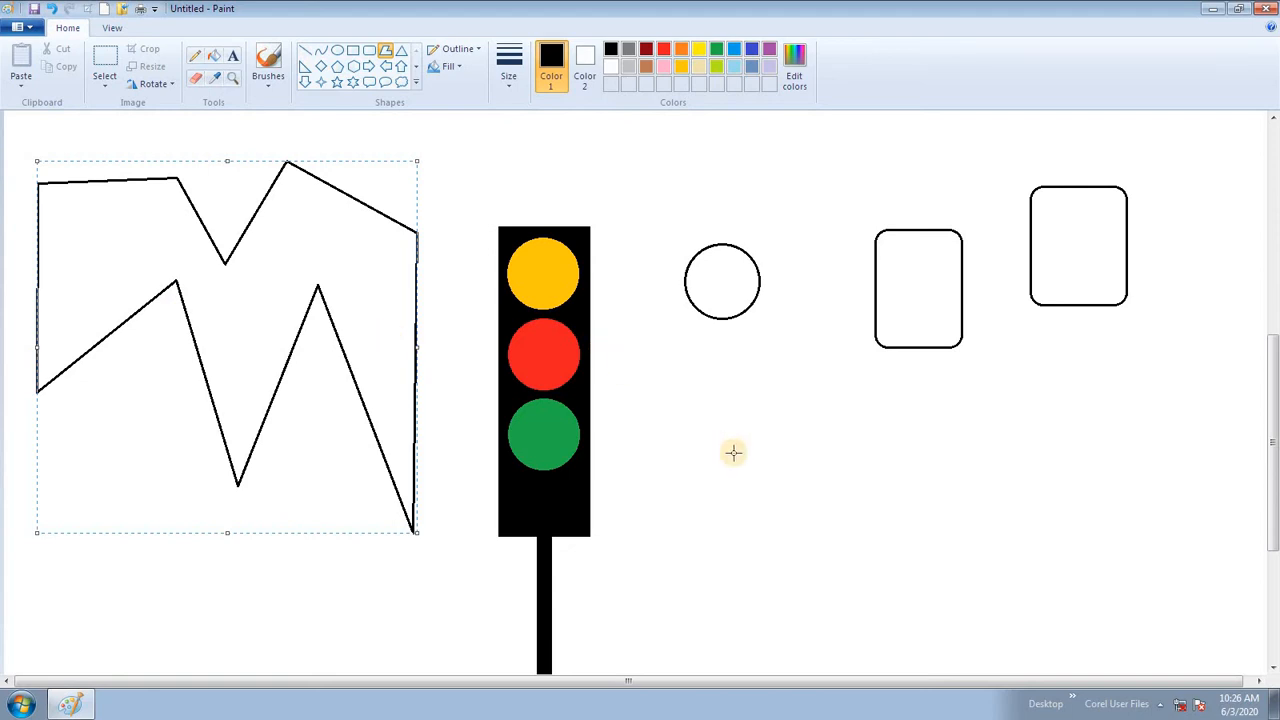
Step: Draw two triangles side by side with the Polygon shape, below the circle and the rounded rectangles
{"action": "left_click_drag", "start_coordinate": [708, 517], "coordinate": [796, 394]}
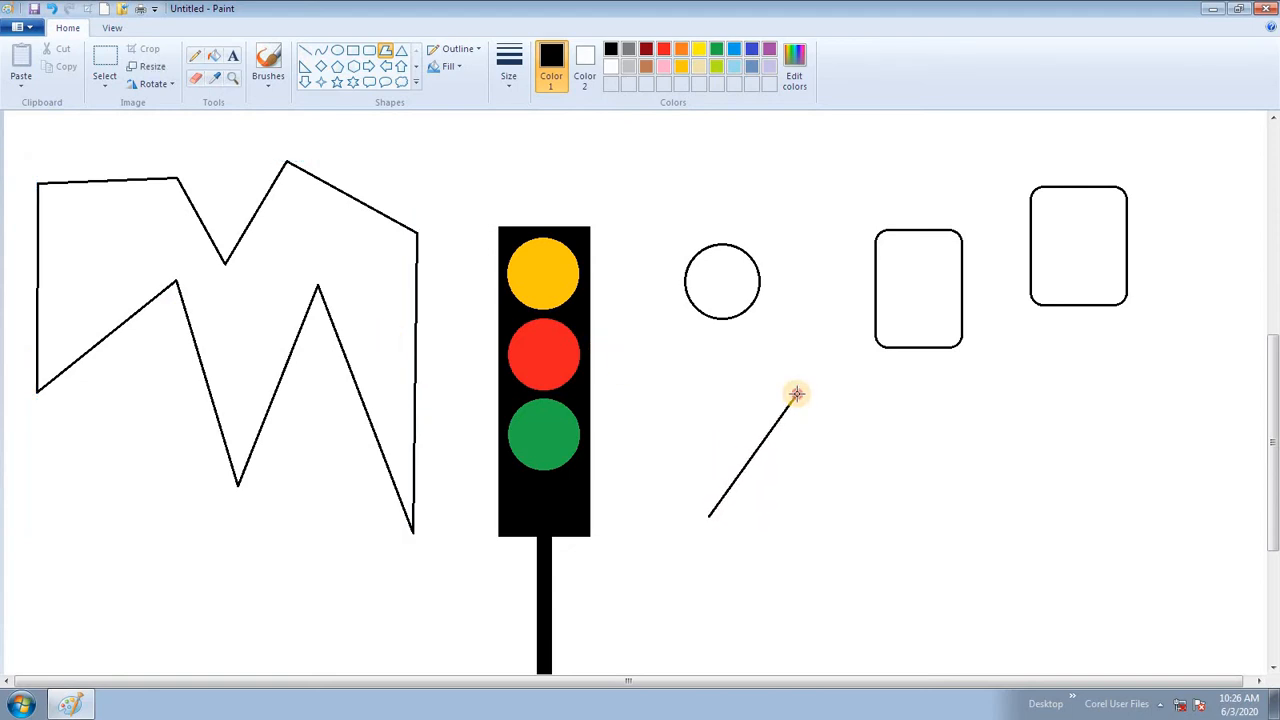
{"action": "double_click", "coordinate": [865, 517]}
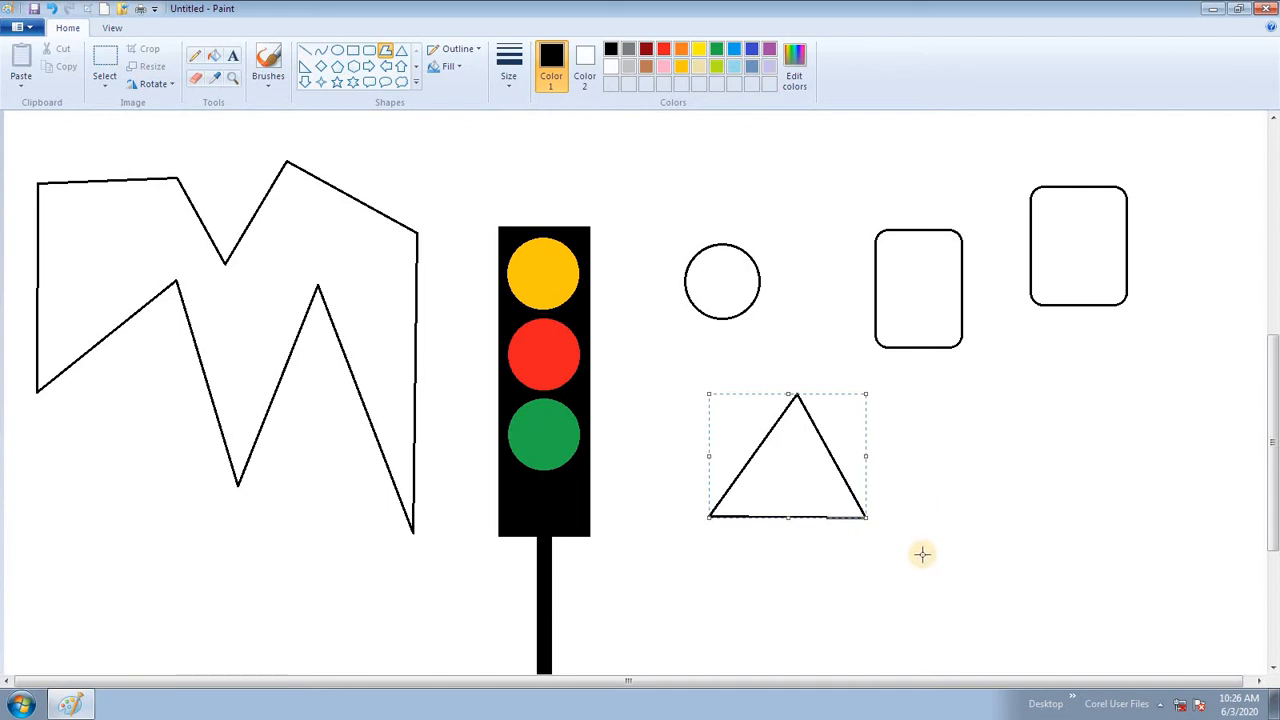
{"action": "left_click_drag", "start_coordinate": [918, 565], "coordinate": [989, 401]}
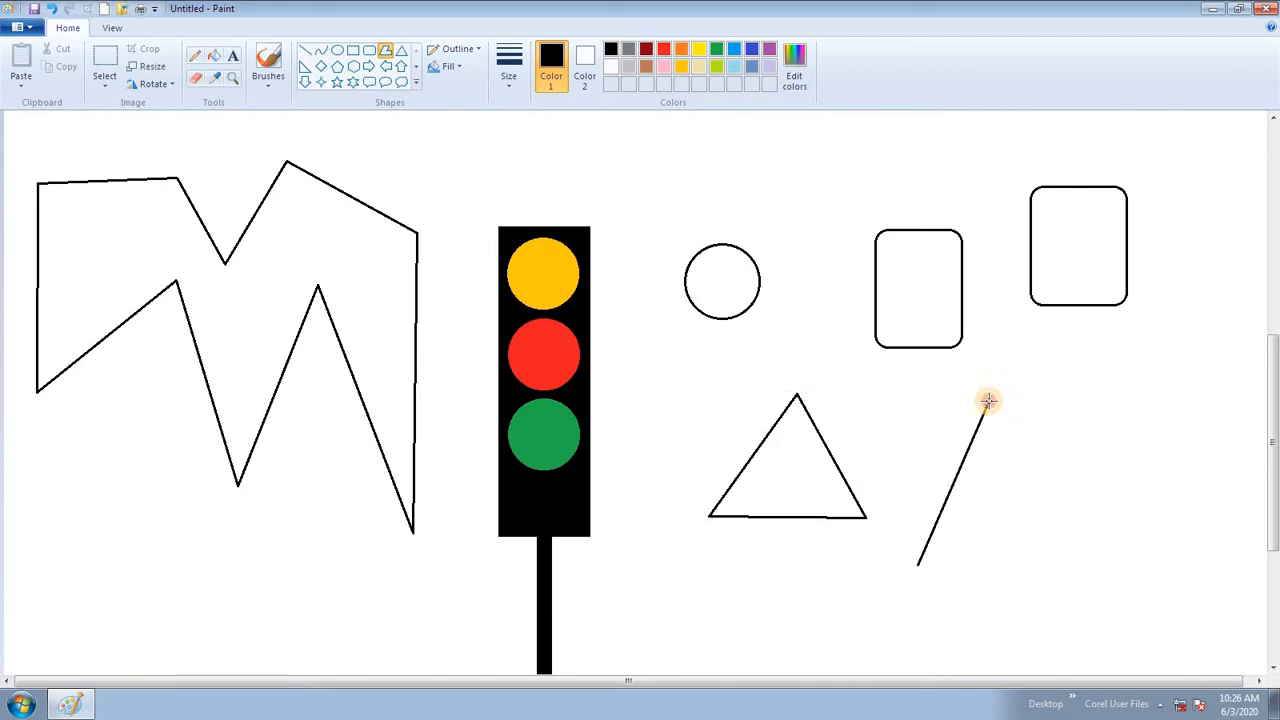
{"action": "double_click", "coordinate": [1077, 556]}
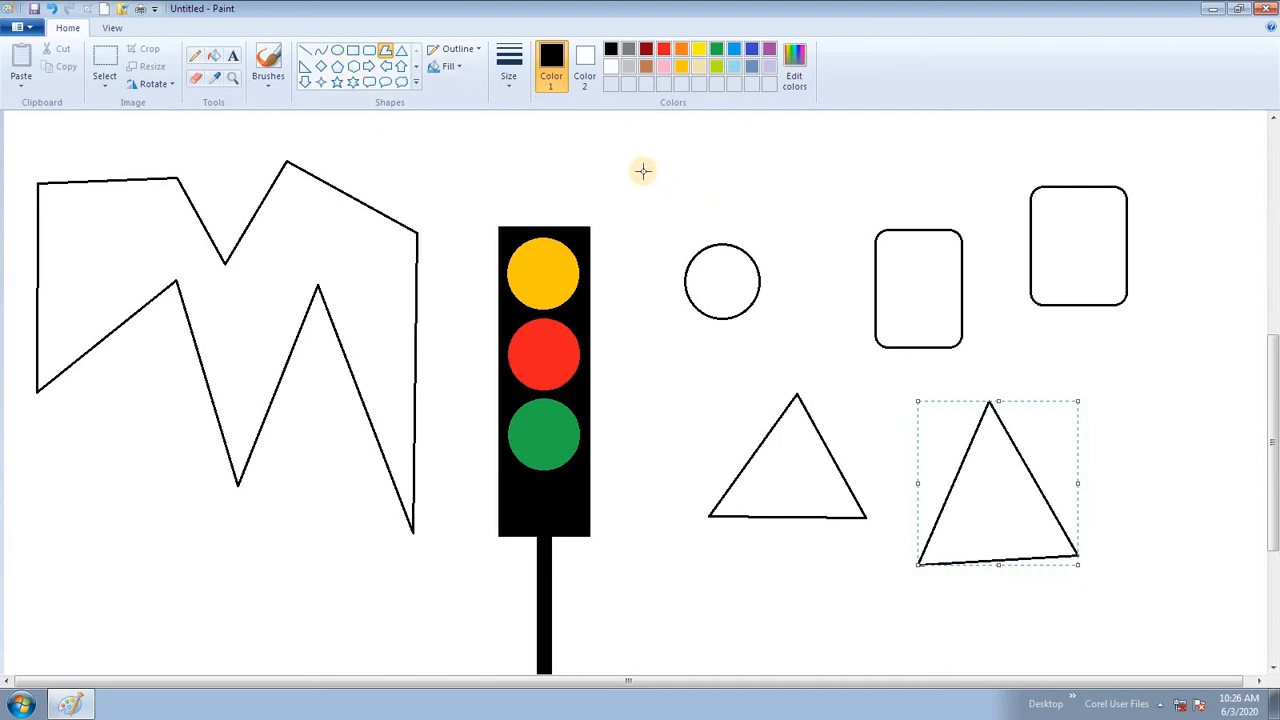
Step: Draw a closed kite-shaped polygon around the spare circle beside the traffic light
{"action": "left_click_drag", "start_coordinate": [700, 142], "coordinate": [697, 450]}
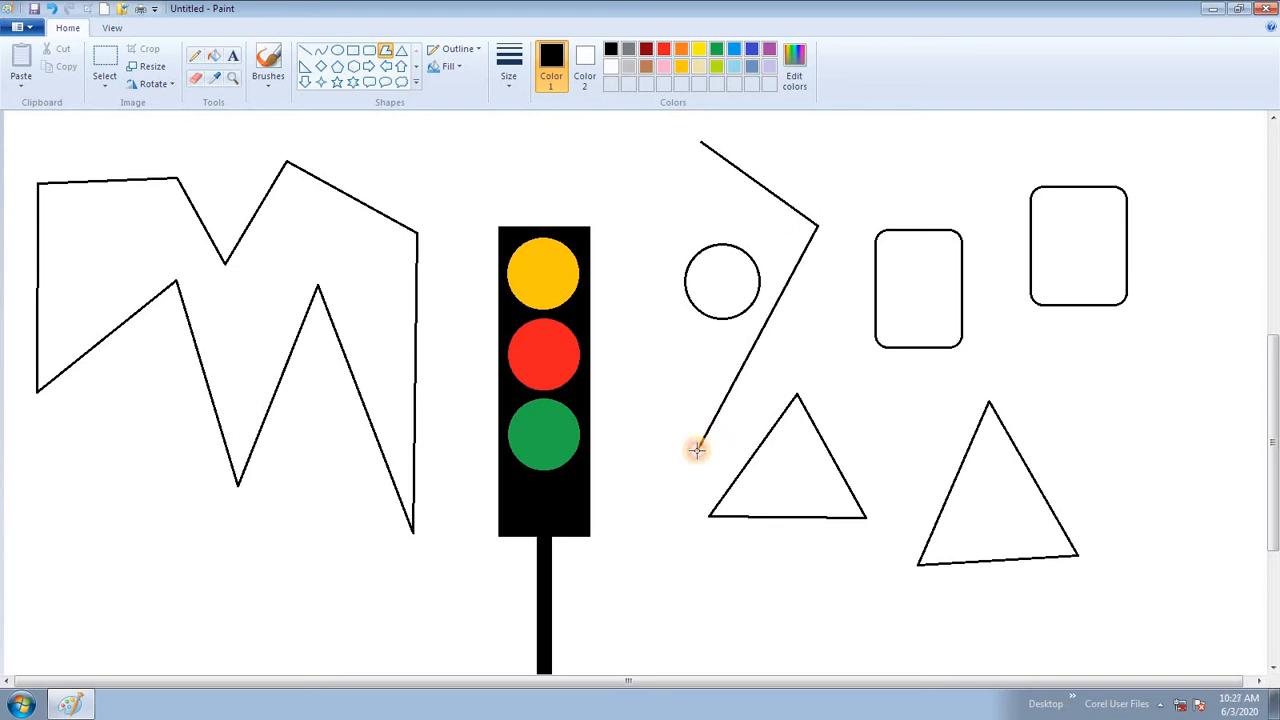
{"action": "left_click_drag", "start_coordinate": [643, 327], "coordinate": [614, 208]}
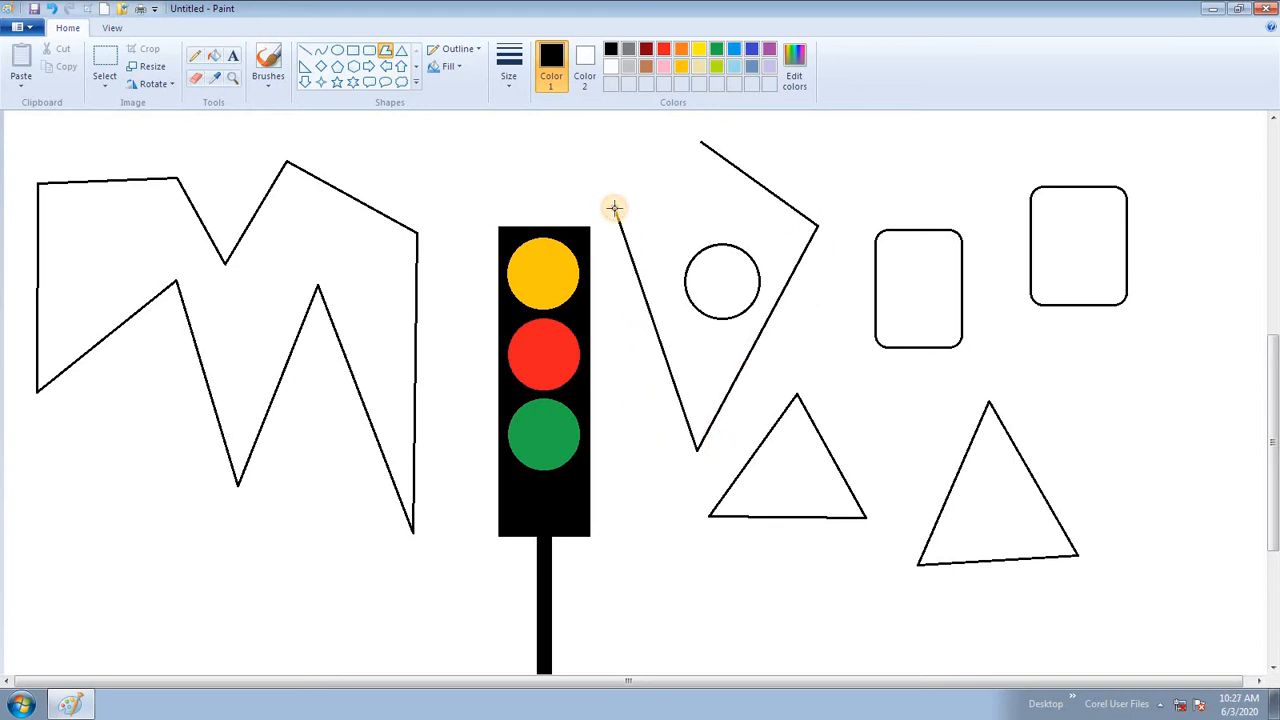
{"action": "left_click", "coordinate": [698, 142]}
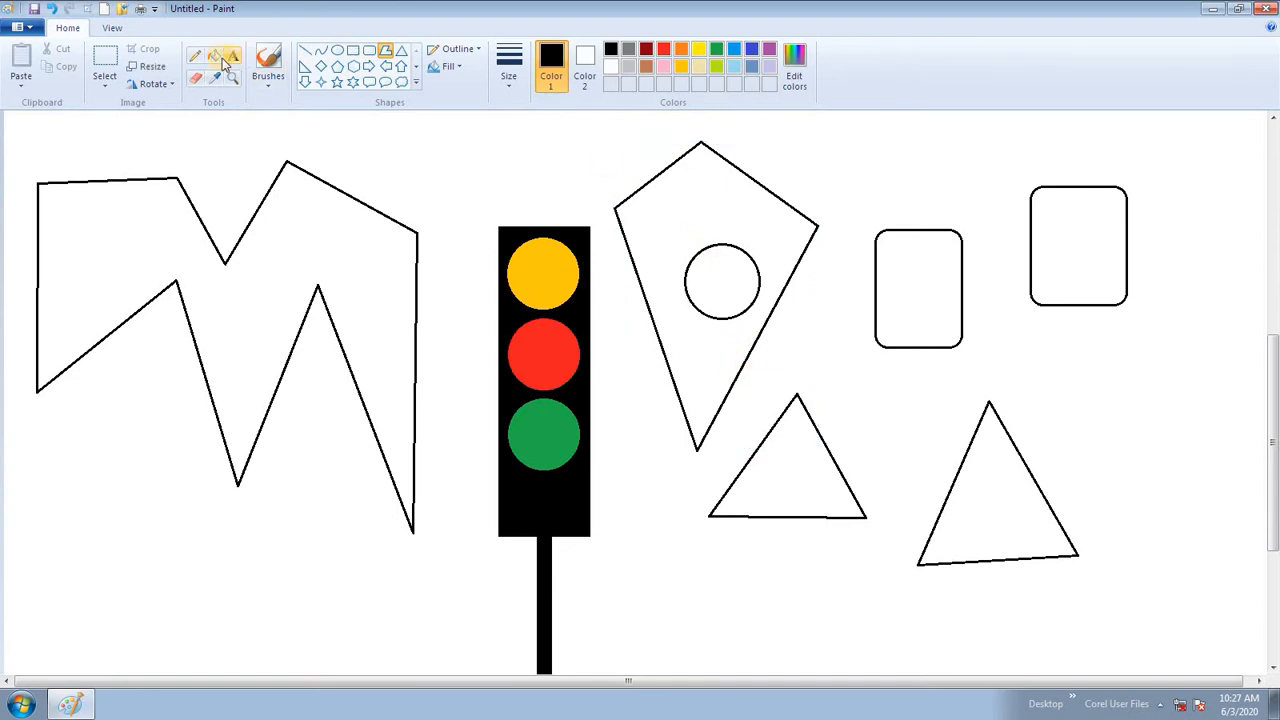
Step: Fill the kite light yellow and the circle inside it light blue
{"action": "left_click", "coordinate": [214, 56]}
{"action": "left_click", "coordinate": [700, 66]}
{"action": "left_click", "coordinate": [721, 182]}
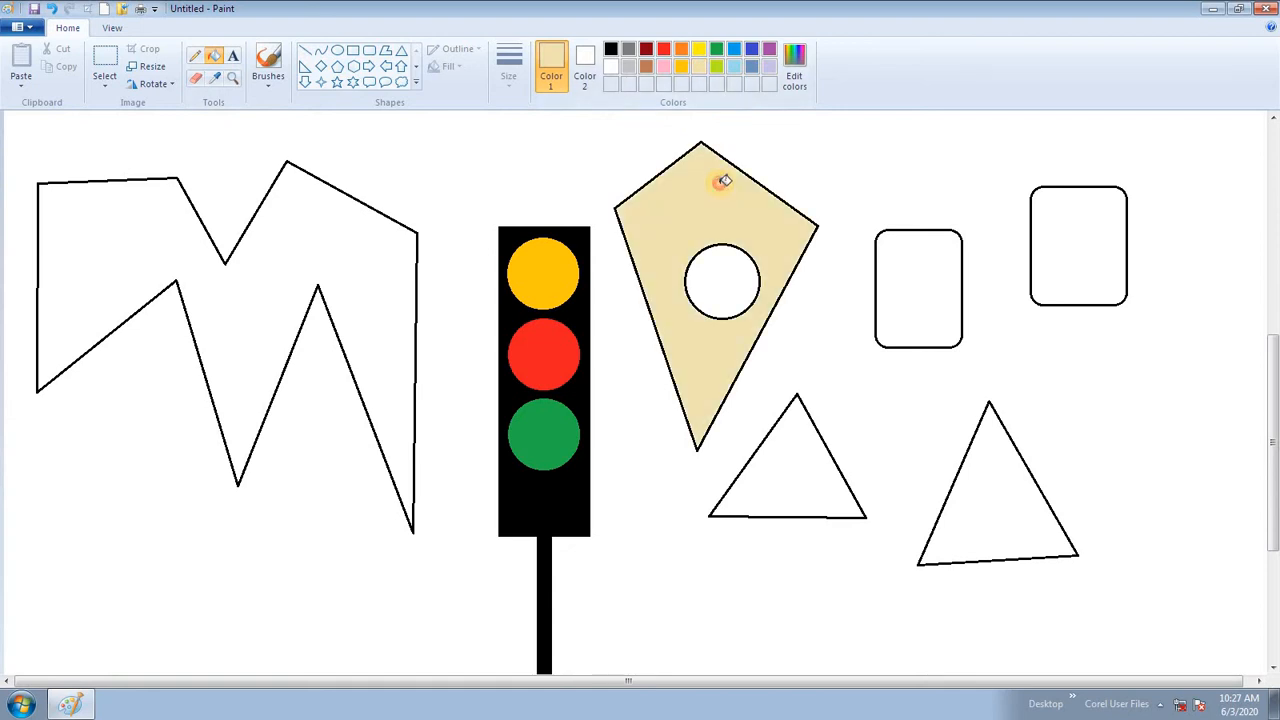
{"action": "left_click", "coordinate": [733, 67]}
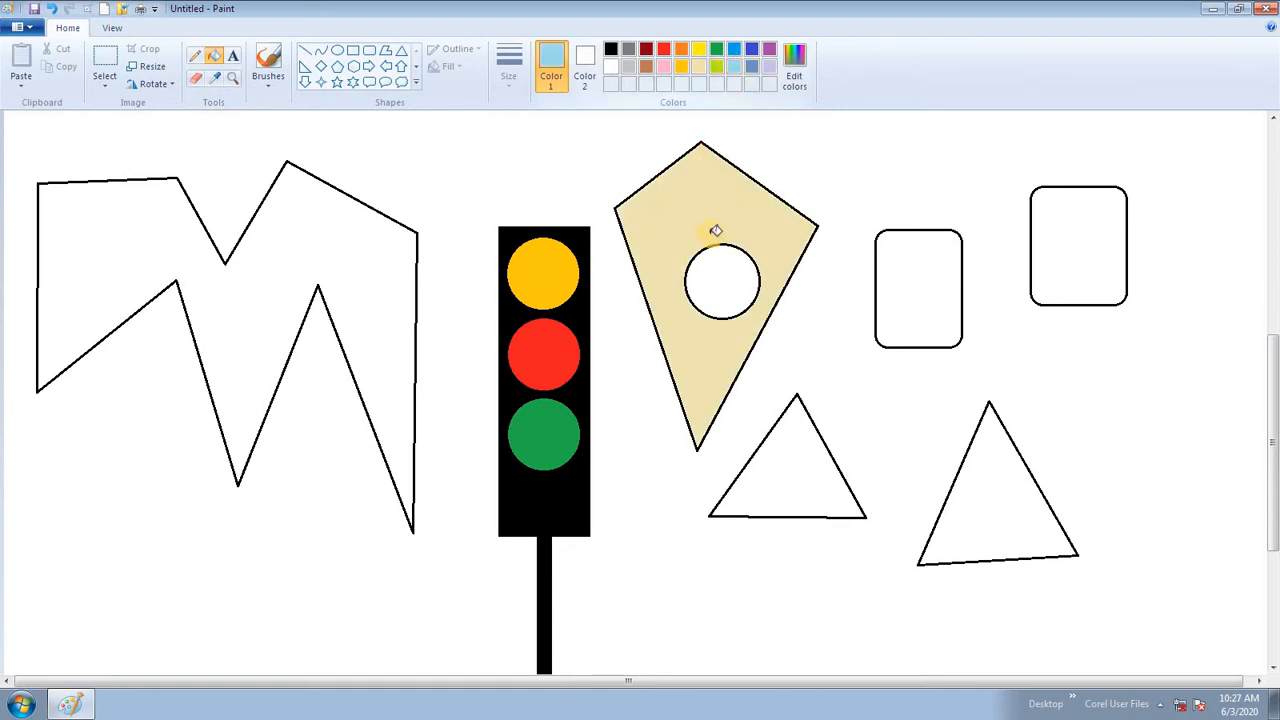
{"action": "left_click", "coordinate": [733, 269]}
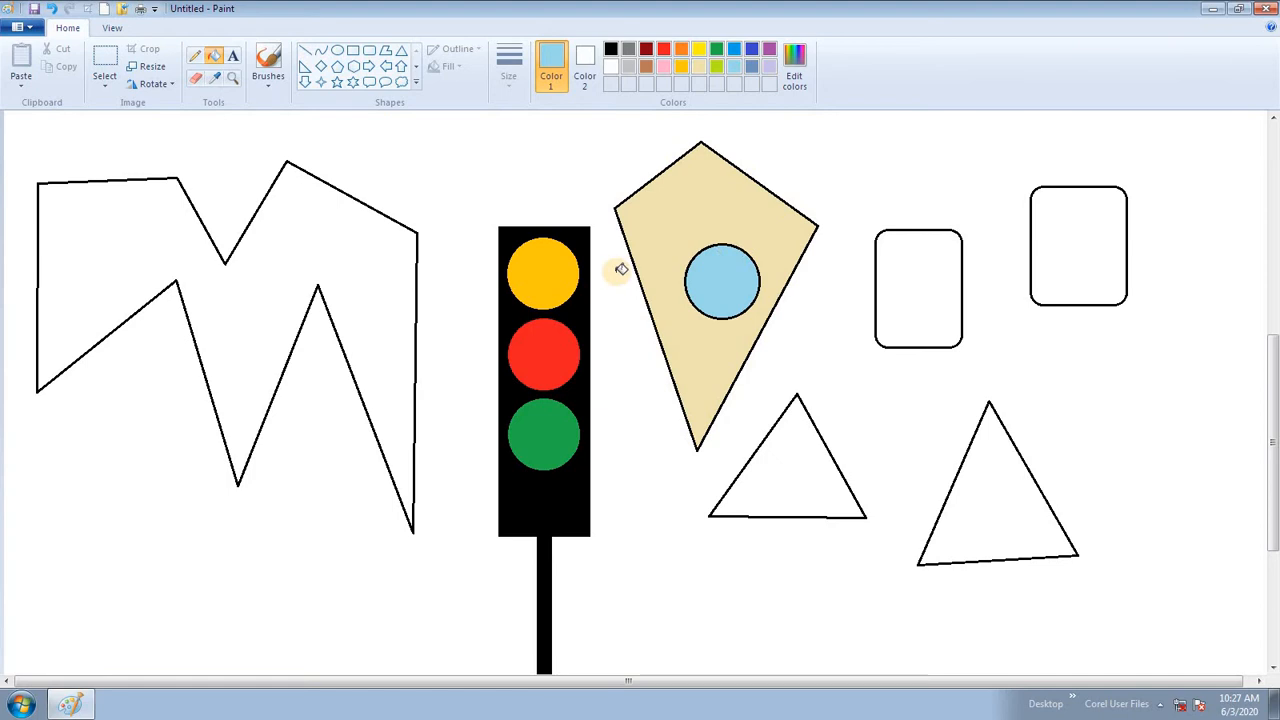
Step: Set the drawing colour back to black and delete everything on the canvas
{"action": "left_click", "coordinate": [611, 48]}
{"action": "key", "text": "ctrl+a"}
{"action": "key", "text": "Delete"}
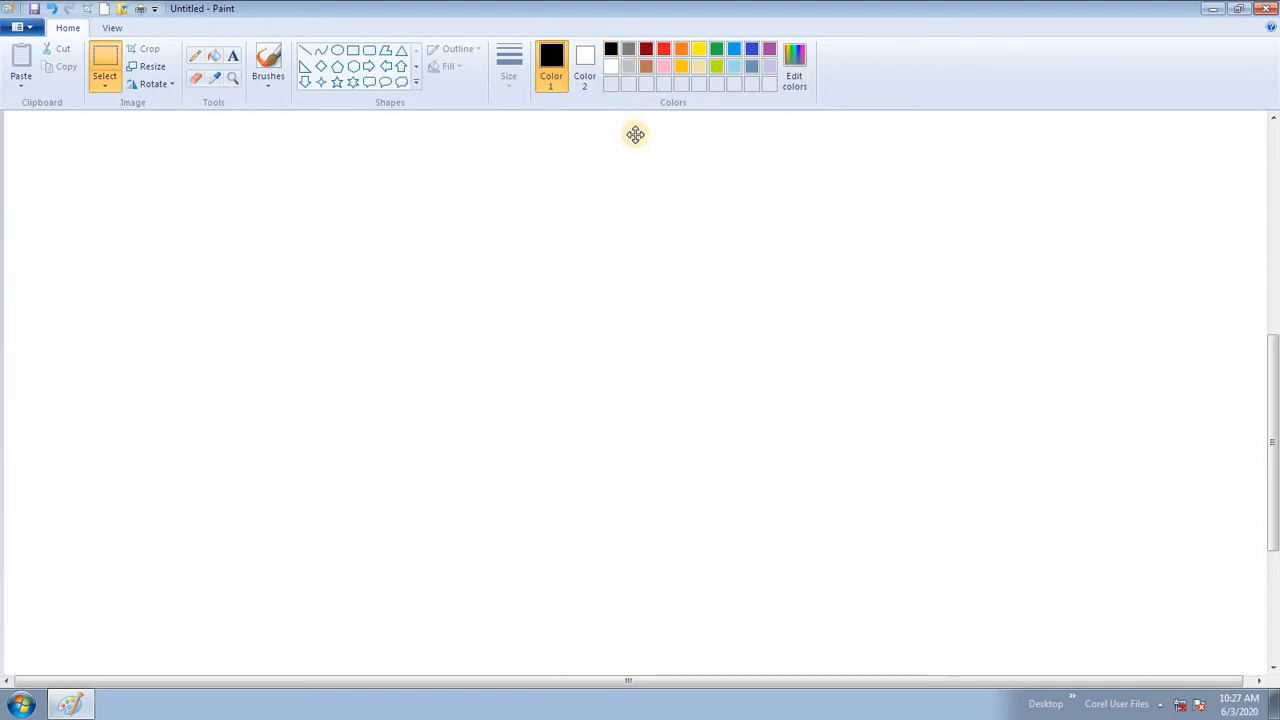
Step: Draw a large pentagon mid-canvas, a rounded rectangular callout overlapping its right corner and an up arrow overlapping its upper left side
{"action": "left_click", "coordinate": [337, 66]}
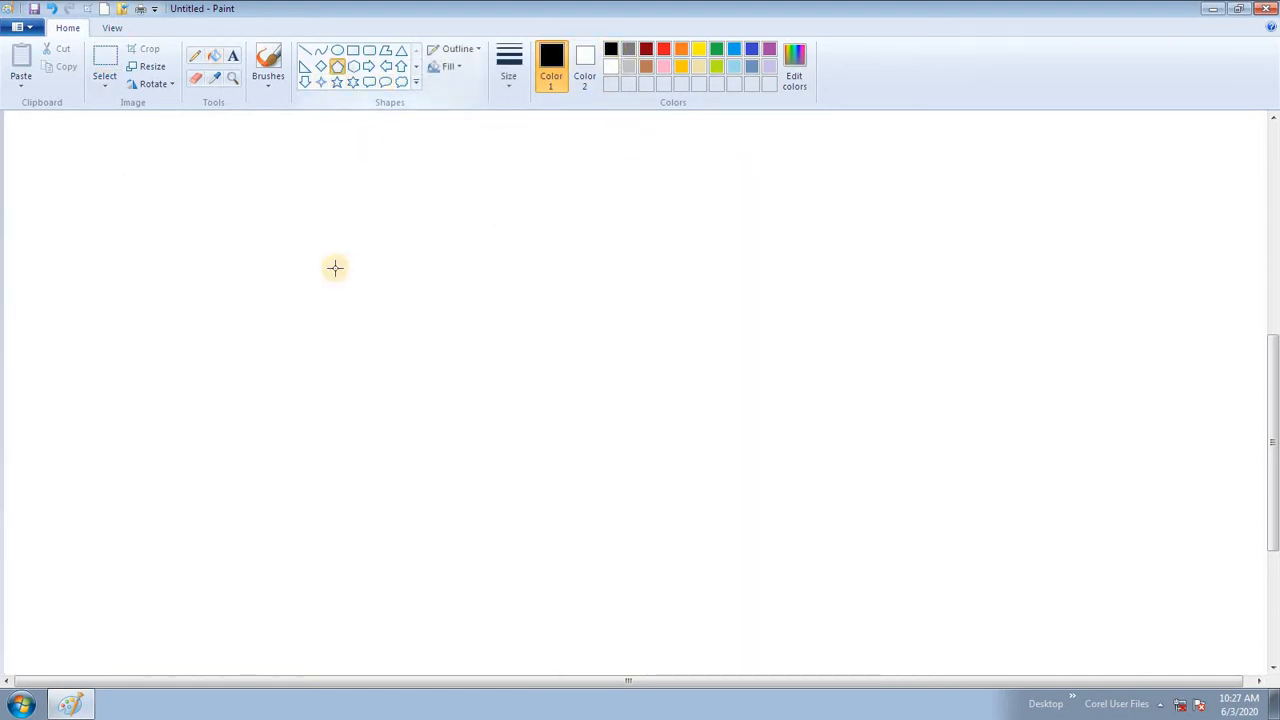
{"action": "left_click_drag", "start_coordinate": [344, 224], "coordinate": [690, 474]}
{"action": "left_click", "coordinate": [372, 83]}
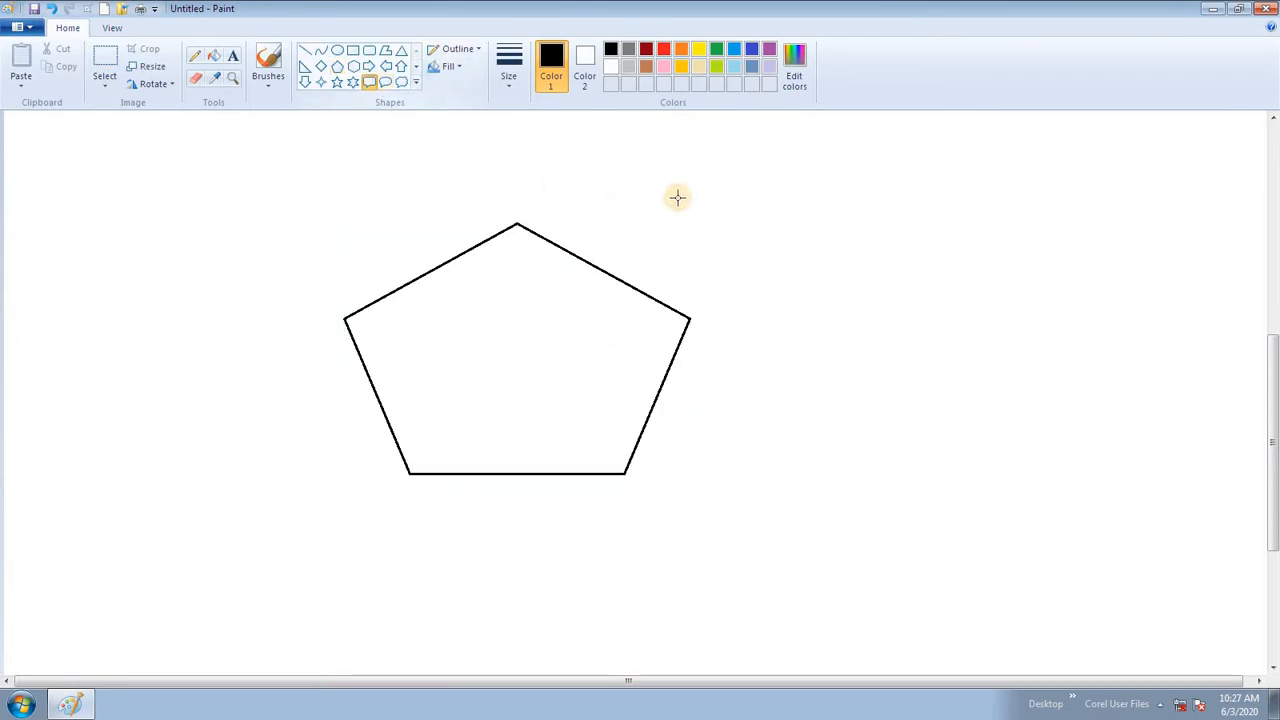
{"action": "left_click_drag", "start_coordinate": [677, 197], "coordinate": [895, 458]}
{"action": "left_click", "coordinate": [401, 66]}
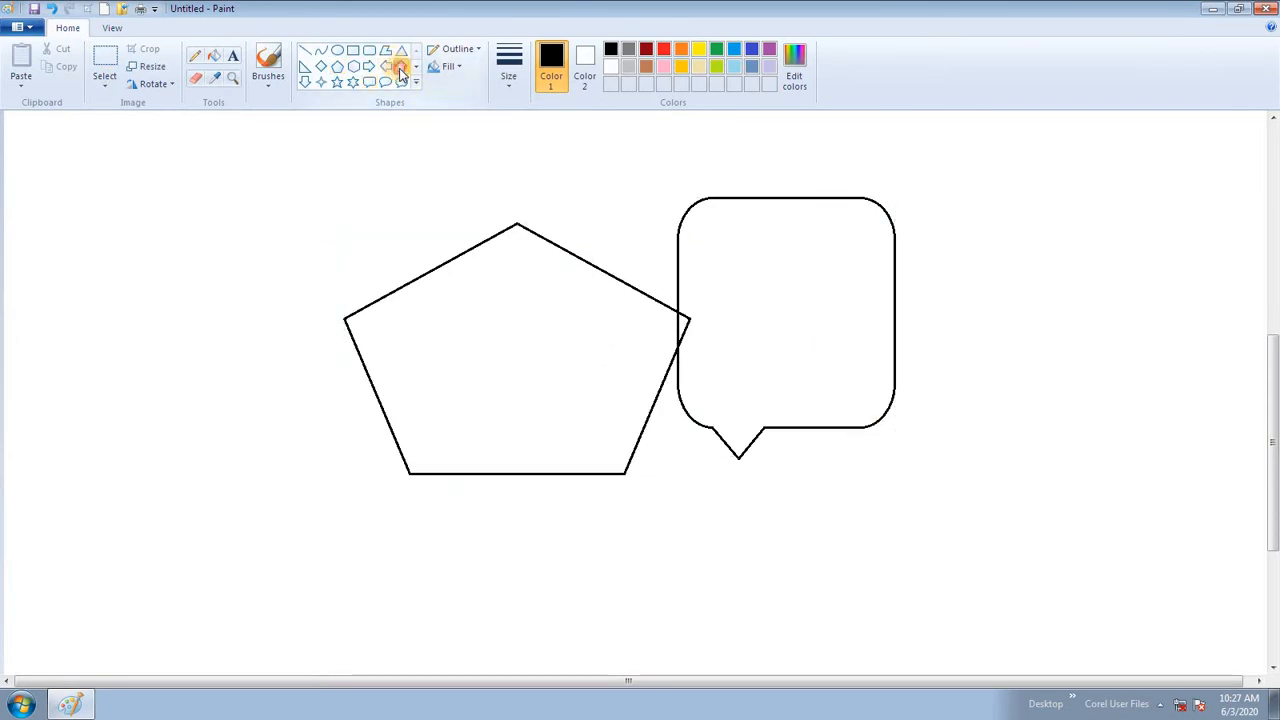
{"action": "left_click_drag", "start_coordinate": [258, 161], "coordinate": [457, 342]}
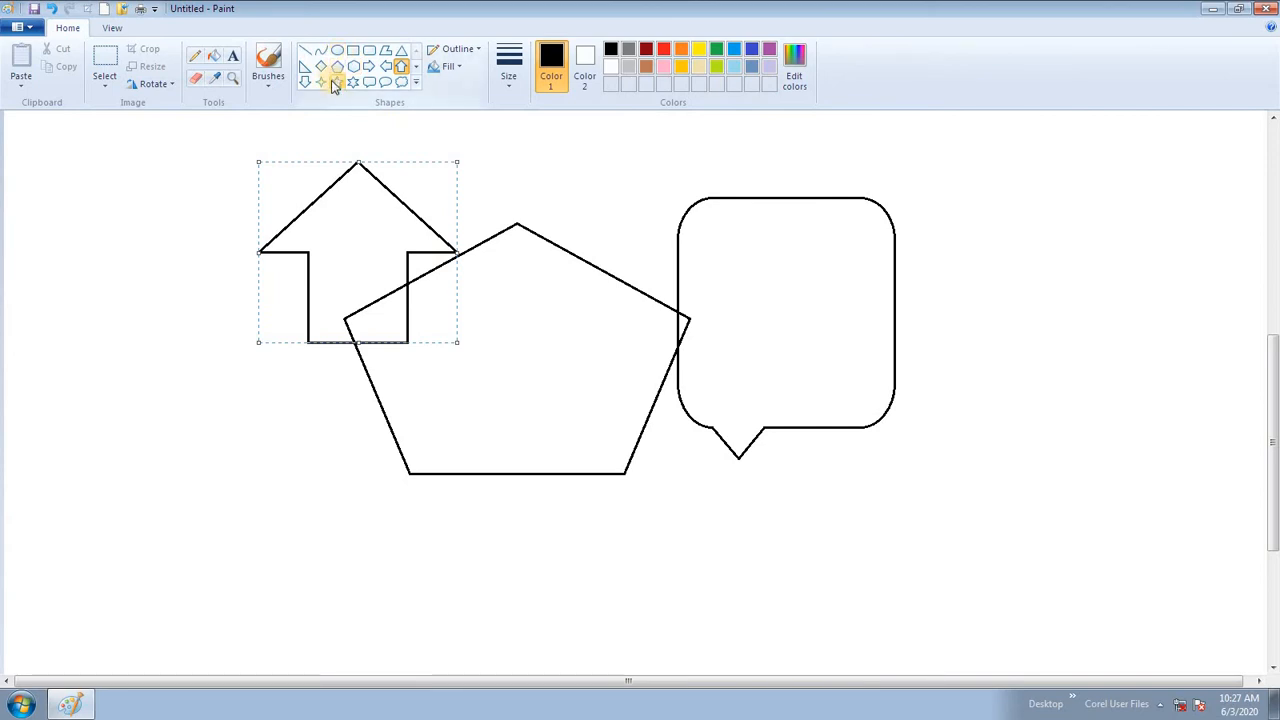
Step: Draw a small five-point star in the up arrow, a larger one in the pentagon and a down arrow in the callout
{"action": "left_click", "coordinate": [337, 82]}
{"action": "left_click_drag", "start_coordinate": [333, 206], "coordinate": [374, 266]}
{"action": "left_click_drag", "start_coordinate": [467, 301], "coordinate": [562, 400]}
{"action": "left_click", "coordinate": [305, 83]}
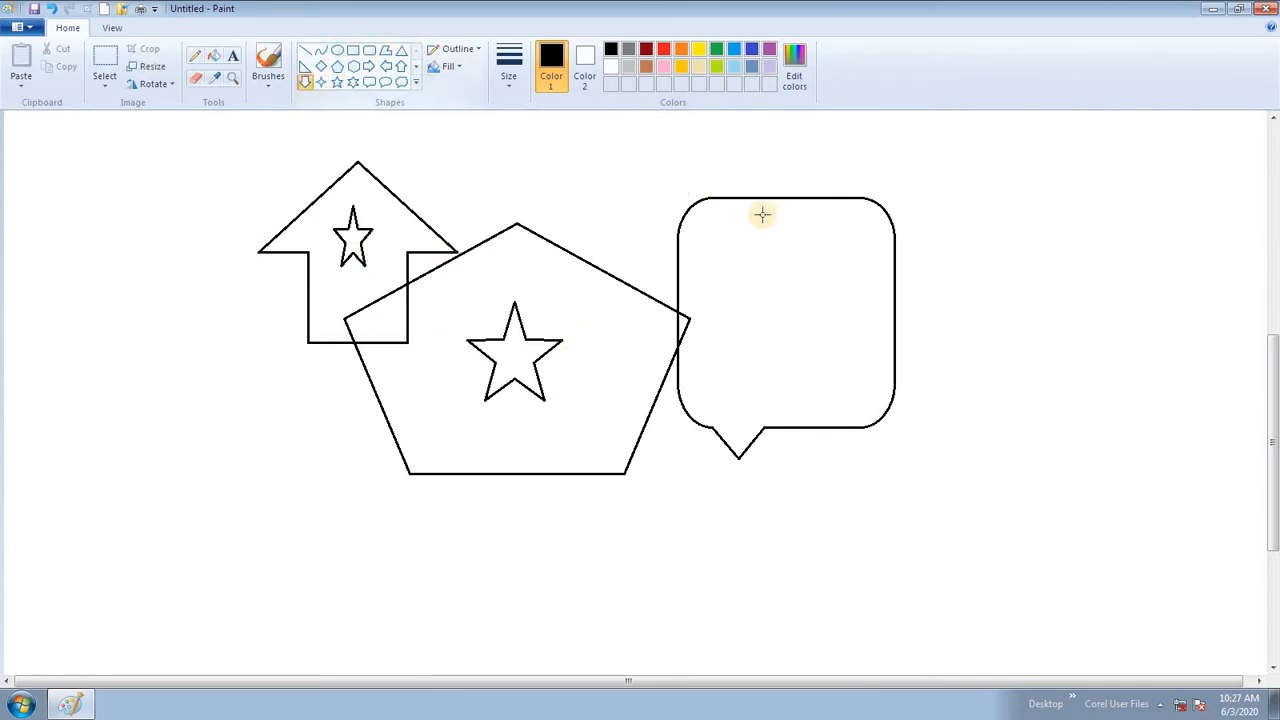
{"action": "left_click_drag", "start_coordinate": [767, 220], "coordinate": [842, 372]}
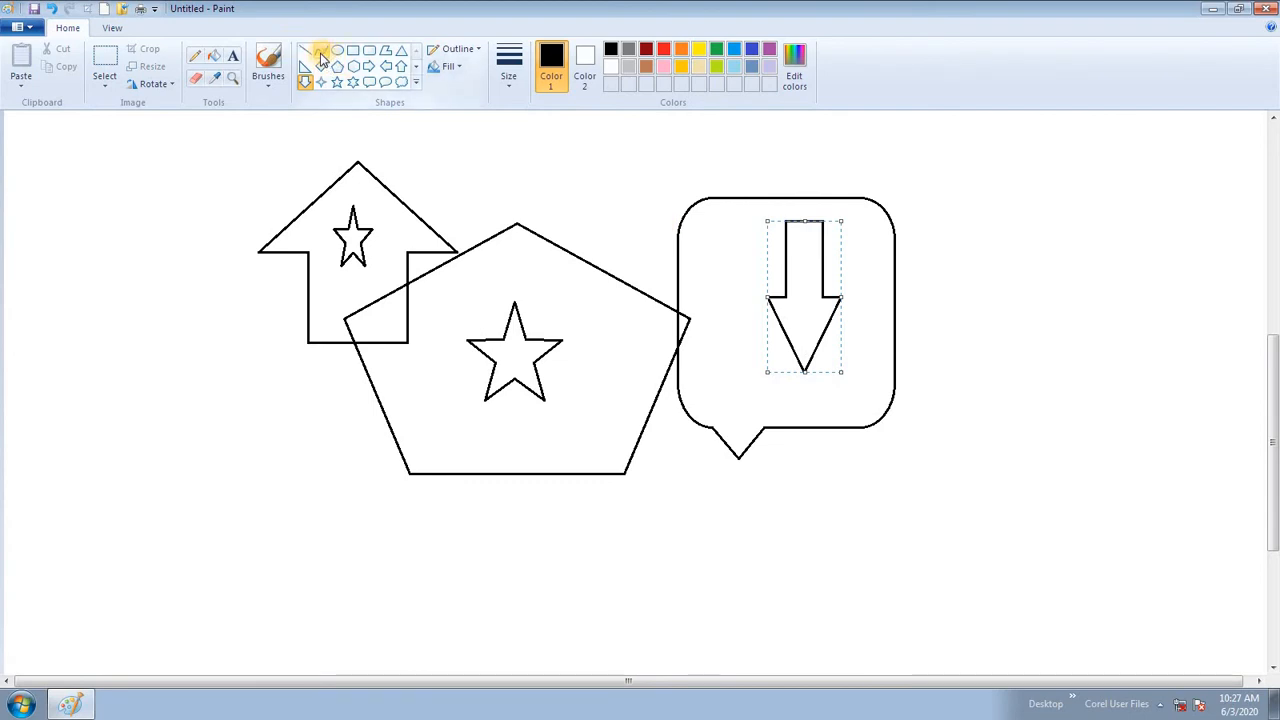
Step: Draw a wide lightning bolt to the lower left of the pentagon
{"action": "left_click", "coordinate": [417, 84]}
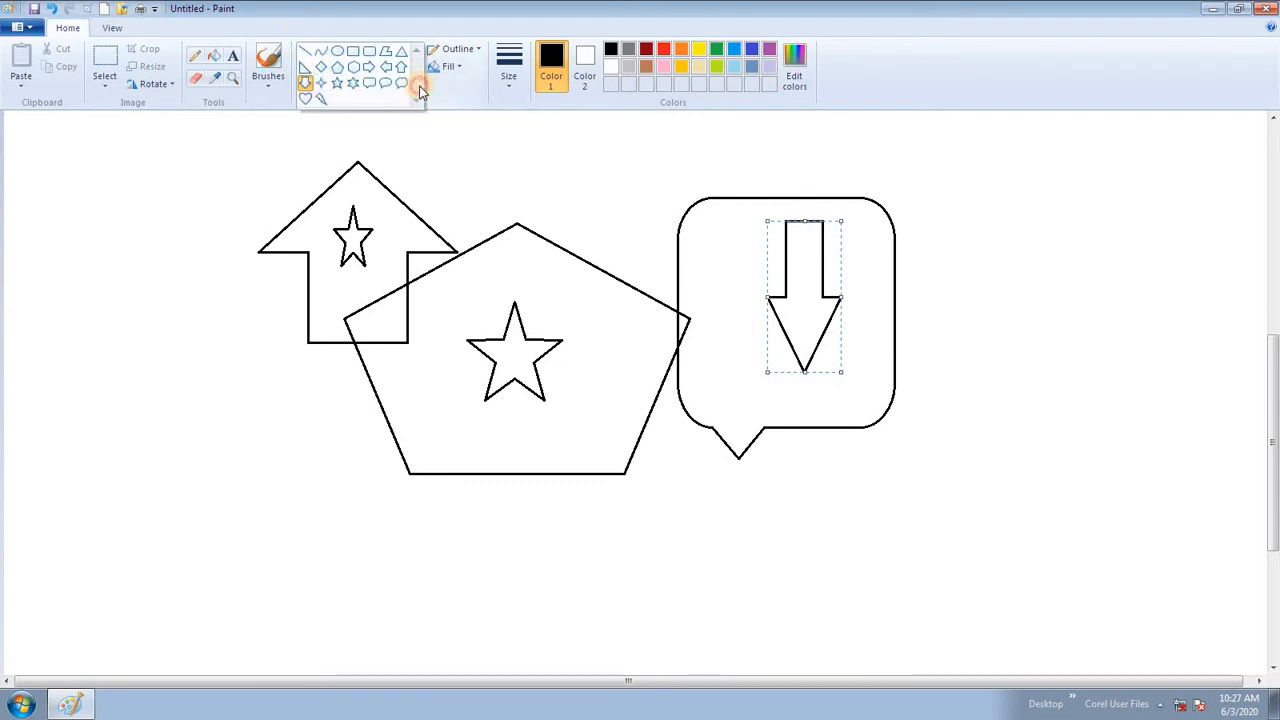
{"action": "left_click", "coordinate": [321, 101]}
{"action": "left_click_drag", "start_coordinate": [89, 388], "coordinate": [308, 485]}
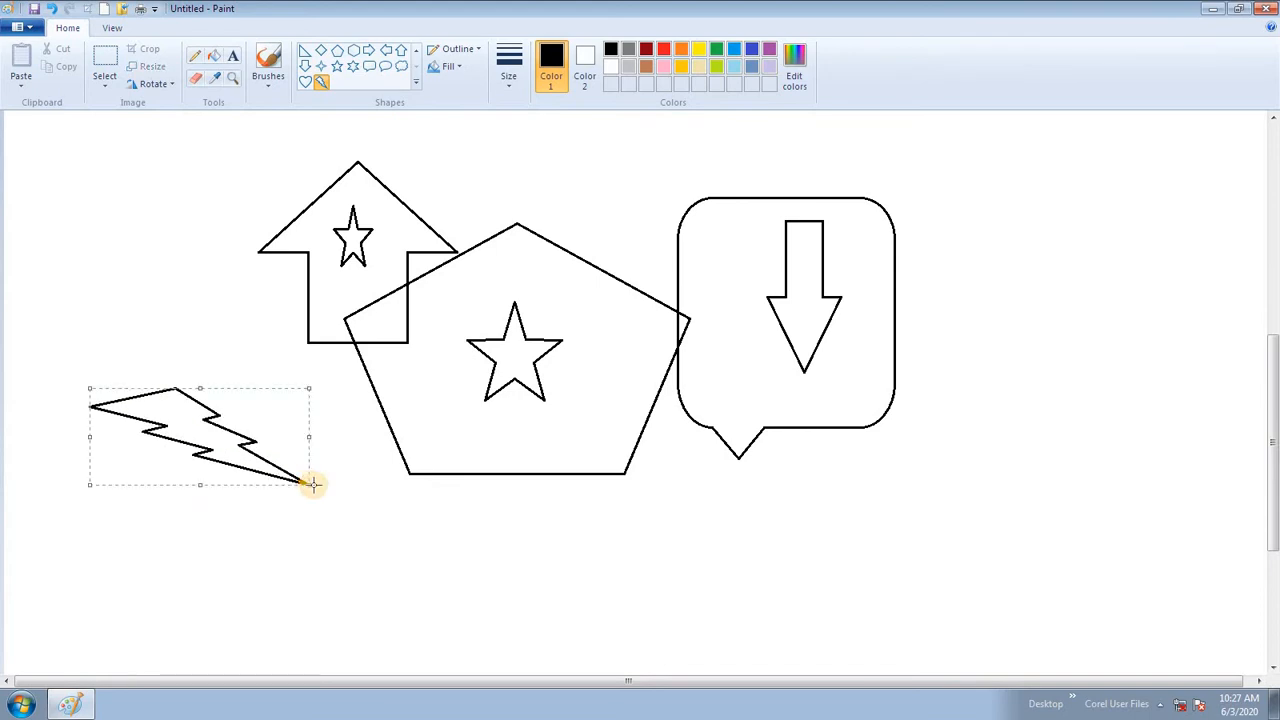
Step: Delete everything on the canvas and draw one large circle with a black outline left of its centre
{"action": "key", "text": "ctrl+a"}
{"action": "key", "text": "Delete"}
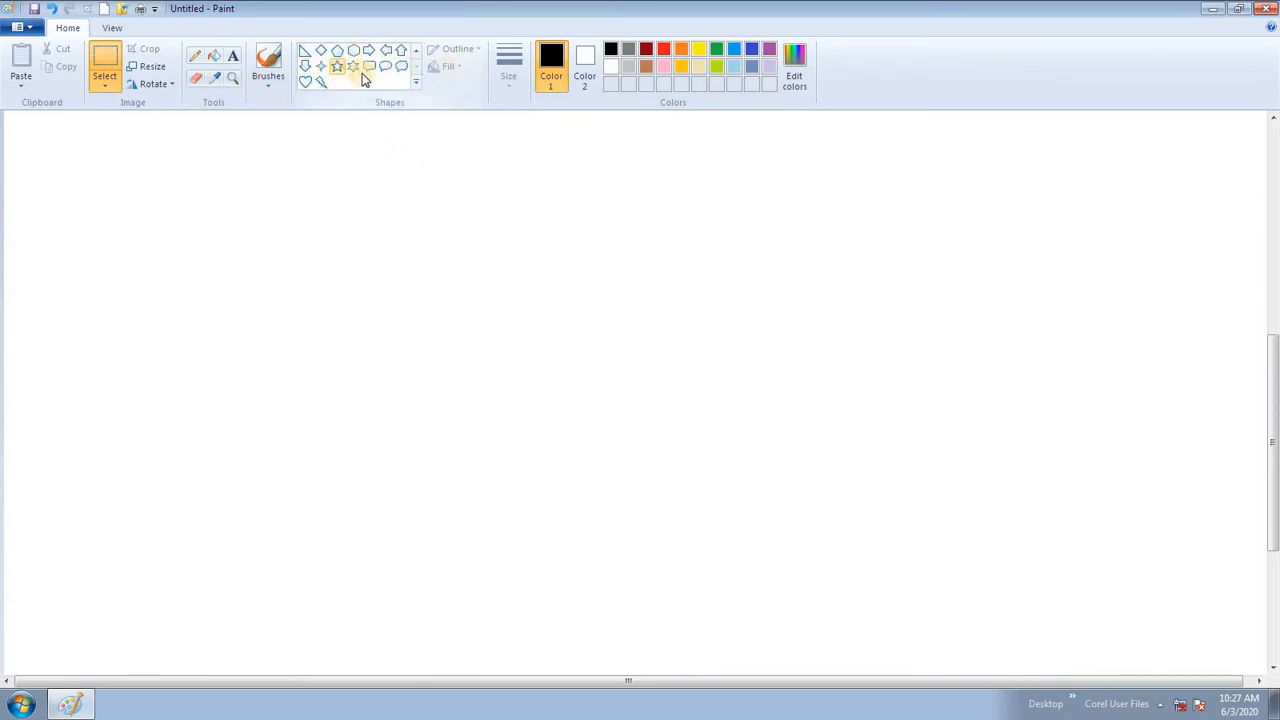
{"action": "left_click", "coordinate": [416, 82]}
{"action": "left_click", "coordinate": [339, 49]}
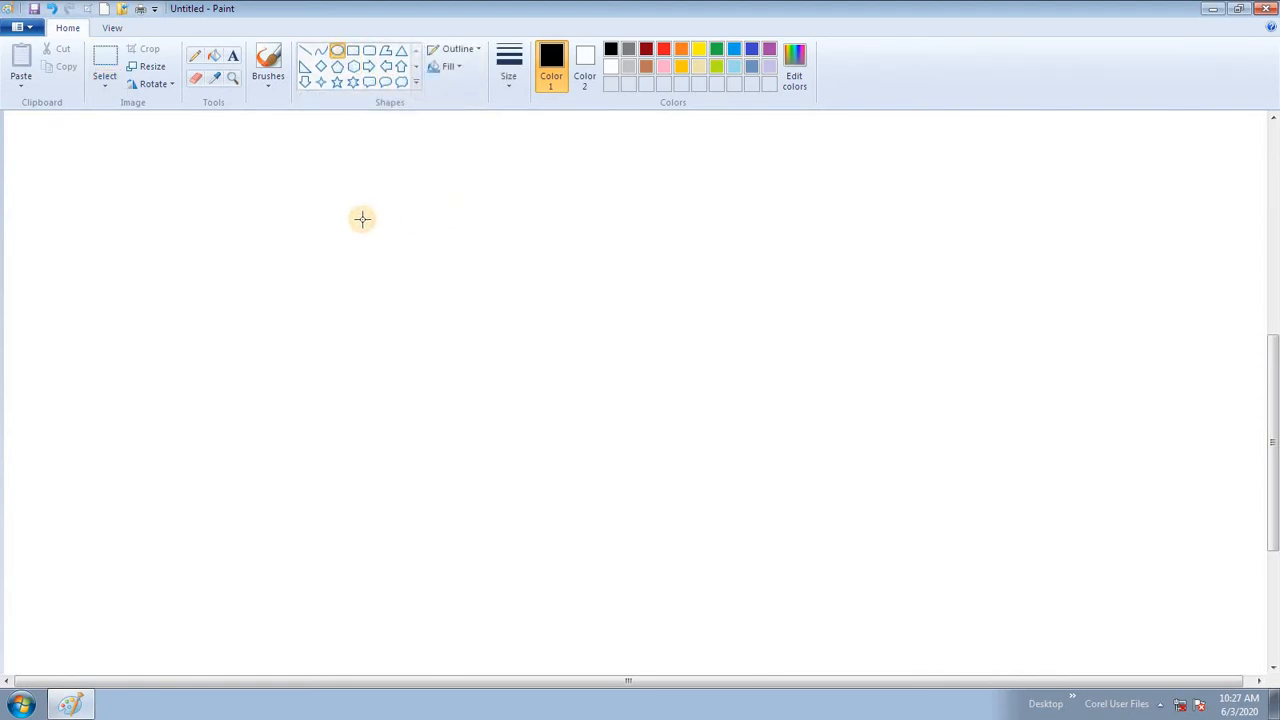
{"action": "left_click_drag", "start_coordinate": [362, 219], "coordinate": [561, 418]}
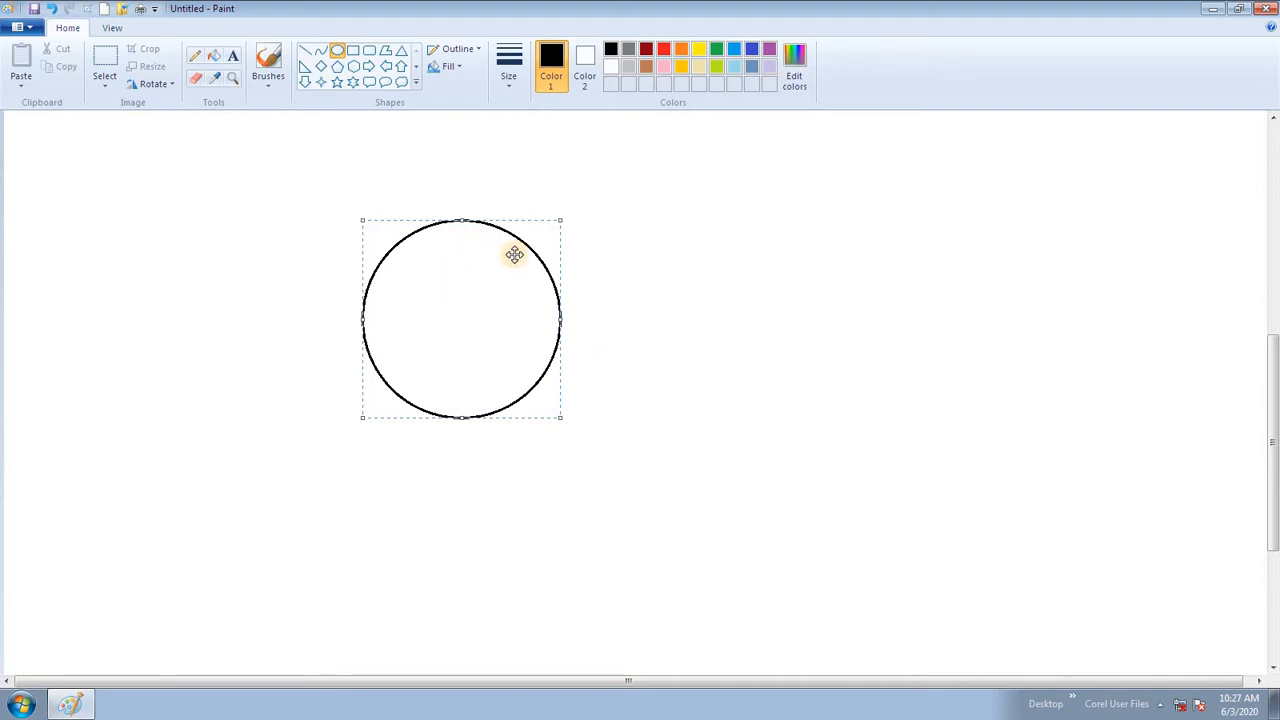
Step: Give the circle an Oil shape fill and set Color 2 to light yellow as its fill colour
{"action": "left_click", "coordinate": [445, 70]}
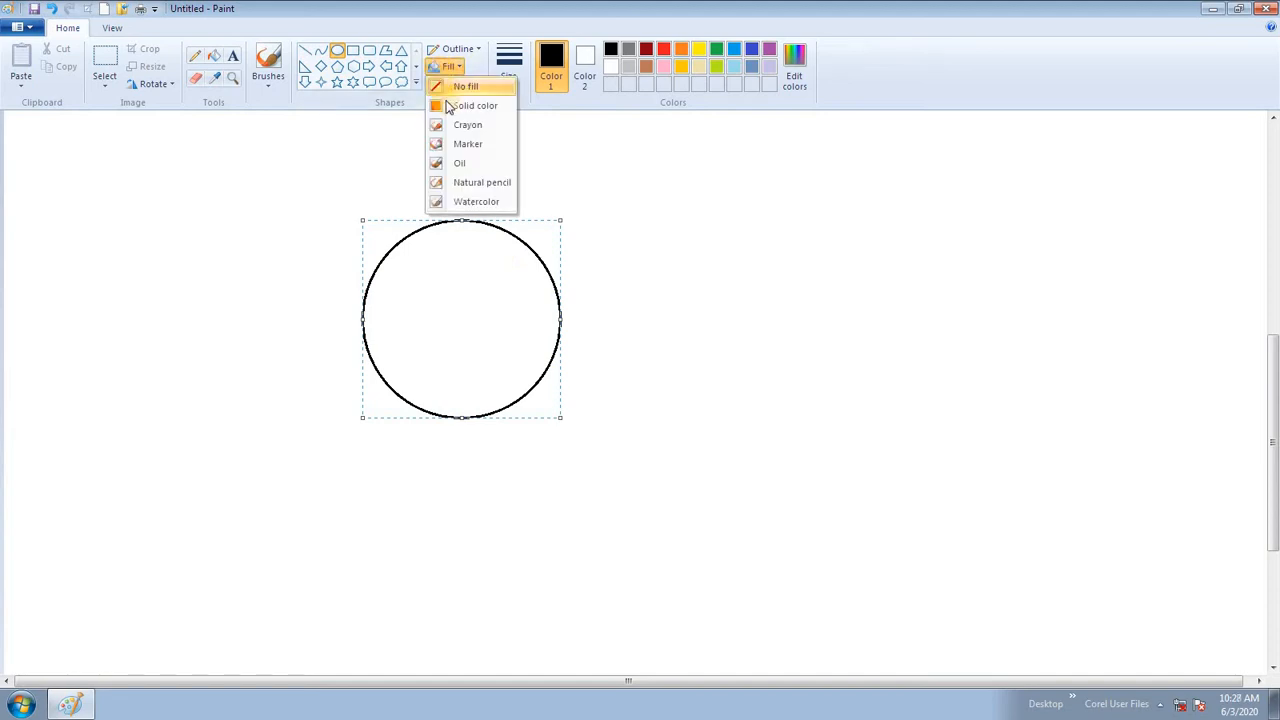
{"action": "left_click", "coordinate": [467, 165]}
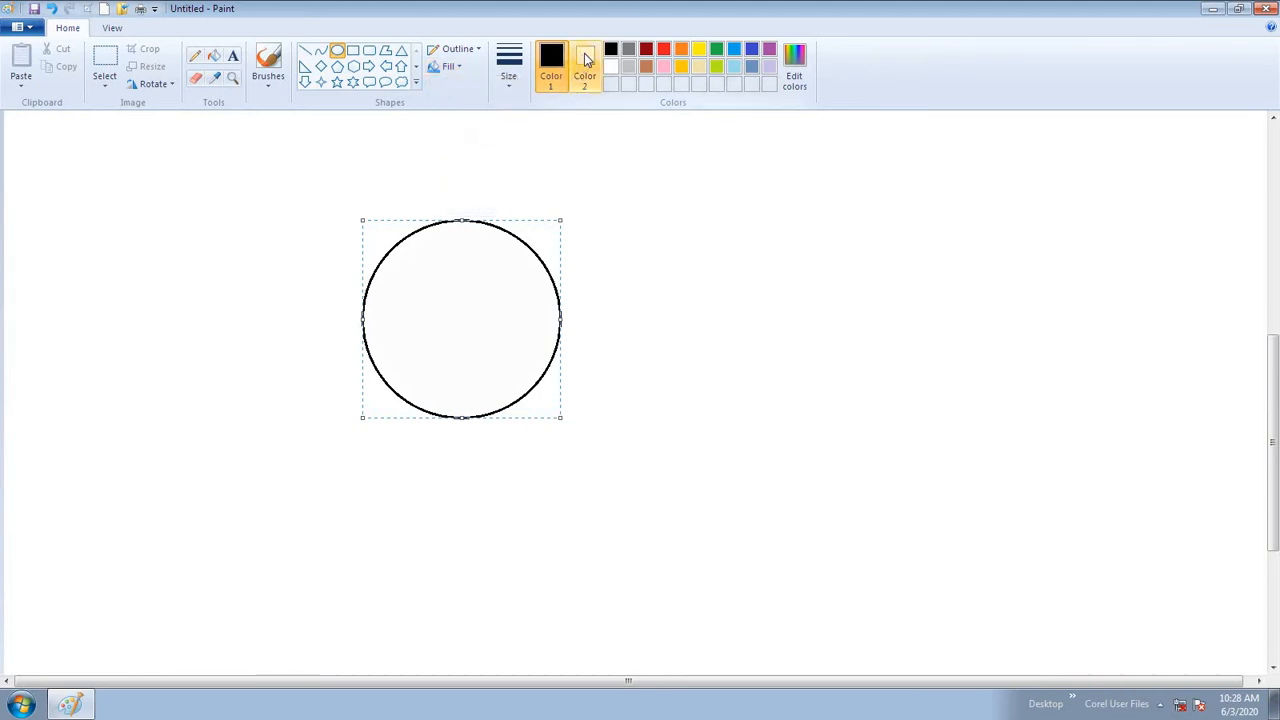
{"action": "left_click", "coordinate": [587, 60]}
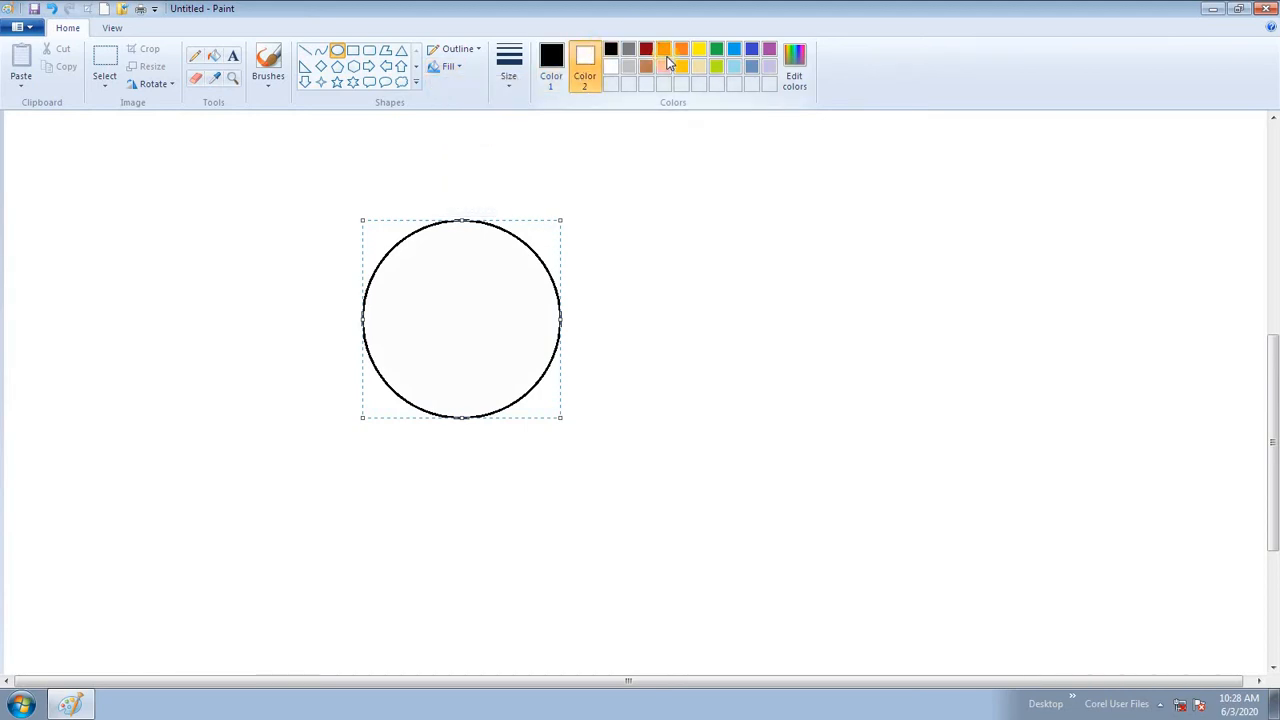
{"action": "left_click", "coordinate": [666, 50]}
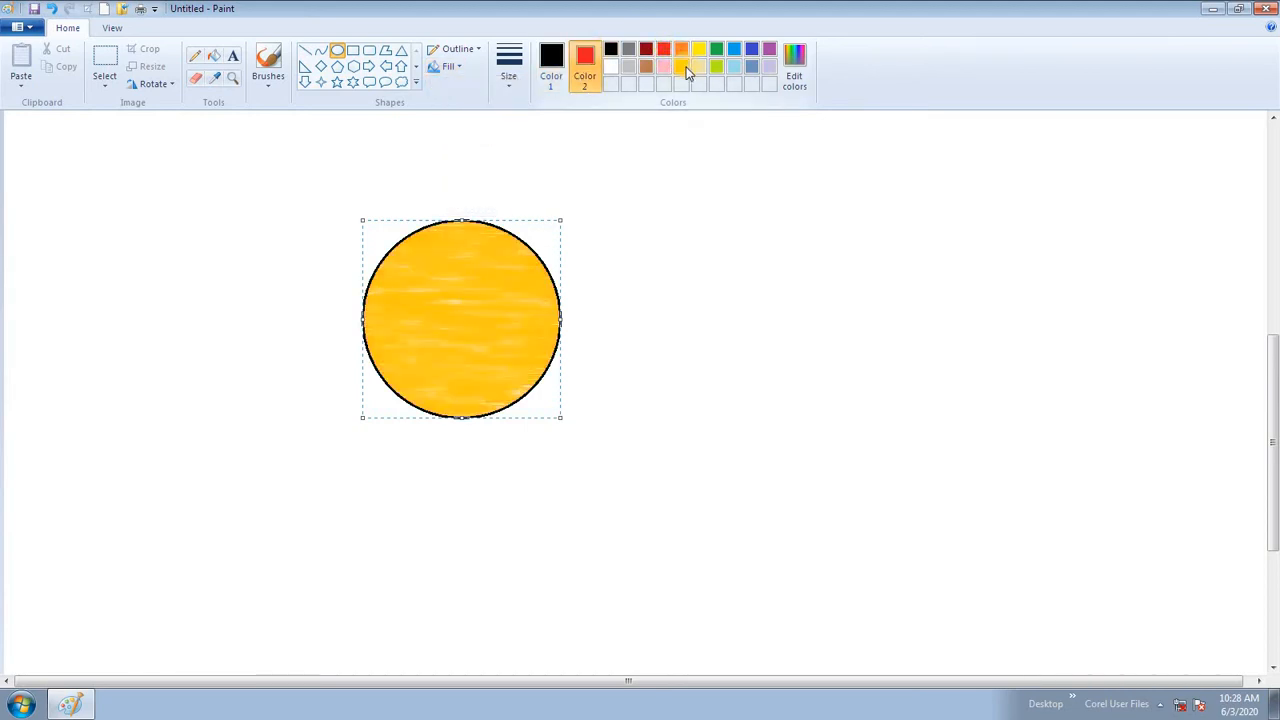
{"action": "left_click", "coordinate": [700, 65]}
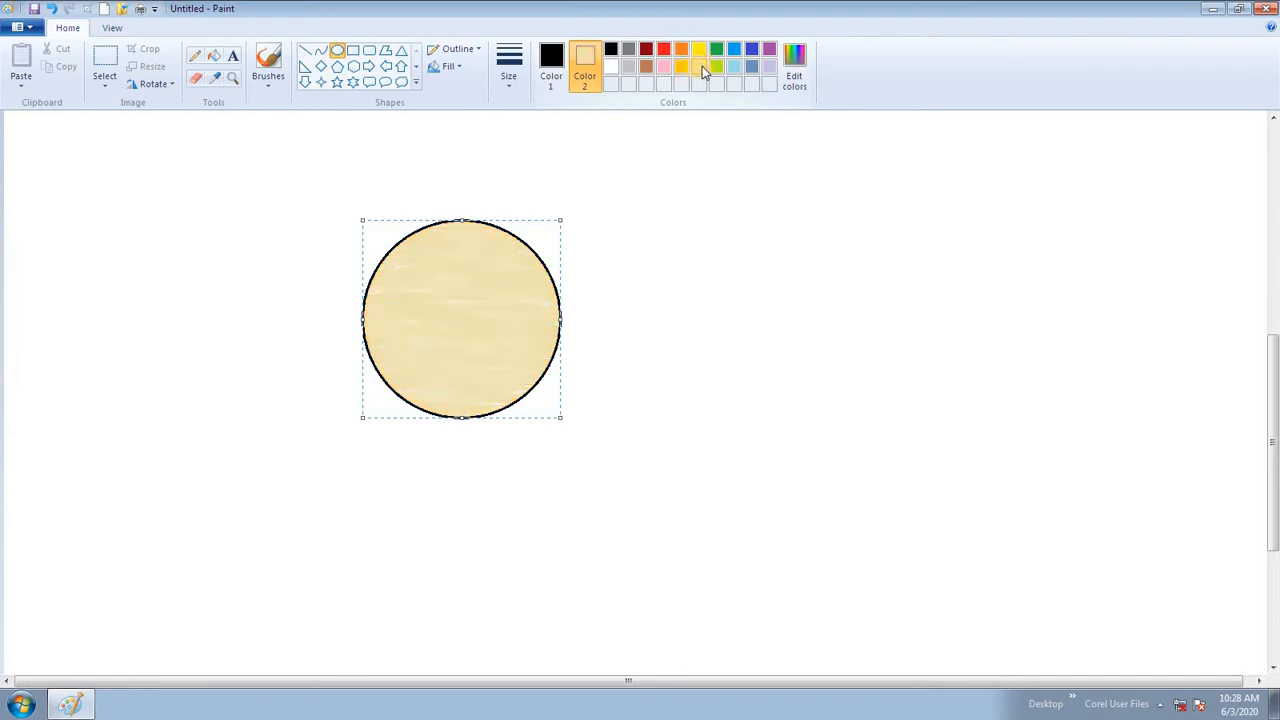
Step: Change the circle's fill colour to light turquoise and keep its Oil shape fill
{"action": "left_click", "coordinate": [732, 66]}
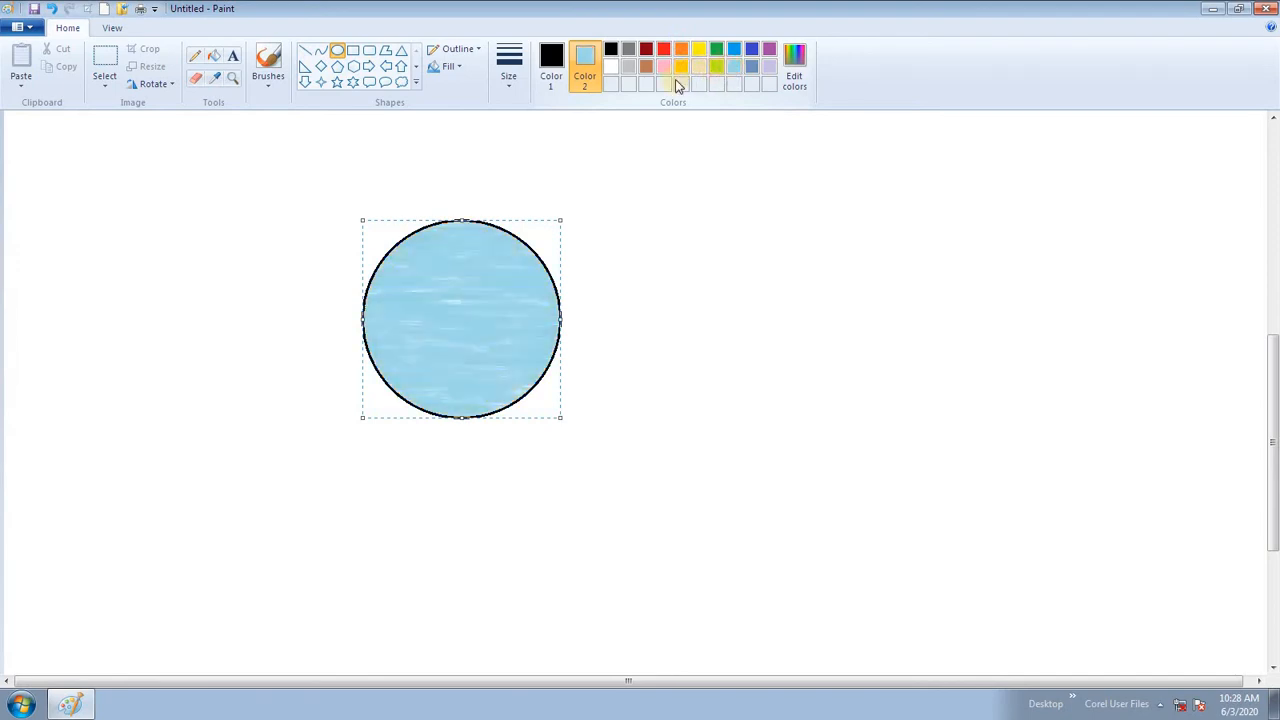
{"action": "left_click", "coordinate": [446, 67]}
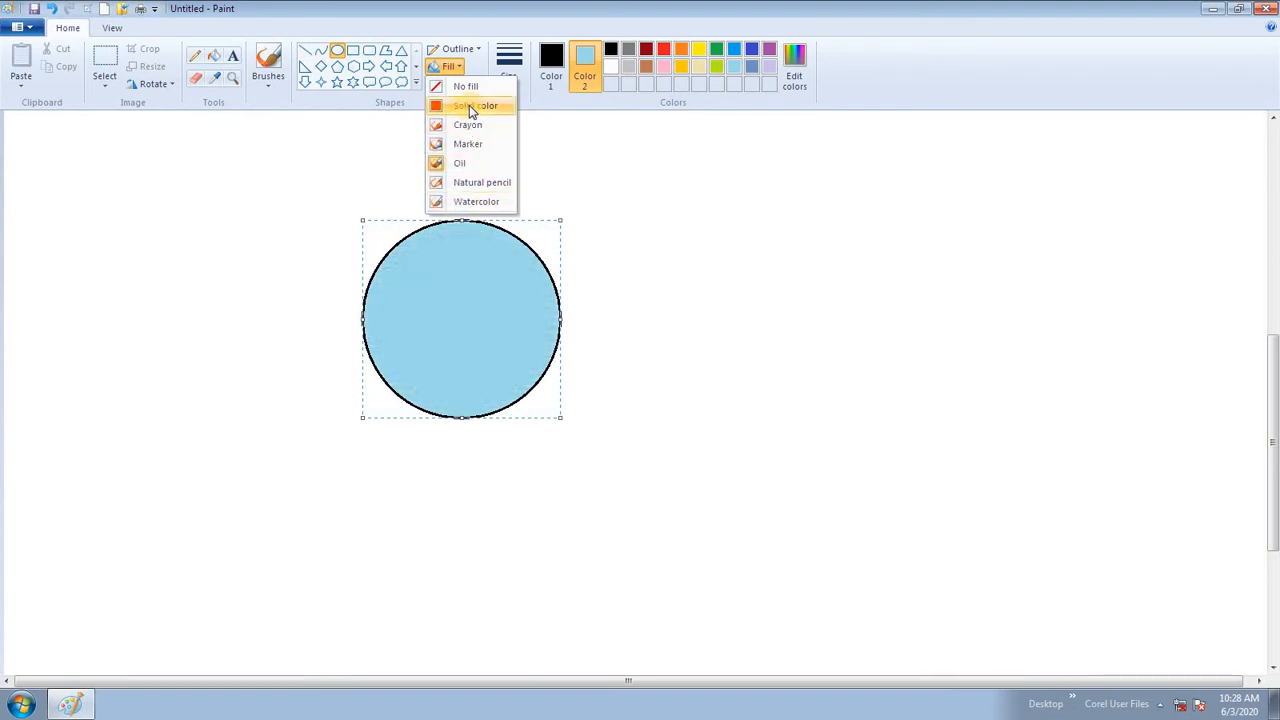
{"action": "left_click", "coordinate": [462, 165]}
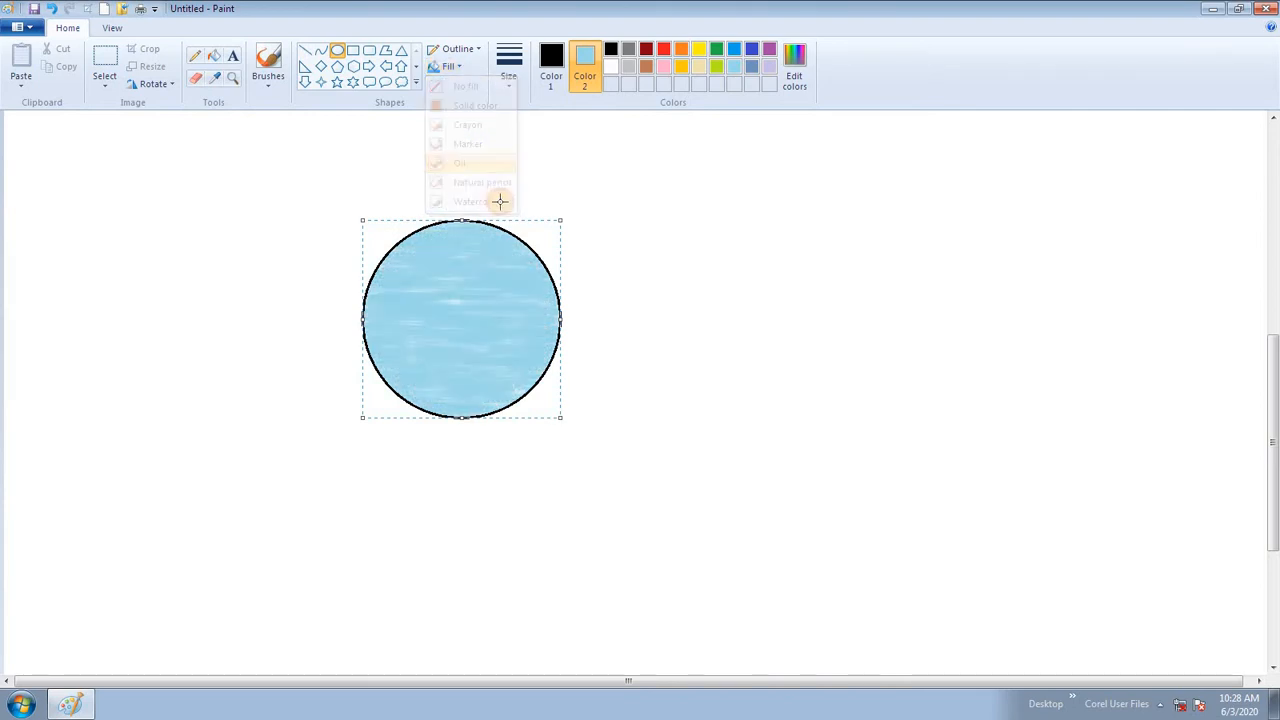
Step: Draw a wide lime oil-filled rectangle to the right of the circle and a tall turquoise one overlapping its left end
{"action": "left_click", "coordinate": [355, 54]}
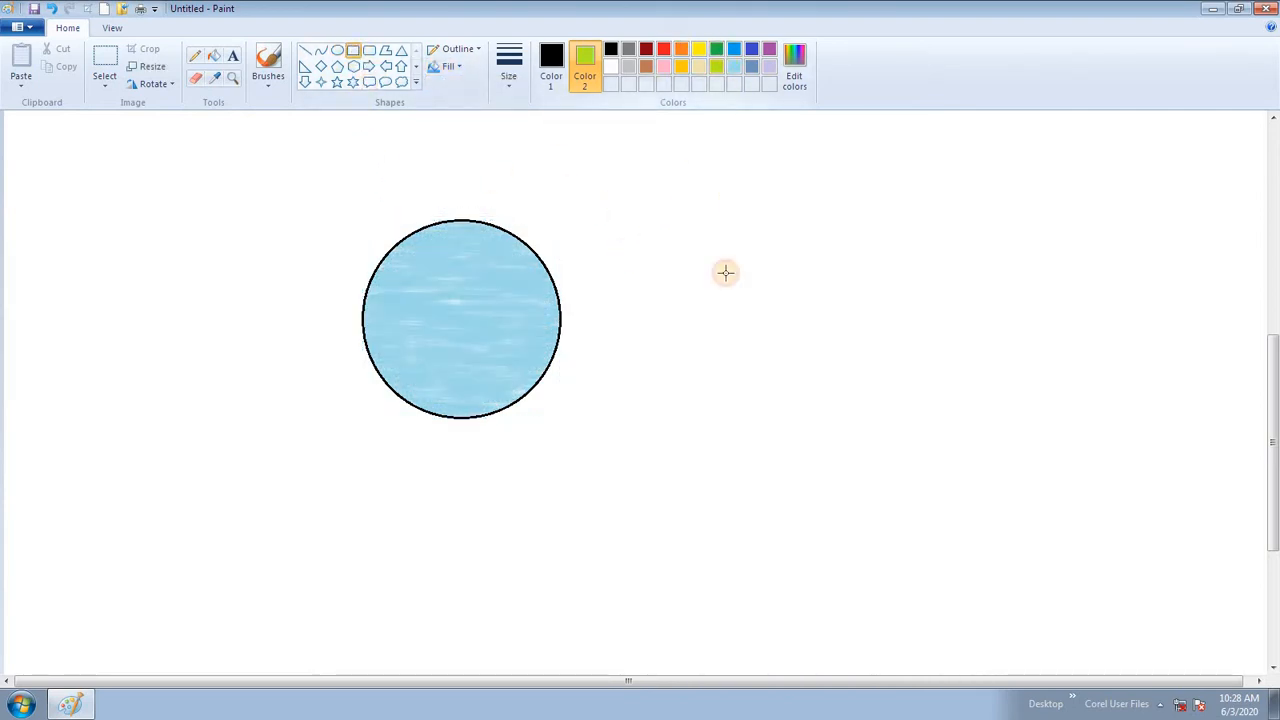
{"action": "left_click_drag", "start_coordinate": [689, 242], "coordinate": [965, 394]}
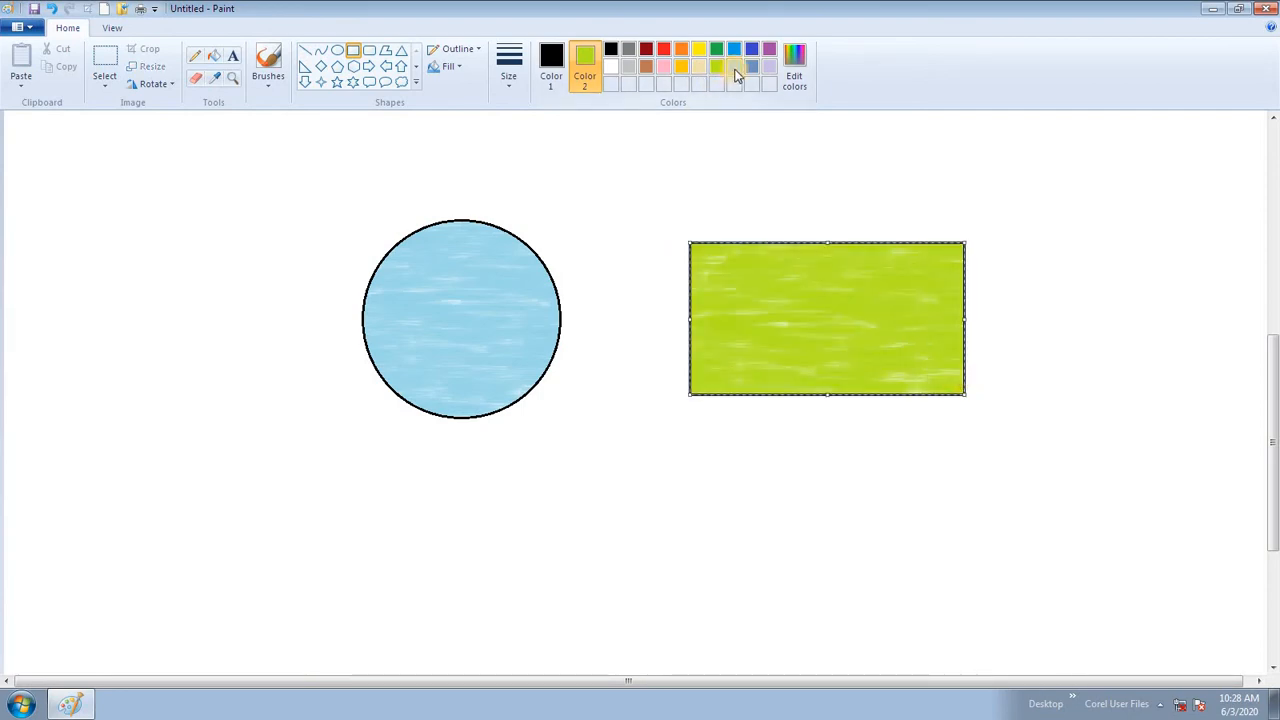
{"action": "left_click", "coordinate": [735, 70]}
{"action": "left_click", "coordinate": [1009, 170]}
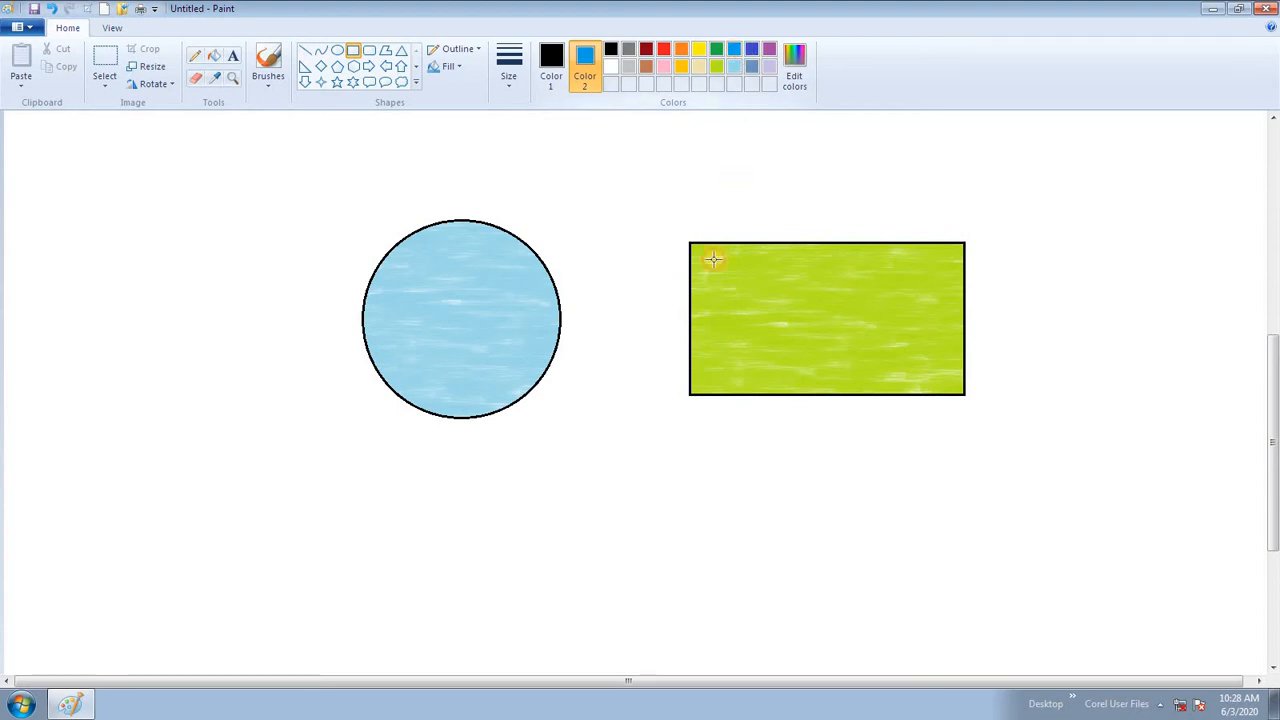
{"action": "left_click_drag", "start_coordinate": [610, 198], "coordinate": [754, 448]}
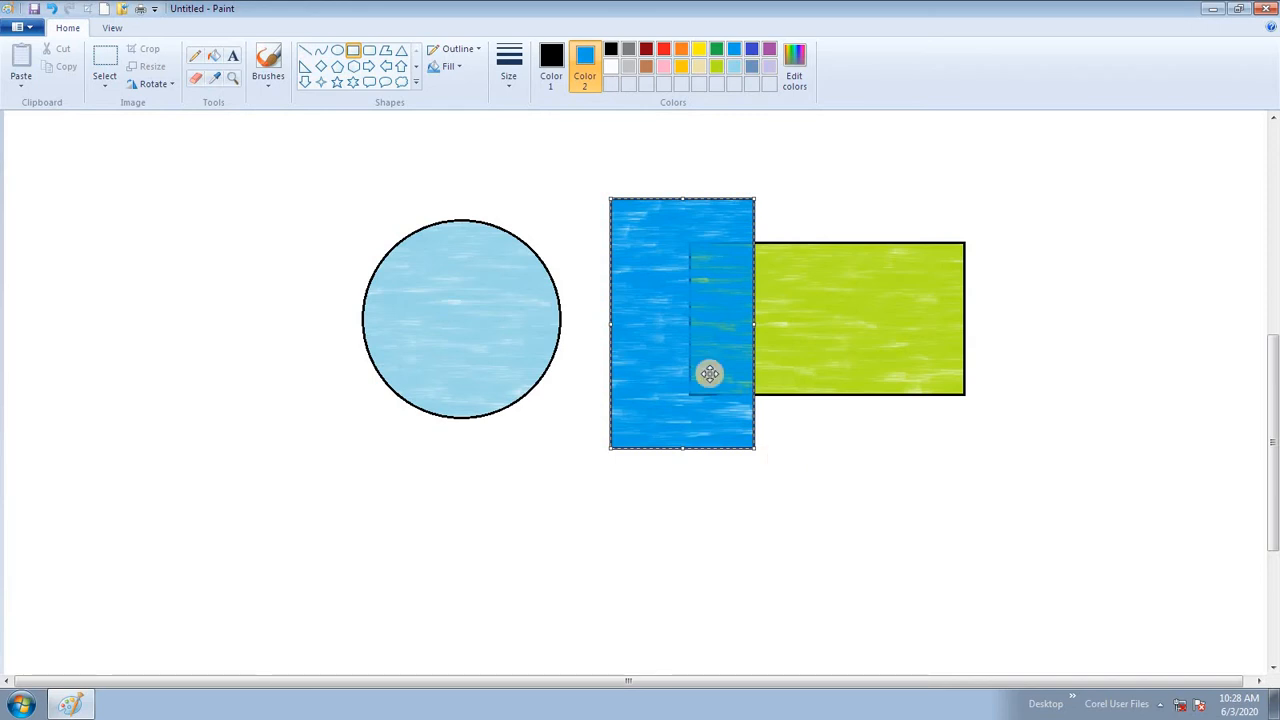
Step: Set the tall rectangle to No fill, reset Color 2 to white and make Color 1 the active colour
{"action": "left_click", "coordinate": [455, 73]}
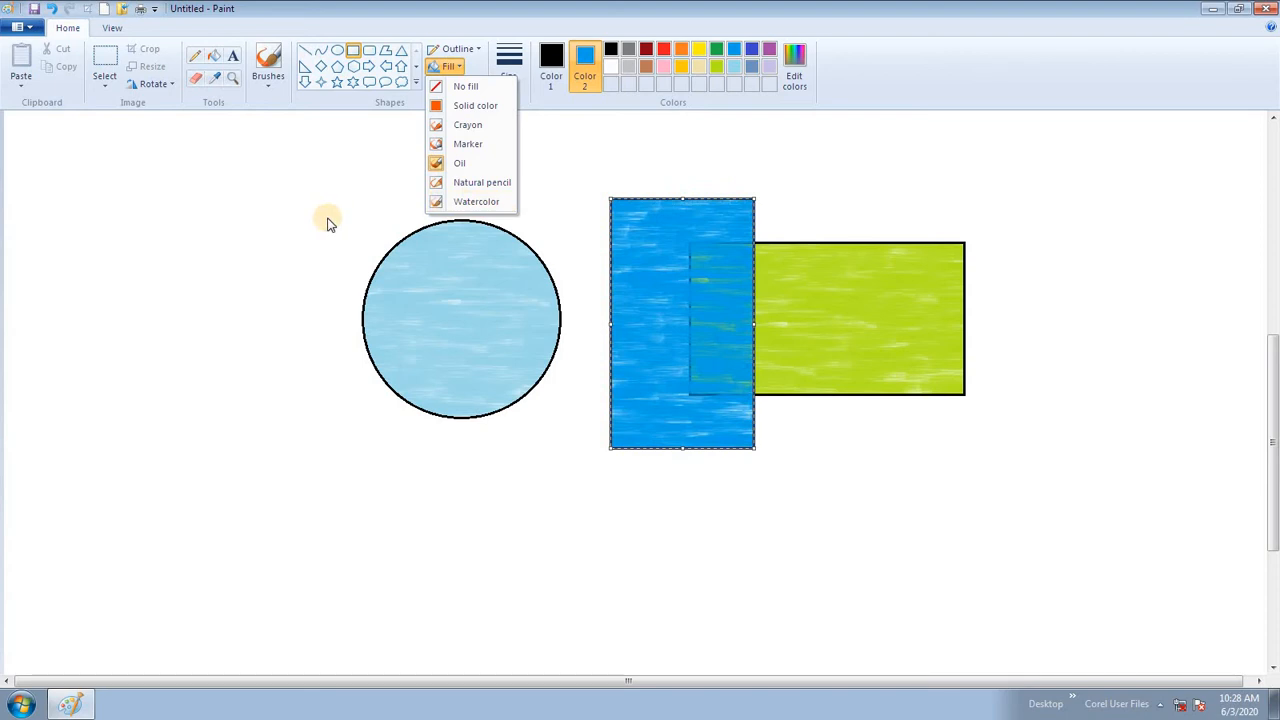
{"action": "left_click", "coordinate": [450, 88]}
{"action": "left_click", "coordinate": [611, 67]}
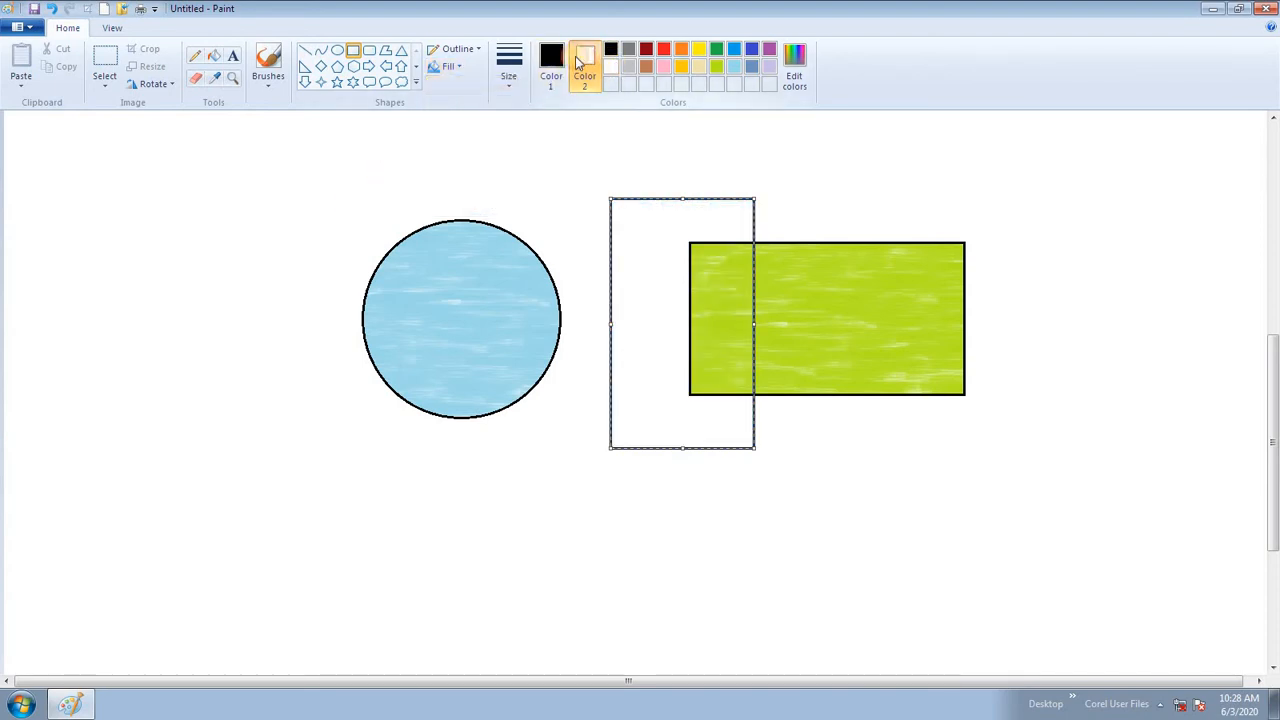
{"action": "left_click", "coordinate": [551, 70]}
{"action": "left_click", "coordinate": [530, 176]}
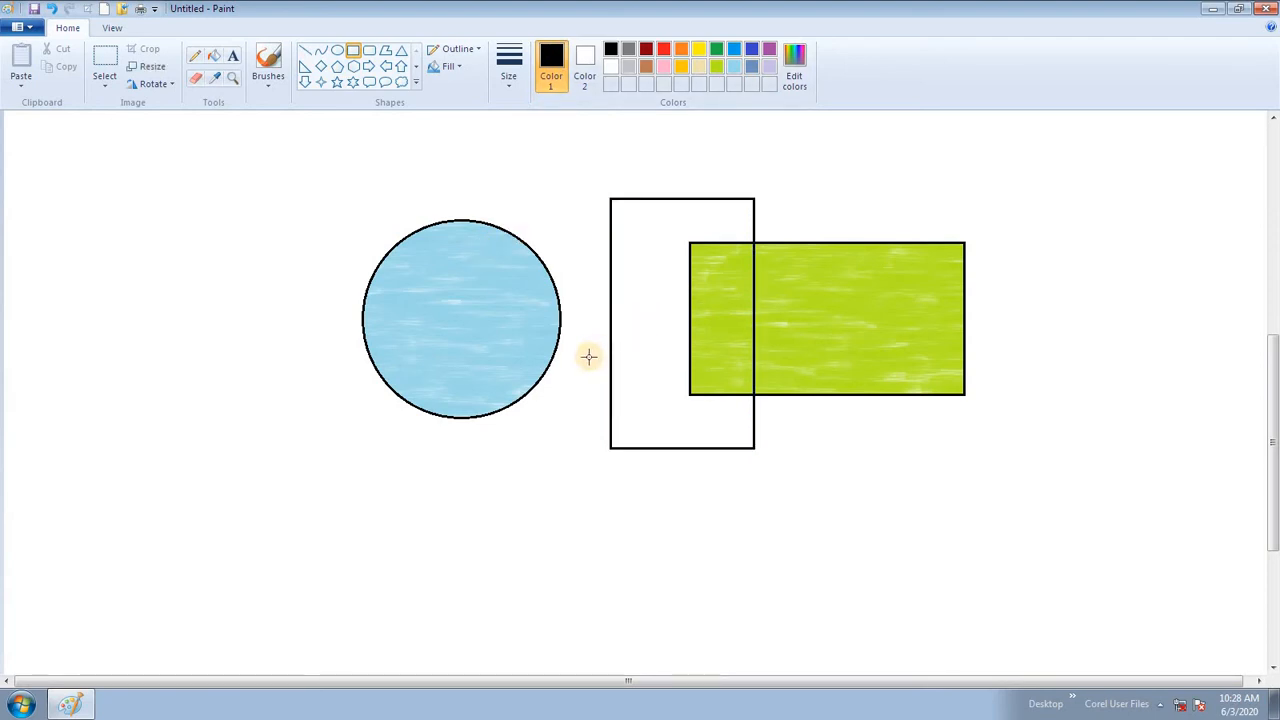
Step: Select the circle and both rectangles together and delete them
{"action": "left_click", "coordinate": [104, 60]}
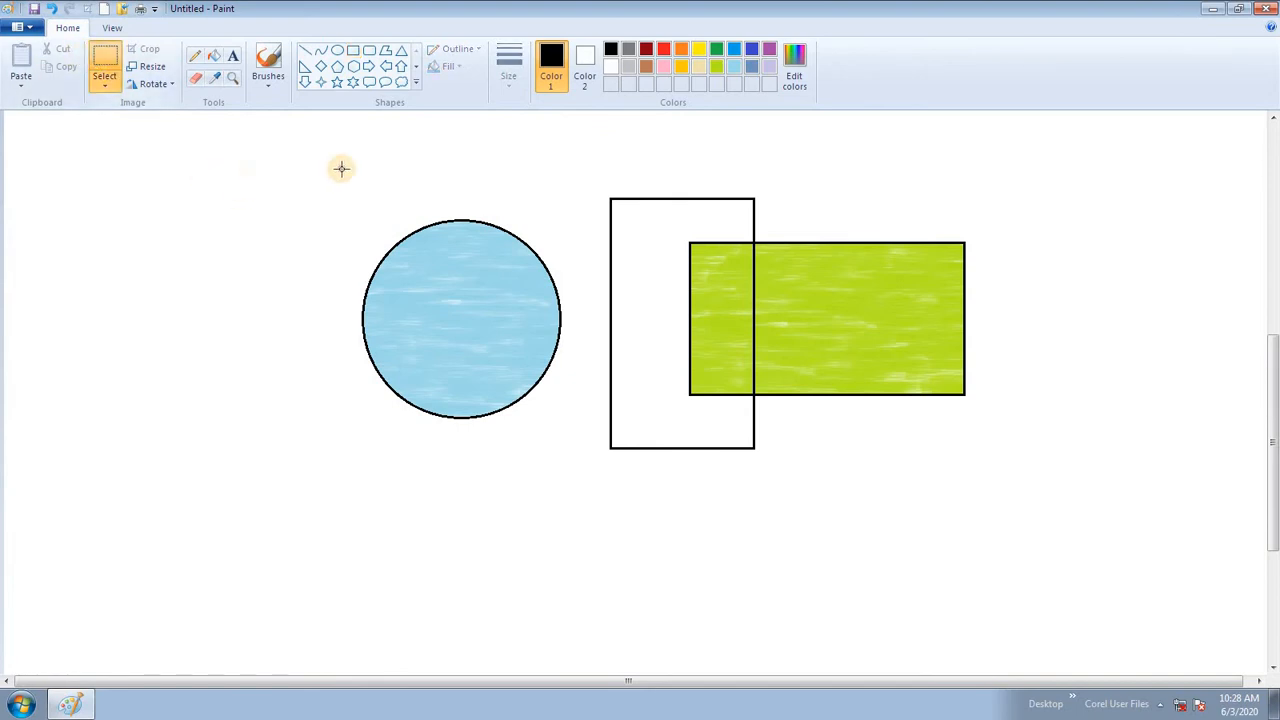
{"action": "left_click_drag", "start_coordinate": [323, 167], "coordinate": [1038, 535]}
{"action": "key", "text": "Delete"}
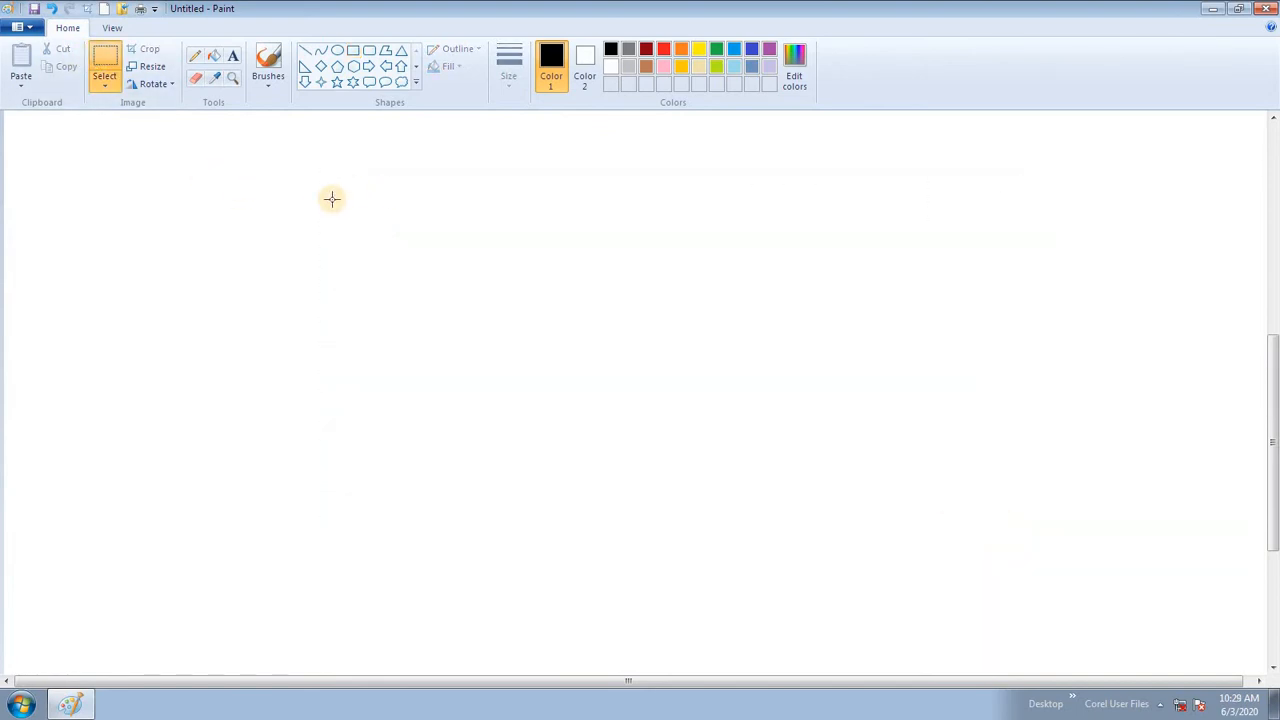
Step: Paint a thick black S-shaped stroke in the middle of the canvas with the standard round brush
{"action": "left_click", "coordinate": [275, 80]}
{"action": "left_click", "coordinate": [267, 112]}
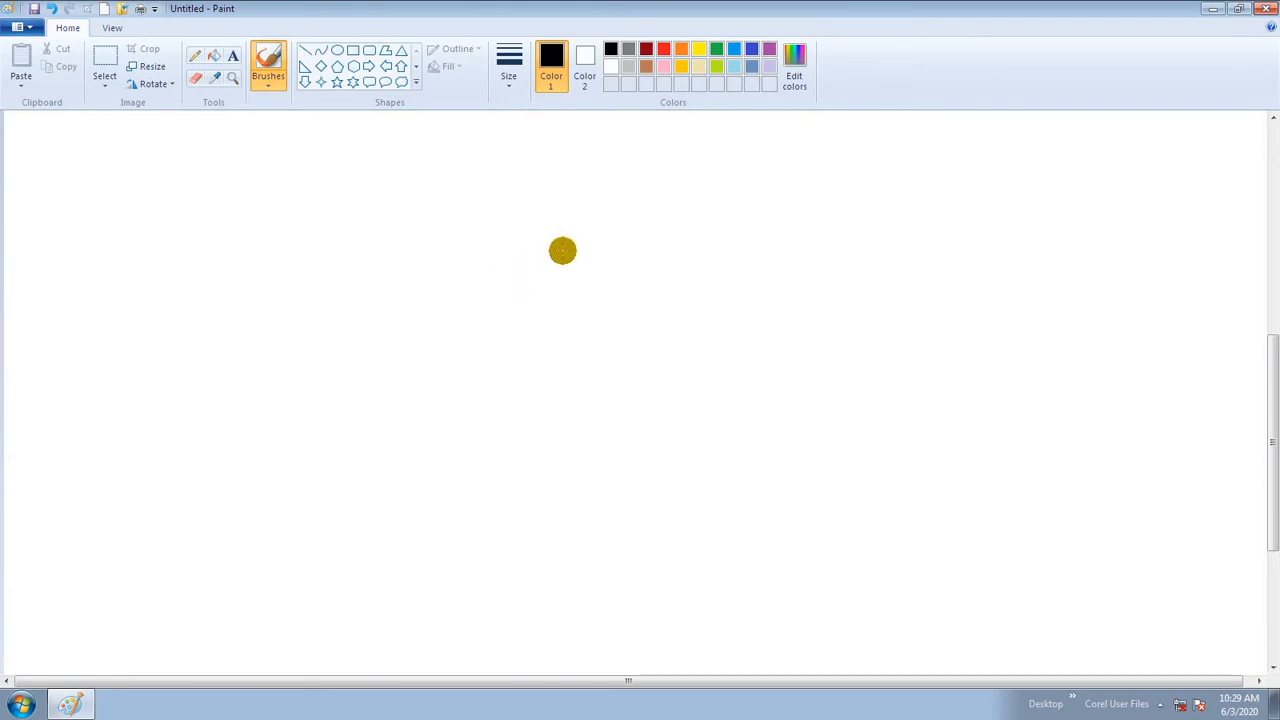
{"action": "left_click", "coordinate": [583, 238]}
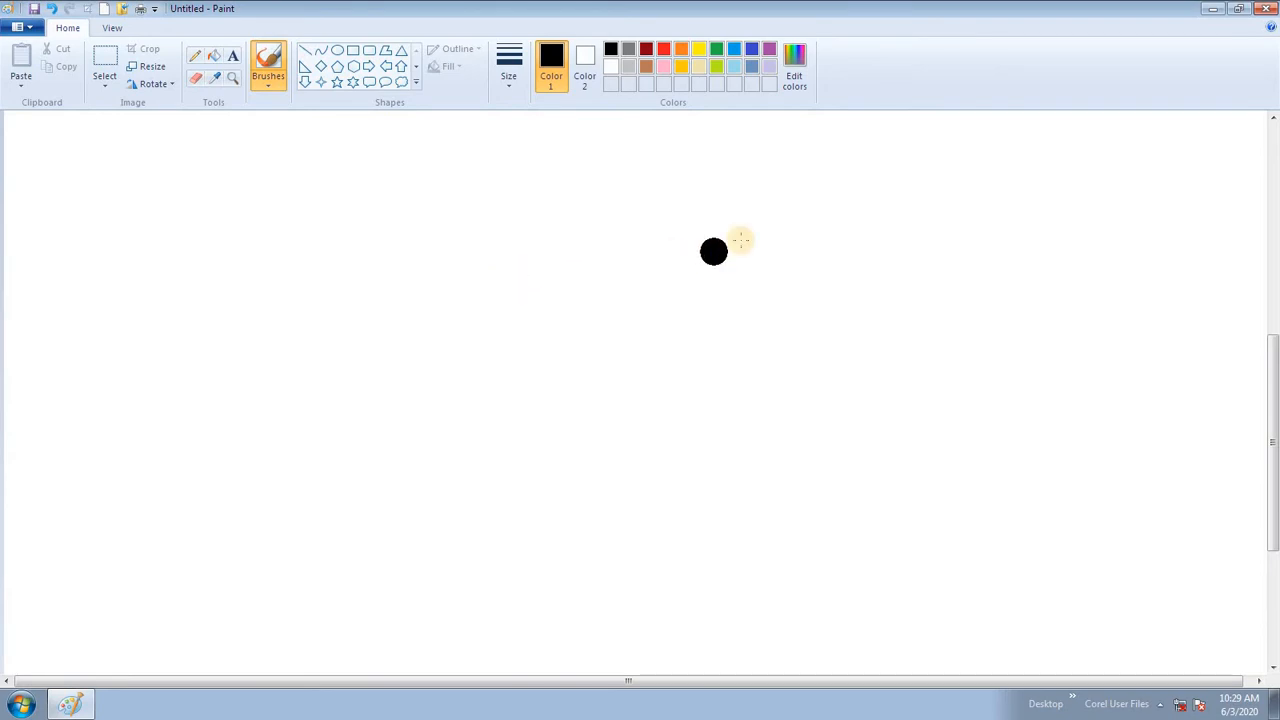
{"action": "mouse_move", "coordinate": [728, 210]}
{"action": "left_mouse_down"}
{"action": "mouse_move", "coordinate": [627, 210]}
{"action": "mouse_move", "coordinate": [566, 394]}
{"action": "mouse_move", "coordinate": [490, 400]}
{"action": "left_mouse_up"}
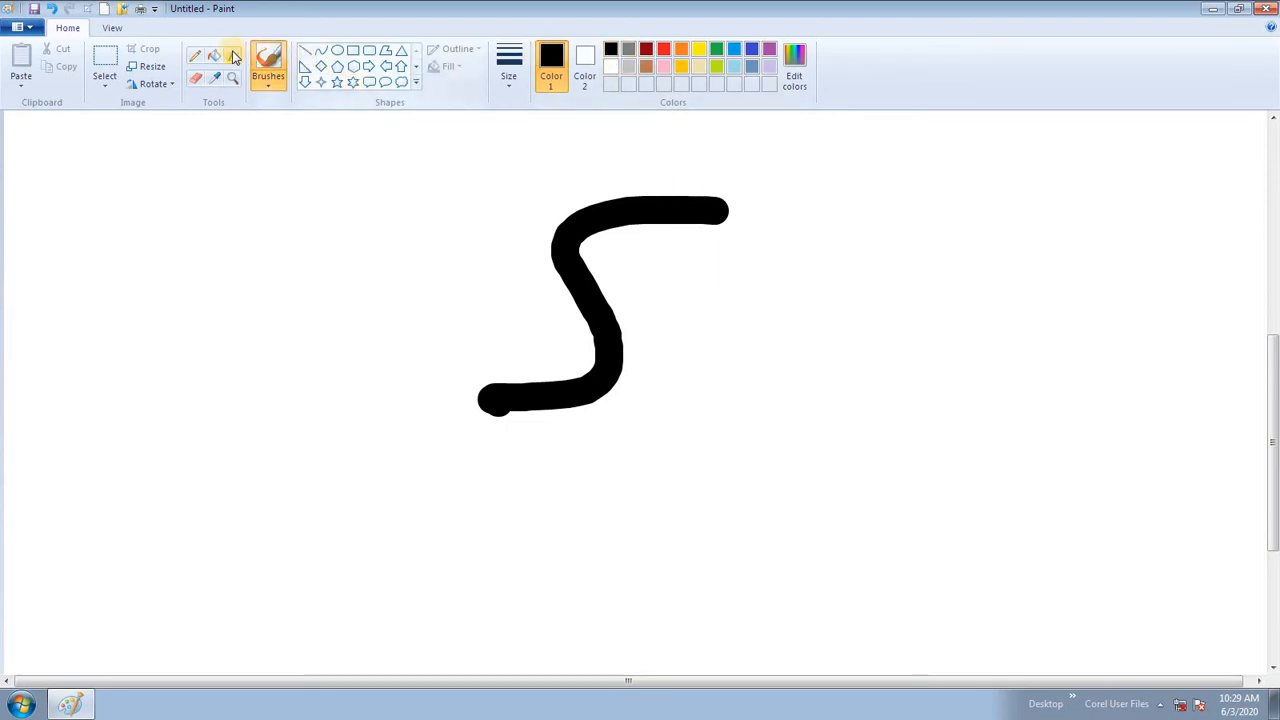
Step: Recolour the black S-shaped stroke lime with the Fill with color tool
{"action": "left_click", "coordinate": [218, 58]}
{"action": "left_click", "coordinate": [716, 66]}
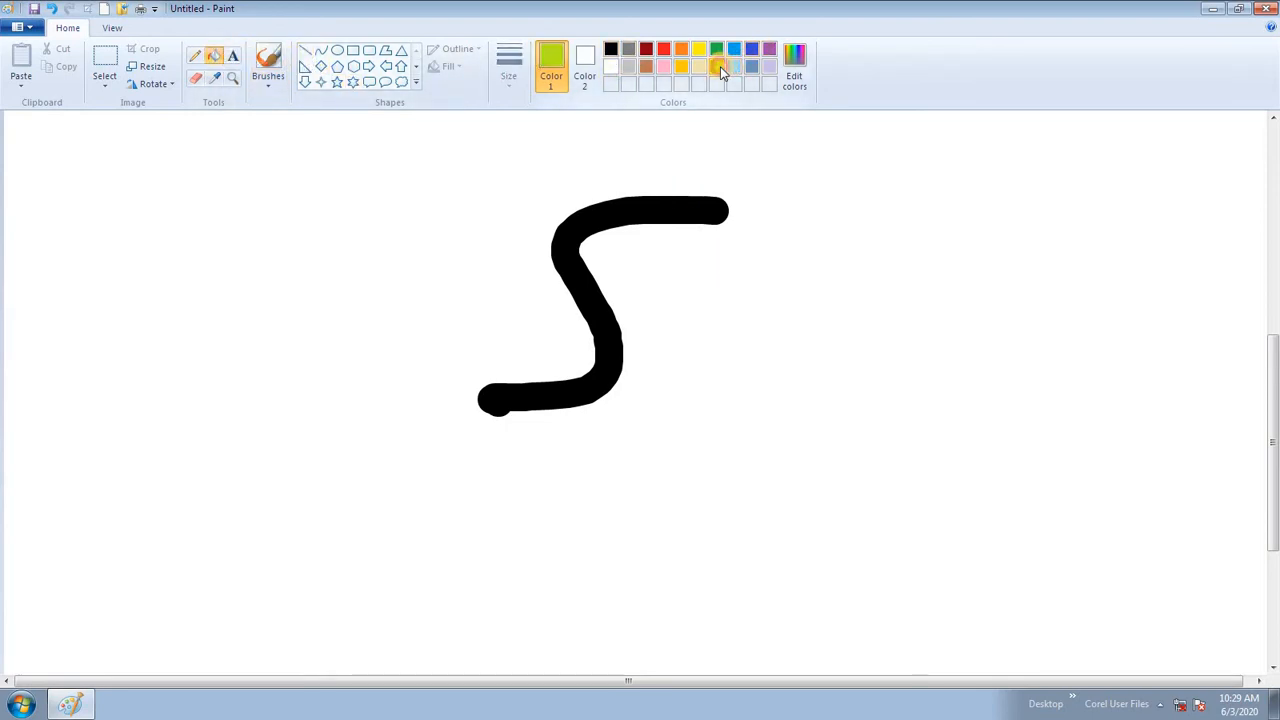
{"action": "left_click", "coordinate": [692, 205]}
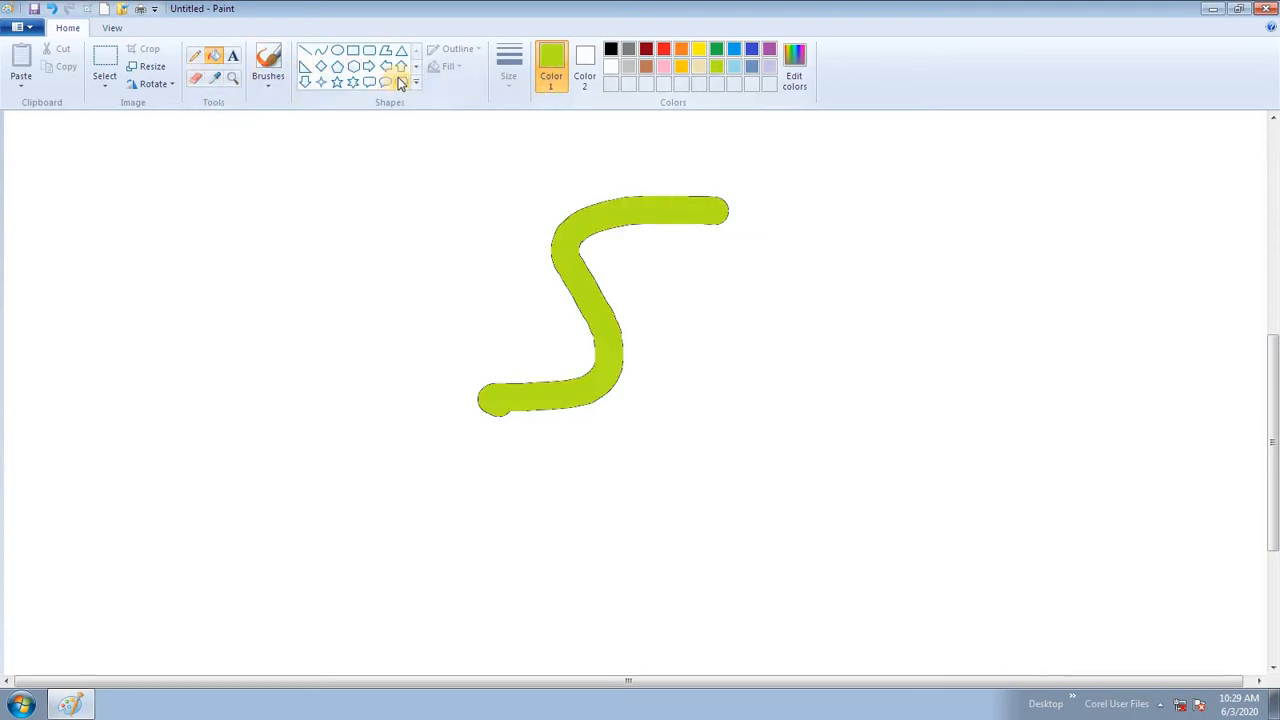
Step: Paint three yellow round-brush strokes: a zigzag right of the S, a wave left of it and a short slanted one between
{"action": "left_click", "coordinate": [268, 80]}
{"action": "left_click", "coordinate": [267, 110]}
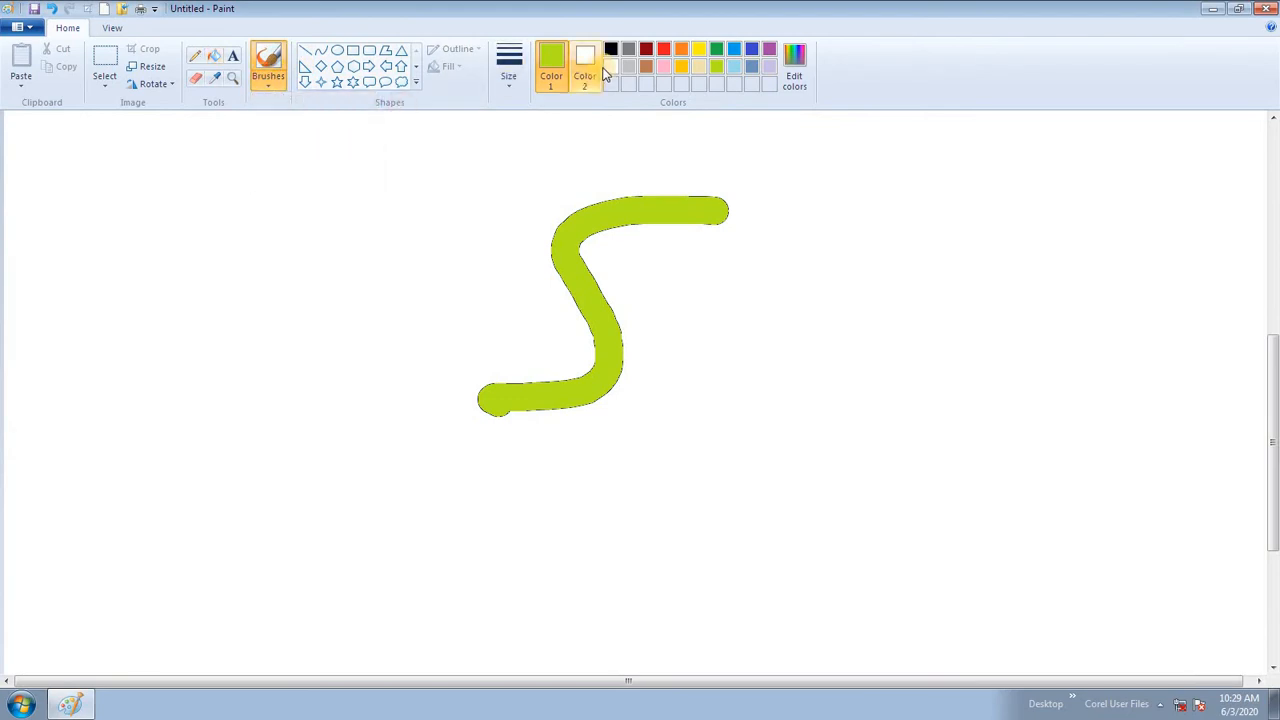
{"action": "left_click", "coordinate": [698, 48]}
{"action": "mouse_move", "coordinate": [1014, 213]}
{"action": "left_mouse_down"}
{"action": "mouse_move", "coordinate": [780, 340]}
{"action": "mouse_move", "coordinate": [869, 542]}
{"action": "left_mouse_up"}
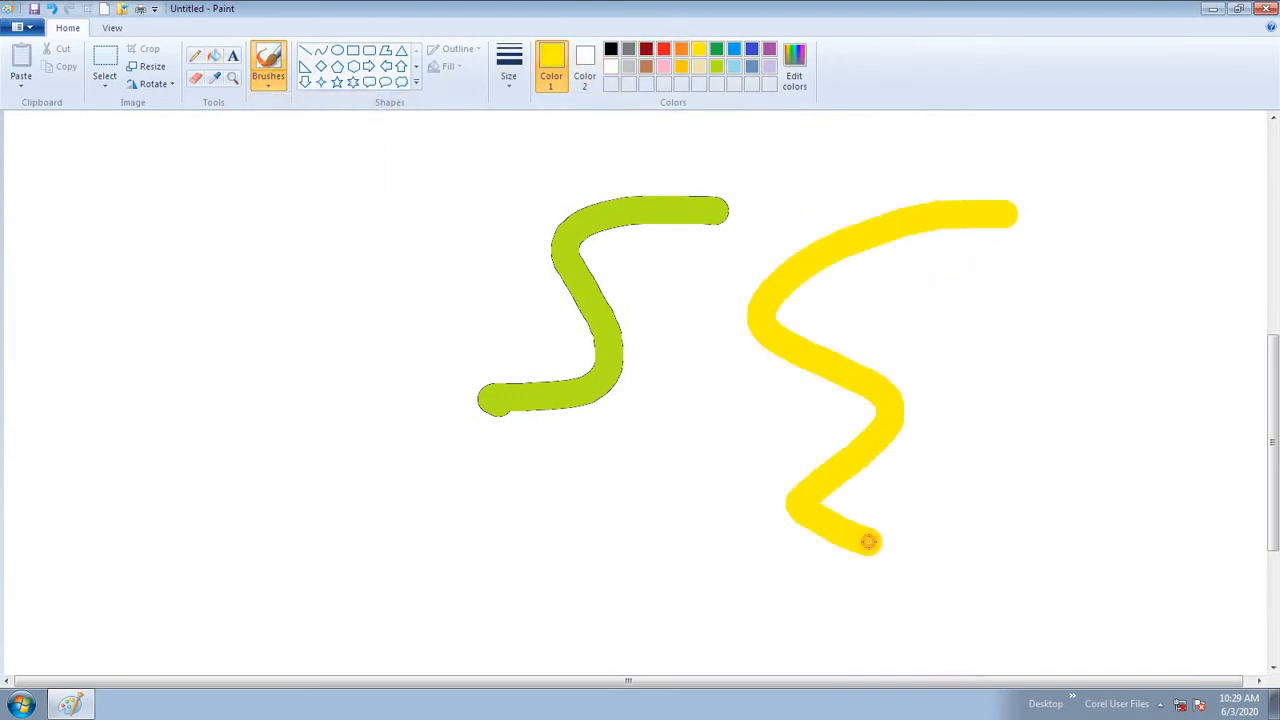
{"action": "mouse_move", "coordinate": [114, 348]}
{"action": "left_mouse_down"}
{"action": "mouse_move", "coordinate": [200, 465]}
{"action": "mouse_move", "coordinate": [367, 332]}
{"action": "mouse_move", "coordinate": [458, 335]}
{"action": "left_mouse_up"}
{"action": "mouse_move", "coordinate": [763, 193]}
{"action": "left_mouse_down"}
{"action": "mouse_move", "coordinate": [717, 329]}
{"action": "mouse_move", "coordinate": [661, 401]}
{"action": "left_mouse_up"}
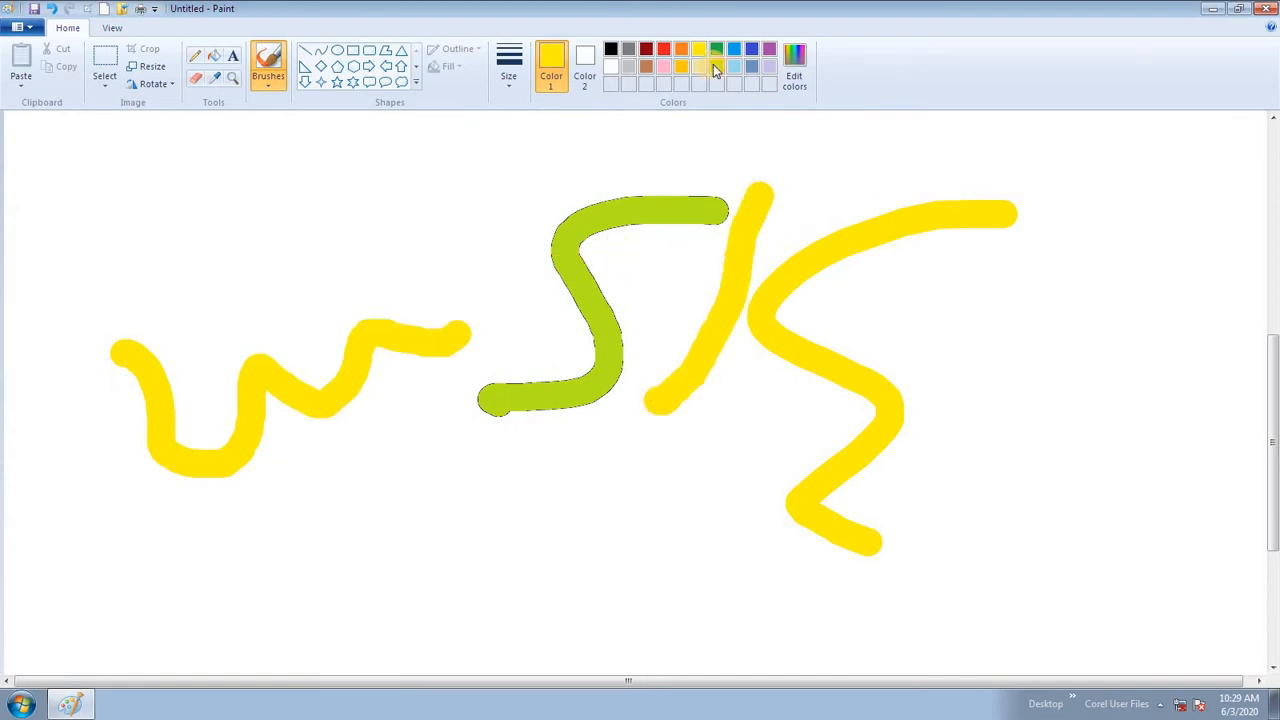
Step: Paint a lime, a green and an indigo brush stroke across the area between the S and the yellow zigzag
{"action": "left_click", "coordinate": [716, 66]}
{"action": "left_click_drag", "start_coordinate": [590, 250], "coordinate": [820, 352]}
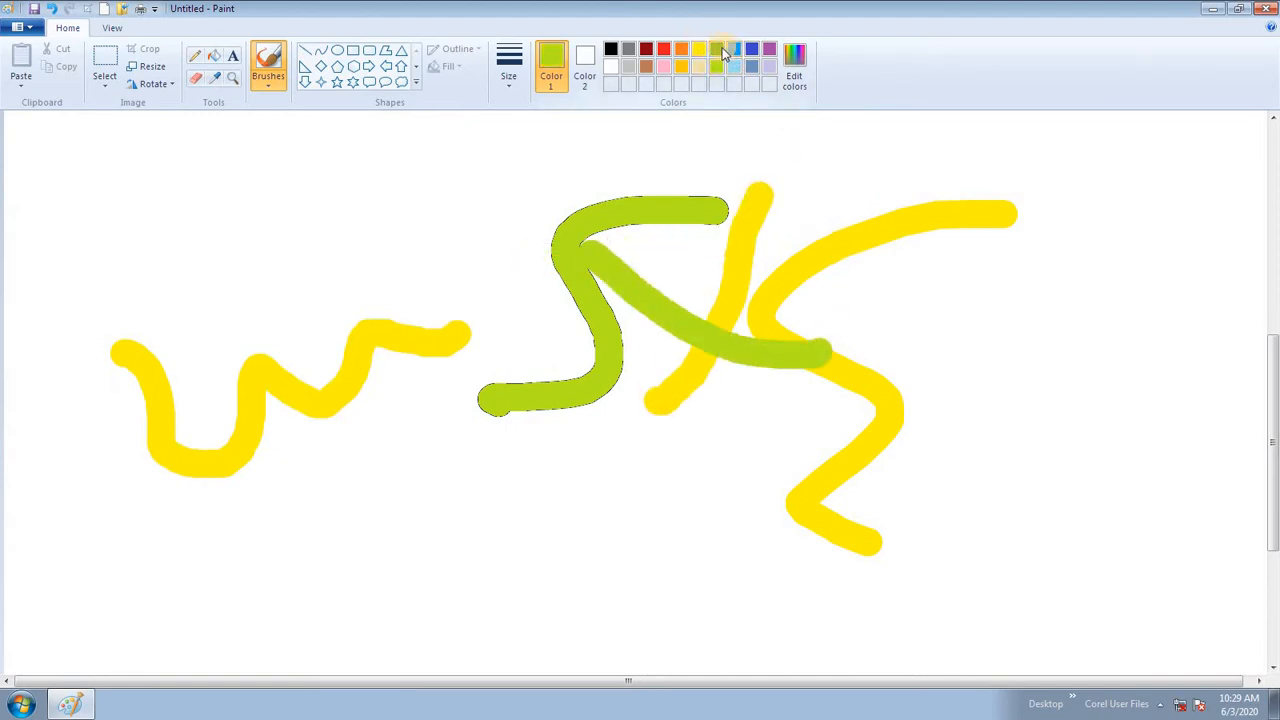
{"action": "mouse_move", "coordinate": [845, 160]}
{"action": "left_mouse_down"}
{"action": "mouse_move", "coordinate": [807, 177]}
{"action": "mouse_move", "coordinate": [635, 425]}
{"action": "left_mouse_up"}
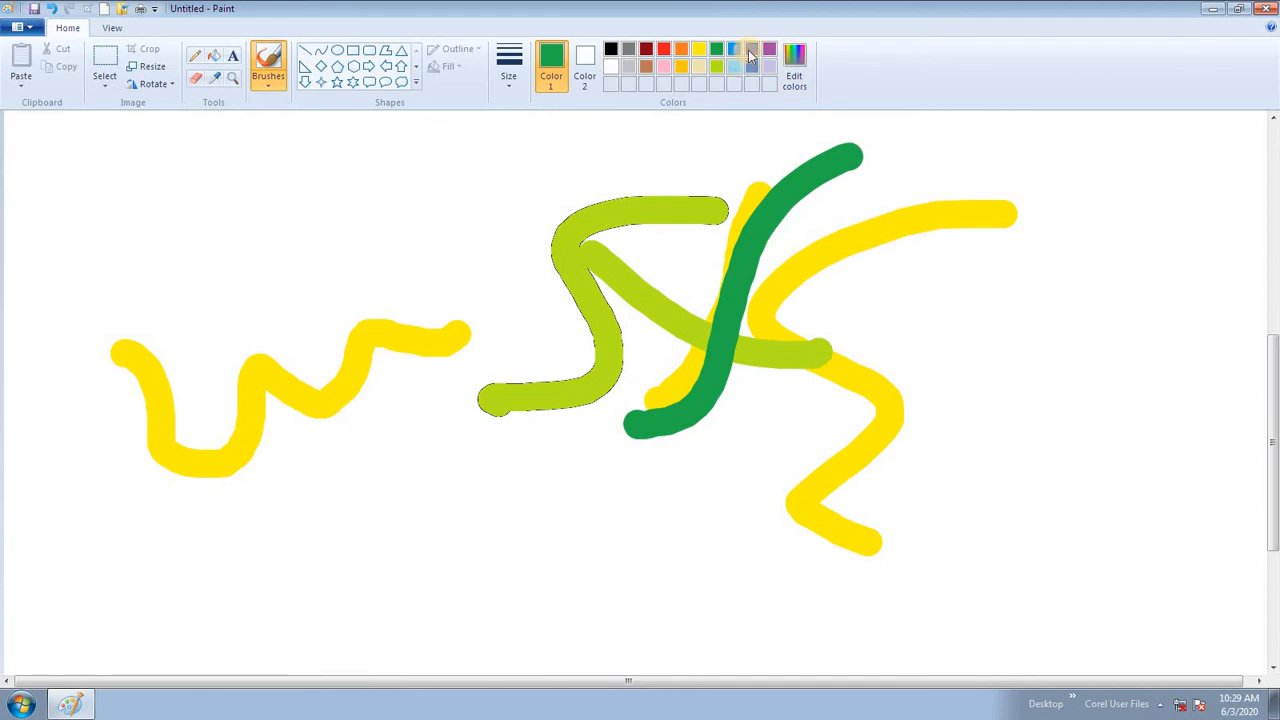
{"action": "left_click", "coordinate": [752, 49]}
{"action": "mouse_move", "coordinate": [1040, 292]}
{"action": "left_mouse_down"}
{"action": "mouse_move", "coordinate": [852, 278]}
{"action": "mouse_move", "coordinate": [806, 321]}
{"action": "mouse_move", "coordinate": [762, 313]}
{"action": "left_mouse_up"}
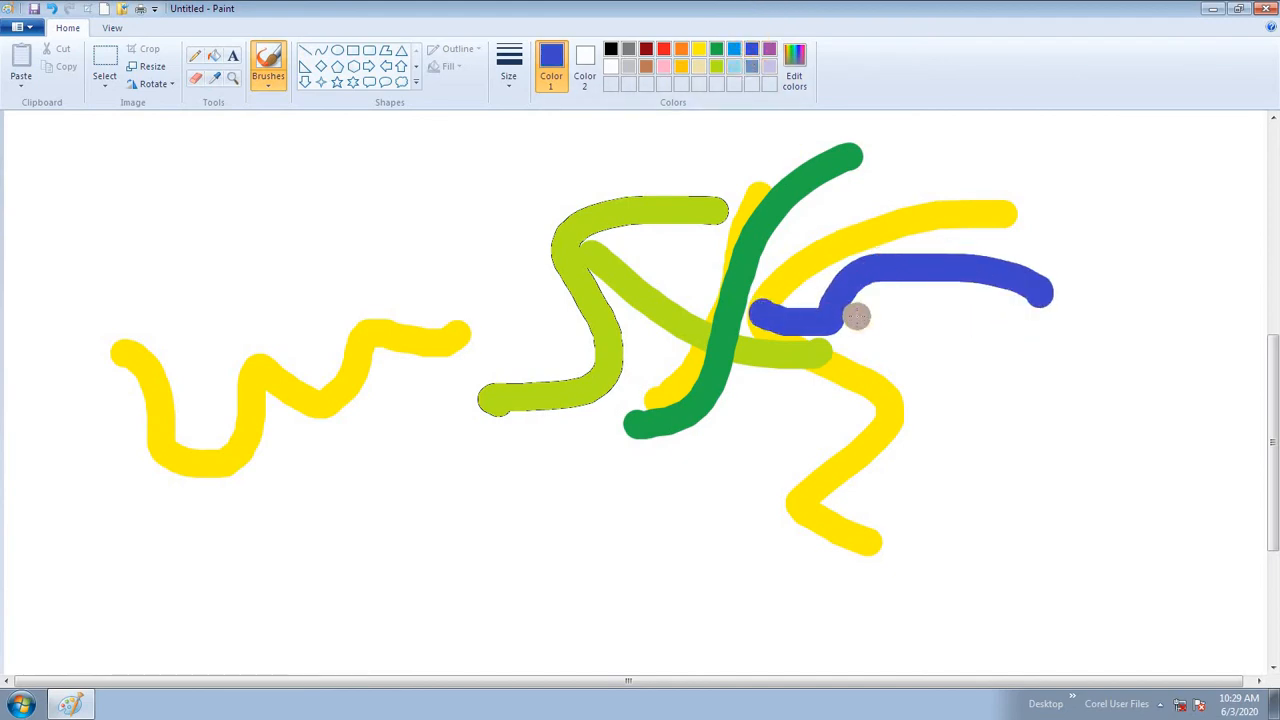
Step: Paint one more indigo stroke below the S, then a brown, a lime and a purple stroke over the drawing
{"action": "left_click", "coordinate": [699, 289]}
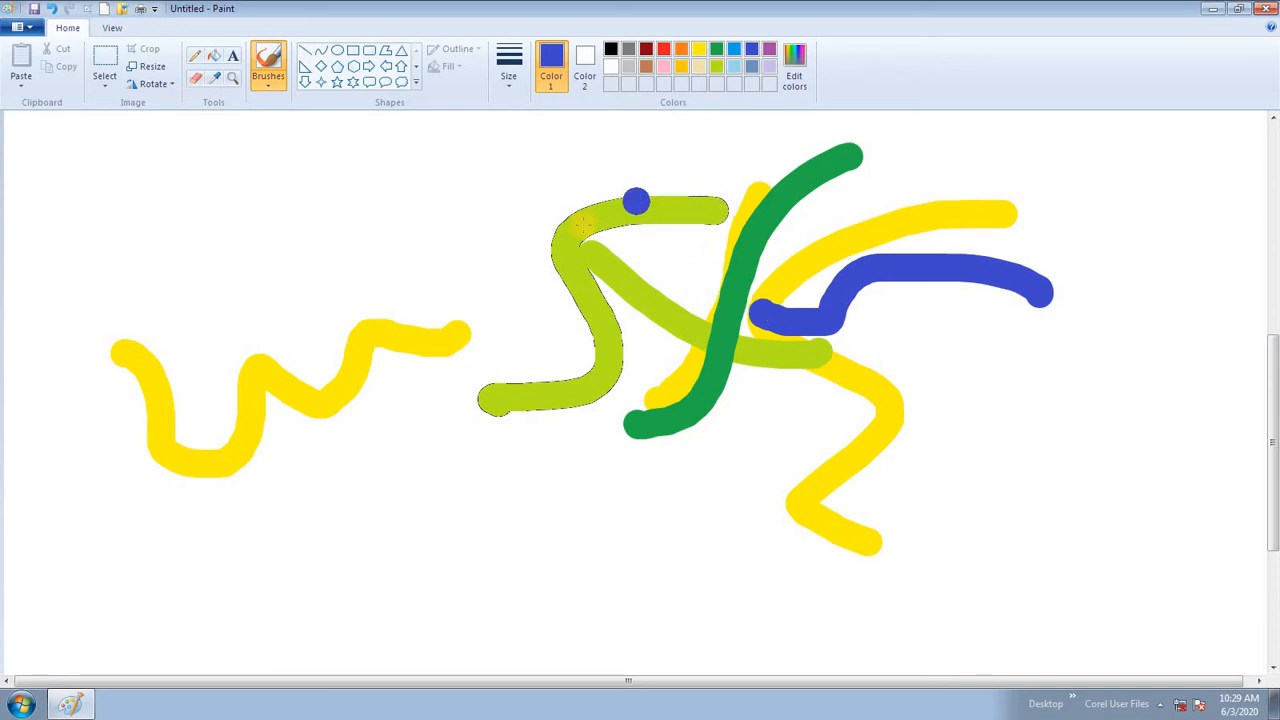
{"action": "mouse_move", "coordinate": [516, 472]}
{"action": "left_mouse_down"}
{"action": "mouse_move", "coordinate": [637, 385]}
{"action": "mouse_move", "coordinate": [715, 294]}
{"action": "left_mouse_up"}
{"action": "left_click", "coordinate": [646, 66]}
{"action": "mouse_move", "coordinate": [640, 160]}
{"action": "left_mouse_down"}
{"action": "mouse_move", "coordinate": [594, 280]}
{"action": "mouse_move", "coordinate": [515, 305]}
{"action": "left_mouse_up"}
{"action": "left_click", "coordinate": [716, 66]}
{"action": "left_click_drag", "start_coordinate": [775, 162], "coordinate": [927, 395]}
{"action": "left_click", "coordinate": [769, 49]}
{"action": "left_click_drag", "start_coordinate": [905, 178], "coordinate": [612, 330]}
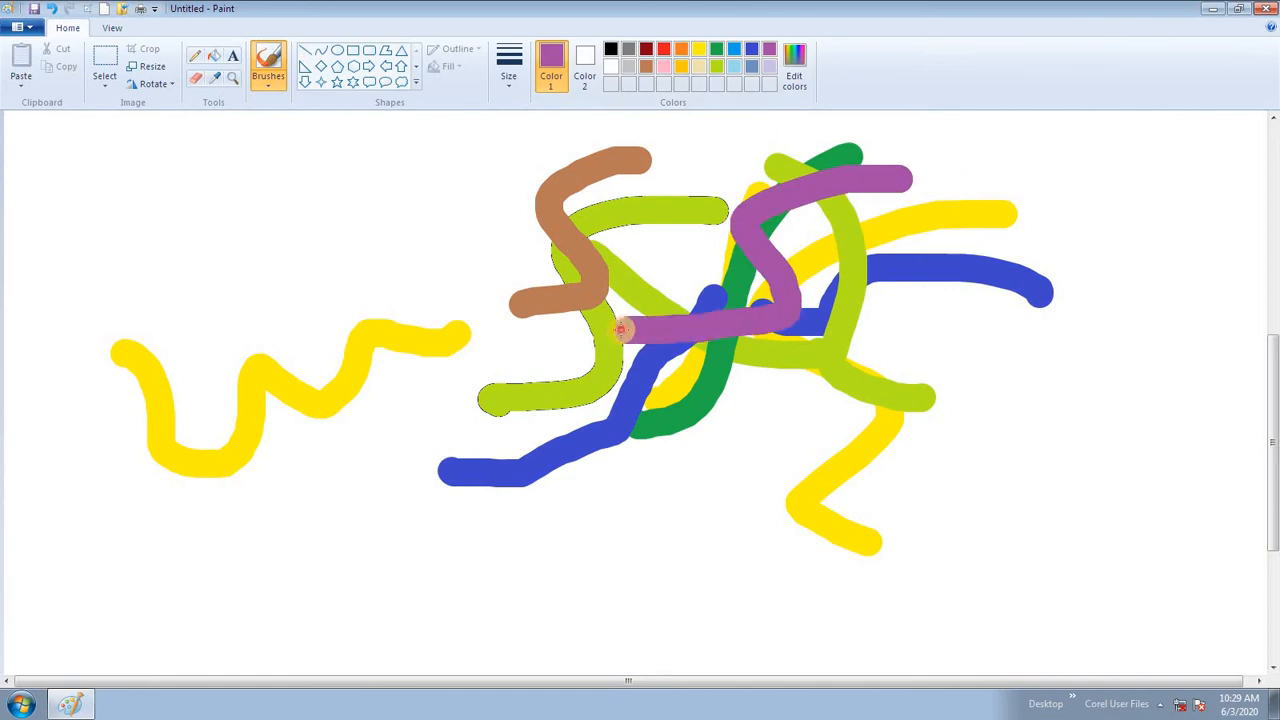
Step: Paint one purple wavy stroke with each of the two calligraphy brushes below the existing strokes
{"action": "left_click", "coordinate": [269, 82]}
{"action": "left_click", "coordinate": [300, 110]}
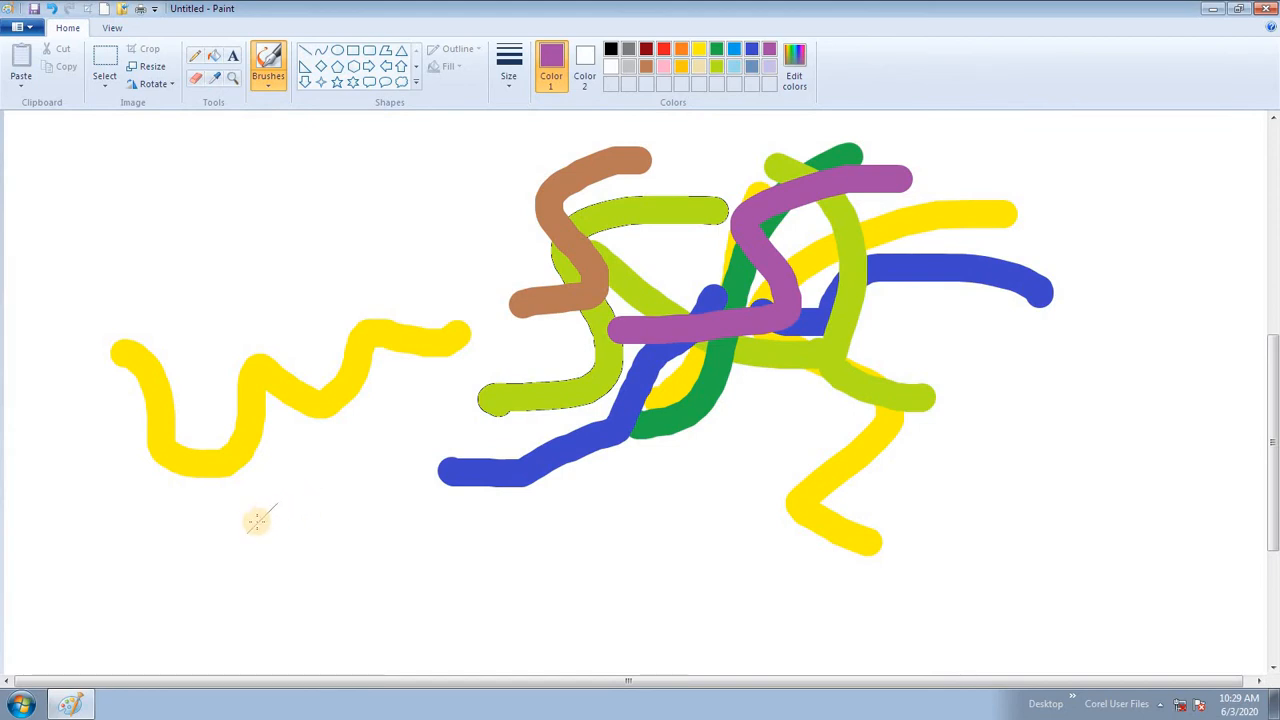
{"action": "mouse_move", "coordinate": [242, 527]}
{"action": "left_mouse_down"}
{"action": "mouse_move", "coordinate": [293, 519]}
{"action": "mouse_move", "coordinate": [317, 570]}
{"action": "mouse_move", "coordinate": [361, 552]}
{"action": "mouse_move", "coordinate": [388, 574]}
{"action": "mouse_move", "coordinate": [434, 550]}
{"action": "mouse_move", "coordinate": [460, 569]}
{"action": "mouse_move", "coordinate": [500, 555]}
{"action": "mouse_move", "coordinate": [567, 560]}
{"action": "left_mouse_up"}
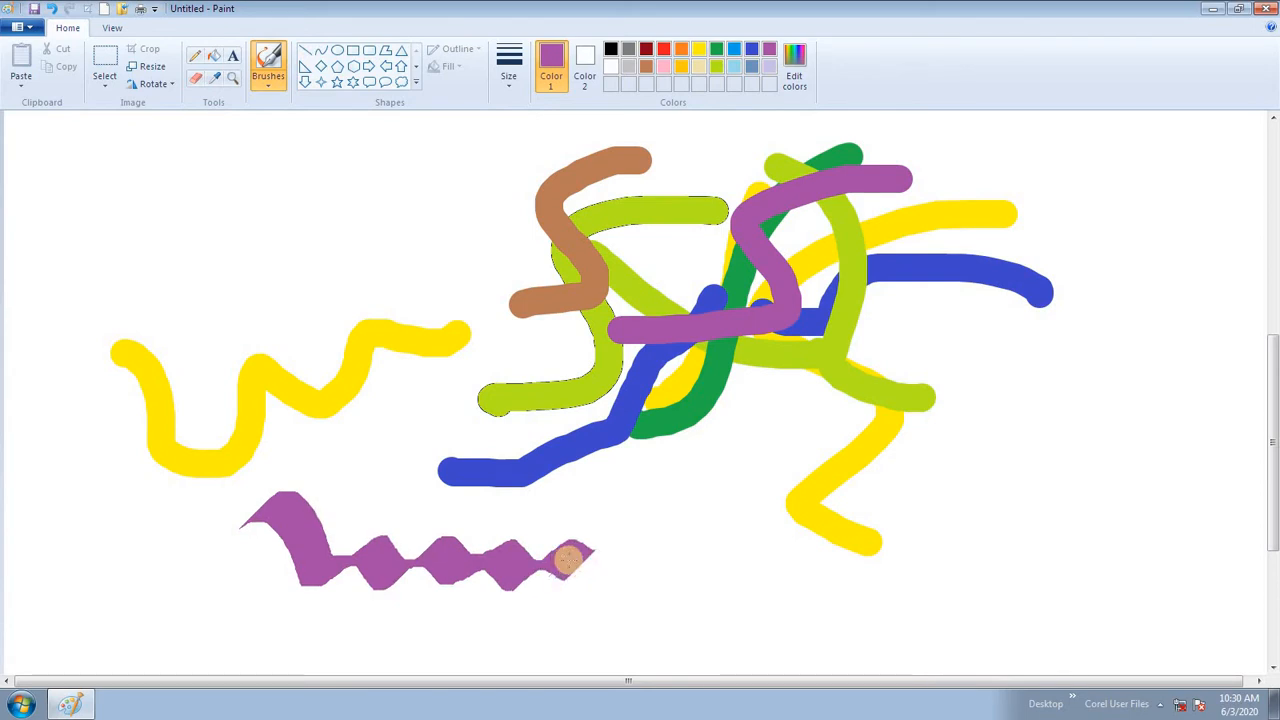
{"action": "left_click", "coordinate": [268, 88]}
{"action": "left_click", "coordinate": [333, 109]}
{"action": "mouse_move", "coordinate": [737, 591]}
{"action": "left_mouse_down"}
{"action": "mouse_move", "coordinate": [650, 605]}
{"action": "mouse_move", "coordinate": [632, 627]}
{"action": "mouse_move", "coordinate": [587, 620]}
{"action": "mouse_move", "coordinate": [450, 642]}
{"action": "mouse_move", "coordinate": [413, 577]}
{"action": "left_mouse_up"}
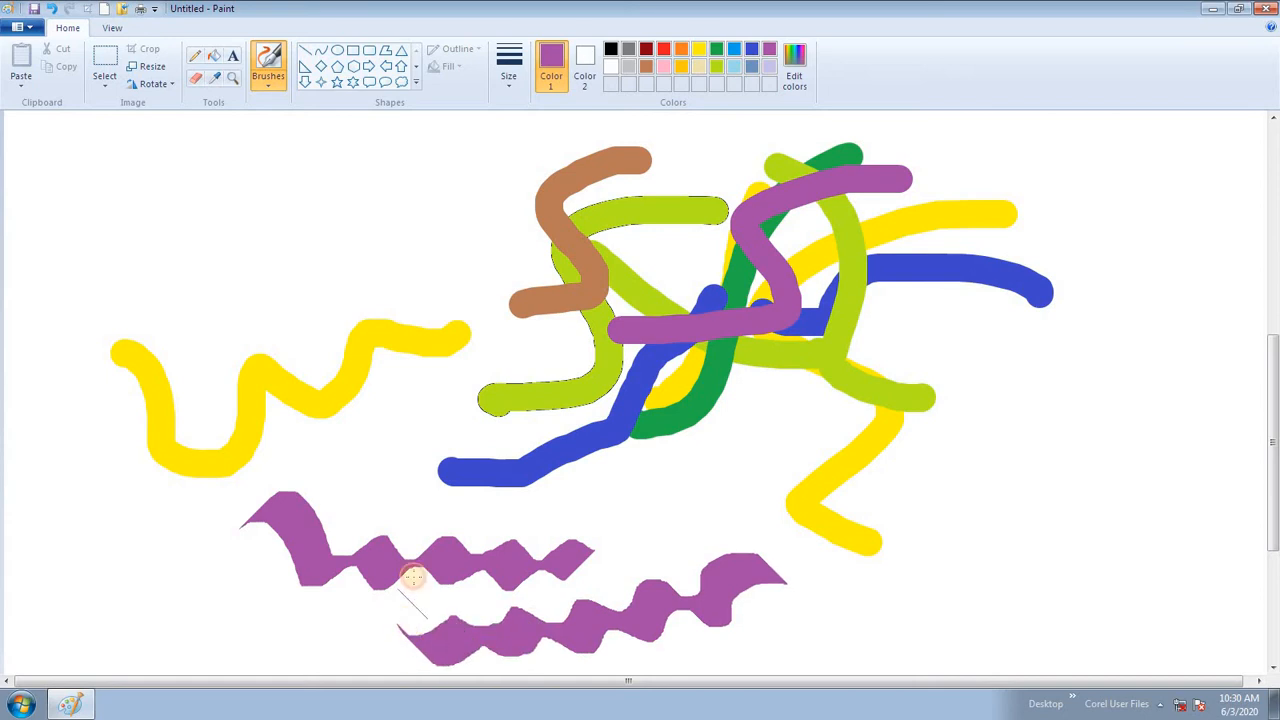
Step: Spray a thin purple loop and a wide vertical band with the Airbrush to the right of the strokes
{"action": "left_click", "coordinate": [265, 84]}
{"action": "left_click", "coordinate": [349, 107]}
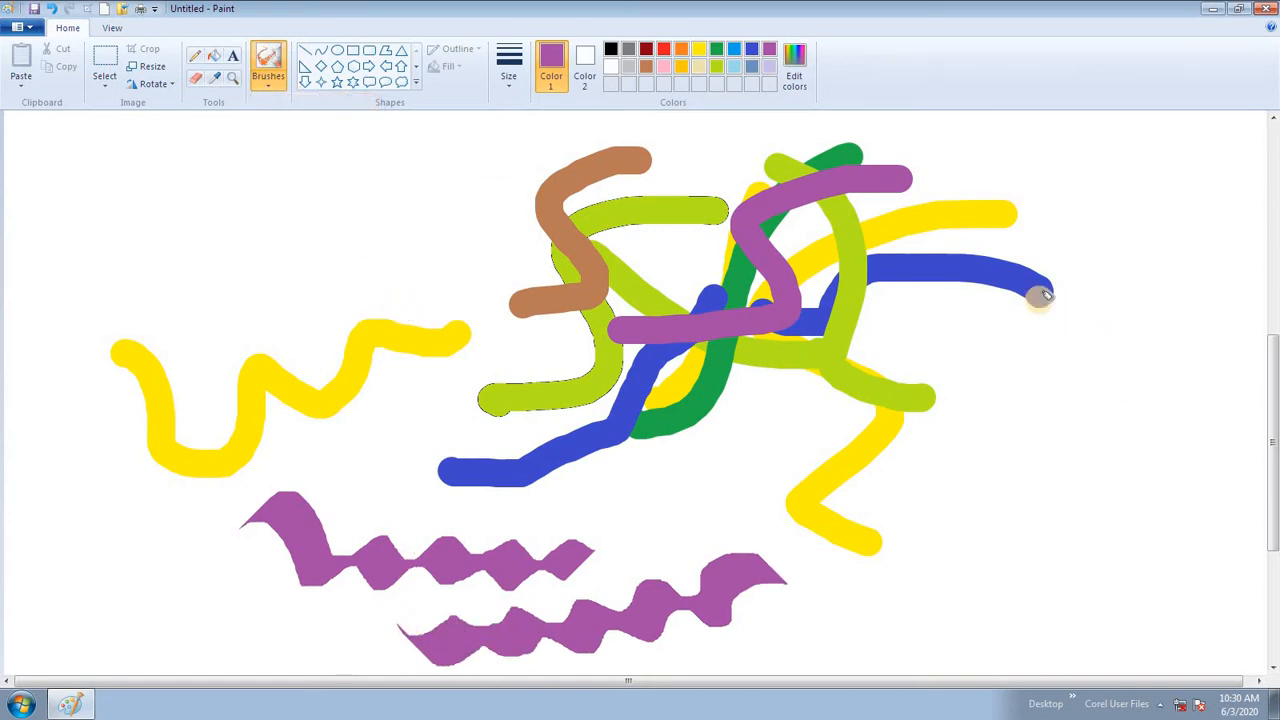
{"action": "mouse_move", "coordinate": [1066, 306]}
{"action": "left_mouse_down"}
{"action": "mouse_move", "coordinate": [1062, 522]}
{"action": "mouse_move", "coordinate": [1063, 392]}
{"action": "left_mouse_up"}
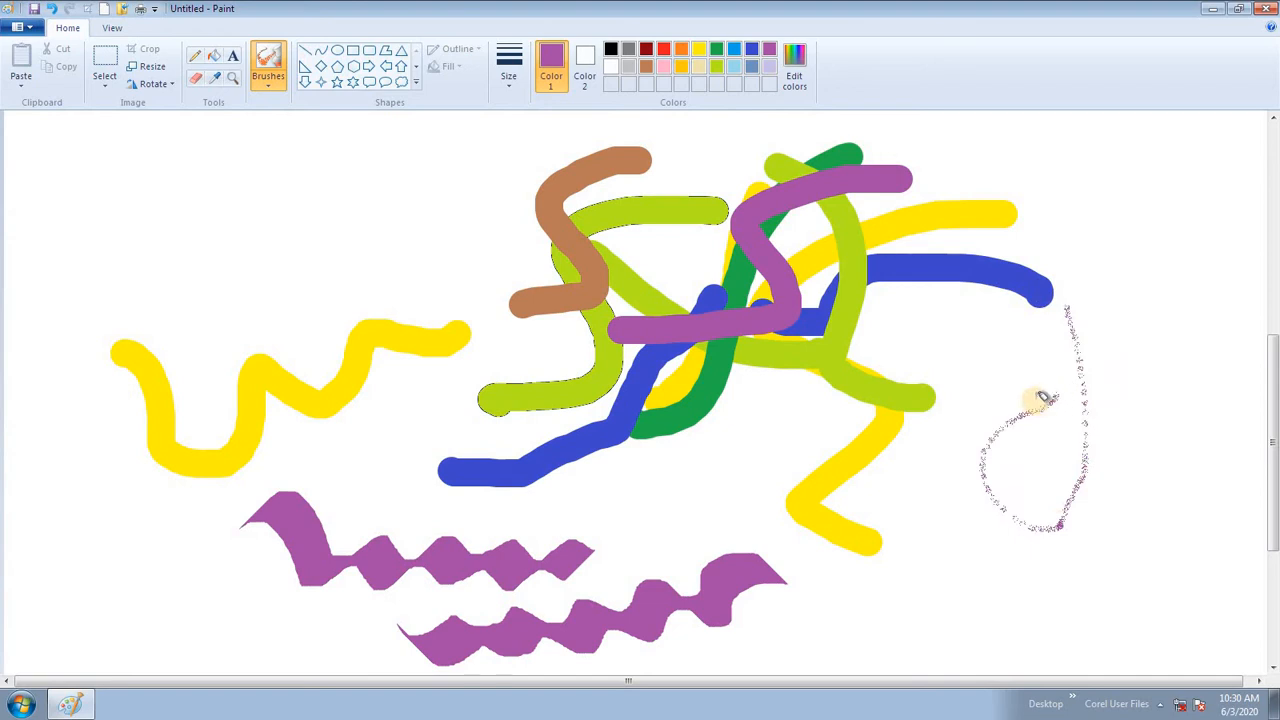
{"action": "left_click_drag", "start_coordinate": [1152, 215], "coordinate": [1183, 458]}
{"action": "left_click_drag", "start_coordinate": [1133, 375], "coordinate": [1162, 450]}
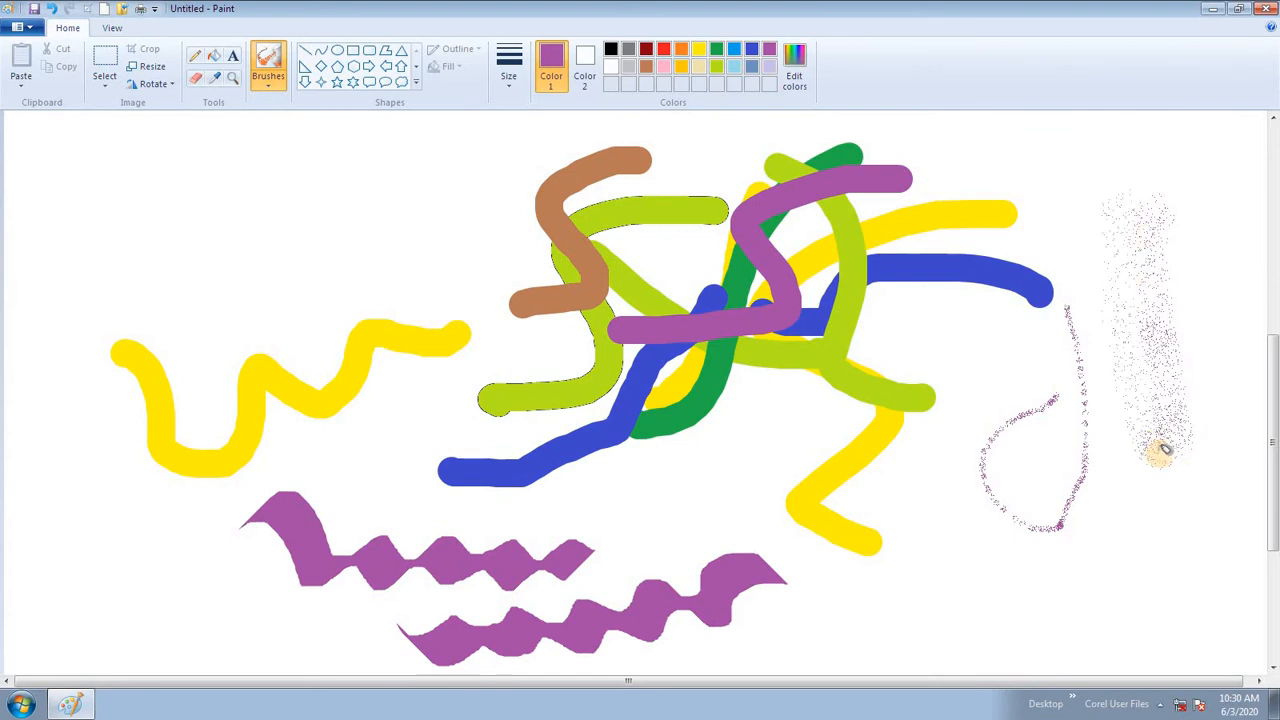
Step: Delete everything on the canvas and set Color 1 to black
{"action": "key", "text": "ctrl+a"}
{"action": "key", "text": "Delete"}
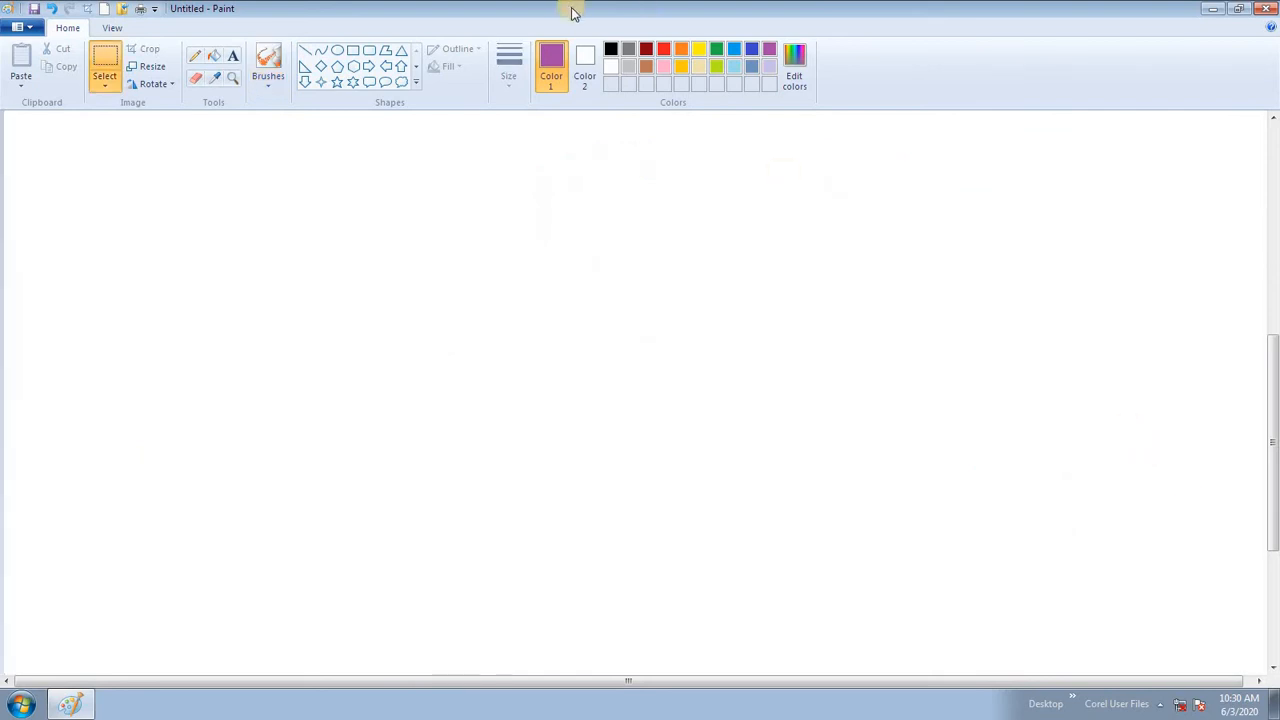
{"action": "left_click", "coordinate": [611, 49]}
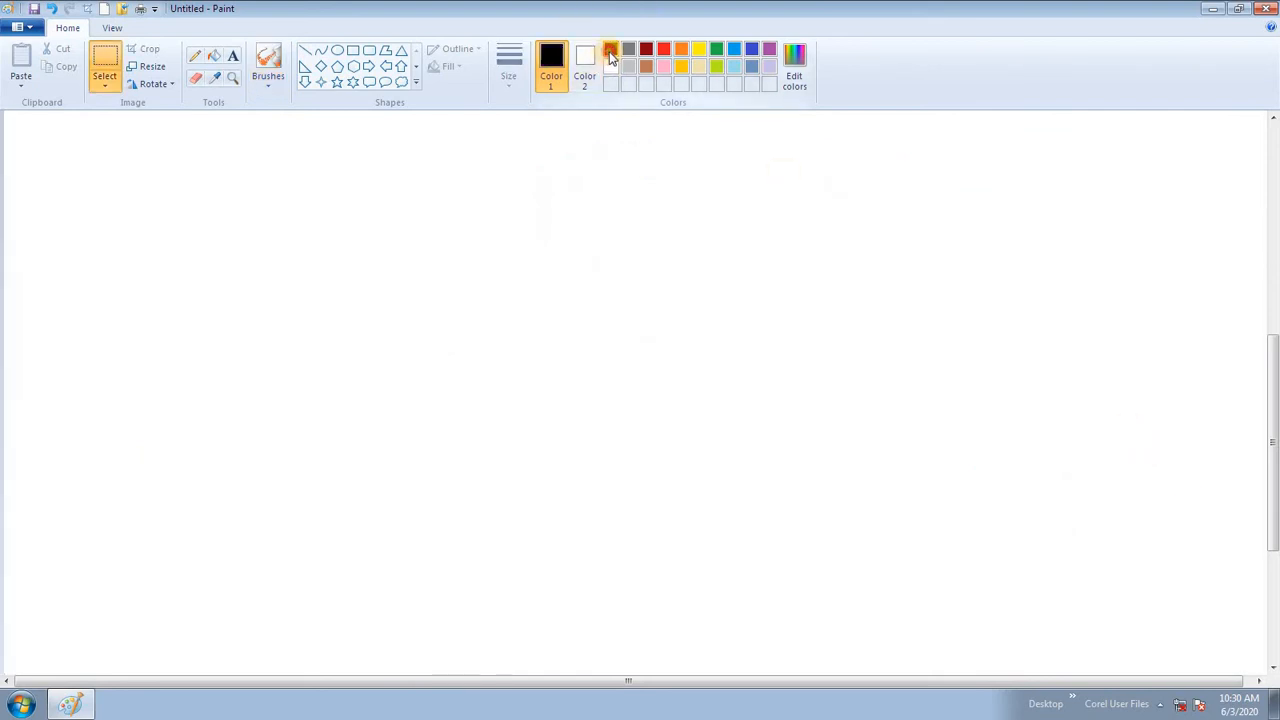
Step: Draw a large rectangle in the middle of the canvas and fill it with black
{"action": "left_click", "coordinate": [352, 51]}
{"action": "mouse_move", "coordinate": [354, 286]}
{"action": "left_mouse_down"}
{"action": "mouse_move", "coordinate": [657, 503]}
{"action": "mouse_move", "coordinate": [814, 517]}
{"action": "left_mouse_up"}
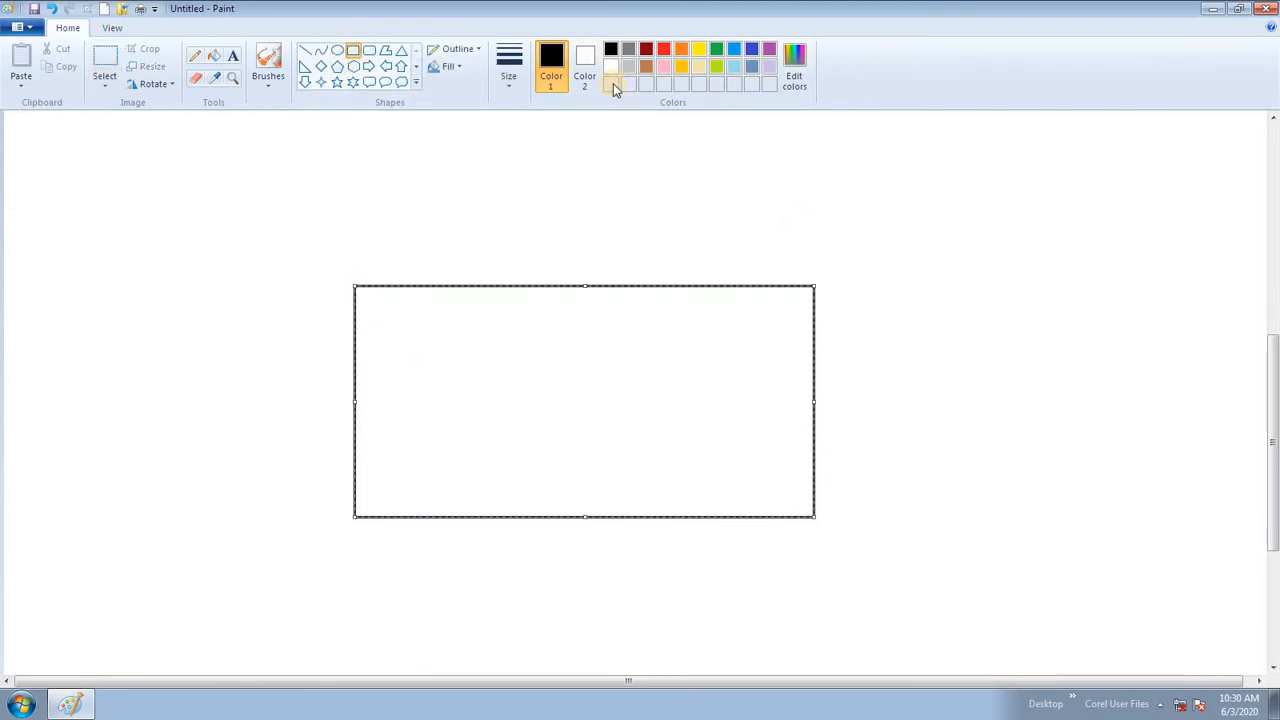
{"action": "left_click", "coordinate": [212, 61]}
{"action": "left_click", "coordinate": [525, 333]}
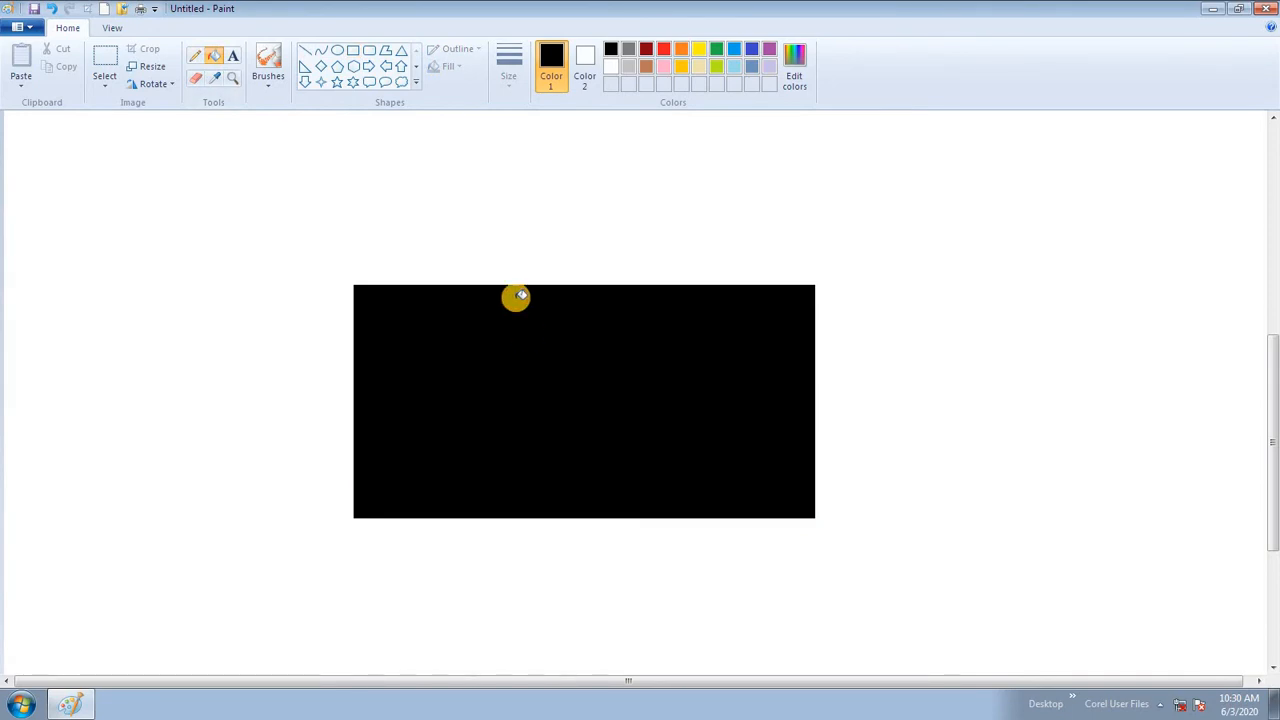
Step: Spray white specks with the Airbrush across most of the black rectangle
{"action": "left_click", "coordinate": [270, 67]}
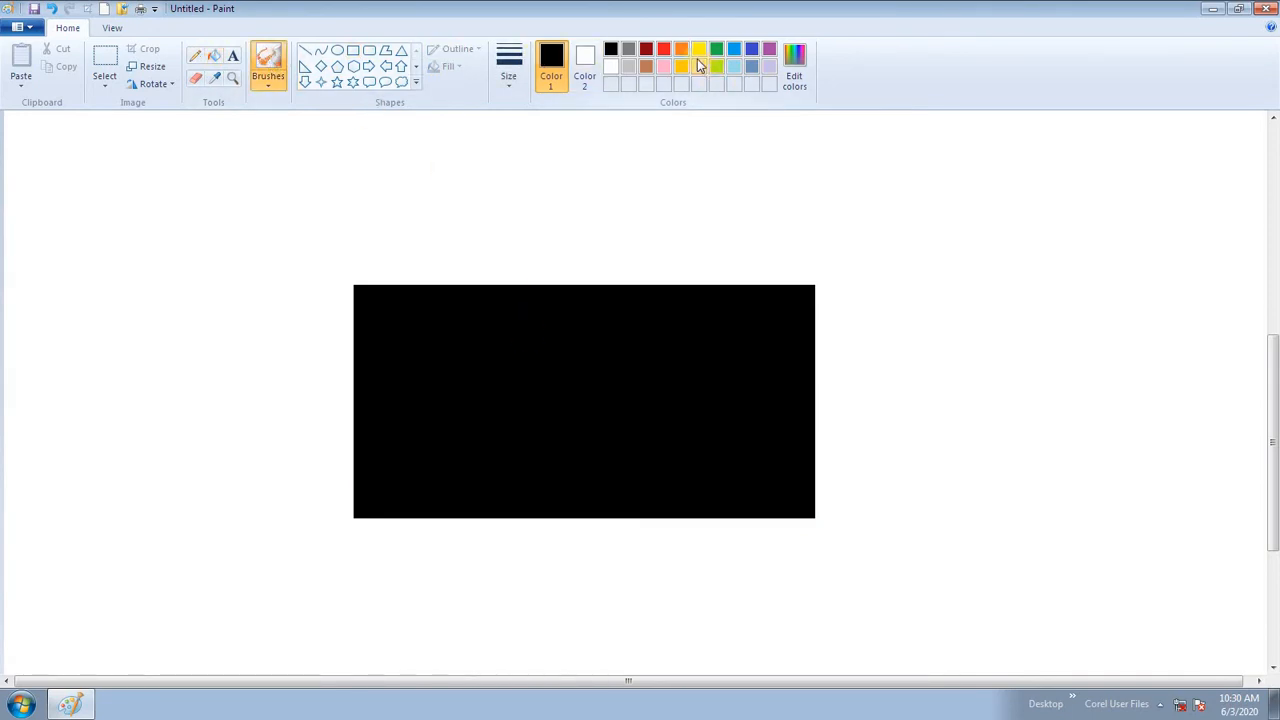
{"action": "left_click", "coordinate": [611, 66]}
{"action": "mouse_move", "coordinate": [690, 334]}
{"action": "left_mouse_down"}
{"action": "mouse_move", "coordinate": [478, 402]}
{"action": "mouse_move", "coordinate": [563, 391]}
{"action": "left_mouse_up"}
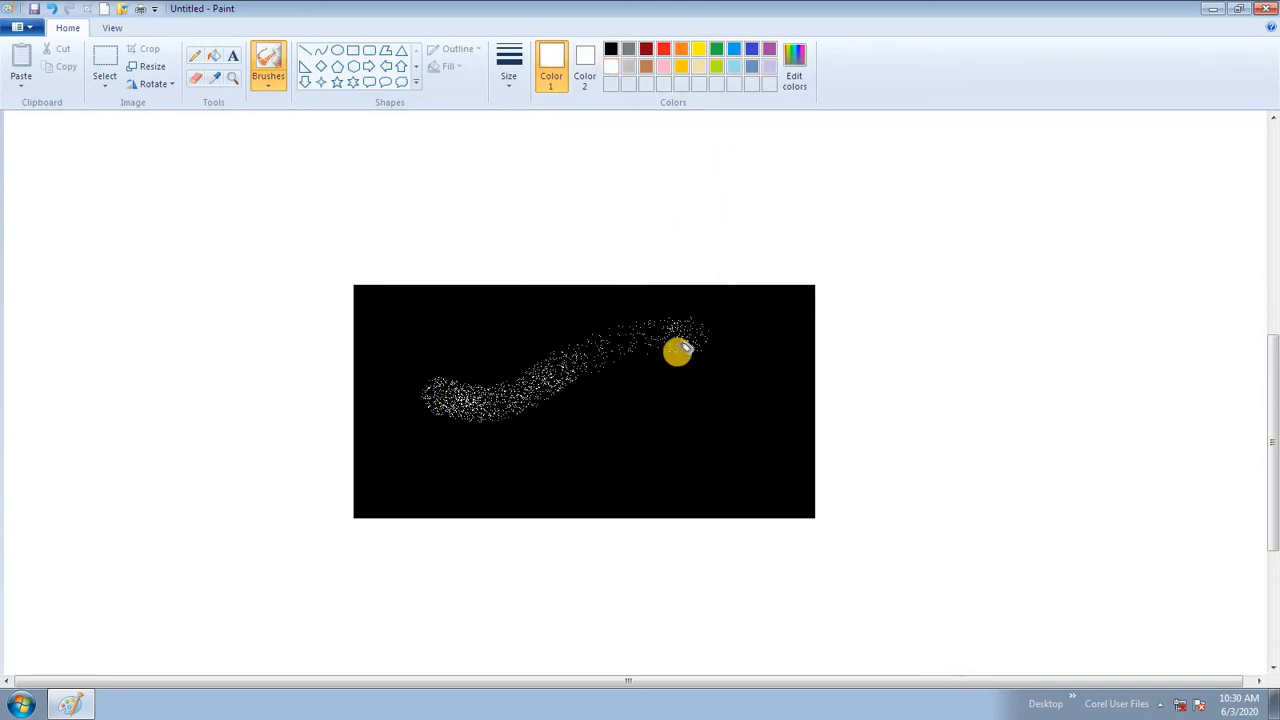
{"action": "mouse_move", "coordinate": [420, 315]}
{"action": "left_mouse_down"}
{"action": "mouse_move", "coordinate": [417, 386]}
{"action": "mouse_move", "coordinate": [448, 340]}
{"action": "mouse_move", "coordinate": [434, 431]}
{"action": "mouse_move", "coordinate": [474, 323]}
{"action": "mouse_move", "coordinate": [500, 346]}
{"action": "mouse_move", "coordinate": [523, 443]}
{"action": "mouse_move", "coordinate": [630, 347]}
{"action": "mouse_move", "coordinate": [711, 360]}
{"action": "mouse_move", "coordinate": [760, 386]}
{"action": "mouse_move", "coordinate": [800, 337]}
{"action": "mouse_move", "coordinate": [706, 471]}
{"action": "left_mouse_up"}
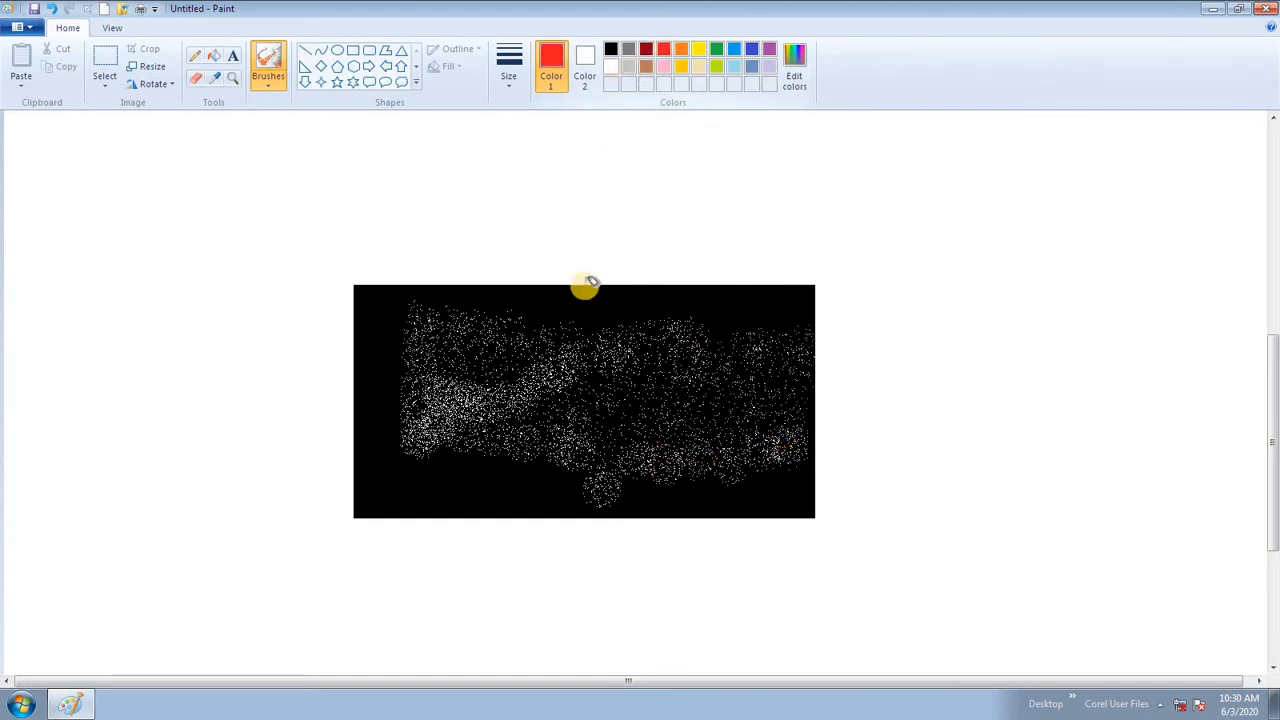
Step: Spray red, lime and yellow specks with the Airbrush over the white ones in the black rectangle
{"action": "mouse_move", "coordinate": [493, 353]}
{"action": "left_mouse_down"}
{"action": "mouse_move", "coordinate": [566, 375]}
{"action": "mouse_move", "coordinate": [744, 376]}
{"action": "mouse_move", "coordinate": [663, 383]}
{"action": "mouse_move", "coordinate": [611, 440]}
{"action": "mouse_move", "coordinate": [443, 346]}
{"action": "mouse_move", "coordinate": [432, 415]}
{"action": "mouse_move", "coordinate": [529, 331]}
{"action": "mouse_move", "coordinate": [731, 357]}
{"action": "mouse_move", "coordinate": [754, 446]}
{"action": "mouse_move", "coordinate": [640, 256]}
{"action": "left_mouse_up"}
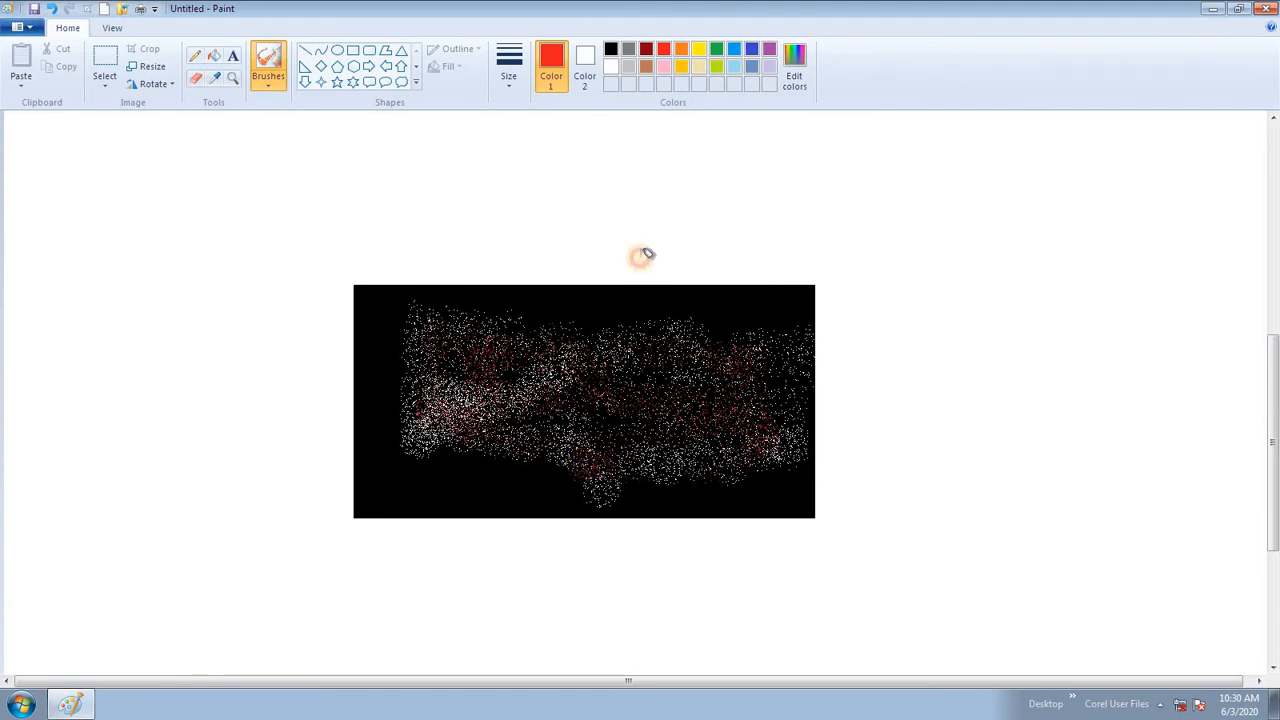
{"action": "mouse_move", "coordinate": [692, 348]}
{"action": "left_mouse_down"}
{"action": "mouse_move", "coordinate": [431, 361]}
{"action": "mouse_move", "coordinate": [429, 391]}
{"action": "mouse_move", "coordinate": [697, 390]}
{"action": "mouse_move", "coordinate": [707, 403]}
{"action": "mouse_move", "coordinate": [555, 405]}
{"action": "mouse_move", "coordinate": [592, 432]}
{"action": "mouse_move", "coordinate": [644, 430]}
{"action": "mouse_move", "coordinate": [656, 452]}
{"action": "mouse_move", "coordinate": [531, 421]}
{"action": "mouse_move", "coordinate": [535, 406]}
{"action": "mouse_move", "coordinate": [482, 386]}
{"action": "mouse_move", "coordinate": [664, 491]}
{"action": "mouse_move", "coordinate": [498, 485]}
{"action": "mouse_move", "coordinate": [447, 450]}
{"action": "left_mouse_up"}
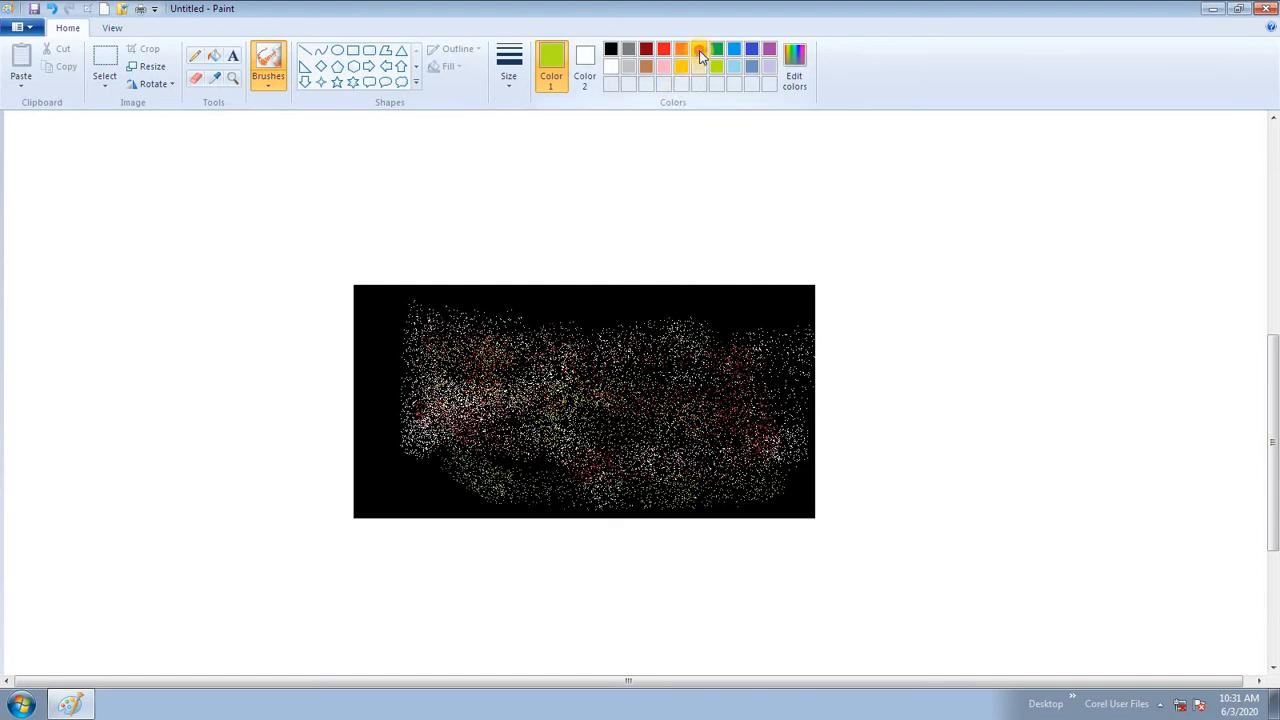
{"action": "left_click", "coordinate": [699, 50]}
{"action": "mouse_move", "coordinate": [653, 391]}
{"action": "left_mouse_down"}
{"action": "mouse_move", "coordinate": [759, 357]}
{"action": "mouse_move", "coordinate": [595, 341]}
{"action": "mouse_move", "coordinate": [454, 369]}
{"action": "mouse_move", "coordinate": [675, 409]}
{"action": "mouse_move", "coordinate": [699, 361]}
{"action": "mouse_move", "coordinate": [718, 446]}
{"action": "mouse_move", "coordinate": [738, 460]}
{"action": "mouse_move", "coordinate": [732, 429]}
{"action": "mouse_move", "coordinate": [631, 436]}
{"action": "mouse_move", "coordinate": [667, 386]}
{"action": "mouse_move", "coordinate": [655, 372]}
{"action": "mouse_move", "coordinate": [550, 468]}
{"action": "mouse_move", "coordinate": [481, 408]}
{"action": "mouse_move", "coordinate": [434, 314]}
{"action": "mouse_move", "coordinate": [434, 415]}
{"action": "mouse_move", "coordinate": [573, 291]}
{"action": "mouse_move", "coordinate": [604, 178]}
{"action": "mouse_move", "coordinate": [663, 77]}
{"action": "left_mouse_up"}
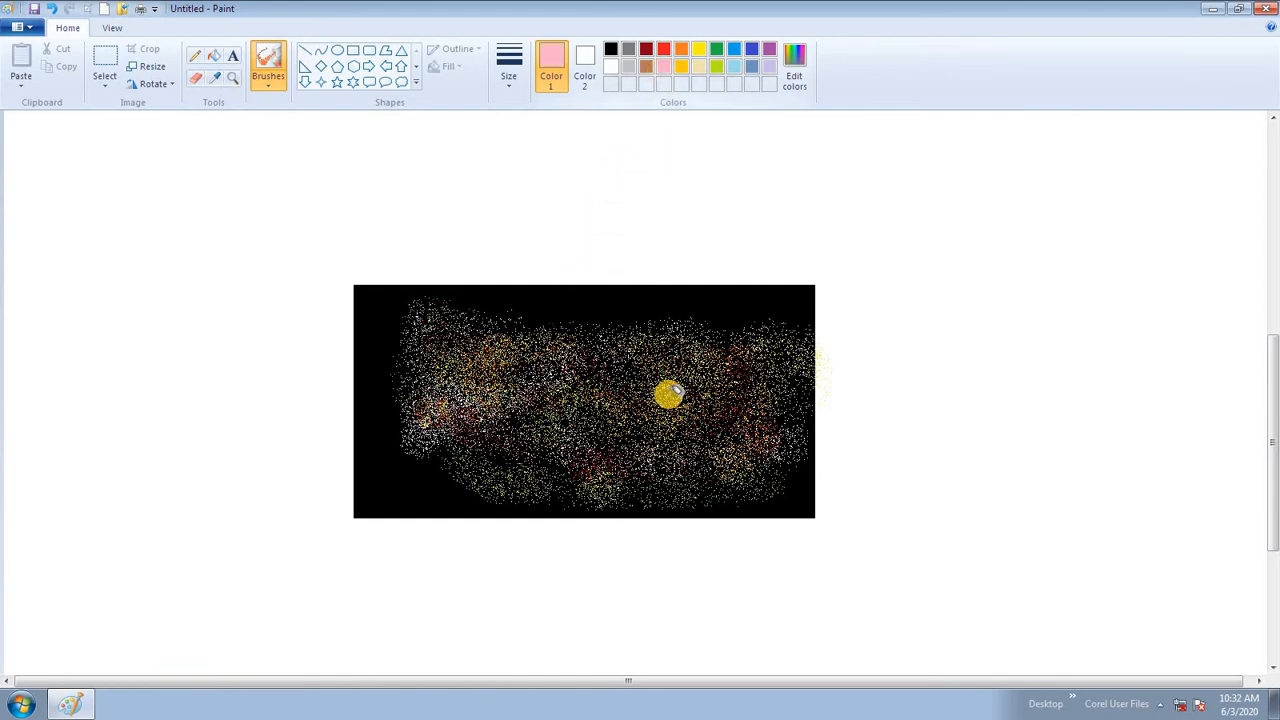
Step: Add pink and blue Airbrush specks across the speckled area of the black rectangle
{"action": "mouse_move", "coordinate": [668, 394]}
{"action": "left_mouse_down"}
{"action": "mouse_move", "coordinate": [667, 341]}
{"action": "mouse_move", "coordinate": [539, 396]}
{"action": "mouse_move", "coordinate": [483, 360]}
{"action": "mouse_move", "coordinate": [552, 333]}
{"action": "mouse_move", "coordinate": [722, 411]}
{"action": "mouse_move", "coordinate": [567, 439]}
{"action": "mouse_move", "coordinate": [760, 391]}
{"action": "mouse_move", "coordinate": [765, 204]}
{"action": "left_mouse_up"}
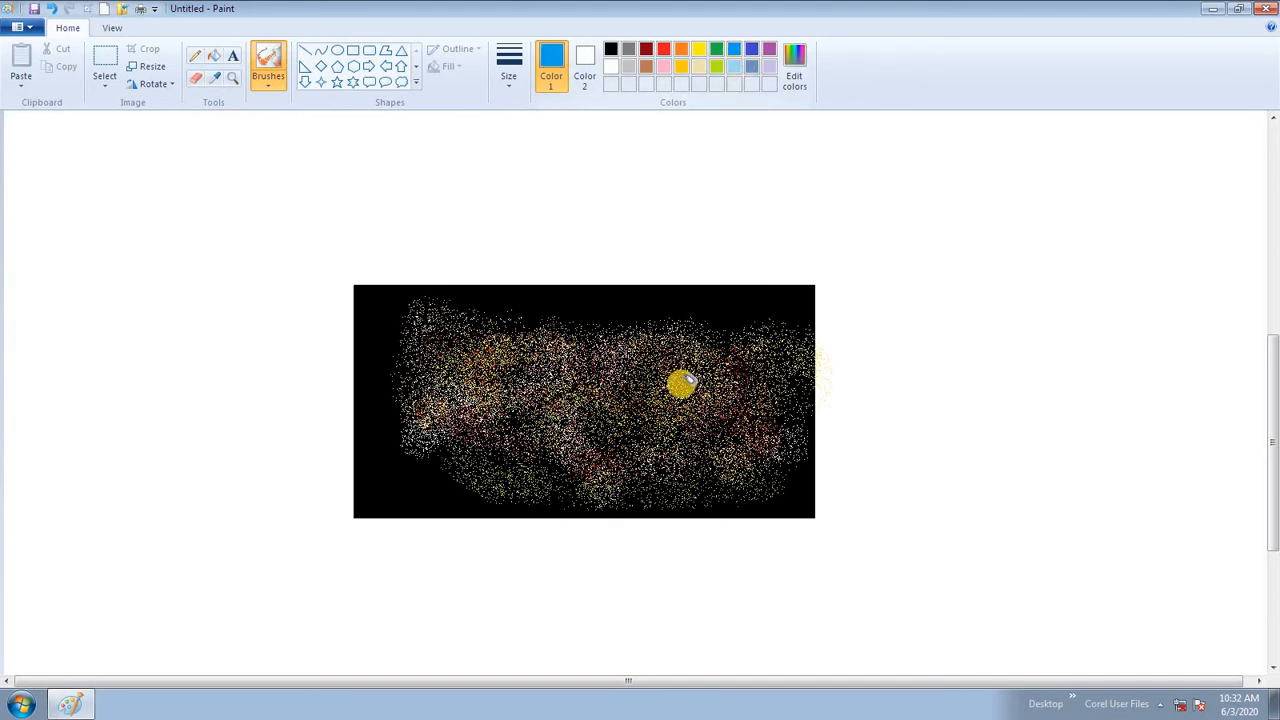
{"action": "mouse_move", "coordinate": [668, 354]}
{"action": "left_mouse_down"}
{"action": "mouse_move", "coordinate": [560, 401]}
{"action": "mouse_move", "coordinate": [682, 387]}
{"action": "left_mouse_up"}
{"action": "mouse_move", "coordinate": [482, 372]}
{"action": "left_mouse_down"}
{"action": "mouse_move", "coordinate": [529, 392]}
{"action": "mouse_move", "coordinate": [478, 402]}
{"action": "mouse_move", "coordinate": [514, 457]}
{"action": "mouse_move", "coordinate": [569, 428]}
{"action": "mouse_move", "coordinate": [706, 444]}
{"action": "mouse_move", "coordinate": [761, 424]}
{"action": "left_mouse_up"}
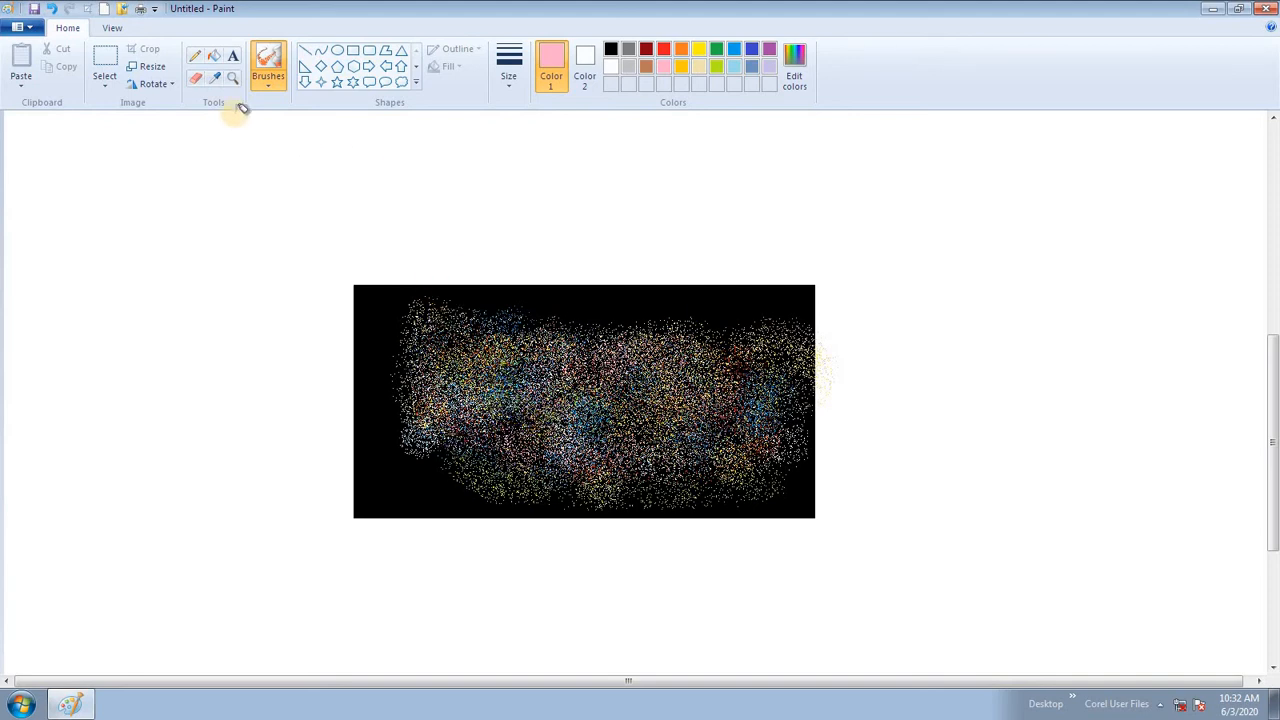
Step: Fill the rectangle's black background with white, using the Fill tool
{"action": "left_click", "coordinate": [611, 52]}
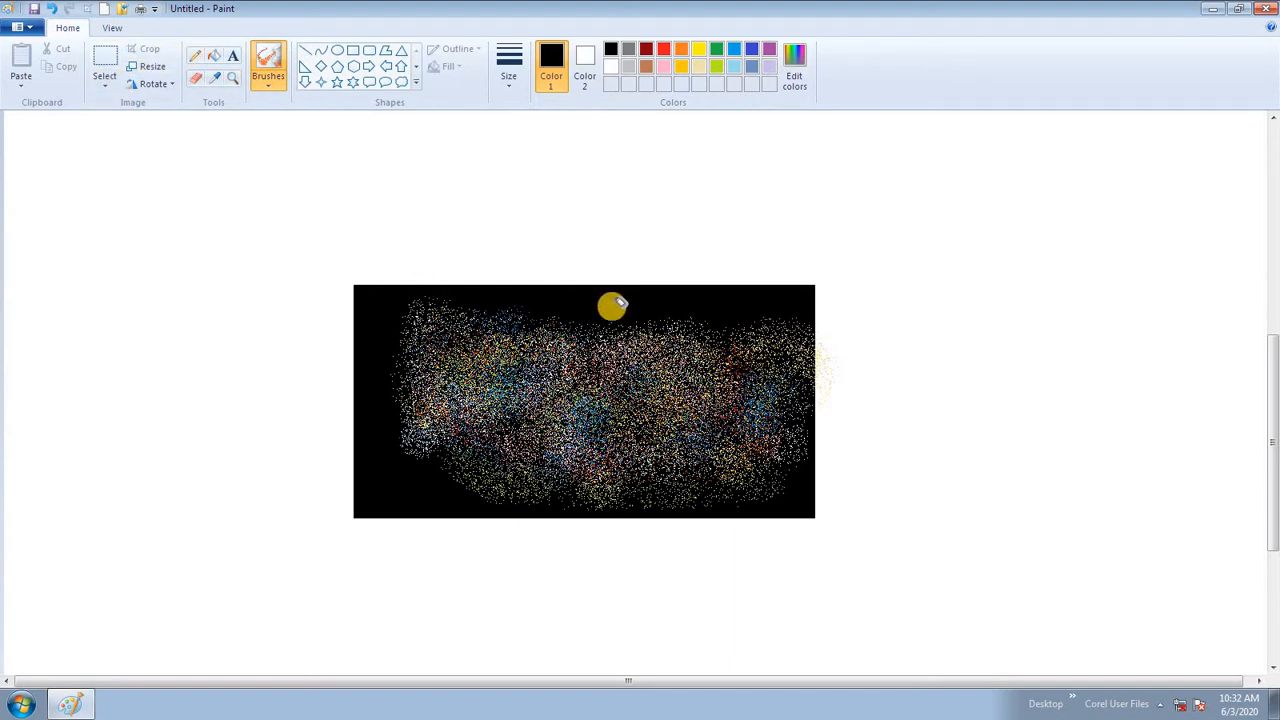
{"action": "left_click", "coordinate": [214, 56]}
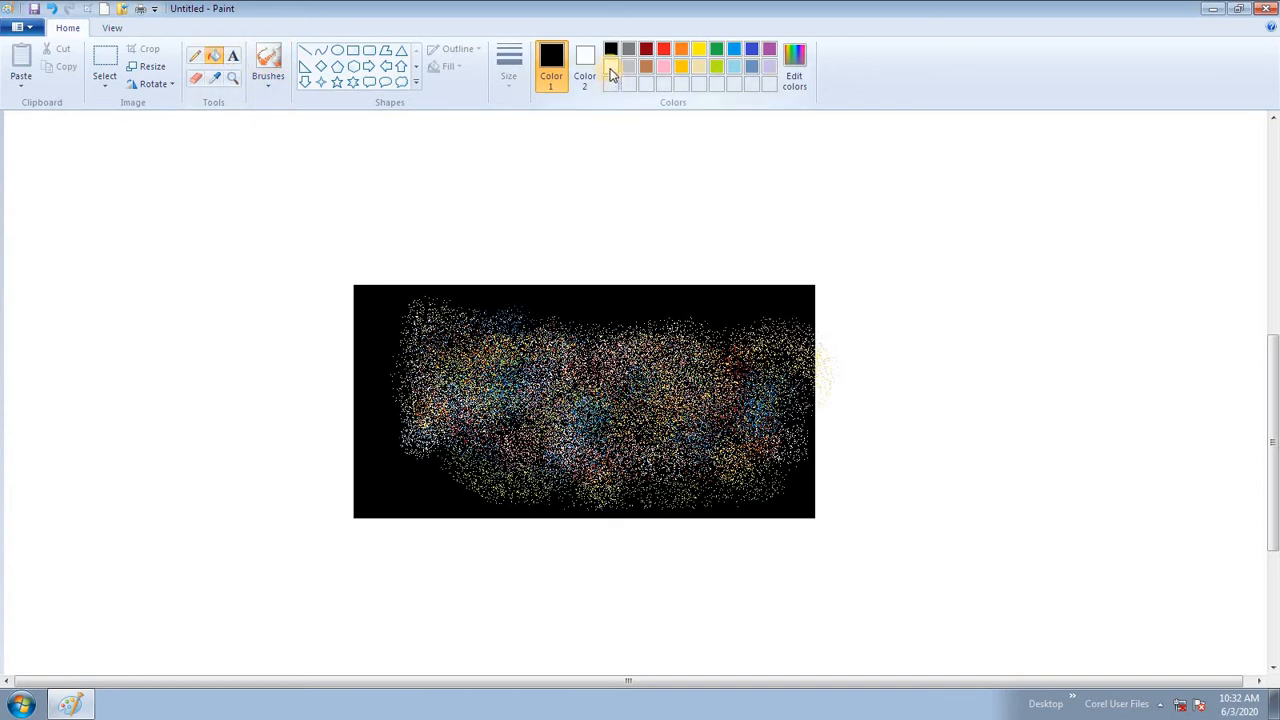
{"action": "left_click", "coordinate": [611, 67]}
{"action": "left_click", "coordinate": [386, 310]}
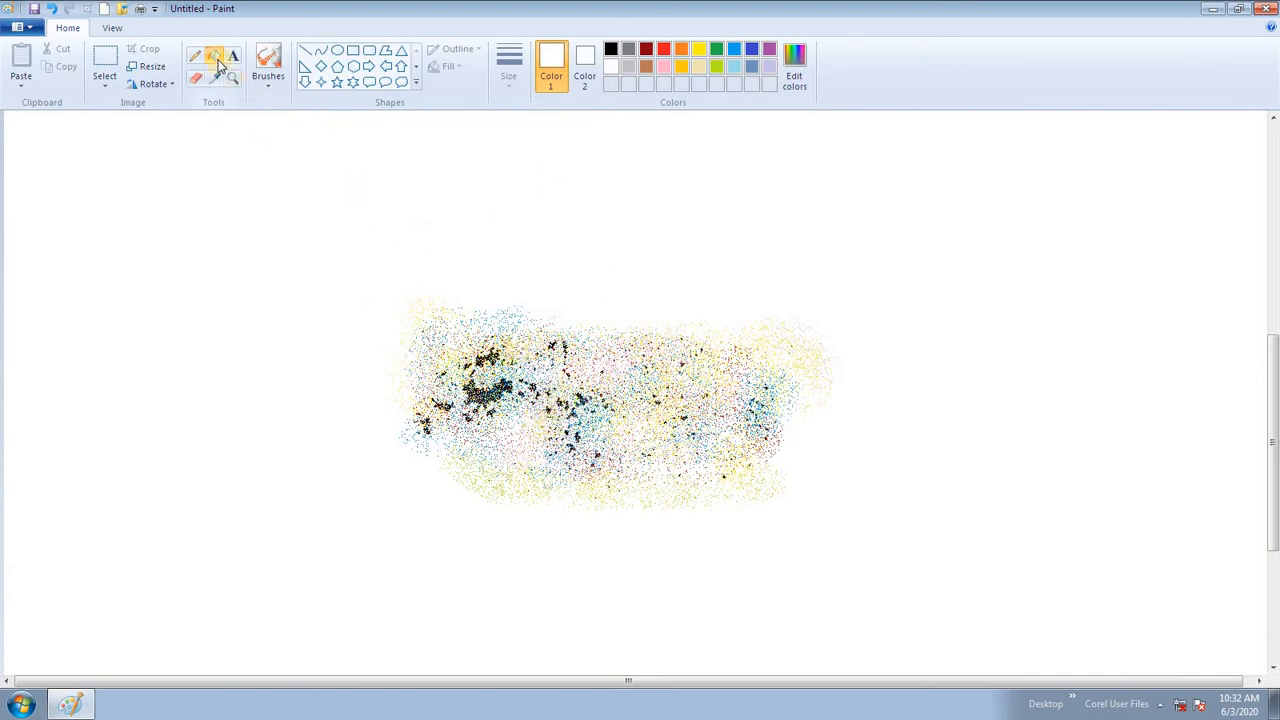
Step: Delete the remaining coloured specks from the canvas and set Color 1 to black
{"action": "left_click", "coordinate": [104, 60]}
{"action": "mouse_move", "coordinate": [240, 251]}
{"action": "left_mouse_down"}
{"action": "mouse_move", "coordinate": [726, 500]}
{"action": "mouse_move", "coordinate": [880, 563]}
{"action": "left_mouse_up"}
{"action": "key", "text": "Delete"}
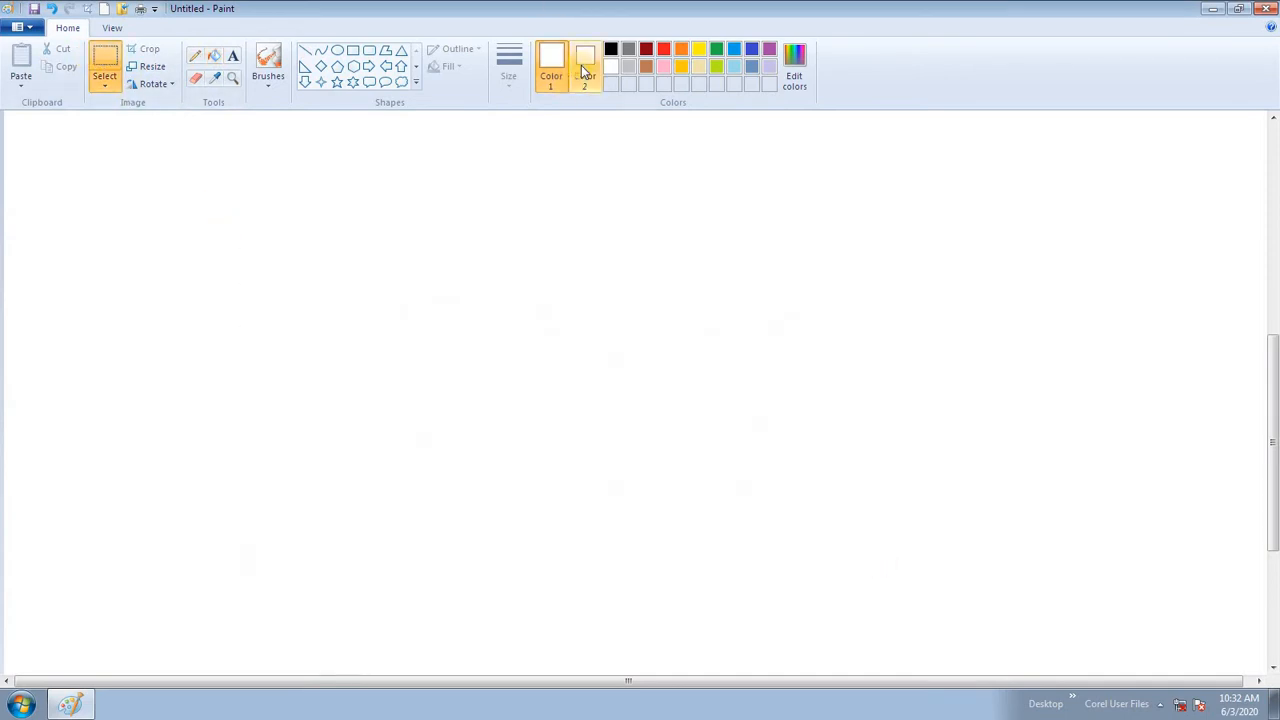
{"action": "left_click", "coordinate": [611, 49]}
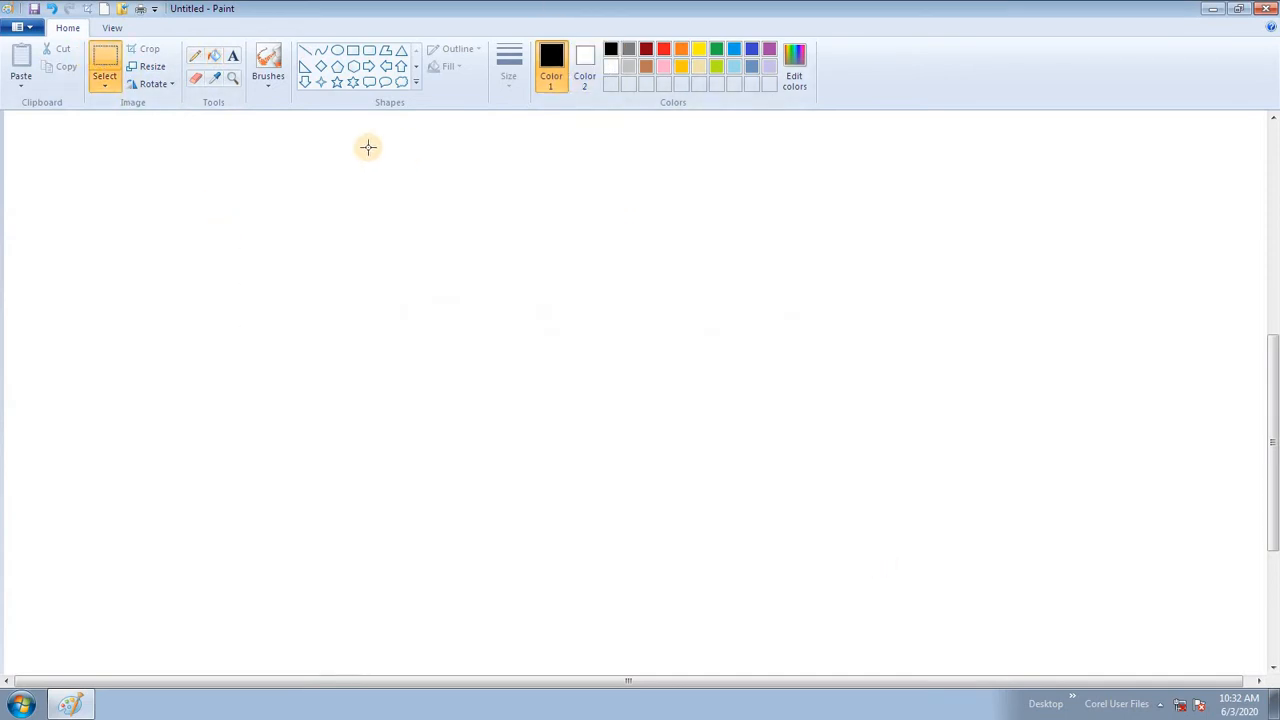
Step: Paint three crossing black strokes with the Watercolor brush in the middle of the canvas
{"action": "left_click", "coordinate": [279, 87]}
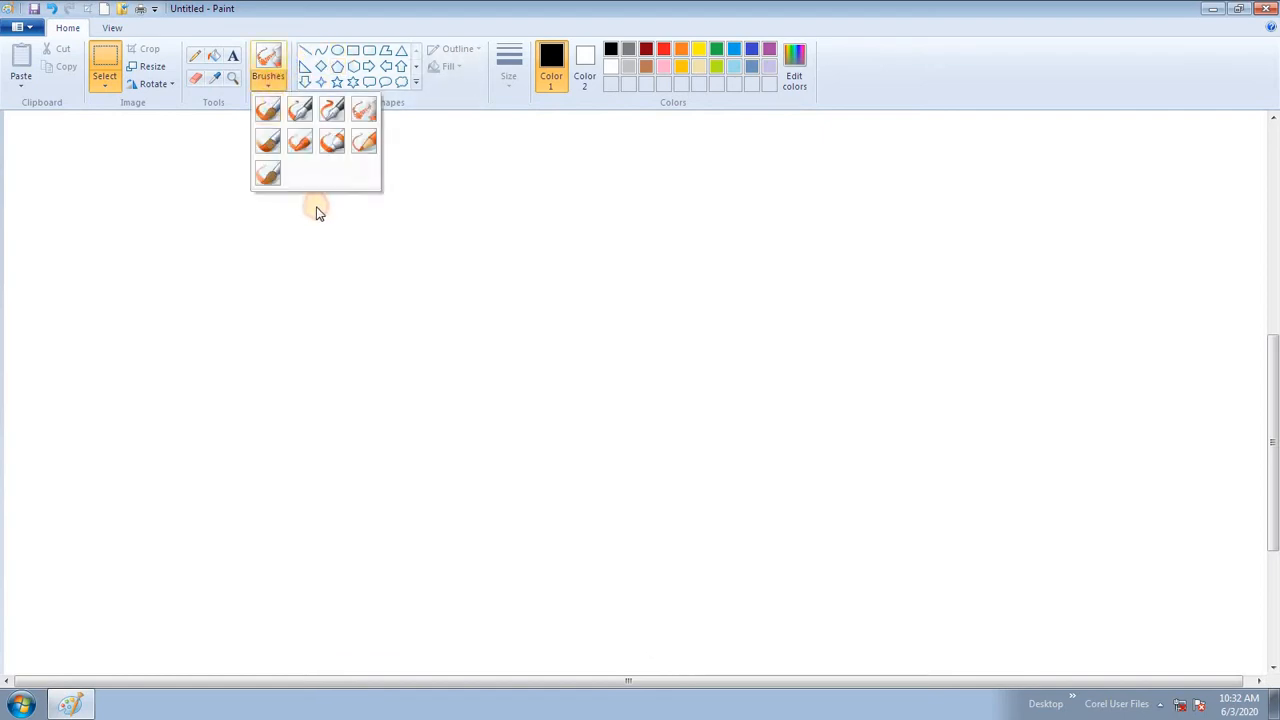
{"action": "left_click", "coordinate": [267, 175]}
{"action": "mouse_move", "coordinate": [543, 222]}
{"action": "left_mouse_down"}
{"action": "mouse_move", "coordinate": [509, 449]}
{"action": "mouse_move", "coordinate": [527, 455]}
{"action": "left_mouse_up"}
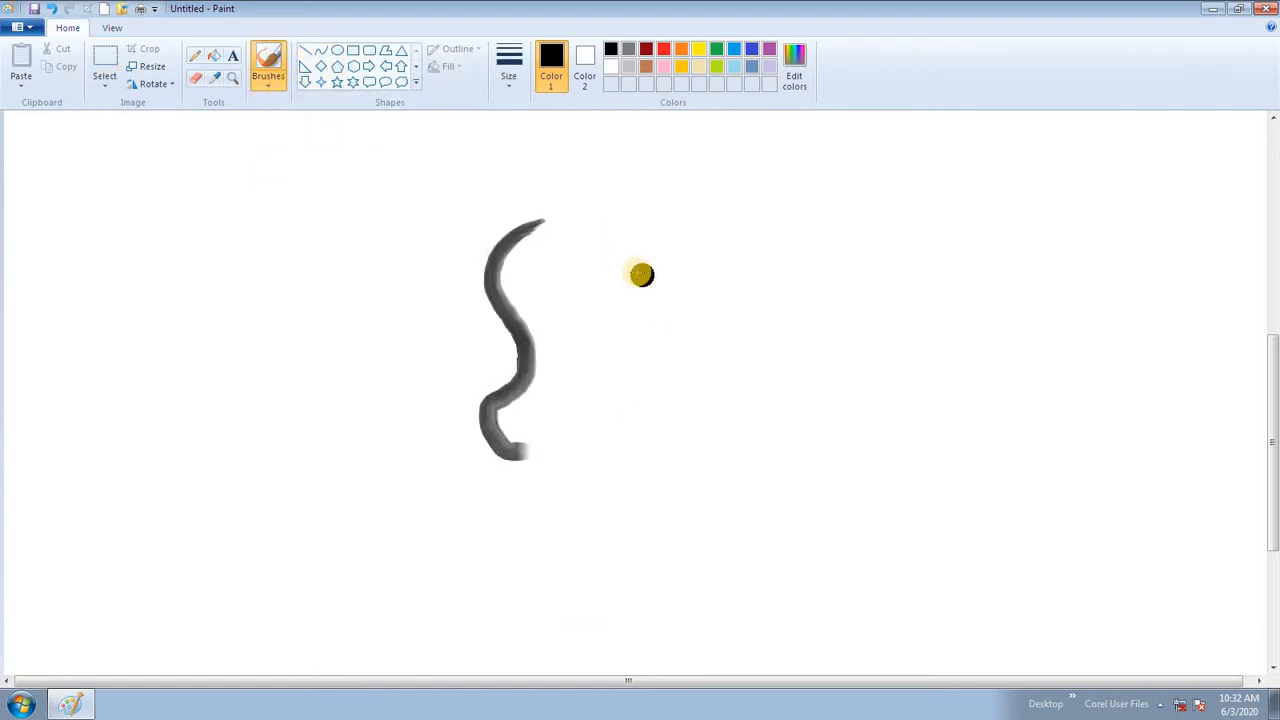
{"action": "mouse_move", "coordinate": [398, 340]}
{"action": "left_mouse_down"}
{"action": "mouse_move", "coordinate": [551, 335]}
{"action": "mouse_move", "coordinate": [664, 238]}
{"action": "left_mouse_up"}
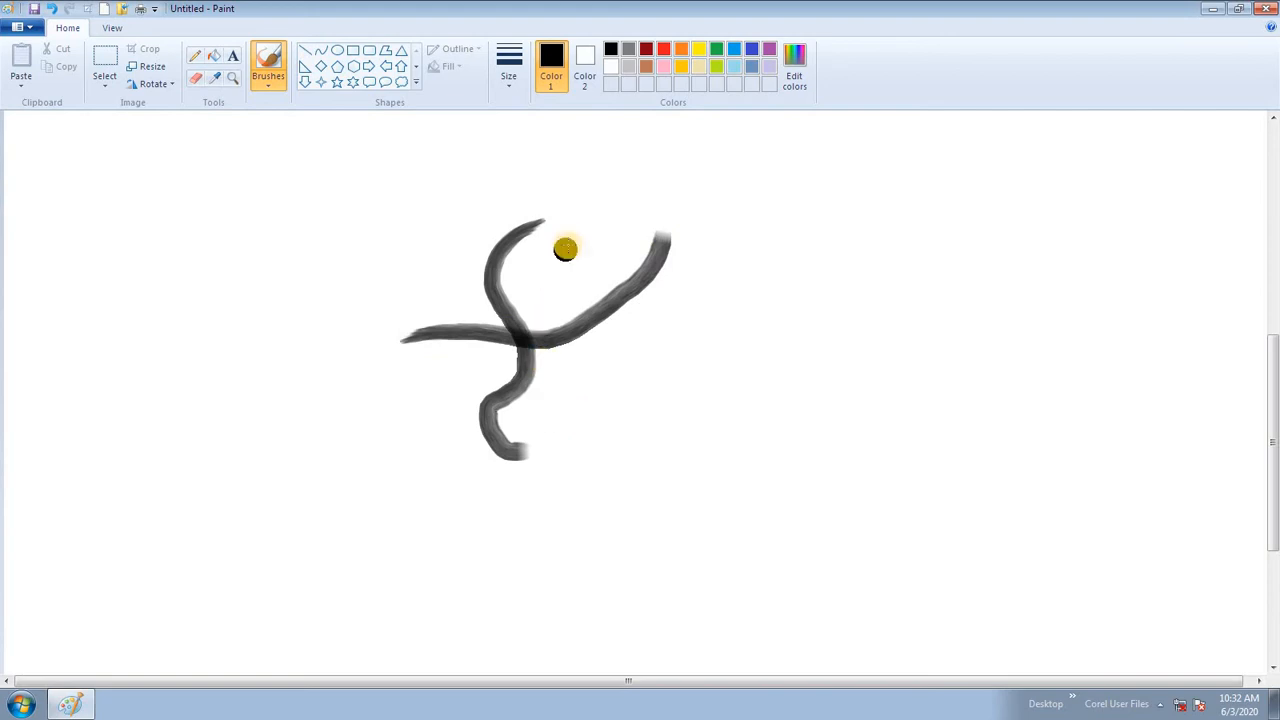
{"action": "mouse_move", "coordinate": [562, 244]}
{"action": "left_mouse_down"}
{"action": "mouse_move", "coordinate": [456, 437]}
{"action": "mouse_move", "coordinate": [416, 457]}
{"action": "left_mouse_up"}
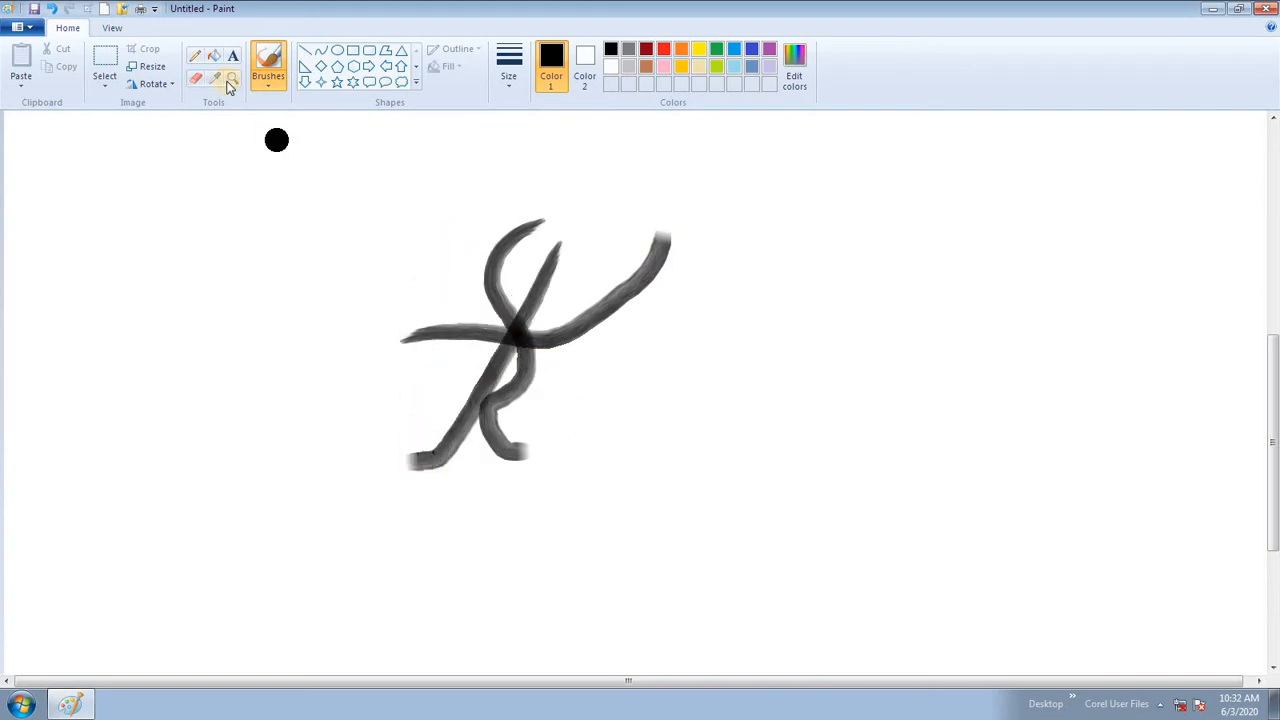
Step: Undo the three watercolour strokes
{"action": "key", "text": "ctrl+z"}
{"action": "key", "text": "ctrl+z"}
{"action": "key", "text": "ctrl+z"}
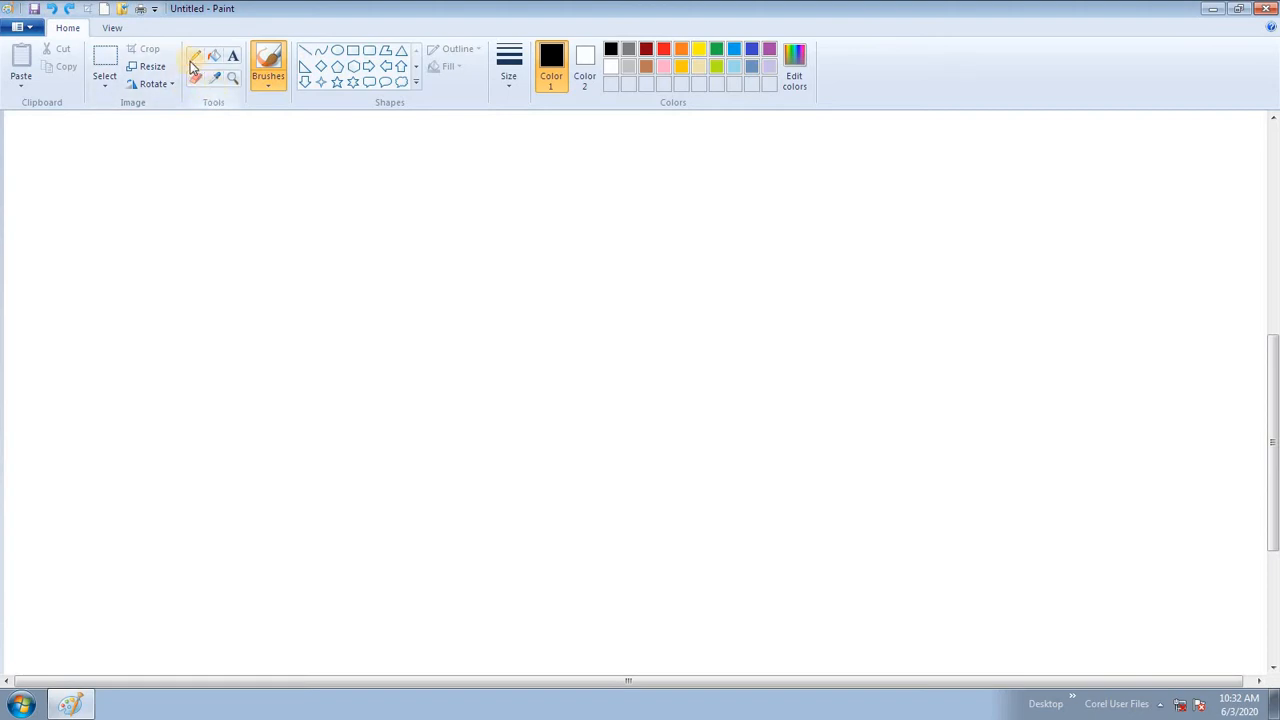
Step: Draw a tall black wavy line with the Pencil and two crossing orange lines to its right
{"action": "left_click", "coordinate": [193, 58]}
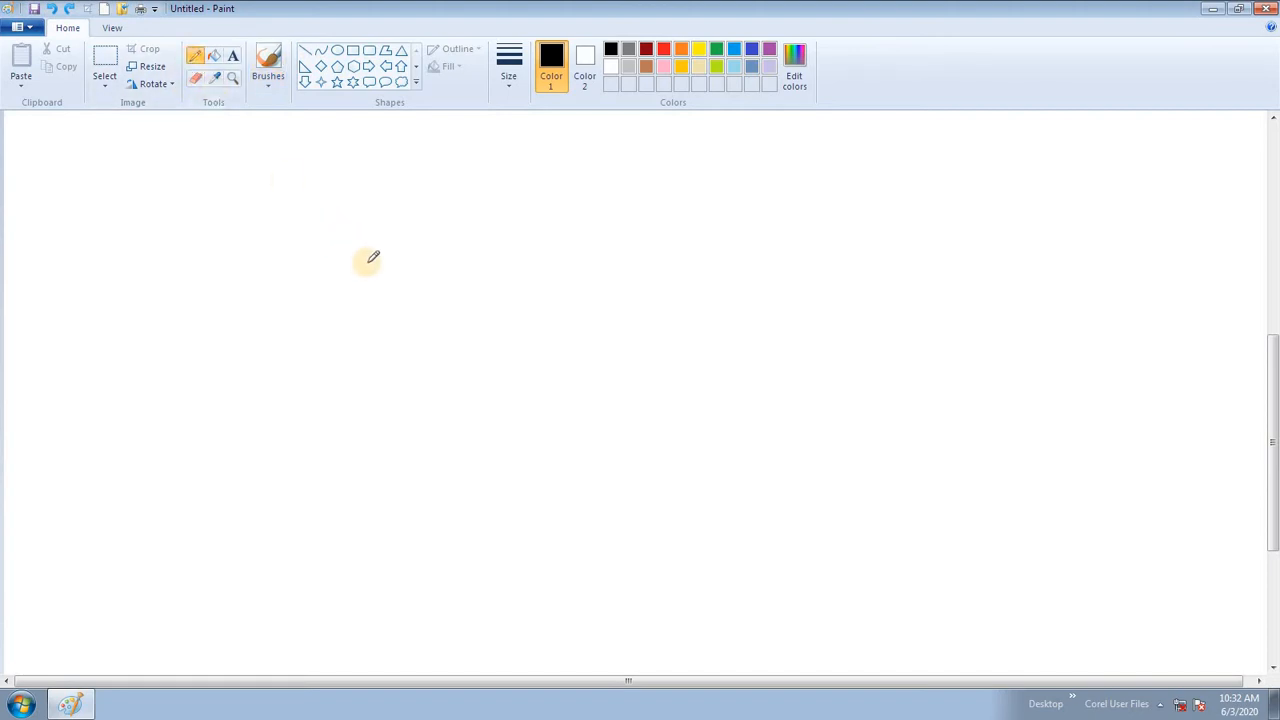
{"action": "mouse_move", "coordinate": [545, 210]}
{"action": "left_mouse_down"}
{"action": "mouse_move", "coordinate": [463, 313]}
{"action": "mouse_move", "coordinate": [460, 505]}
{"action": "left_mouse_up"}
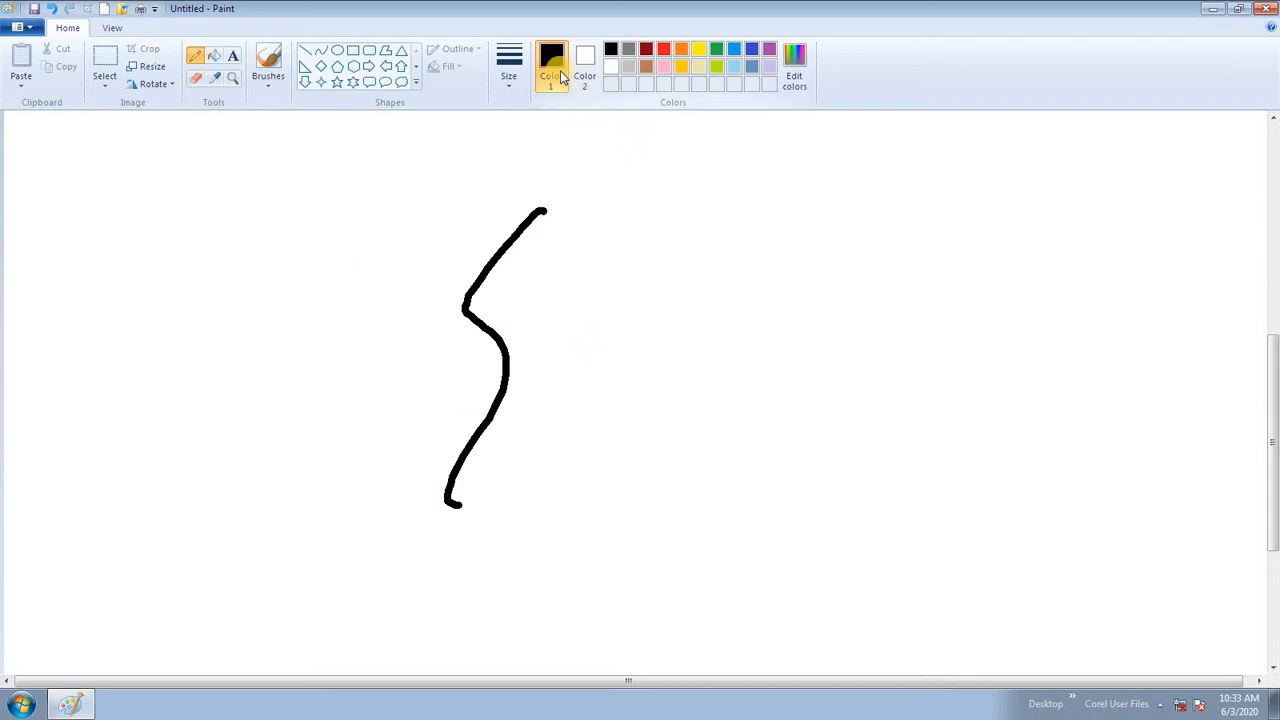
{"action": "left_click", "coordinate": [681, 48]}
{"action": "mouse_move", "coordinate": [763, 222]}
{"action": "left_mouse_down"}
{"action": "mouse_move", "coordinate": [686, 295]}
{"action": "mouse_move", "coordinate": [733, 415]}
{"action": "left_mouse_up"}
{"action": "left_click_drag", "start_coordinate": [595, 338], "coordinate": [848, 297]}
Step: Draw two light yellow diagonal Pencil lines crossing over the orange lines
{"action": "left_click", "coordinate": [698, 67]}
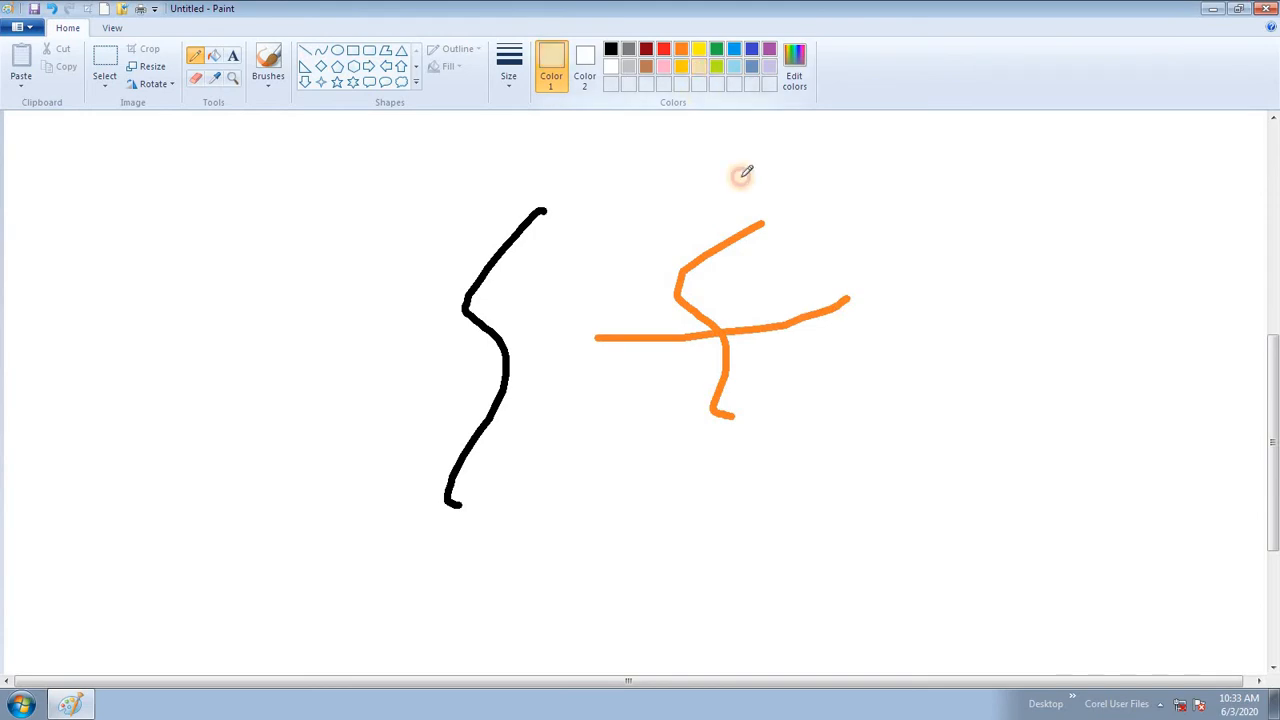
{"action": "left_click_drag", "start_coordinate": [795, 262], "coordinate": [600, 443]}
{"action": "mouse_move", "coordinate": [625, 255]}
{"action": "left_mouse_down"}
{"action": "mouse_move", "coordinate": [783, 413]}
{"action": "mouse_move", "coordinate": [816, 411]}
{"action": "left_mouse_up"}
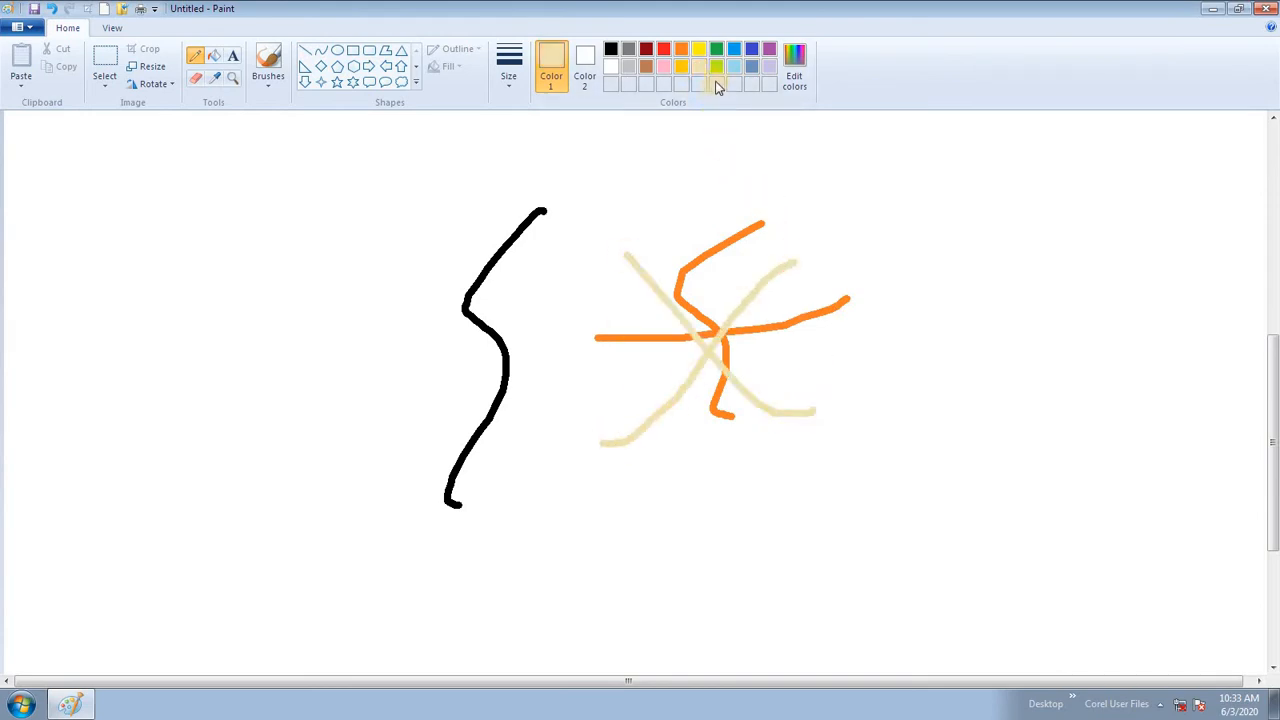
Step: Draw five lime Pencil lines radiating through the centre of the orange and light yellow lines
{"action": "left_click", "coordinate": [716, 67]}
{"action": "mouse_move", "coordinate": [805, 205]}
{"action": "left_mouse_down"}
{"action": "mouse_move", "coordinate": [663, 394]}
{"action": "mouse_move", "coordinate": [555, 455]}
{"action": "left_mouse_up"}
{"action": "left_click", "coordinate": [594, 306]}
{"action": "left_click_drag", "start_coordinate": [633, 319], "coordinate": [805, 375]}
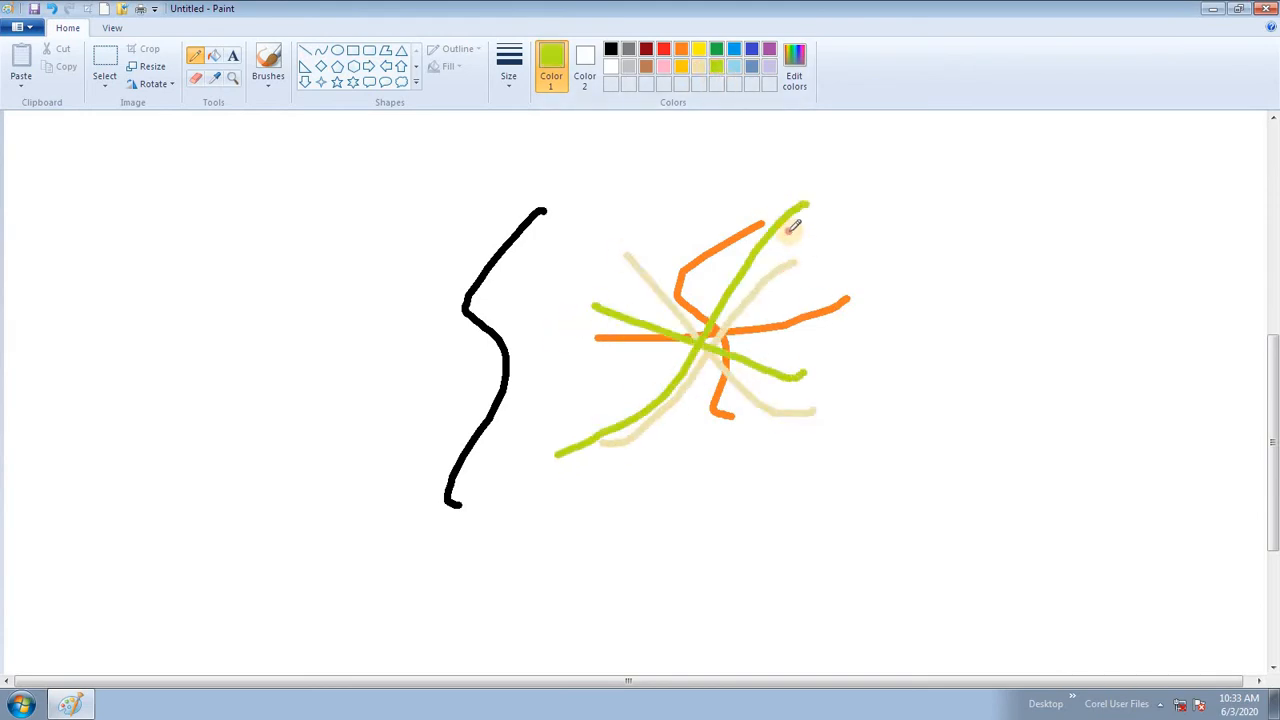
{"action": "left_click_drag", "start_coordinate": [793, 230], "coordinate": [653, 448]}
{"action": "left_click_drag", "start_coordinate": [690, 232], "coordinate": [745, 462]}
{"action": "left_click_drag", "start_coordinate": [530, 353], "coordinate": [816, 328]}
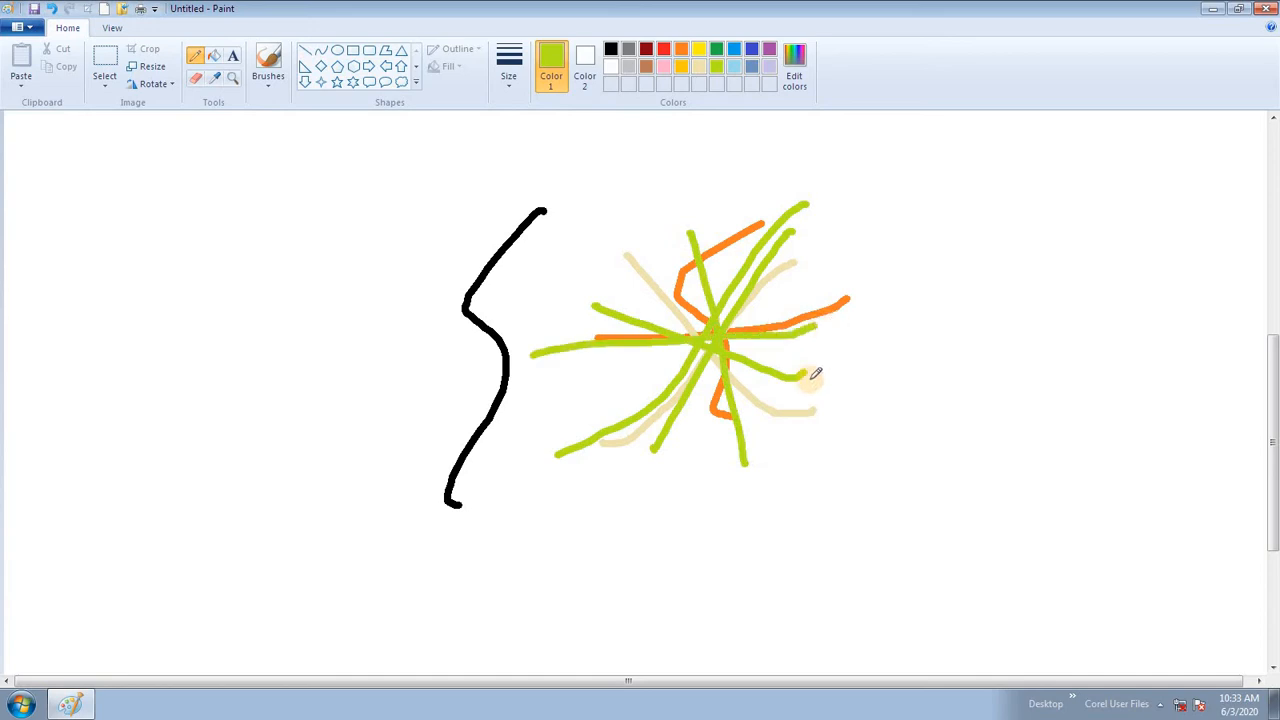
Step: Delete all the pencil lines from the canvas and reset Color 1 to black
{"action": "key", "text": "ctrl+a"}
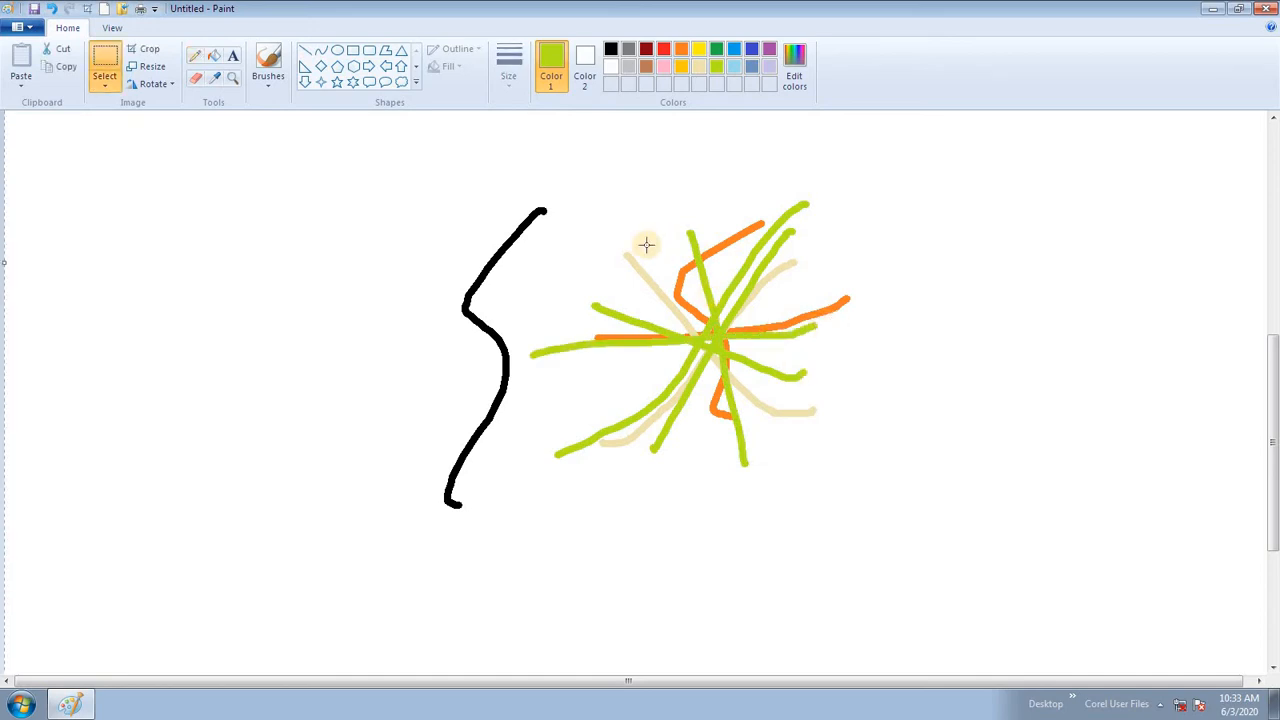
{"action": "key", "text": "Delete"}
{"action": "left_click", "coordinate": [612, 51]}
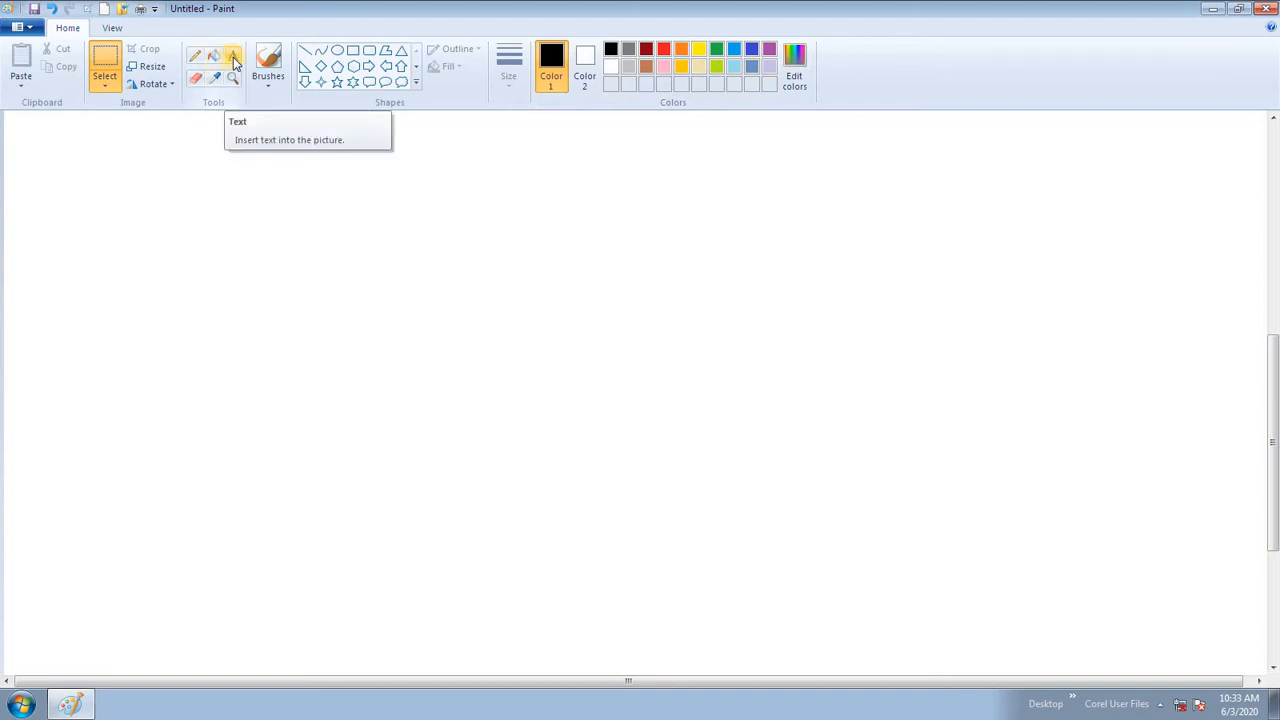
Step: Place a wide text box across the canvas with the Text tool and set its font size to 100
{"action": "left_click", "coordinate": [233, 60]}
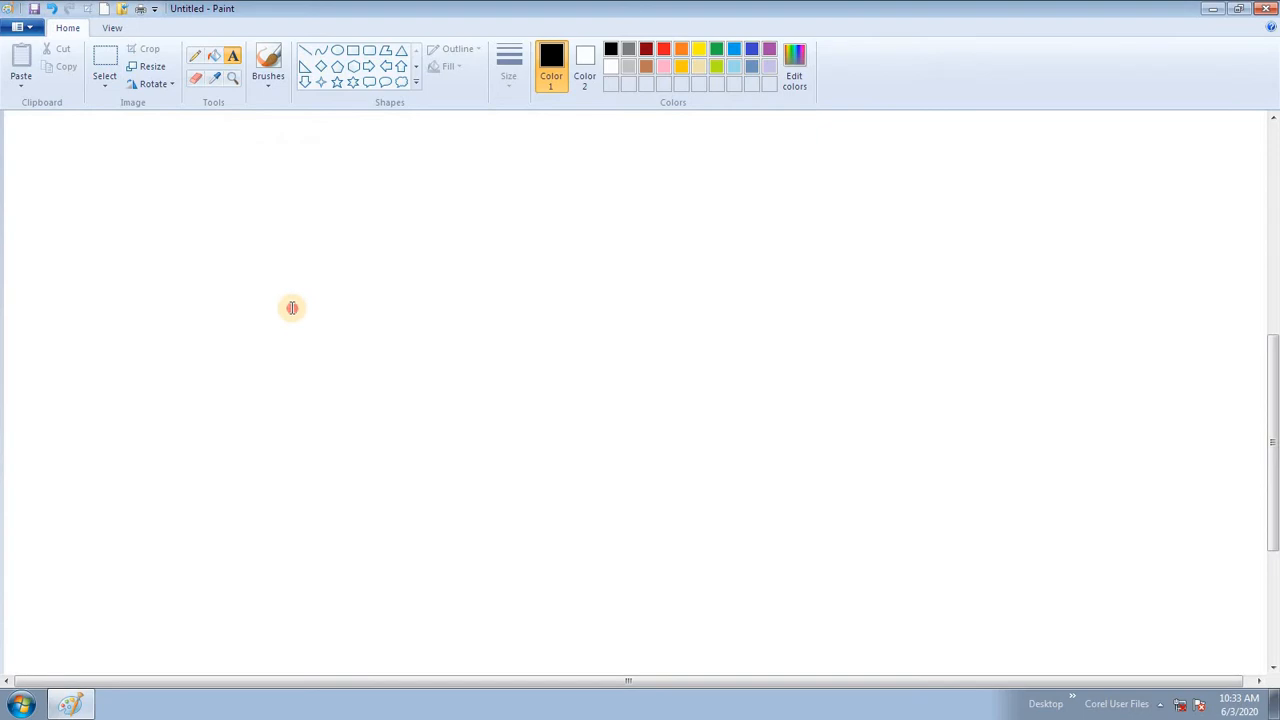
{"action": "left_click", "coordinate": [289, 306]}
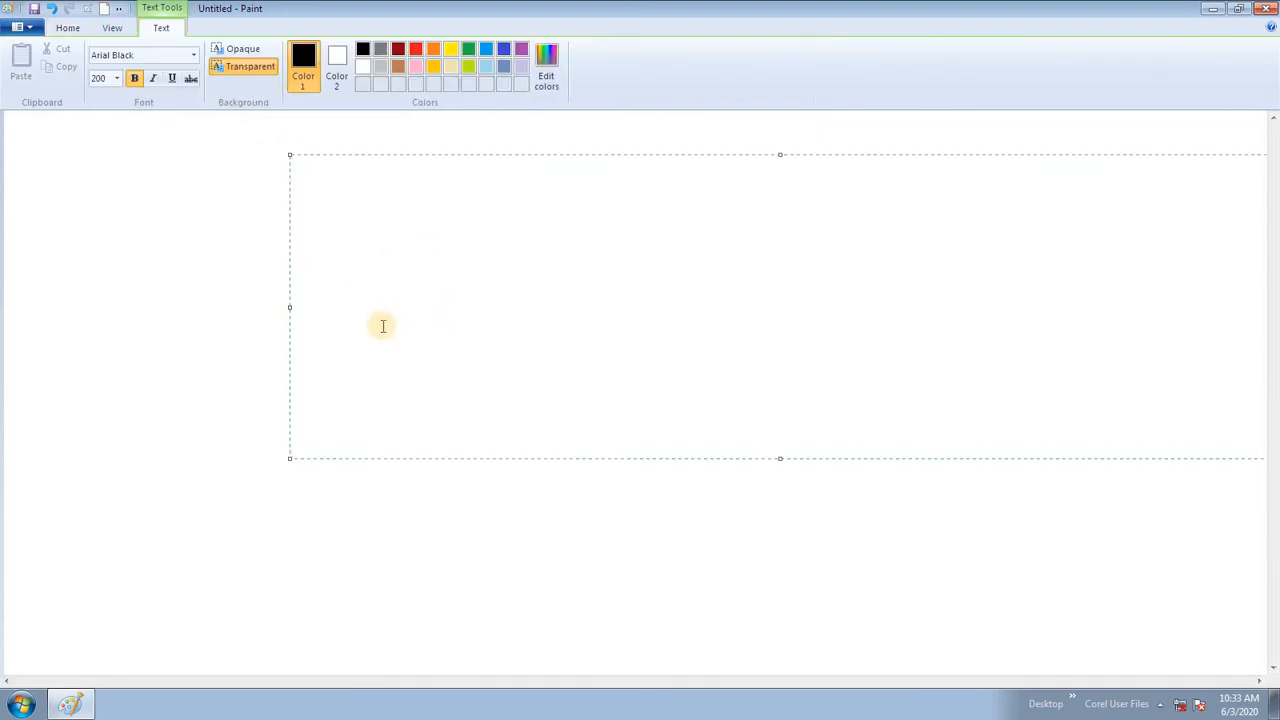
{"action": "left_click", "coordinate": [228, 276]}
{"action": "left_click_drag", "start_coordinate": [204, 255], "coordinate": [420, 351]}
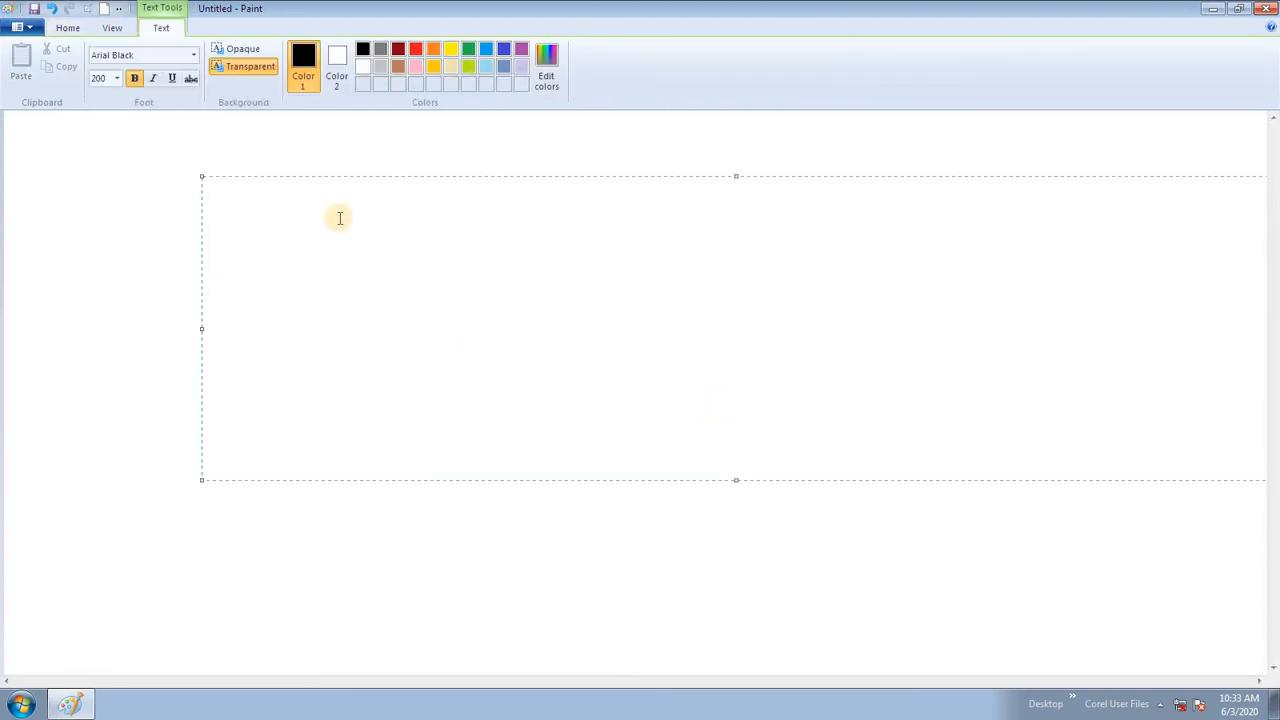
{"action": "left_click", "coordinate": [116, 78]}
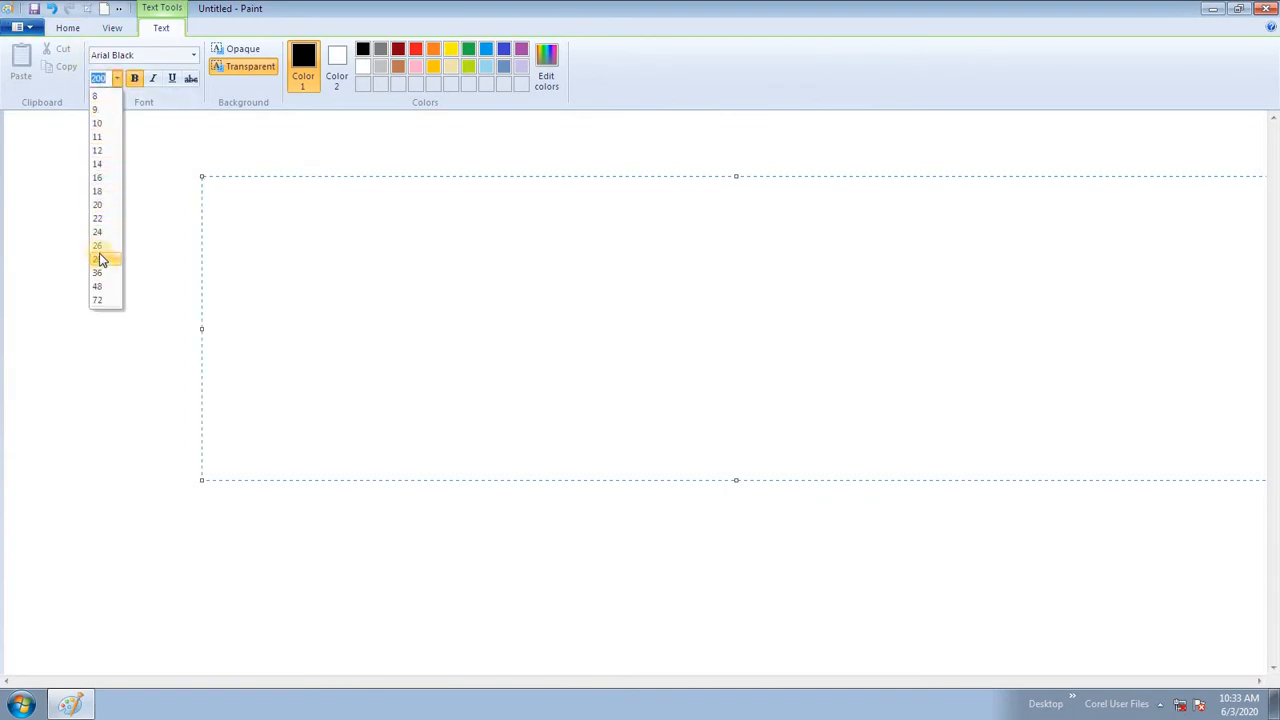
{"action": "left_click", "coordinate": [109, 80]}
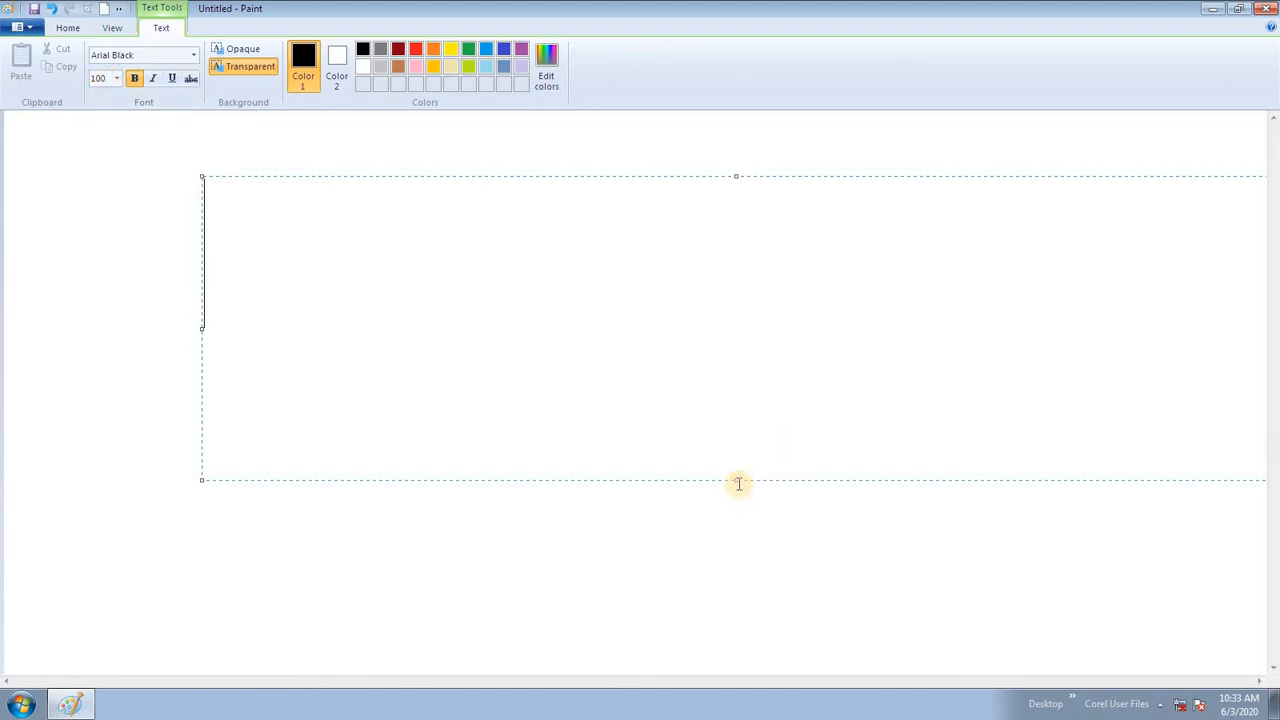
Step: Reduce the text box's height and move it to the middle of the canvas
{"action": "left_click_drag", "start_coordinate": [739, 474], "coordinate": [729, 396]}
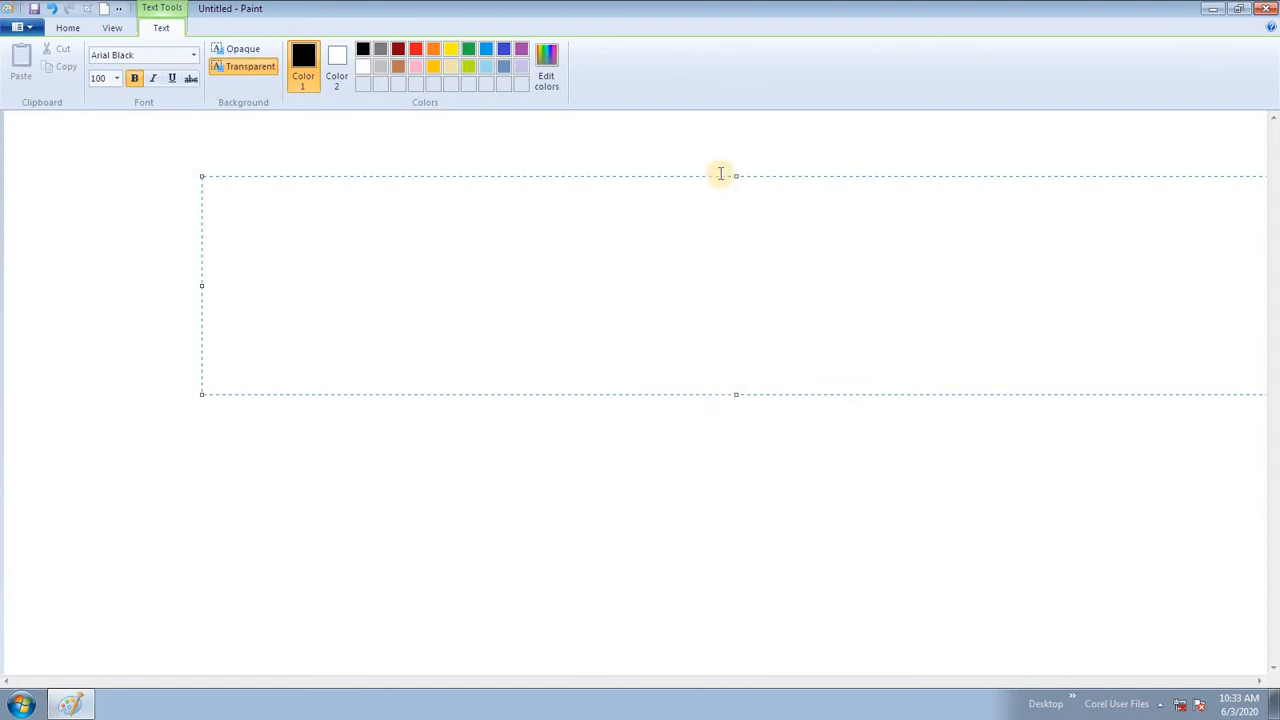
{"action": "left_click_drag", "start_coordinate": [717, 178], "coordinate": [683, 254]}
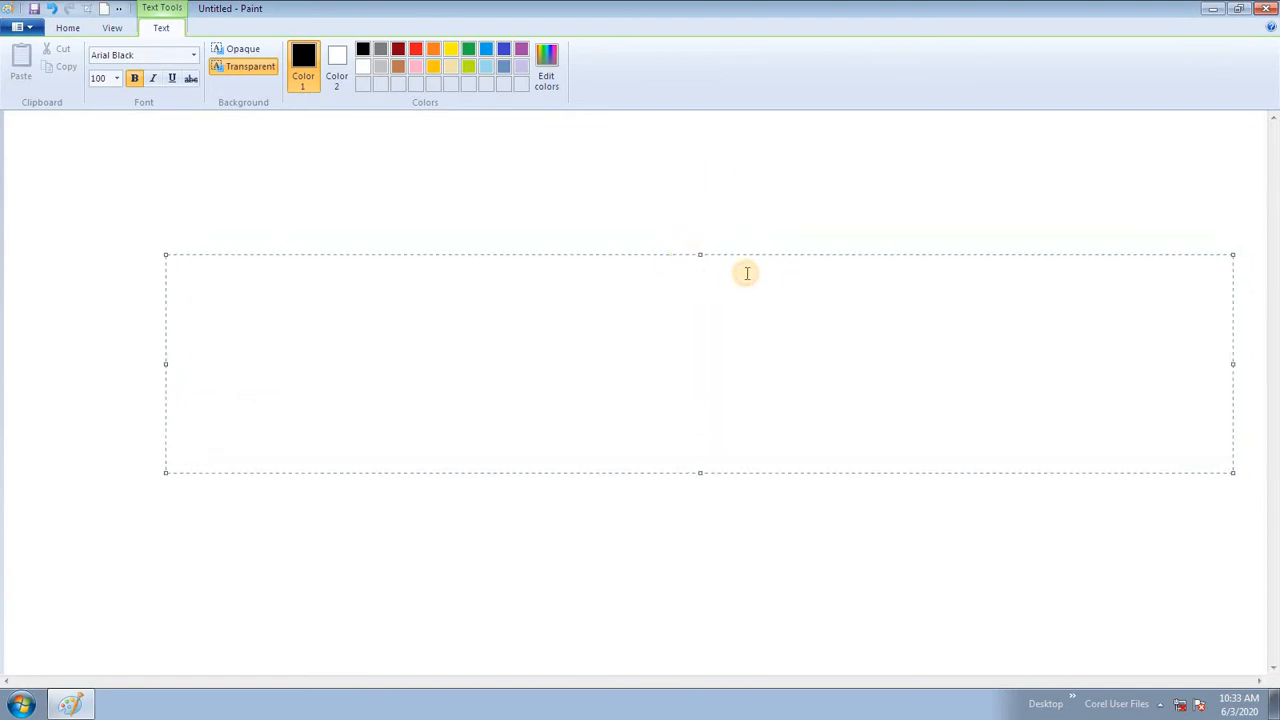
Step: Enter "Hartron Skill" in the text box, with "Centre" on a second line
{"action": "type", "text": "Hartron Skill"}
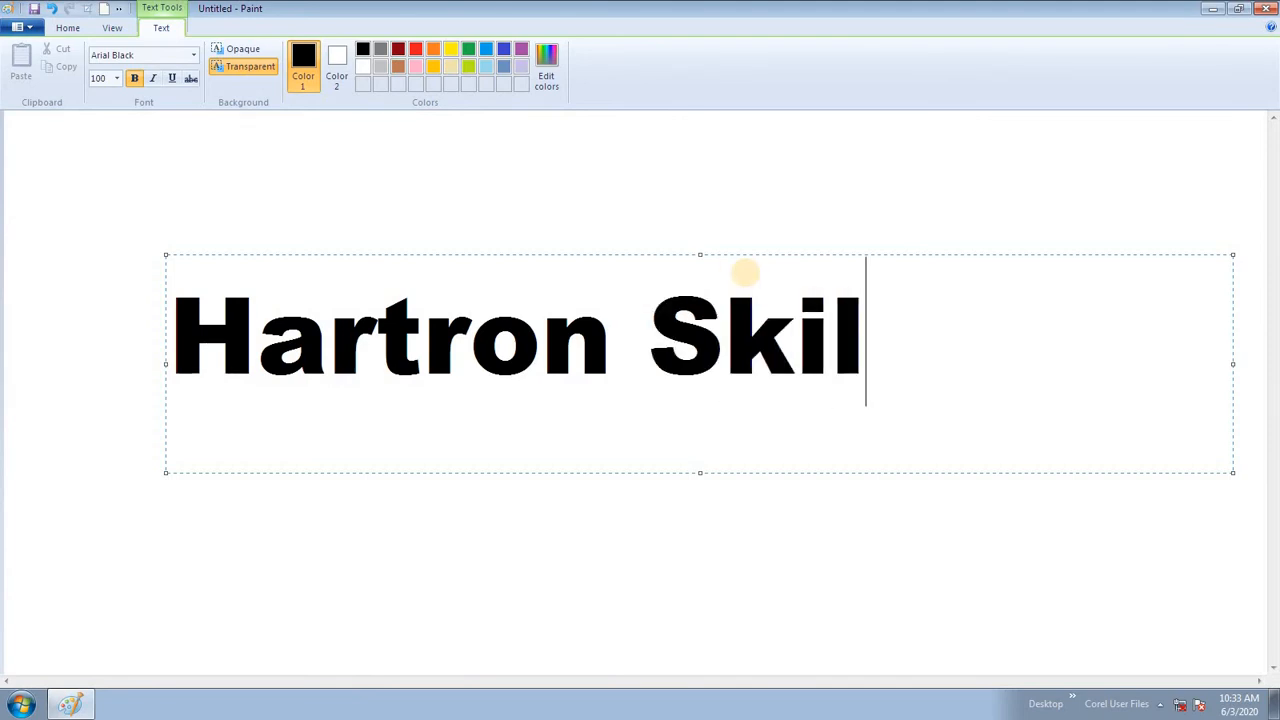
{"action": "key", "text": "Return"}
{"action": "type", "text": "Centre"}
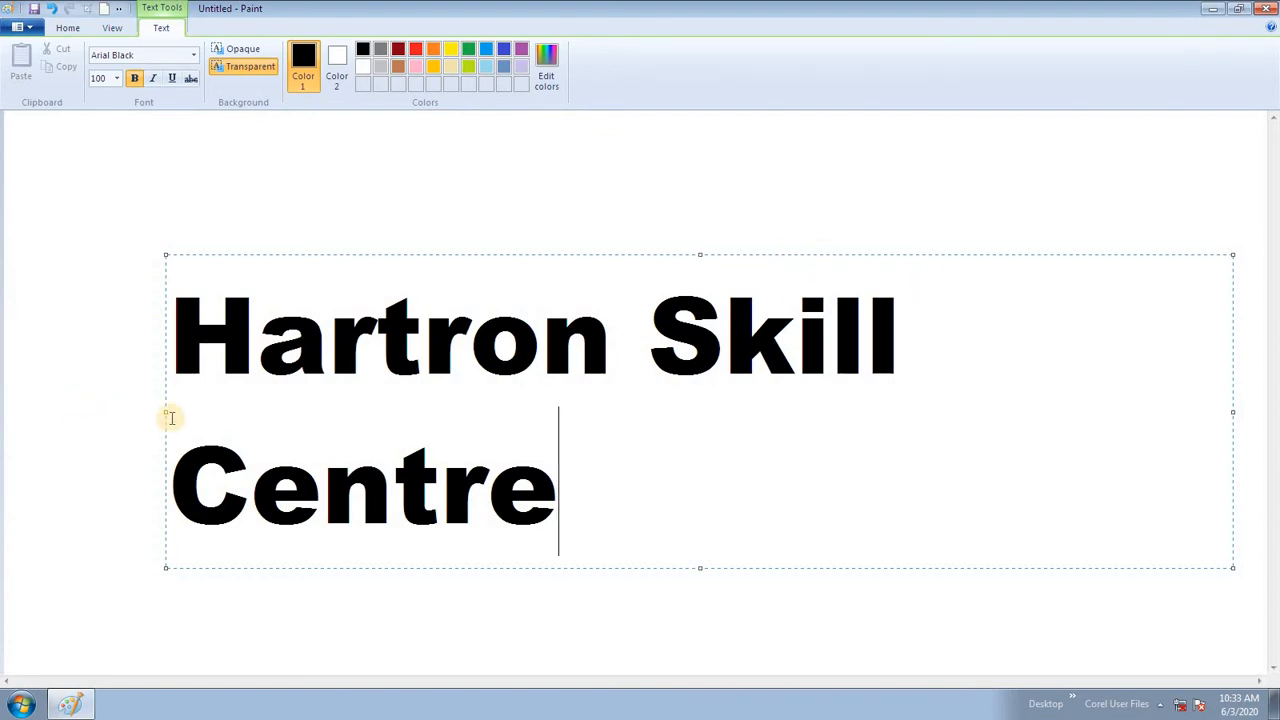
Step: Widen the text box towards the canvas's left edge so that "Hartron Skill Centre" fits on one line
{"action": "left_click_drag", "start_coordinate": [155, 409], "coordinate": [58, 424]}
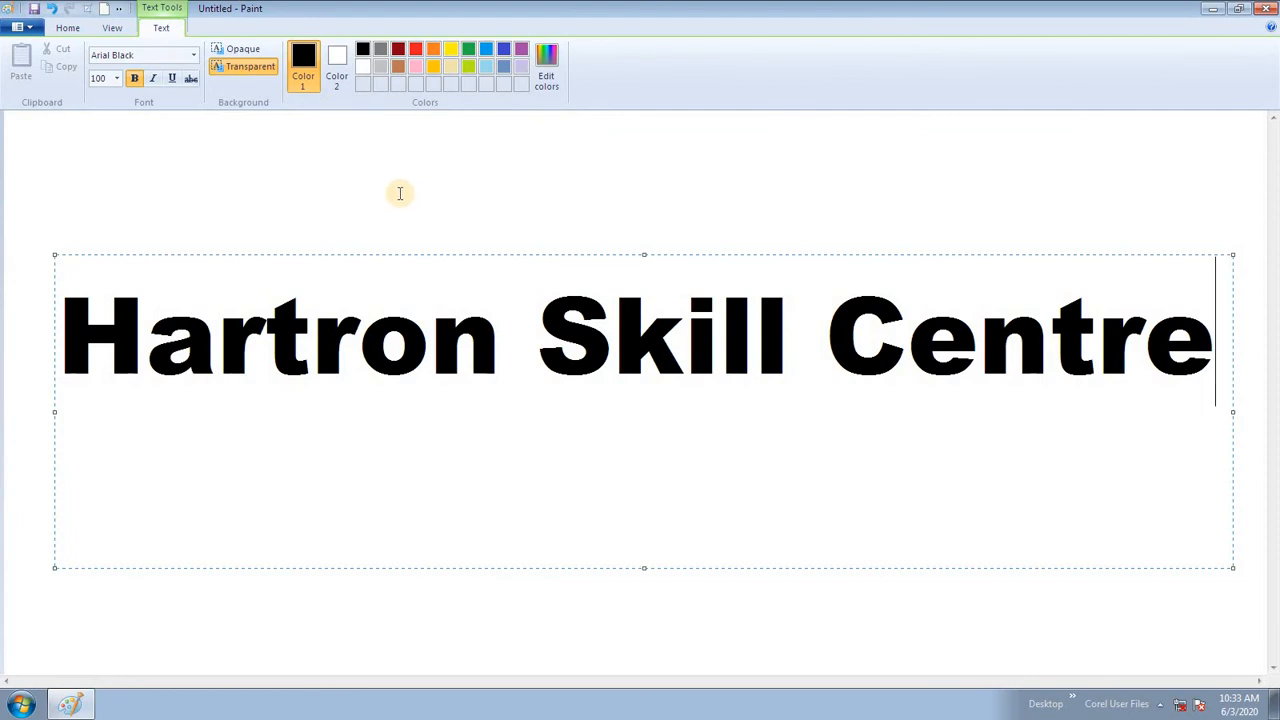
Step: Colour only the word "Hartron" in the text box turquoise blue
{"action": "left_click_drag", "start_coordinate": [500, 337], "coordinate": [366, 338]}
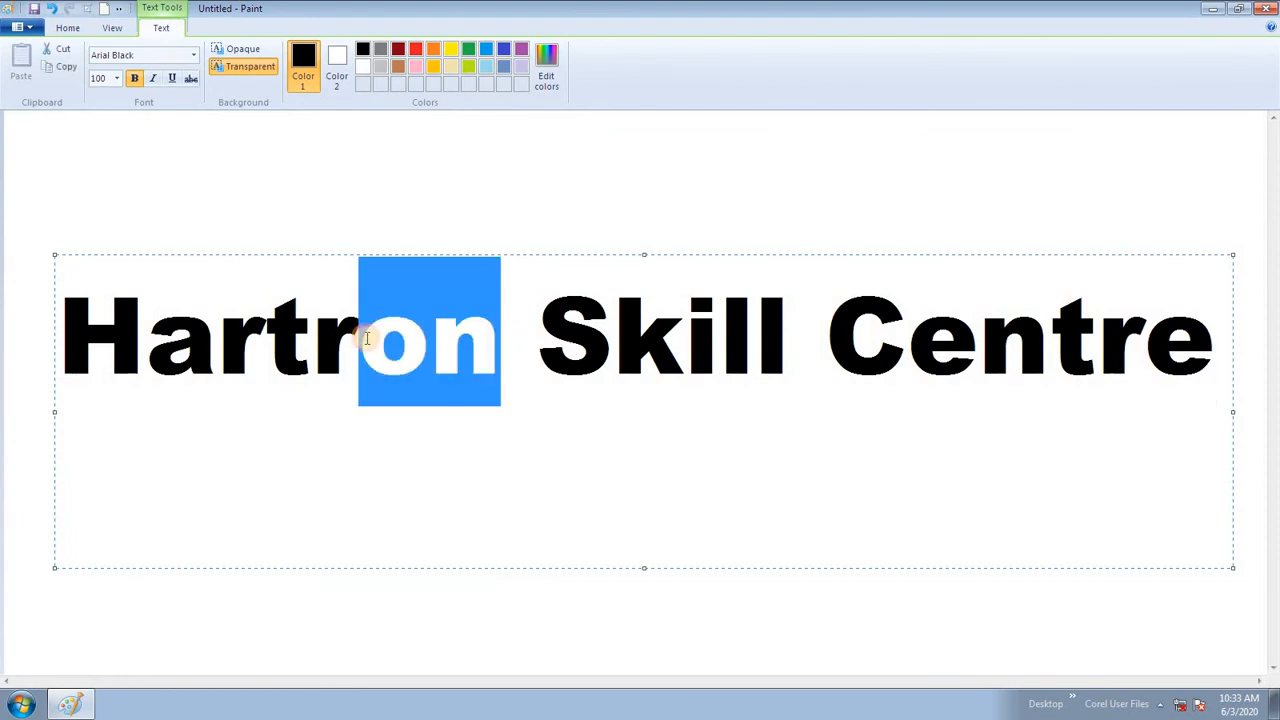
{"action": "left_click", "coordinate": [491, 335]}
{"action": "left_click_drag", "start_coordinate": [491, 335], "coordinate": [83, 287]}
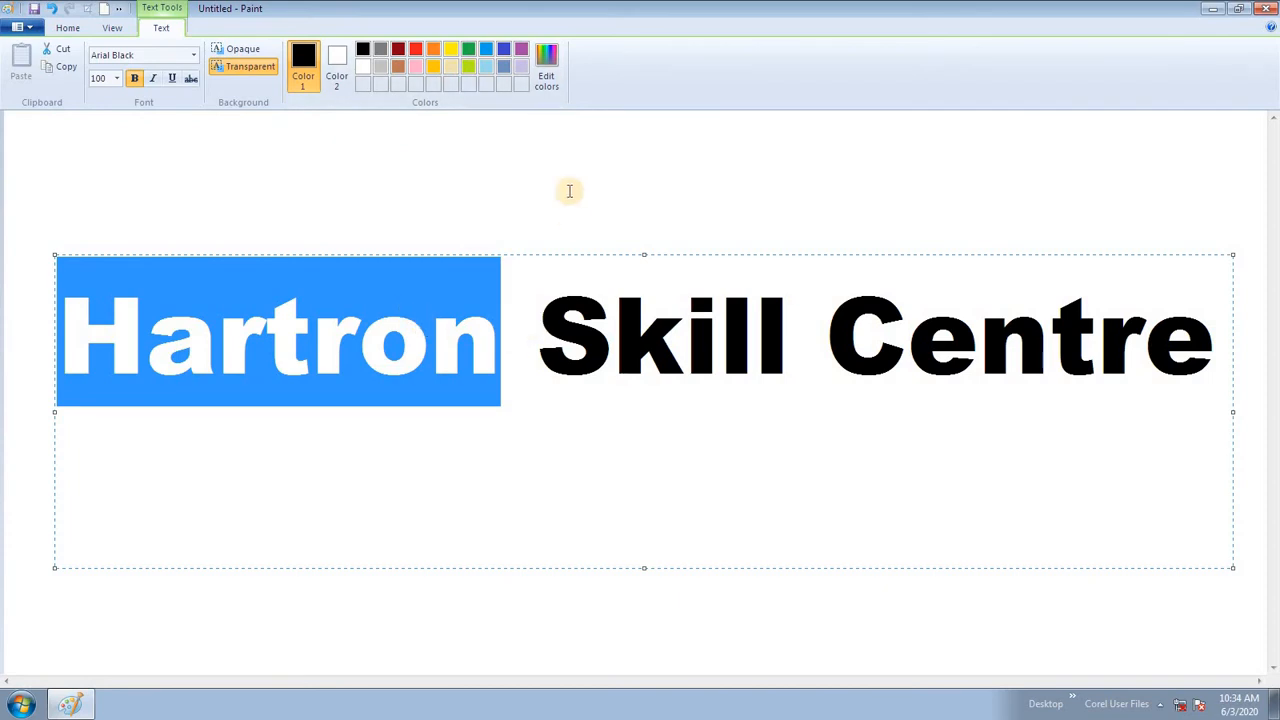
{"action": "left_click", "coordinate": [570, 364]}
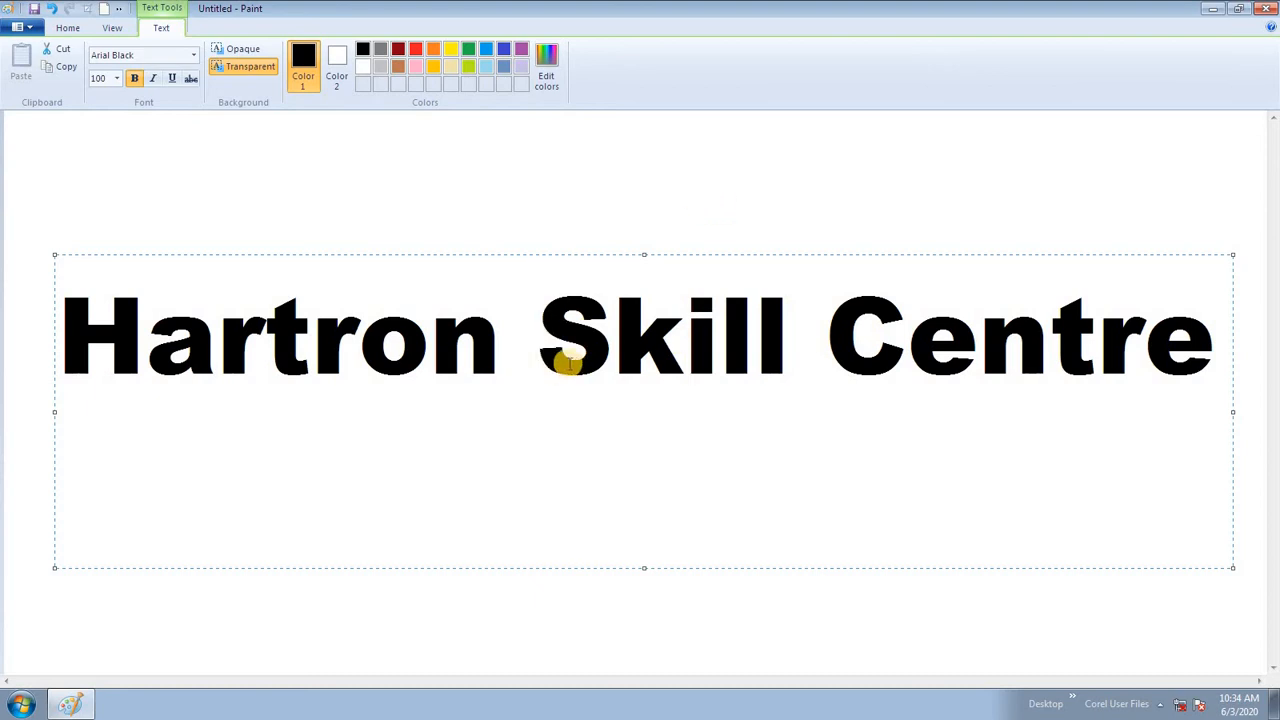
{"action": "left_click_drag", "start_coordinate": [480, 354], "coordinate": [43, 289]}
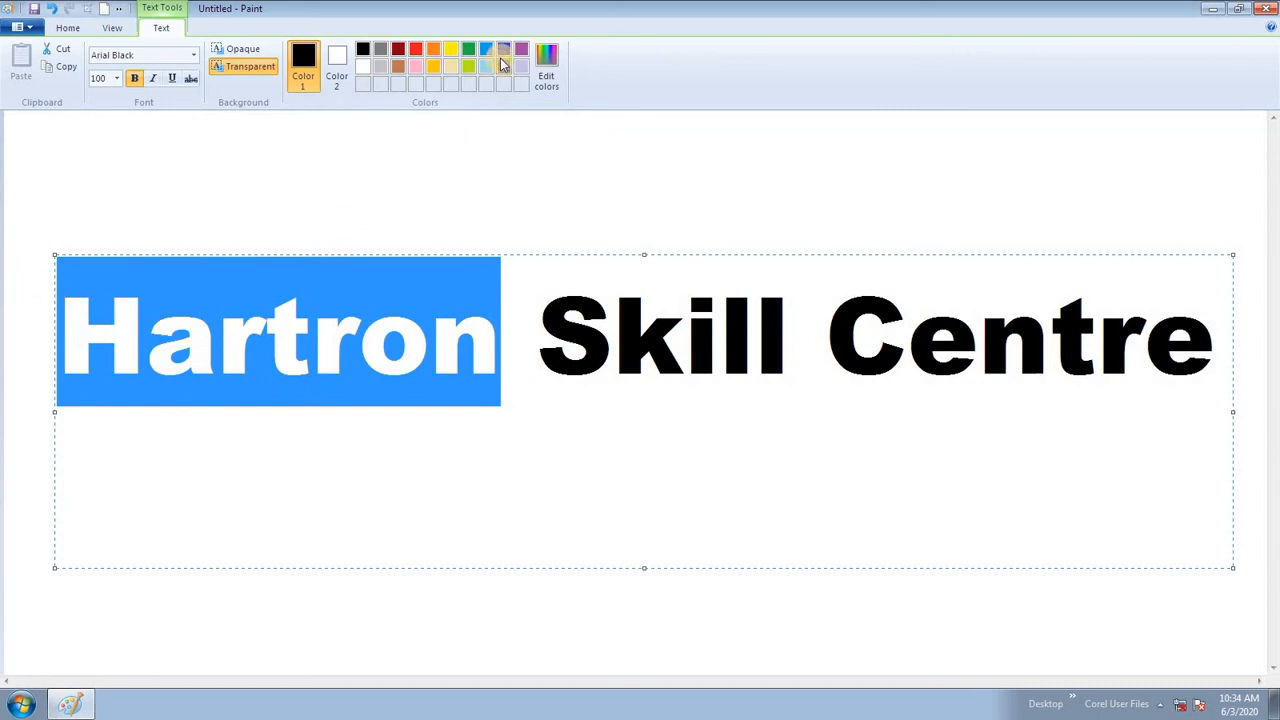
{"action": "left_click", "coordinate": [486, 48]}
{"action": "left_click", "coordinate": [604, 316]}
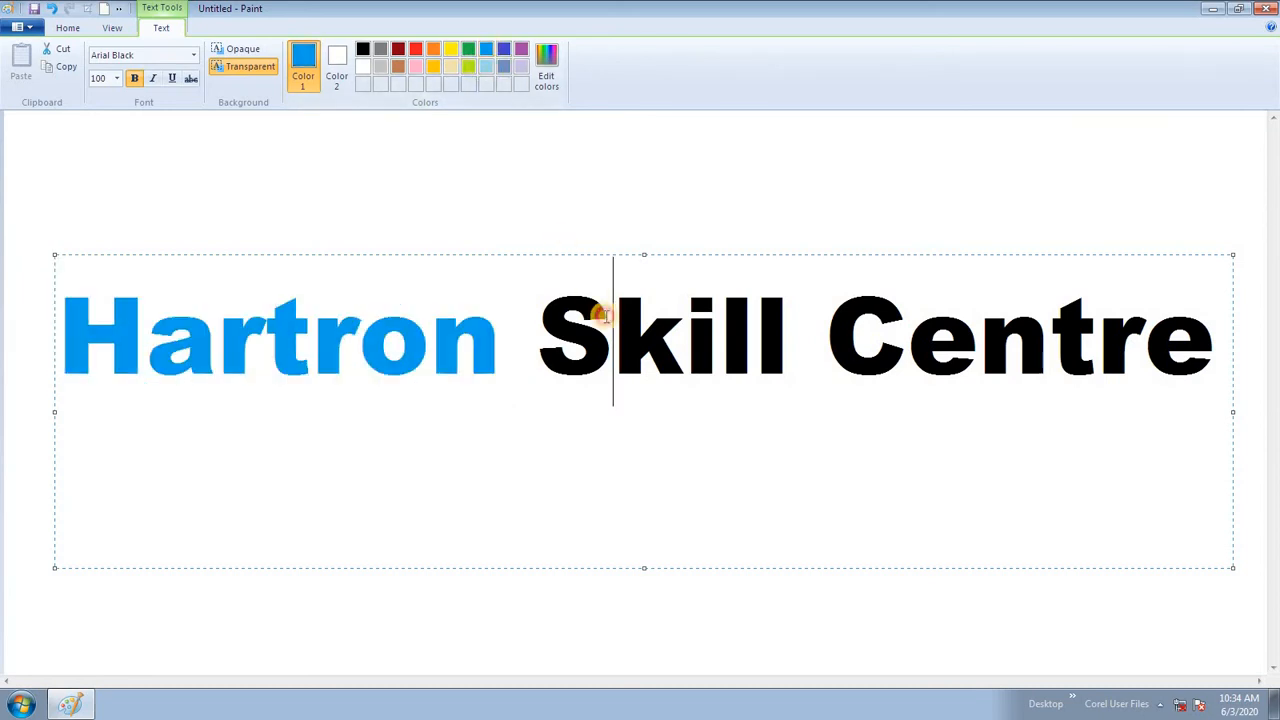
Step: Colour the word "Skill" red and the word "Centre" green
{"action": "left_click_drag", "start_coordinate": [566, 320], "coordinate": [1226, 318]}
{"action": "left_click", "coordinate": [416, 48]}
{"action": "left_click", "coordinate": [630, 310]}
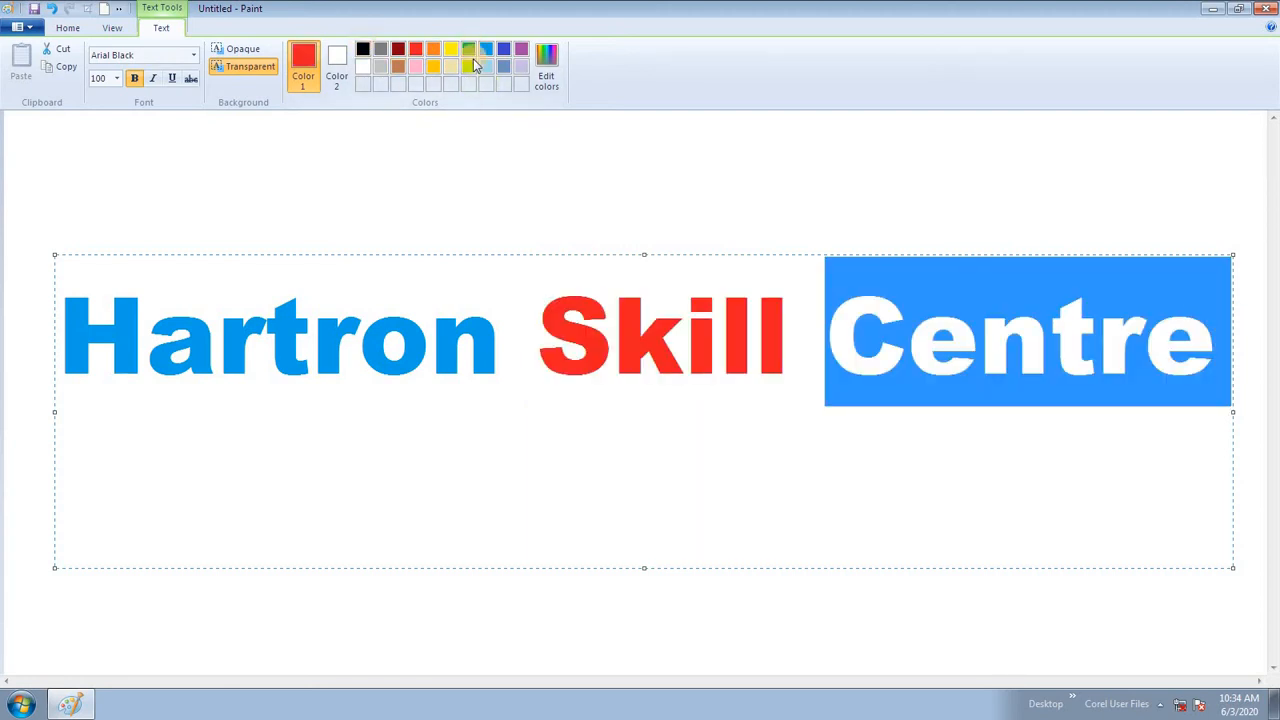
{"action": "left_click", "coordinate": [470, 49]}
{"action": "left_click", "coordinate": [545, 363]}
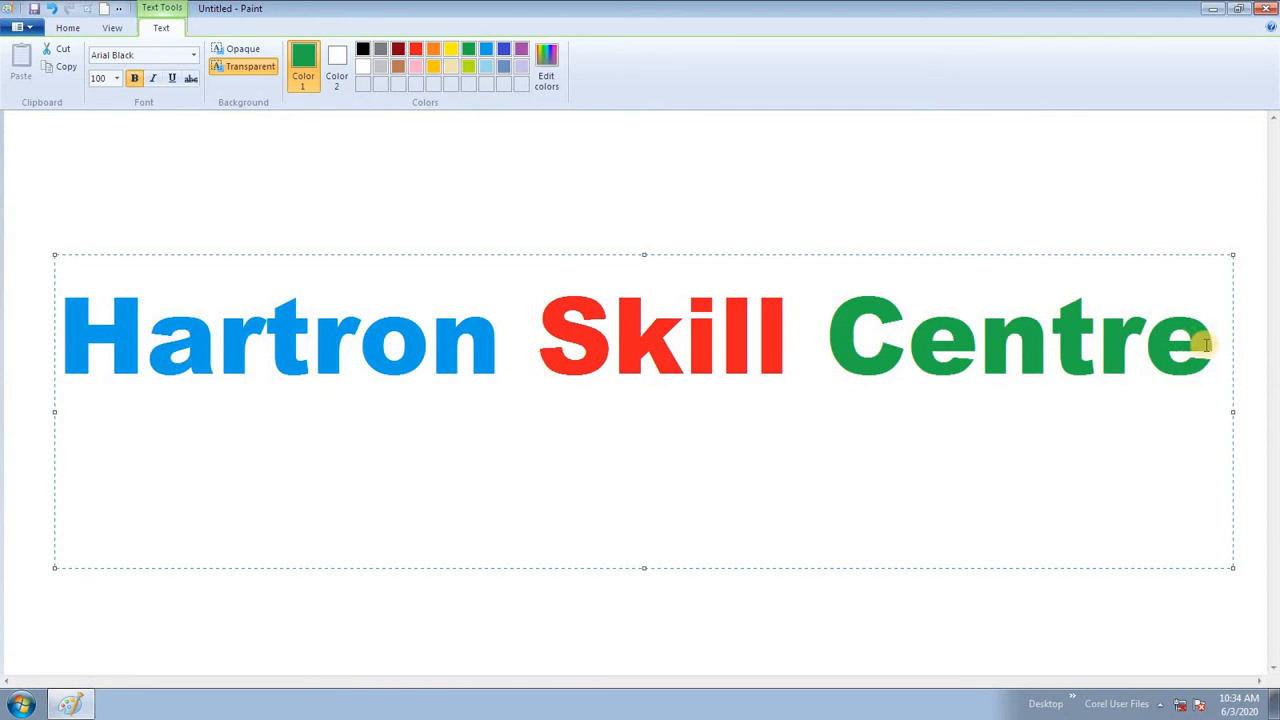
Step: Set the colour of the whole "Hartron Skill Centre" line to black
{"action": "left_click_drag", "start_coordinate": [1208, 346], "coordinate": [49, 327]}
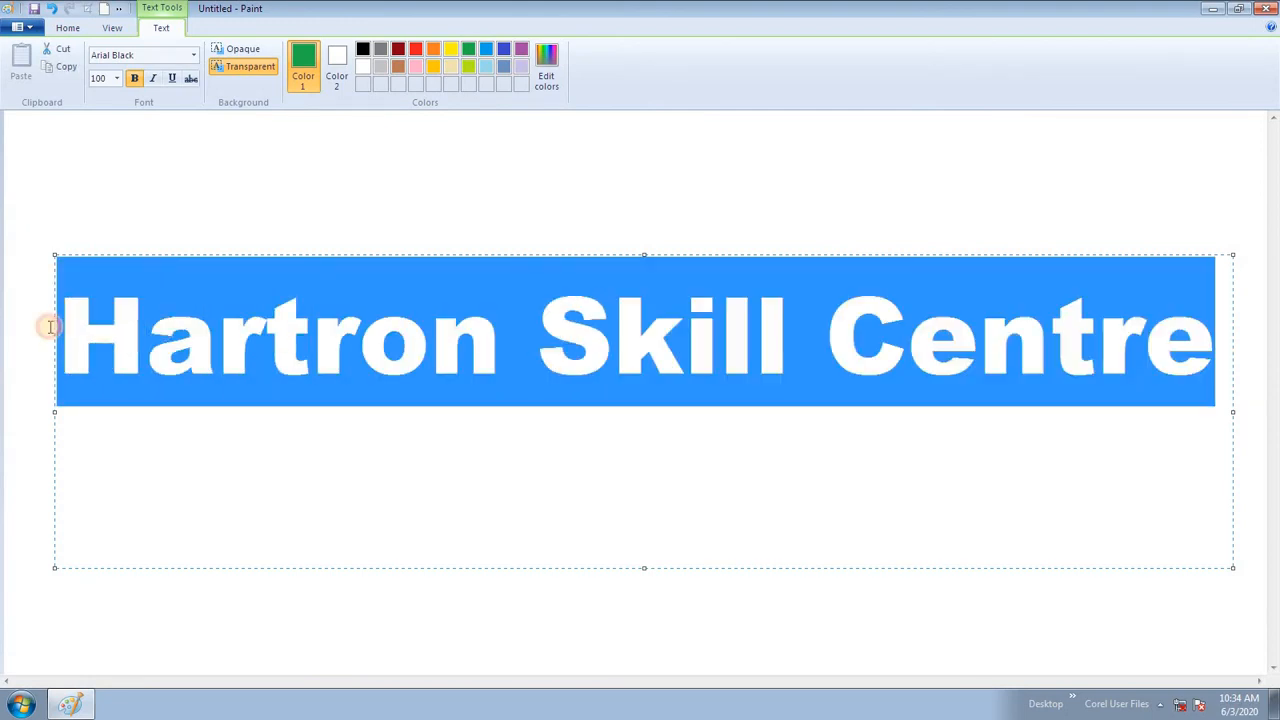
{"action": "left_click", "coordinate": [364, 50]}
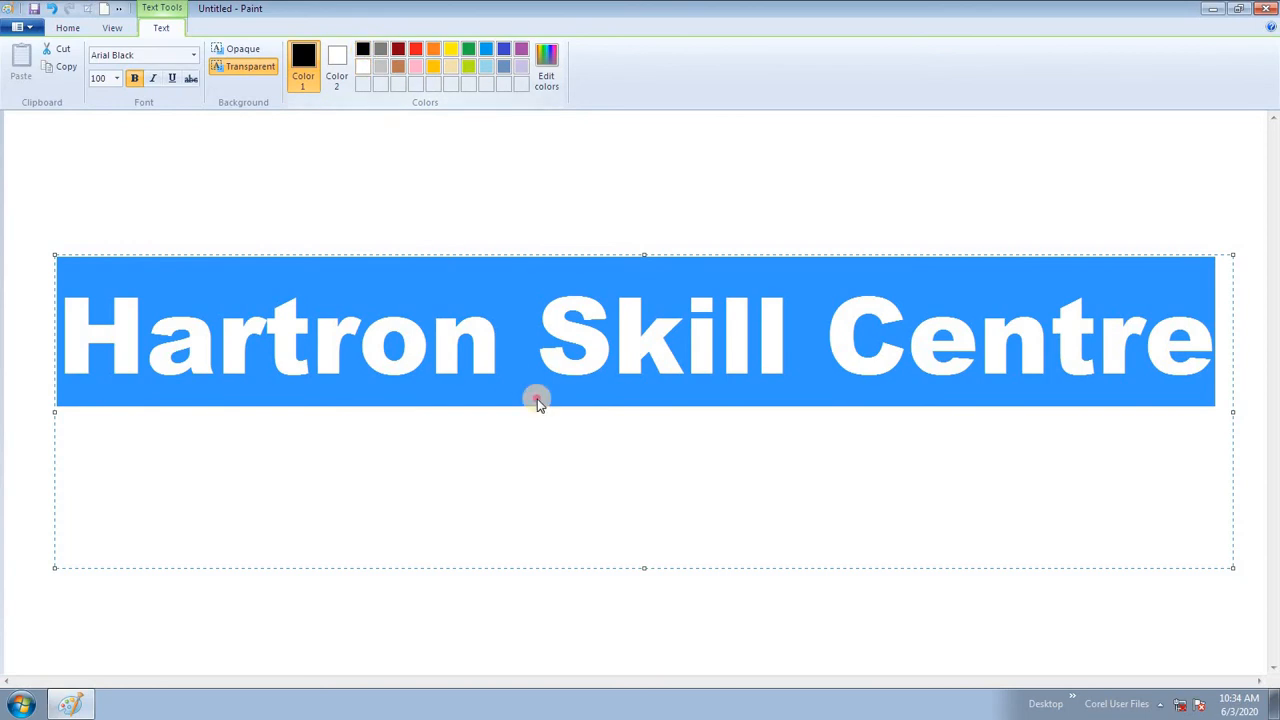
{"action": "left_click", "coordinate": [537, 399]}
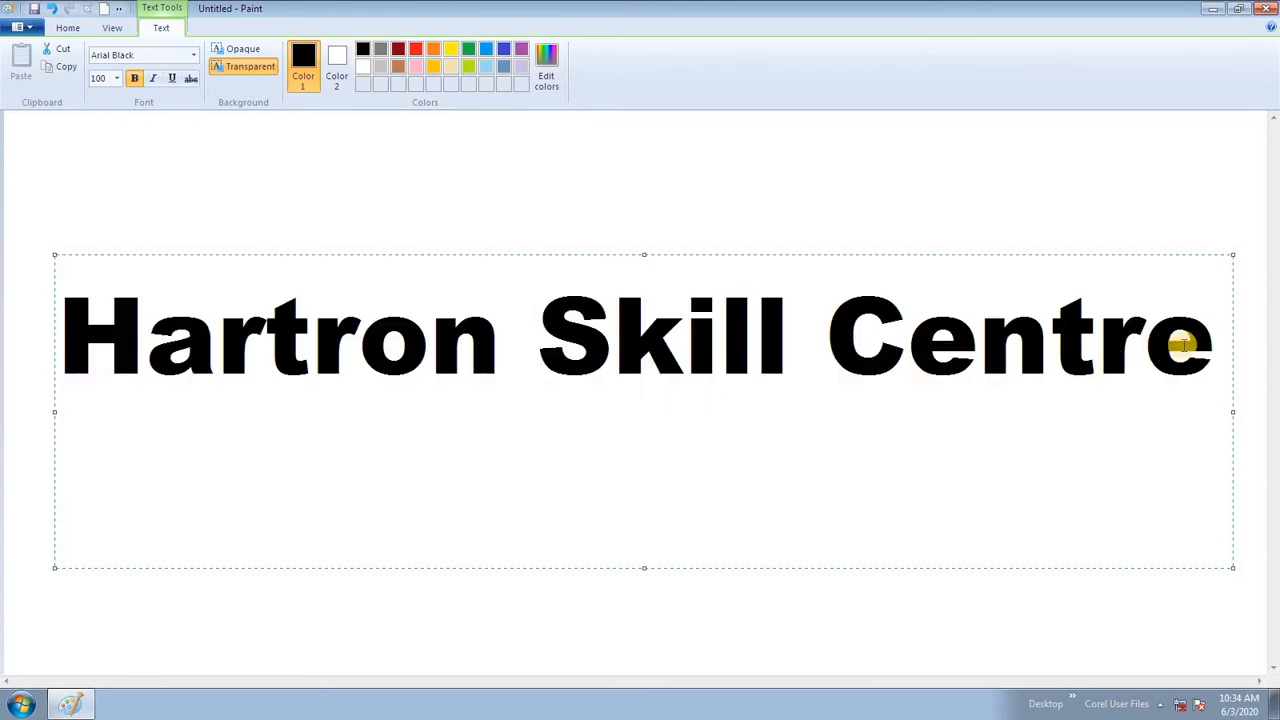
Step: Change the font of the whole "Hartron Skill Centre" line to Bodoni MT Black
{"action": "left_click_drag", "start_coordinate": [1205, 343], "coordinate": [3, 327]}
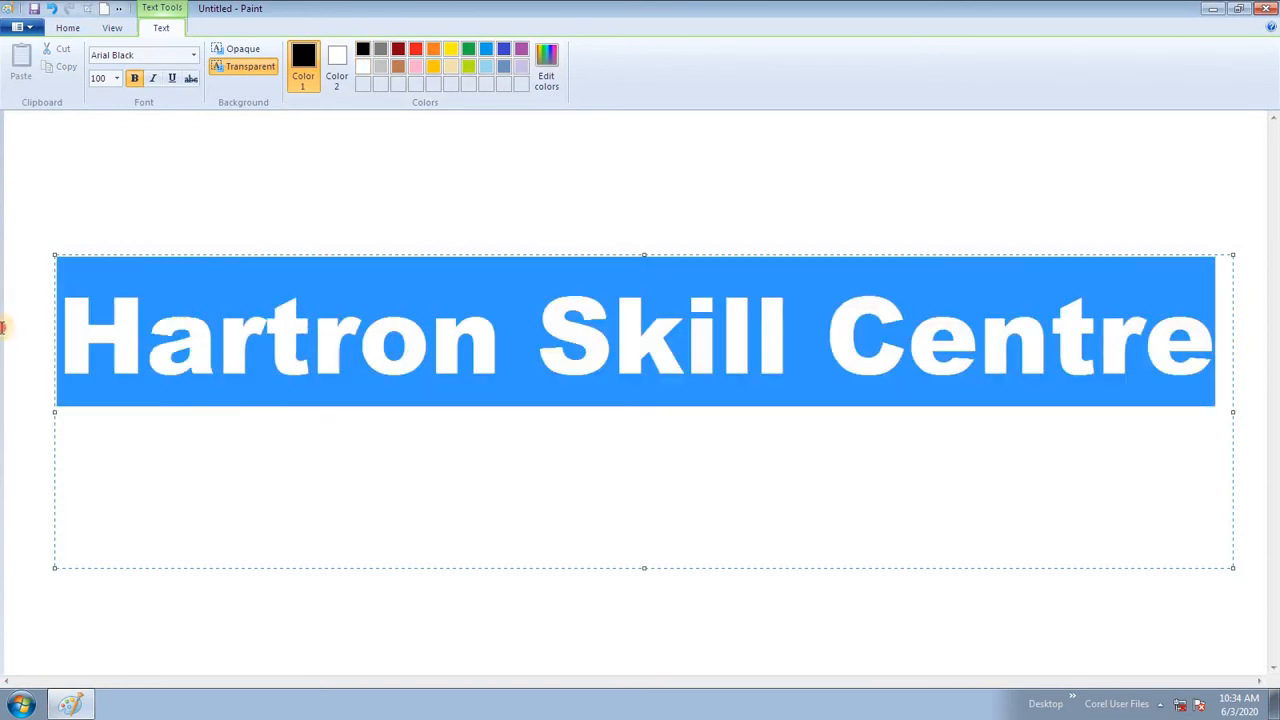
{"action": "left_click", "coordinate": [196, 56]}
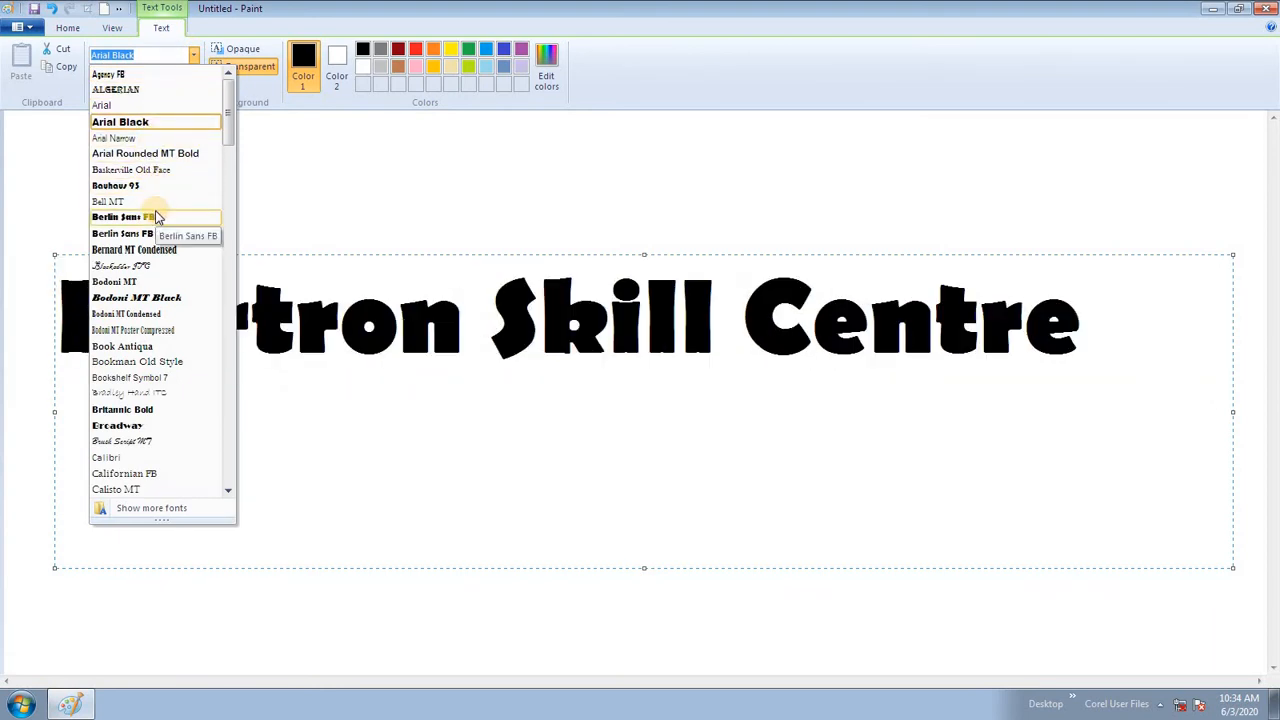
{"action": "left_click", "coordinate": [153, 300]}
{"action": "left_click", "coordinate": [410, 367]}
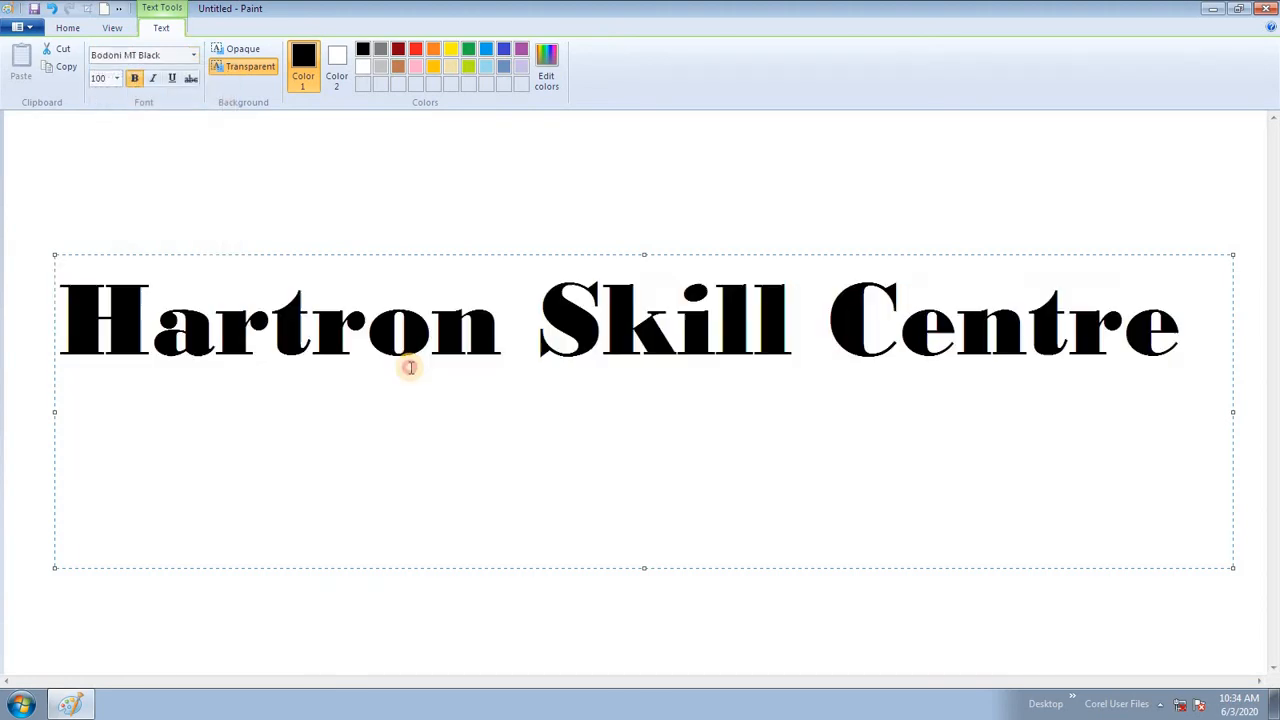
Step: Apply italic and underline formatting to the "Hartron Skill Centre" text
{"action": "left_click_drag", "start_coordinate": [1178, 313], "coordinate": [3, 290]}
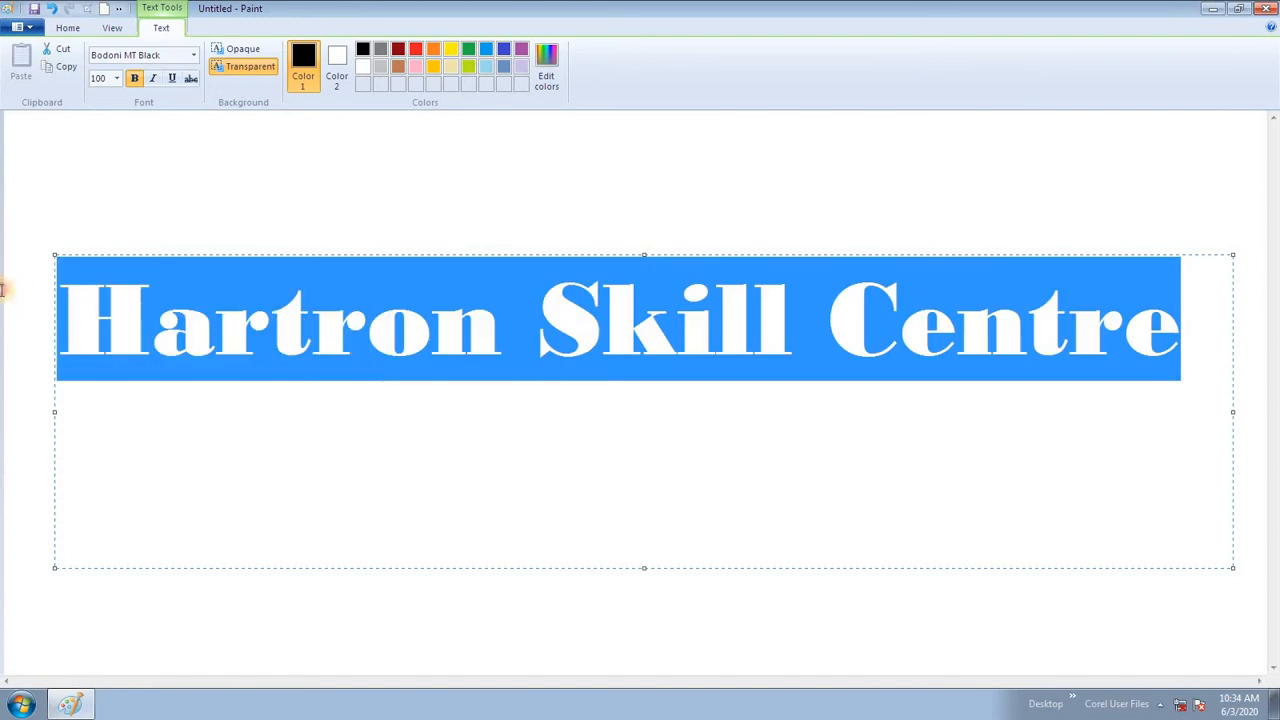
{"action": "left_click", "coordinate": [152, 78]}
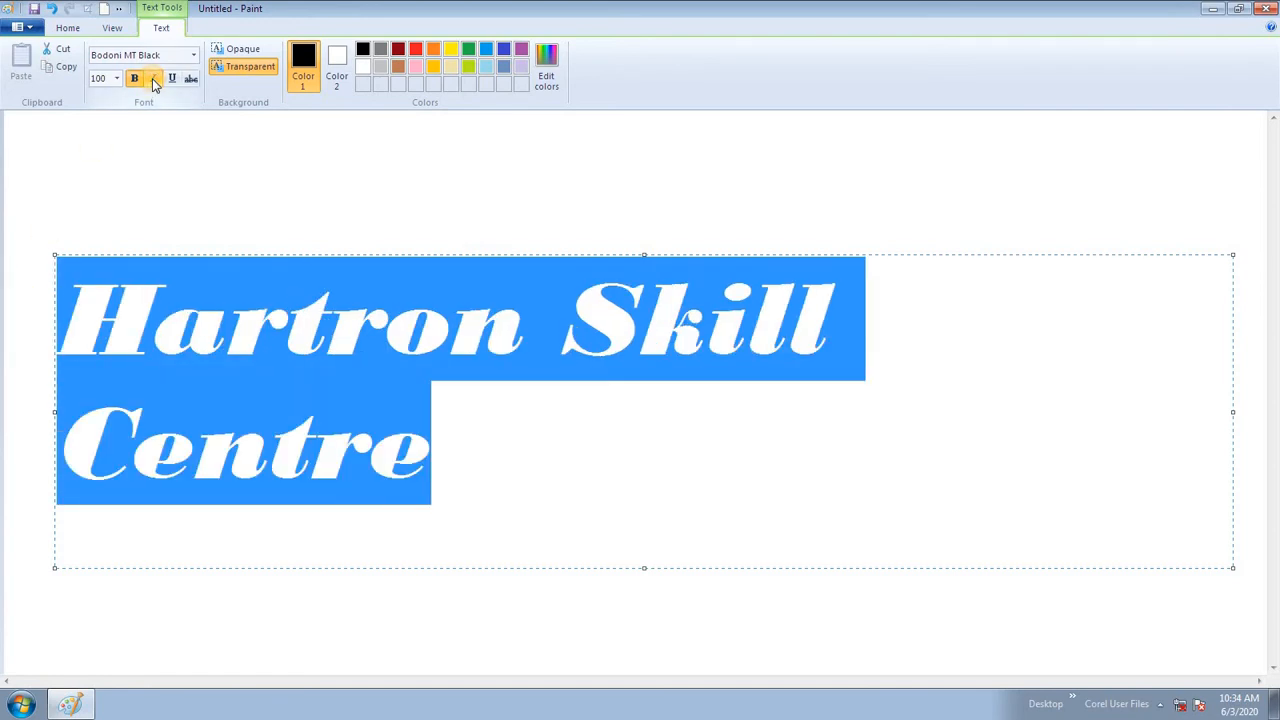
{"action": "left_click", "coordinate": [172, 78]}
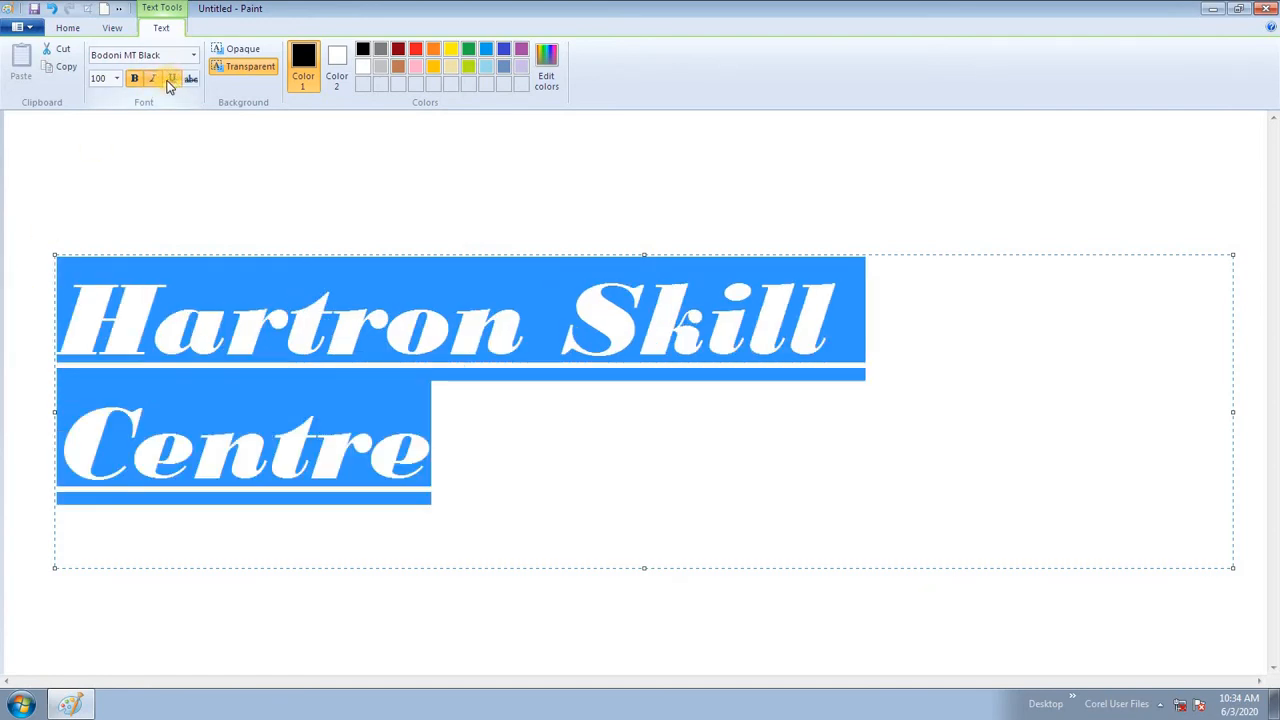
{"action": "left_click", "coordinate": [334, 374]}
Step: Remove the italic and underline formatting from the whole "Hartron Skill Centre" text
{"action": "left_click_drag", "start_coordinate": [526, 451], "coordinate": [65, 213]}
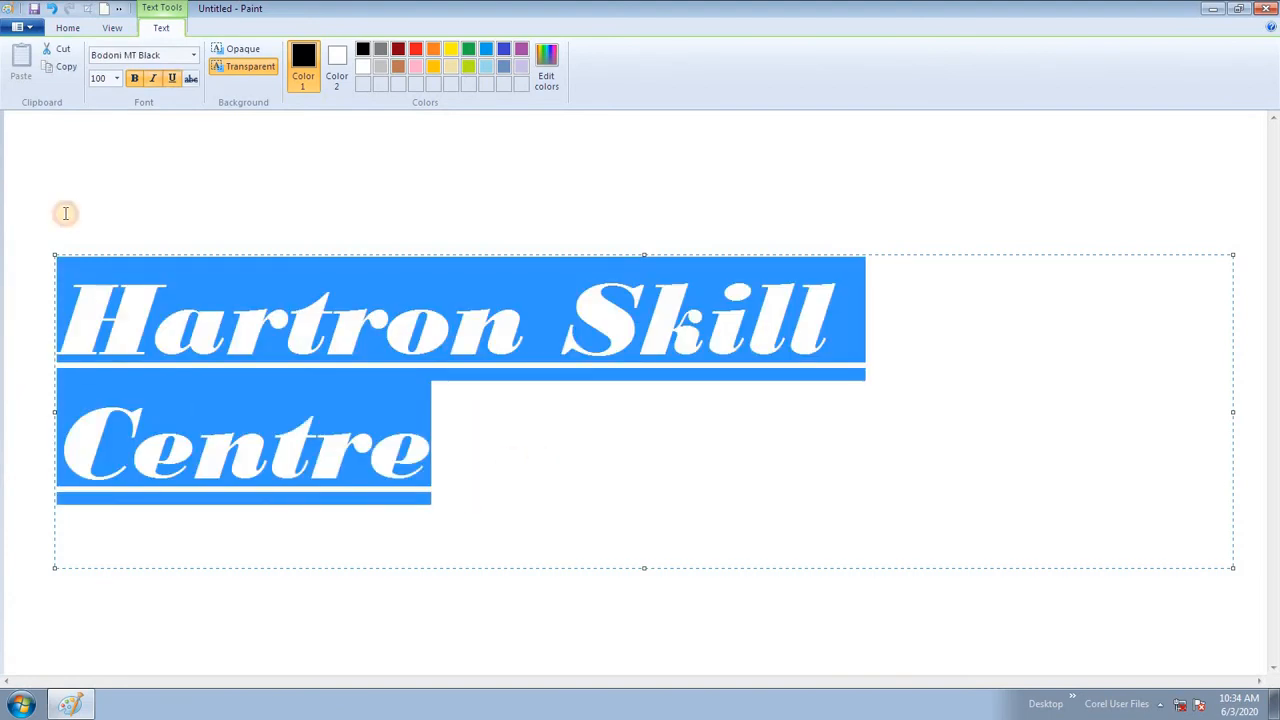
{"action": "left_click", "coordinate": [155, 79]}
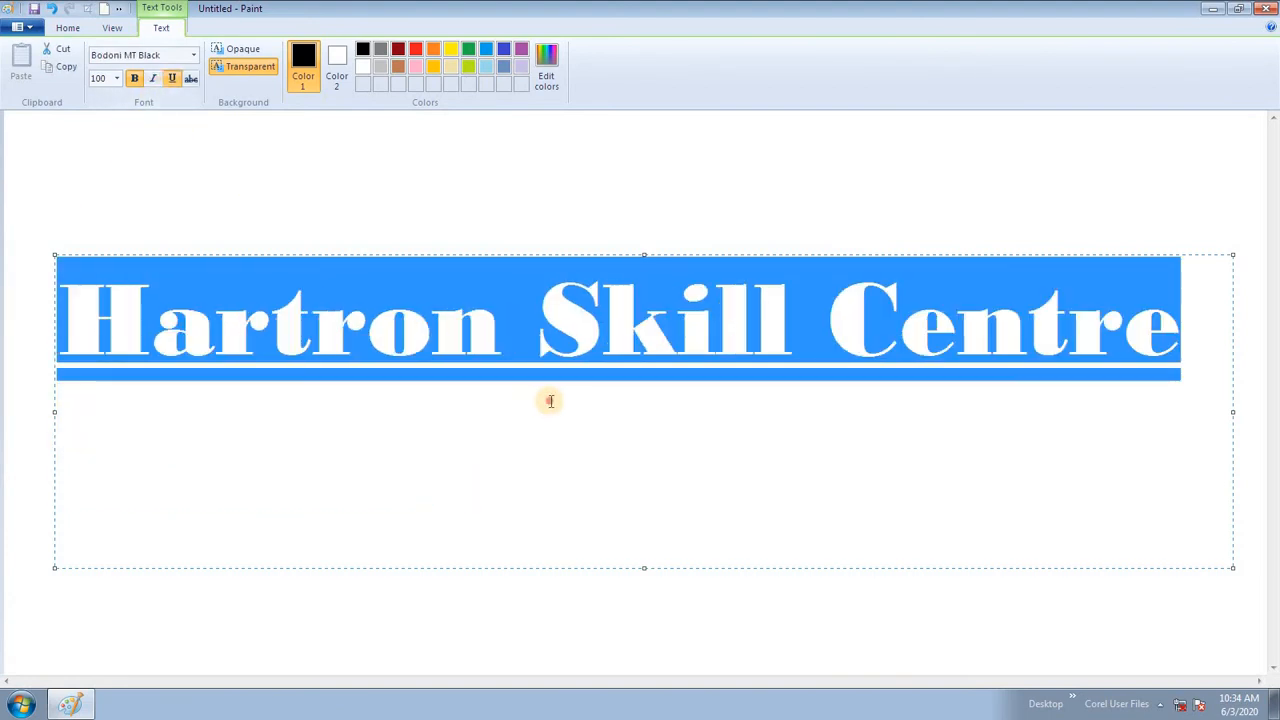
{"action": "left_click", "coordinate": [553, 401]}
{"action": "left_click_drag", "start_coordinate": [1168, 322], "coordinate": [29, 257]}
{"action": "left_click", "coordinate": [171, 79]}
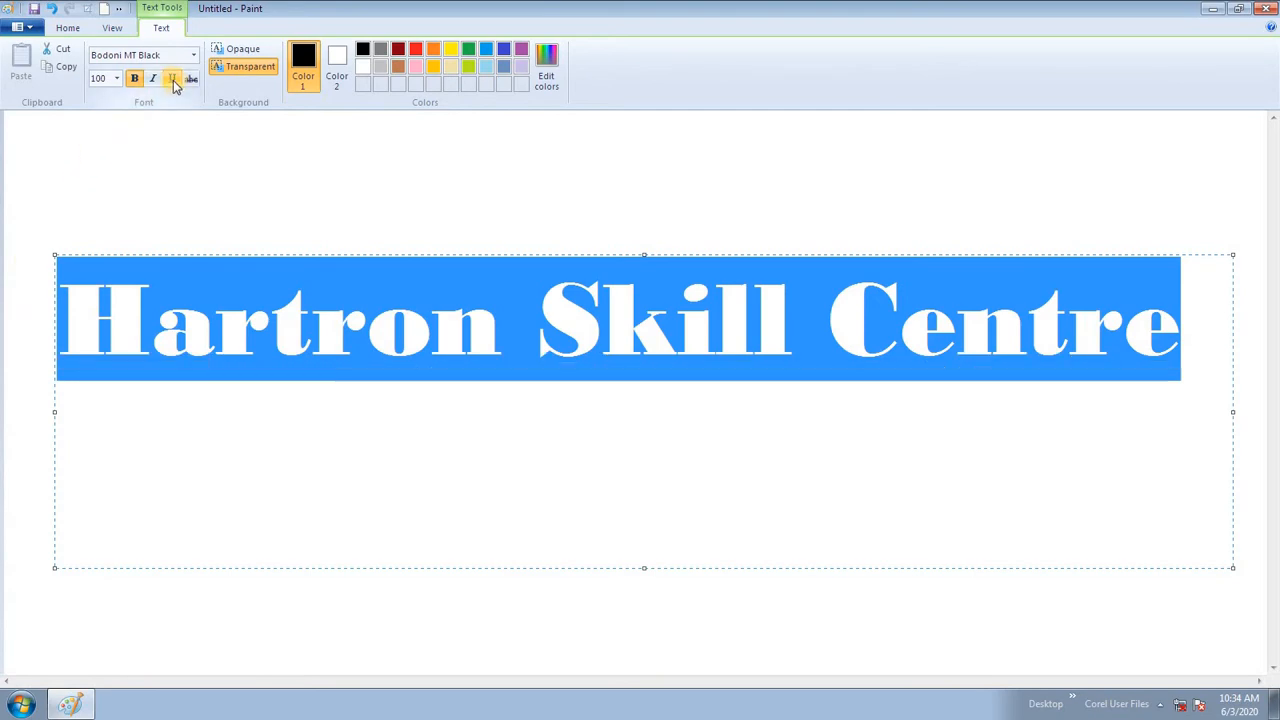
{"action": "left_click", "coordinate": [282, 338]}
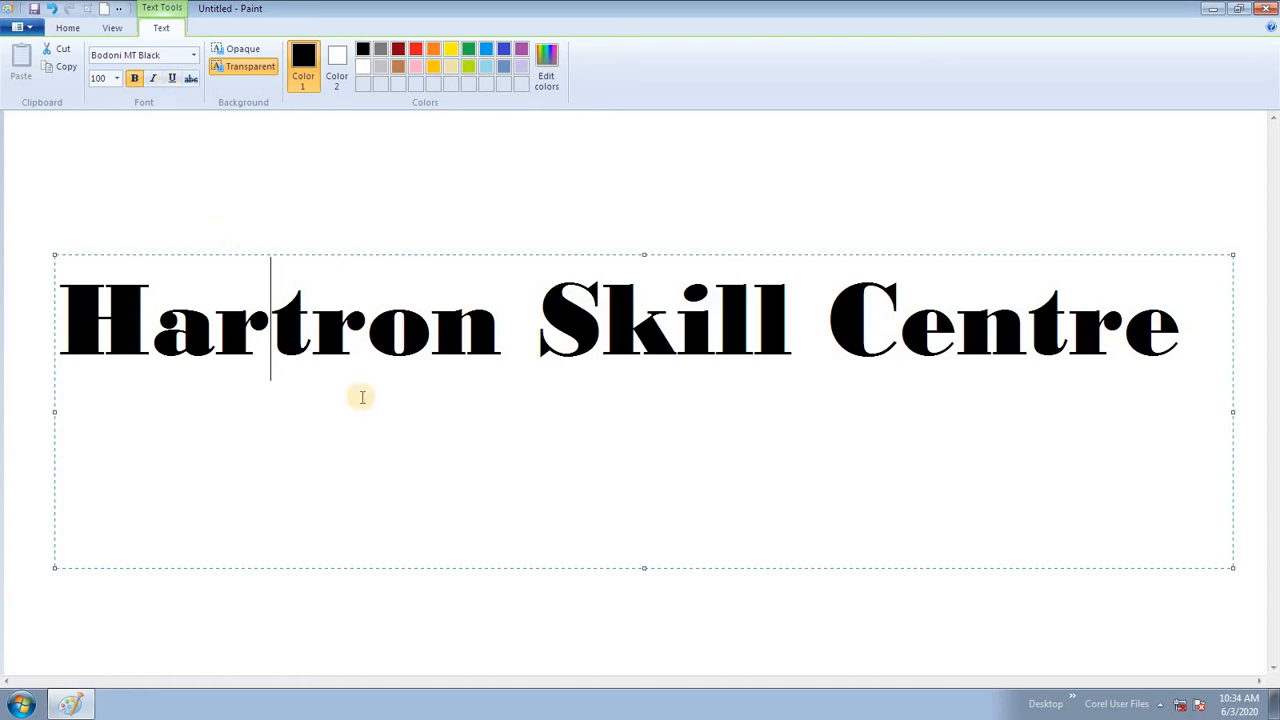
Step: Change the font of the "Hartron Skill Centre" text to Arial Black and place it on the canvas
{"action": "left_click_drag", "start_coordinate": [1178, 336], "coordinate": [5, 360]}
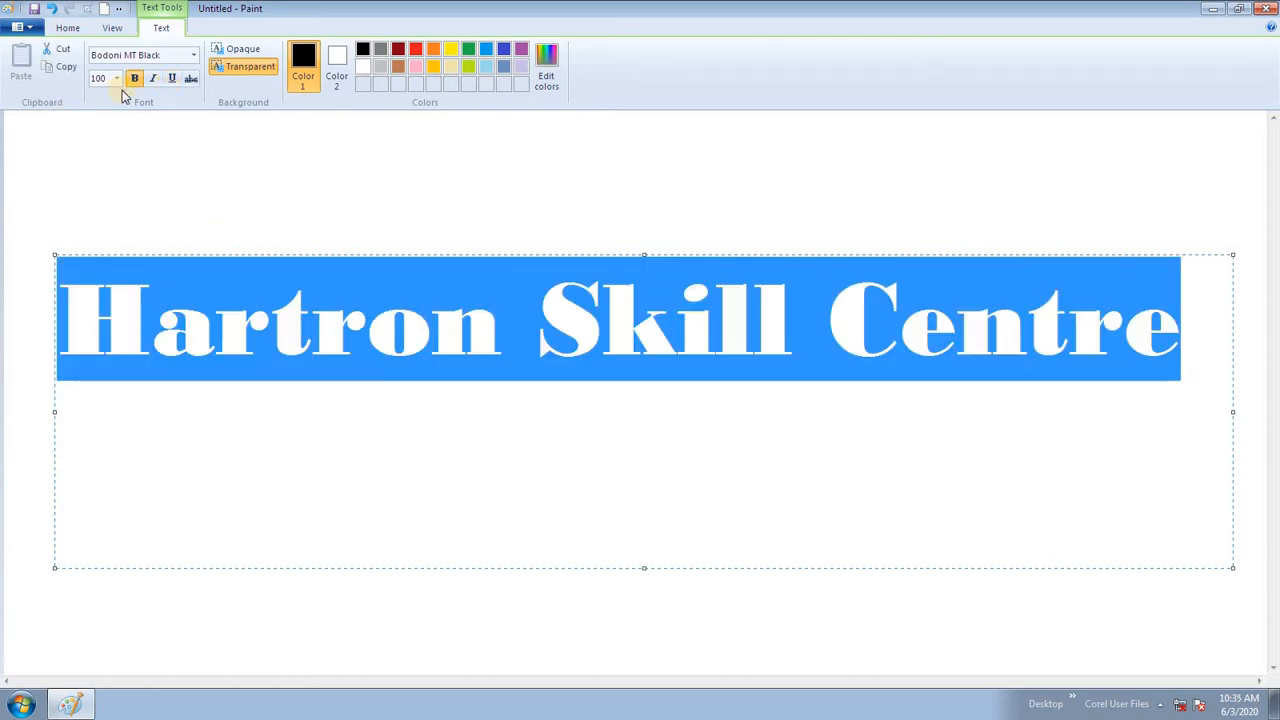
{"action": "left_click", "coordinate": [194, 56]}
{"action": "left_click", "coordinate": [160, 123]}
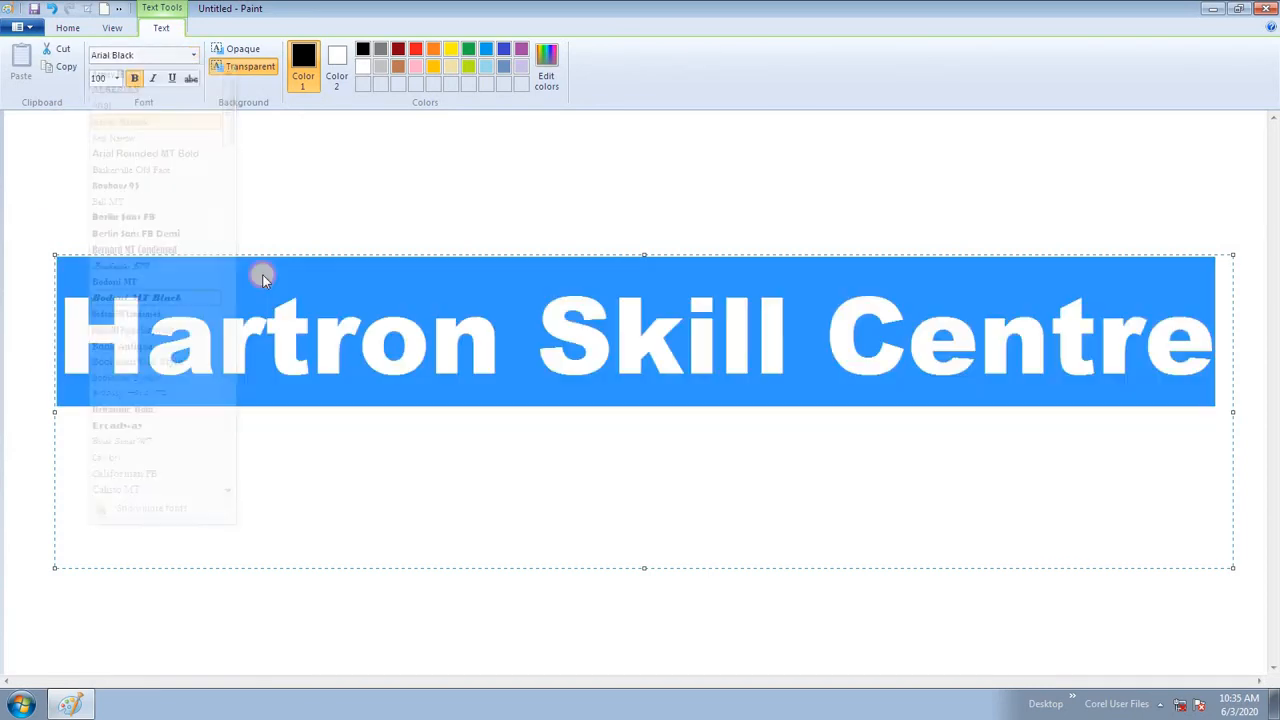
{"action": "left_click", "coordinate": [522, 427]}
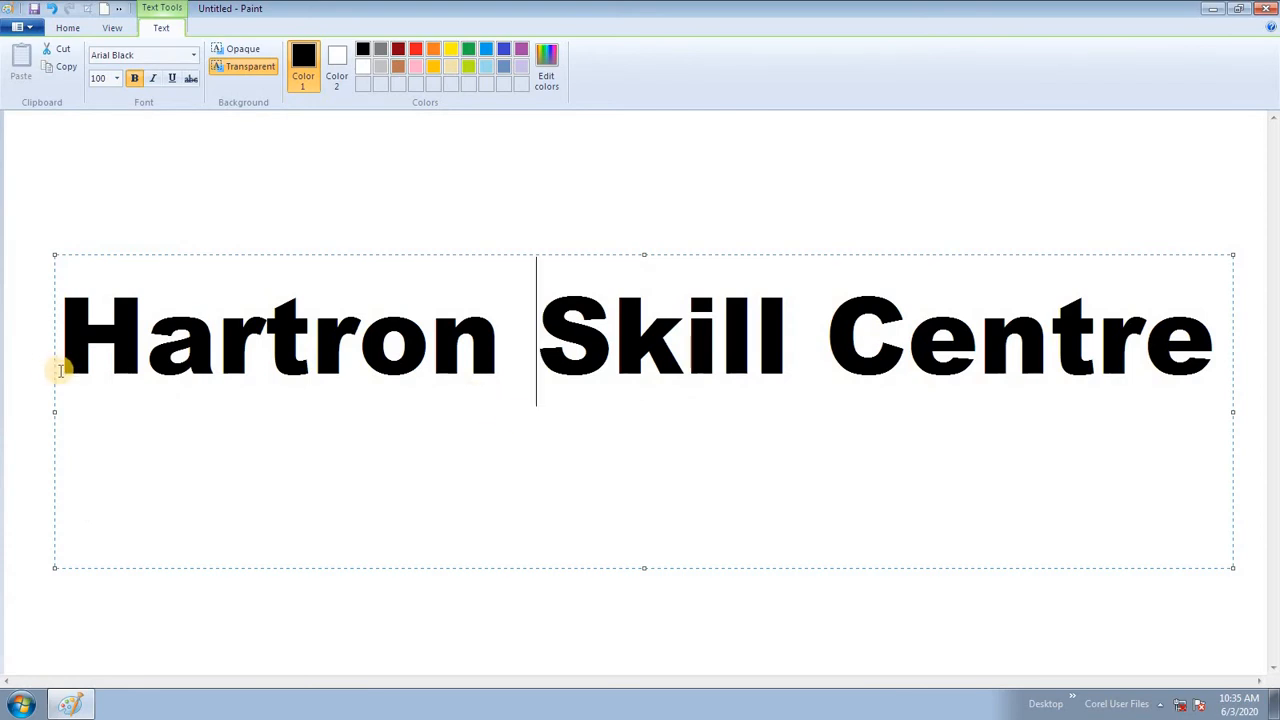
{"action": "left_click", "coordinate": [308, 172]}
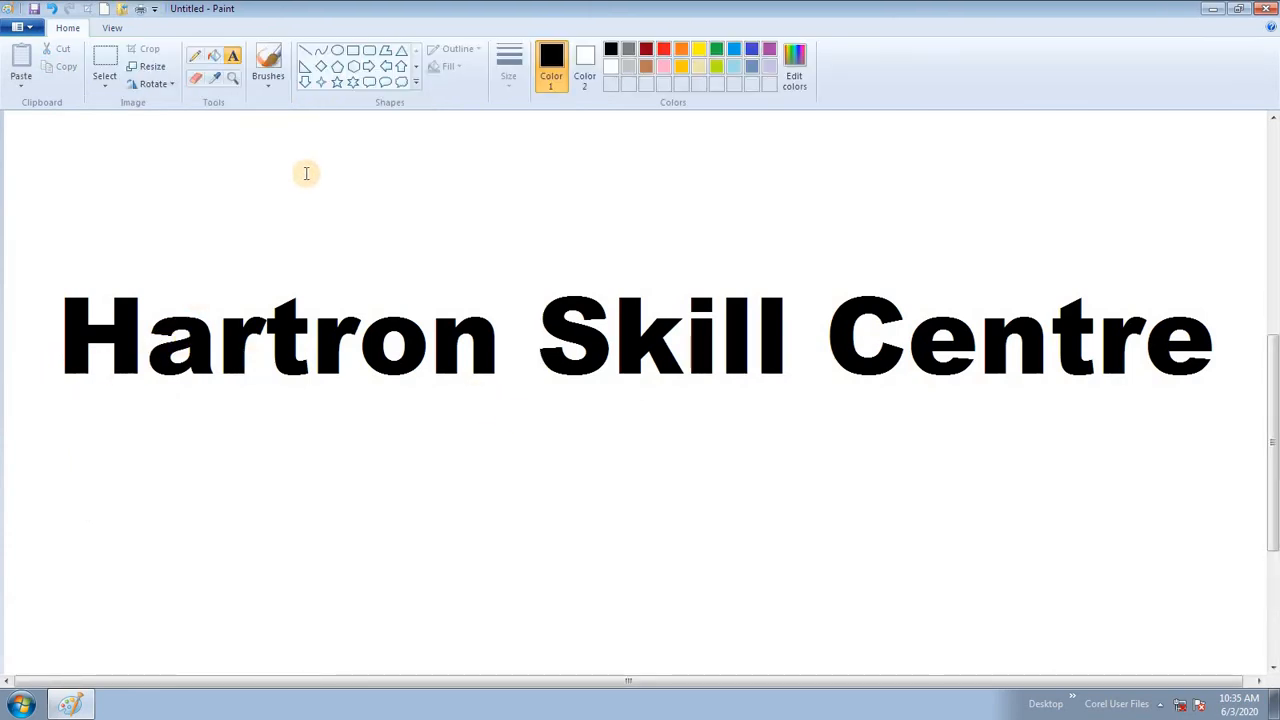
Step: Try erasing strokes through the letters of "Hartron Skill Centre" with the Eraser, undoing the erasures
{"action": "left_click", "coordinate": [196, 79]}
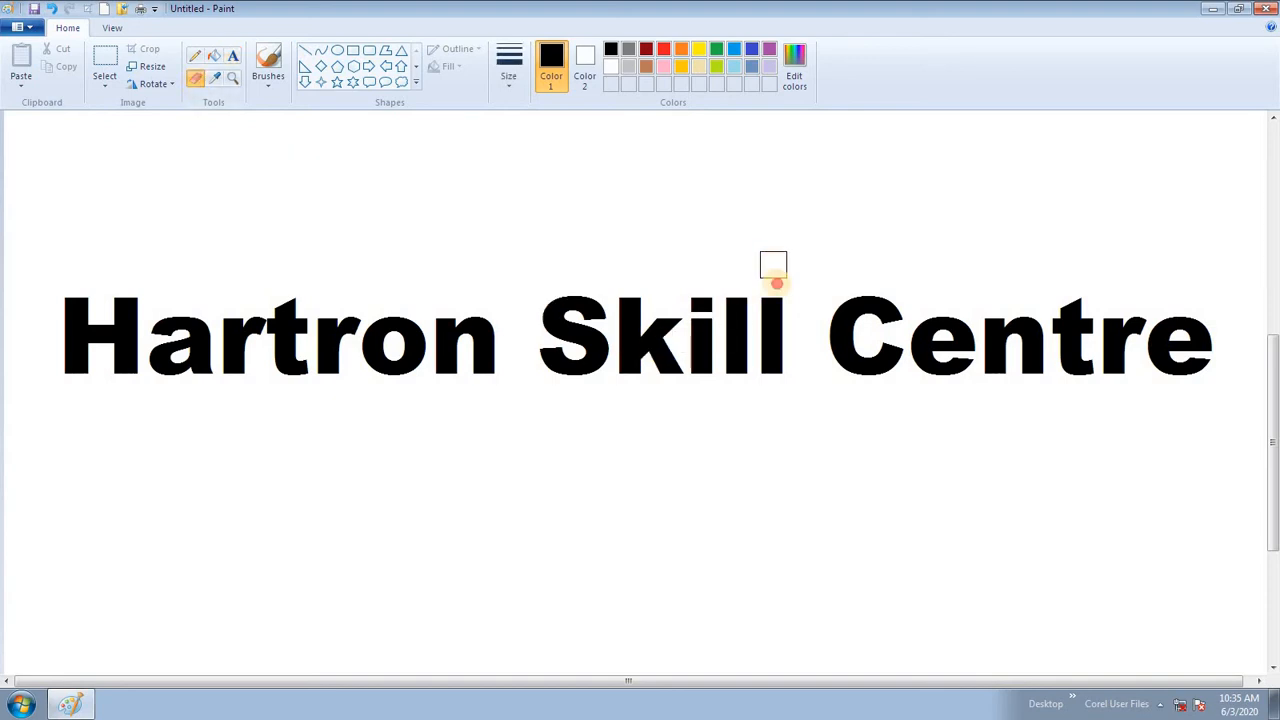
{"action": "left_click_drag", "start_coordinate": [773, 265], "coordinate": [806, 521]}
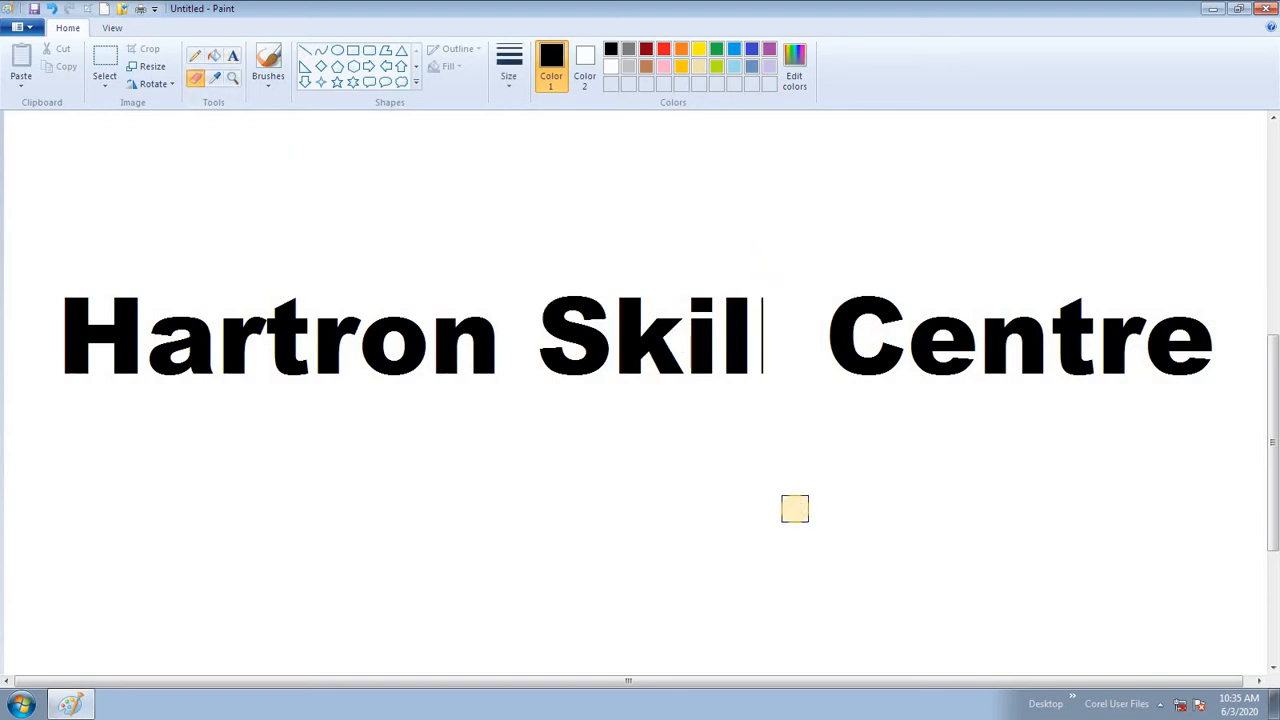
{"action": "key", "text": "ctrl+z"}
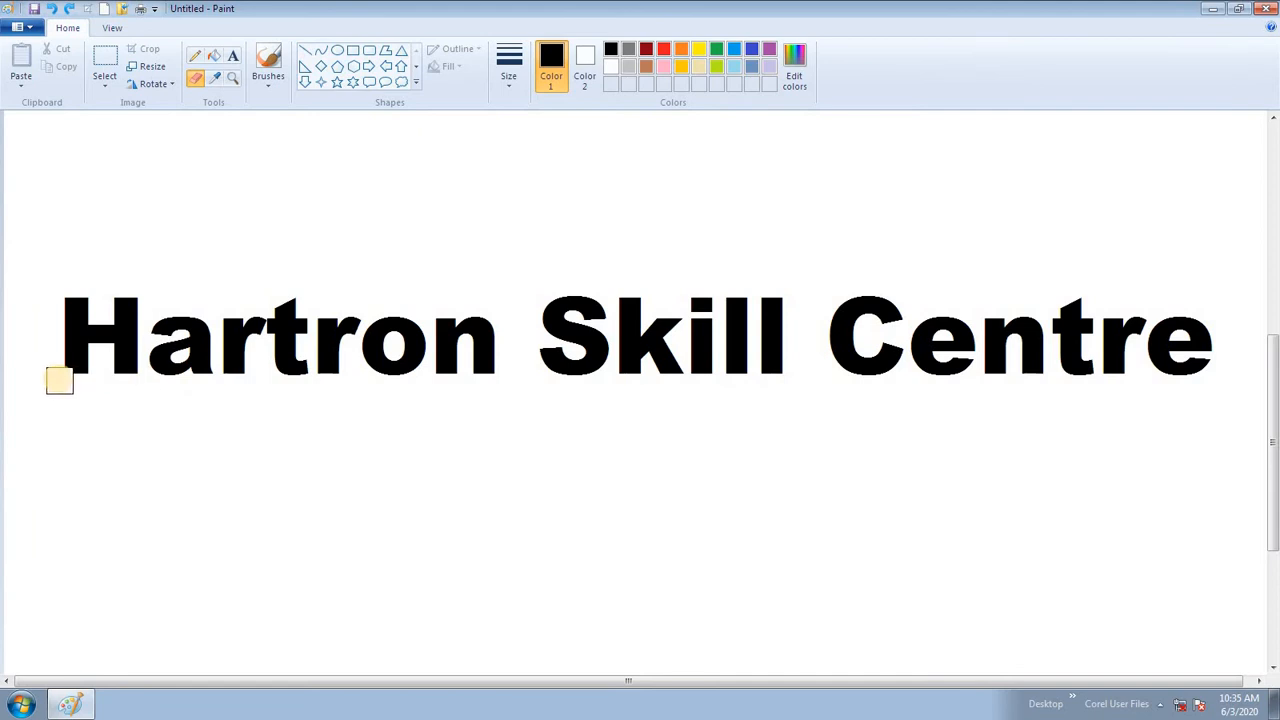
{"action": "mouse_move", "coordinate": [35, 393]}
{"action": "left_mouse_down"}
{"action": "mouse_move", "coordinate": [160, 366]}
{"action": "mouse_move", "coordinate": [491, 351]}
{"action": "mouse_move", "coordinate": [974, 297]}
{"action": "mouse_move", "coordinate": [1045, 275]}
{"action": "mouse_move", "coordinate": [1014, 285]}
{"action": "left_mouse_up"}
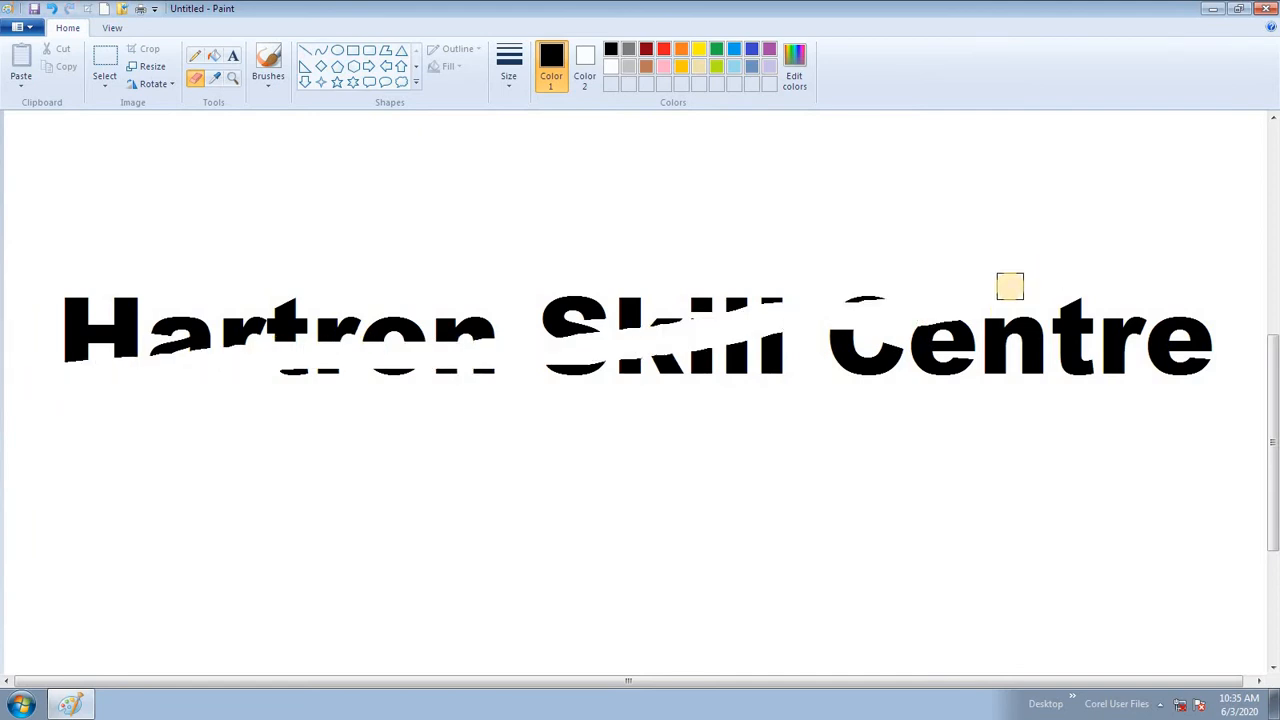
{"action": "key", "text": "ctrl+z"}
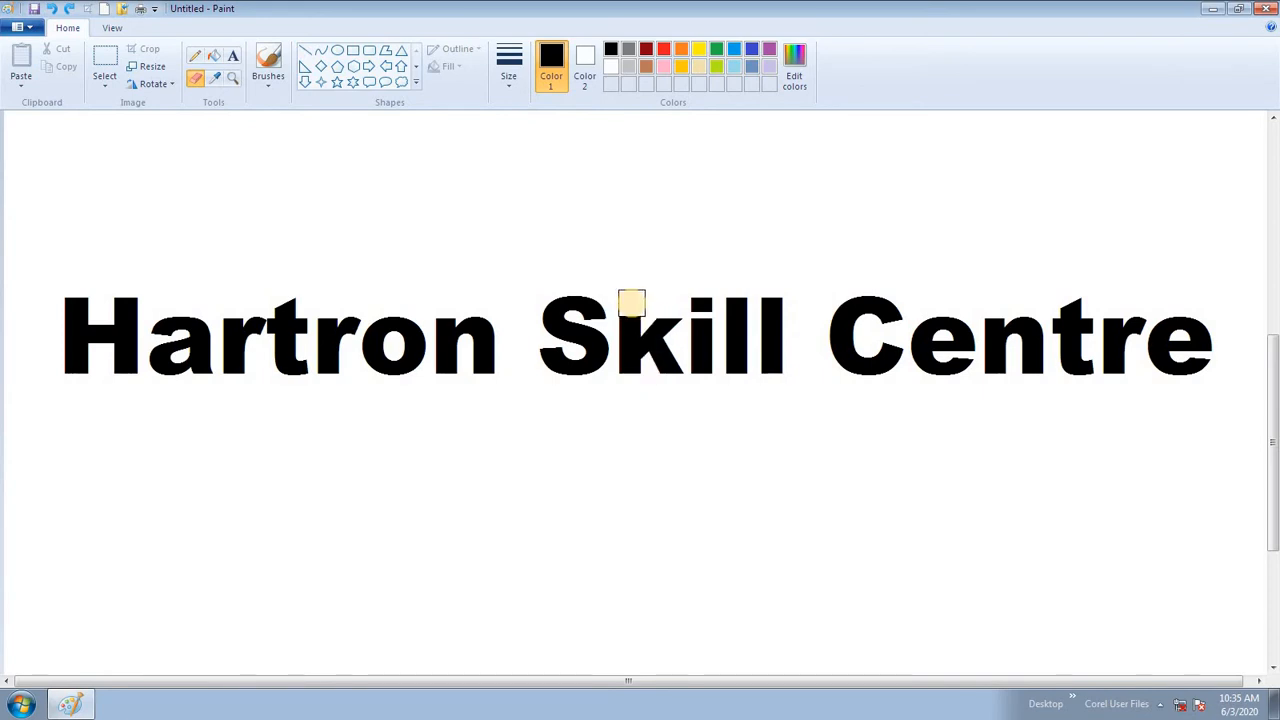
{"action": "mouse_move", "coordinate": [632, 302]}
{"action": "left_mouse_down"}
{"action": "mouse_move", "coordinate": [619, 335]}
{"action": "mouse_move", "coordinate": [641, 426]}
{"action": "mouse_move", "coordinate": [705, 387]}
{"action": "mouse_move", "coordinate": [813, 373]}
{"action": "left_mouse_up"}
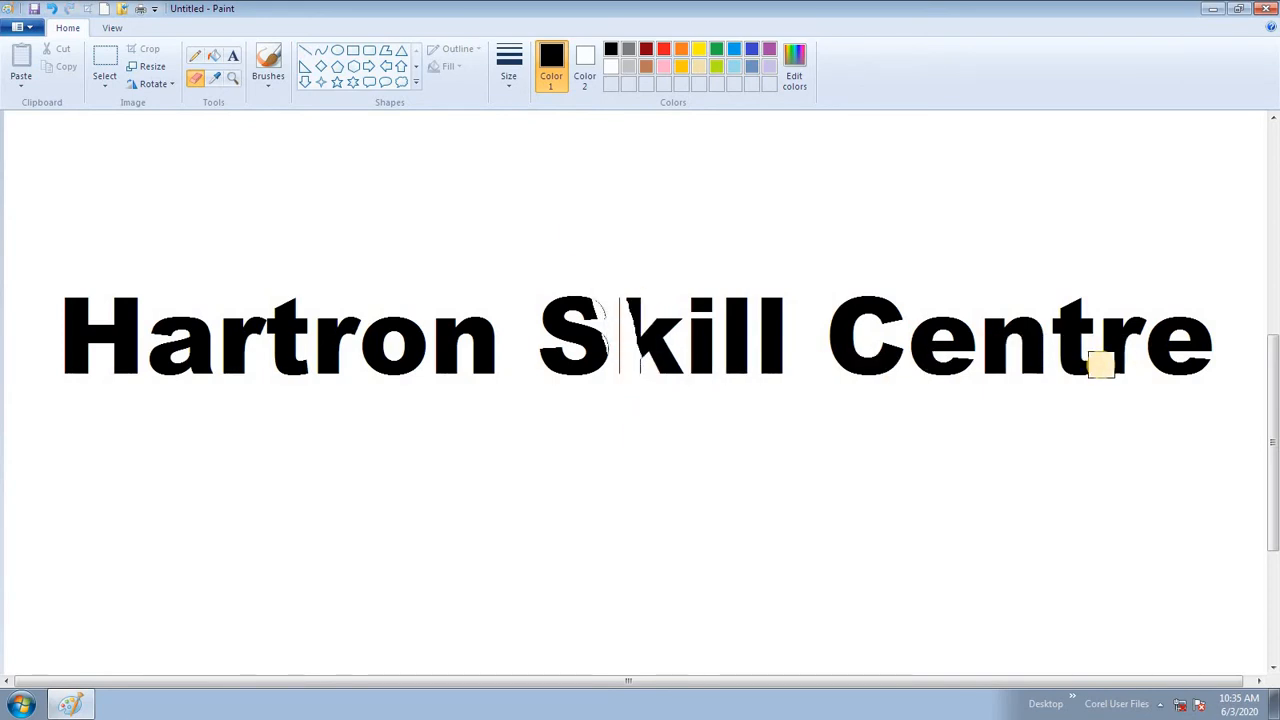
{"action": "mouse_move", "coordinate": [1100, 339]}
{"action": "left_mouse_down"}
{"action": "mouse_move", "coordinate": [905, 323]}
{"action": "mouse_move", "coordinate": [692, 345]}
{"action": "mouse_move", "coordinate": [544, 392]}
{"action": "mouse_move", "coordinate": [834, 351]}
{"action": "mouse_move", "coordinate": [1150, 338]}
{"action": "mouse_move", "coordinate": [833, 370]}
{"action": "mouse_move", "coordinate": [1214, 344]}
{"action": "mouse_move", "coordinate": [996, 314]}
{"action": "mouse_move", "coordinate": [1229, 345]}
{"action": "mouse_move", "coordinate": [1002, 381]}
{"action": "left_mouse_up"}
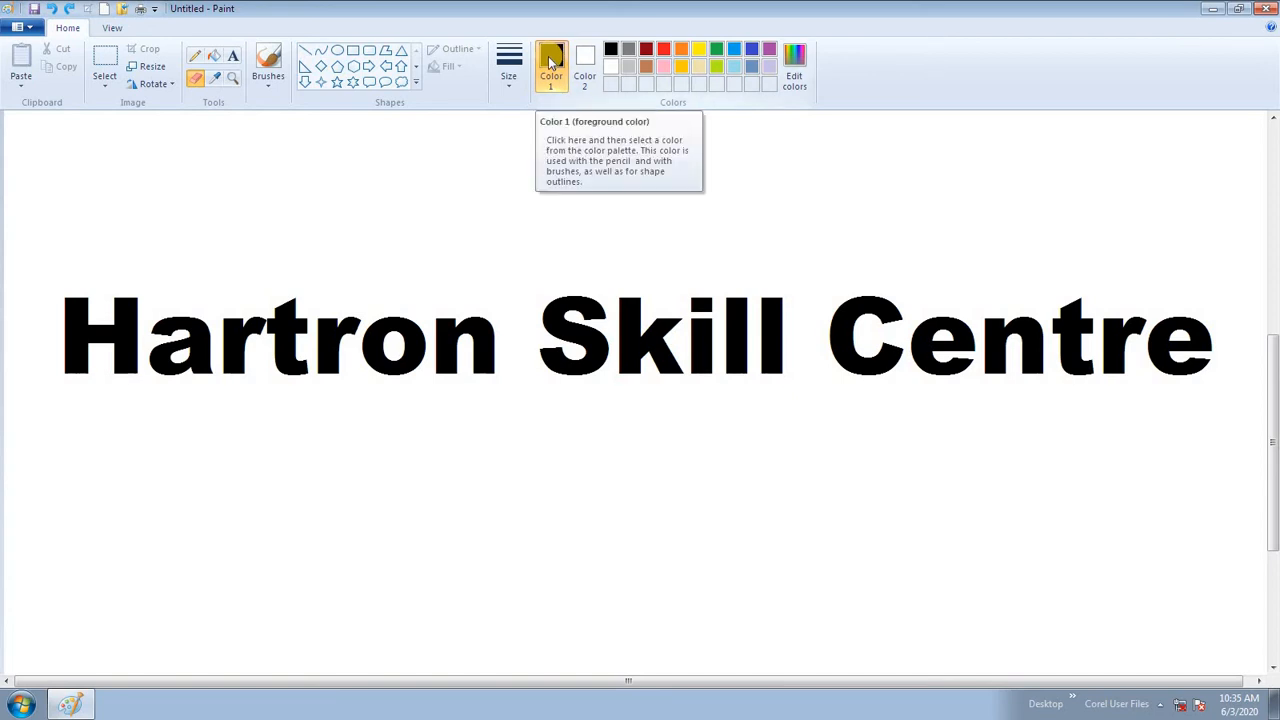
Step: Set Color 2 to red and use the Eraser to recolour the bottoms of "kill Centr" and the tops of "Hartro"
{"action": "left_click", "coordinate": [585, 62]}
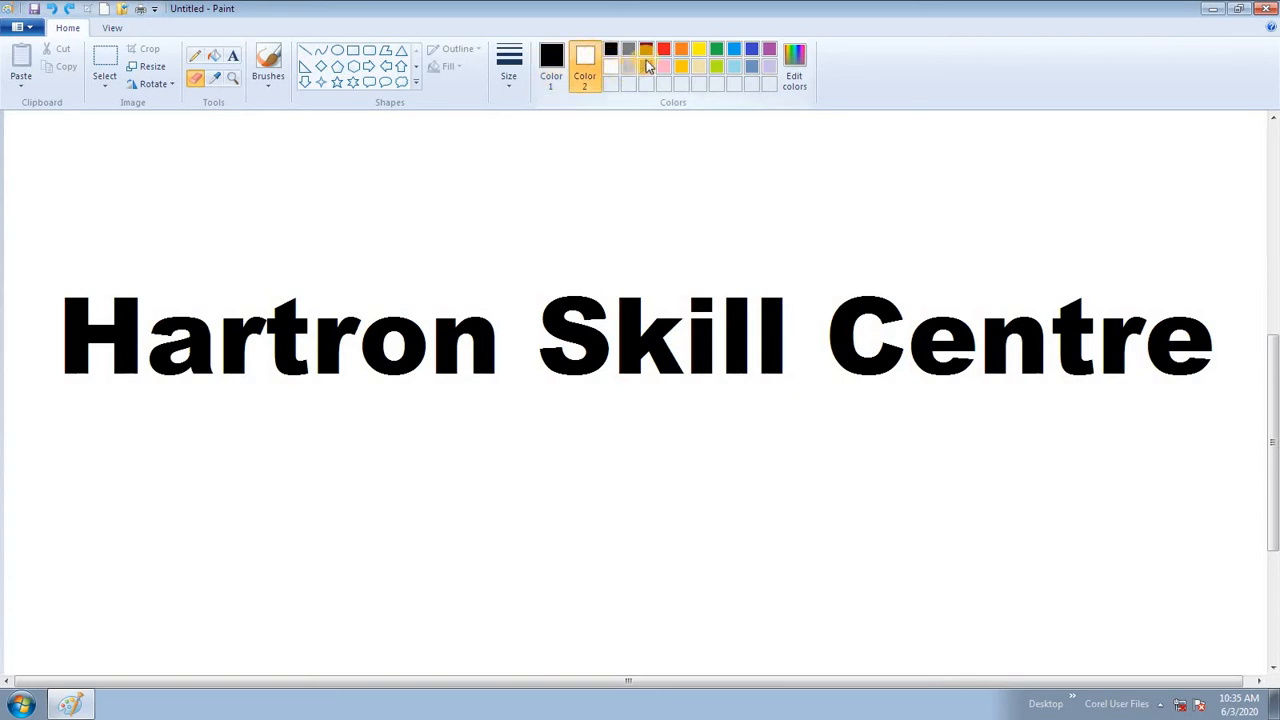
{"action": "left_click", "coordinate": [665, 50]}
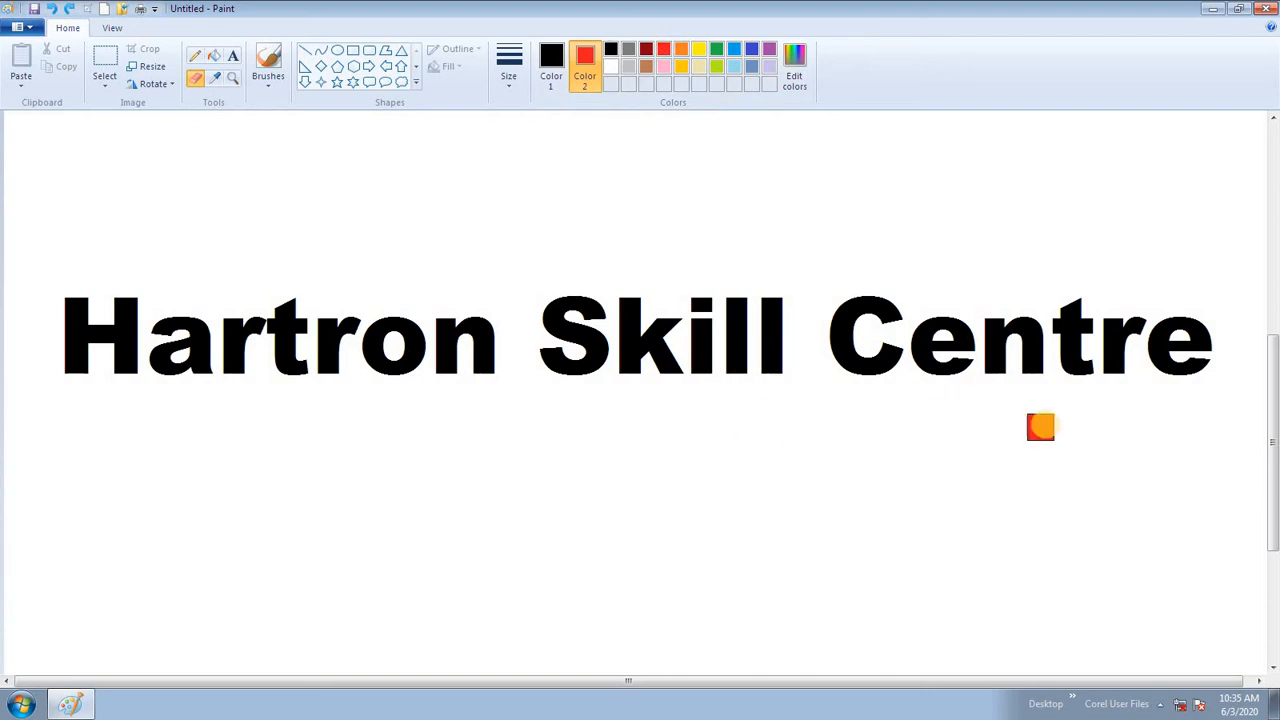
{"action": "mouse_move", "coordinate": [1208, 412]}
{"action": "left_mouse_down"}
{"action": "mouse_move", "coordinate": [1171, 392]}
{"action": "mouse_move", "coordinate": [985, 366]}
{"action": "mouse_move", "coordinate": [776, 366]}
{"action": "mouse_move", "coordinate": [612, 385]}
{"action": "left_mouse_up"}
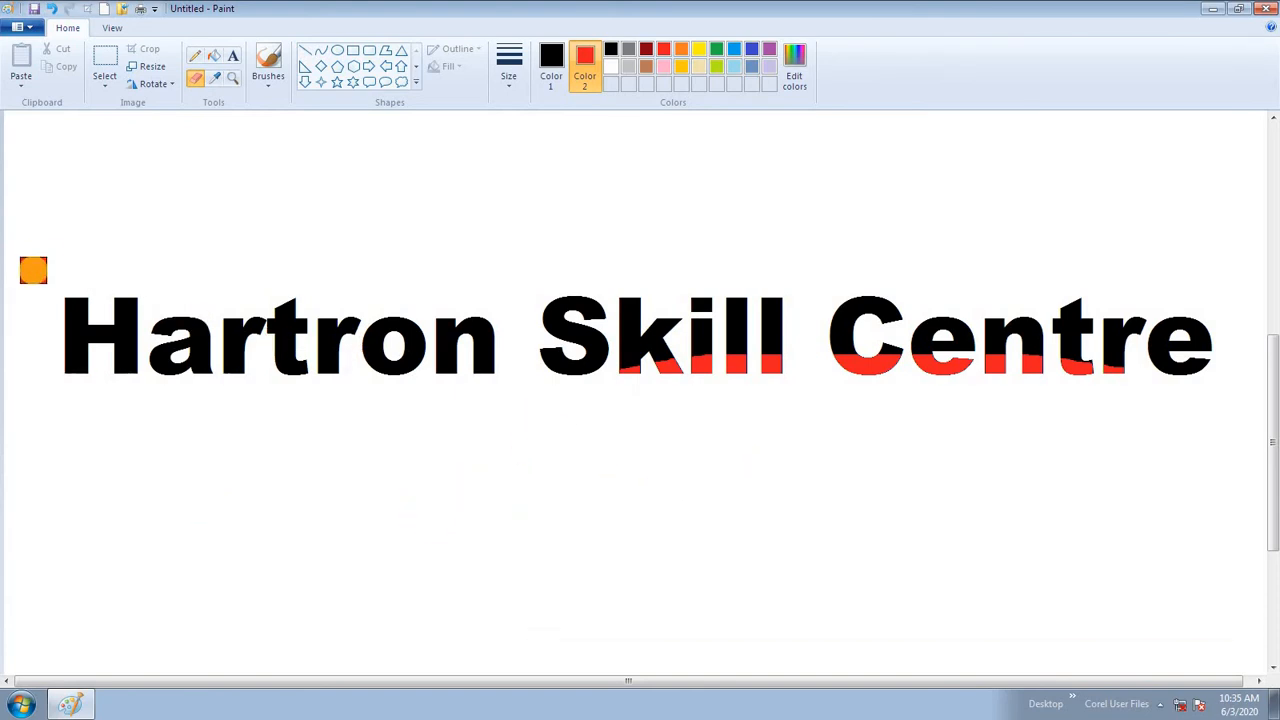
{"action": "mouse_move", "coordinate": [63, 285]}
{"action": "left_mouse_down"}
{"action": "mouse_move", "coordinate": [204, 317]}
{"action": "mouse_move", "coordinate": [357, 319]}
{"action": "mouse_move", "coordinate": [443, 294]}
{"action": "left_mouse_up"}
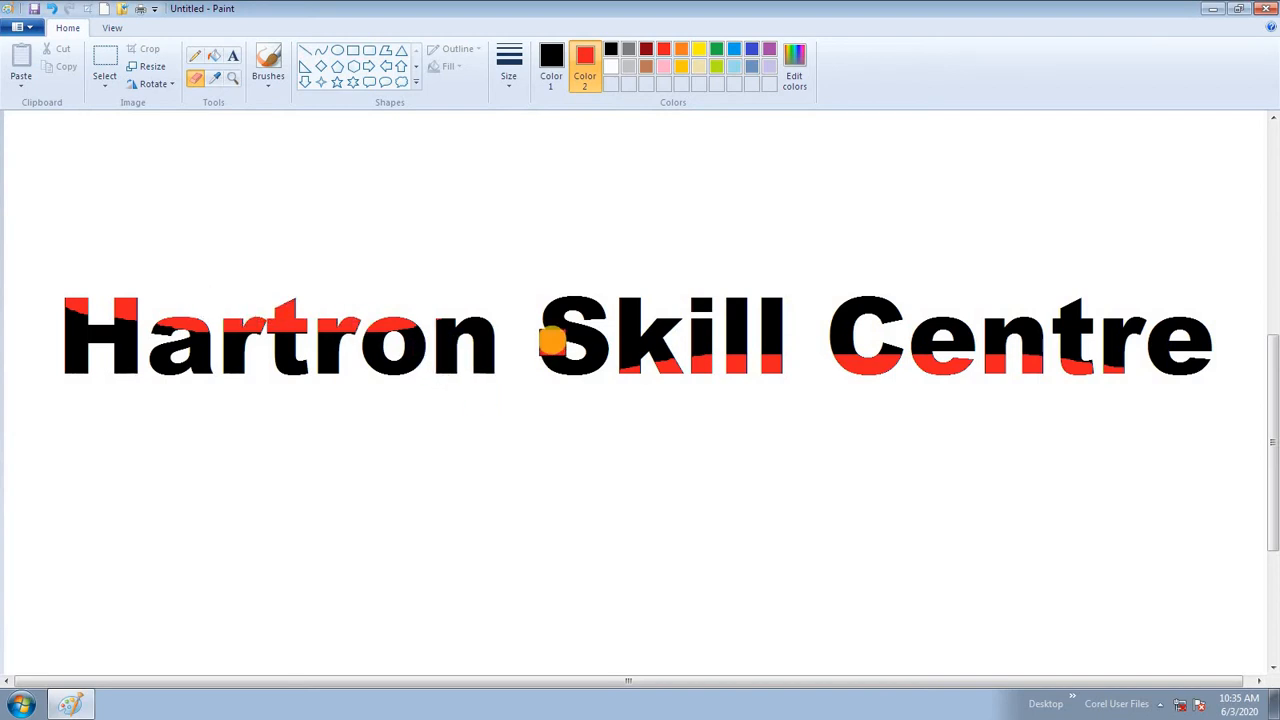
{"action": "left_click_drag", "start_coordinate": [409, 306], "coordinate": [418, 304]}
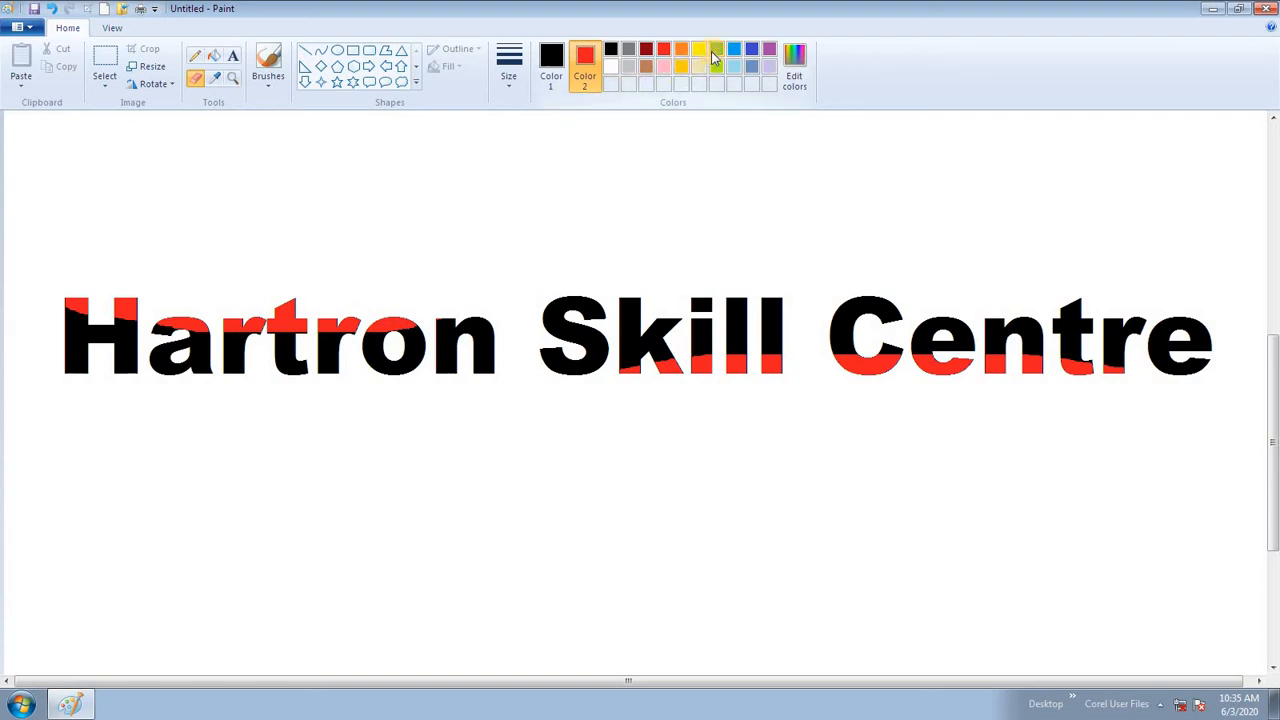
Step: Use the Eraser to recolour the upper parts of "n Skill Ce" green and the remaining black of "entre" light blue
{"action": "mouse_move", "coordinate": [434, 309]}
{"action": "left_mouse_down"}
{"action": "mouse_move", "coordinate": [837, 287]}
{"action": "mouse_move", "coordinate": [943, 343]}
{"action": "mouse_move", "coordinate": [764, 330]}
{"action": "mouse_move", "coordinate": [830, 322]}
{"action": "mouse_move", "coordinate": [852, 350]}
{"action": "mouse_move", "coordinate": [768, 338]}
{"action": "mouse_move", "coordinate": [628, 285]}
{"action": "left_mouse_up"}
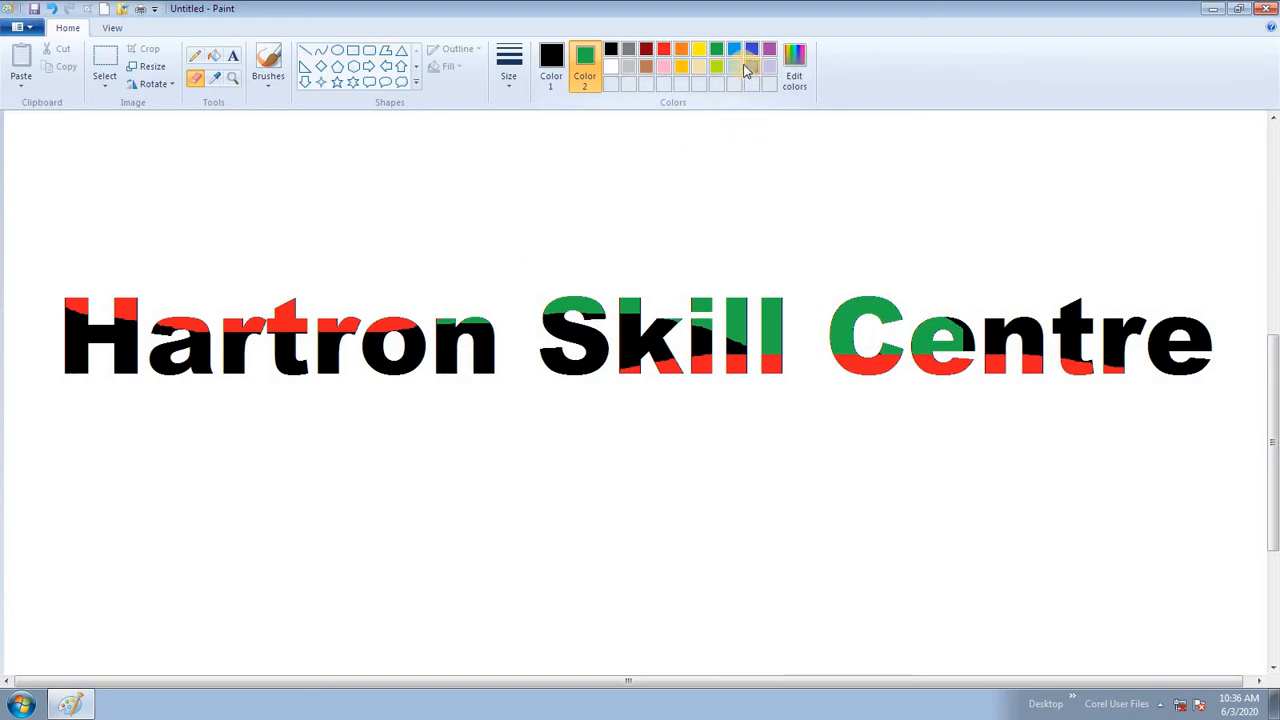
{"action": "mouse_move", "coordinate": [850, 336]}
{"action": "left_mouse_down"}
{"action": "mouse_move", "coordinate": [886, 314]}
{"action": "mouse_move", "coordinate": [1200, 335]}
{"action": "mouse_move", "coordinate": [1065, 310]}
{"action": "mouse_move", "coordinate": [964, 311]}
{"action": "mouse_move", "coordinate": [1159, 321]}
{"action": "mouse_move", "coordinate": [1219, 366]}
{"action": "mouse_move", "coordinate": [902, 335]}
{"action": "mouse_move", "coordinate": [1171, 344]}
{"action": "mouse_move", "coordinate": [985, 363]}
{"action": "mouse_move", "coordinate": [932, 353]}
{"action": "mouse_move", "coordinate": [996, 334]}
{"action": "mouse_move", "coordinate": [931, 337]}
{"action": "left_mouse_up"}
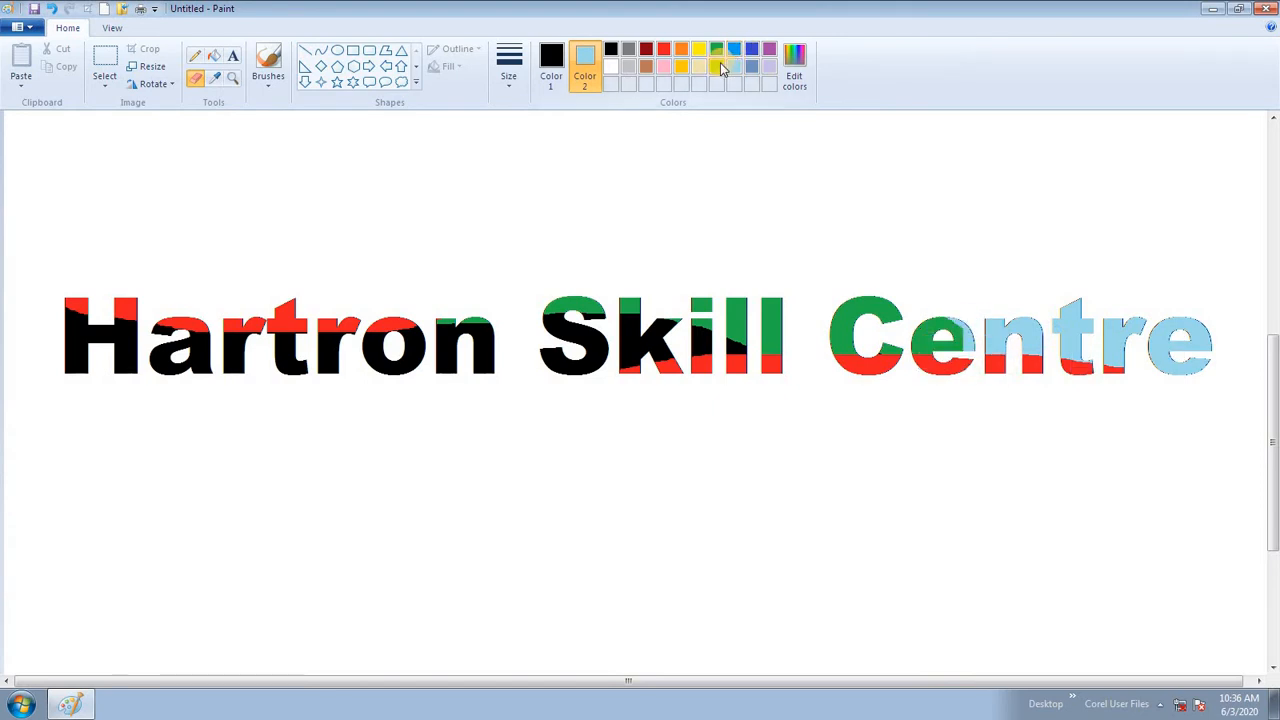
Step: Use the Eraser to recolour the bottoms of "Hartron" blue and the remaining black parts of "Skill" pink
{"action": "left_click", "coordinate": [737, 50]}
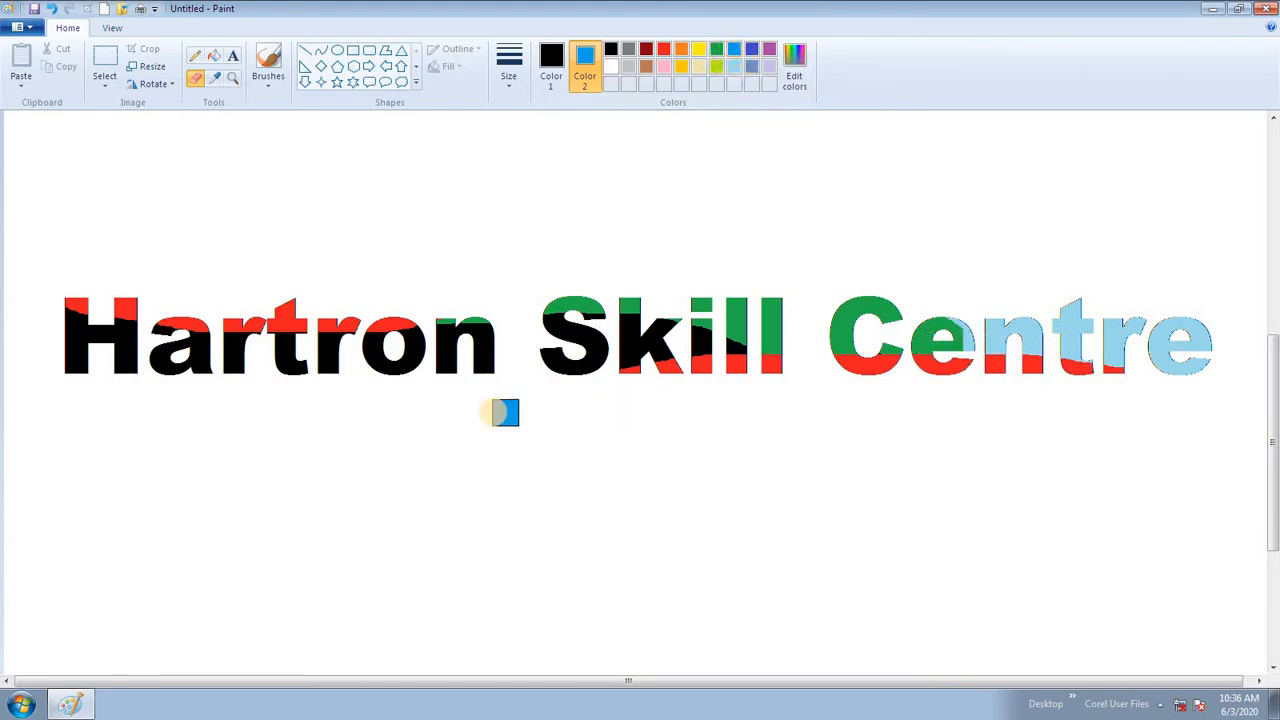
{"action": "mouse_move", "coordinate": [40, 346]}
{"action": "left_mouse_down"}
{"action": "mouse_move", "coordinate": [170, 371]}
{"action": "mouse_move", "coordinate": [497, 377]}
{"action": "left_mouse_up"}
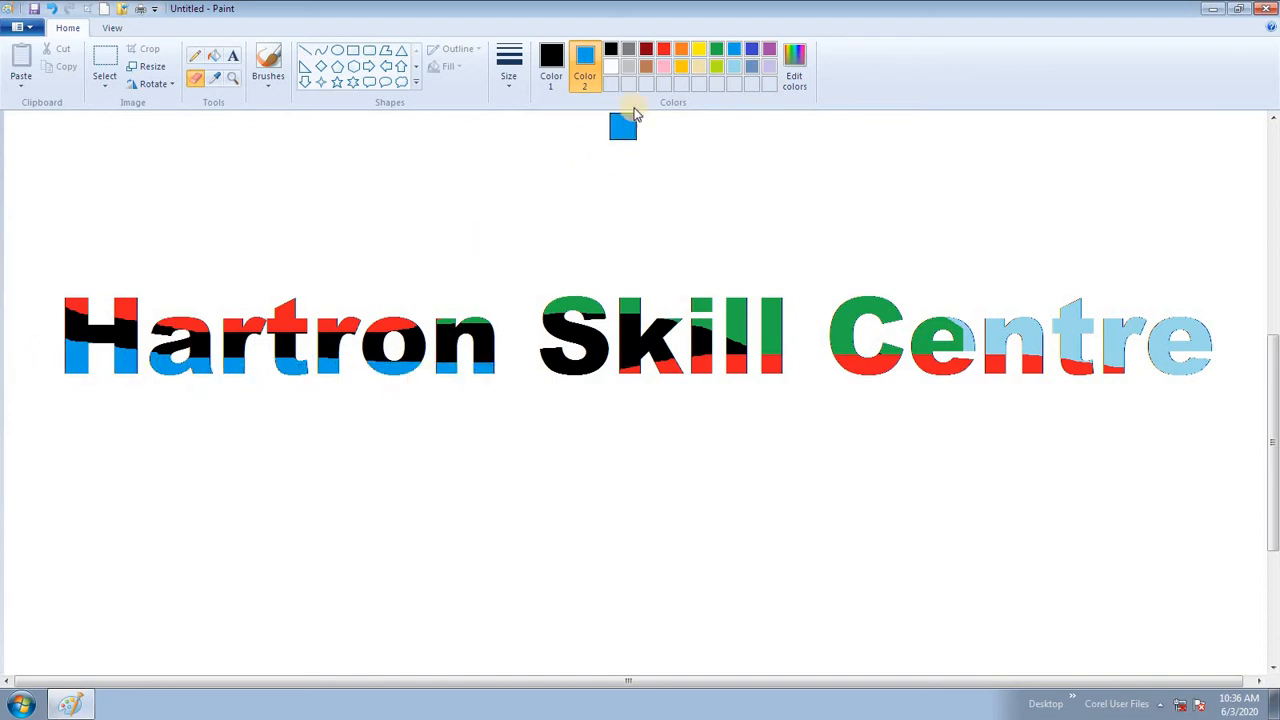
{"action": "left_click", "coordinate": [665, 67]}
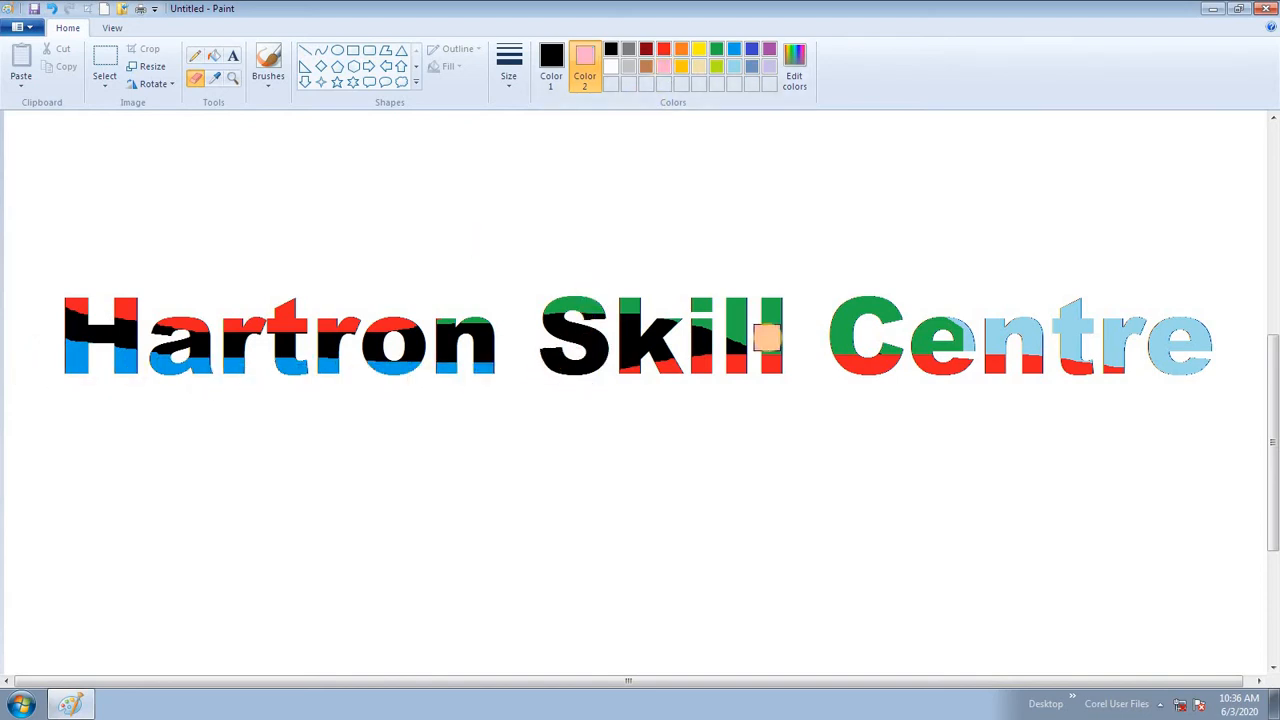
{"action": "mouse_move", "coordinate": [765, 345]}
{"action": "left_mouse_down"}
{"action": "mouse_move", "coordinate": [546, 353]}
{"action": "mouse_move", "coordinate": [580, 363]}
{"action": "mouse_move", "coordinate": [778, 338]}
{"action": "mouse_move", "coordinate": [502, 322]}
{"action": "mouse_move", "coordinate": [602, 319]}
{"action": "left_mouse_up"}
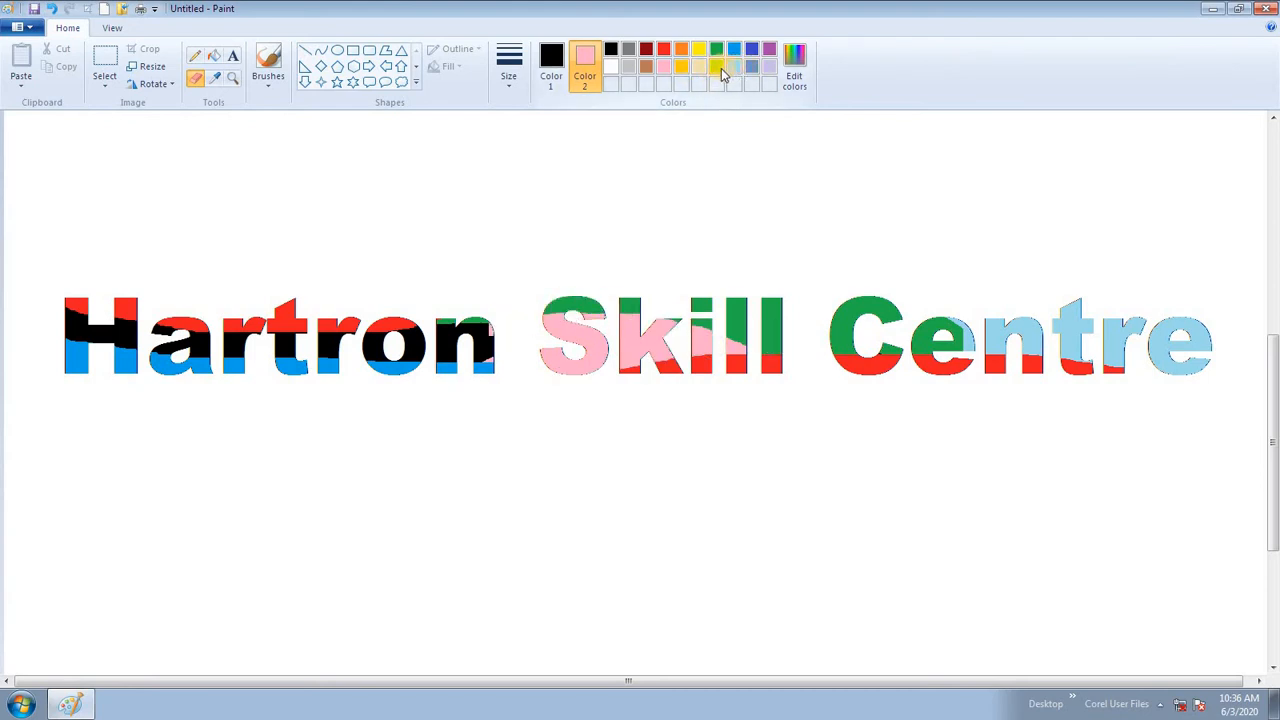
Step: Set Color 2 to lime and use the Eraser to recolour the remaining black parts of "Hartron"
{"action": "left_click", "coordinate": [718, 67]}
{"action": "mouse_move", "coordinate": [451, 337]}
{"action": "left_mouse_down"}
{"action": "mouse_move", "coordinate": [543, 351]}
{"action": "mouse_move", "coordinate": [355, 342]}
{"action": "mouse_move", "coordinate": [506, 301]}
{"action": "mouse_move", "coordinate": [468, 329]}
{"action": "mouse_move", "coordinate": [408, 333]}
{"action": "mouse_move", "coordinate": [492, 346]}
{"action": "mouse_move", "coordinate": [458, 366]}
{"action": "mouse_move", "coordinate": [246, 350]}
{"action": "mouse_move", "coordinate": [363, 332]}
{"action": "mouse_move", "coordinate": [235, 351]}
{"action": "mouse_move", "coordinate": [60, 334]}
{"action": "mouse_move", "coordinate": [72, 316]}
{"action": "mouse_move", "coordinate": [85, 338]}
{"action": "mouse_move", "coordinate": [79, 323]}
{"action": "mouse_move", "coordinate": [324, 343]}
{"action": "left_mouse_up"}
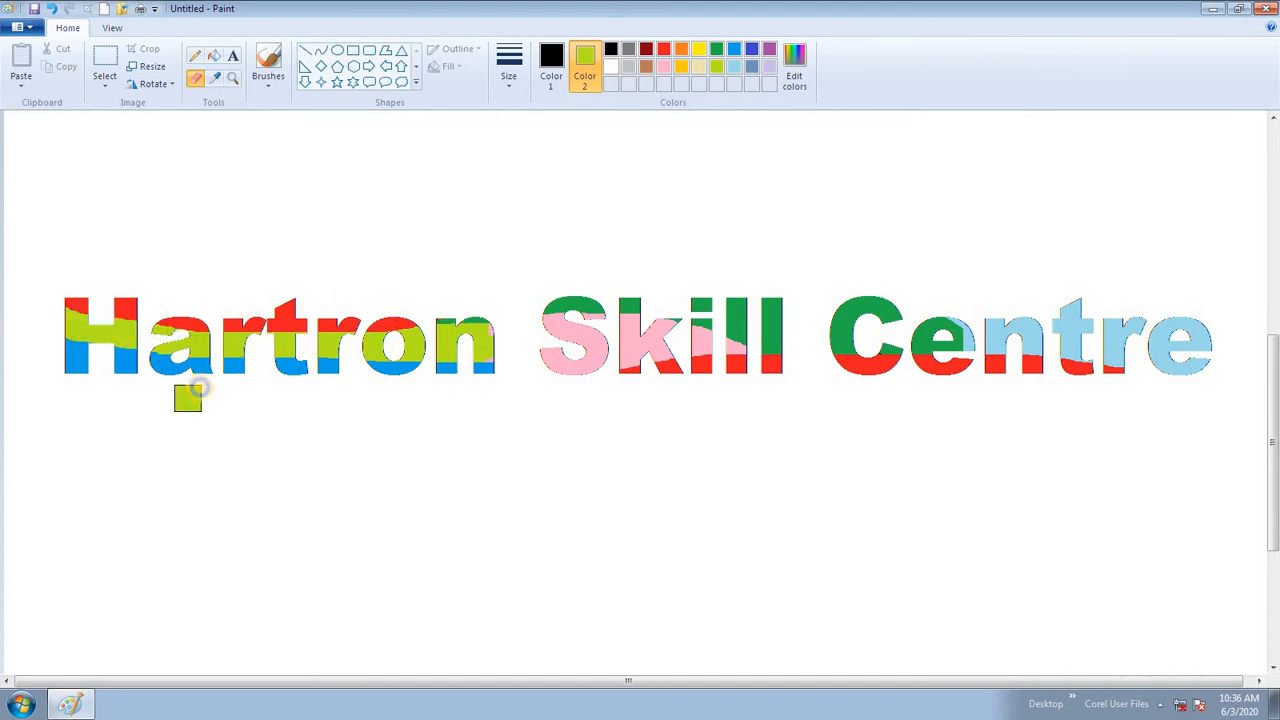
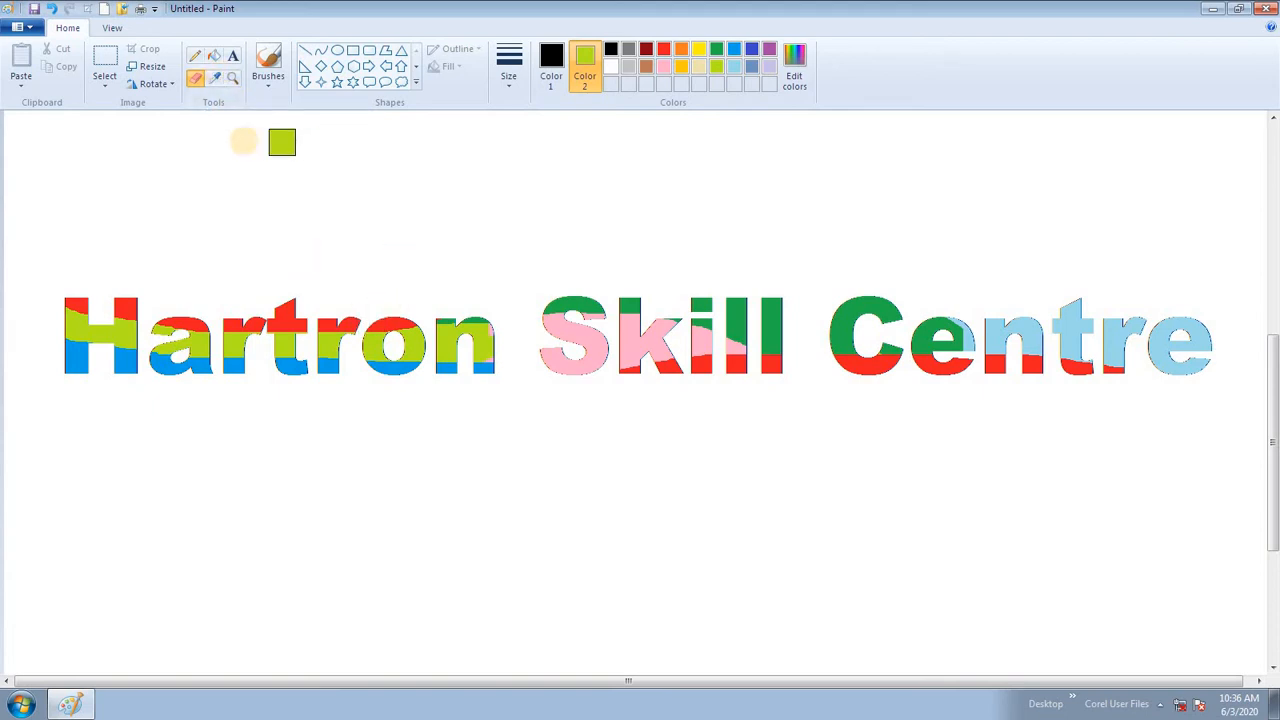
Step: Sample the blue from the lower part of "Hartron" and fill the pink area of the "S" with it
{"action": "left_click", "coordinate": [216, 58]}
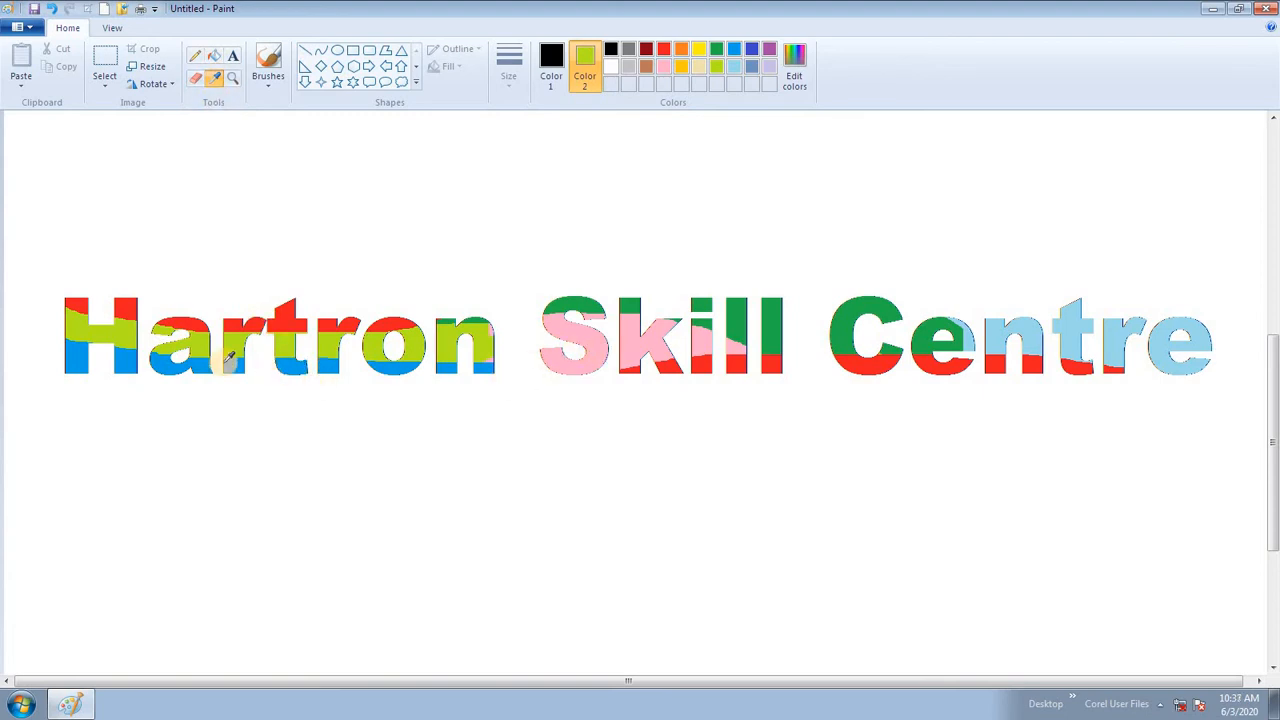
{"action": "left_click", "coordinate": [300, 367]}
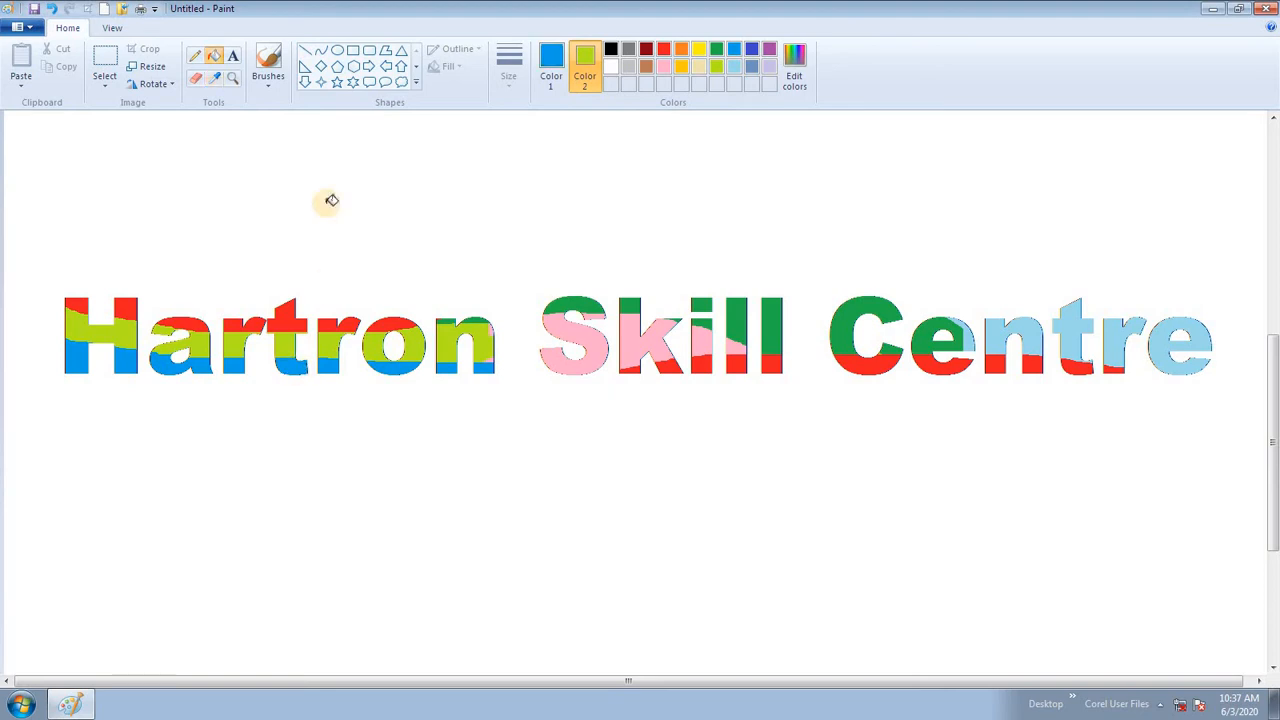
{"action": "left_click", "coordinate": [597, 350]}
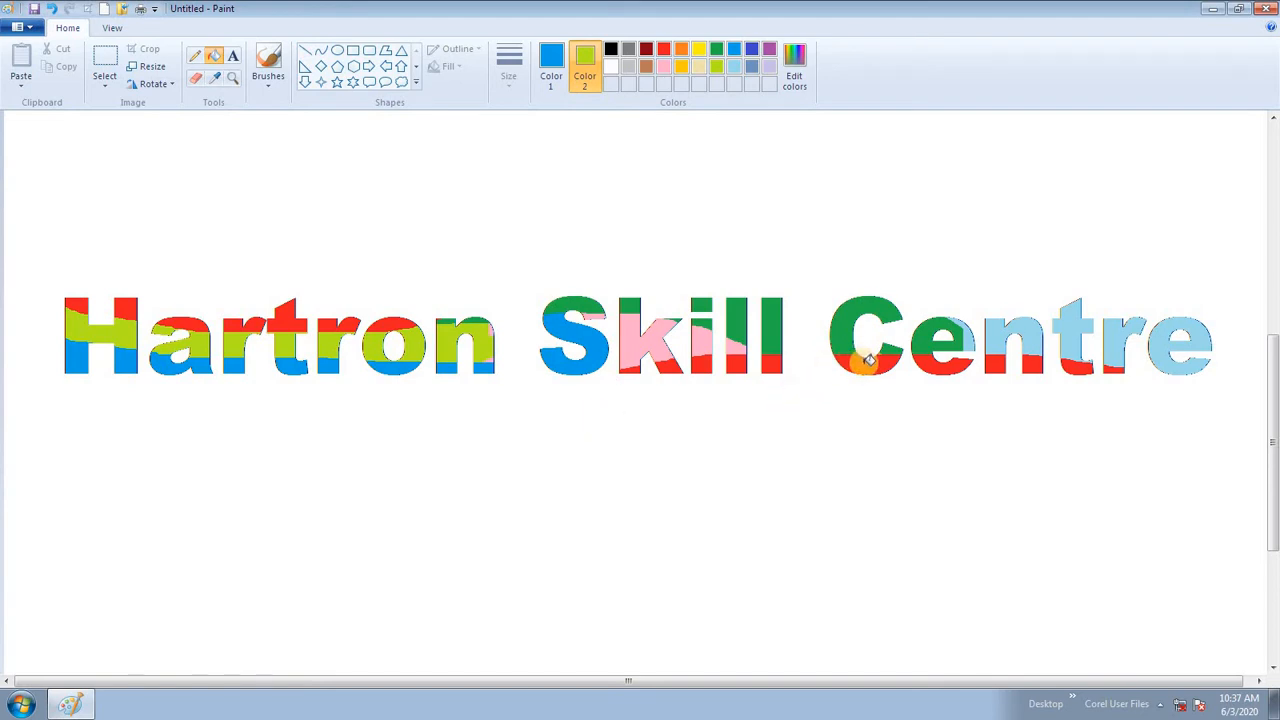
Step: Sample the red from the bottom of the "C" and fill the blue bottoms of the letters "Hartro" with it
{"action": "left_click", "coordinate": [216, 84]}
{"action": "left_click", "coordinate": [864, 366]}
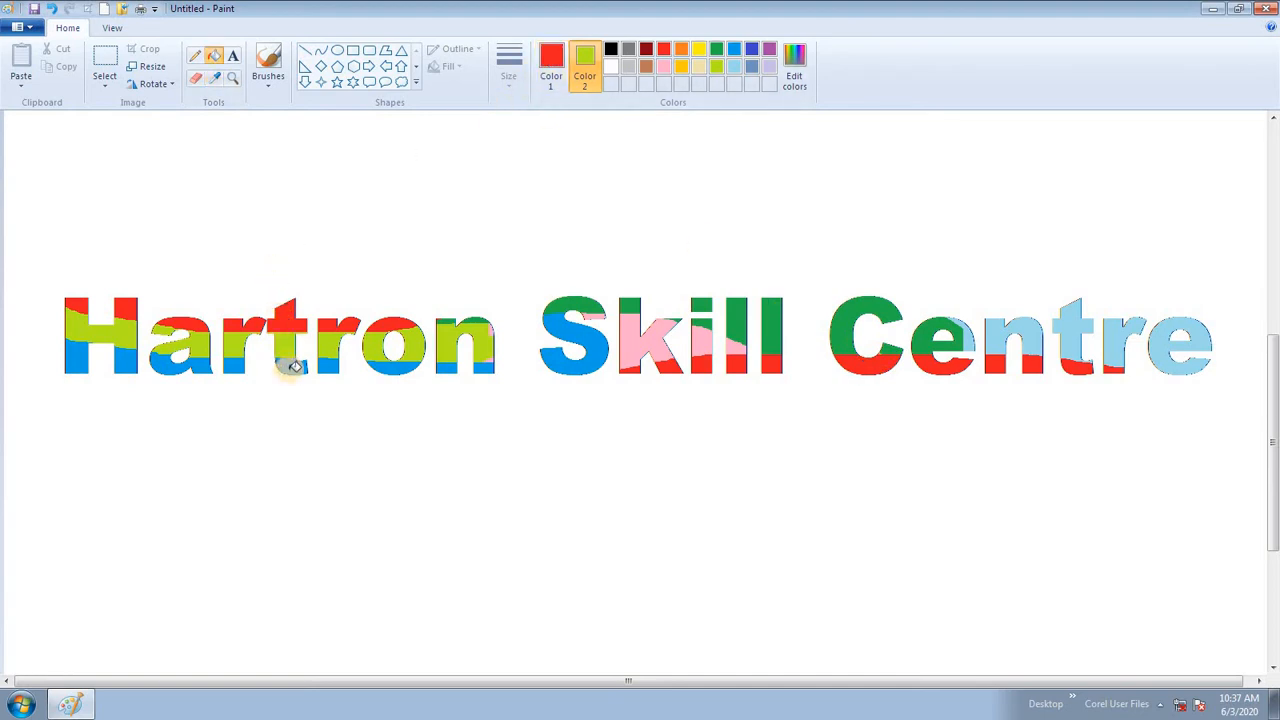
{"action": "left_click", "coordinate": [323, 366]}
{"action": "left_click", "coordinate": [388, 366]}
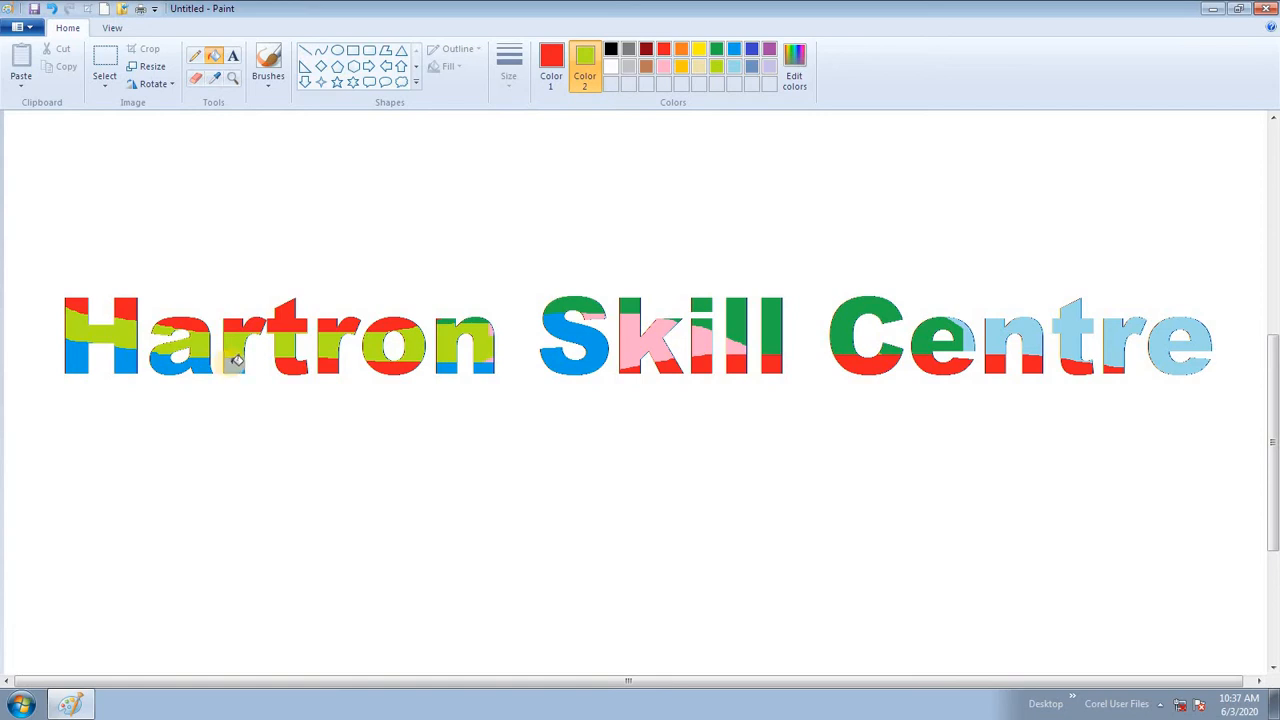
{"action": "left_click", "coordinate": [196, 366]}
{"action": "left_click", "coordinate": [125, 364]}
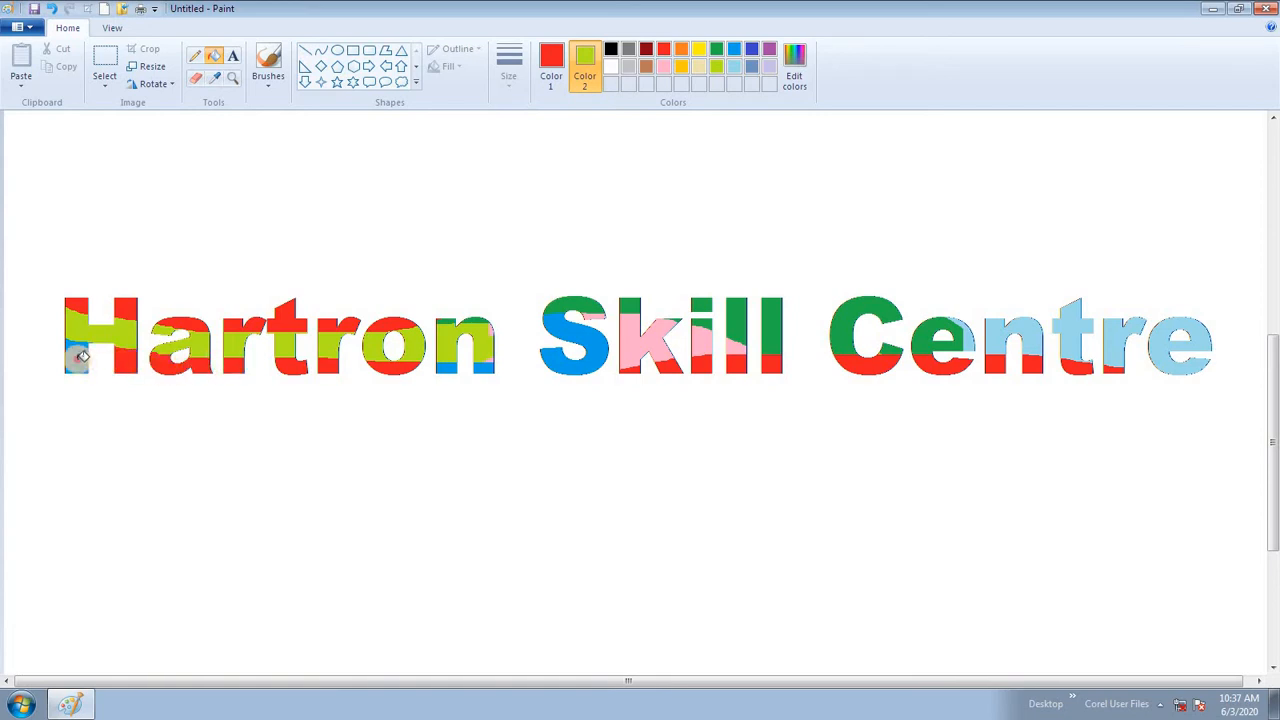
{"action": "left_click", "coordinate": [80, 358]}
Step: Use the Magnifier to enlarge the letters of "Hartron" and other areas of the canvas repeatedly, zooming back out each time
{"action": "left_click", "coordinate": [234, 80]}
{"action": "left_click", "coordinate": [266, 349]}
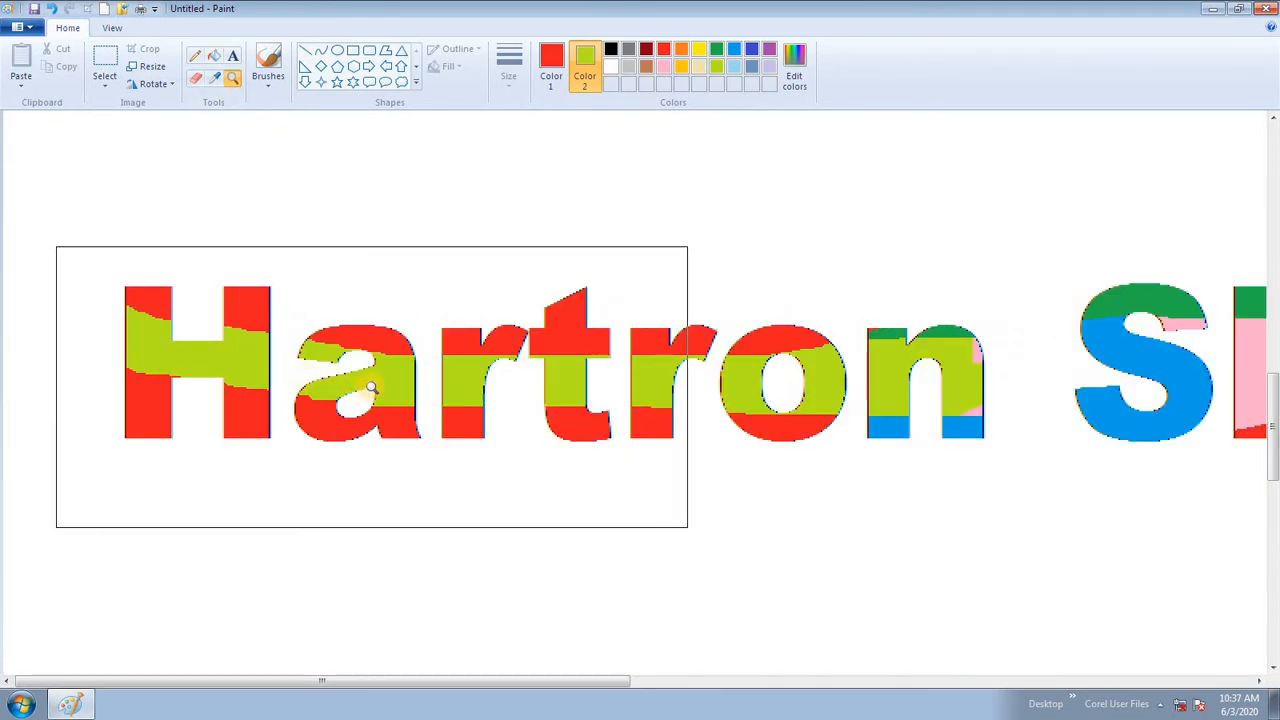
{"action": "left_click", "coordinate": [370, 387]}
{"action": "left_click", "coordinate": [402, 286]}
{"action": "left_click", "coordinate": [397, 287]}
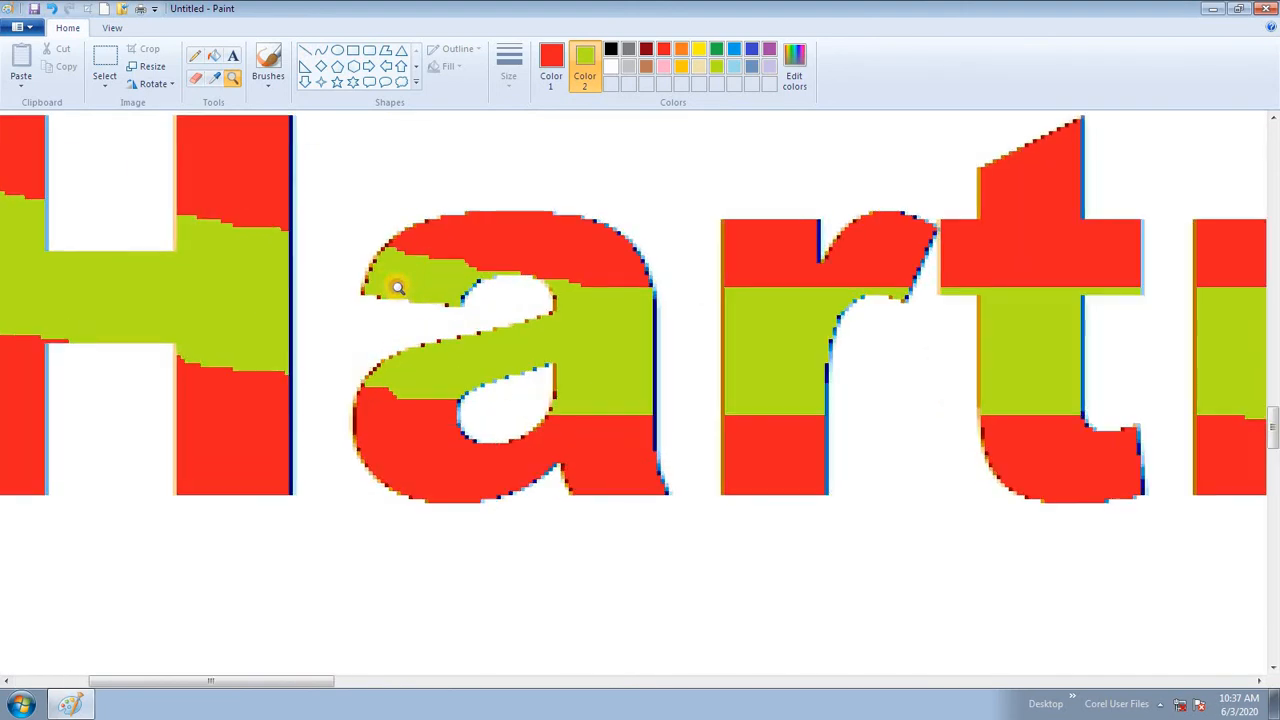
{"action": "right_click", "coordinate": [397, 287]}
{"action": "left_click", "coordinate": [392, 300]}
{"action": "scroll", "coordinate": [393, 312], "scroll_direction": "up", "scroll_amount": 2}
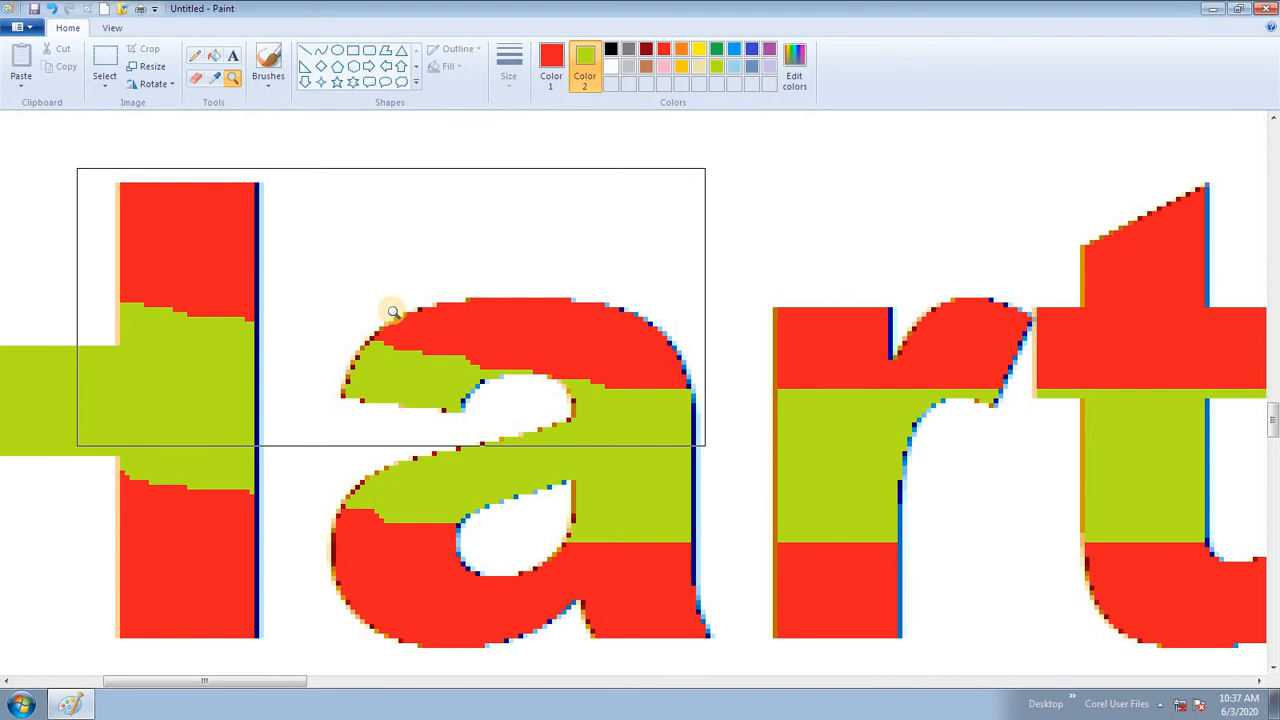
{"action": "right_click", "coordinate": [393, 312]}
{"action": "right_click", "coordinate": [393, 312]}
{"action": "right_click", "coordinate": [393, 312]}
{"action": "right_click", "coordinate": [393, 312]}
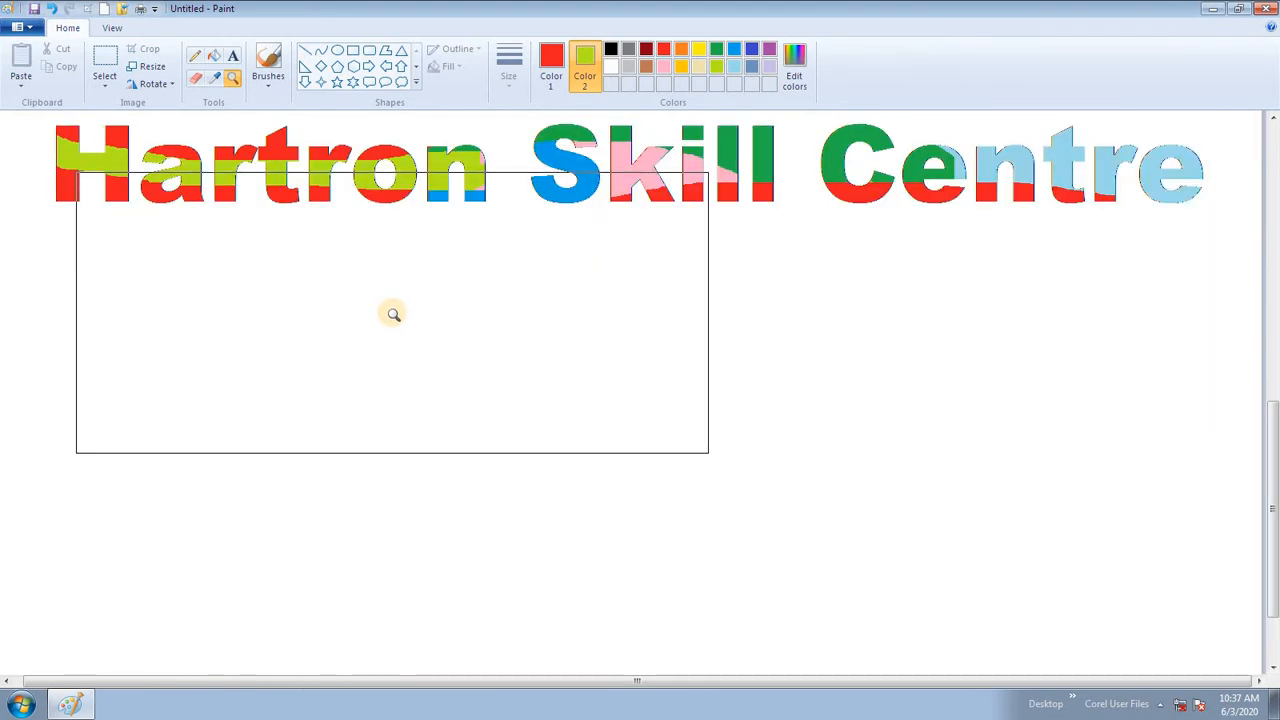
{"action": "left_click", "coordinate": [400, 369]}
{"action": "left_click", "coordinate": [401, 371]}
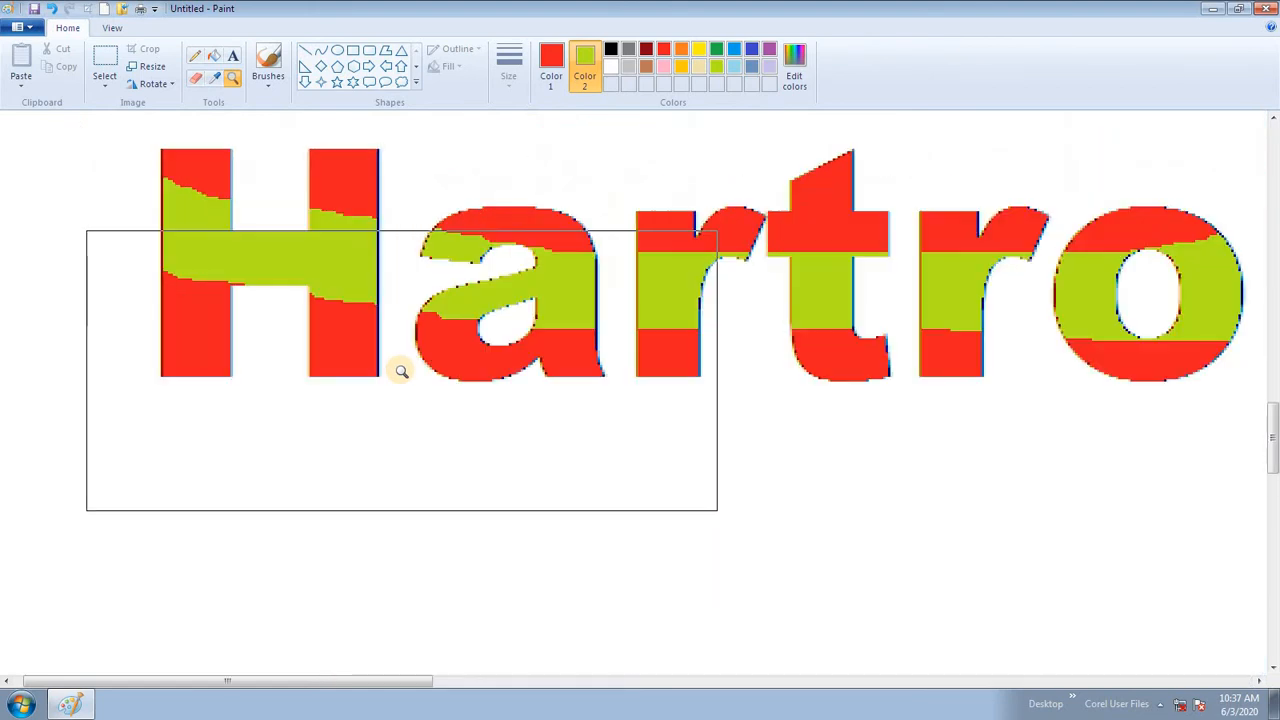
{"action": "right_click", "coordinate": [401, 371]}
{"action": "right_click", "coordinate": [401, 371]}
{"action": "right_click", "coordinate": [401, 371]}
{"action": "left_click", "coordinate": [401, 371]}
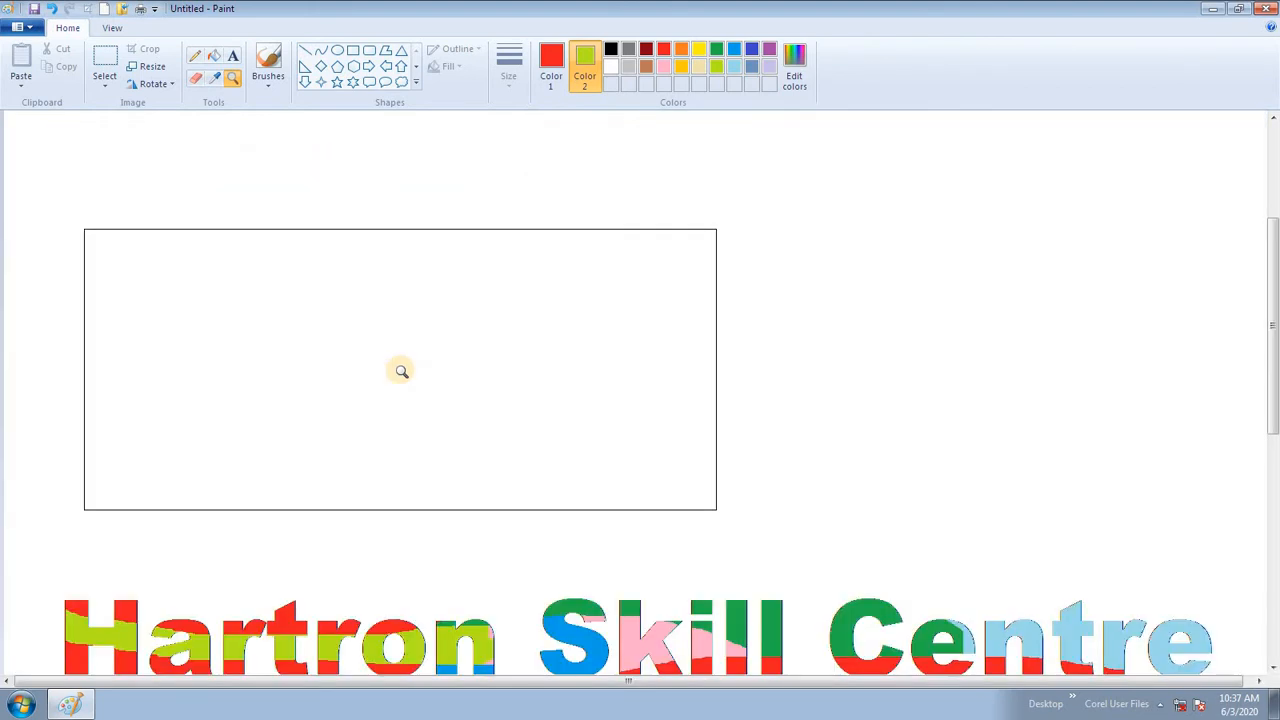
{"action": "right_click", "coordinate": [401, 371]}
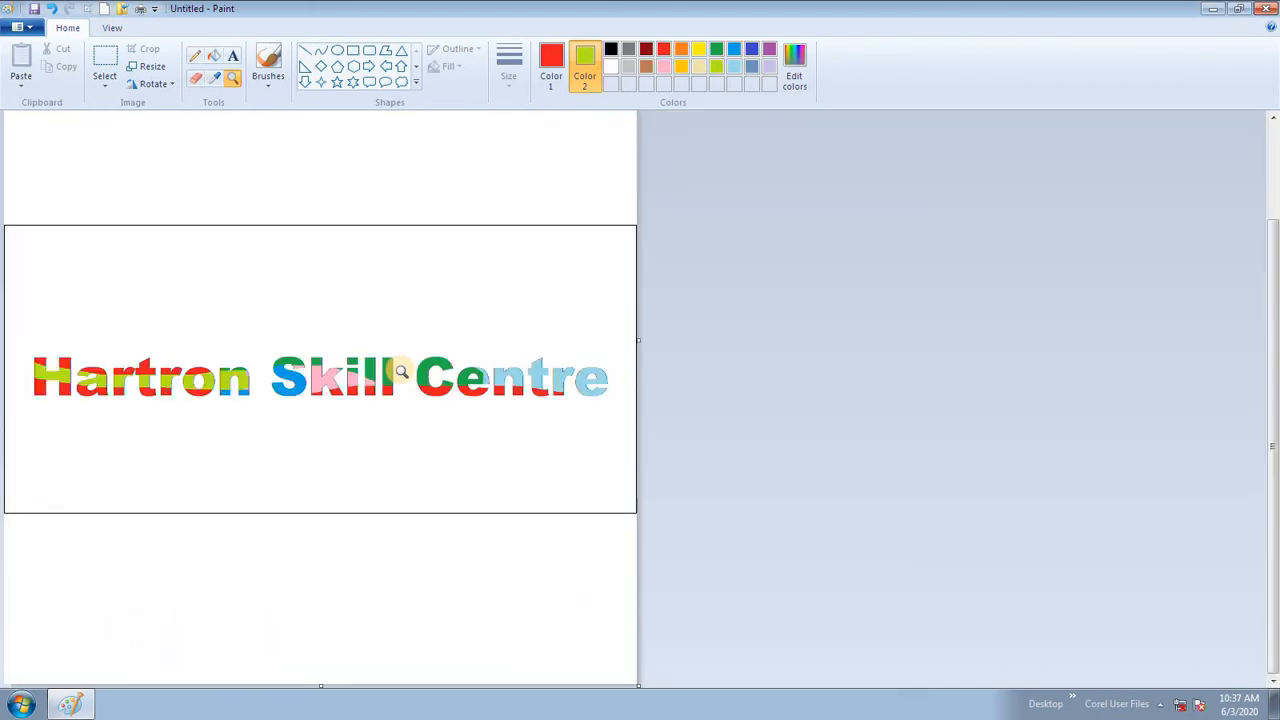
{"action": "left_click", "coordinate": [500, 345]}
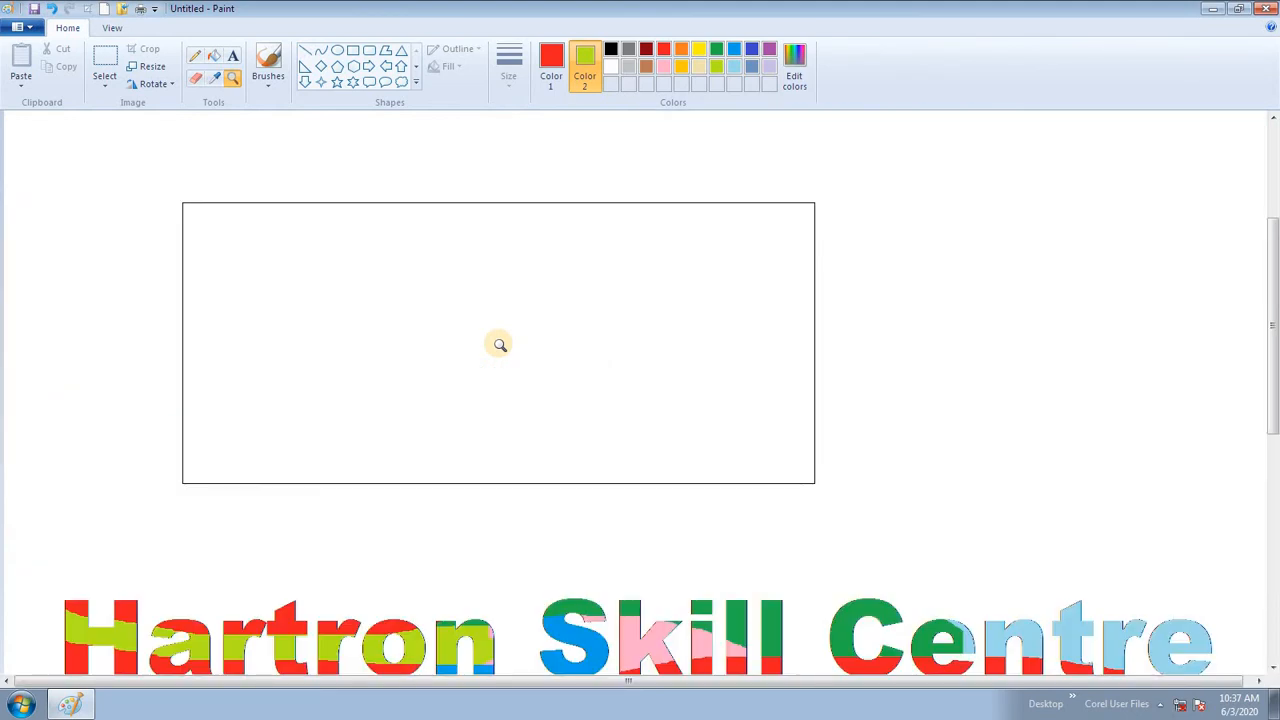
{"action": "right_click", "coordinate": [500, 345]}
{"action": "right_click", "coordinate": [500, 345]}
{"action": "left_click", "coordinate": [500, 345]}
{"action": "left_click", "coordinate": [500, 345]}
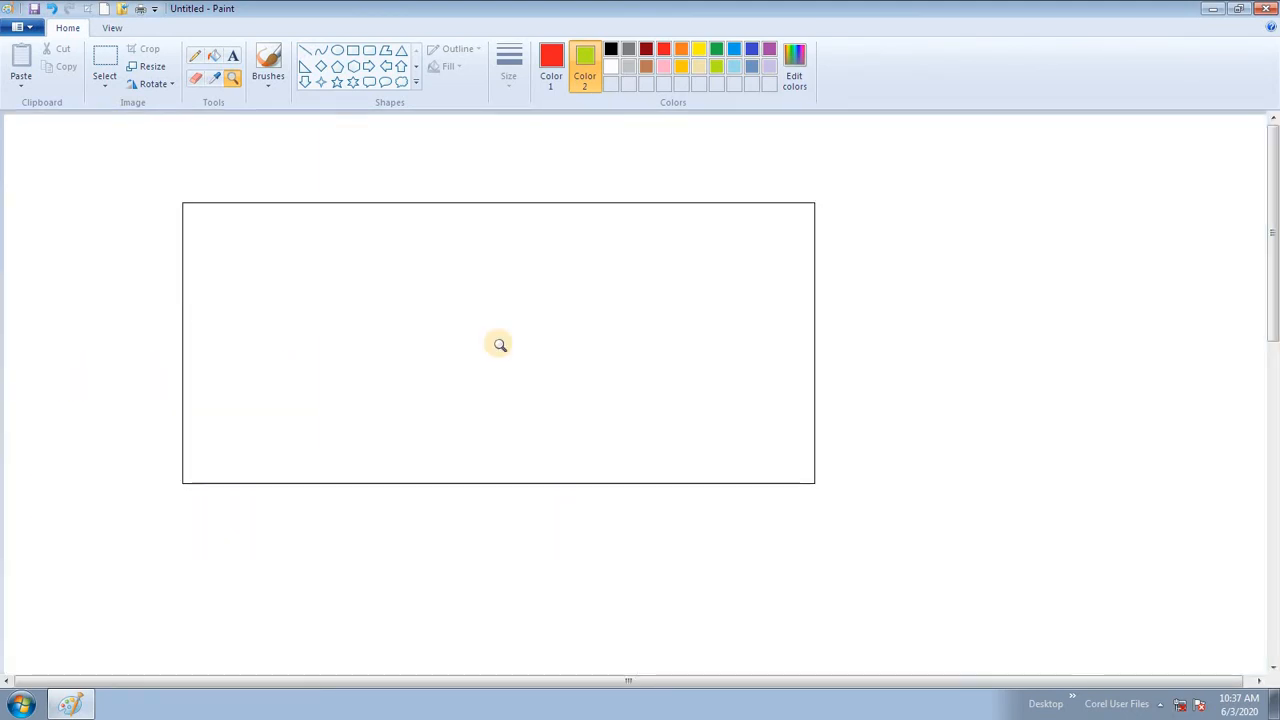
{"action": "right_click", "coordinate": [500, 345]}
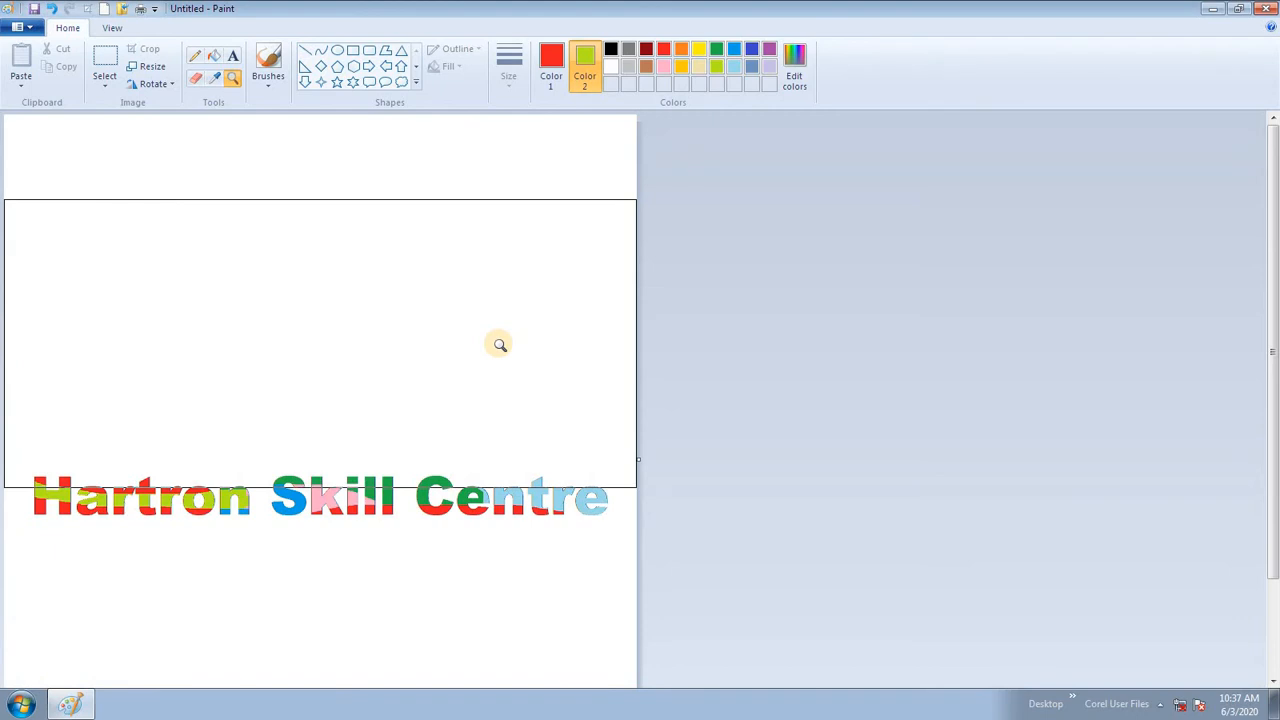
{"action": "left_click", "coordinate": [500, 345]}
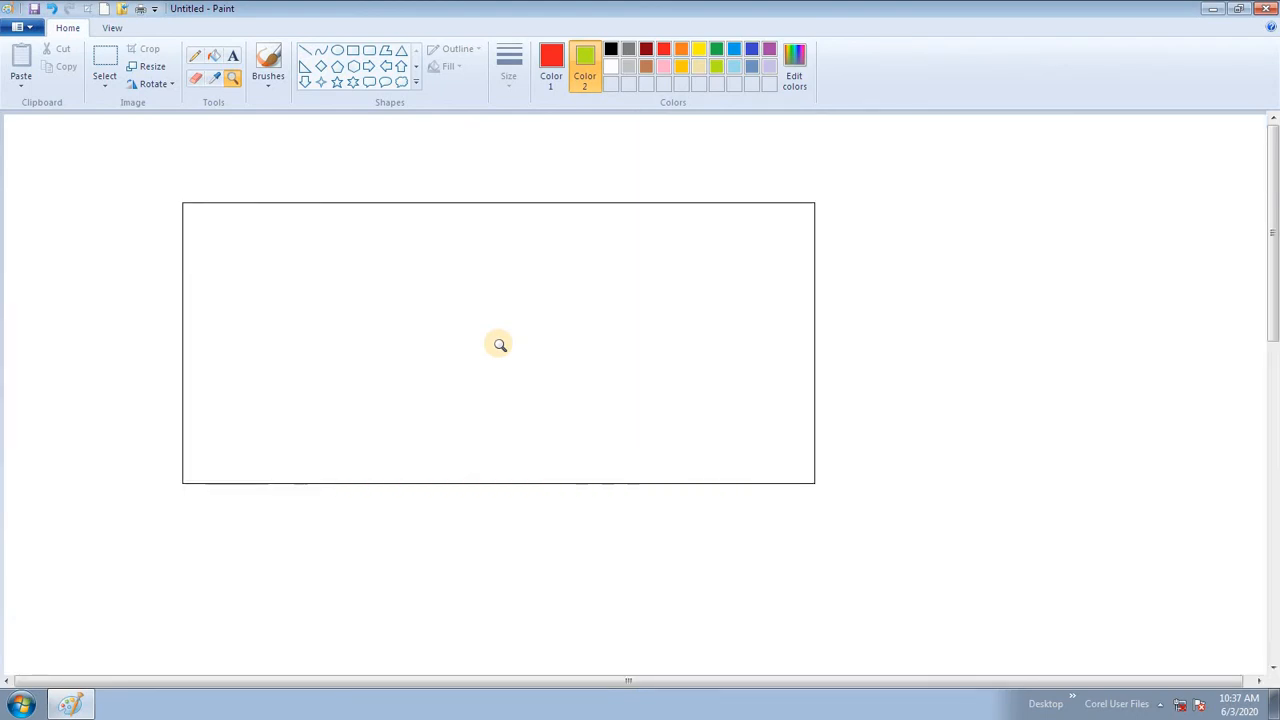
{"action": "right_click", "coordinate": [500, 345]}
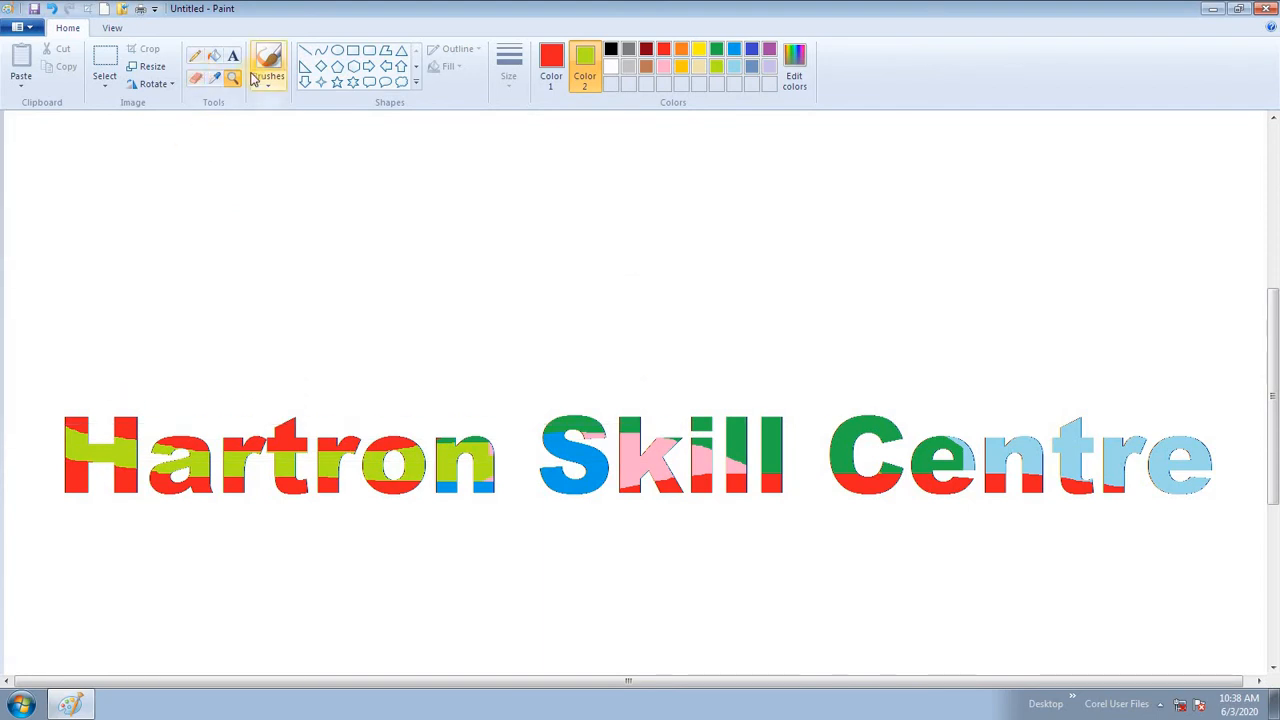
{"action": "left_click", "coordinate": [106, 86]}
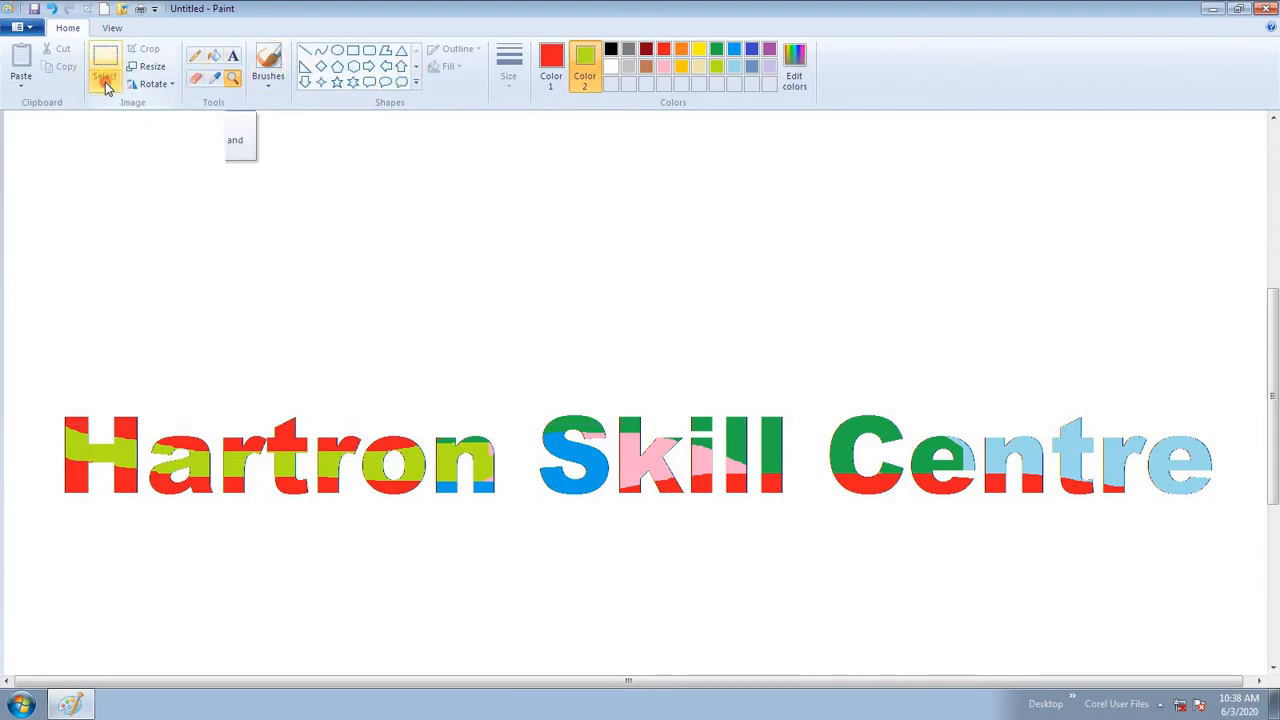
{"action": "left_click", "coordinate": [309, 210]}
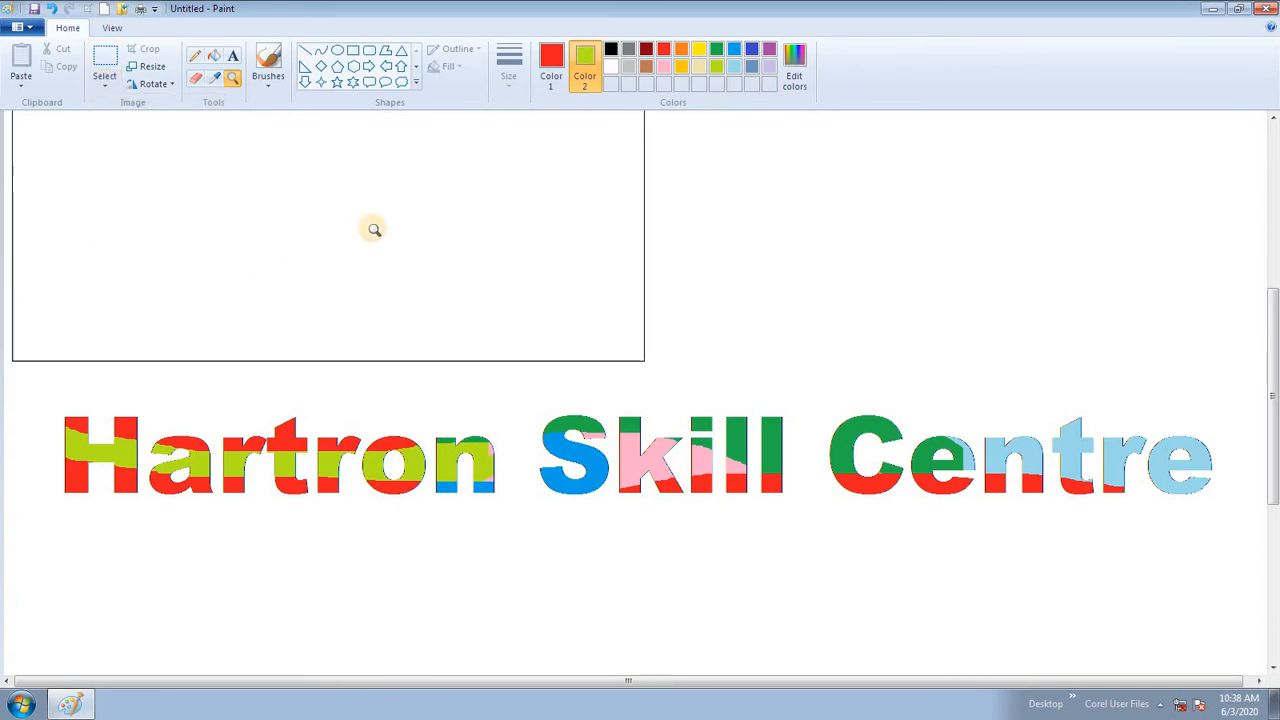
{"action": "key", "text": "Escape"}
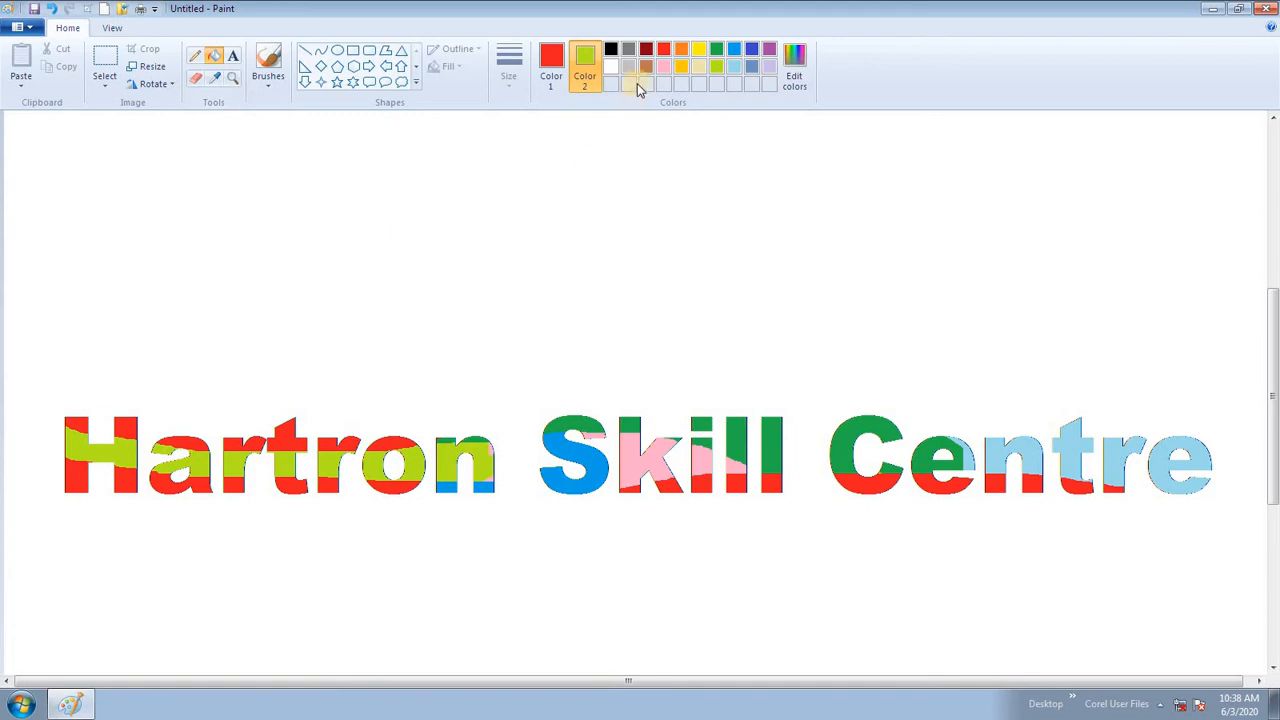
Step: Set Color 1 to black and Color 2 to white, and delete the entire picture to clear the canvas
{"action": "left_click", "coordinate": [611, 66]}
{"action": "left_click", "coordinate": [610, 50]}
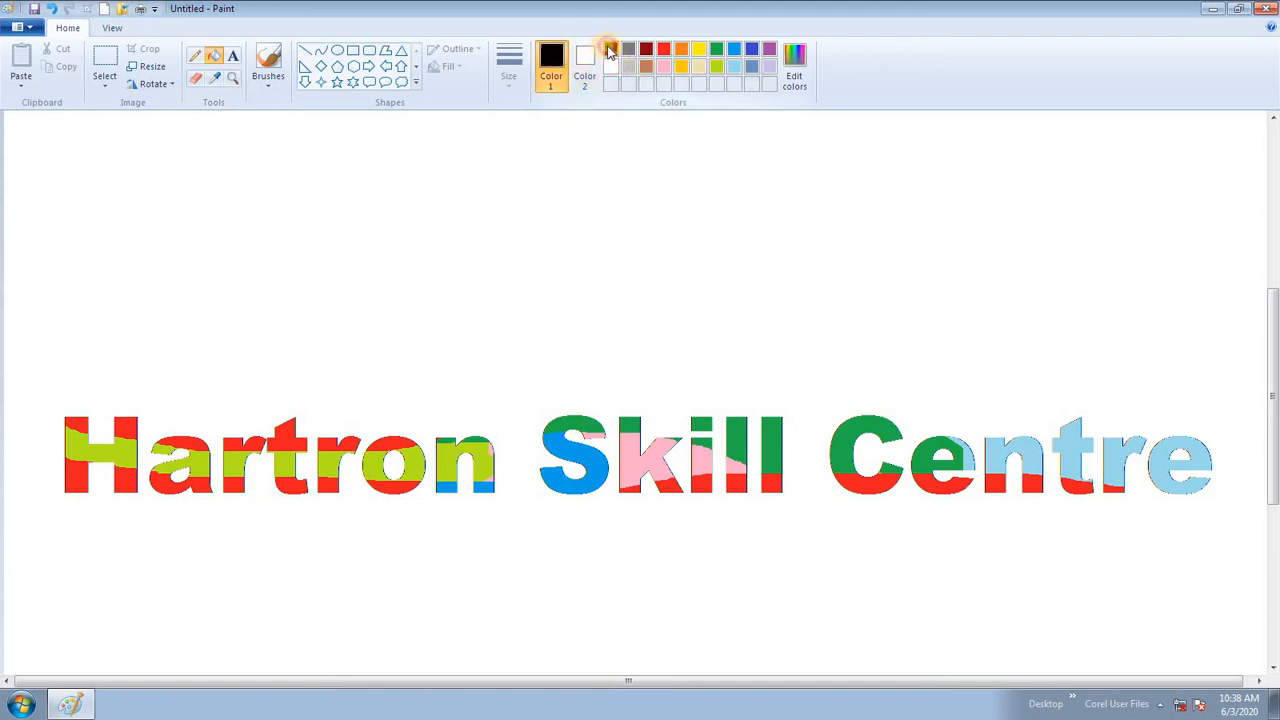
{"action": "key", "text": "ctrl+a"}
{"action": "key", "text": "Delete"}
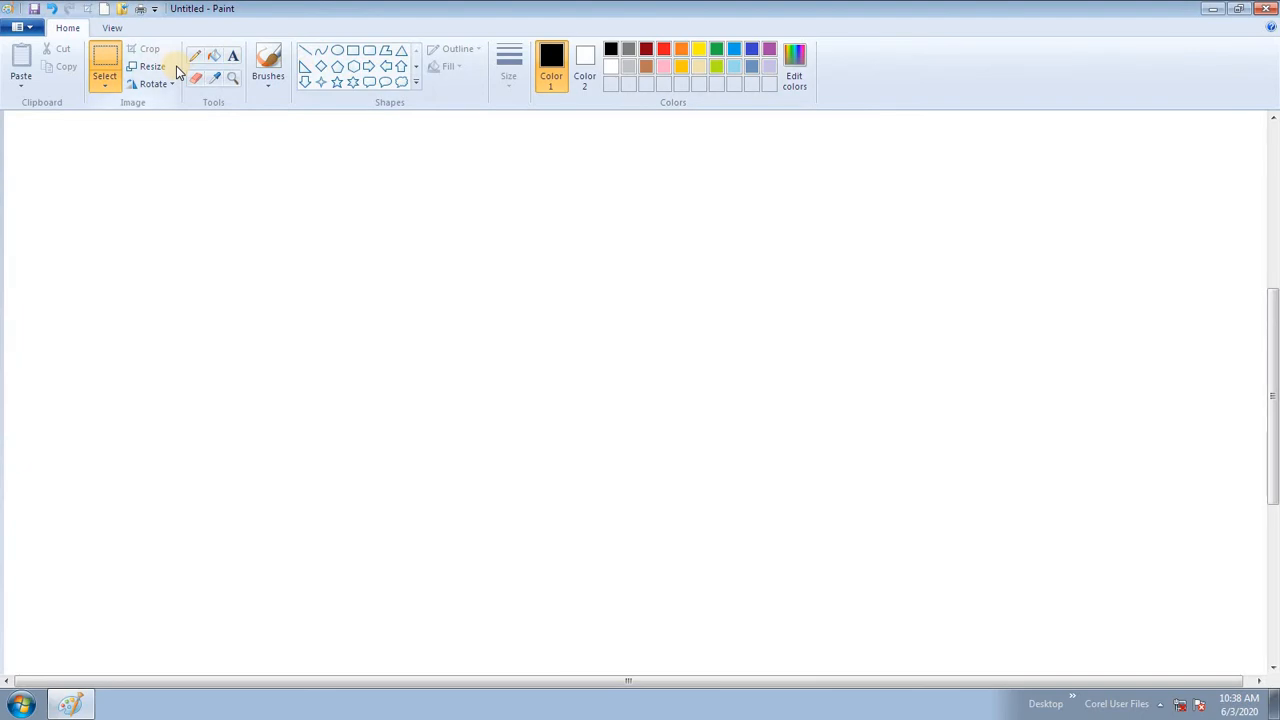
Step: Draw a tall, narrow rectangle on the empty canvas and fill it with black
{"action": "left_click", "coordinate": [353, 50]}
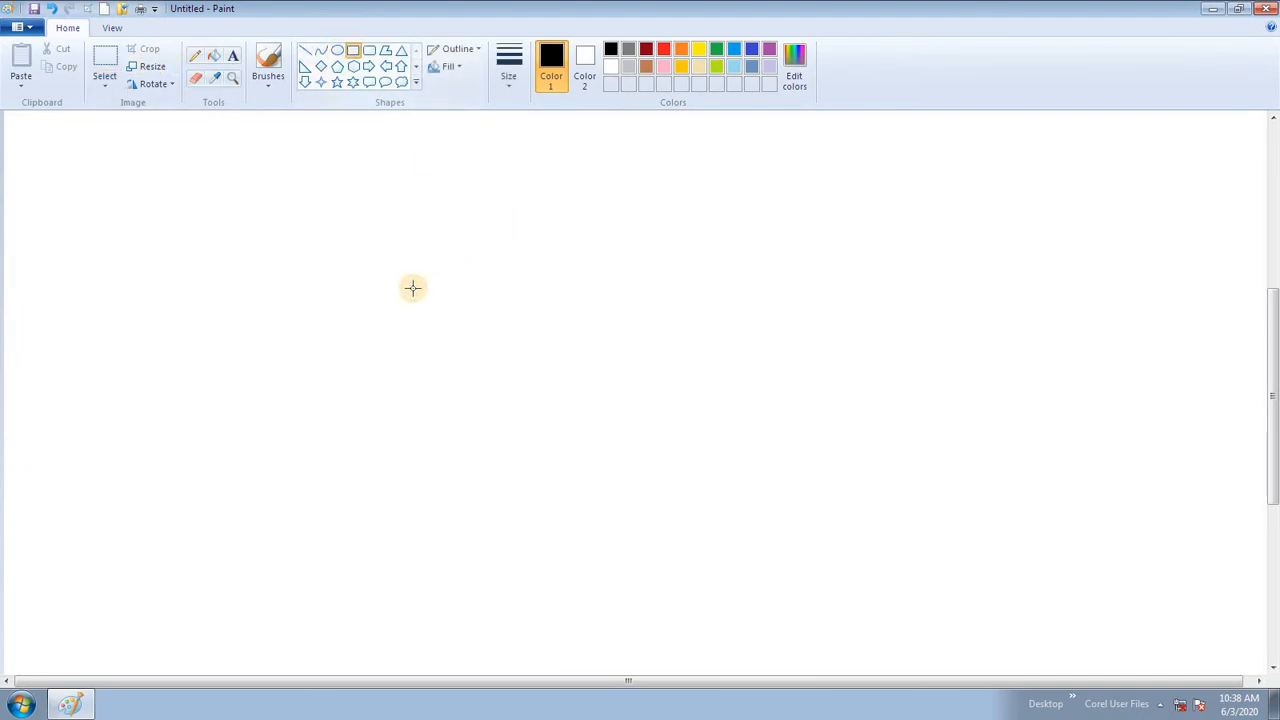
{"action": "left_click_drag", "start_coordinate": [323, 221], "coordinate": [390, 428]}
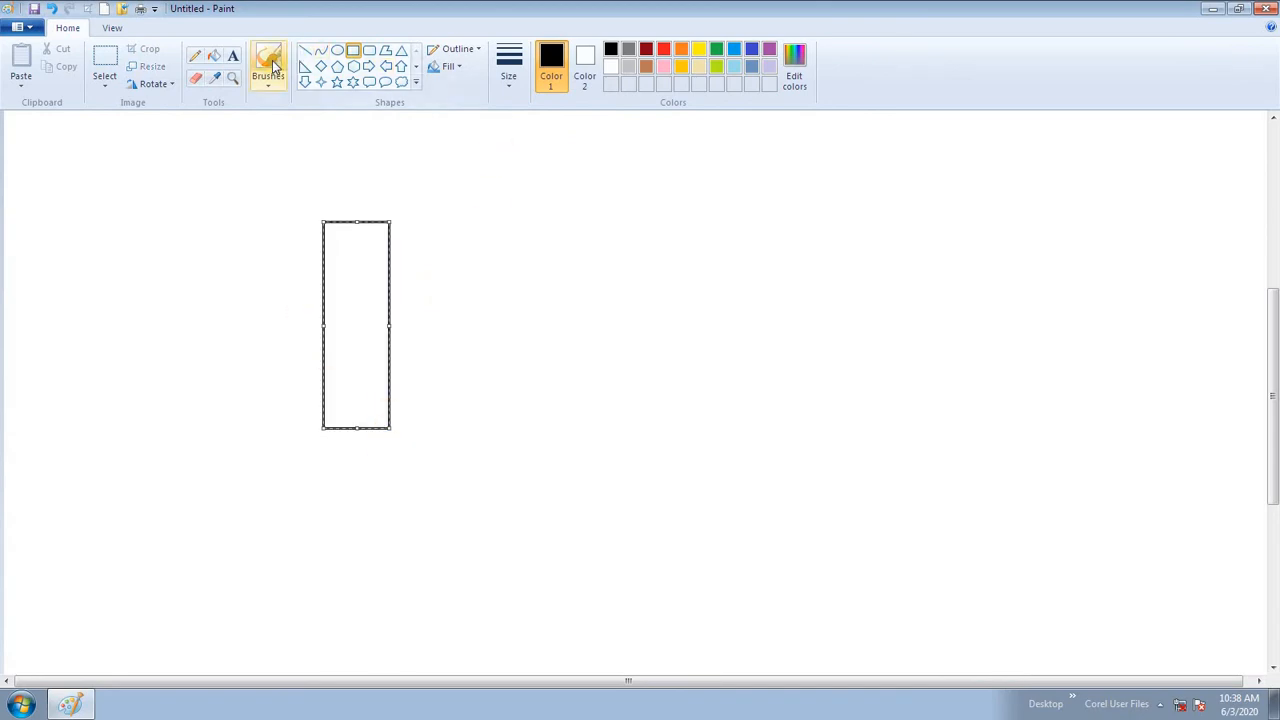
{"action": "left_click", "coordinate": [214, 56]}
{"action": "left_click", "coordinate": [325, 232]}
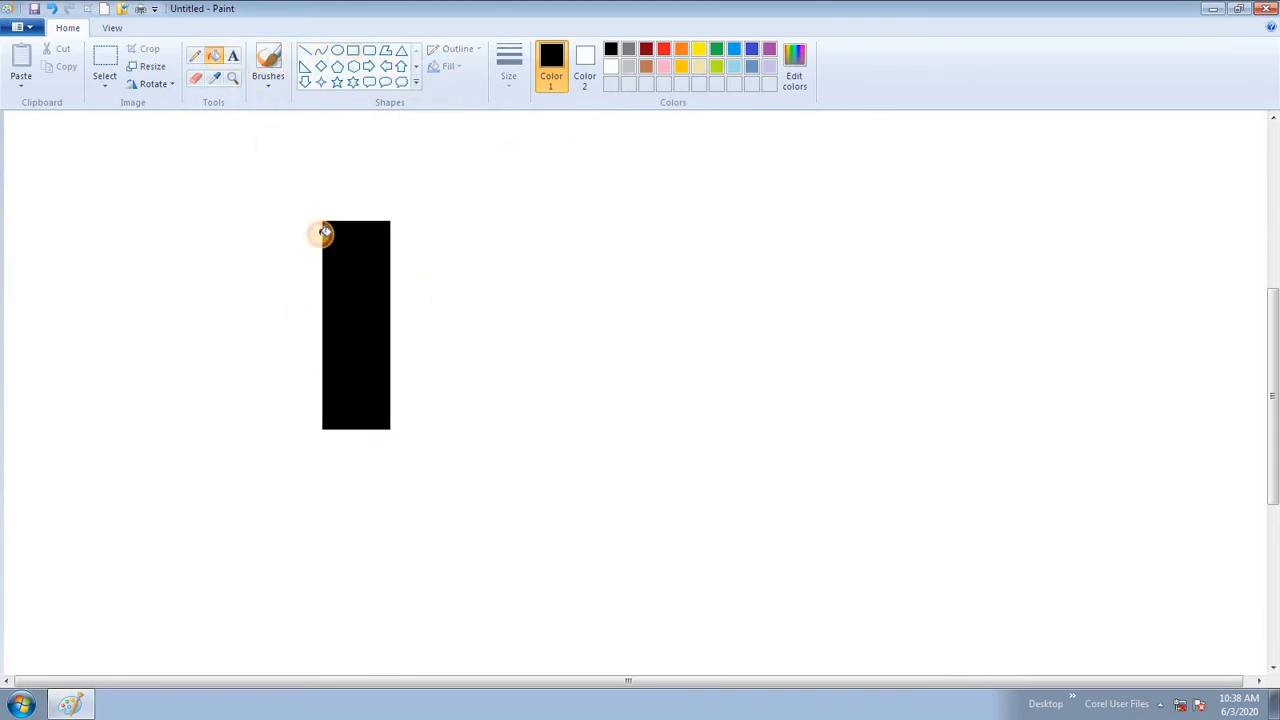
Step: Use rectangular selections to move the black rectangle's top, bottom, a thin horizontal strip and a thin vertical strip away from it
{"action": "left_click", "coordinate": [110, 55]}
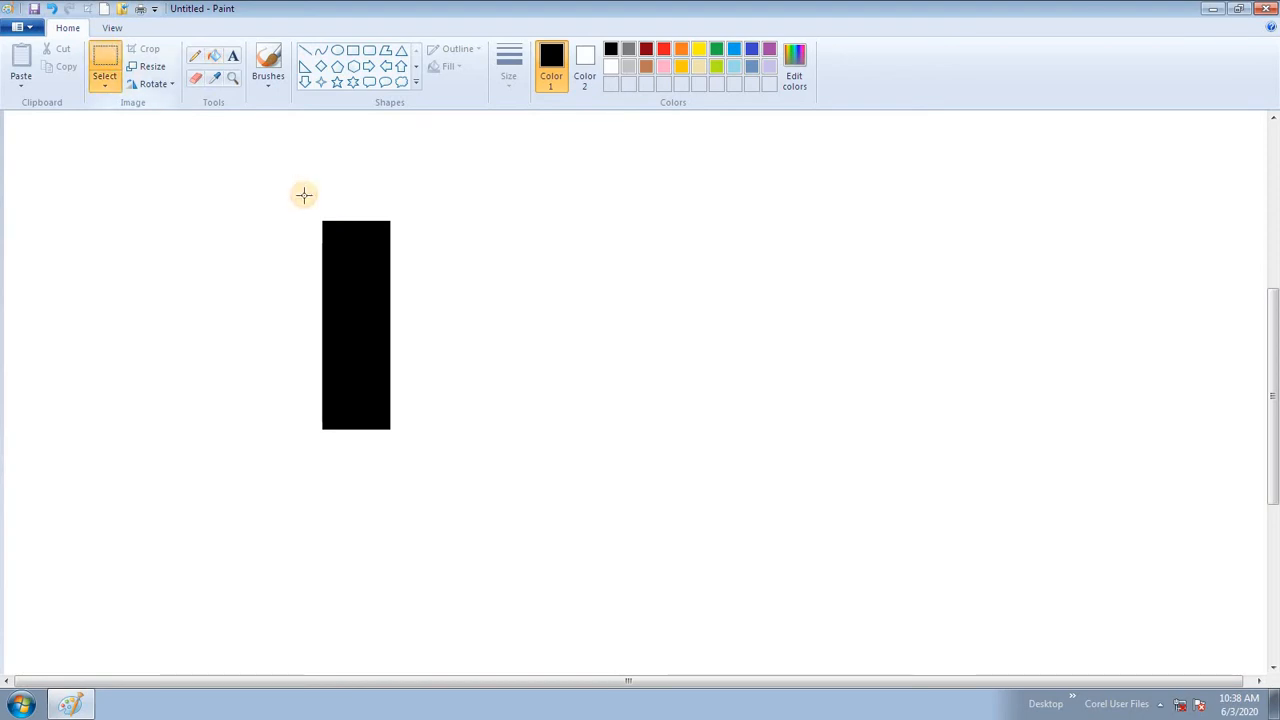
{"action": "mouse_move", "coordinate": [303, 194]}
{"action": "left_mouse_down"}
{"action": "mouse_move", "coordinate": [489, 274]}
{"action": "mouse_move", "coordinate": [557, 257]}
{"action": "mouse_move", "coordinate": [723, 274]}
{"action": "left_mouse_up"}
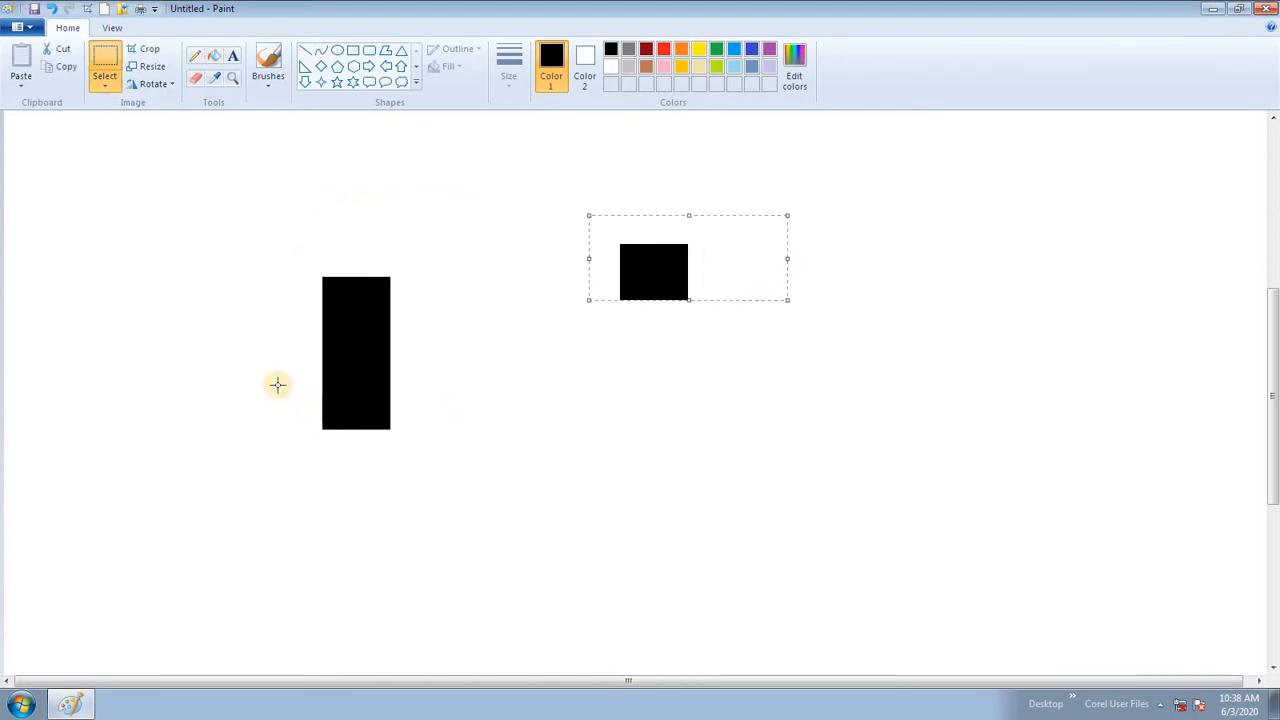
{"action": "left_click_drag", "start_coordinate": [275, 381], "coordinate": [463, 475]}
{"action": "left_click_drag", "start_coordinate": [394, 440], "coordinate": [243, 452]}
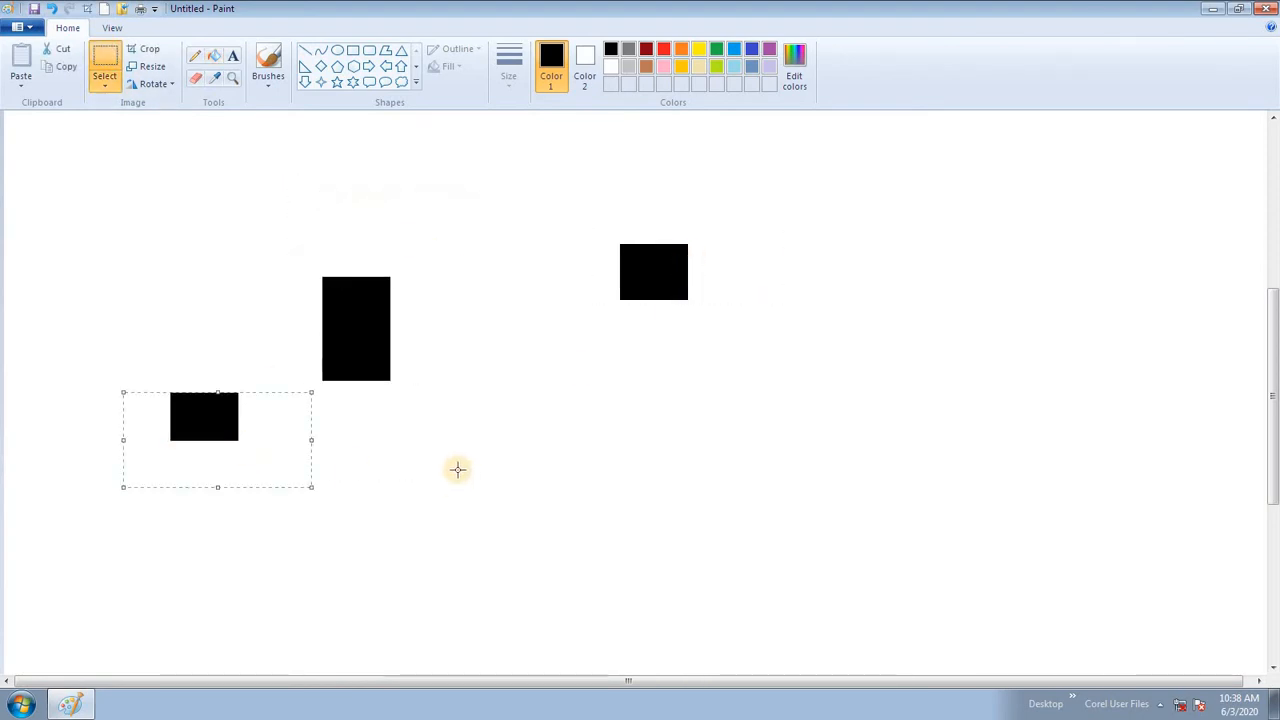
{"action": "mouse_move", "coordinate": [294, 321]}
{"action": "left_mouse_down"}
{"action": "mouse_move", "coordinate": [466, 330]}
{"action": "mouse_move", "coordinate": [608, 463]}
{"action": "left_mouse_up"}
{"action": "left_click_drag", "start_coordinate": [353, 247], "coordinate": [348, 496]}
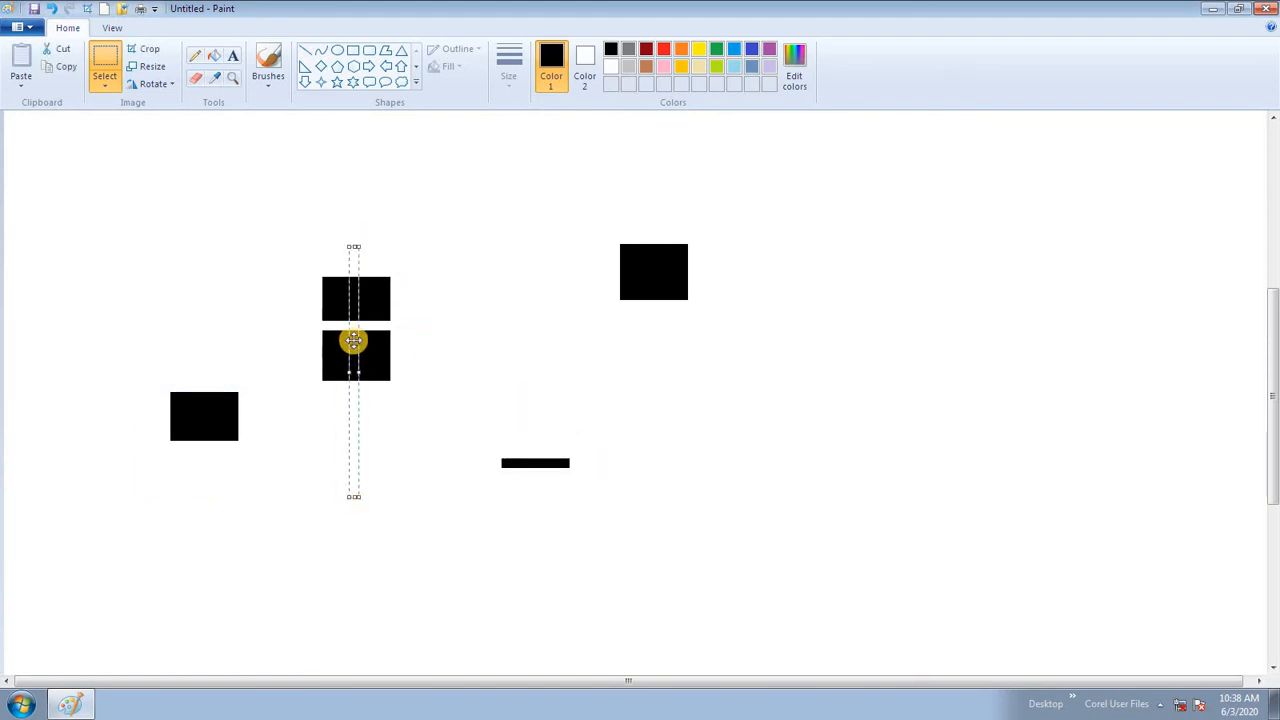
{"action": "left_click_drag", "start_coordinate": [354, 343], "coordinate": [808, 497]}
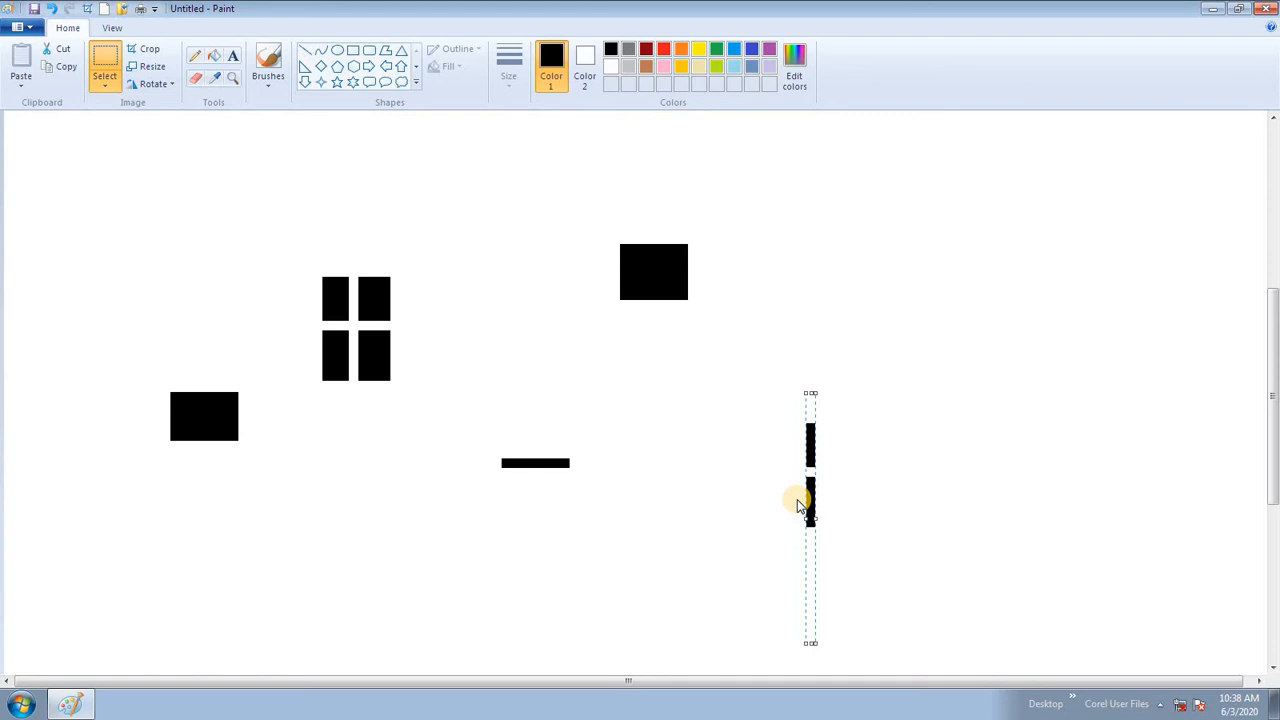
Step: Undo all the moves of the cut-out pieces to restore the whole black rectangle
{"action": "key", "text": "ctrl+z"}
{"action": "key", "text": "ctrl+z"}
{"action": "key", "text": "ctrl+z"}
{"action": "key", "text": "ctrl+z"}
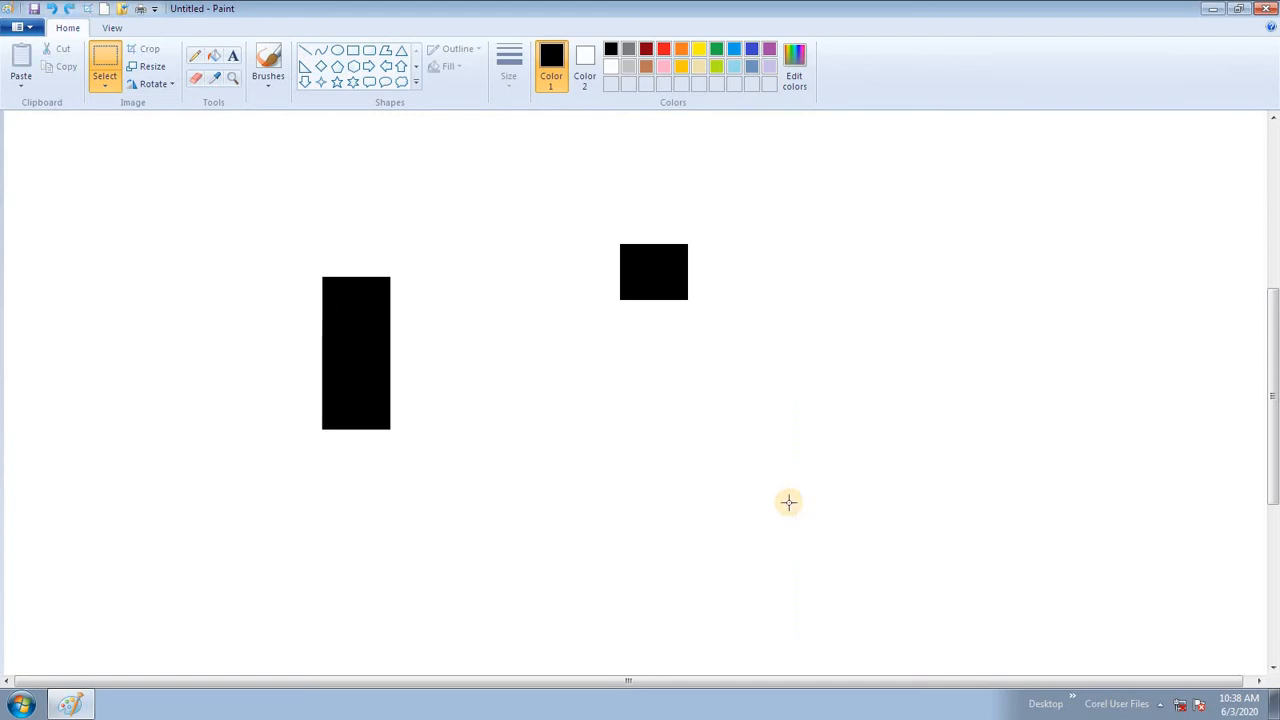
{"action": "key", "text": "ctrl+z"}
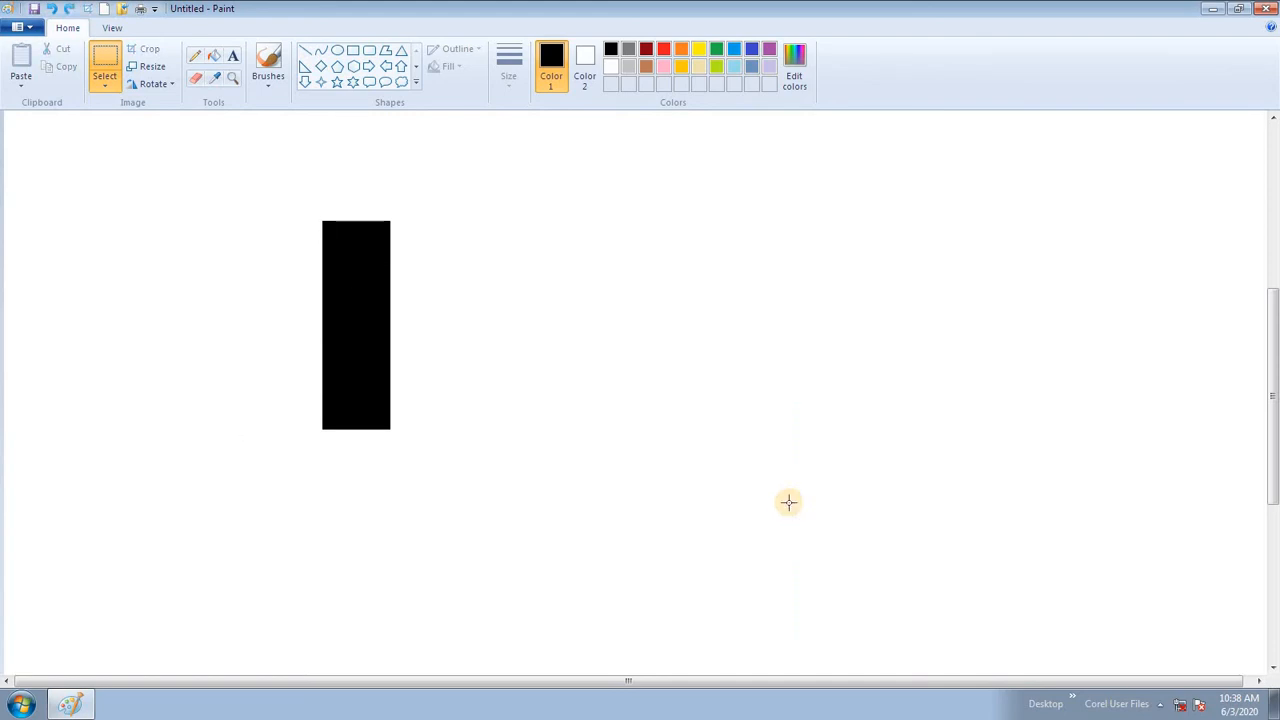
Step: Switch to free-form selection, move a jagged-edged portion of the black rectangle aside, and undo the move
{"action": "left_click", "coordinate": [106, 90]}
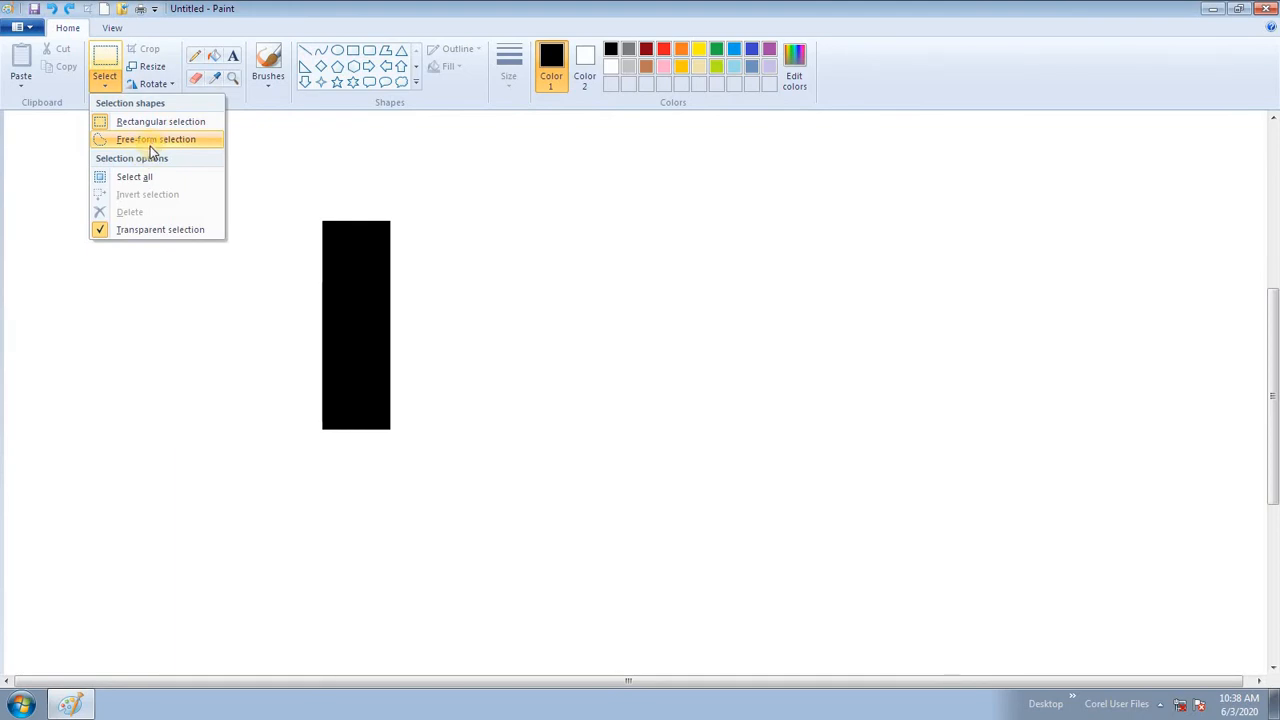
{"action": "left_click", "coordinate": [150, 142]}
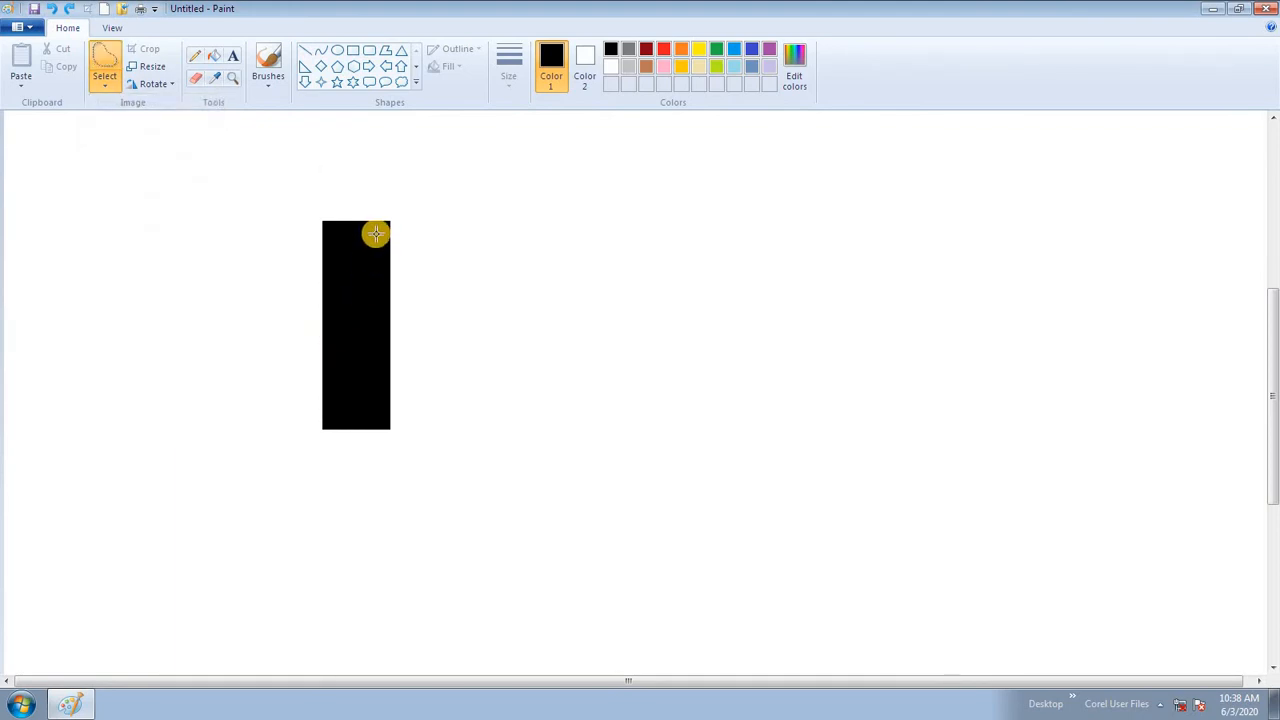
{"action": "mouse_move", "coordinate": [376, 230]}
{"action": "left_mouse_down"}
{"action": "mouse_move", "coordinate": [407, 218]}
{"action": "mouse_move", "coordinate": [385, 241]}
{"action": "mouse_move", "coordinate": [399, 262]}
{"action": "mouse_move", "coordinate": [382, 268]}
{"action": "mouse_move", "coordinate": [406, 306]}
{"action": "mouse_move", "coordinate": [384, 311]}
{"action": "mouse_move", "coordinate": [399, 348]}
{"action": "mouse_move", "coordinate": [384, 351]}
{"action": "mouse_move", "coordinate": [406, 389]}
{"action": "mouse_move", "coordinate": [377, 389]}
{"action": "mouse_move", "coordinate": [394, 435]}
{"action": "mouse_move", "coordinate": [368, 441]}
{"action": "mouse_move", "coordinate": [358, 422]}
{"action": "mouse_move", "coordinate": [333, 456]}
{"action": "mouse_move", "coordinate": [338, 411]}
{"action": "mouse_move", "coordinate": [323, 421]}
{"action": "mouse_move", "coordinate": [328, 388]}
{"action": "mouse_move", "coordinate": [306, 366]}
{"action": "mouse_move", "coordinate": [329, 347]}
{"action": "mouse_move", "coordinate": [311, 314]}
{"action": "mouse_move", "coordinate": [325, 293]}
{"action": "mouse_move", "coordinate": [311, 263]}
{"action": "mouse_move", "coordinate": [332, 257]}
{"action": "mouse_move", "coordinate": [313, 218]}
{"action": "mouse_move", "coordinate": [345, 229]}
{"action": "mouse_move", "coordinate": [360, 194]}
{"action": "mouse_move", "coordinate": [437, 321]}
{"action": "mouse_move", "coordinate": [681, 280]}
{"action": "mouse_move", "coordinate": [694, 329]}
{"action": "left_mouse_up"}
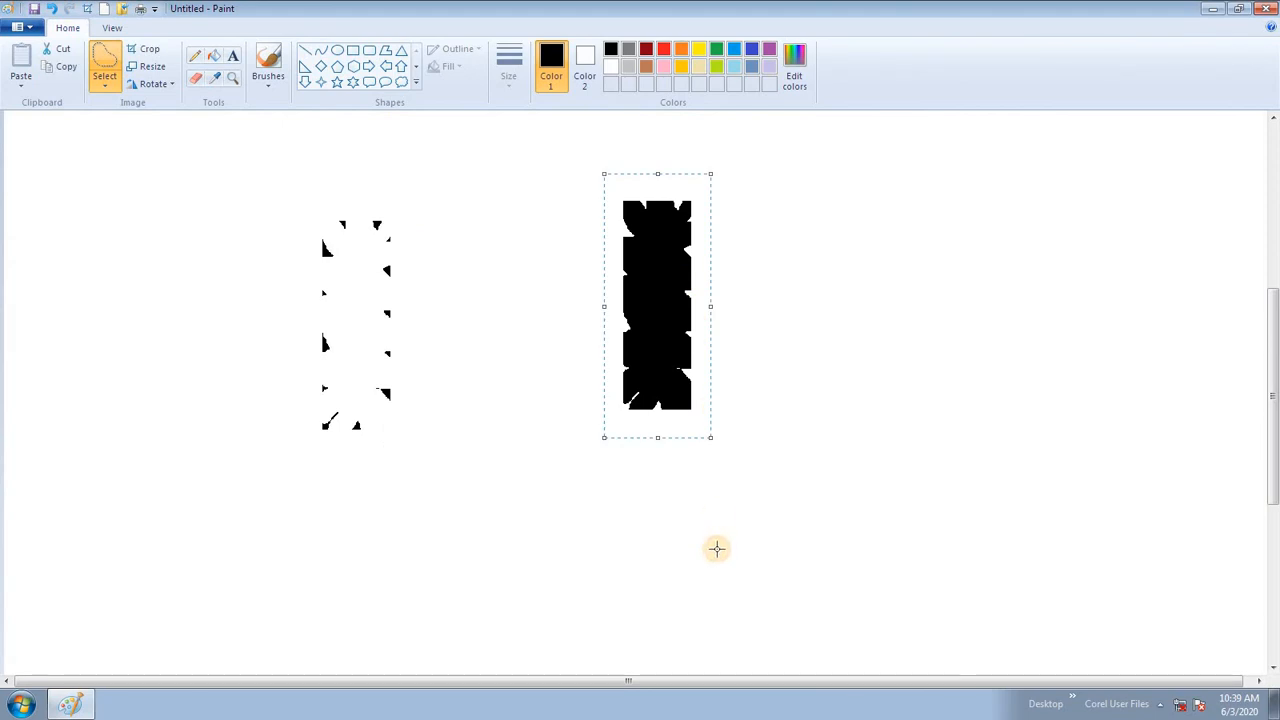
{"action": "key", "text": "ctrl+z"}
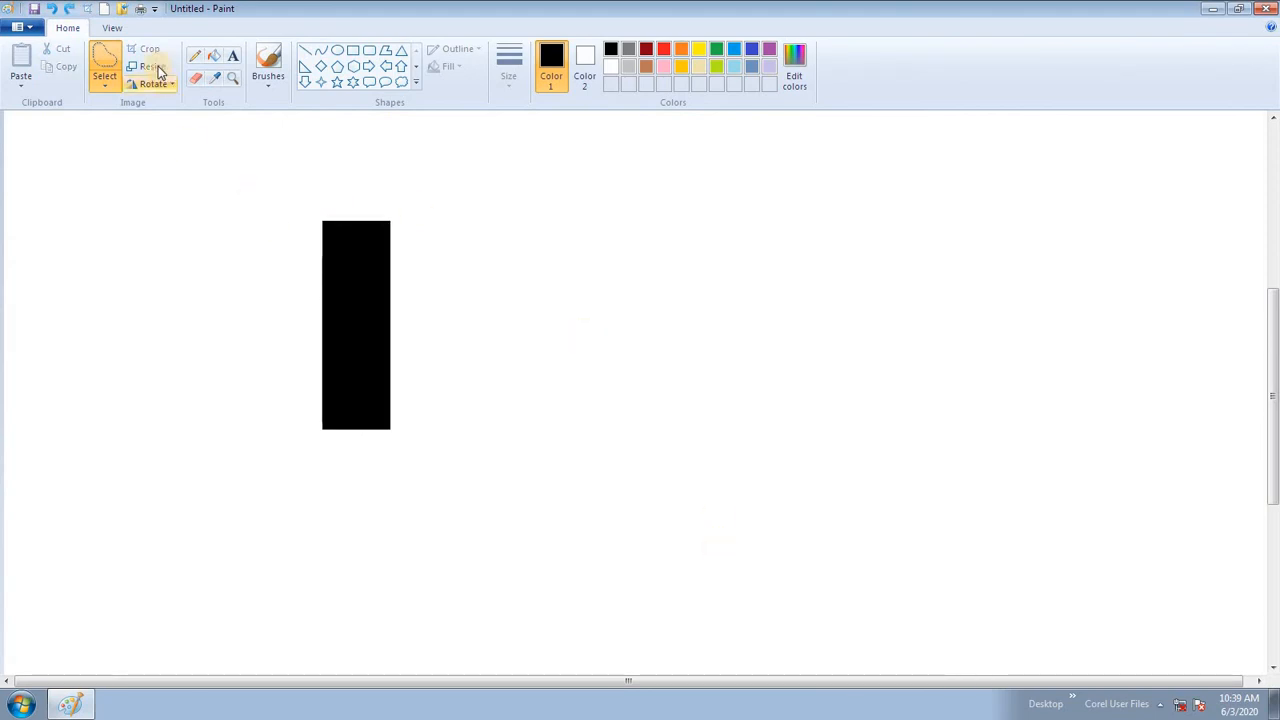
Step: Outline the black rectangle with a free-form selection, leaving out its upper-right corner, and delete the selected part
{"action": "mouse_move", "coordinate": [287, 193]}
{"action": "left_mouse_down"}
{"action": "mouse_move", "coordinate": [556, 483]}
{"action": "mouse_move", "coordinate": [470, 268]}
{"action": "mouse_move", "coordinate": [358, 234]}
{"action": "mouse_move", "coordinate": [376, 196]}
{"action": "mouse_move", "coordinate": [284, 190]}
{"action": "left_mouse_up"}
{"action": "key", "text": "Delete"}
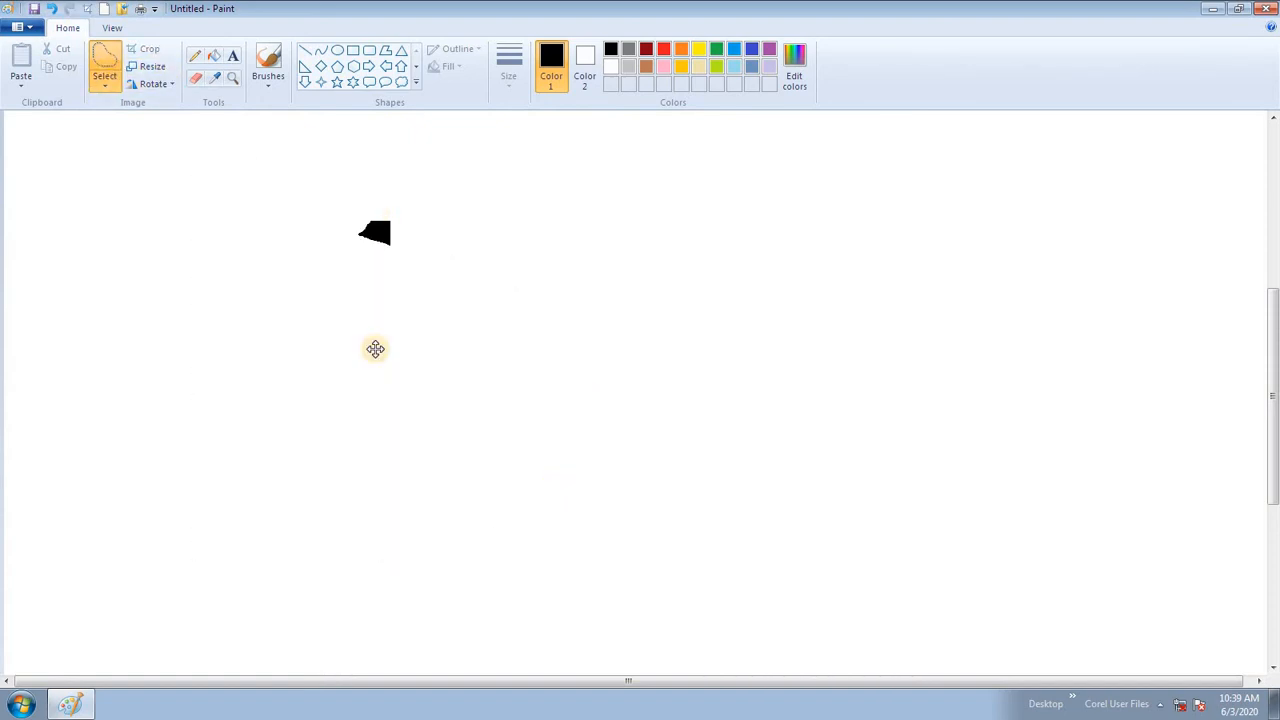
Step: Enclose the leftover black fragment in a free-form selection and delete it
{"action": "mouse_move", "coordinate": [349, 157]}
{"action": "left_mouse_down"}
{"action": "mouse_move", "coordinate": [499, 256]}
{"action": "mouse_move", "coordinate": [392, 156]}
{"action": "left_mouse_up"}
{"action": "key", "text": "Delete"}
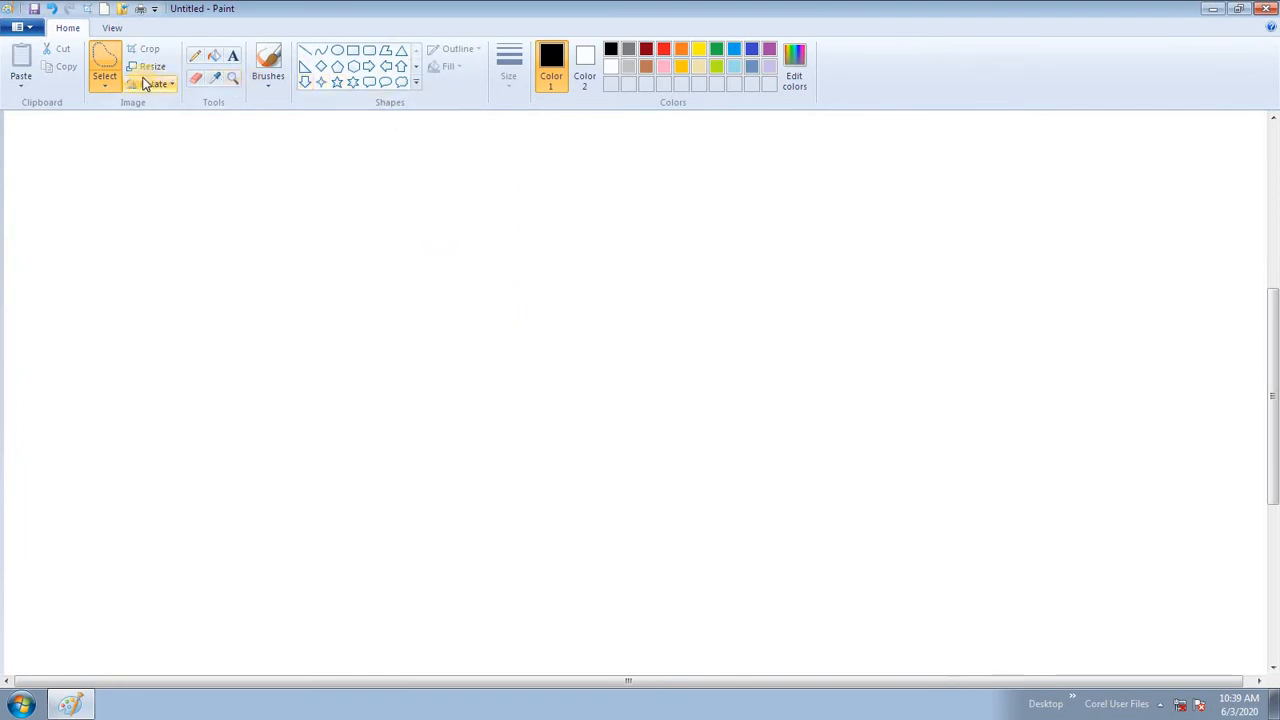
Step: Draw a large right arrow and a large left arrow just below it, nudging the left arrow slightly upward
{"action": "left_click", "coordinate": [369, 66]}
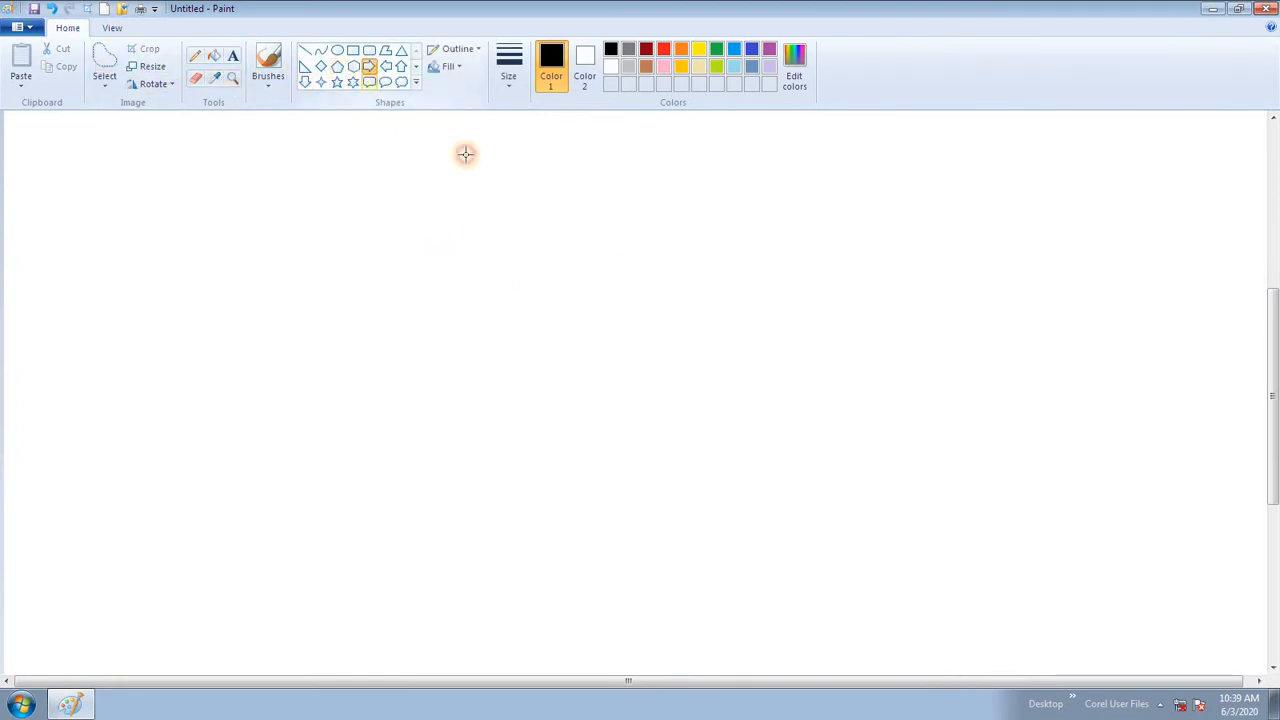
{"action": "left_click_drag", "start_coordinate": [597, 244], "coordinate": [986, 414]}
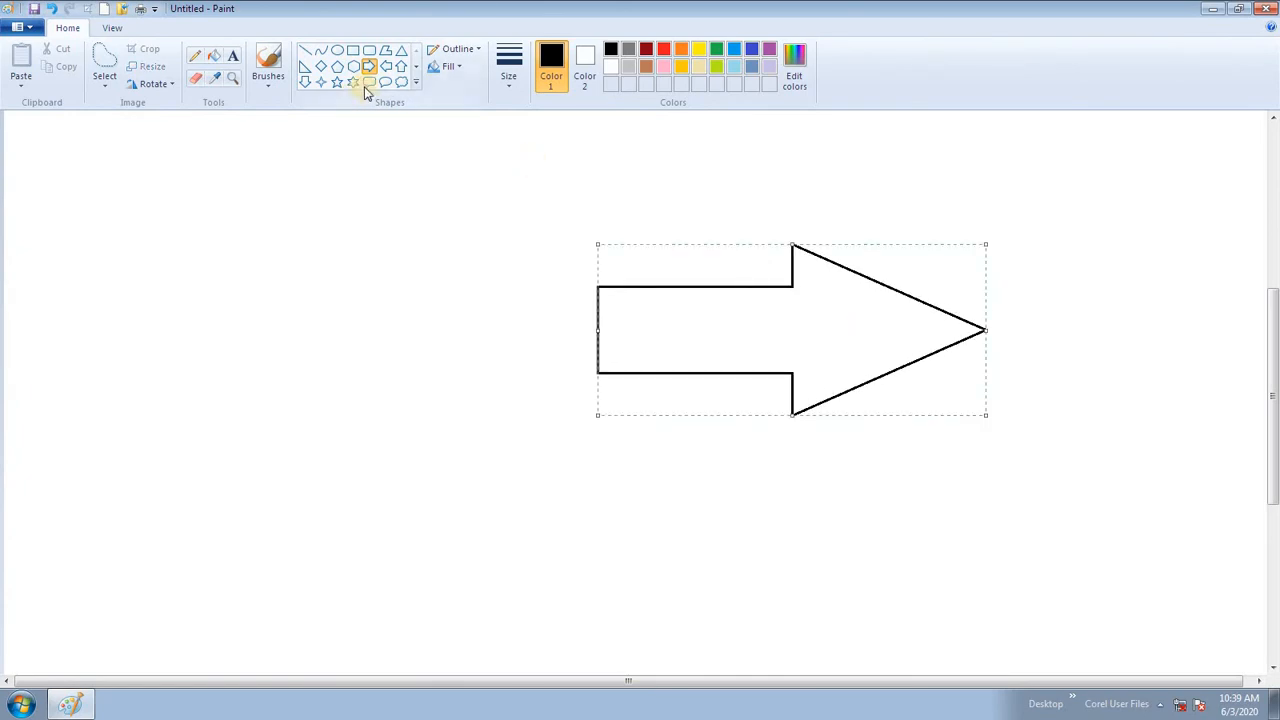
{"action": "left_click", "coordinate": [386, 66]}
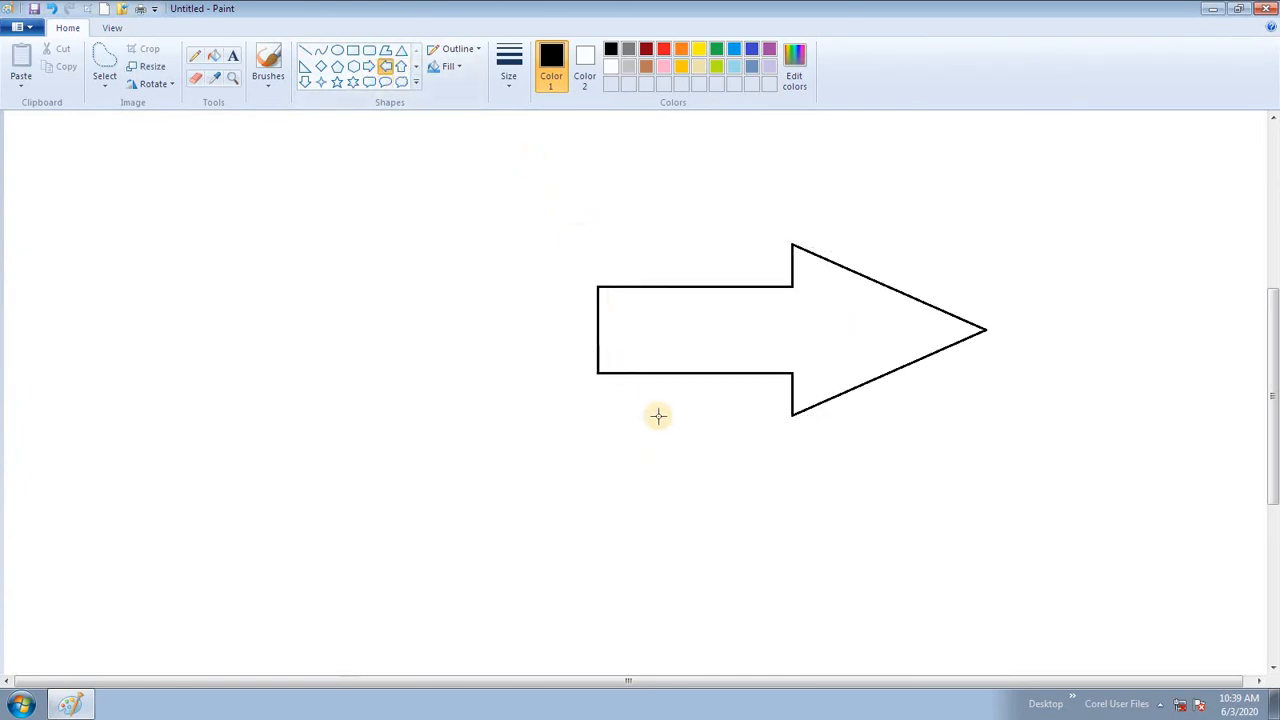
{"action": "mouse_move", "coordinate": [541, 406]}
{"action": "left_mouse_down"}
{"action": "mouse_move", "coordinate": [780, 636]}
{"action": "mouse_move", "coordinate": [809, 646]}
{"action": "mouse_move", "coordinate": [934, 603]}
{"action": "mouse_move", "coordinate": [992, 608]}
{"action": "left_mouse_up"}
{"action": "left_click_drag", "start_coordinate": [863, 506], "coordinate": [863, 496]}
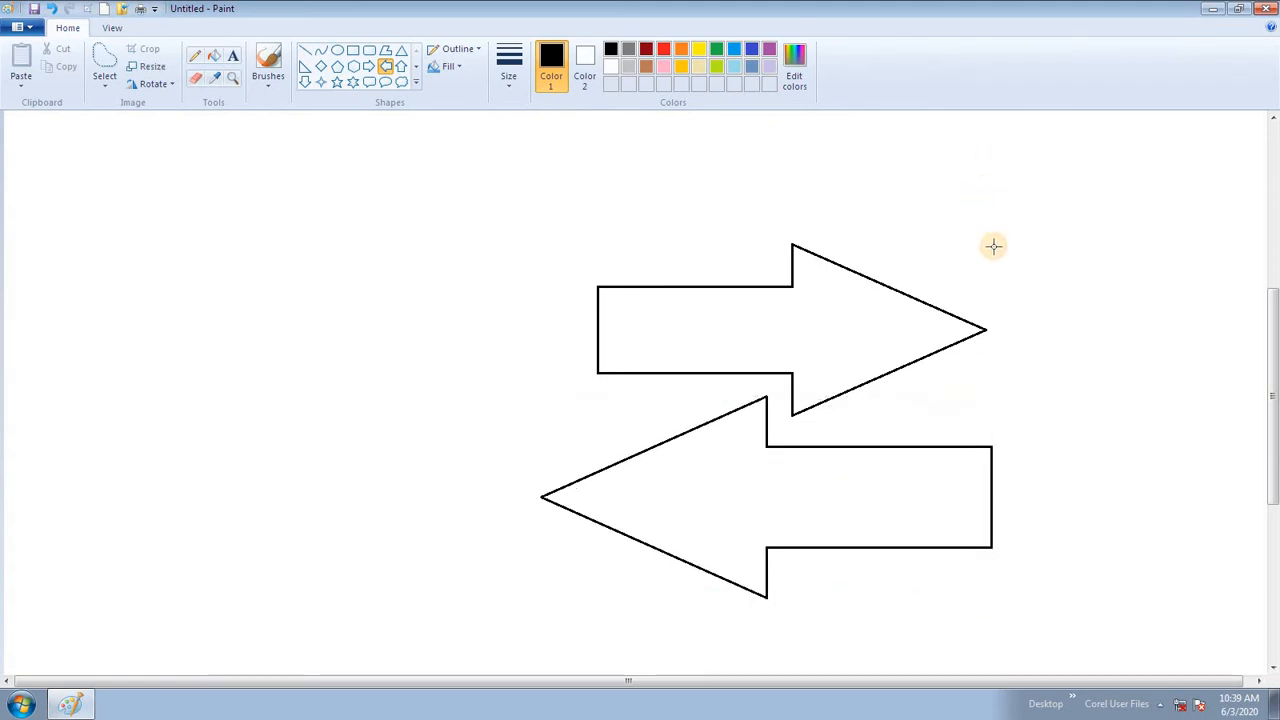
Step: Try enclosing the right arrow in a rectangular selection that overlaps the left arrow's tip, and clear the selection
{"action": "left_click", "coordinate": [105, 85]}
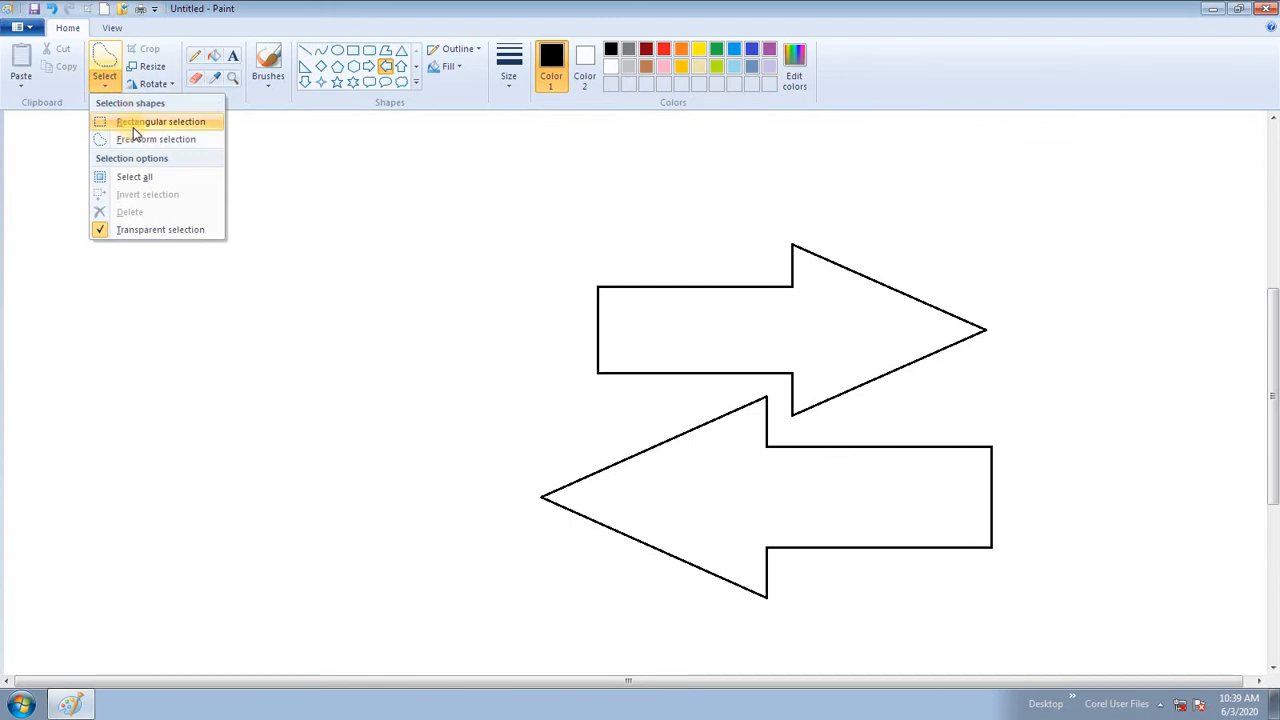
{"action": "left_click", "coordinate": [112, 120]}
{"action": "left_click_drag", "start_coordinate": [653, 275], "coordinate": [1090, 425]}
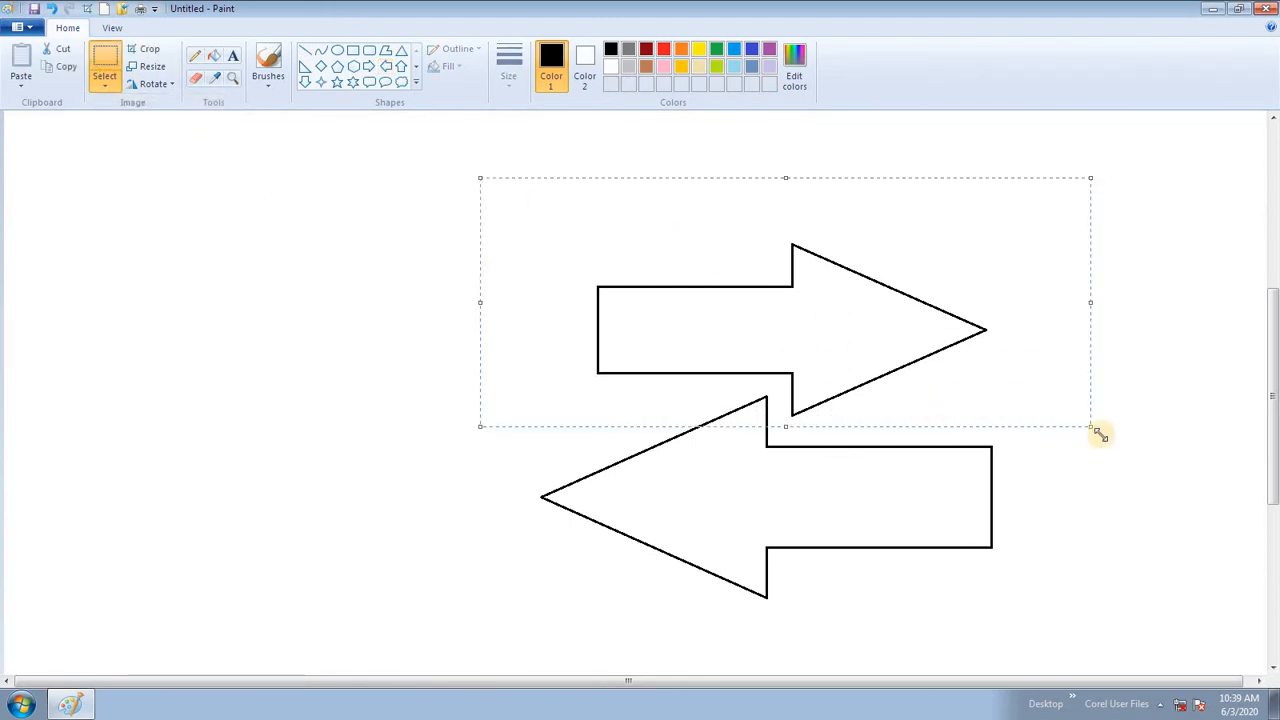
{"action": "left_click", "coordinate": [524, 131]}
Step: Outline only the right arrow with a free-form selection, move it up and to the left, and delete it
{"action": "left_click", "coordinate": [105, 85]}
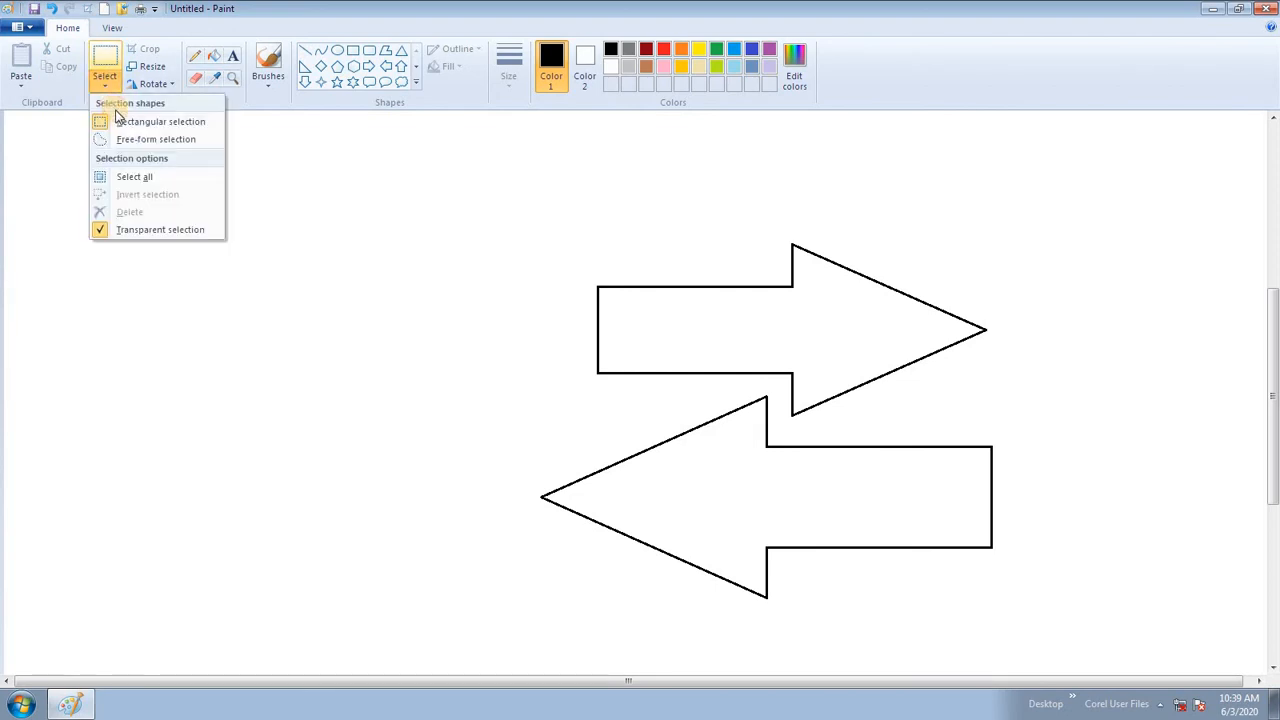
{"action": "left_click", "coordinate": [115, 137]}
{"action": "mouse_move", "coordinate": [856, 187]}
{"action": "left_mouse_down"}
{"action": "mouse_move", "coordinate": [709, 202]}
{"action": "mouse_move", "coordinate": [568, 253]}
{"action": "mouse_move", "coordinate": [529, 296]}
{"action": "mouse_move", "coordinate": [554, 397]}
{"action": "mouse_move", "coordinate": [601, 421]}
{"action": "mouse_move", "coordinate": [778, 386]}
{"action": "mouse_move", "coordinate": [796, 432]}
{"action": "mouse_move", "coordinate": [933, 416]}
{"action": "mouse_move", "coordinate": [1112, 313]}
{"action": "mouse_move", "coordinate": [1066, 224]}
{"action": "mouse_move", "coordinate": [898, 176]}
{"action": "mouse_move", "coordinate": [840, 183]}
{"action": "left_mouse_up"}
{"action": "left_click_drag", "start_coordinate": [910, 321], "coordinate": [804, 262]}
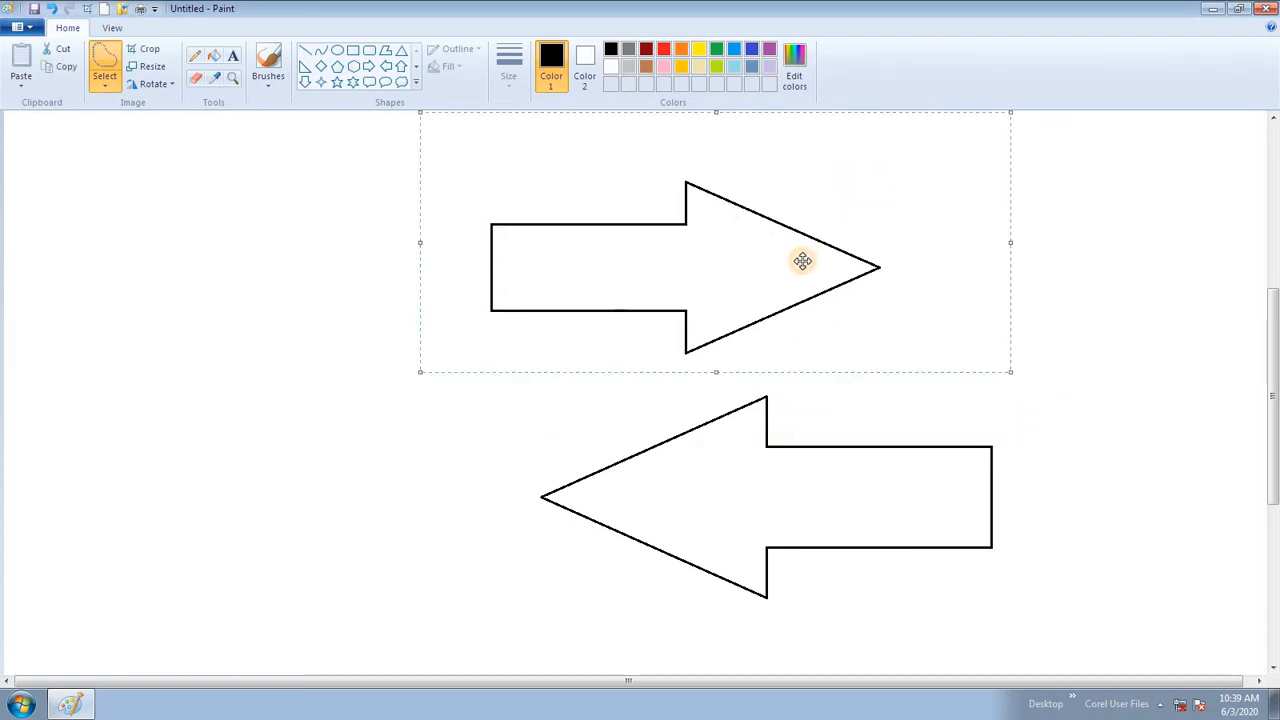
{"action": "key", "text": "Delete"}
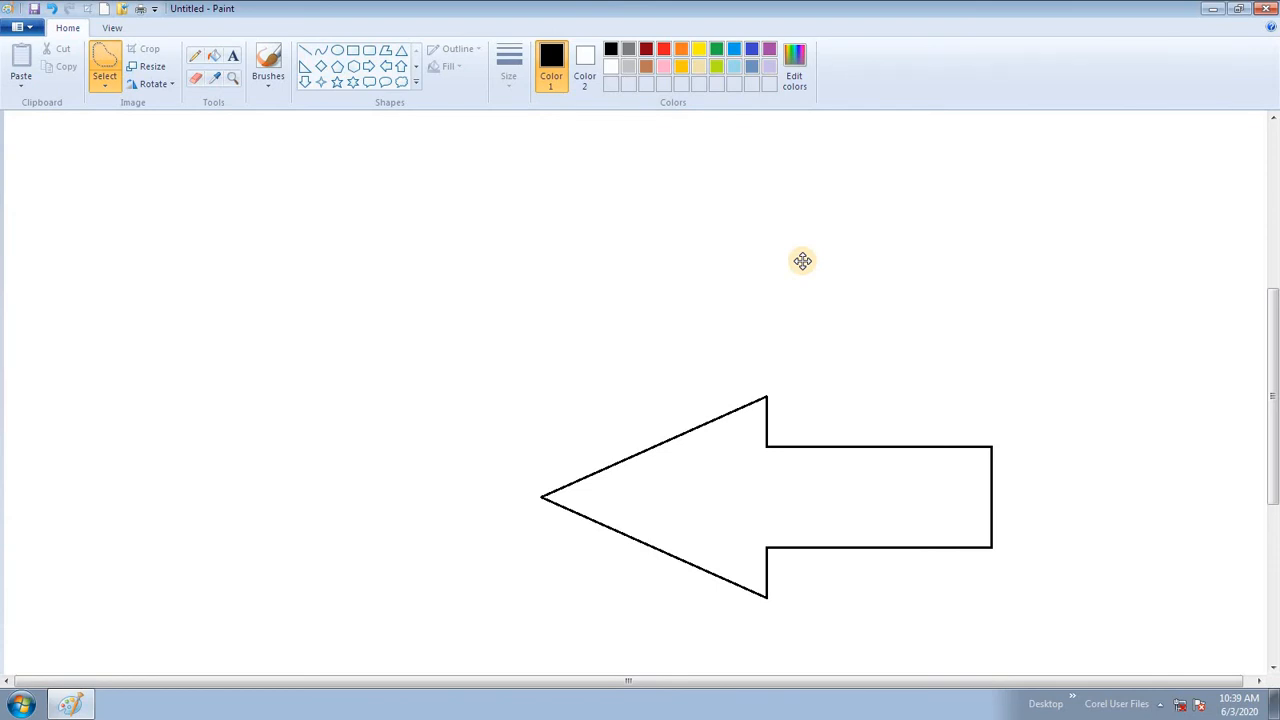
Step: Select everything on the canvas and delete the remaining left arrow
{"action": "left_click", "coordinate": [104, 84]}
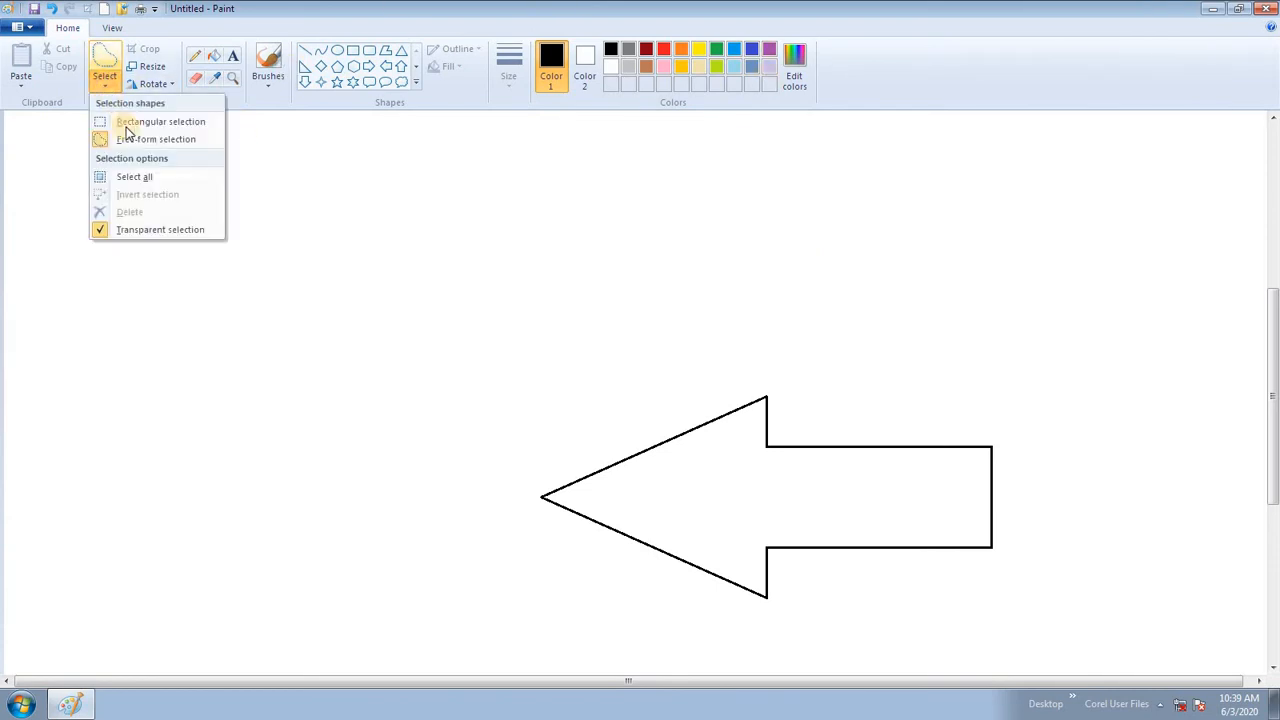
{"action": "left_click", "coordinate": [169, 178]}
{"action": "key", "text": "Delete"}
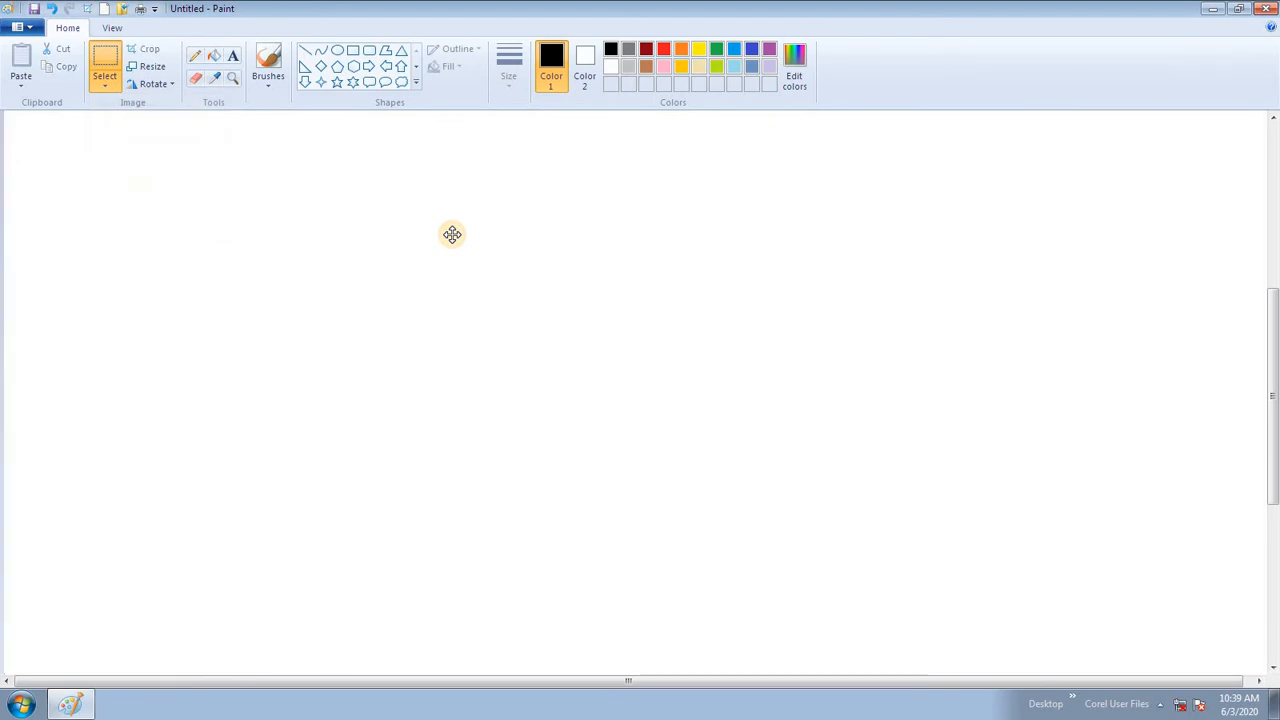
Step: Draw ten left arrows of varied sizes and proportions, five in the lower and five in the upper part of the canvas
{"action": "left_click", "coordinate": [386, 66]}
{"action": "left_click_drag", "start_coordinate": [357, 176], "coordinate": [377, 397]}
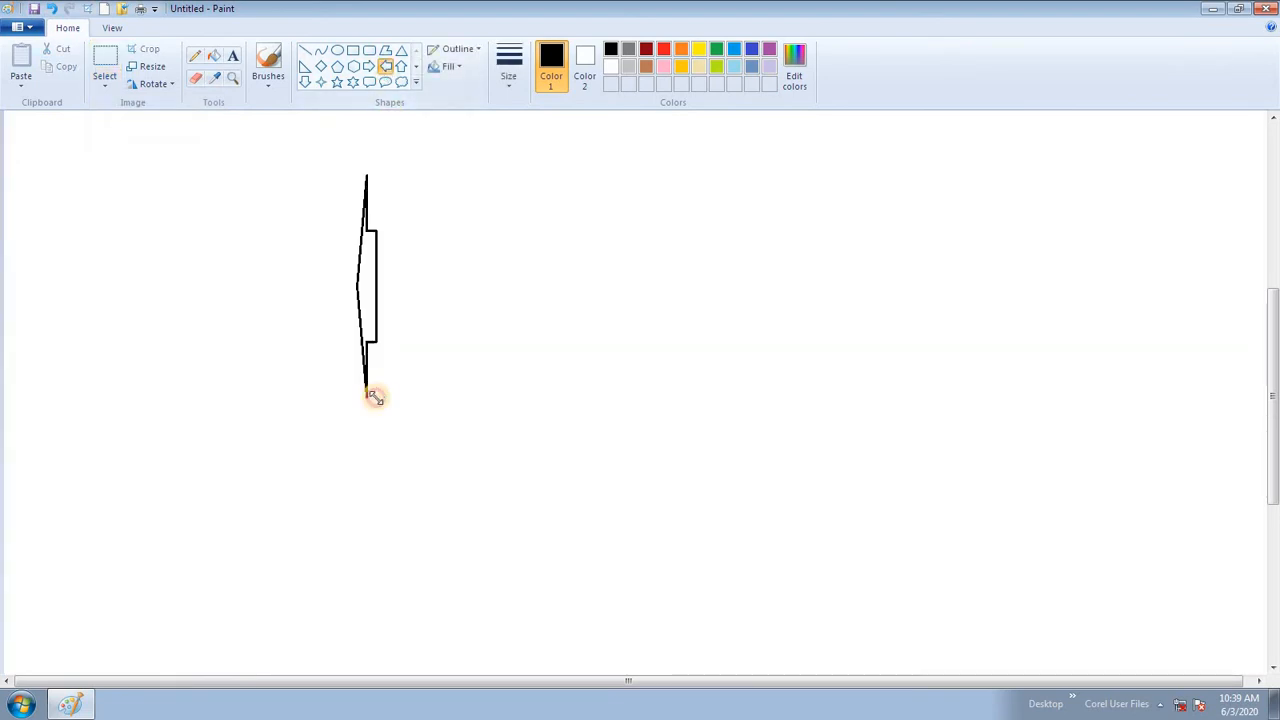
{"action": "left_click_drag", "start_coordinate": [634, 348], "coordinate": [863, 456]}
{"action": "left_click_drag", "start_coordinate": [310, 558], "coordinate": [656, 605]}
{"action": "left_click_drag", "start_coordinate": [1045, 460], "coordinate": [1083, 578]}
{"action": "left_click_drag", "start_coordinate": [1137, 261], "coordinate": [1210, 377]}
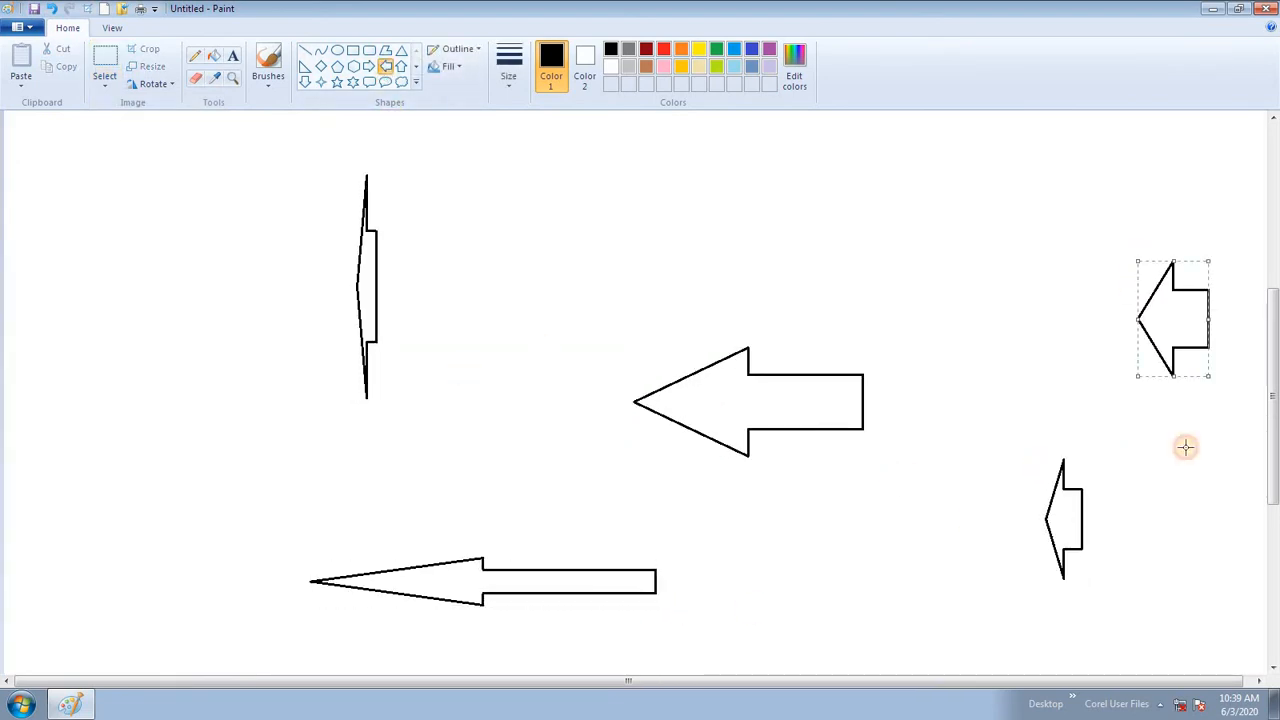
{"action": "left_click_drag", "start_coordinate": [1276, 420], "coordinate": [1271, 200]}
{"action": "left_click_drag", "start_coordinate": [866, 249], "coordinate": [1001, 338]}
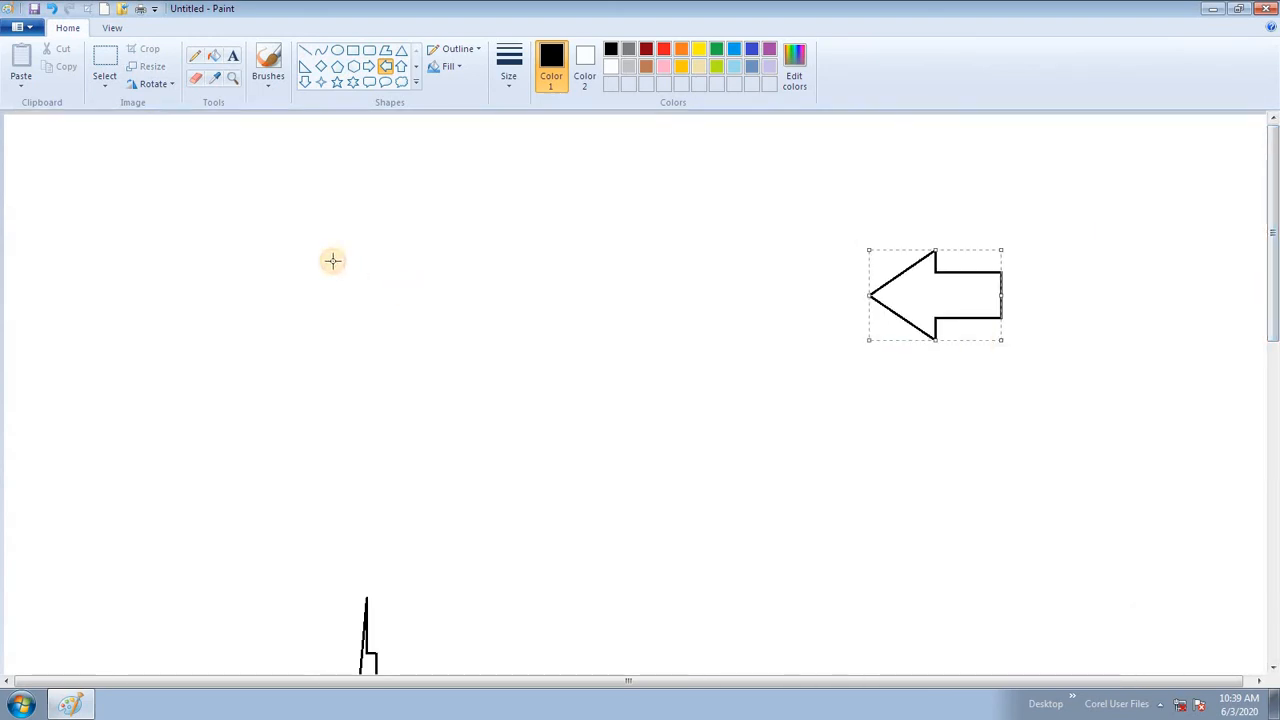
{"action": "left_click_drag", "start_coordinate": [331, 260], "coordinate": [445, 331]}
{"action": "left_click_drag", "start_coordinate": [30, 284], "coordinate": [132, 446]}
{"action": "left_click_drag", "start_coordinate": [442, 454], "coordinate": [635, 582]}
{"action": "left_click_drag", "start_coordinate": [701, 296], "coordinate": [799, 400]}
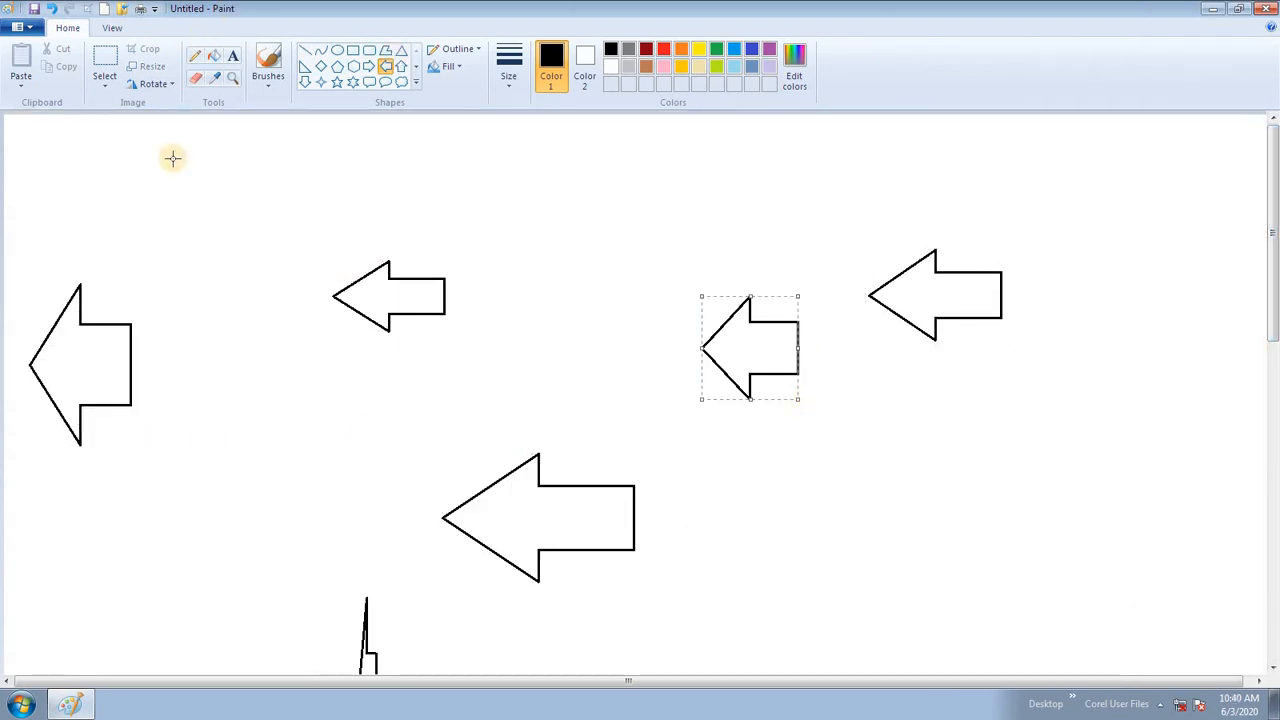
Step: Select the whole canvas at once and delete all the scattered arrows
{"action": "left_click", "coordinate": [105, 86]}
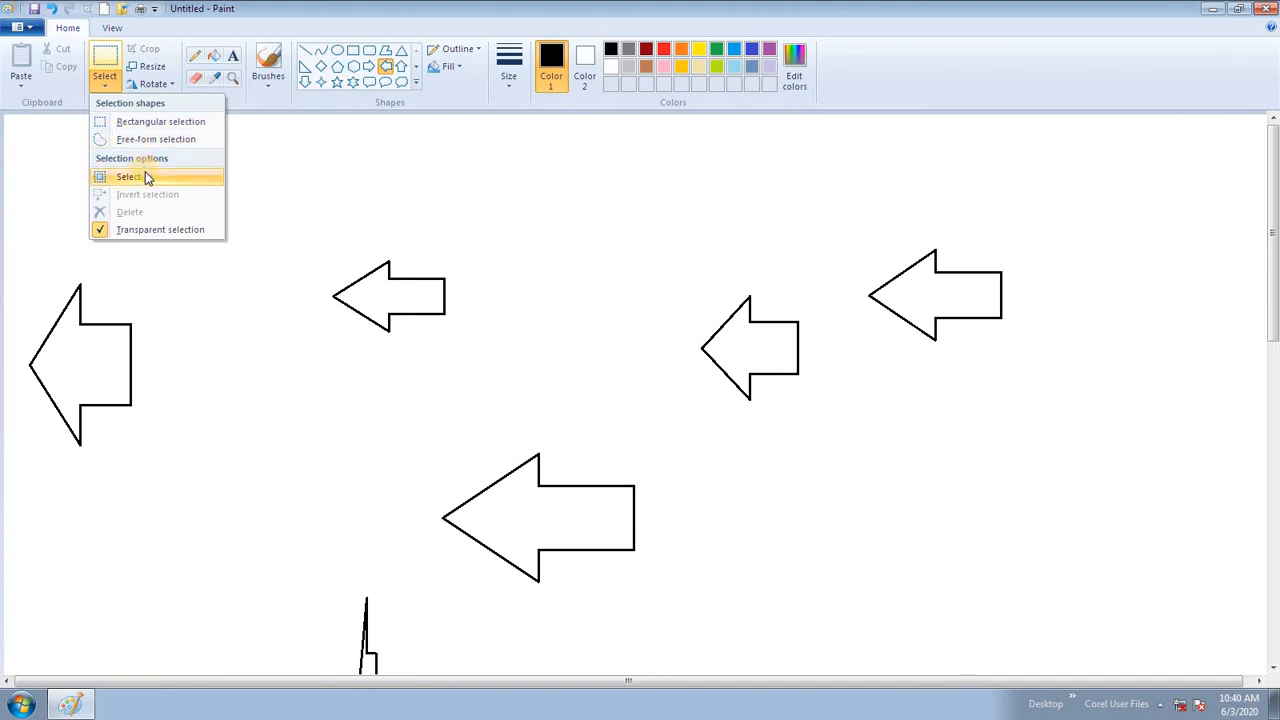
{"action": "left_click", "coordinate": [118, 176]}
{"action": "key", "text": "Delete"}
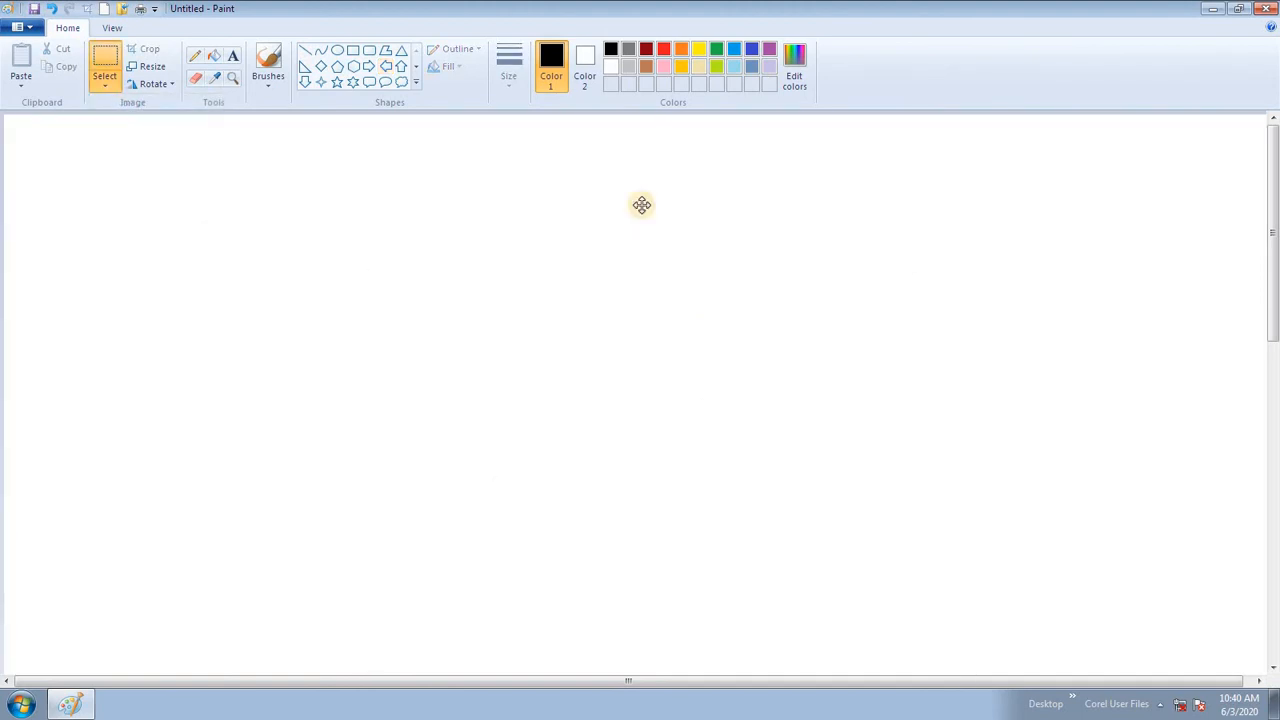
{"action": "left_click", "coordinate": [105, 86]}
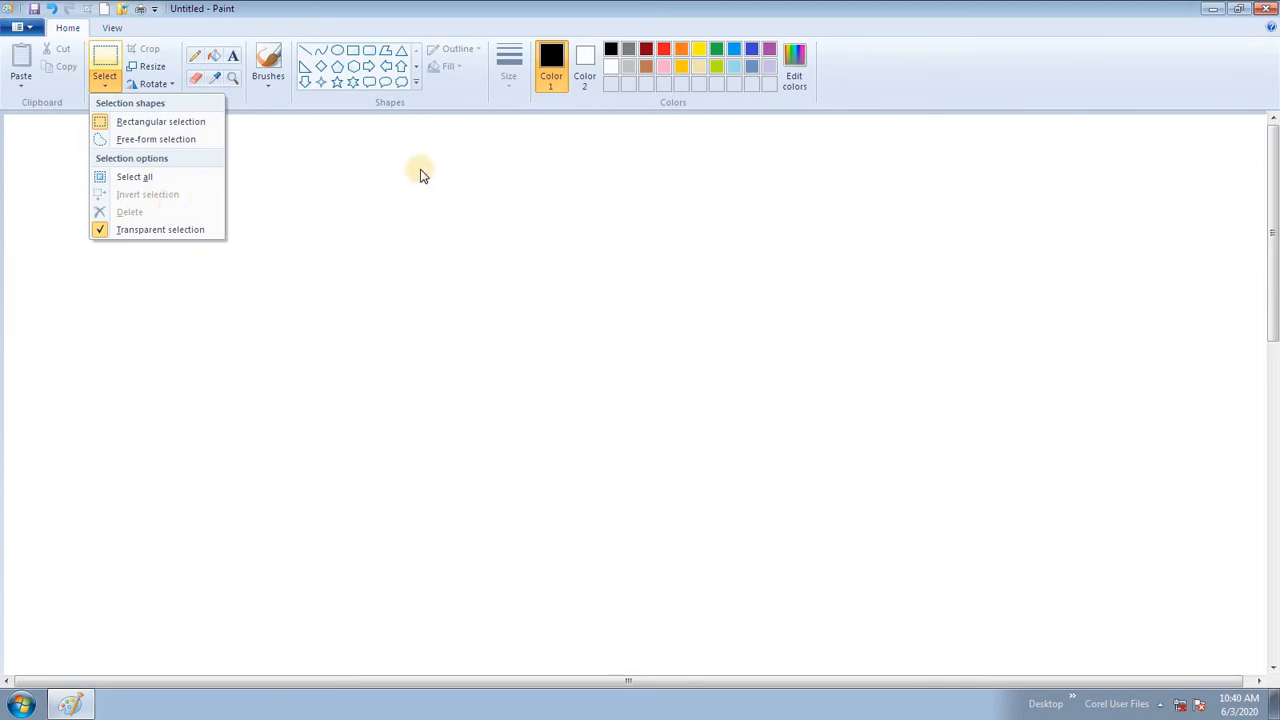
Step: Draw a large, nearly circular ellipse in the middle of the canvas and fill it with black
{"action": "left_click", "coordinate": [337, 50]}
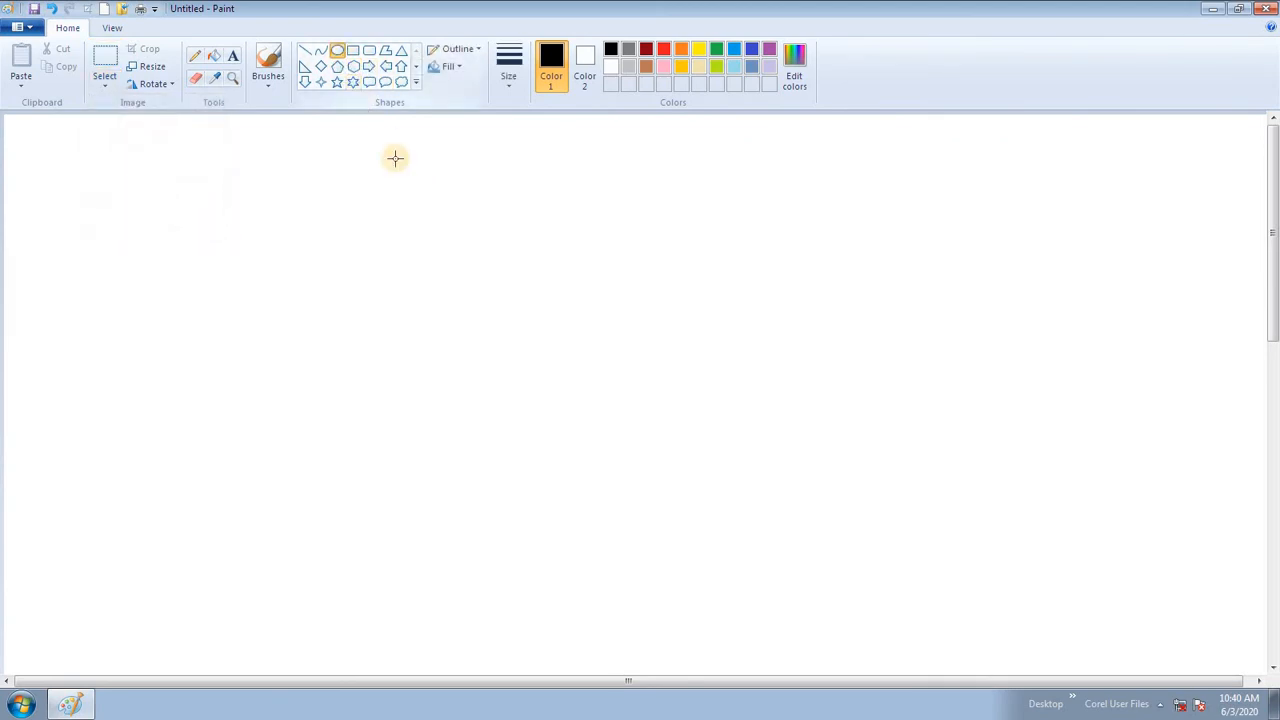
{"action": "left_click_drag", "start_coordinate": [492, 250], "coordinate": [783, 525]}
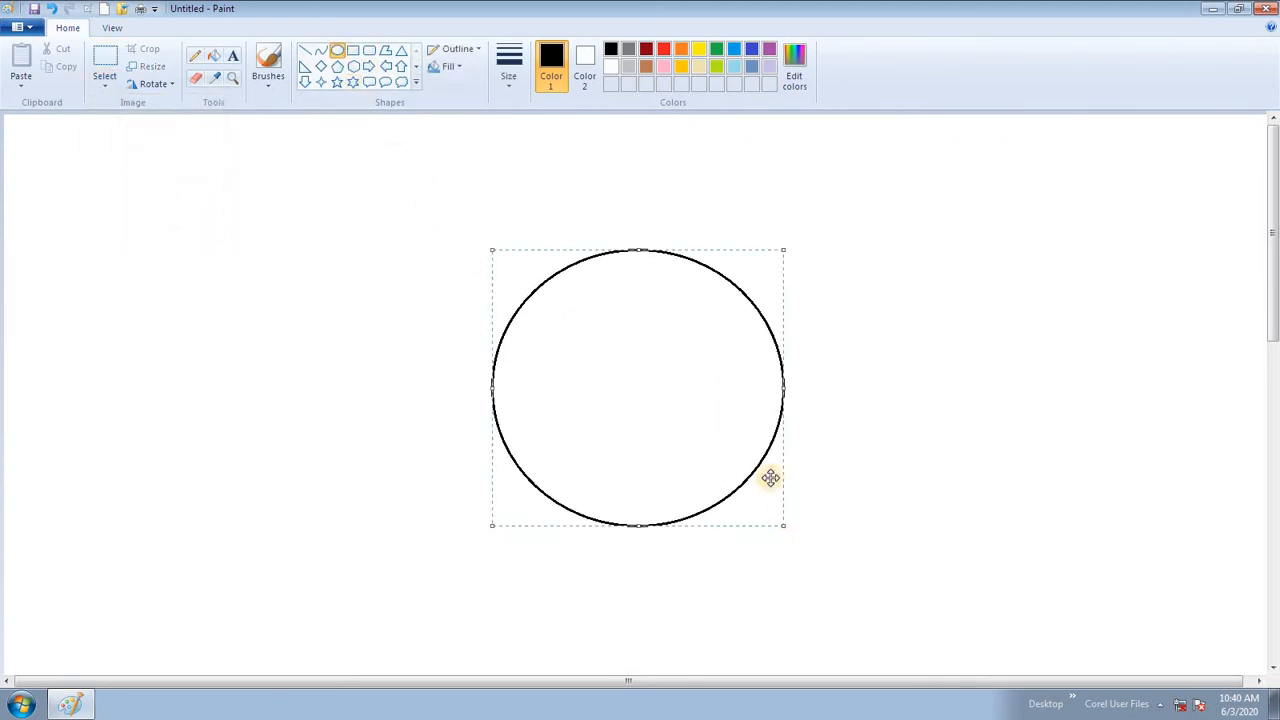
{"action": "left_click", "coordinate": [214, 57]}
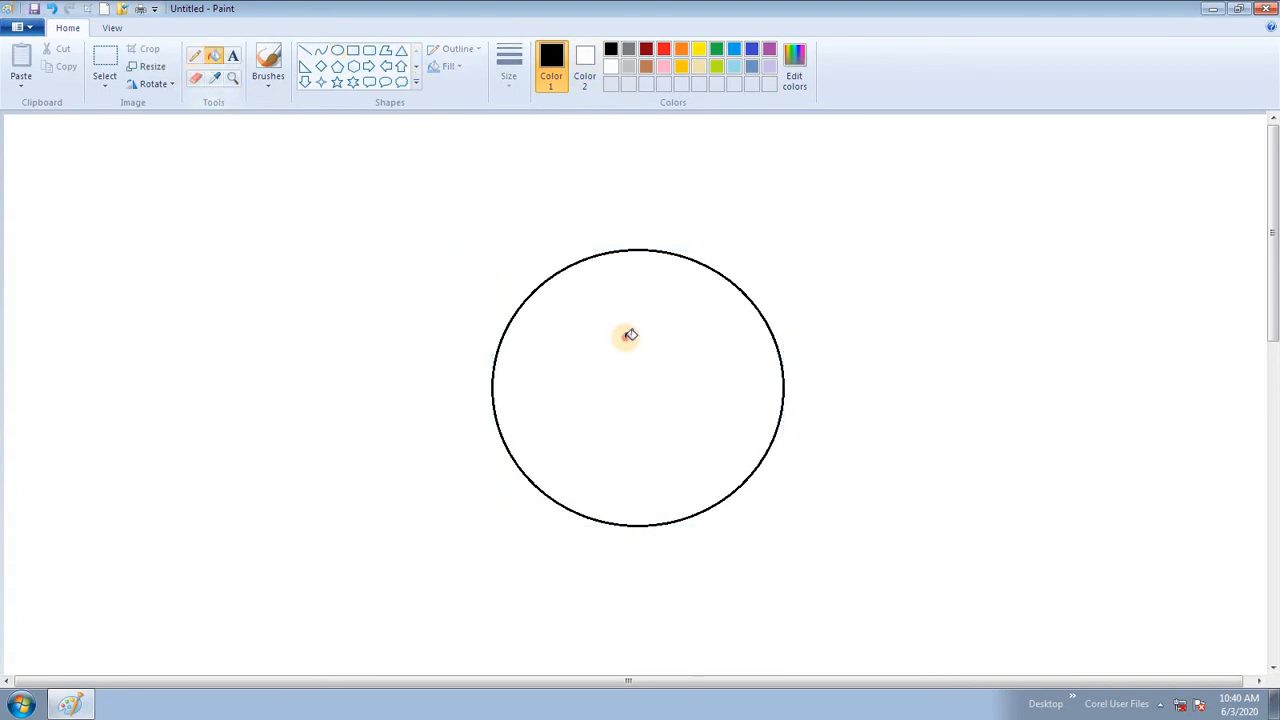
{"action": "left_click", "coordinate": [621, 336]}
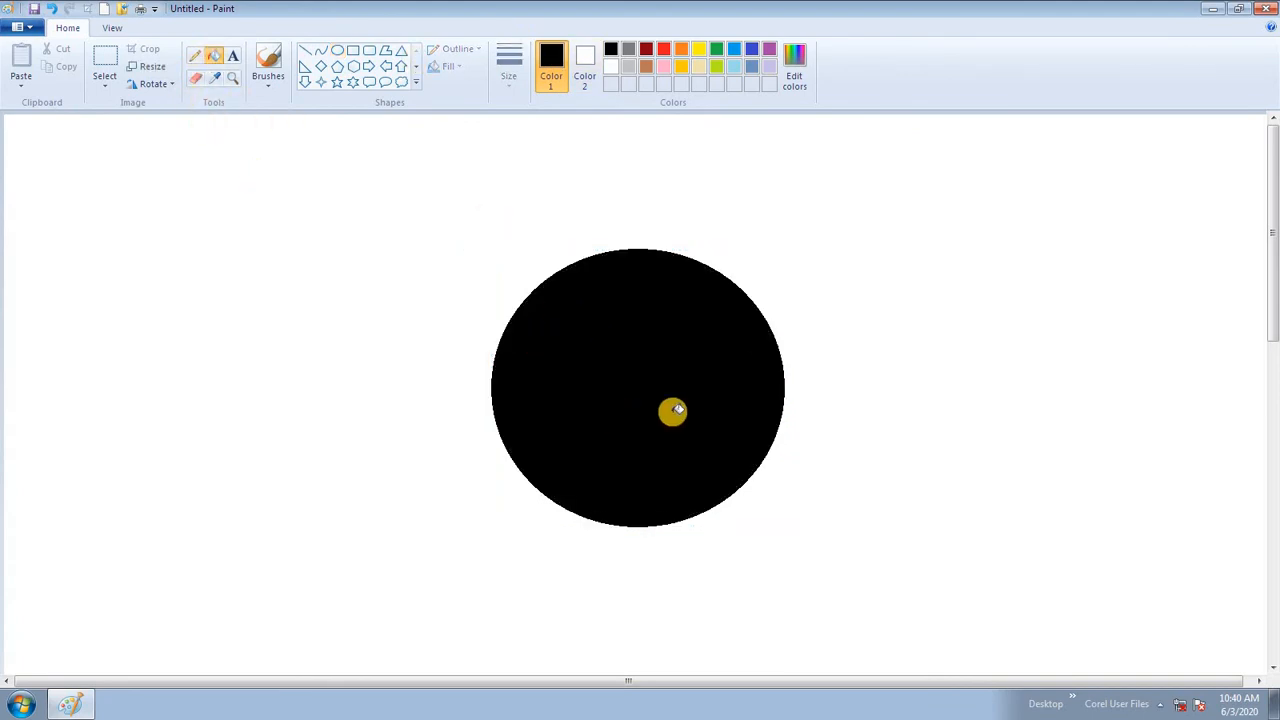
Step: Make a rectangular selection inside the black circle, invert the selection, and delete everything outside the rectangle
{"action": "left_click", "coordinate": [108, 62]}
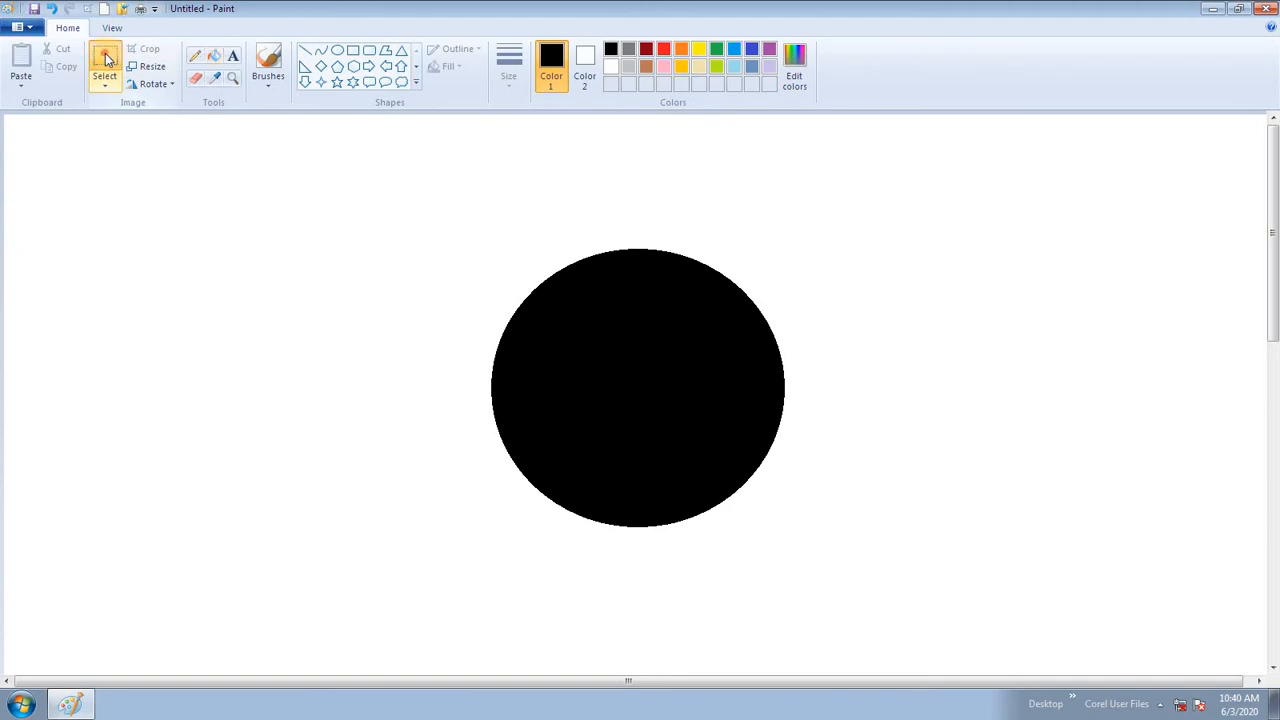
{"action": "left_click", "coordinate": [105, 72]}
{"action": "left_click", "coordinate": [103, 123]}
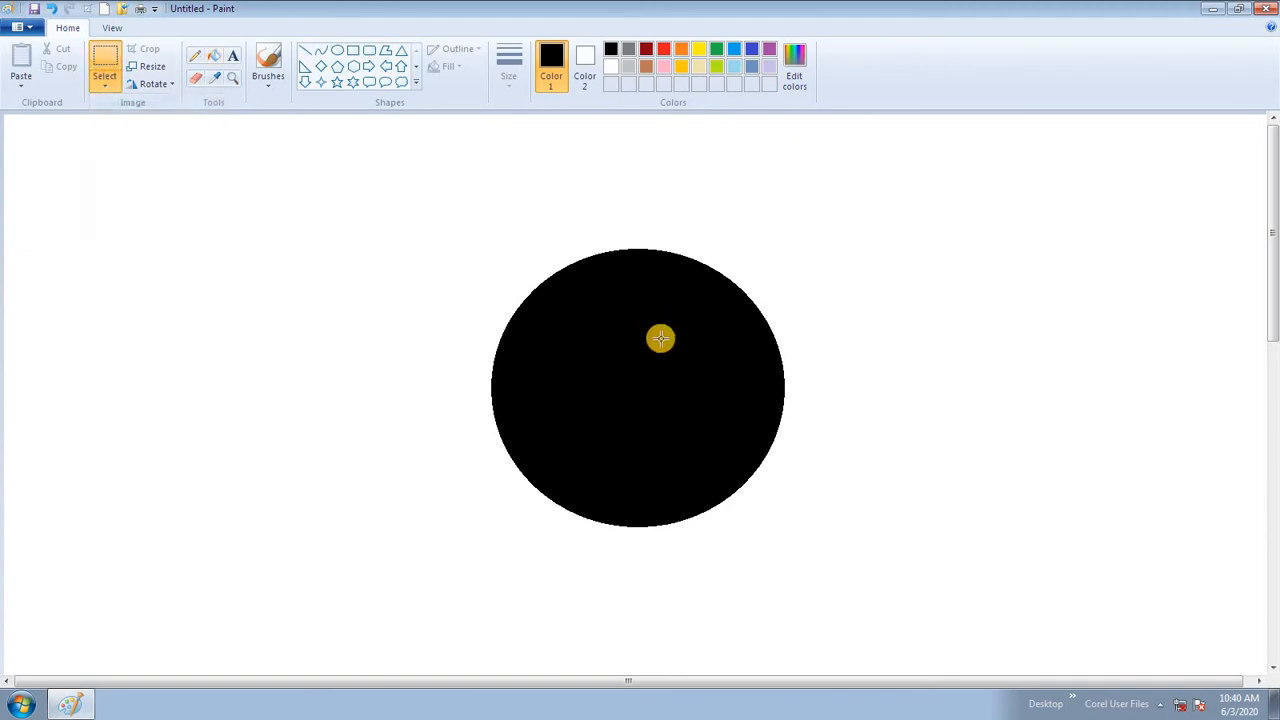
{"action": "left_click_drag", "start_coordinate": [582, 316], "coordinate": [694, 445]}
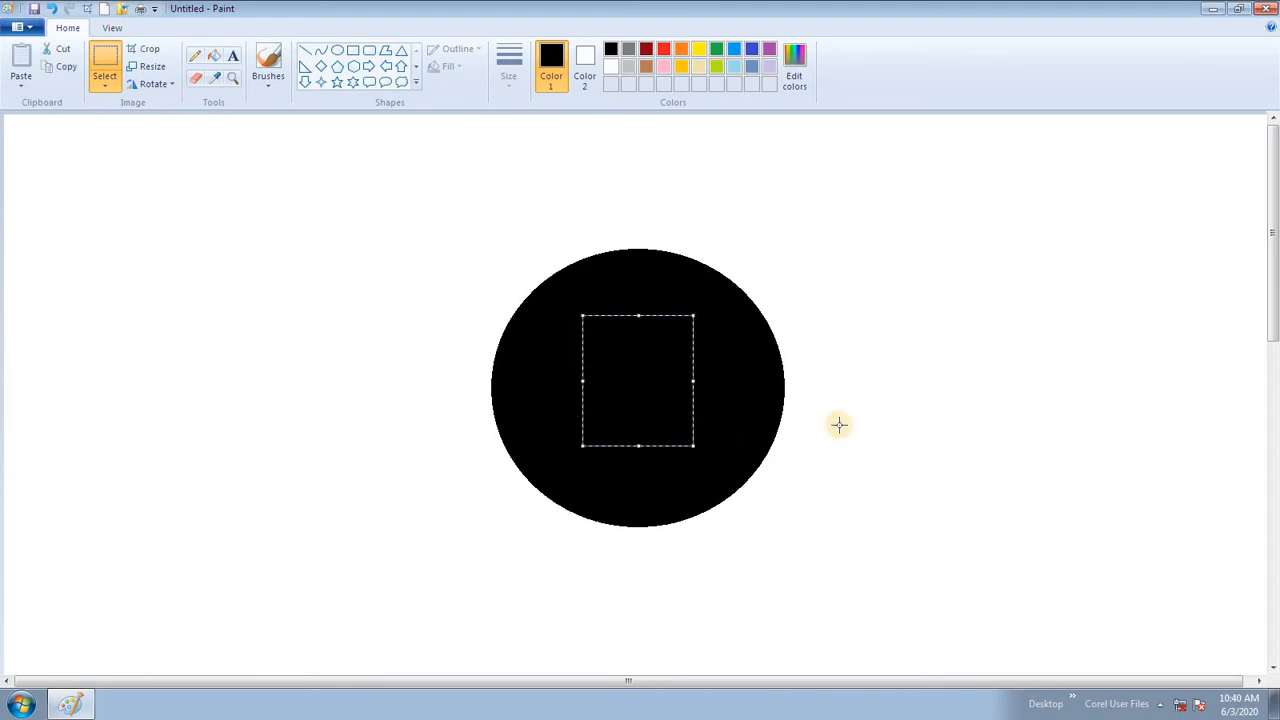
{"action": "left_click", "coordinate": [110, 86]}
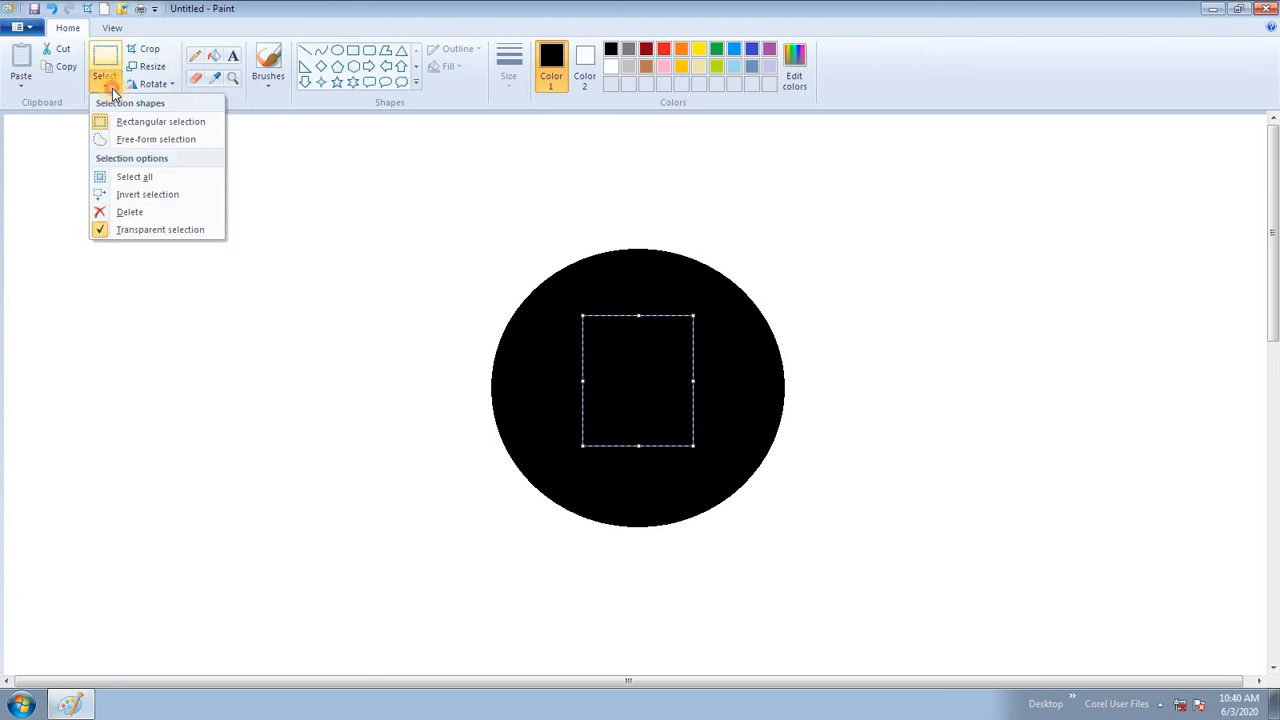
{"action": "left_click", "coordinate": [173, 193]}
{"action": "key", "text": "Delete"}
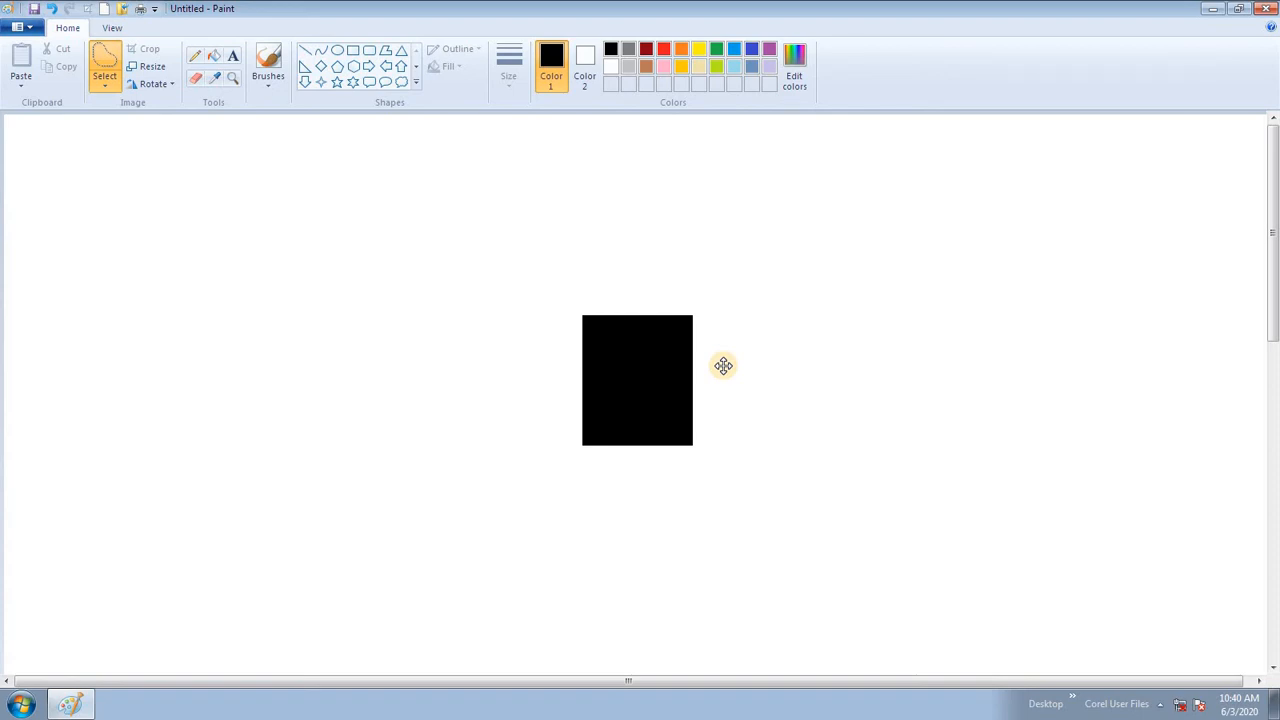
Step: Undo the deletion around the black rectangle to restore the circle, and clear the whole canvas
{"action": "left_click", "coordinate": [104, 85]}
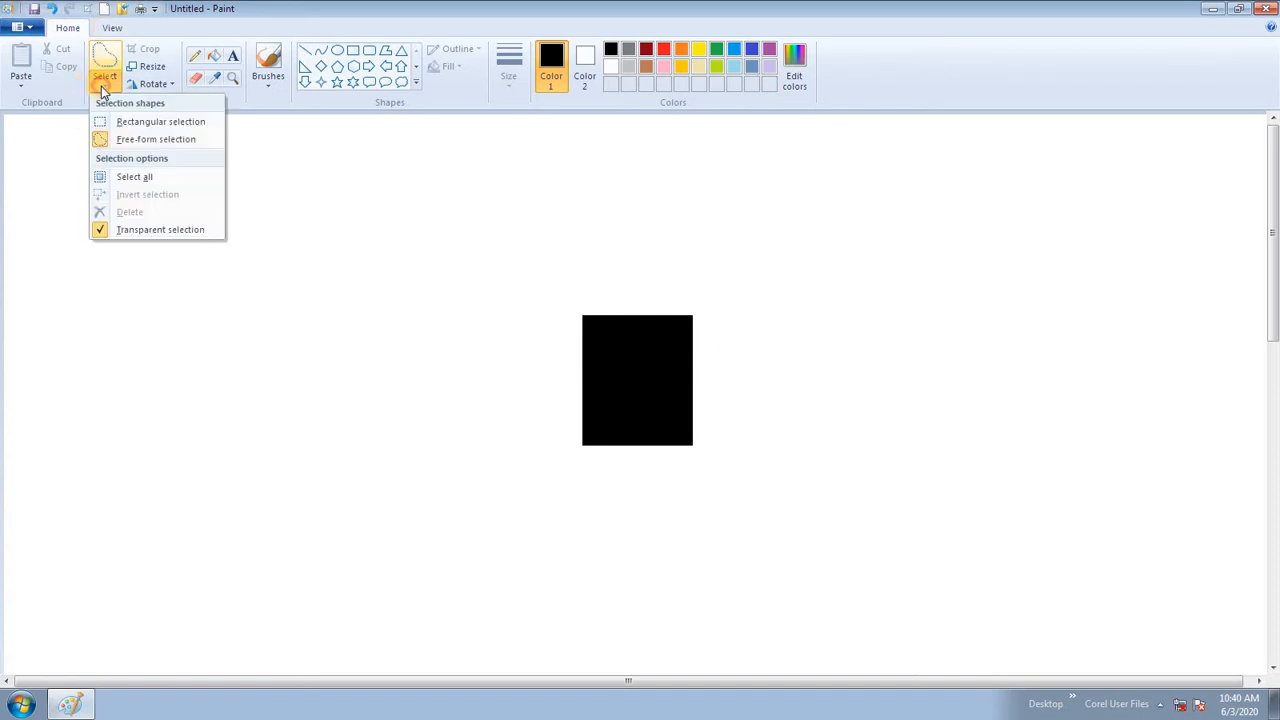
{"action": "left_click", "coordinate": [315, 224]}
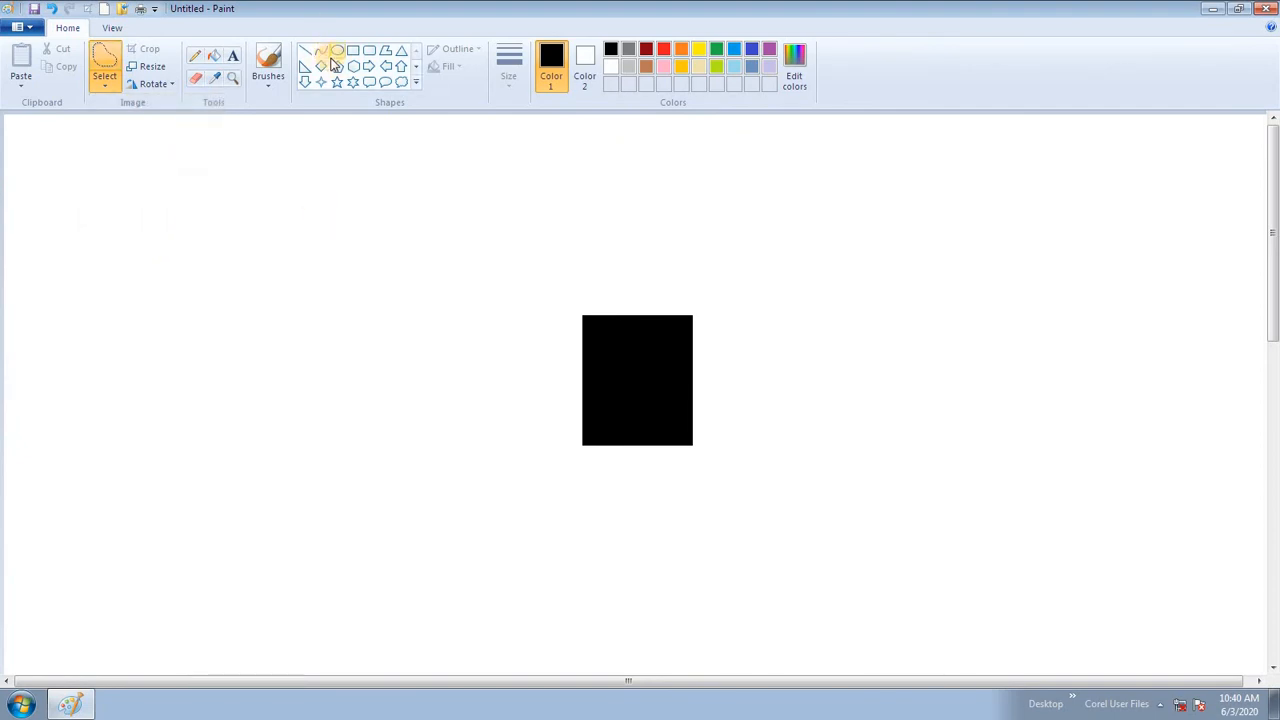
{"action": "left_click_drag", "start_coordinate": [541, 281], "coordinate": [739, 482]}
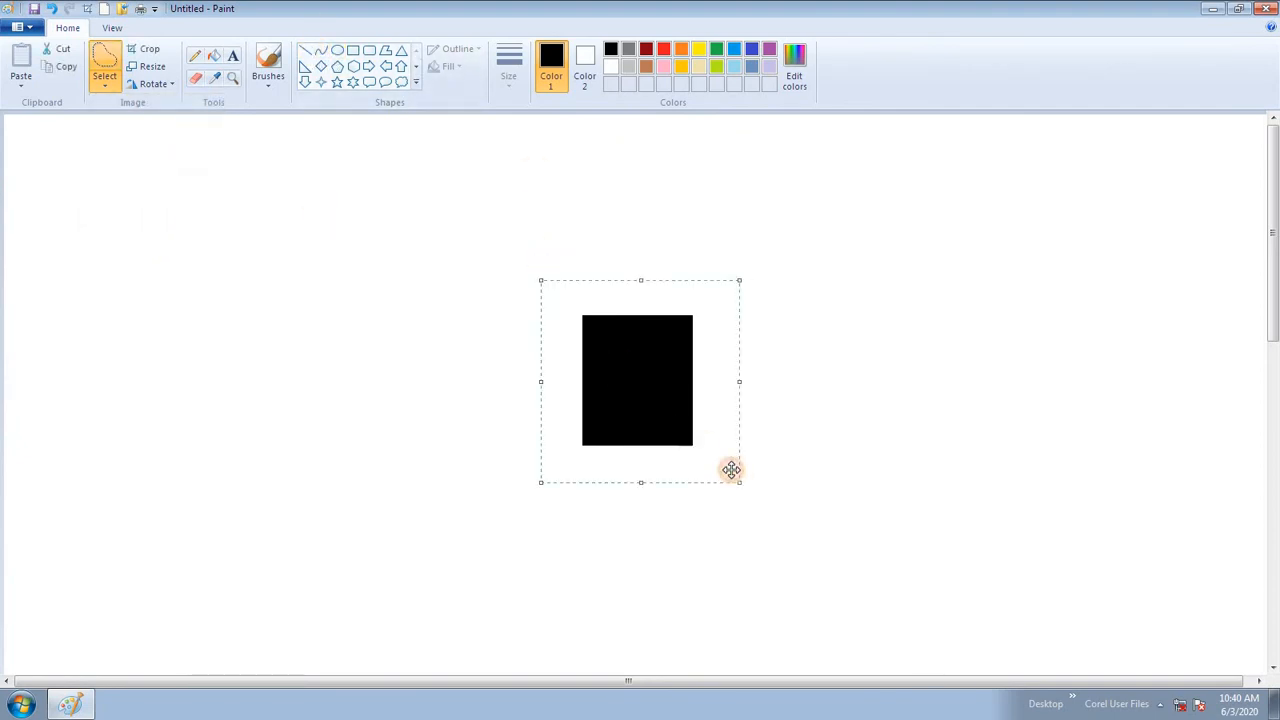
{"action": "key", "text": "ctrl+z"}
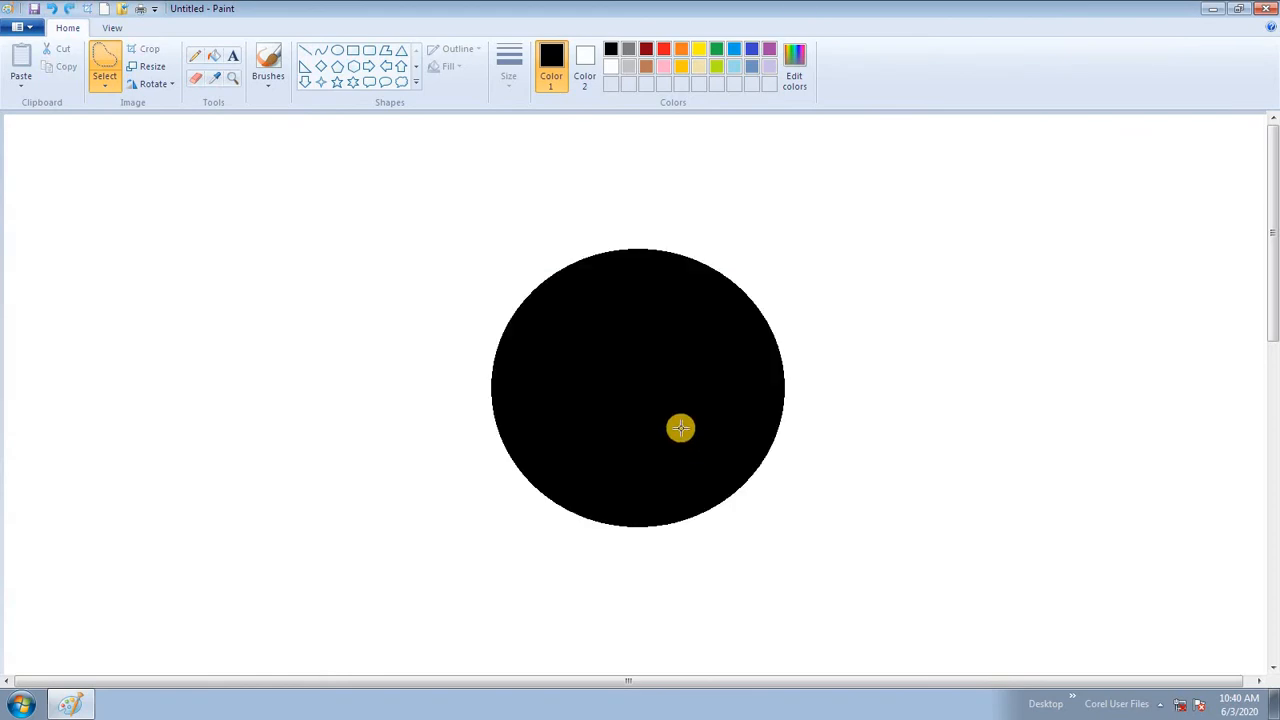
{"action": "key", "text": "ctrl+z"}
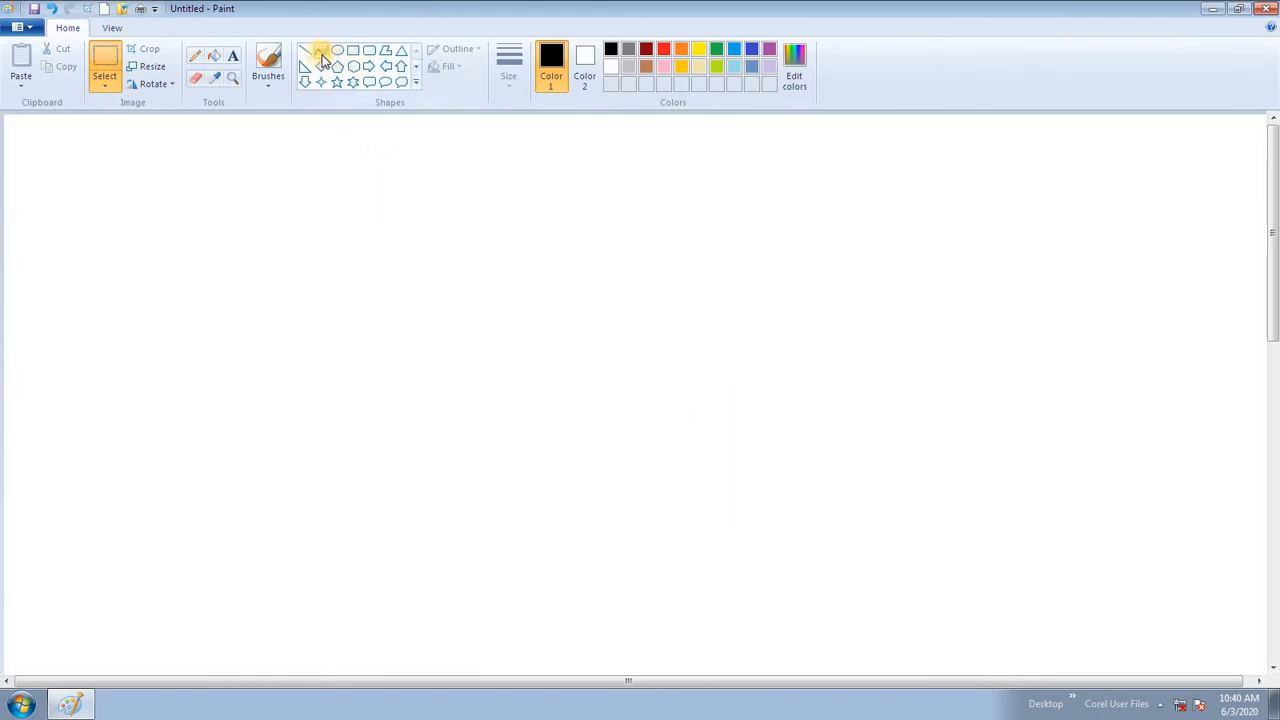
Step: Draw a small, slightly tall outlined rectangle in the upper-left part of the blank canvas
{"action": "left_click", "coordinate": [356, 54]}
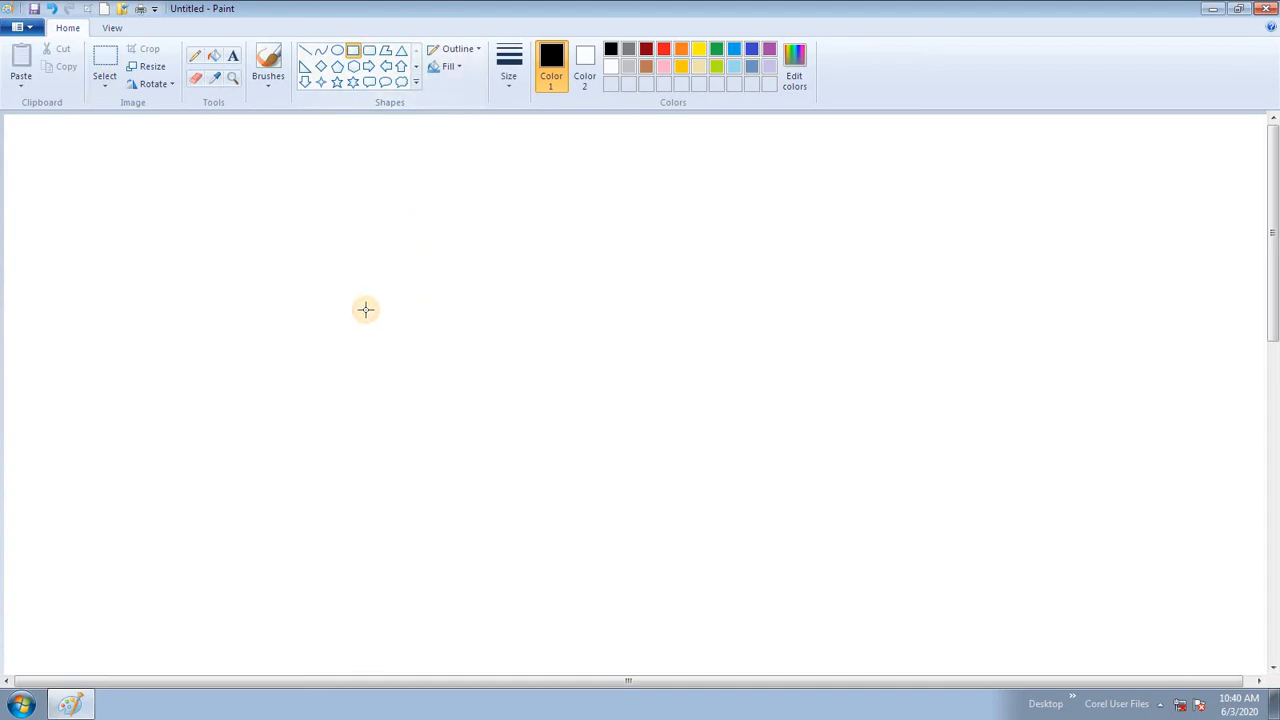
{"action": "mouse_move", "coordinate": [292, 237]}
{"action": "left_mouse_down"}
{"action": "mouse_move", "coordinate": [369, 375]}
{"action": "mouse_move", "coordinate": [396, 354]}
{"action": "left_mouse_up"}
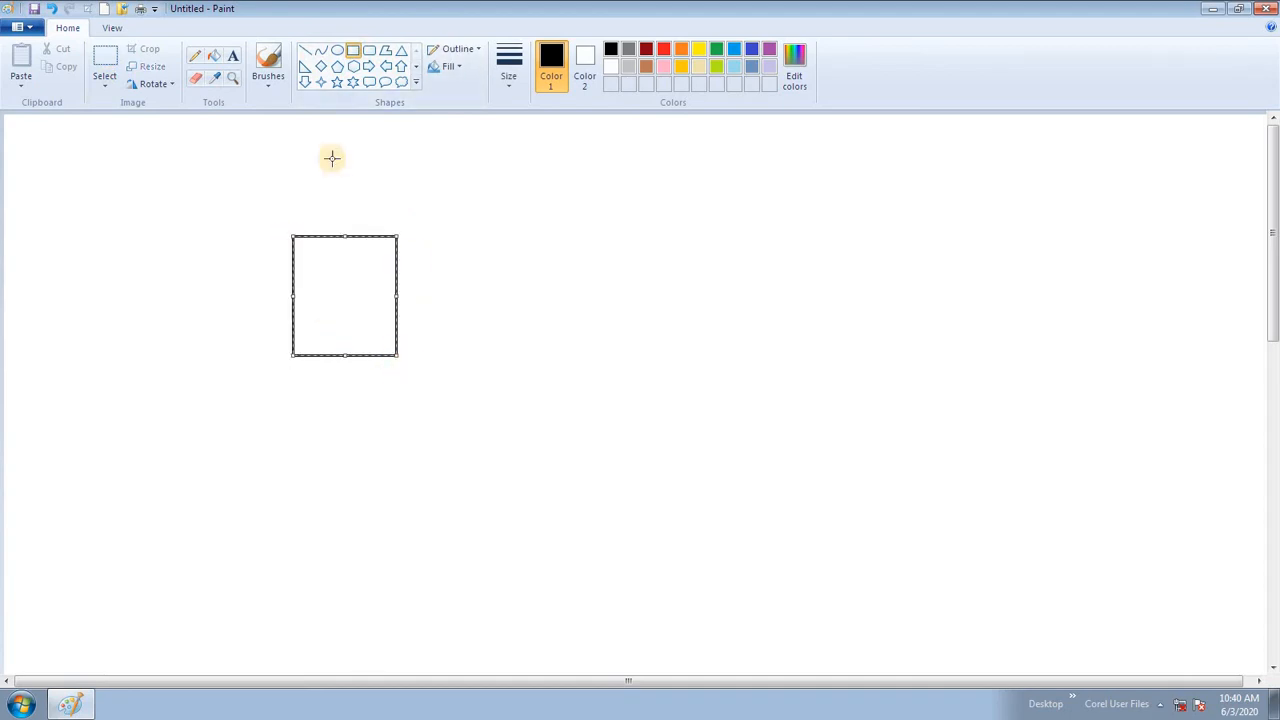
Step: Select the small rectangle with some margin, turn off Transparent selection, and place an opaque copy overlapping its lower-right part
{"action": "left_click", "coordinate": [104, 64]}
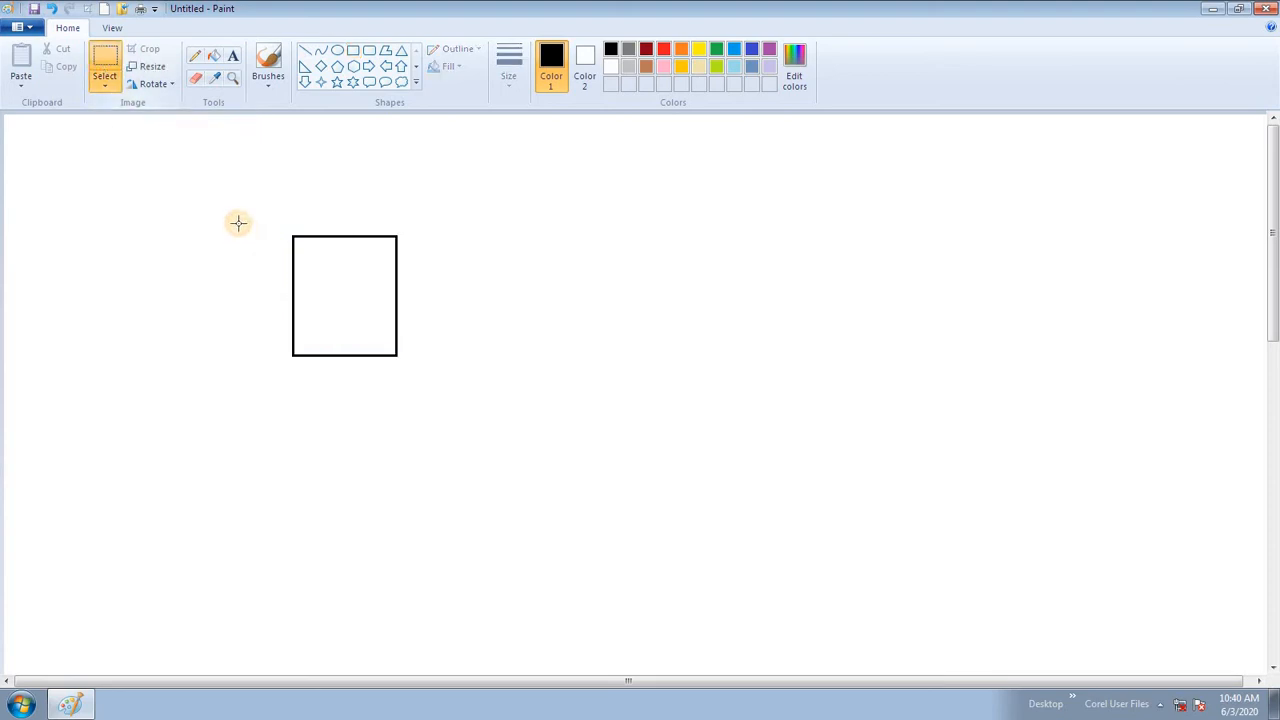
{"action": "left_click_drag", "start_coordinate": [266, 218], "coordinate": [426, 390]}
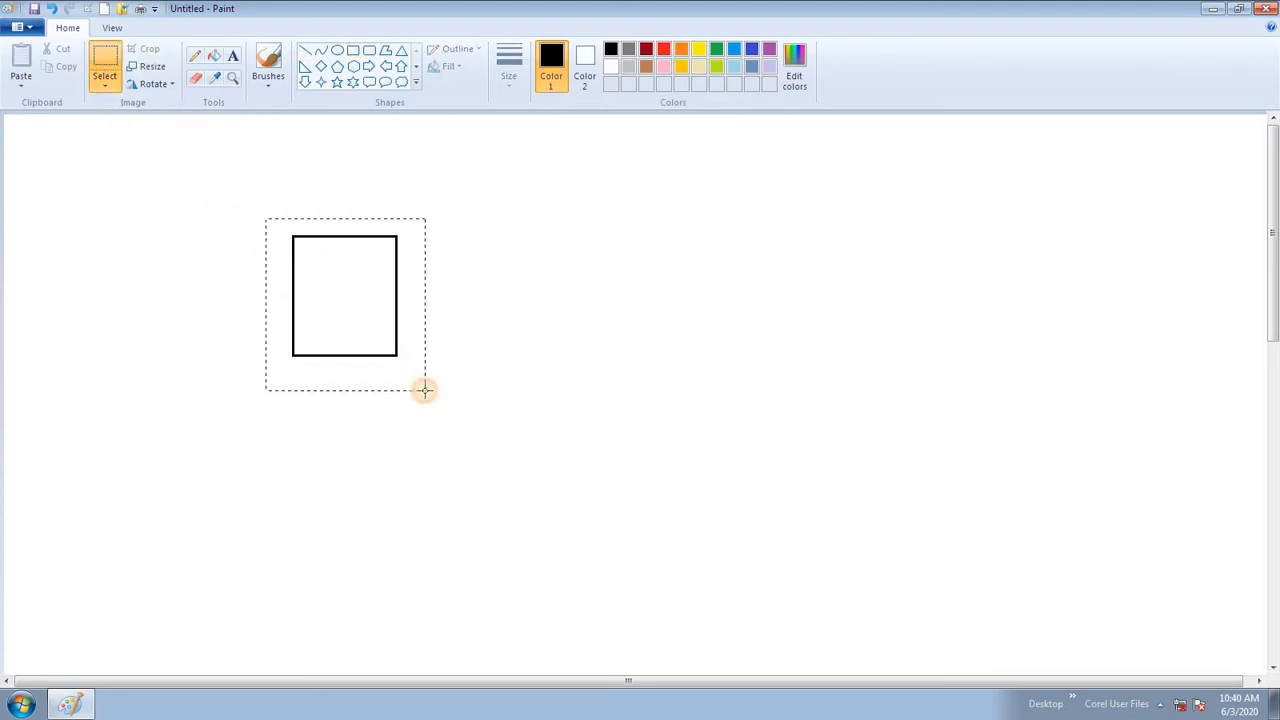
{"action": "left_click", "coordinate": [104, 86]}
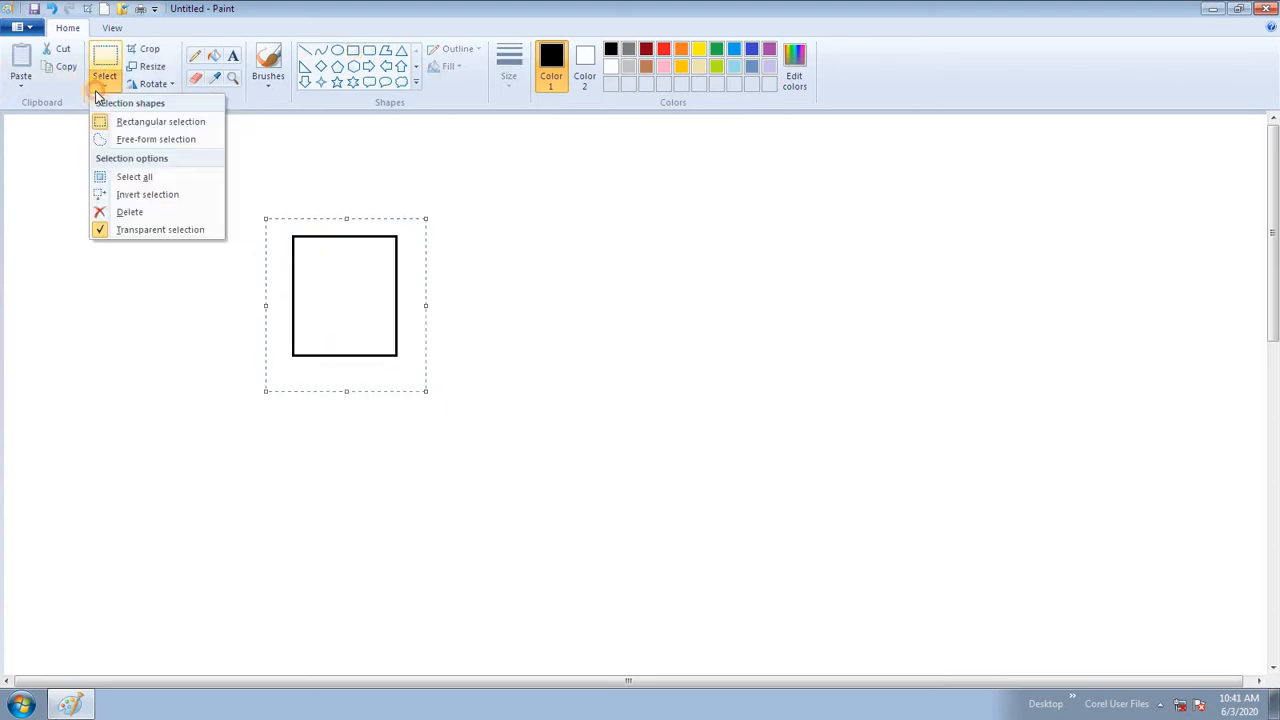
{"action": "left_click", "coordinate": [140, 229]}
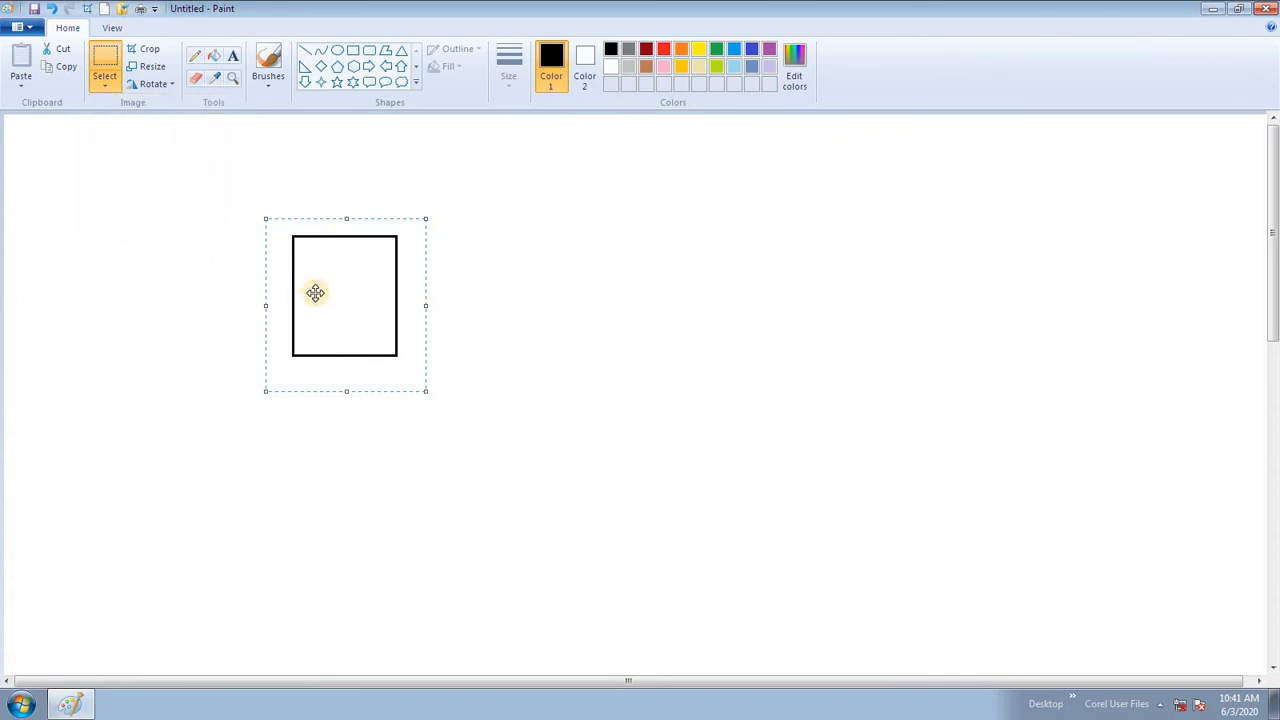
{"action": "left_click_drag", "start_coordinate": [315, 292], "coordinate": [380, 362]}
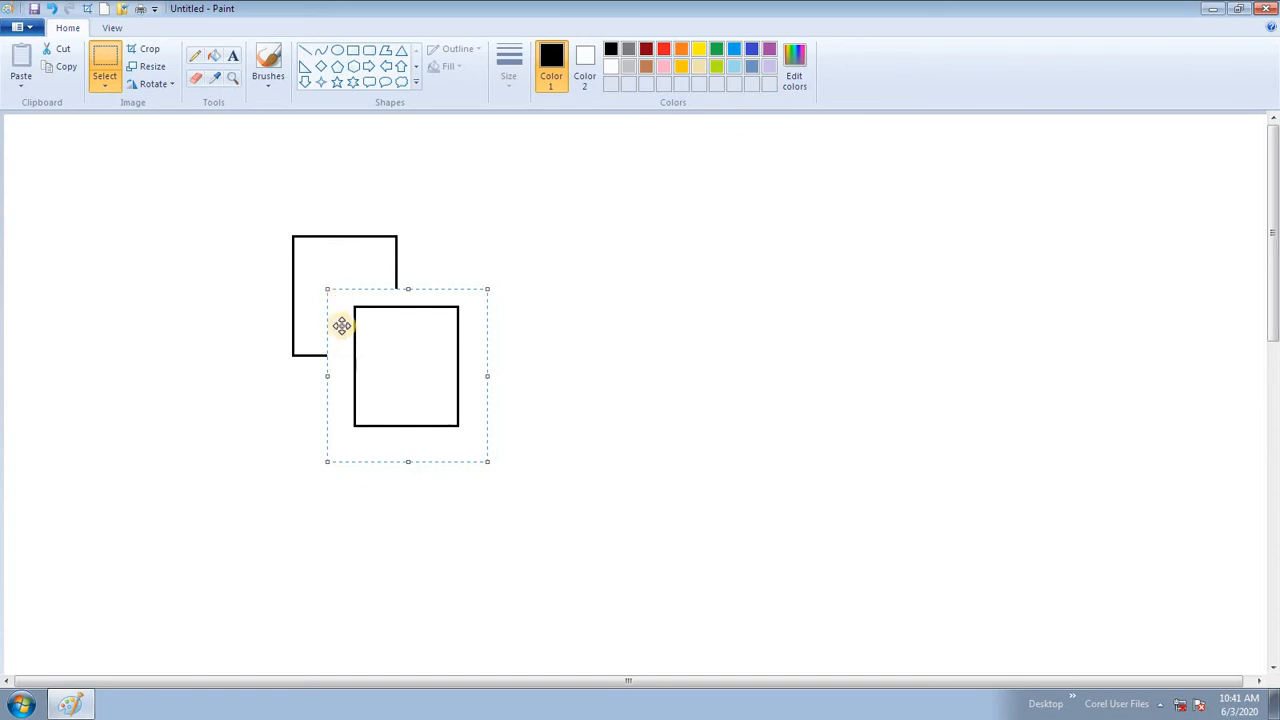
Step: Turn Transparent selection back on and place a diagonal series of overlapping see-through copies of the rectangle, then deselect
{"action": "left_click", "coordinate": [106, 87]}
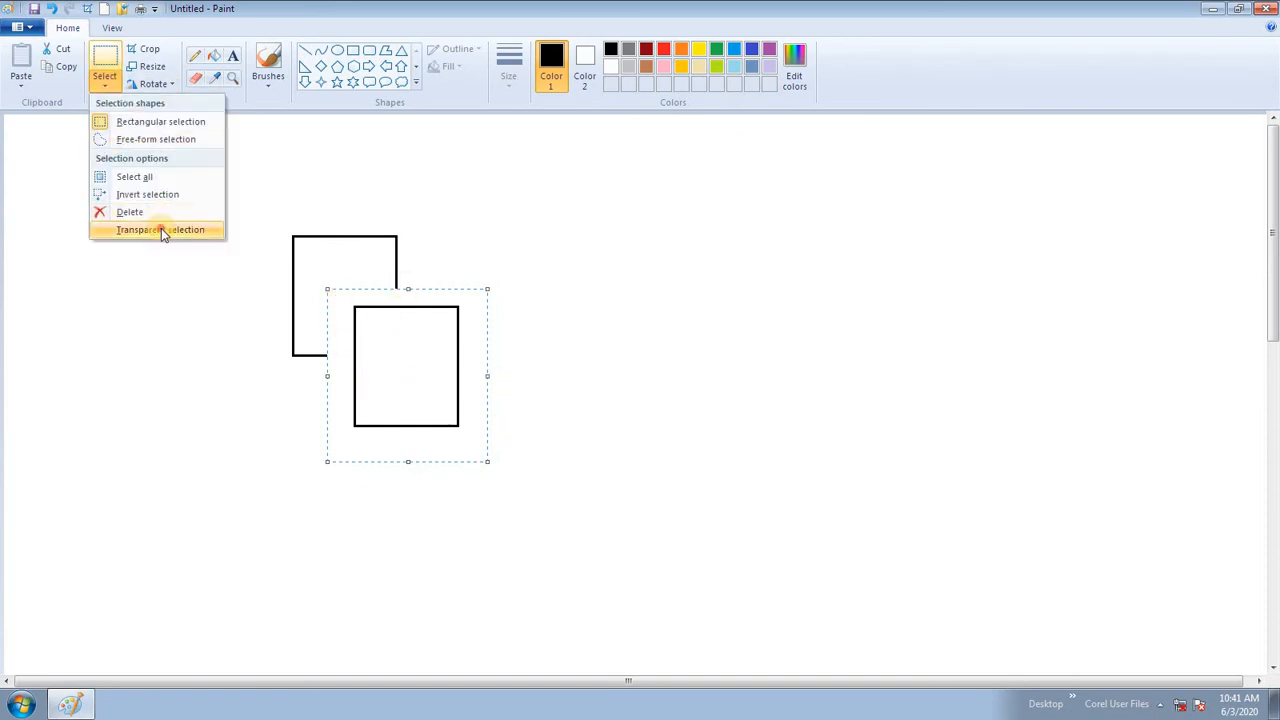
{"action": "left_click", "coordinate": [161, 229]}
{"action": "mouse_move", "coordinate": [411, 389]}
{"action": "left_mouse_down"}
{"action": "mouse_move", "coordinate": [371, 337]}
{"action": "mouse_move", "coordinate": [415, 368]}
{"action": "left_mouse_up"}
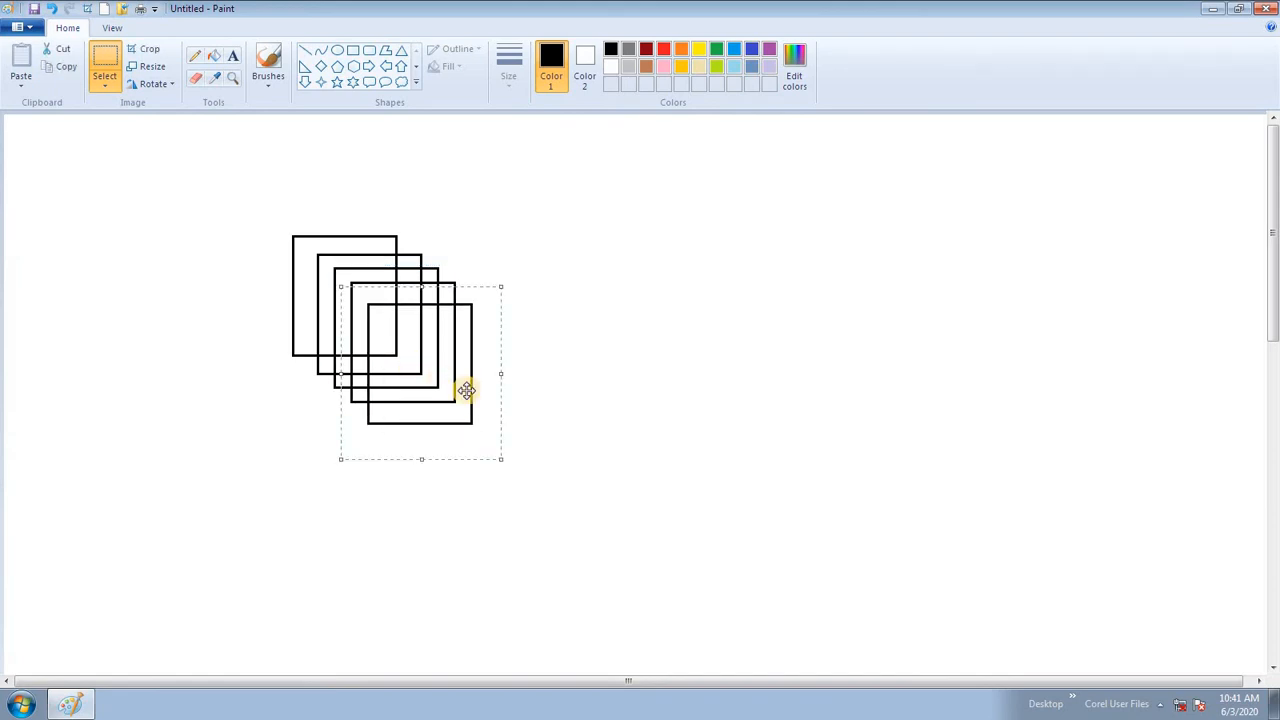
{"action": "left_click", "coordinate": [655, 356]}
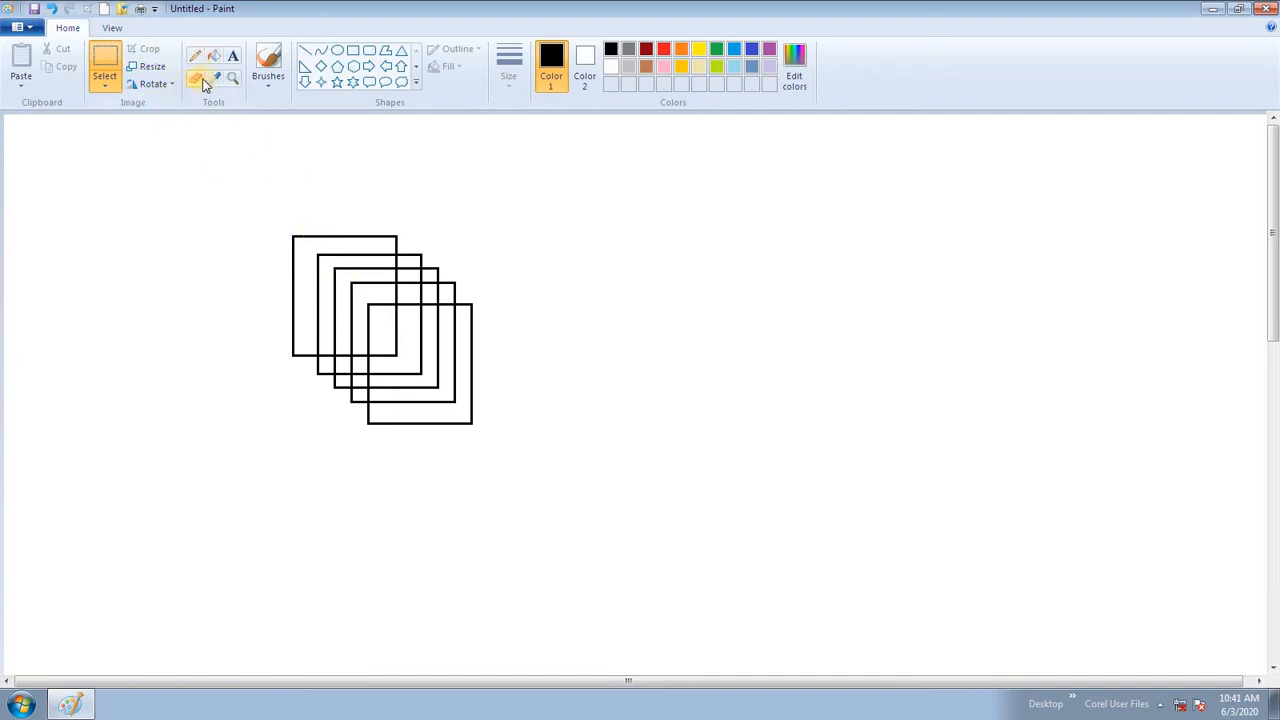
Step: Erase the overlapping lines of the middle copies with the Eraser, leaving mainly the first and last rectangles
{"action": "left_click", "coordinate": [200, 79]}
{"action": "mouse_move", "coordinate": [323, 251]}
{"action": "left_mouse_down"}
{"action": "mouse_move", "coordinate": [328, 336]}
{"action": "mouse_move", "coordinate": [361, 259]}
{"action": "left_mouse_up"}
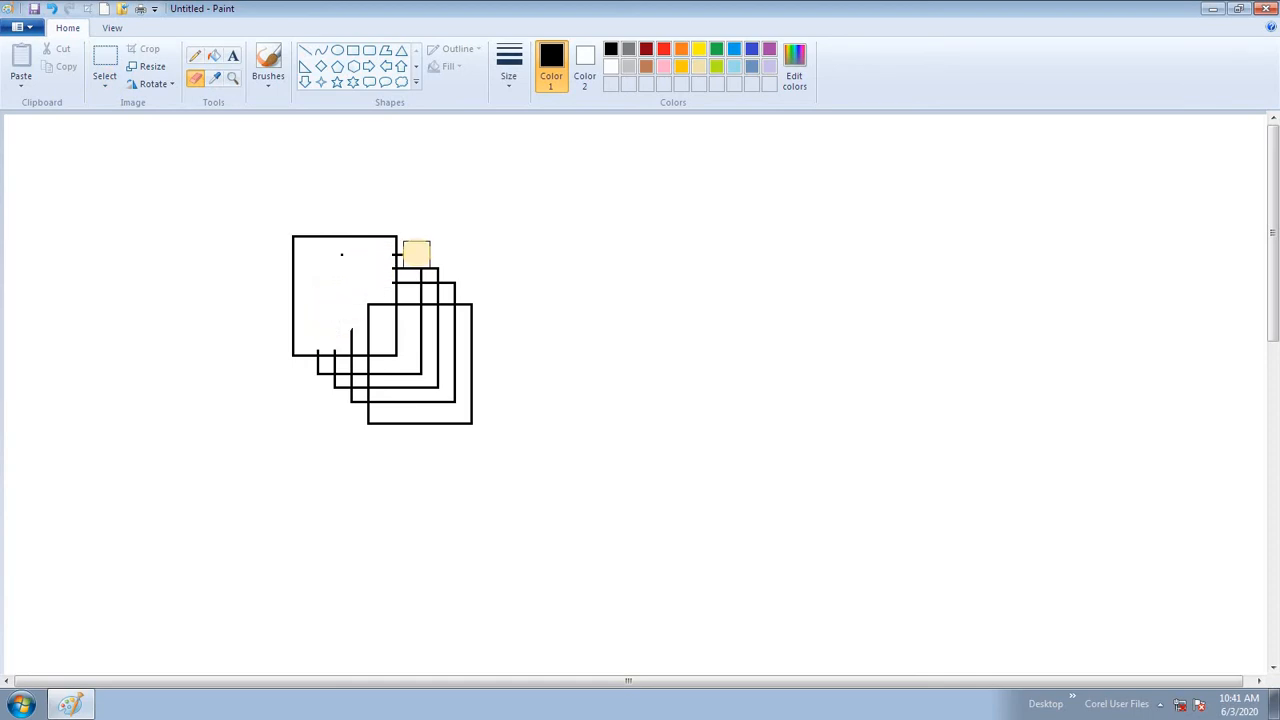
{"action": "mouse_move", "coordinate": [413, 262]}
{"action": "left_mouse_down"}
{"action": "mouse_move", "coordinate": [443, 277]}
{"action": "mouse_move", "coordinate": [431, 282]}
{"action": "left_mouse_up"}
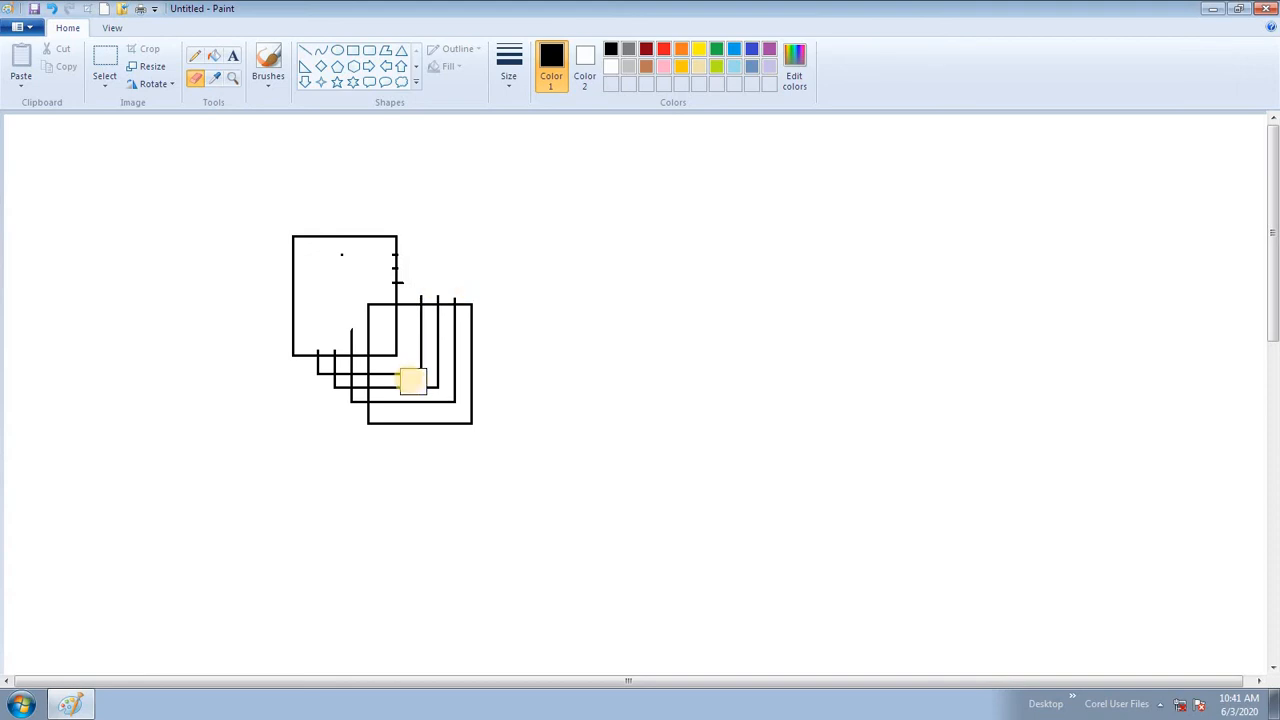
{"action": "mouse_move", "coordinate": [394, 328]}
{"action": "left_mouse_down"}
{"action": "mouse_move", "coordinate": [411, 378]}
{"action": "mouse_move", "coordinate": [444, 399]}
{"action": "mouse_move", "coordinate": [428, 325]}
{"action": "mouse_move", "coordinate": [448, 339]}
{"action": "mouse_move", "coordinate": [450, 362]}
{"action": "mouse_move", "coordinate": [437, 331]}
{"action": "mouse_move", "coordinate": [394, 319]}
{"action": "mouse_move", "coordinate": [451, 324]}
{"action": "mouse_move", "coordinate": [401, 378]}
{"action": "mouse_move", "coordinate": [387, 355]}
{"action": "mouse_move", "coordinate": [390, 395]}
{"action": "mouse_move", "coordinate": [415, 394]}
{"action": "mouse_move", "coordinate": [380, 386]}
{"action": "left_mouse_up"}
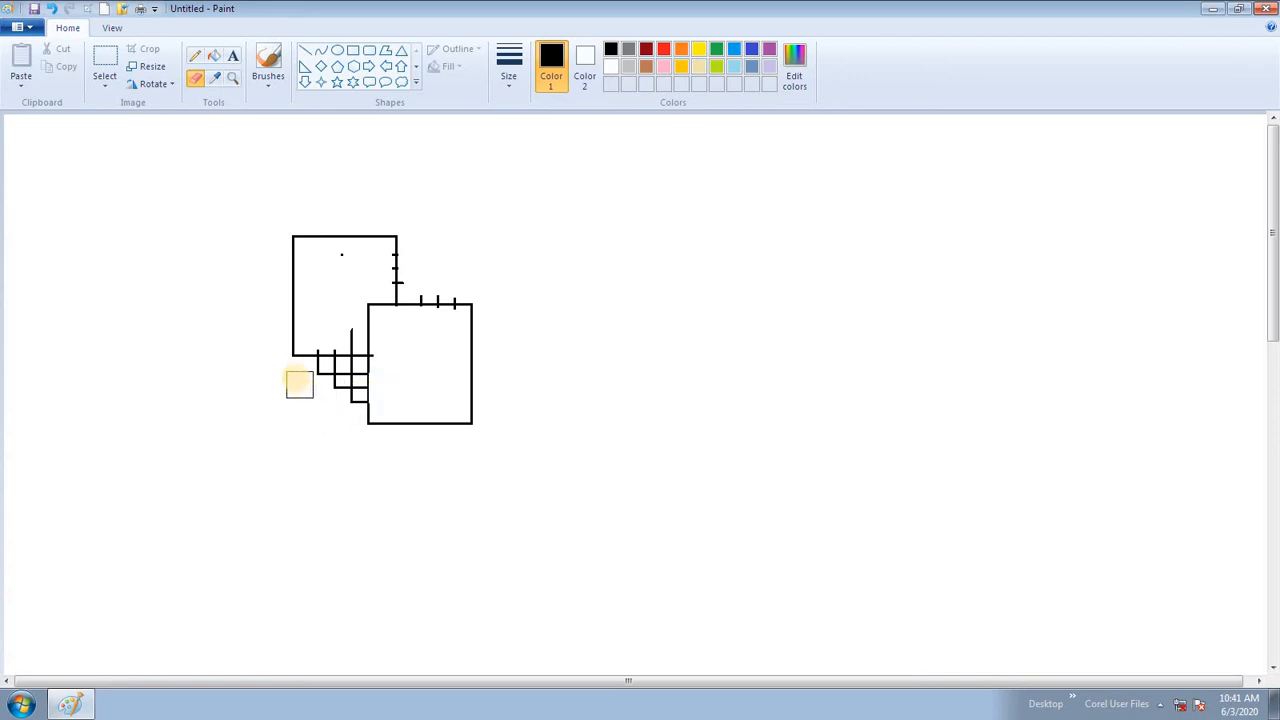
{"action": "mouse_move", "coordinate": [303, 371]}
{"action": "left_mouse_down"}
{"action": "mouse_move", "coordinate": [337, 374]}
{"action": "mouse_move", "coordinate": [347, 397]}
{"action": "mouse_move", "coordinate": [353, 378]}
{"action": "mouse_move", "coordinate": [331, 368]}
{"action": "left_mouse_up"}
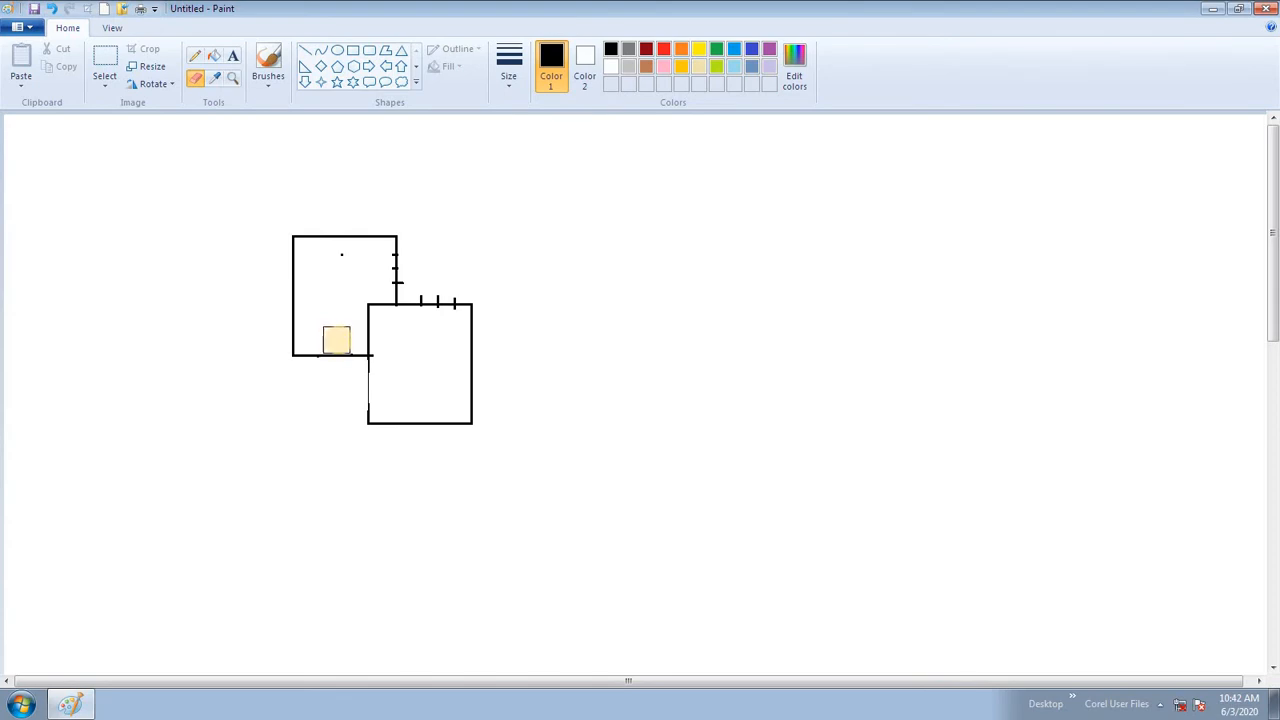
{"action": "left_click_drag", "start_coordinate": [383, 269], "coordinate": [402, 278]}
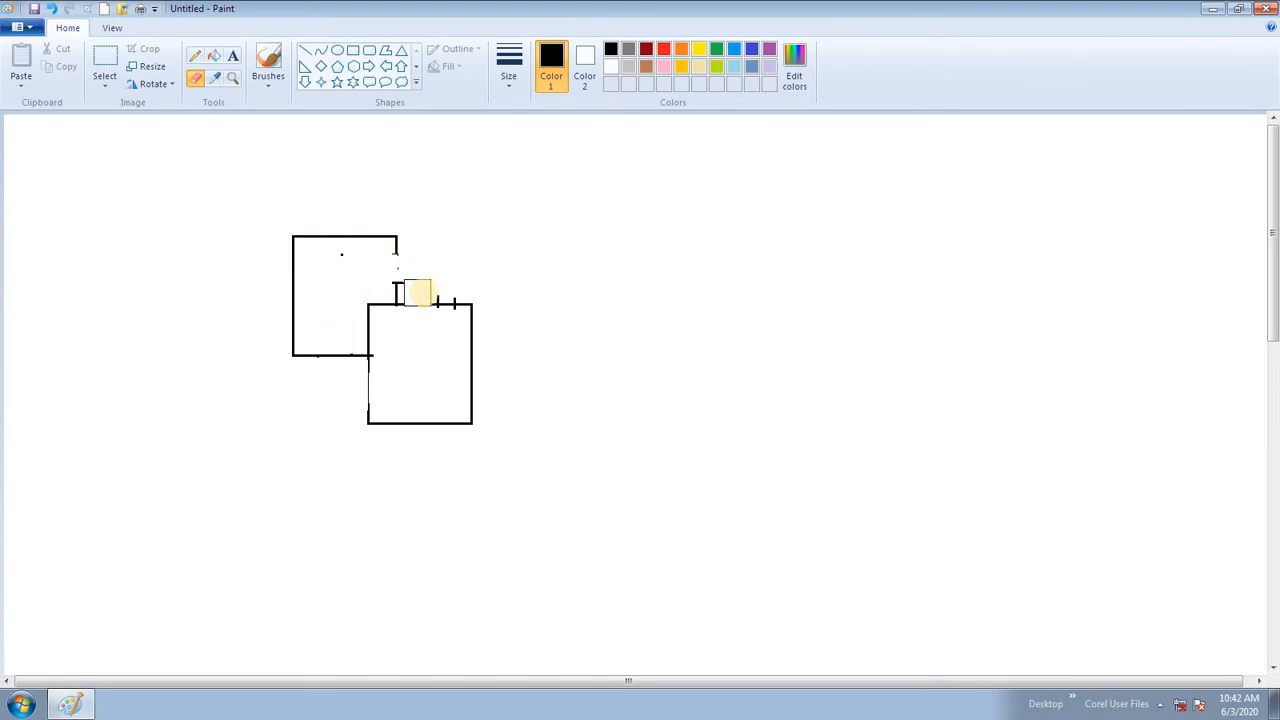
Step: Select all the partly erased rectangles with a rectangular selection and delete them
{"action": "left_click", "coordinate": [105, 60]}
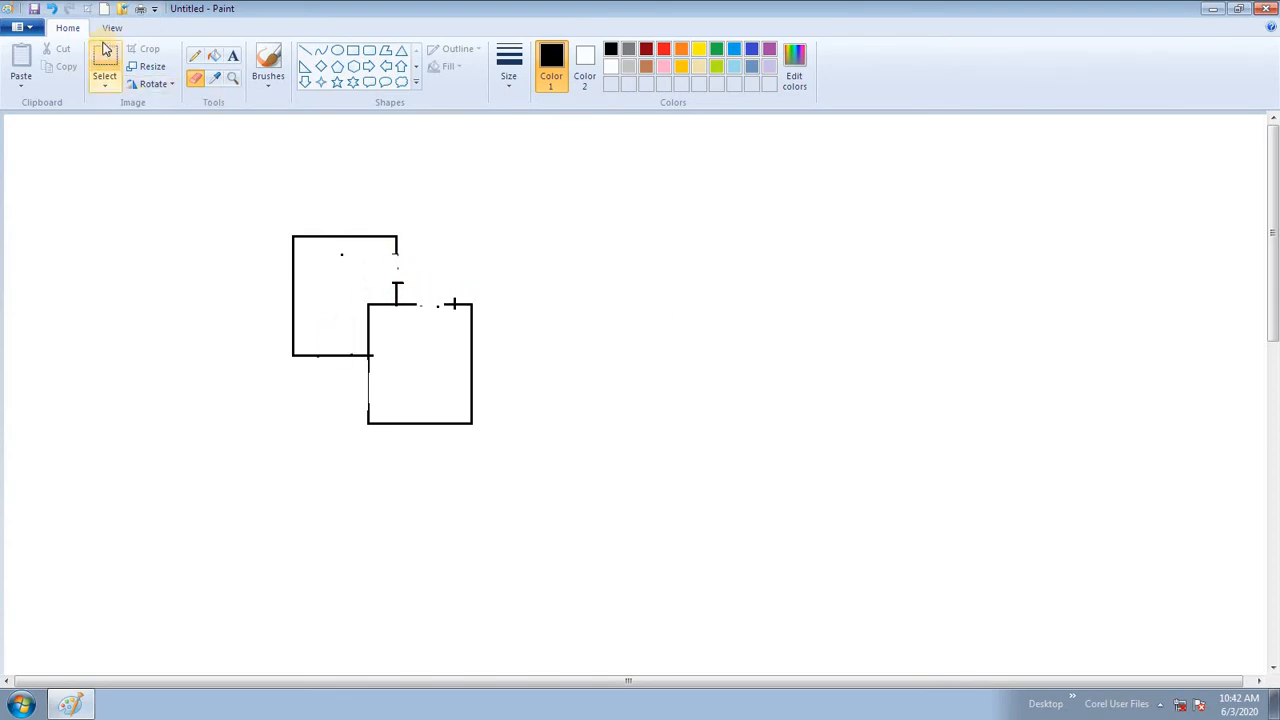
{"action": "left_click_drag", "start_coordinate": [262, 203], "coordinate": [583, 490]}
{"action": "key", "text": "Delete"}
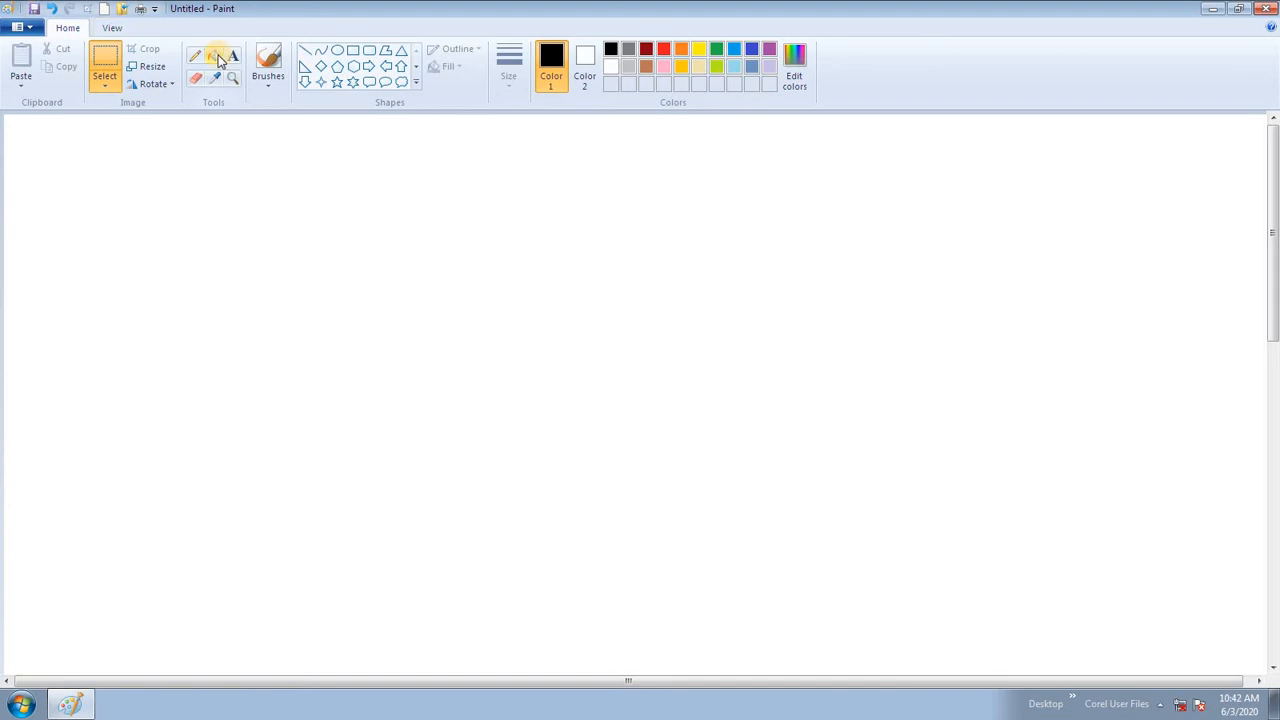
Step: Draw a tall black-outlined rectangle left of the canvas centre and fill it with gold
{"action": "left_click", "coordinate": [353, 50]}
{"action": "left_click_drag", "start_coordinate": [399, 221], "coordinate": [551, 483]}
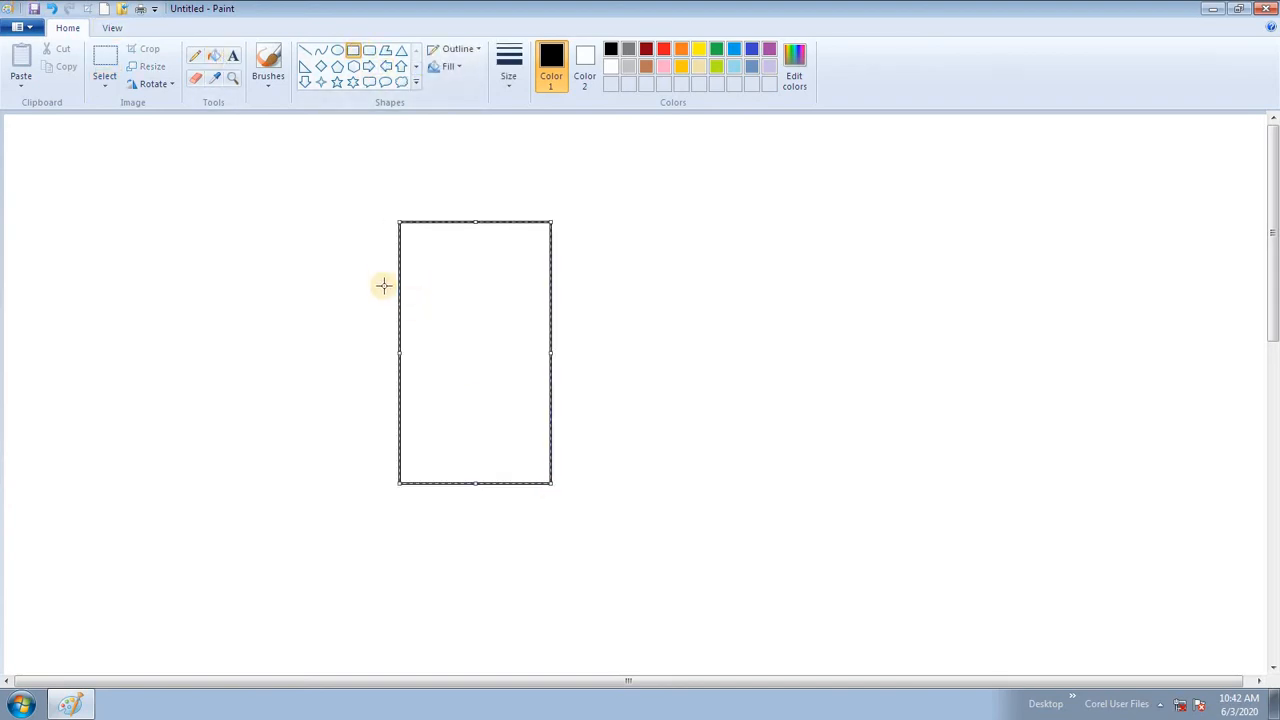
{"action": "left_click", "coordinate": [328, 306]}
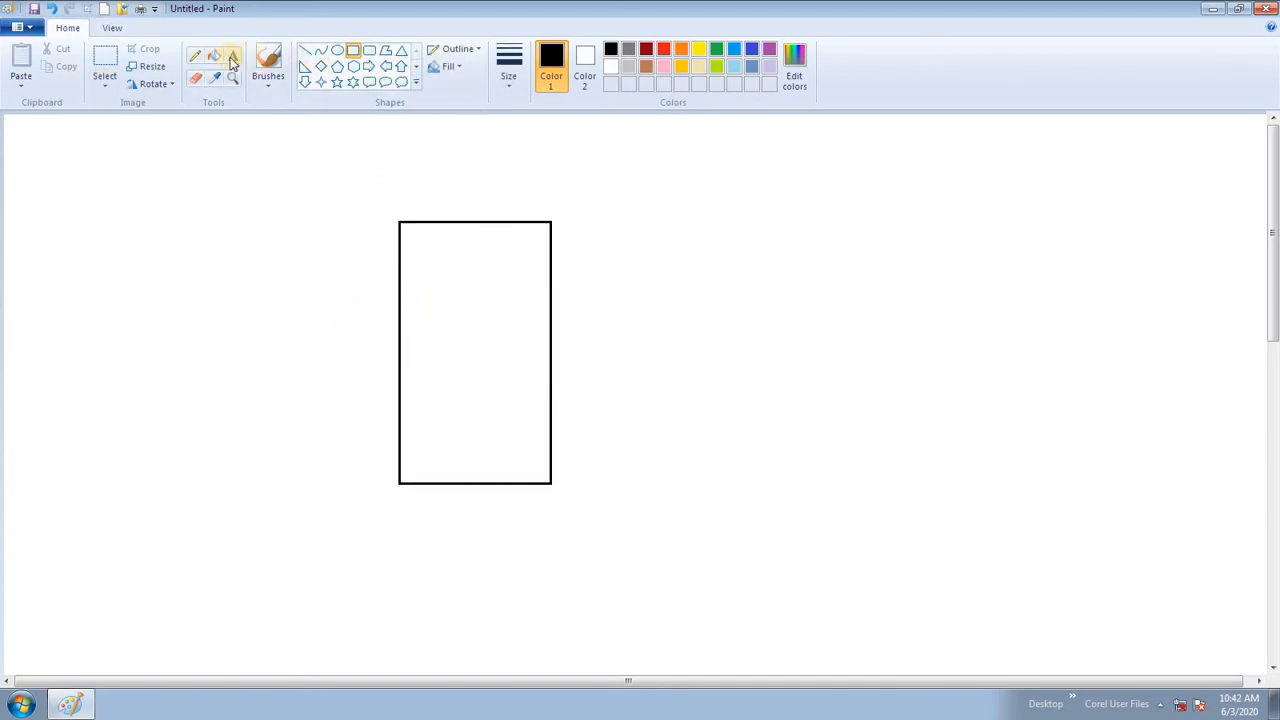
{"action": "left_click", "coordinate": [213, 56]}
{"action": "left_click", "coordinate": [681, 66]}
{"action": "left_click", "coordinate": [466, 309]}
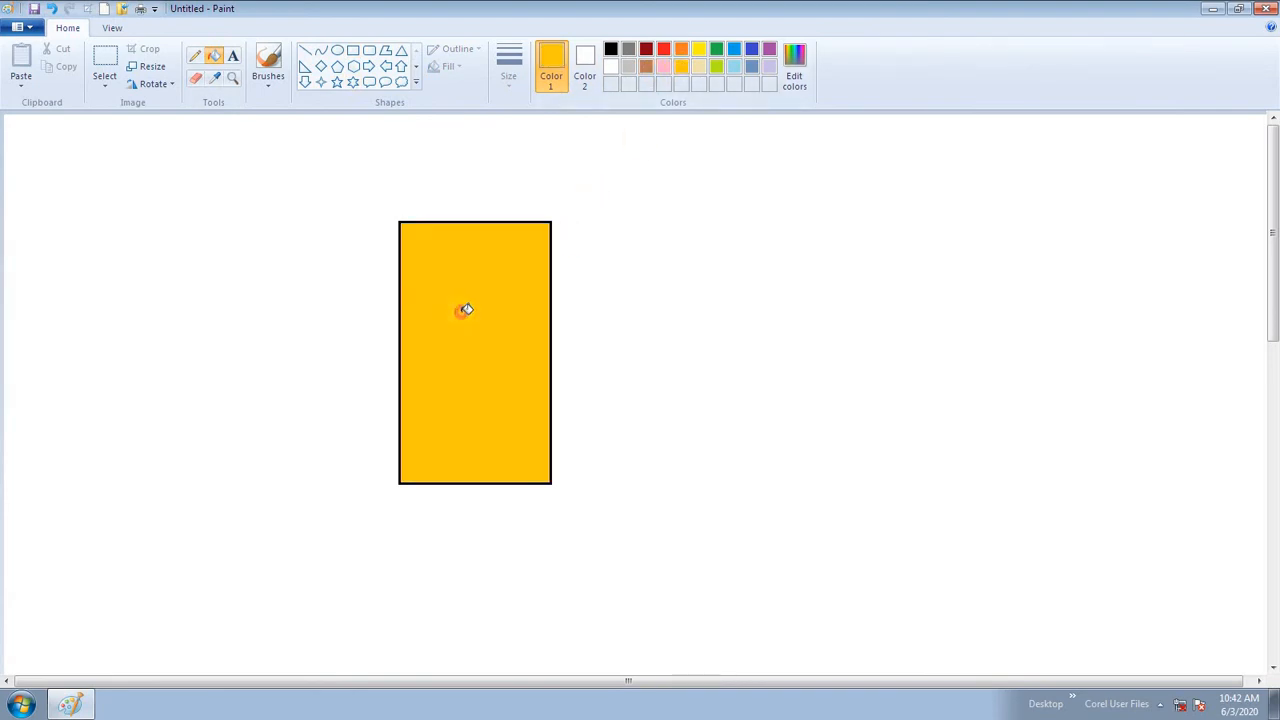
Step: Draw a slightly tall ellipse with a yellow outline to the right of the gold rectangle and fill it with lime
{"action": "left_click", "coordinate": [337, 50]}
{"action": "left_click_drag", "start_coordinate": [681, 243], "coordinate": [830, 414]}
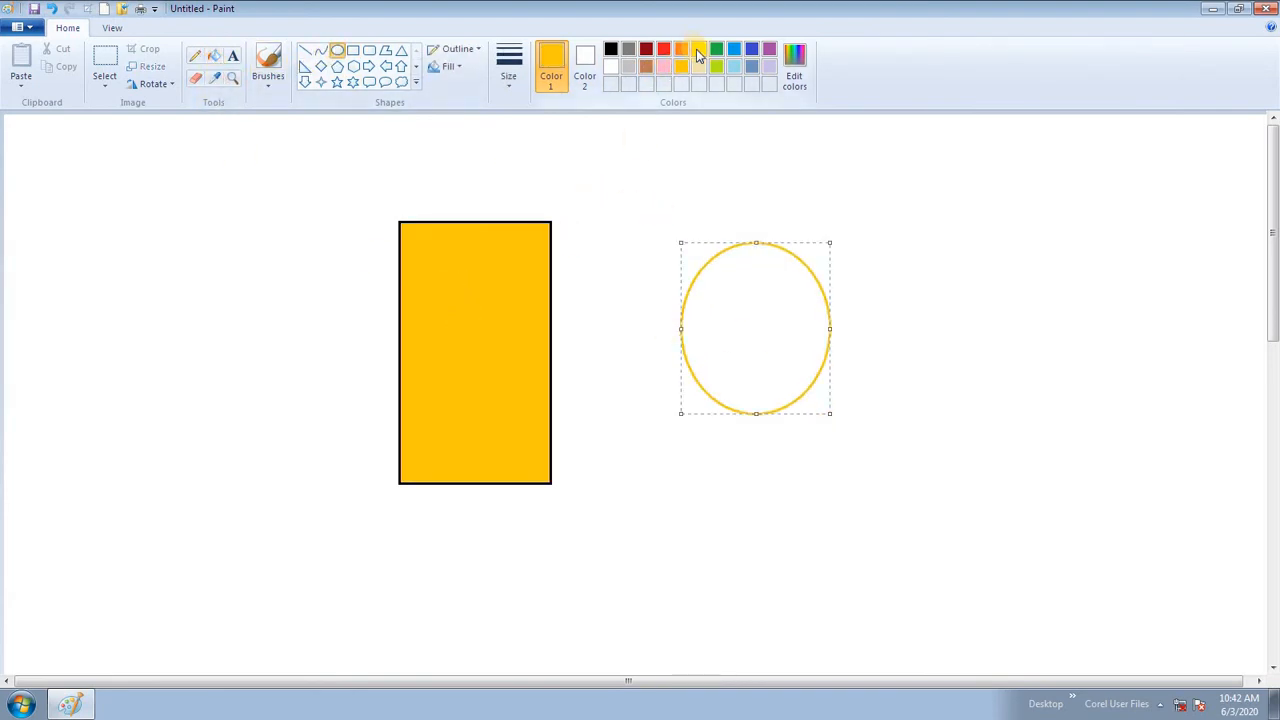
{"action": "left_click", "coordinate": [698, 49]}
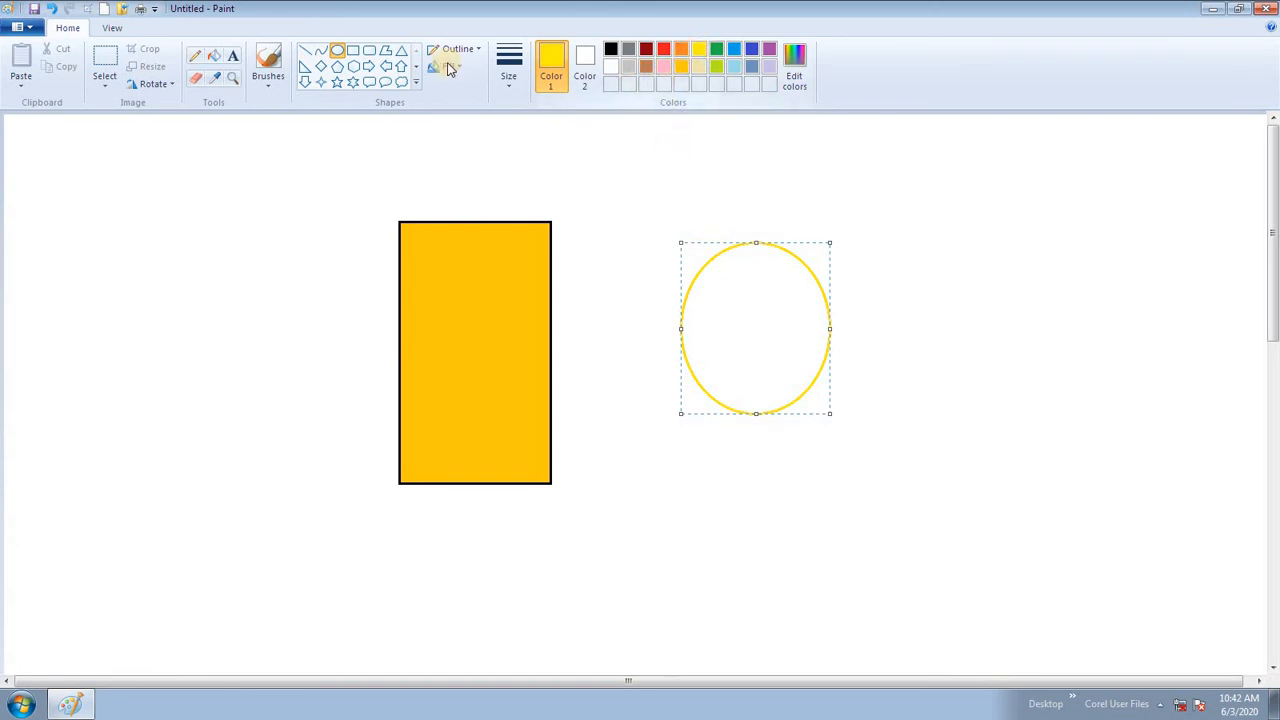
{"action": "left_click", "coordinate": [213, 56]}
{"action": "left_click", "coordinate": [716, 66]}
{"action": "left_click", "coordinate": [767, 299]}
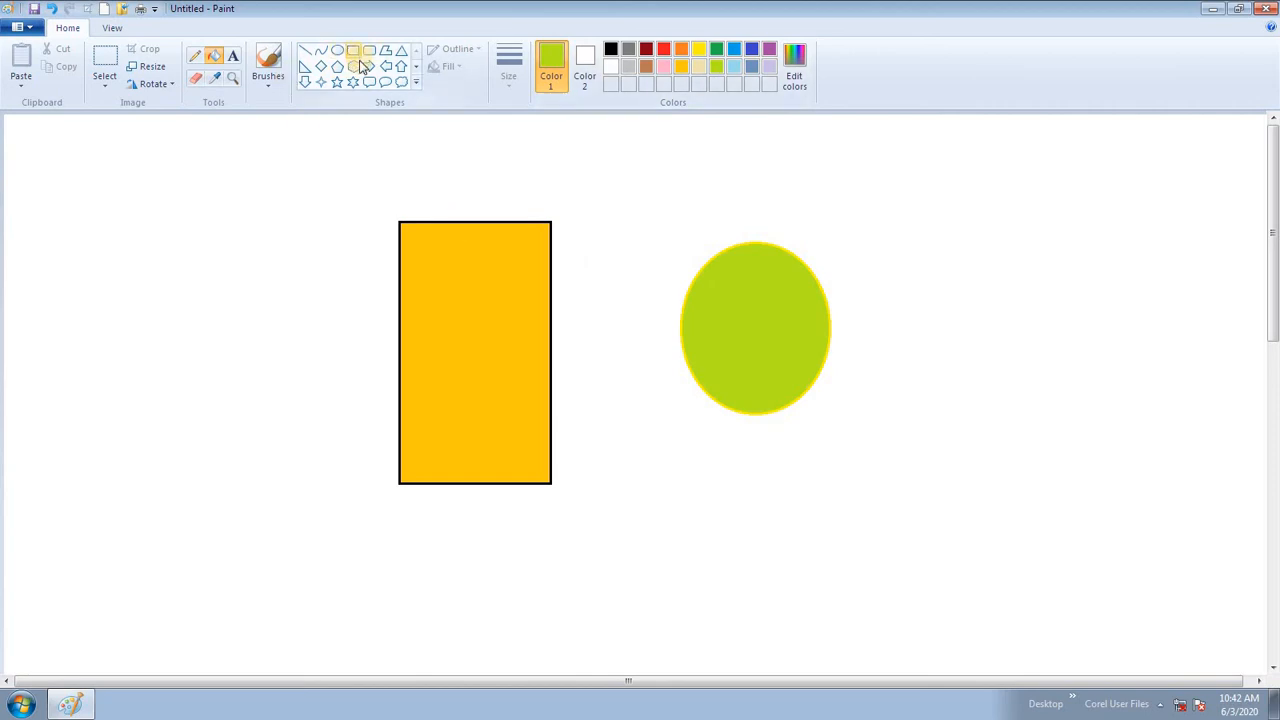
Step: Draw a tall, narrow black-outlined triangle between the gold rectangle and the lime ellipse
{"action": "left_click", "coordinate": [612, 50]}
{"action": "left_click", "coordinate": [401, 50]}
{"action": "left_click_drag", "start_coordinate": [584, 182], "coordinate": [680, 459]}
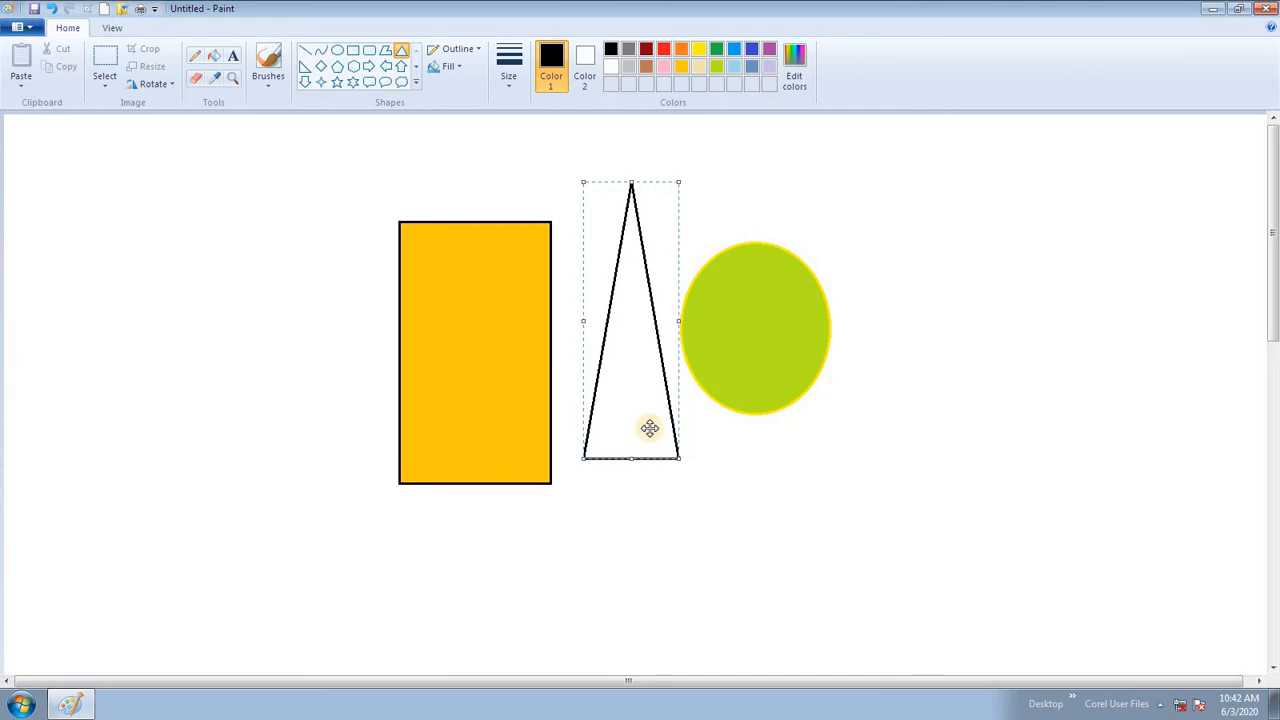
Step: Crop the picture to a rectangular selection around the gold rectangle and widen the canvas to several times its cropped width
{"action": "left_click", "coordinate": [105, 58]}
{"action": "left_click_drag", "start_coordinate": [382, 202], "coordinate": [567, 558]}
{"action": "left_click", "coordinate": [142, 49]}
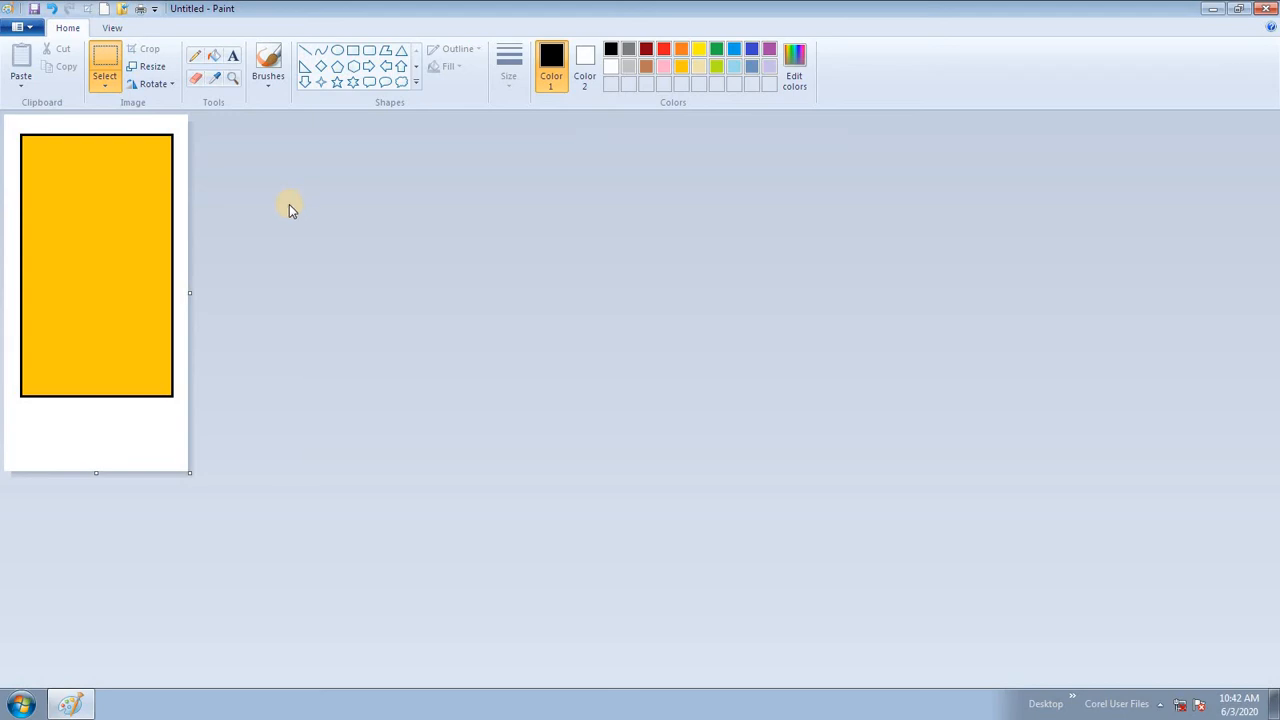
{"action": "left_click_drag", "start_coordinate": [190, 290], "coordinate": [1047, 370]}
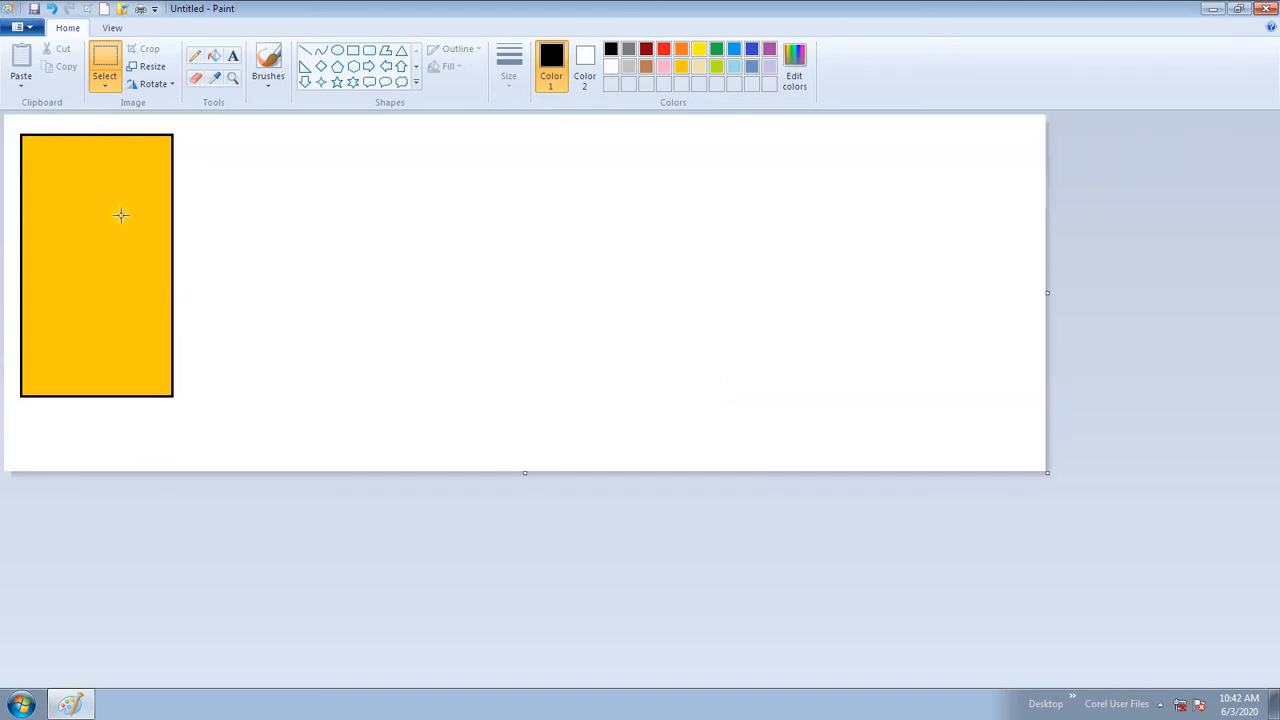
Step: Delete the gold rectangle and draw a long, thin black-outlined rectangle in the left half of the canvas
{"action": "key", "text": "Delete"}
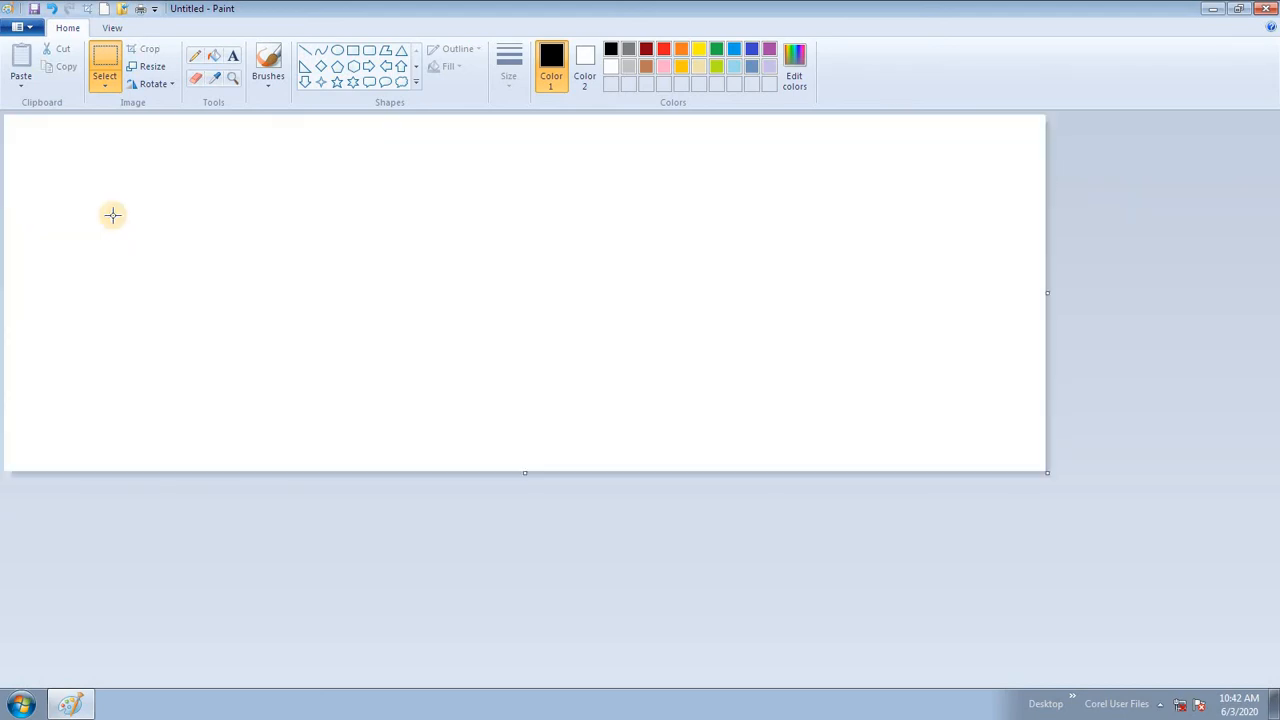
{"action": "left_click", "coordinate": [353, 50]}
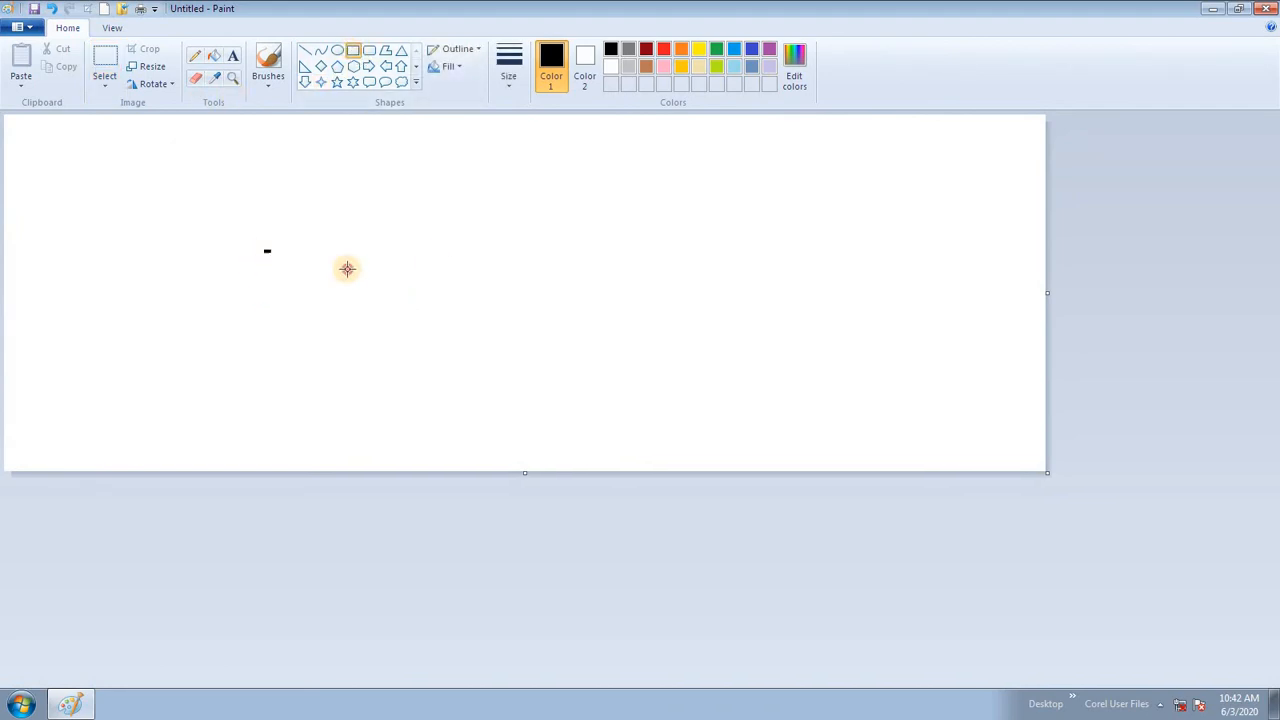
{"action": "left_click_drag", "start_coordinate": [265, 251], "coordinate": [491, 278]}
Step: Select the thin rectangle with some margin and resize it to 200 percent horizontally with Maintain aspect ratio turned off
{"action": "left_click", "coordinate": [105, 62]}
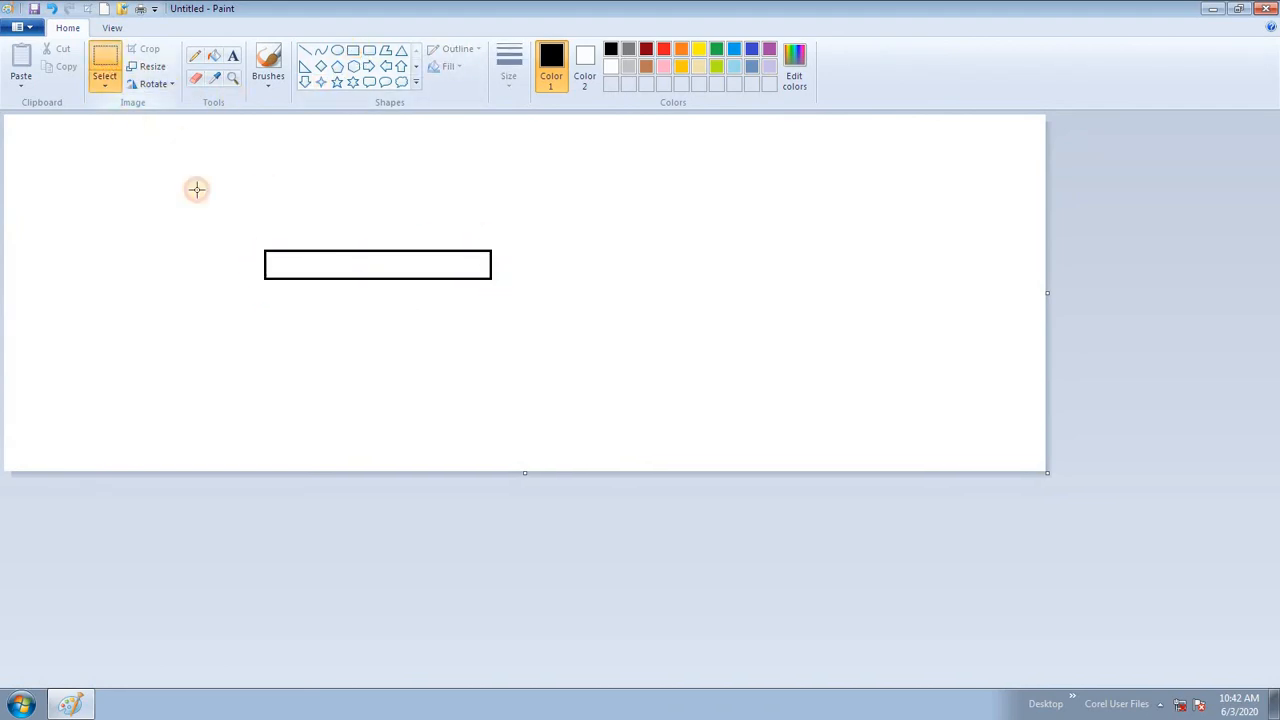
{"action": "mouse_move", "coordinate": [211, 213]}
{"action": "left_mouse_down"}
{"action": "mouse_move", "coordinate": [229, 231]}
{"action": "mouse_move", "coordinate": [589, 316]}
{"action": "left_mouse_up"}
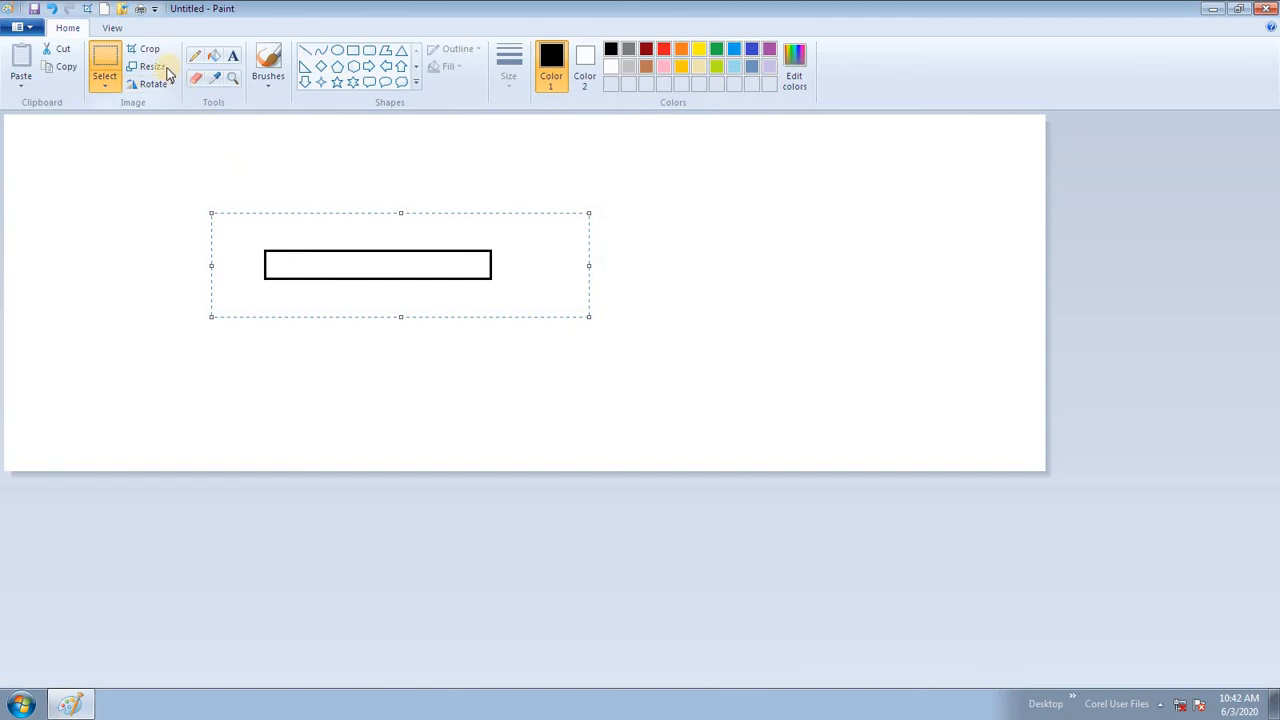
{"action": "left_click", "coordinate": [152, 67]}
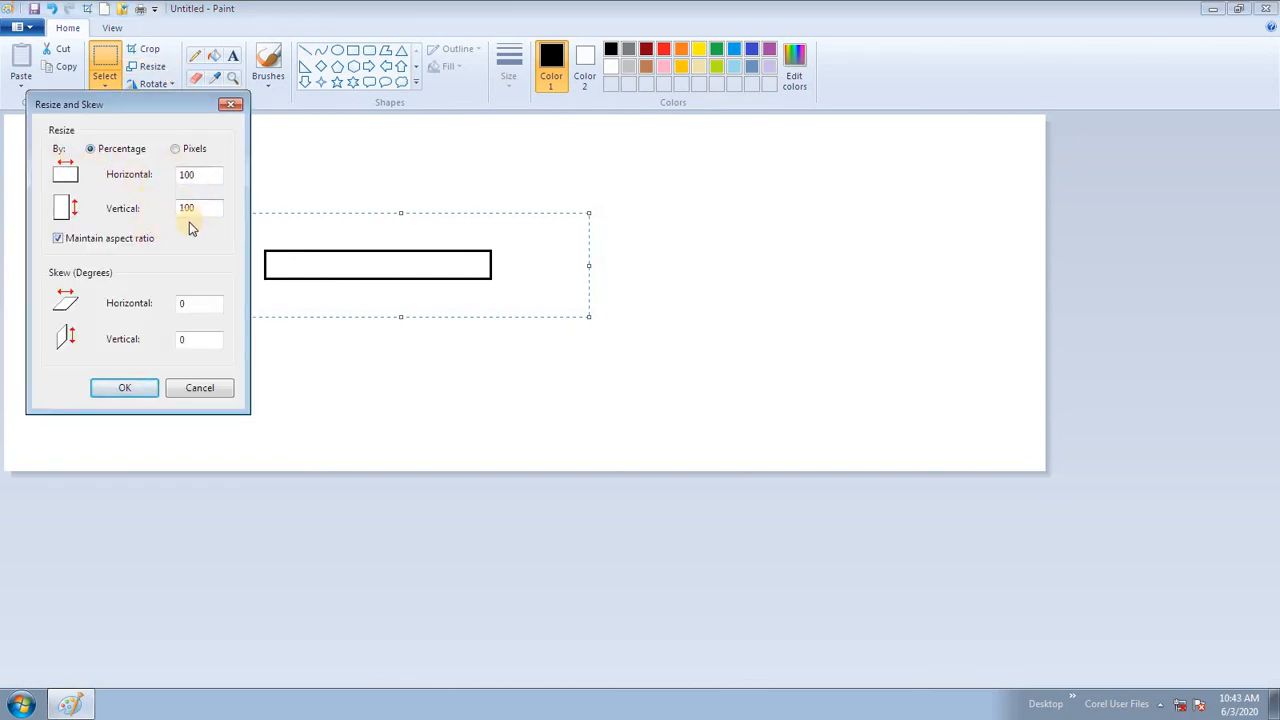
{"action": "left_click", "coordinate": [139, 178]}
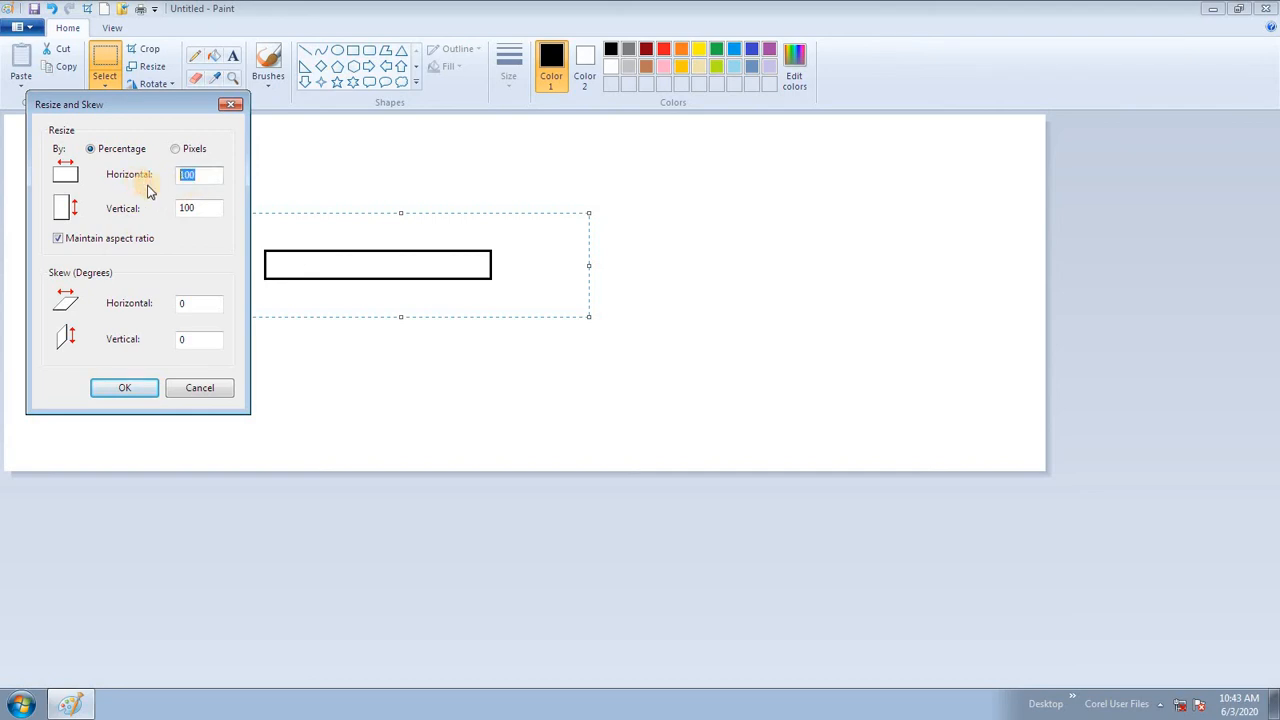
{"action": "left_click", "coordinate": [140, 208]}
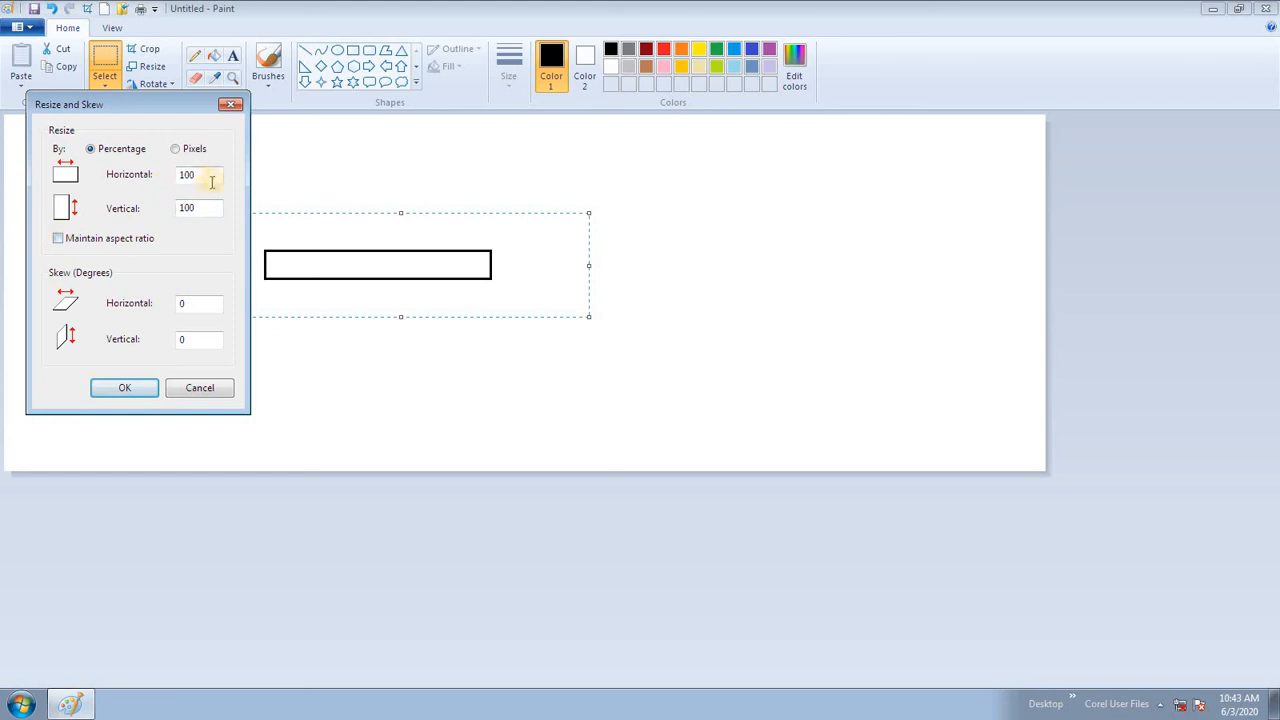
{"action": "left_click_drag", "start_coordinate": [216, 174], "coordinate": [172, 177]}
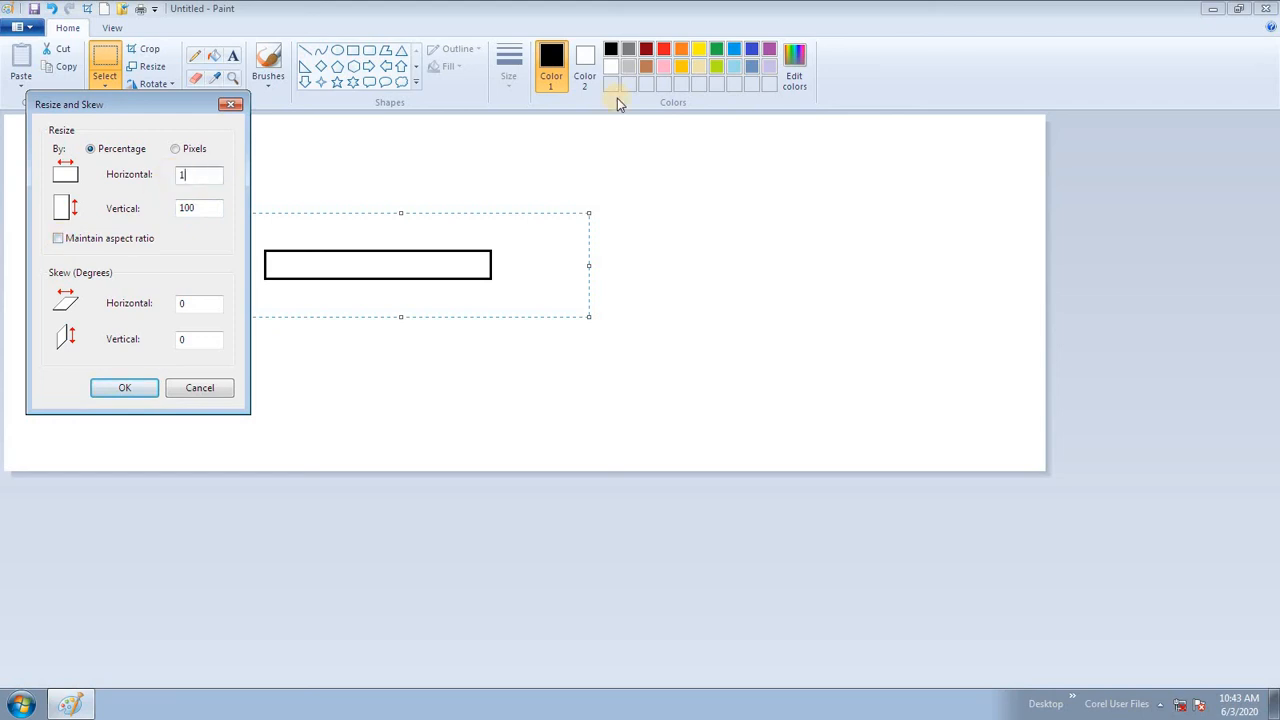
{"action": "type", "text": "200"}
{"action": "key", "text": "Return"}
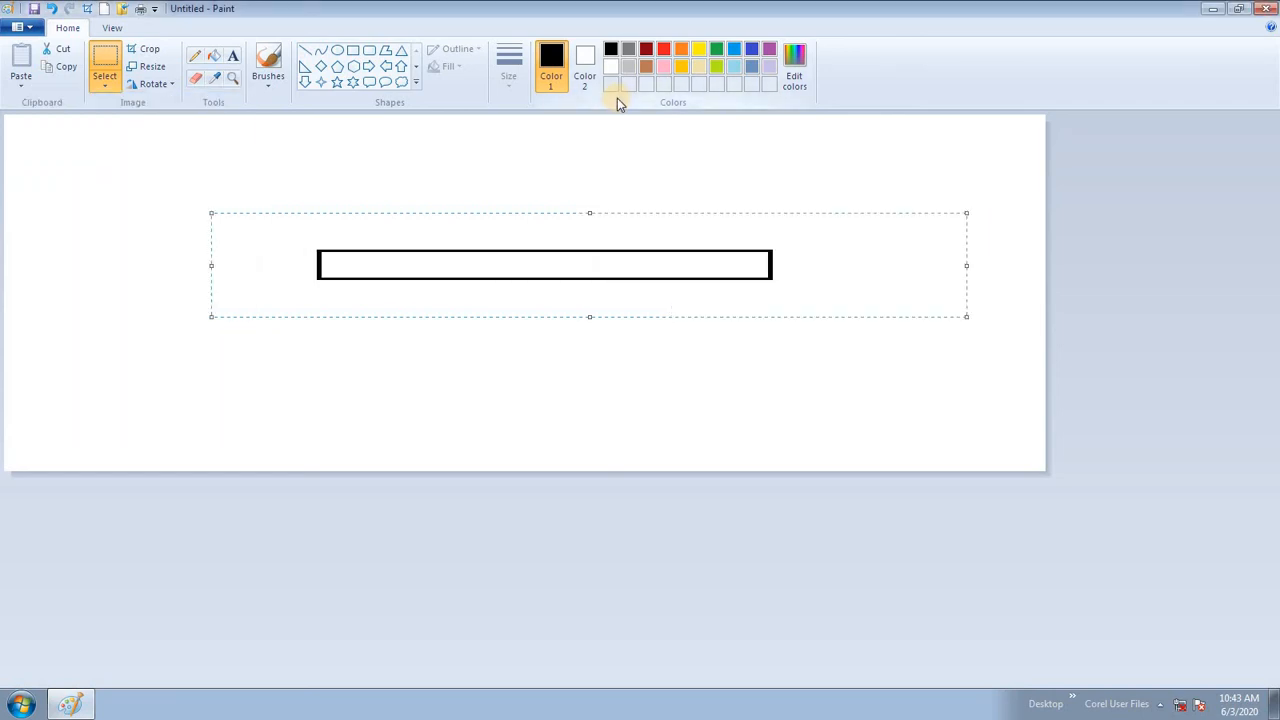
Step: Resize the selected long rectangle to 50 percent vertically with Maintain aspect ratio turned off, and deselect it
{"action": "left_click", "coordinate": [146, 66]}
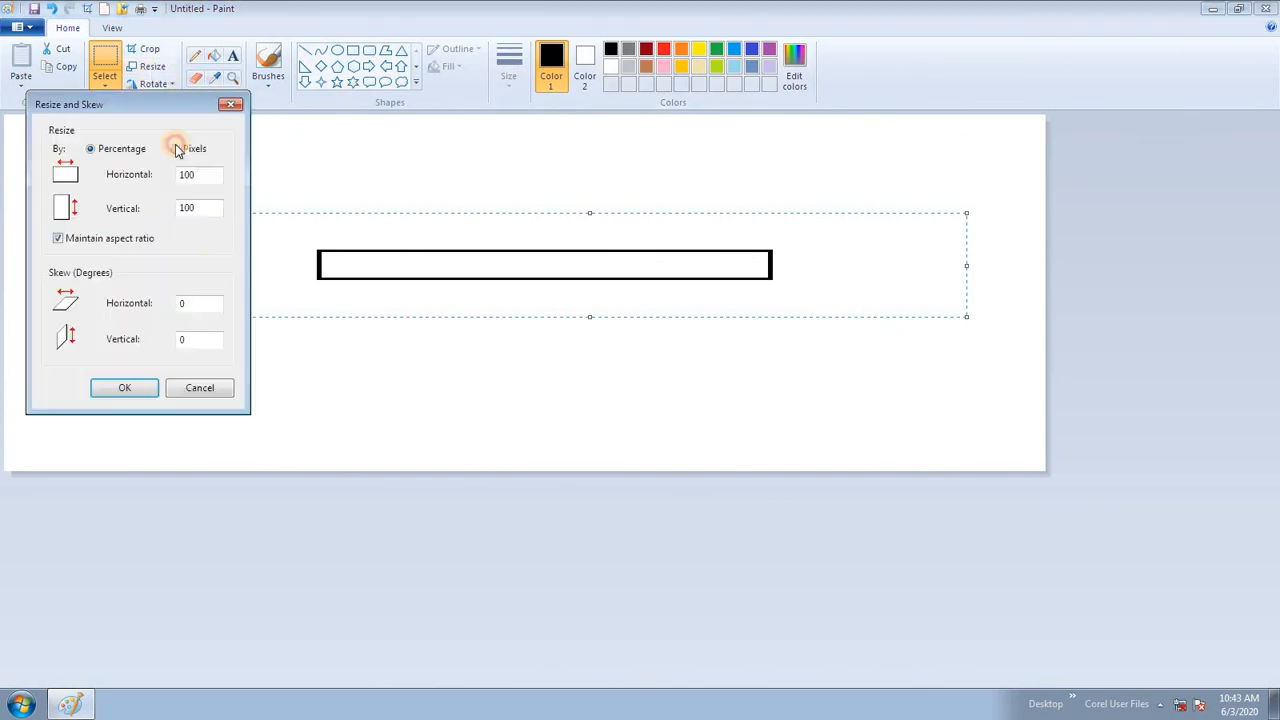
{"action": "left_click", "coordinate": [87, 241]}
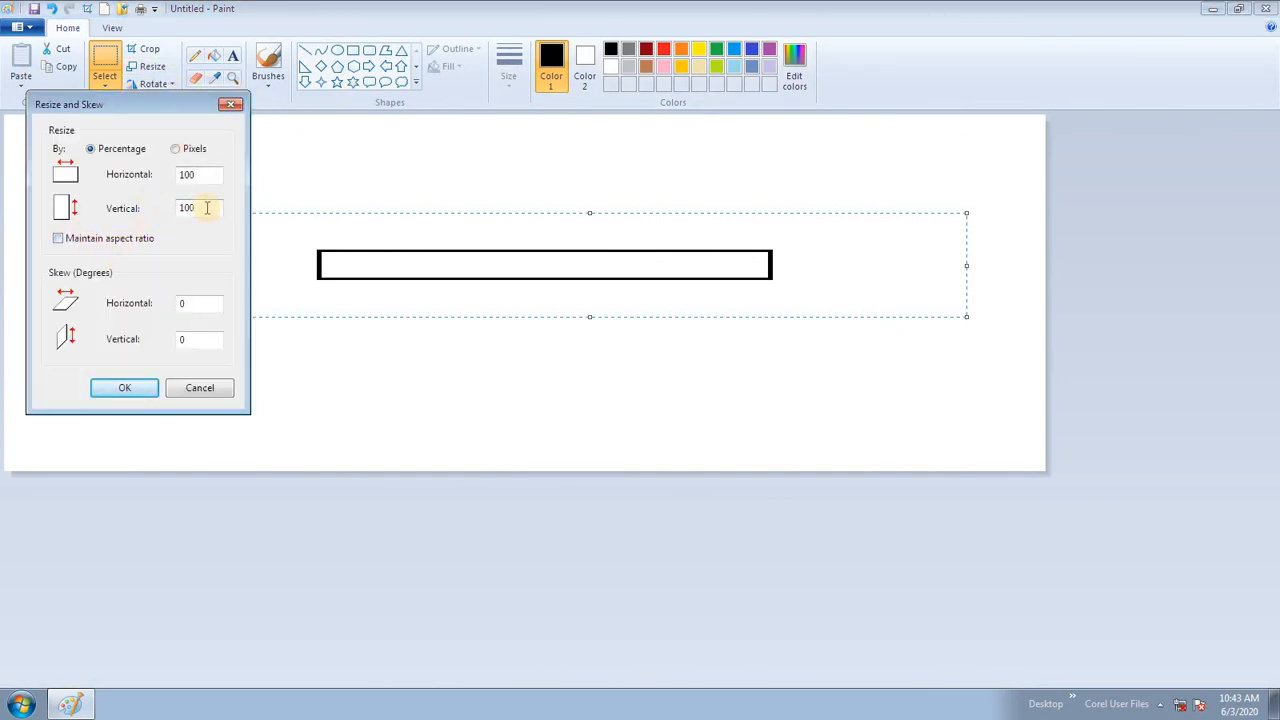
{"action": "left_click_drag", "start_coordinate": [210, 207], "coordinate": [133, 211]}
{"action": "type", "text": "50"}
{"action": "key", "text": "Return"}
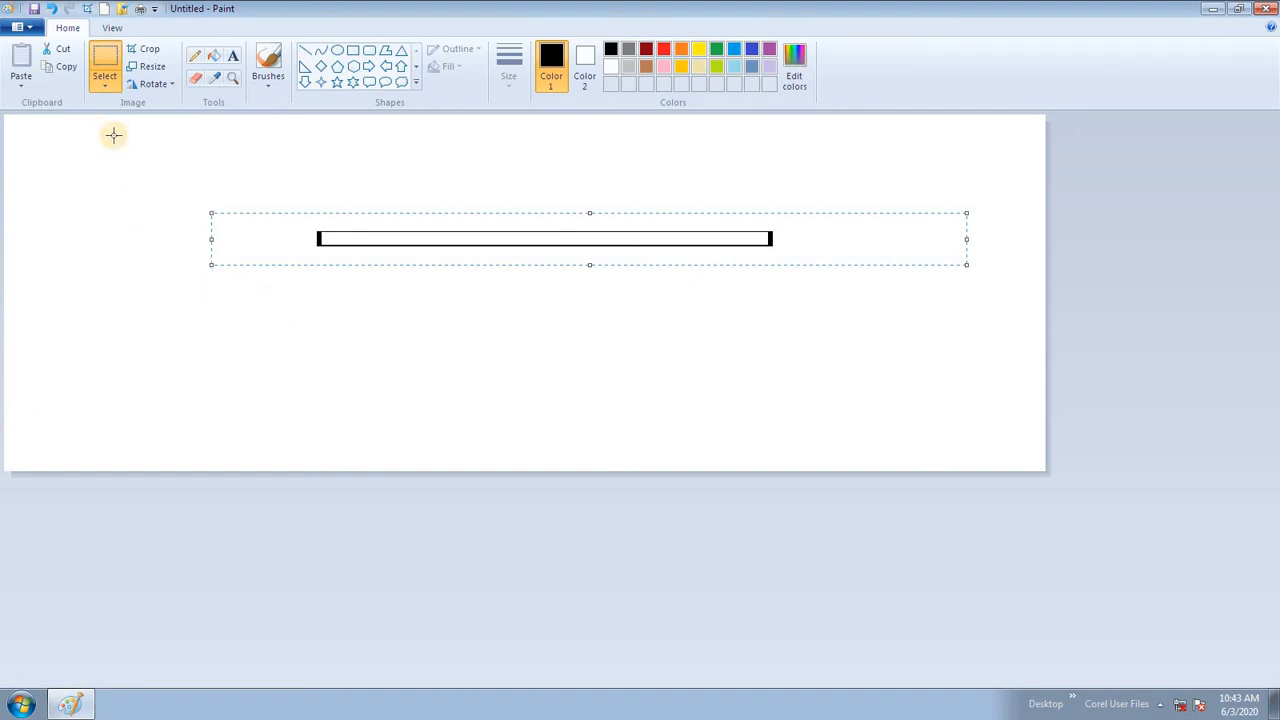
{"action": "left_click", "coordinate": [148, 66]}
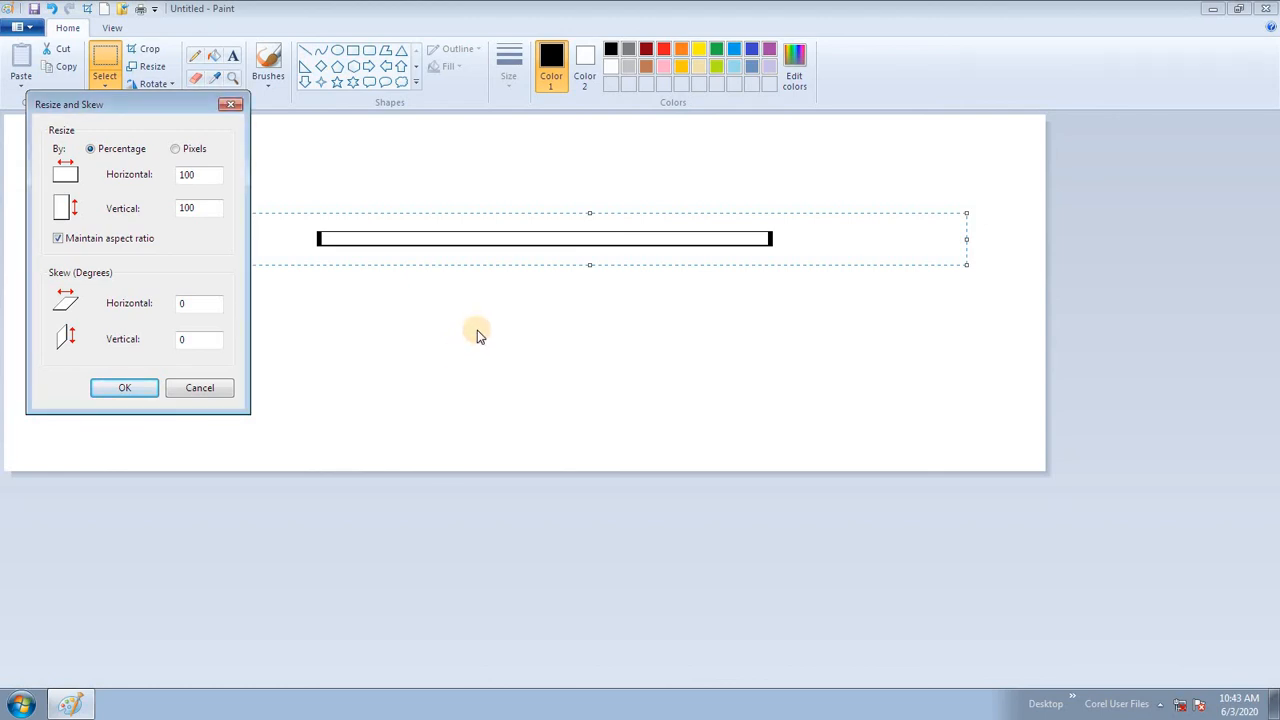
{"action": "left_click", "coordinate": [186, 389]}
{"action": "left_click", "coordinate": [341, 208]}
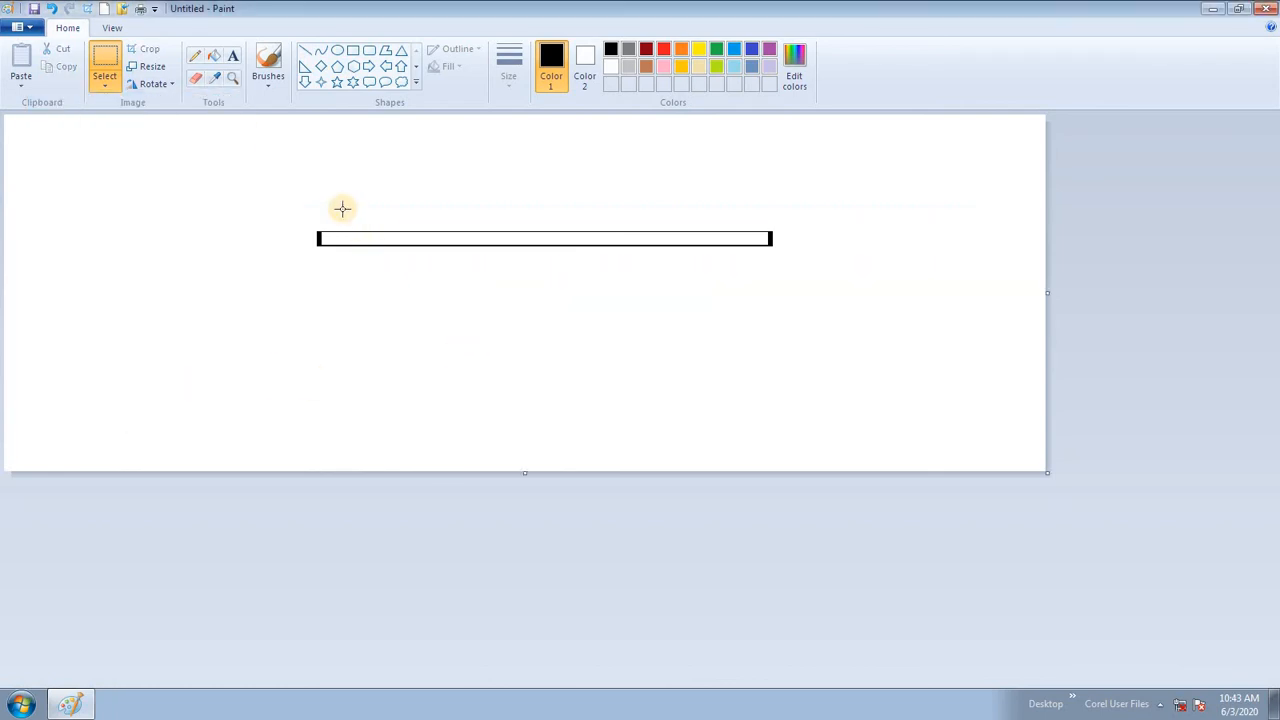
Step: Draw a tall, thin black-outlined rectangle beside the long bar, select it with some margin and skew it 30 degrees horizontally
{"action": "left_click", "coordinate": [353, 50]}
{"action": "left_click_drag", "start_coordinate": [136, 180], "coordinate": [150, 342]}
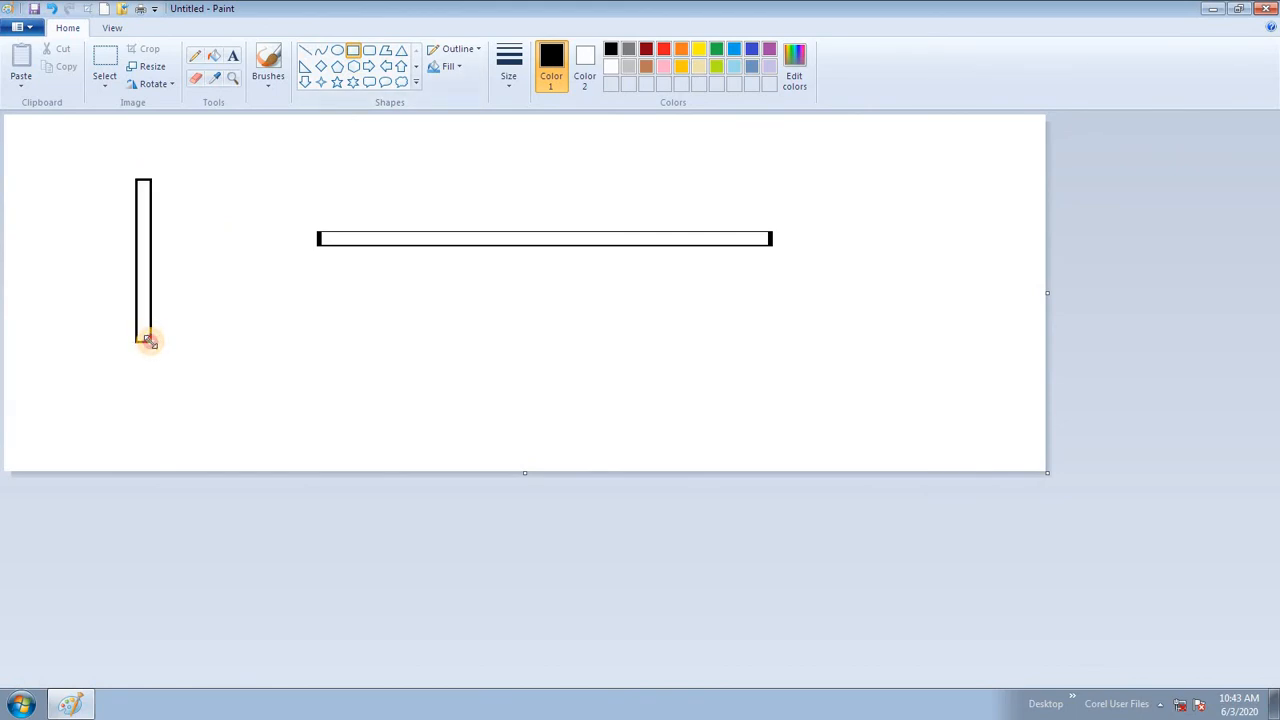
{"action": "left_click", "coordinate": [104, 62]}
{"action": "left_click_drag", "start_coordinate": [119, 157], "coordinate": [166, 386]}
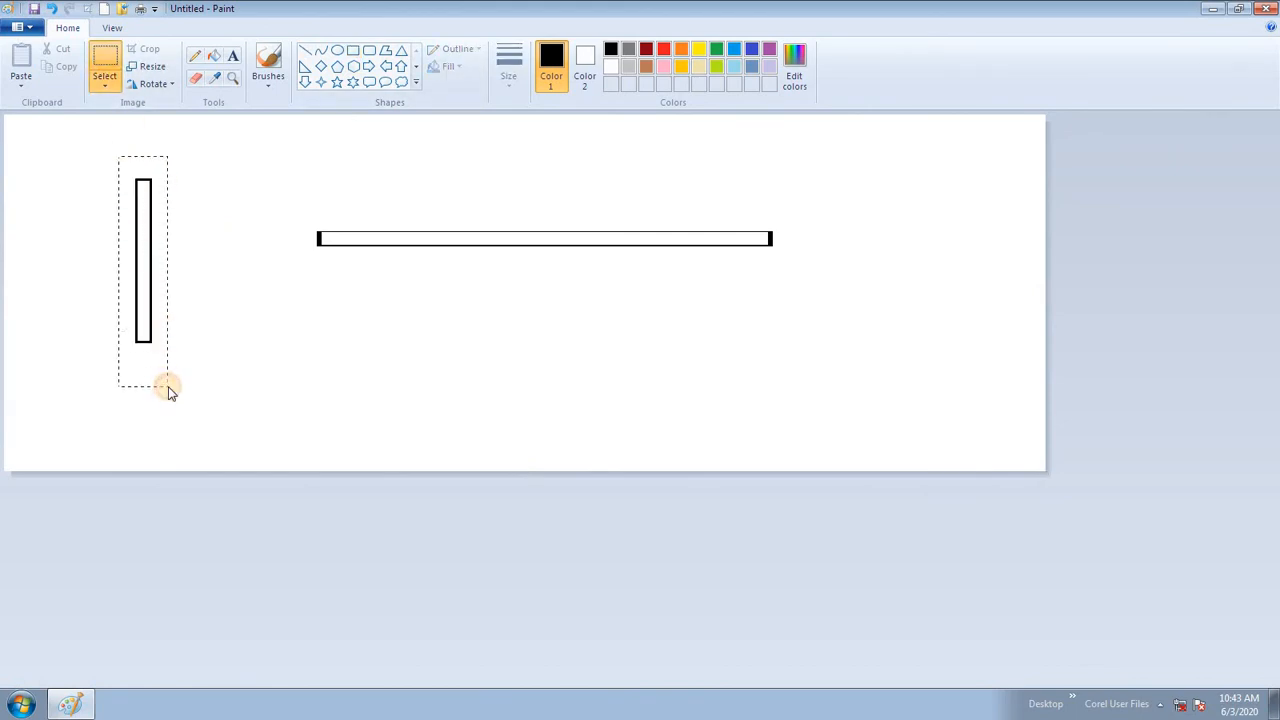
{"action": "left_click", "coordinate": [152, 66]}
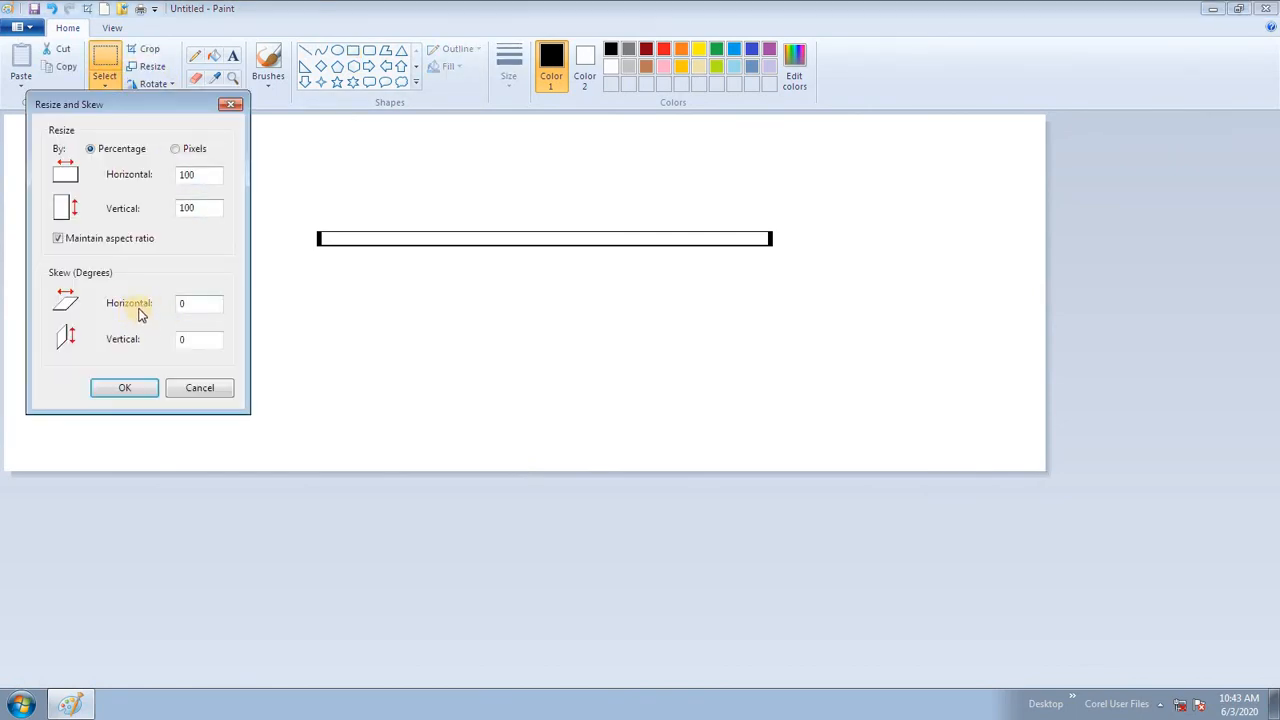
{"action": "double_click", "coordinate": [206, 302]}
{"action": "type", "text": "30"}
{"action": "key", "text": "Return"}
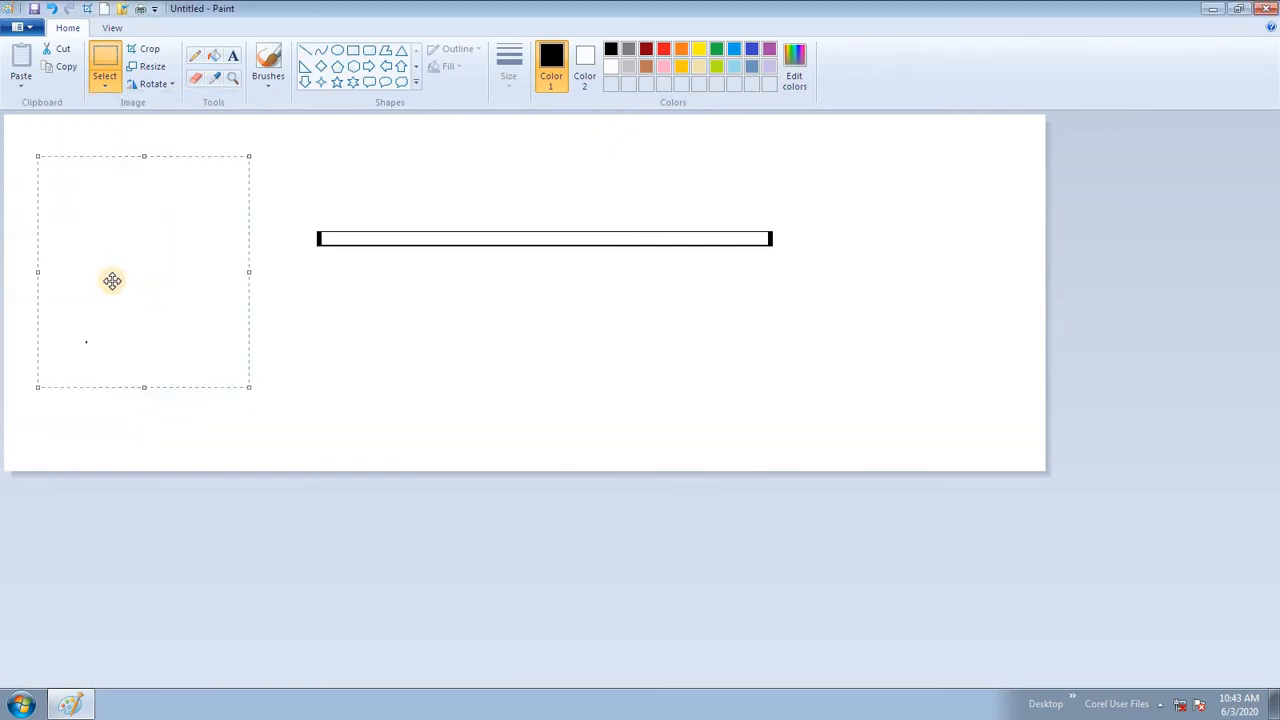
Step: Move the skewed rectangle beneath the left end of the long bar as a slanted leg
{"action": "left_click_drag", "start_coordinate": [134, 232], "coordinate": [211, 256]}
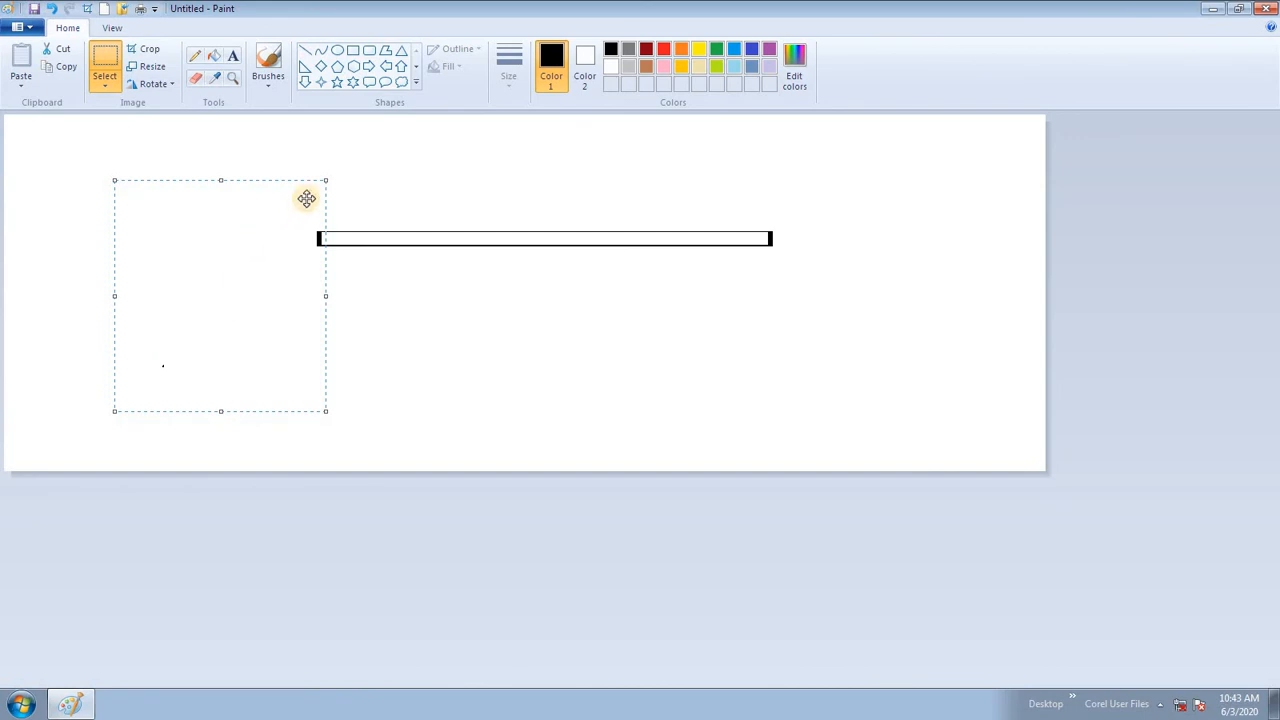
{"action": "left_click_drag", "start_coordinate": [331, 177], "coordinate": [329, 176]}
{"action": "left_click_drag", "start_coordinate": [257, 289], "coordinate": [294, 371]}
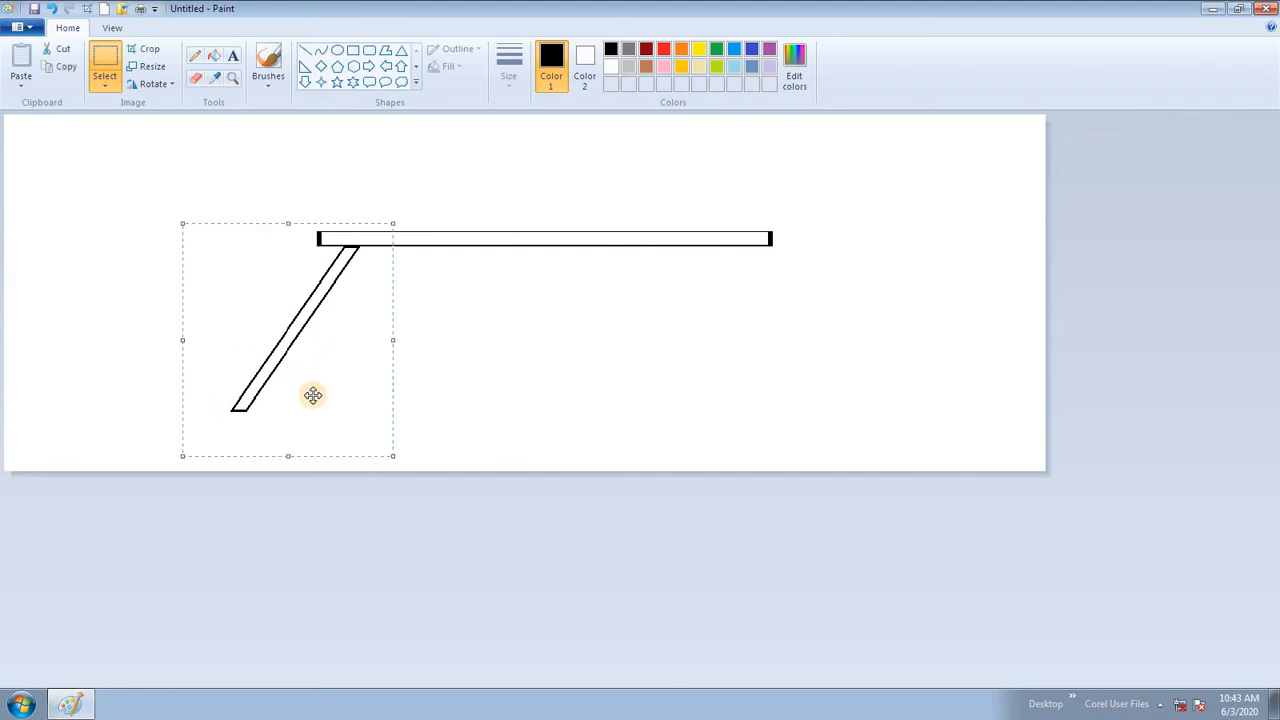
Step: Duplicate the slanted leg, flip the copy horizontally and place it beneath the right end of the long bar
{"action": "left_click_drag", "start_coordinate": [317, 357], "coordinate": [679, 346]}
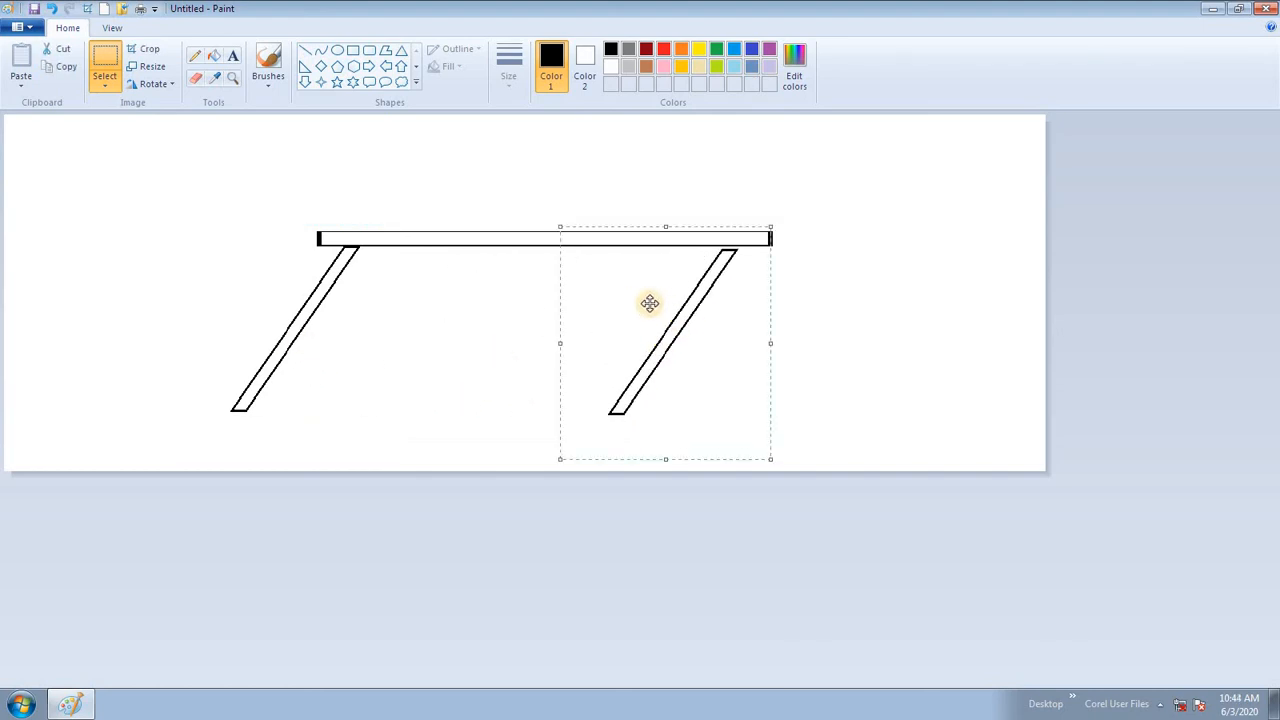
{"action": "left_click", "coordinate": [150, 85]}
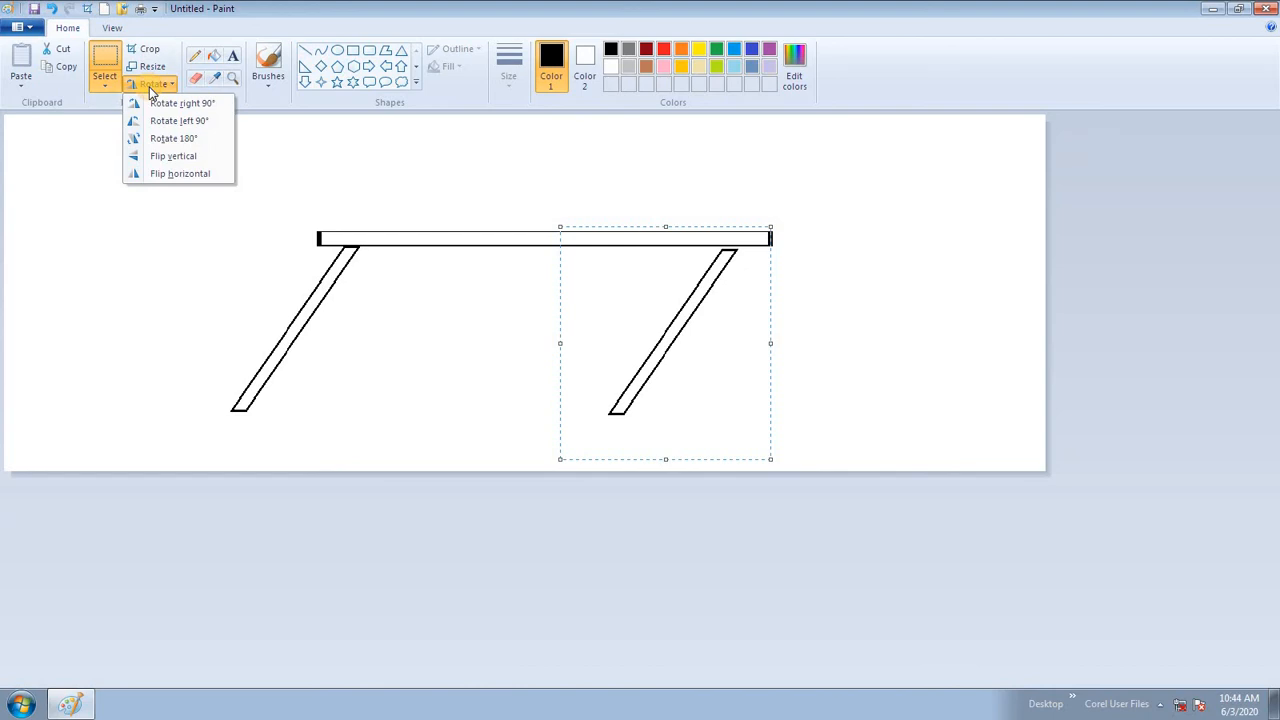
{"action": "left_click", "coordinate": [178, 172]}
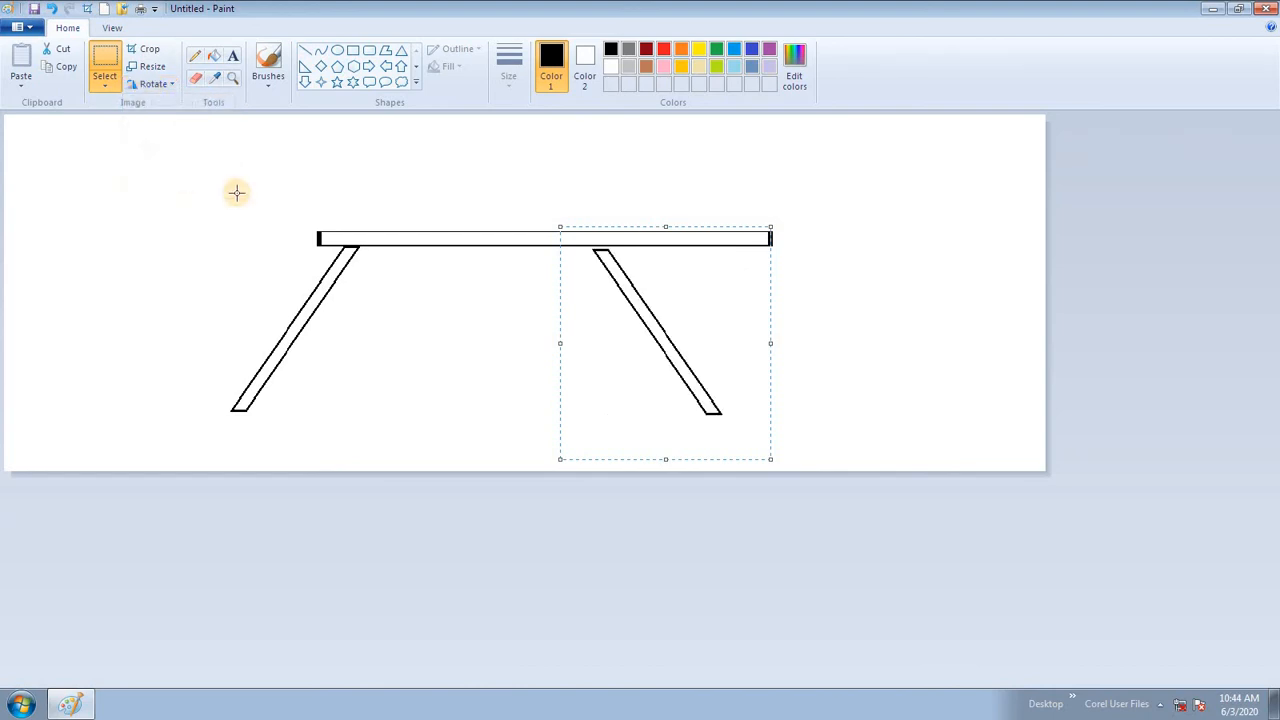
{"action": "left_click_drag", "start_coordinate": [626, 320], "coordinate": [765, 318]}
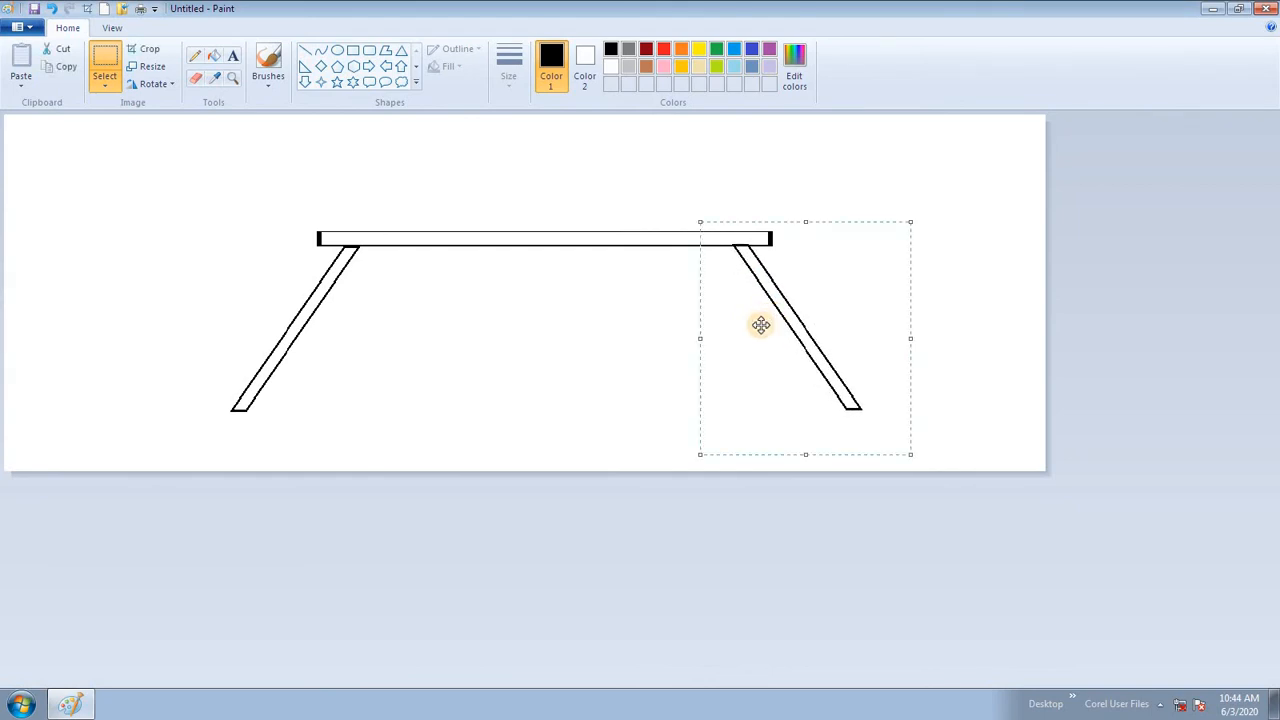
{"action": "left_click", "coordinate": [960, 198]}
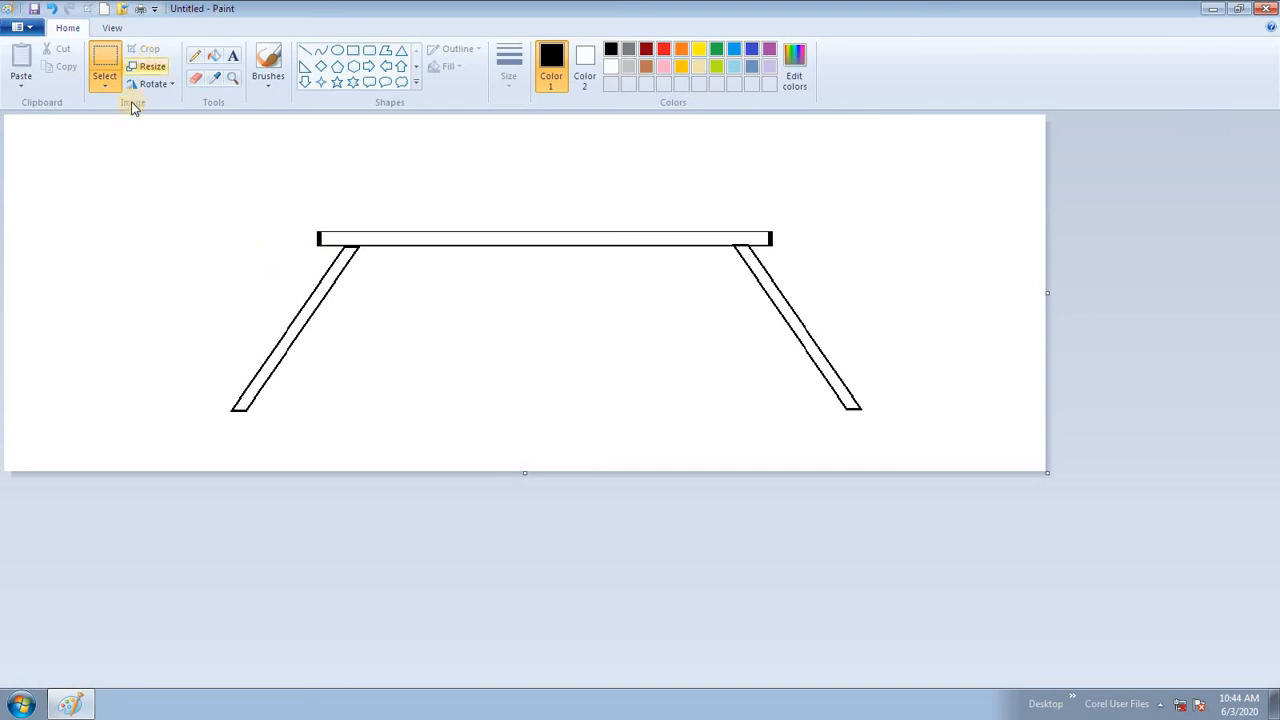
Step: Rotate the whole picture left by 90° twice
{"action": "left_click", "coordinate": [169, 88]}
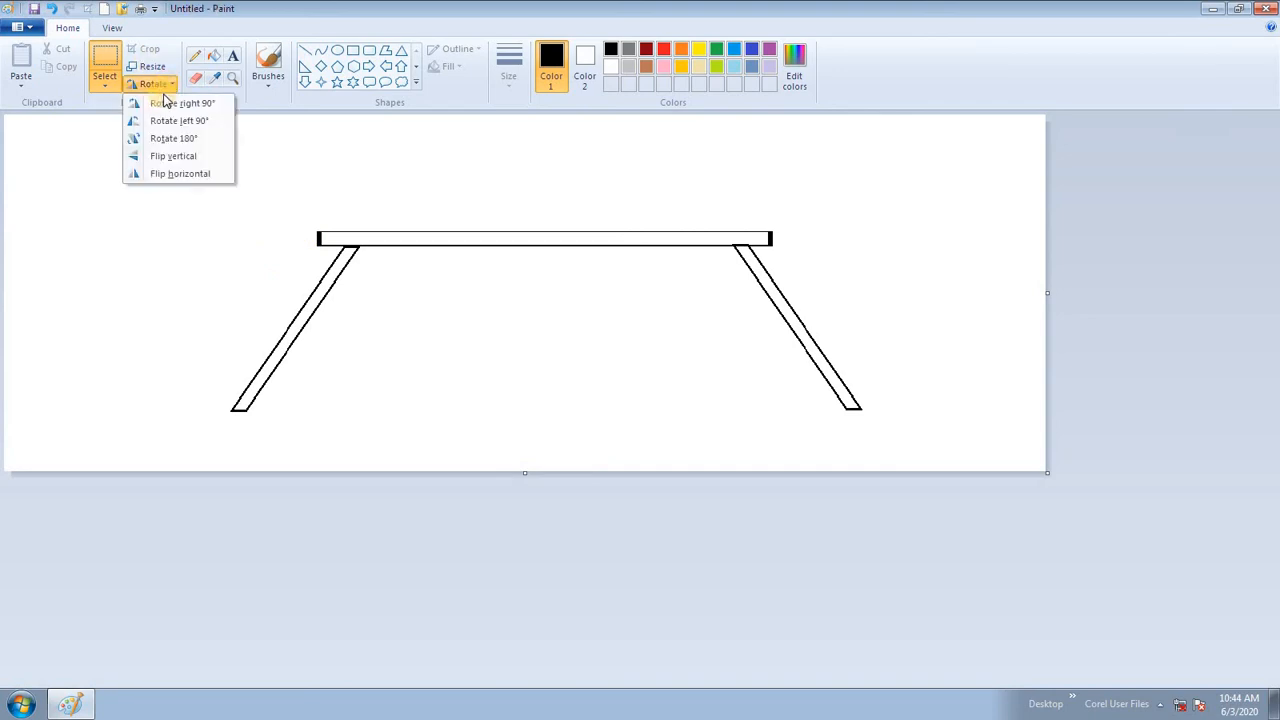
{"action": "left_click", "coordinate": [177, 121]}
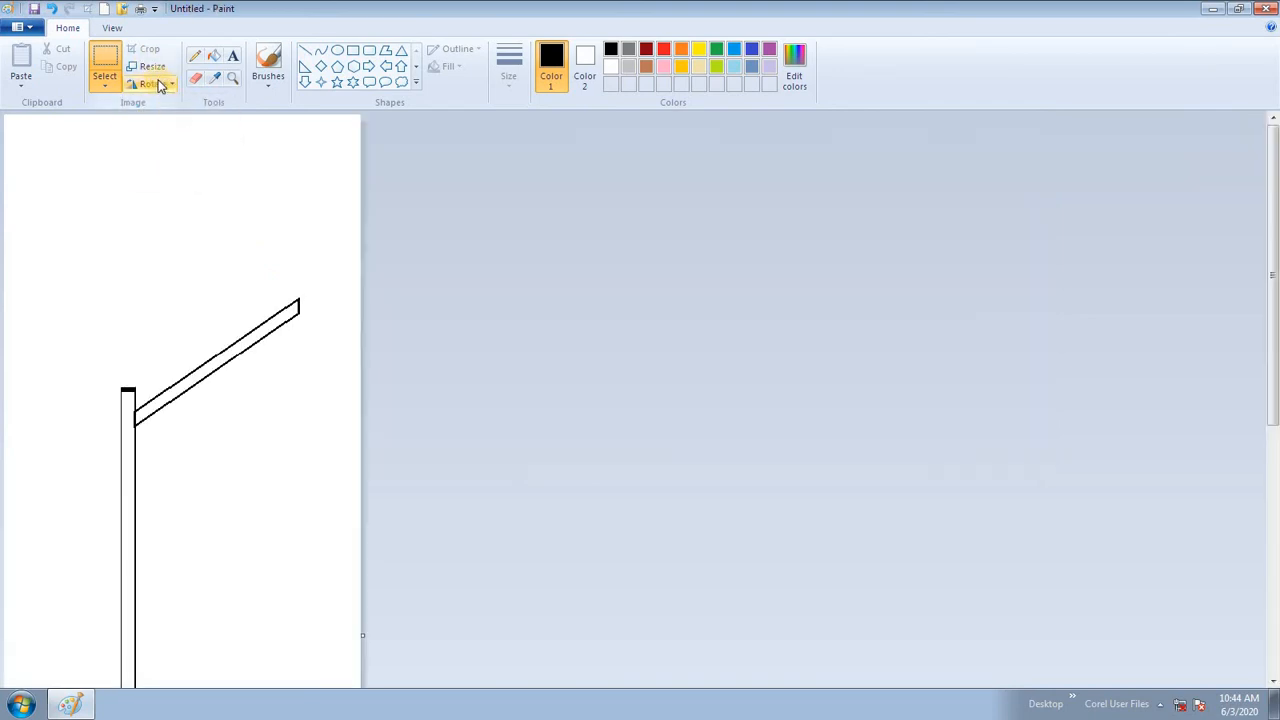
{"action": "left_click", "coordinate": [158, 86]}
{"action": "left_click", "coordinate": [172, 121]}
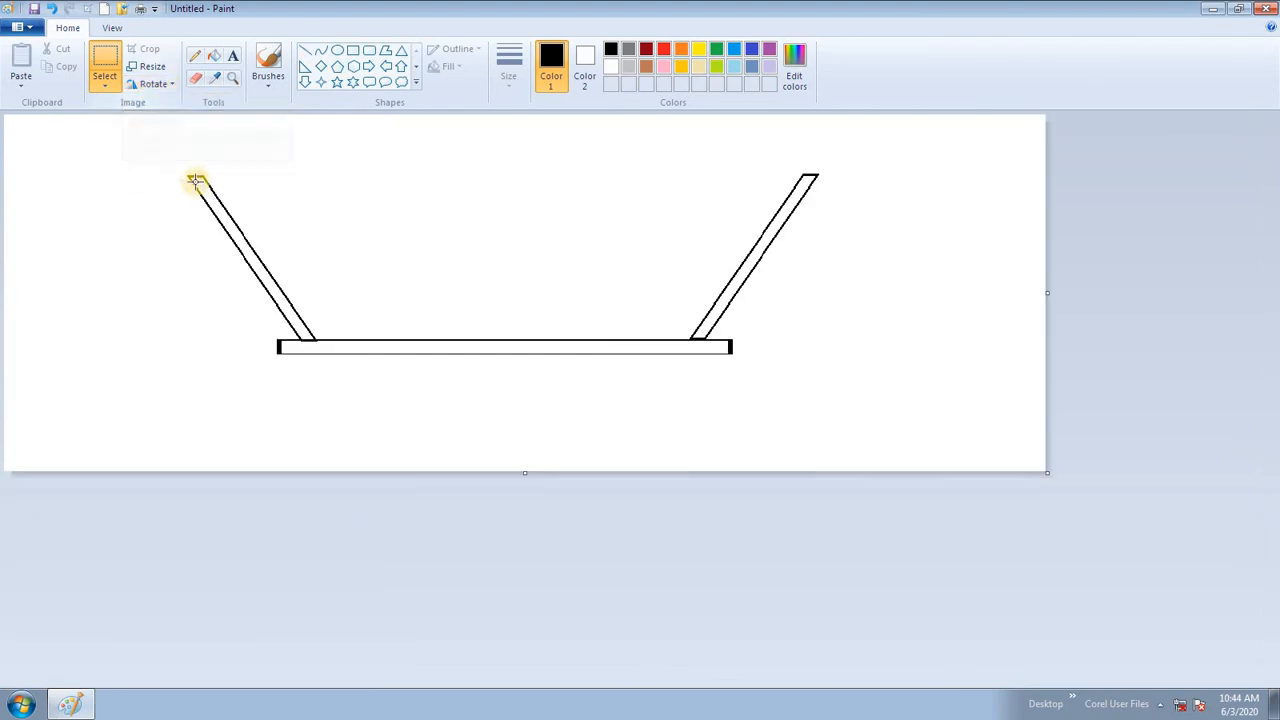
Step: Delete a thin strip across the upper ends of both legs, and clear the entire canvas
{"action": "mouse_move", "coordinate": [148, 138]}
{"action": "left_mouse_down"}
{"action": "mouse_move", "coordinate": [875, 213]}
{"action": "mouse_move", "coordinate": [942, 184]}
{"action": "left_mouse_up"}
{"action": "key", "text": "Delete"}
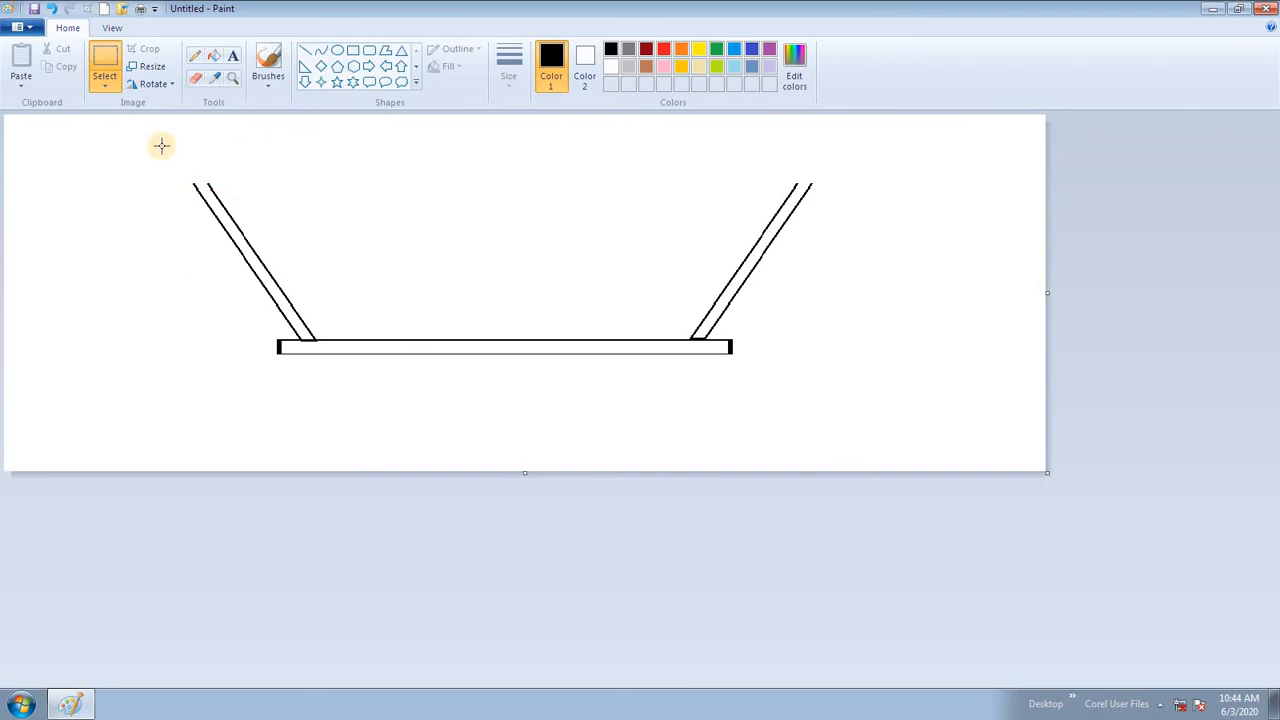
{"action": "key", "text": "ctrl+a"}
{"action": "key", "text": "Delete"}
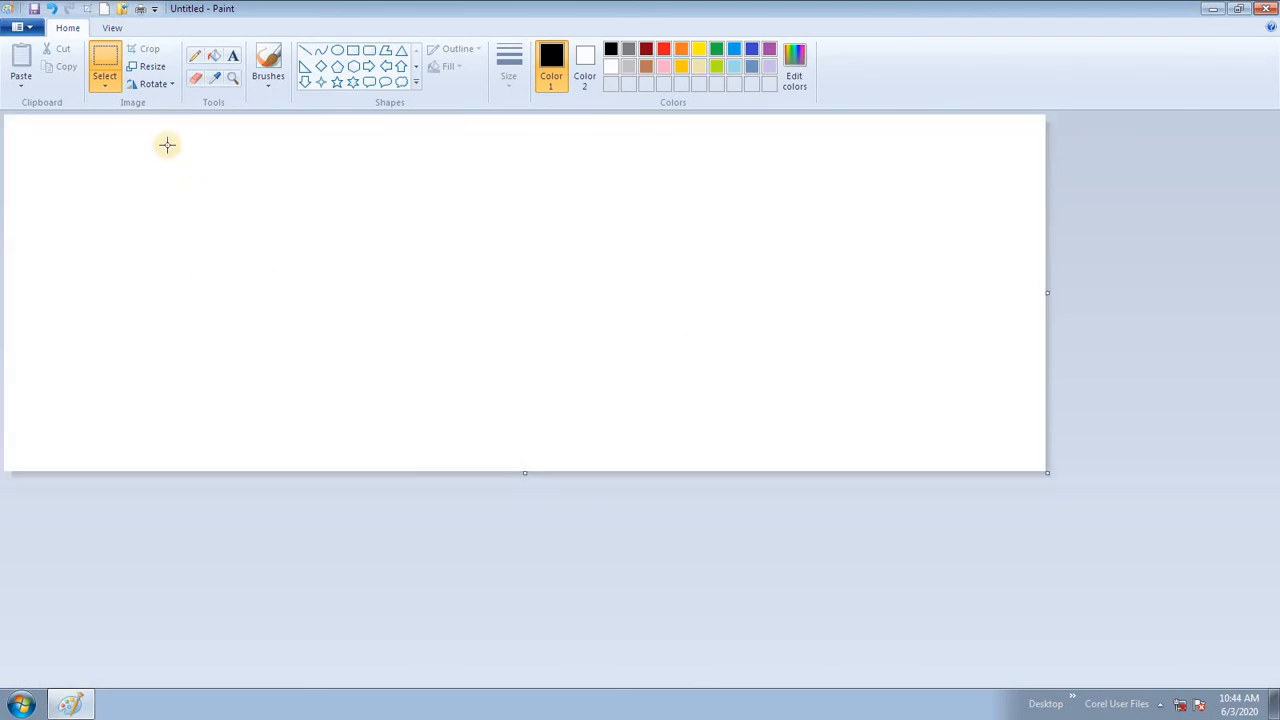
{"action": "left_click", "coordinate": [305, 50]}
{"action": "left_click_drag", "start_coordinate": [306, 208], "coordinate": [303, 342]}
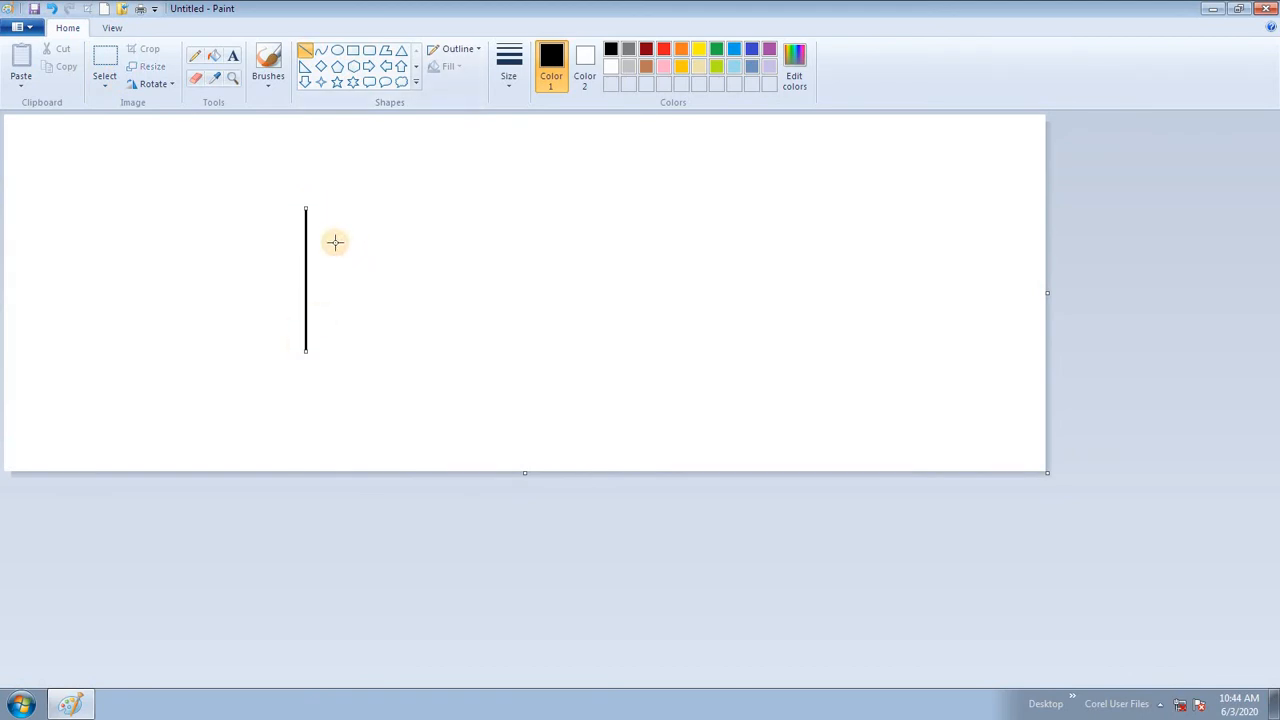
{"action": "left_click_drag", "start_coordinate": [325, 229], "coordinate": [325, 392]}
{"action": "left_click_drag", "start_coordinate": [347, 178], "coordinate": [347, 316]}
{"action": "left_click_drag", "start_coordinate": [376, 218], "coordinate": [376, 392]}
{"action": "left_click_drag", "start_coordinate": [400, 185], "coordinate": [406, 392]}
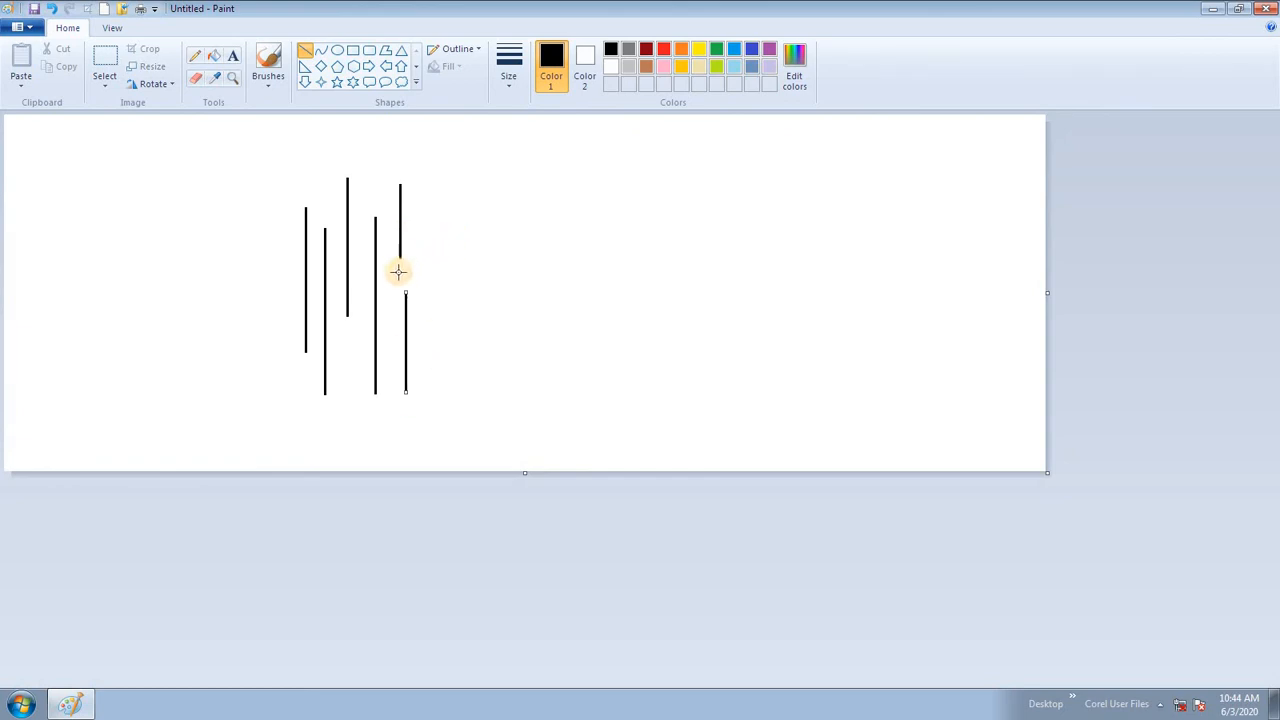
{"action": "key", "text": "ctrl+a"}
{"action": "key", "text": "Delete"}
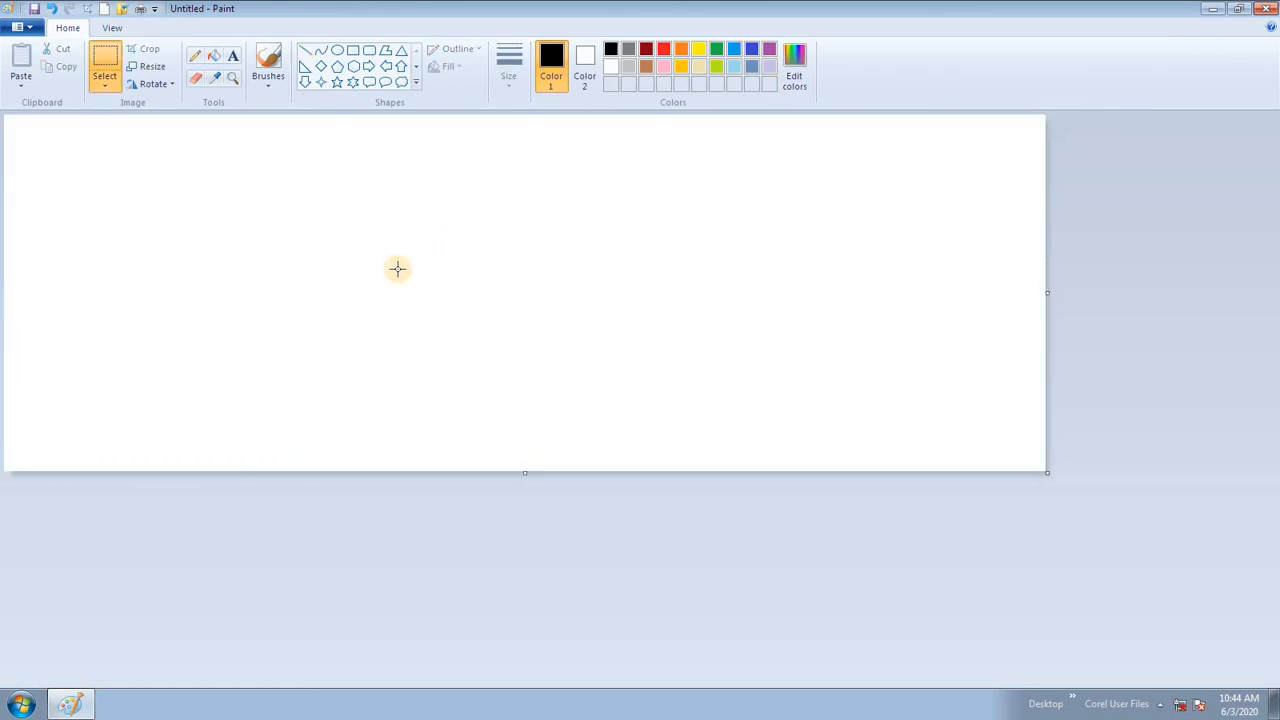
Step: Draw four closely spaced vertical black lines of uneven length in the left half of the canvas
{"action": "left_click", "coordinate": [310, 54]}
{"action": "left_click_drag", "start_coordinate": [349, 179], "coordinate": [349, 348]}
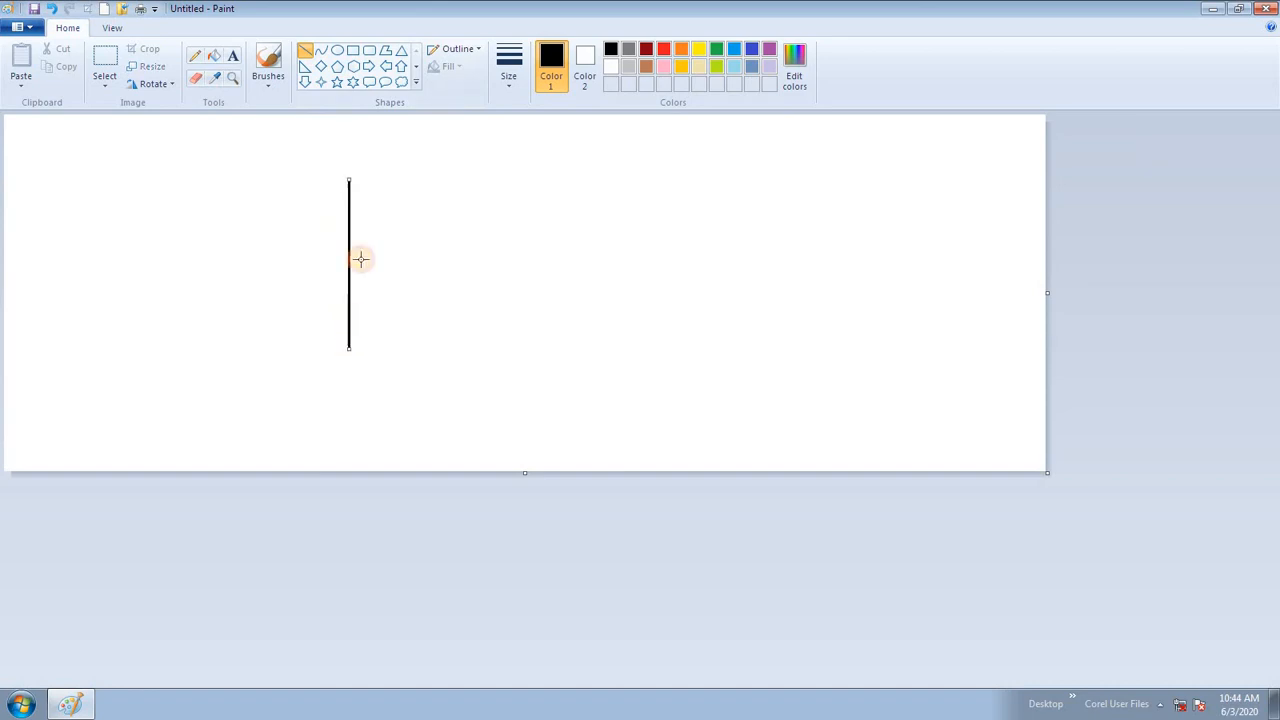
{"action": "left_click_drag", "start_coordinate": [364, 170], "coordinate": [370, 356]}
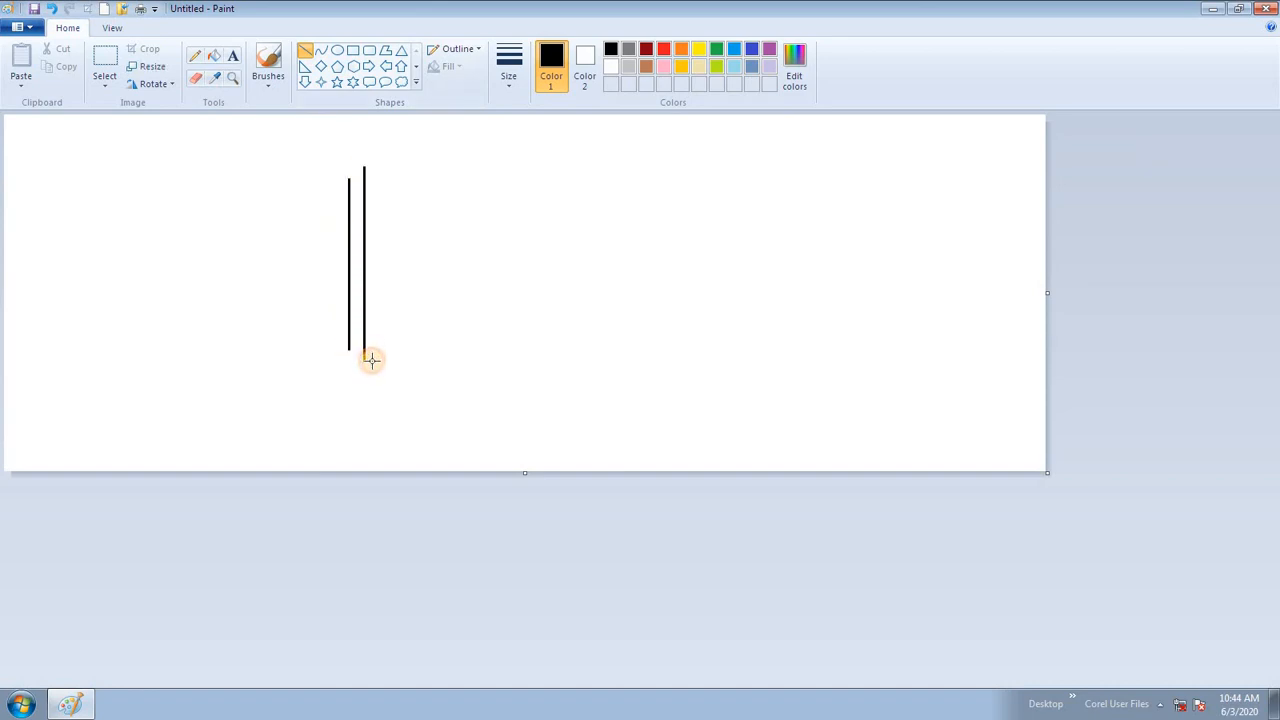
{"action": "left_click_drag", "start_coordinate": [381, 182], "coordinate": [380, 335]}
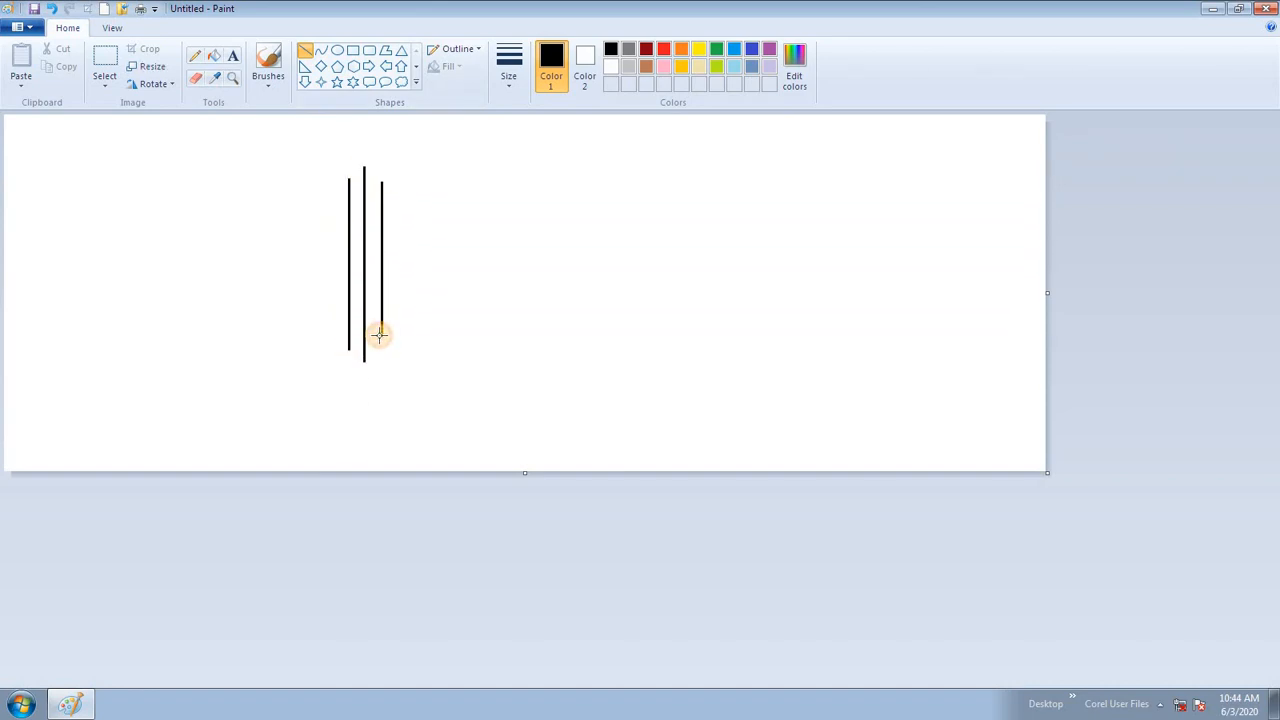
{"action": "left_click_drag", "start_coordinate": [399, 157], "coordinate": [399, 360]}
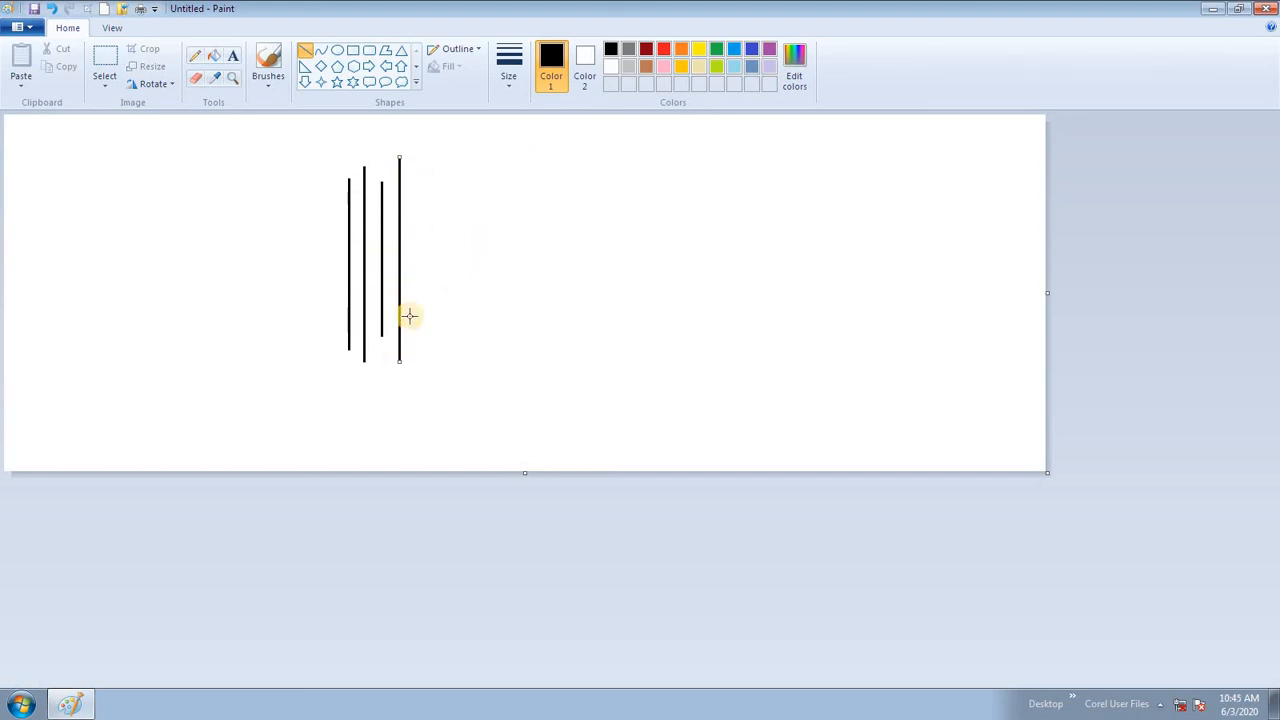
Step: Trim the upper and lower ends of the four lines level by deleting rectangular selections across them
{"action": "left_click", "coordinate": [104, 58]}
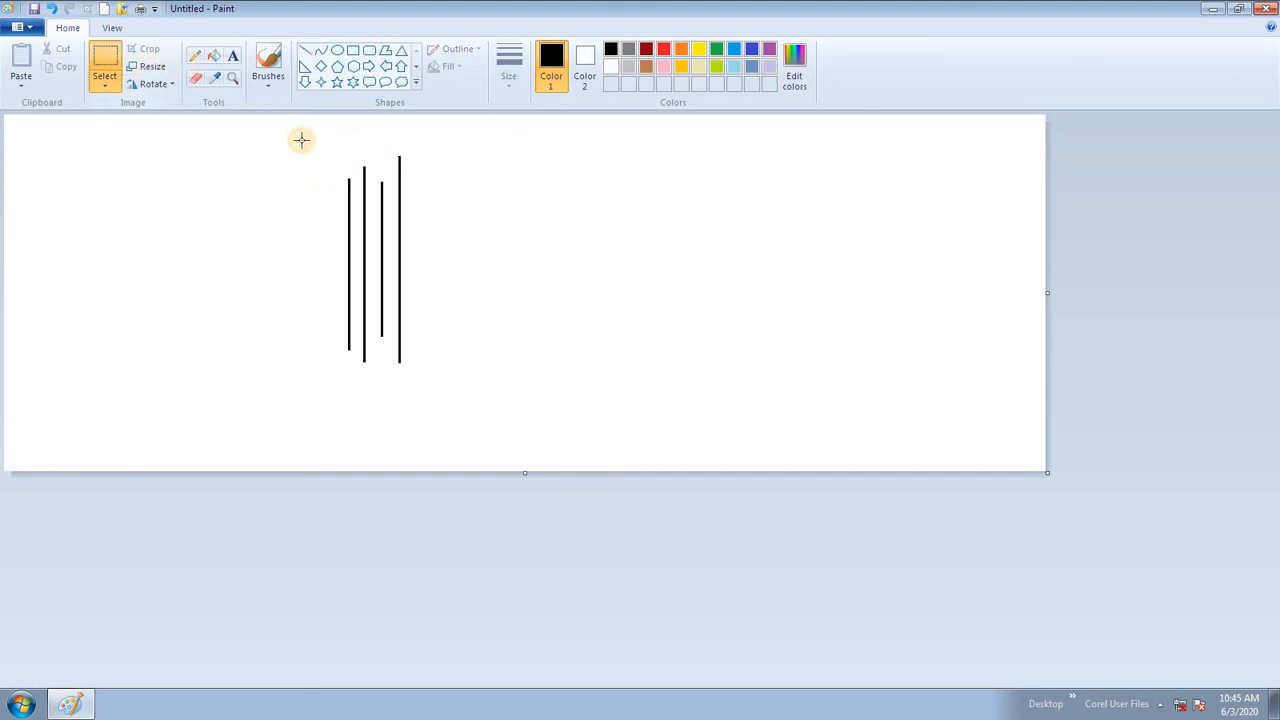
{"action": "left_click_drag", "start_coordinate": [304, 140], "coordinate": [490, 180]}
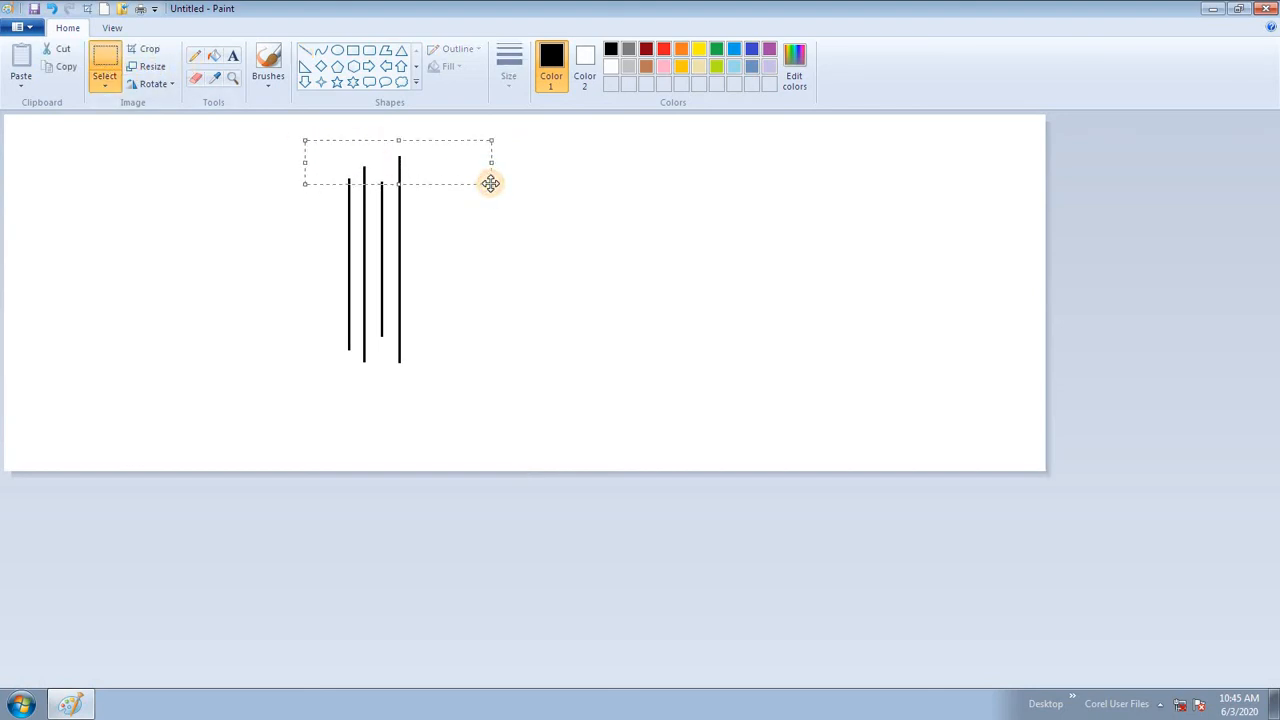
{"action": "key", "text": "Delete"}
{"action": "left_click_drag", "start_coordinate": [319, 333], "coordinate": [462, 400]}
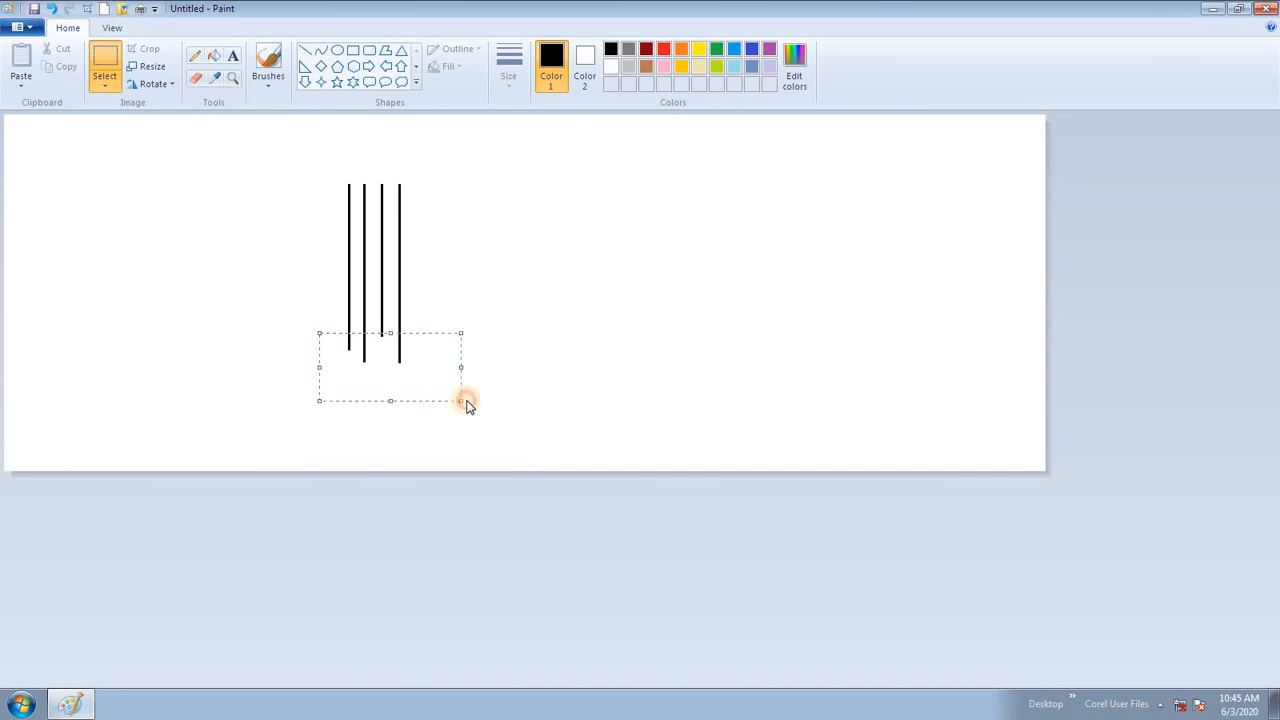
{"action": "key", "text": "Delete"}
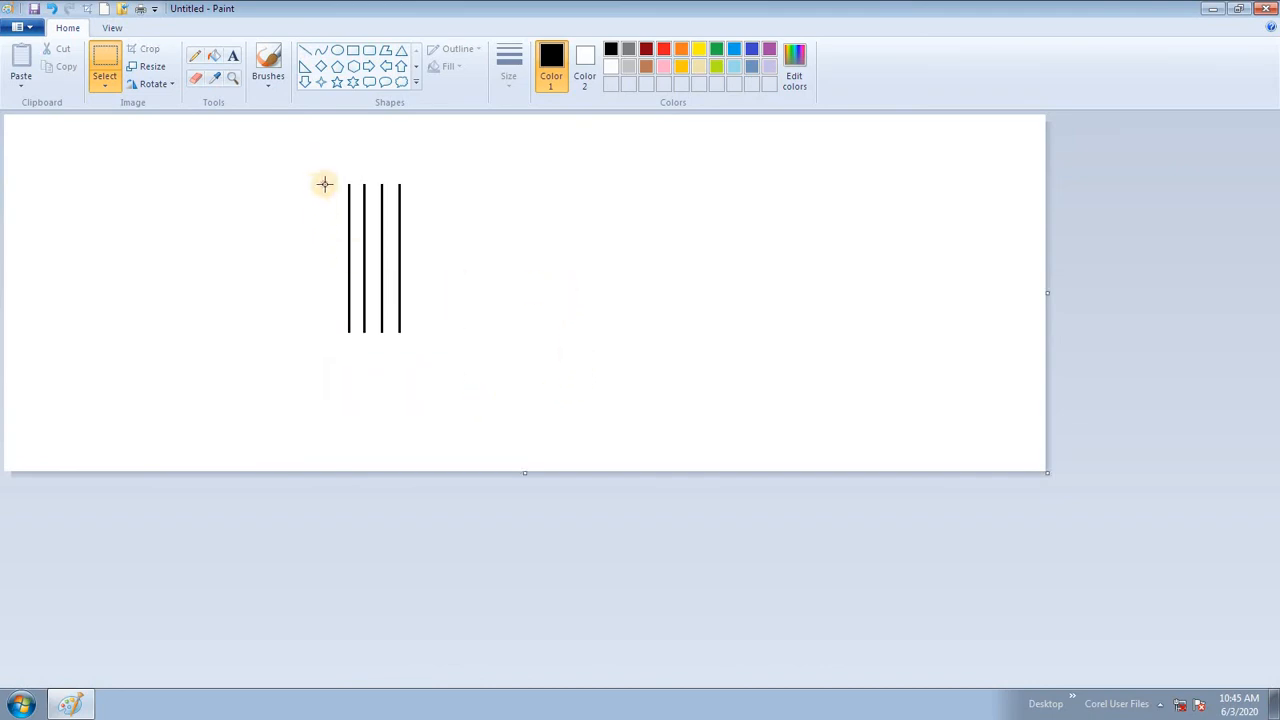
Step: Duplicate the four vertical lines to the right of the originals and rotate the copy right 90°
{"action": "left_click_drag", "start_coordinate": [314, 165], "coordinate": [470, 364]}
{"action": "left_click_drag", "start_coordinate": [423, 257], "coordinate": [672, 283]}
{"action": "left_click", "coordinate": [155, 88]}
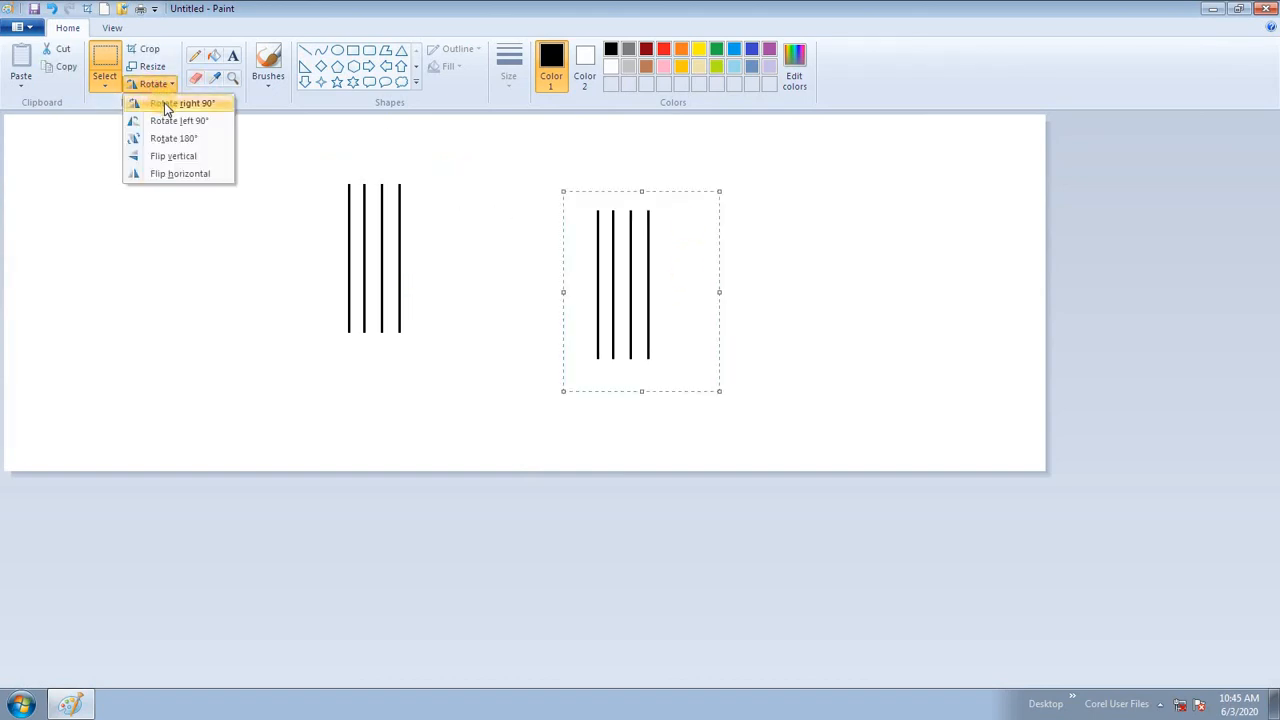
{"action": "left_click", "coordinate": [164, 102]}
Step: Place the horizontal lines across the upper part of the vertical lines, and add a duplicate set directly below them
{"action": "left_click_drag", "start_coordinate": [640, 314], "coordinate": [414, 251]}
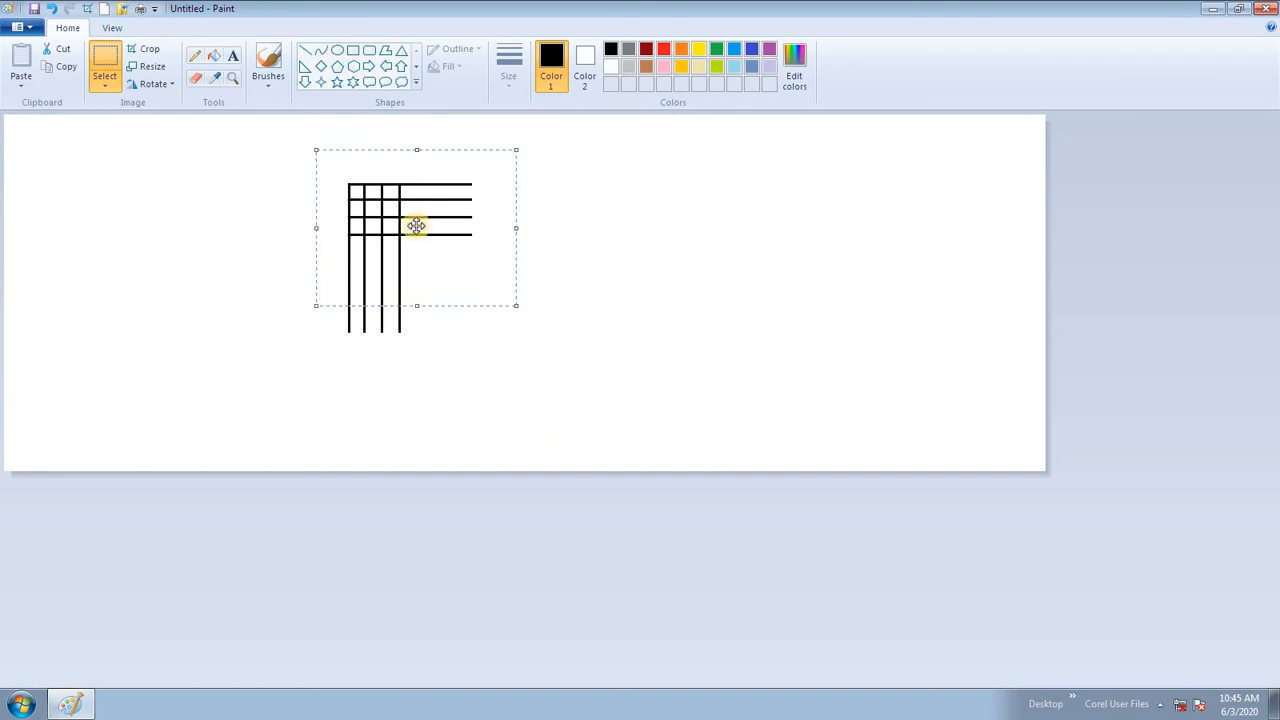
{"action": "left_click_drag", "start_coordinate": [418, 212], "coordinate": [420, 276], "text": "ctrl"}
{"action": "left_click", "coordinate": [643, 302]}
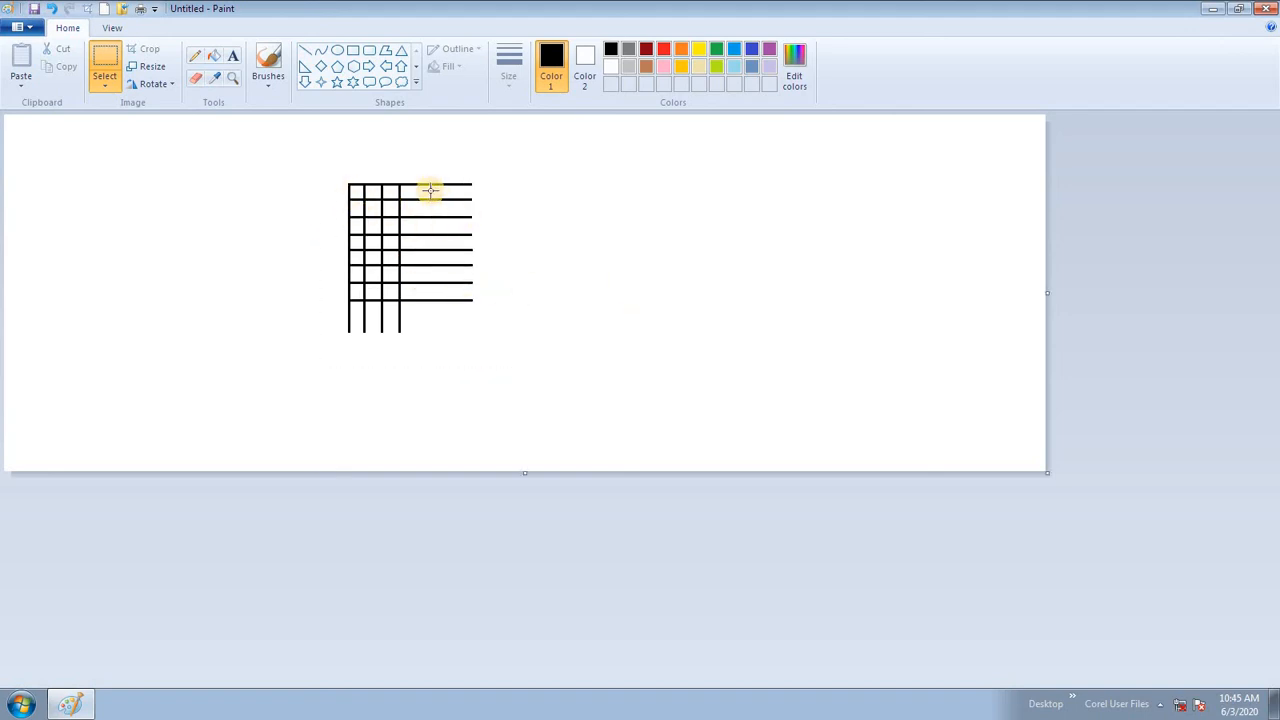
Step: Trim the grid by deleting the horizontal lines beyond its right edge and the vertical line ends below its last row
{"action": "left_click_drag", "start_coordinate": [402, 162], "coordinate": [544, 455]}
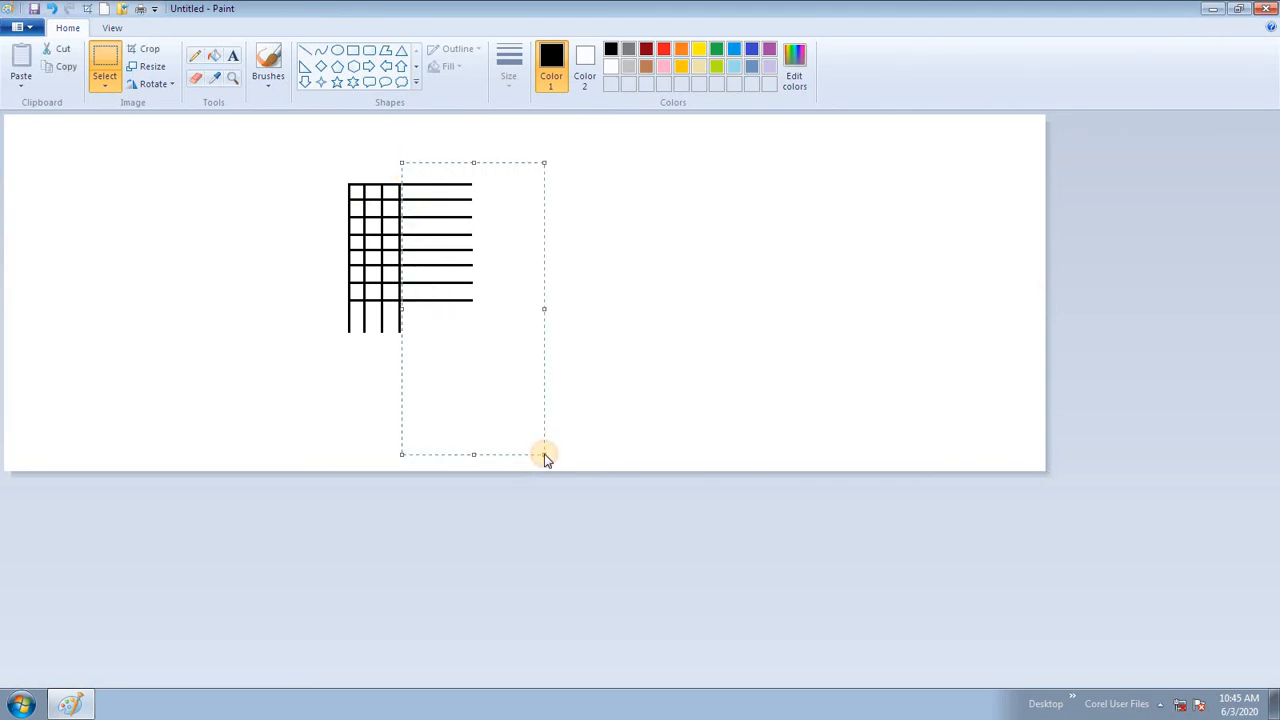
{"action": "key", "text": "Delete"}
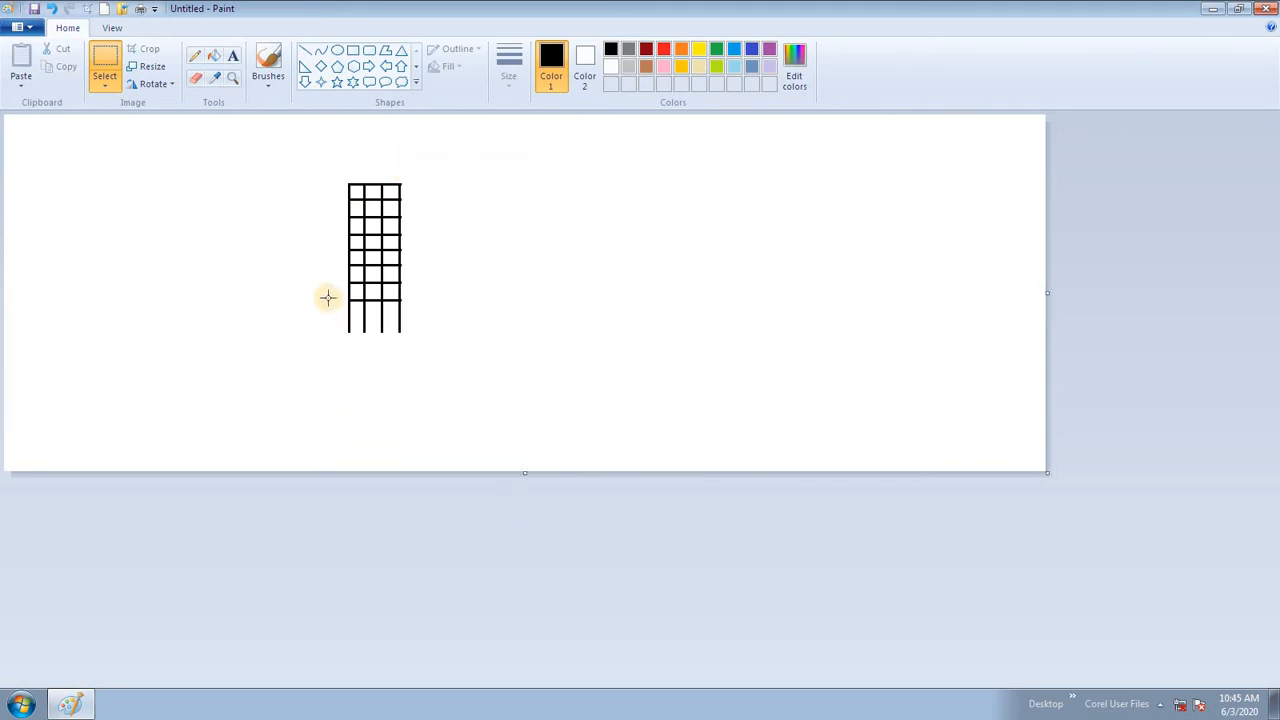
{"action": "left_click_drag", "start_coordinate": [323, 303], "coordinate": [531, 357]}
{"action": "key", "text": "Delete"}
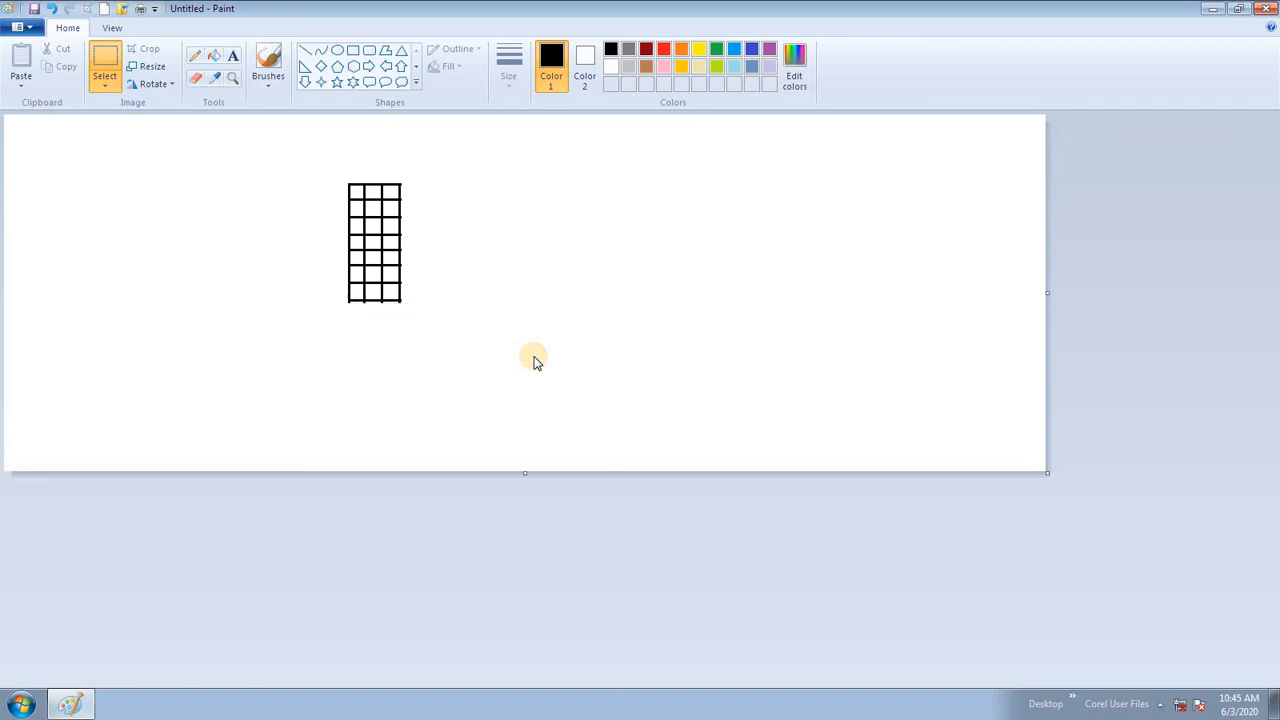
Step: Duplicate the trimmed grid twice, placing the copies side by side to its right
{"action": "left_click_drag", "start_coordinate": [346, 140], "coordinate": [434, 357]}
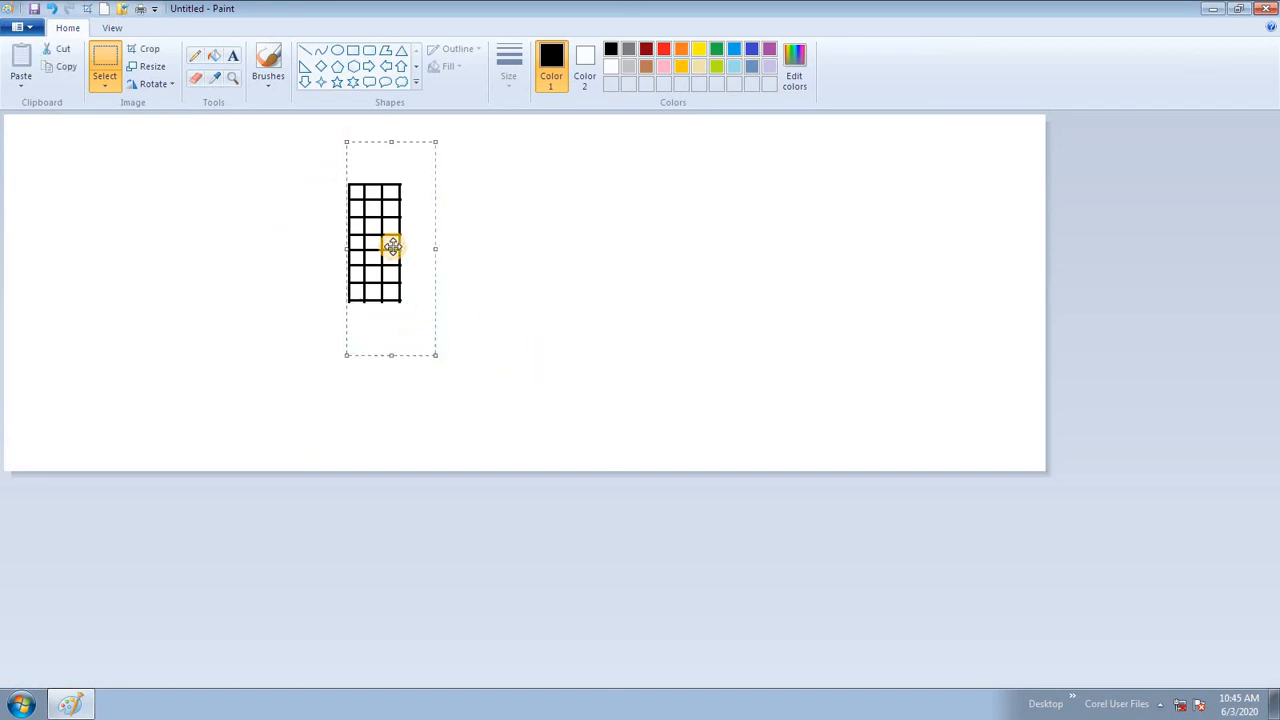
{"action": "left_click_drag", "start_coordinate": [391, 246], "coordinate": [500, 250]}
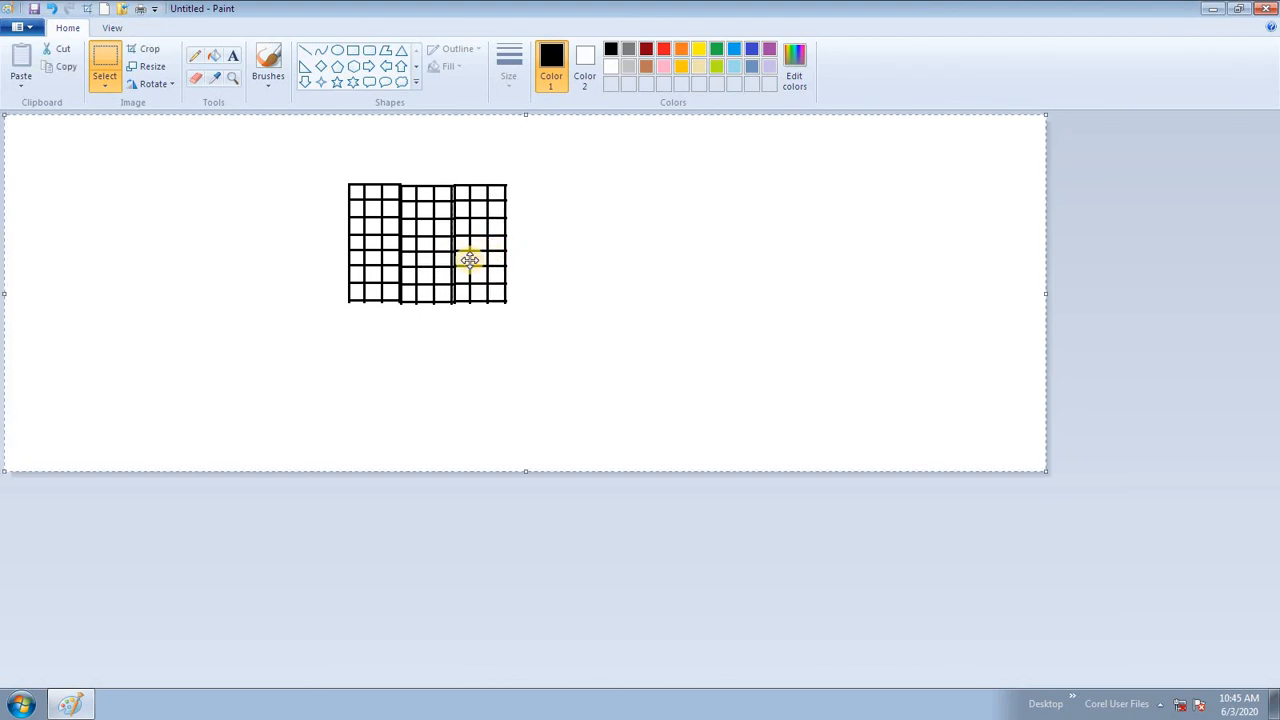
Step: Clear the whole canvas and draw an upright black rectangle in its left half
{"action": "key", "text": "Delete"}
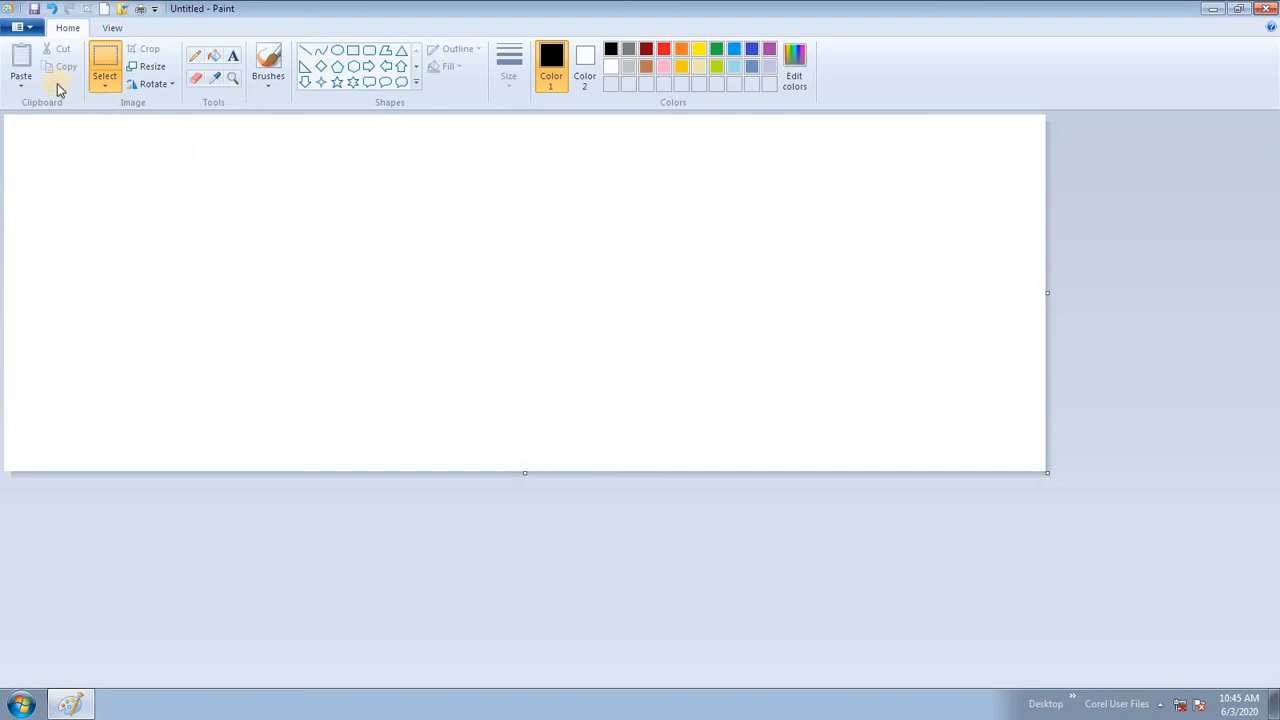
{"action": "left_click", "coordinate": [353, 50]}
{"action": "left_click_drag", "start_coordinate": [371, 187], "coordinate": [455, 300]}
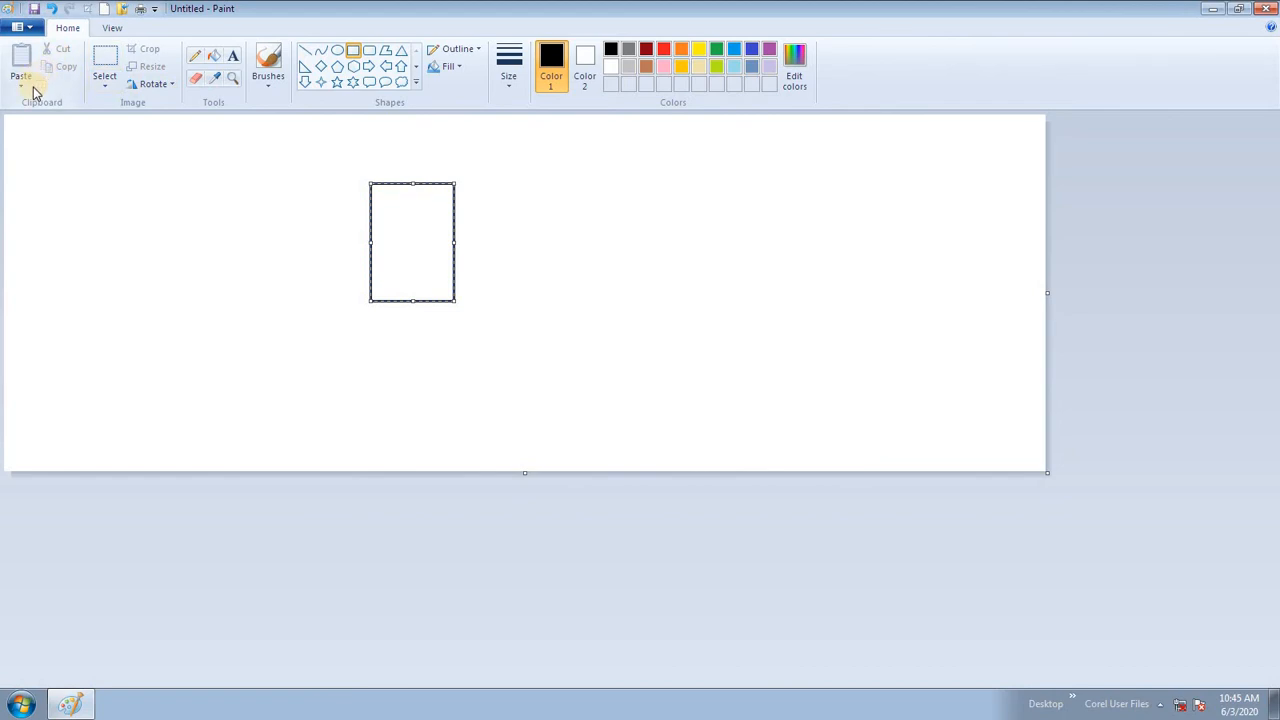
Step: Cut the upper half of the rectangle and paste it directly beneath the lower half
{"action": "left_click", "coordinate": [21, 86]}
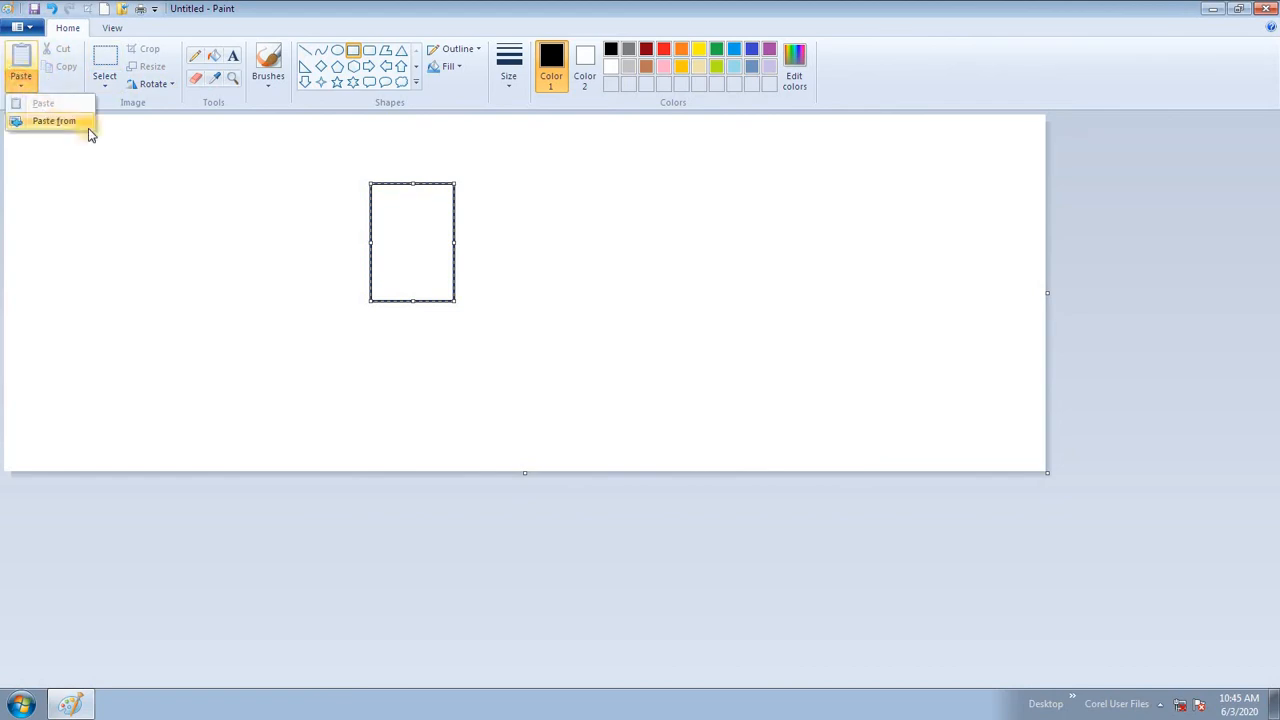
{"action": "left_click", "coordinate": [110, 70]}
{"action": "left_click_drag", "start_coordinate": [316, 126], "coordinate": [513, 239]}
{"action": "left_click", "coordinate": [57, 49]}
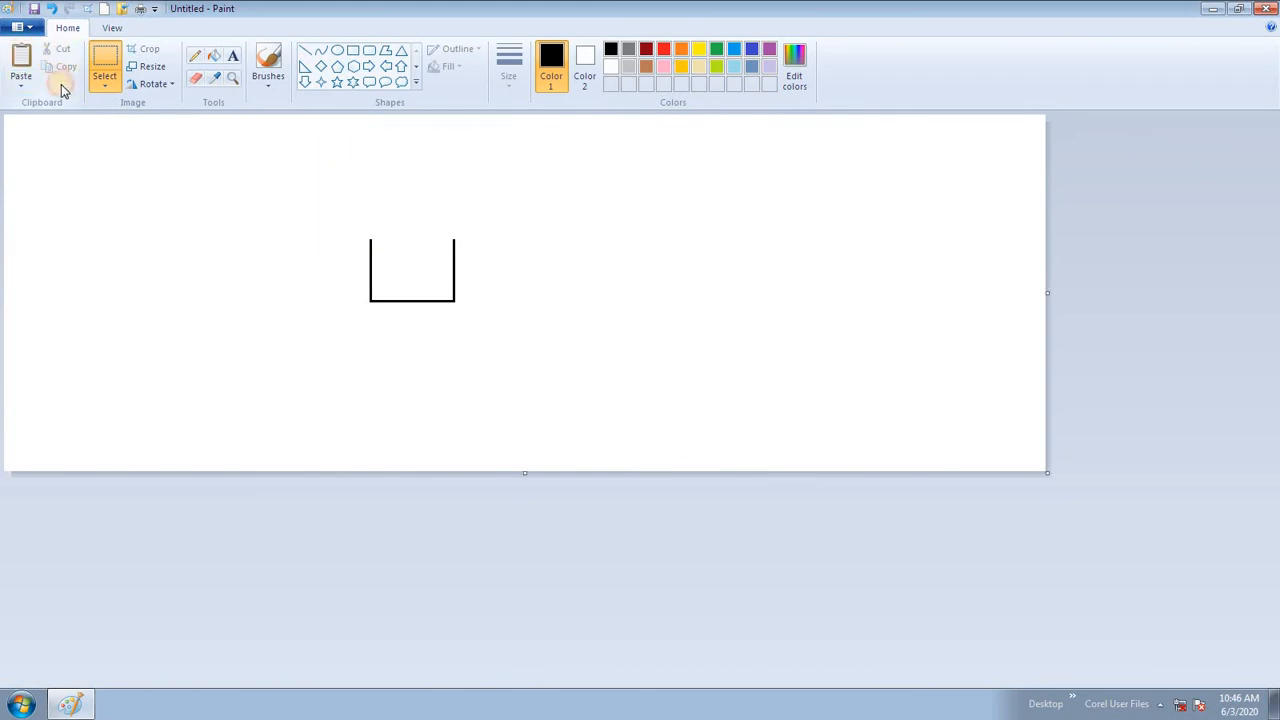
{"action": "left_click", "coordinate": [21, 60]}
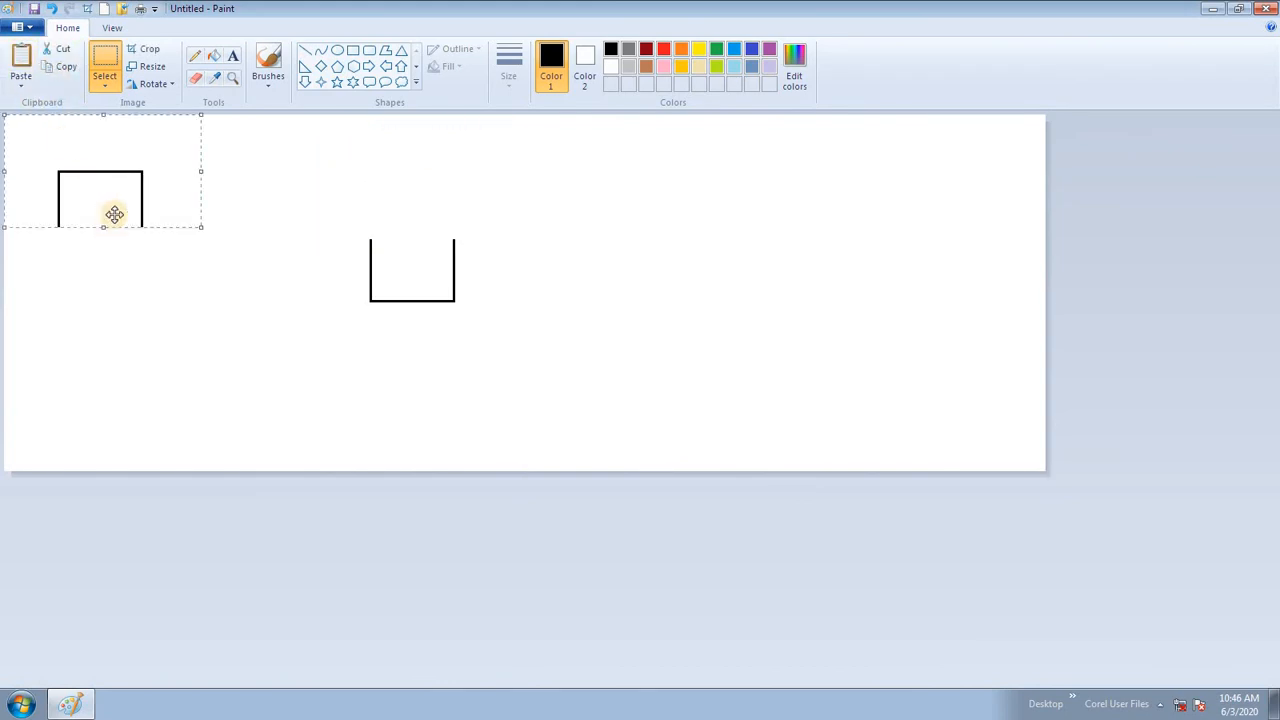
{"action": "left_click_drag", "start_coordinate": [114, 214], "coordinate": [414, 323]}
{"action": "left_click", "coordinate": [526, 277]}
Step: Shorten the figure's upper and lower legs by deleting rectangular selections across their ends
{"action": "left_click_drag", "start_coordinate": [329, 212], "coordinate": [580, 266]}
{"action": "left_click_drag", "start_coordinate": [451, 267], "coordinate": [451, 297]}
{"action": "left_click_drag", "start_coordinate": [297, 340], "coordinate": [600, 412]}
{"action": "key", "text": "Delete"}
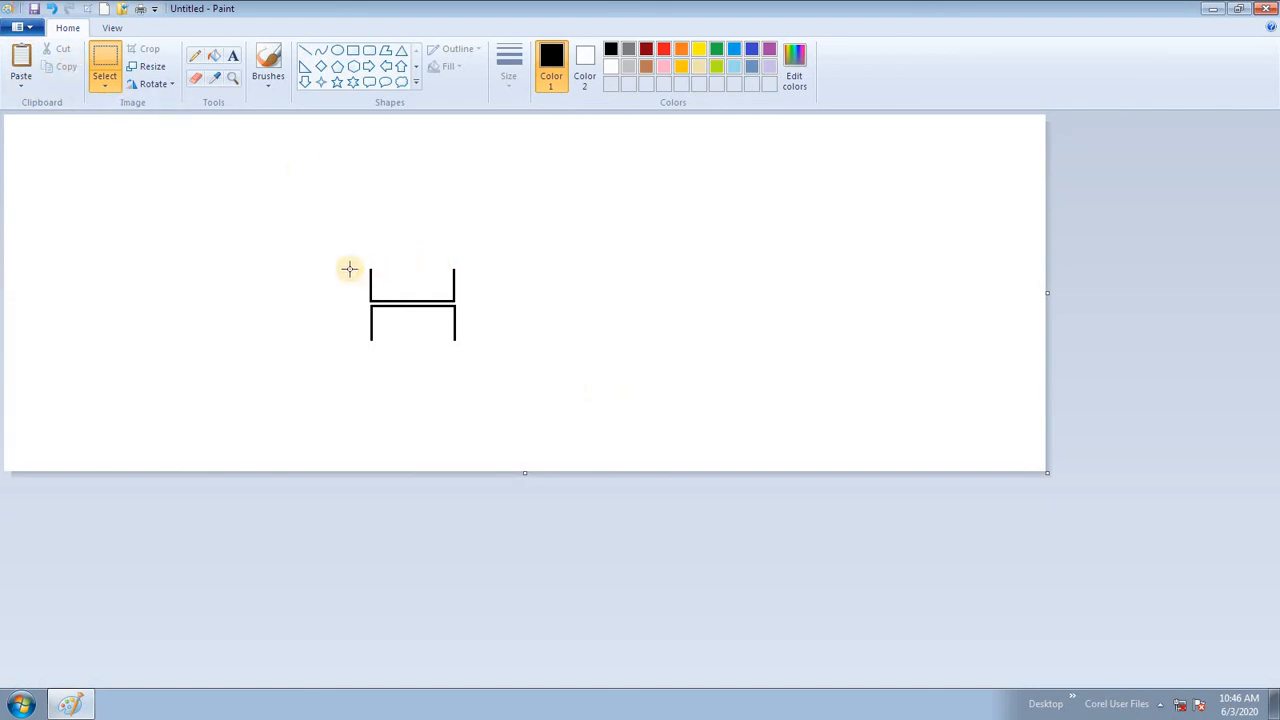
Step: Copy the H-shaped figure and place the duplicate immediately to its right
{"action": "left_click_drag", "start_coordinate": [354, 260], "coordinate": [497, 360]}
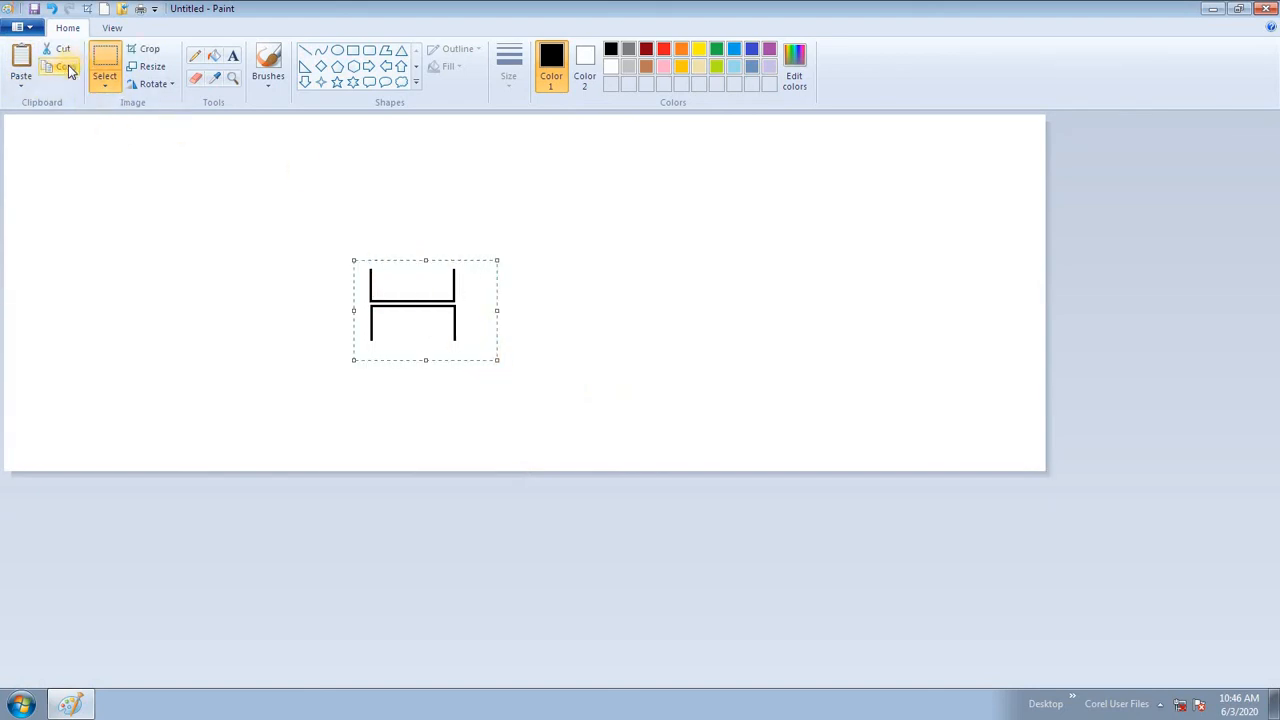
{"action": "left_click", "coordinate": [21, 58]}
{"action": "left_click_drag", "start_coordinate": [63, 143], "coordinate": [512, 294]}
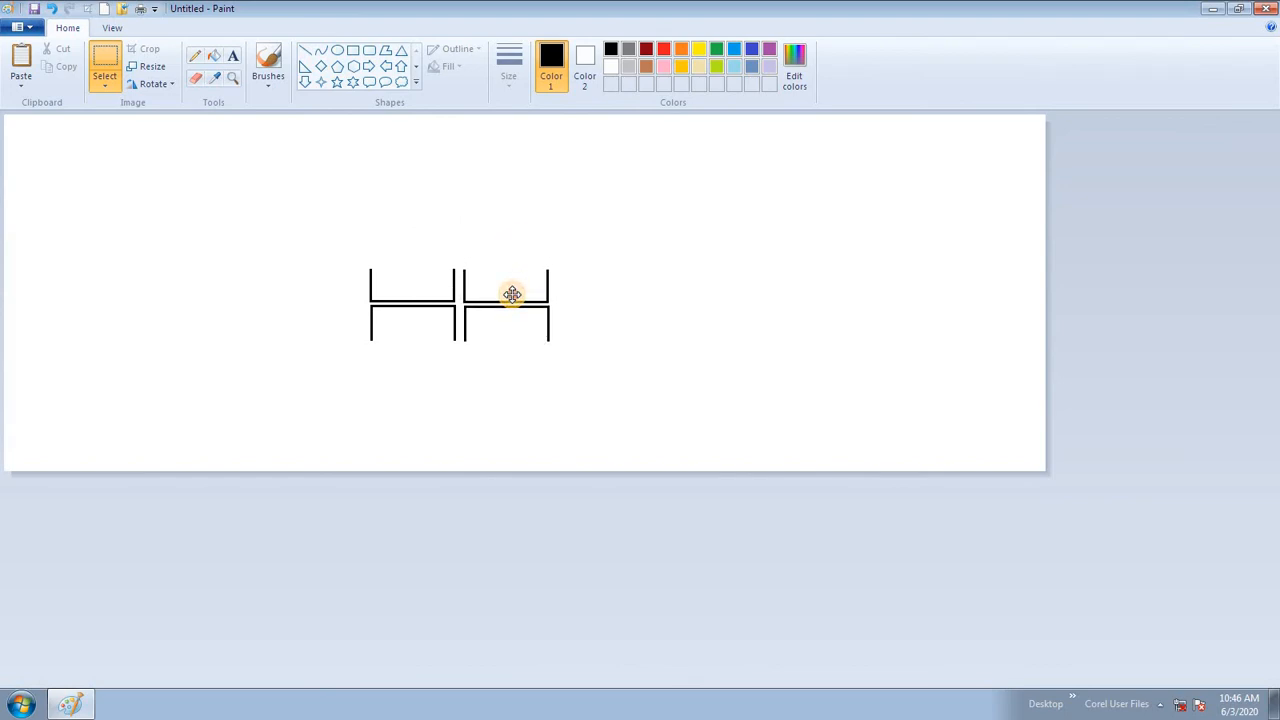
{"action": "left_click", "coordinate": [694, 240]}
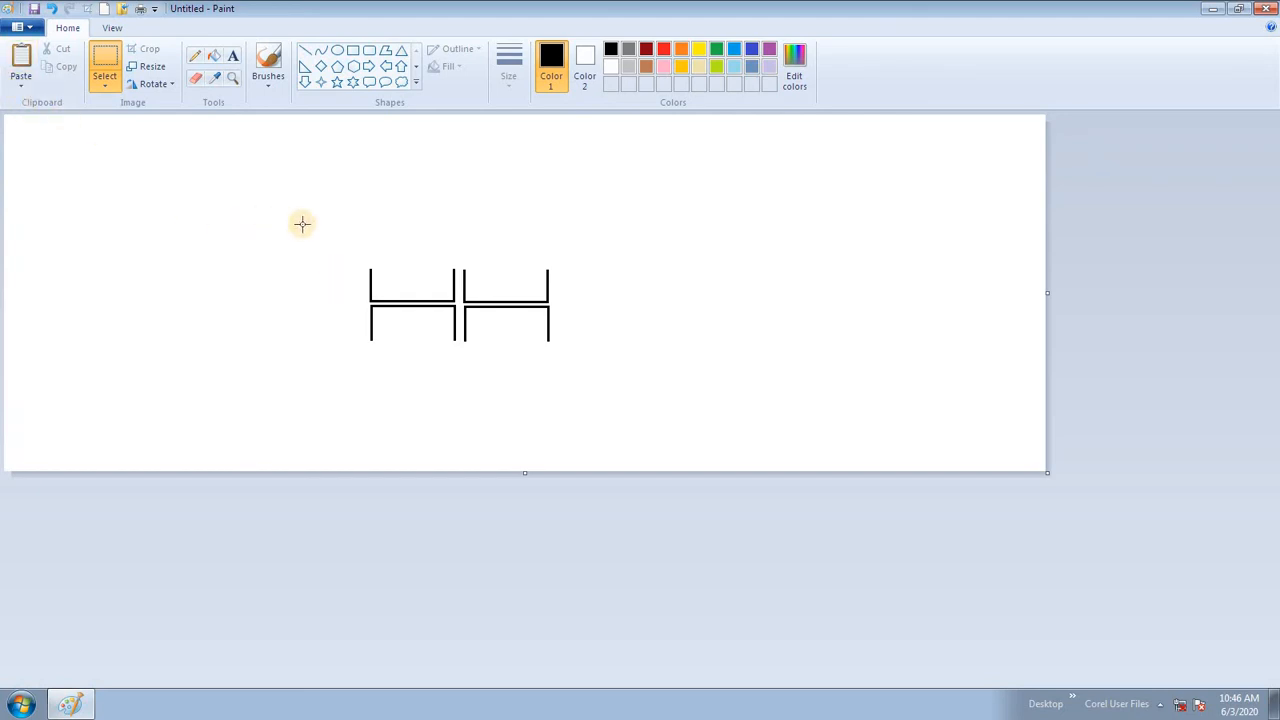
Step: Delete both H-shaped figures and extend the canvas downward to a height of about 6.86 in
{"action": "left_click_drag", "start_coordinate": [303, 224], "coordinate": [642, 374]}
{"action": "key", "text": "Delete"}
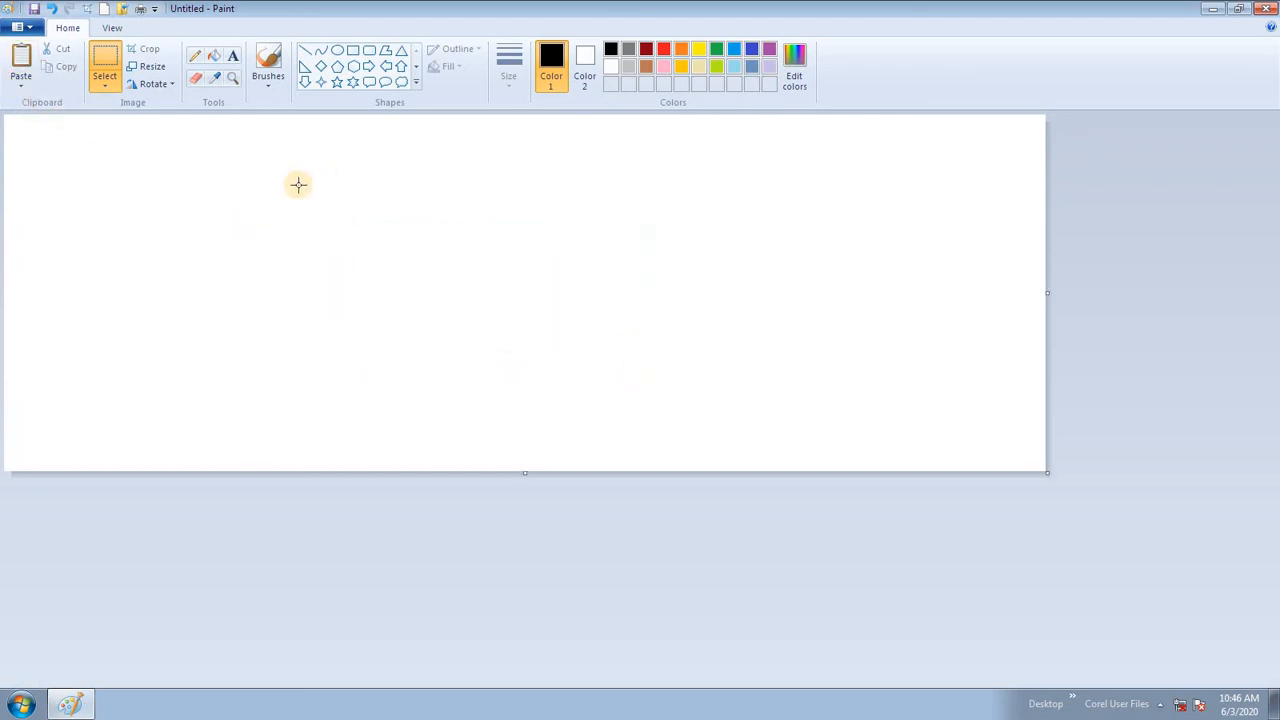
{"action": "left_click_drag", "start_coordinate": [527, 473], "coordinate": [535, 642]}
Step: Paste the downloadbtn PNG image from the Desktop folder and place it in the upper left part of the canvas
{"action": "left_click", "coordinate": [22, 88]}
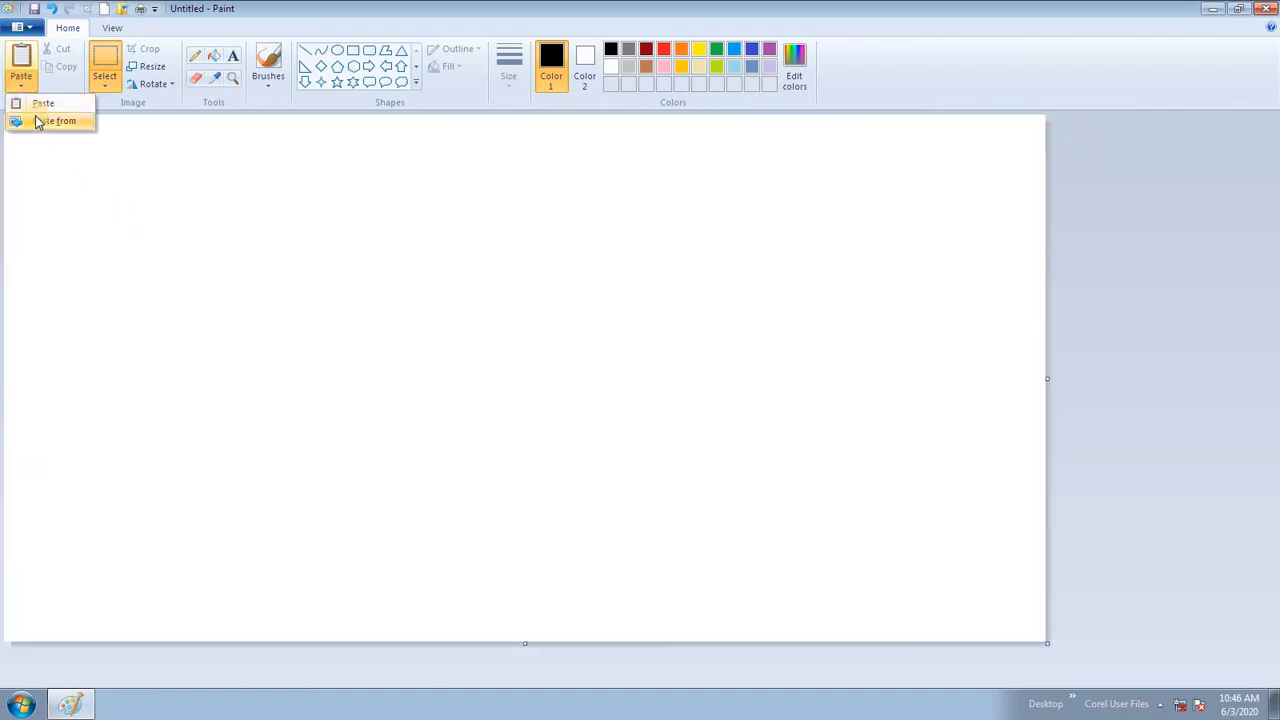
{"action": "left_click", "coordinate": [50, 124]}
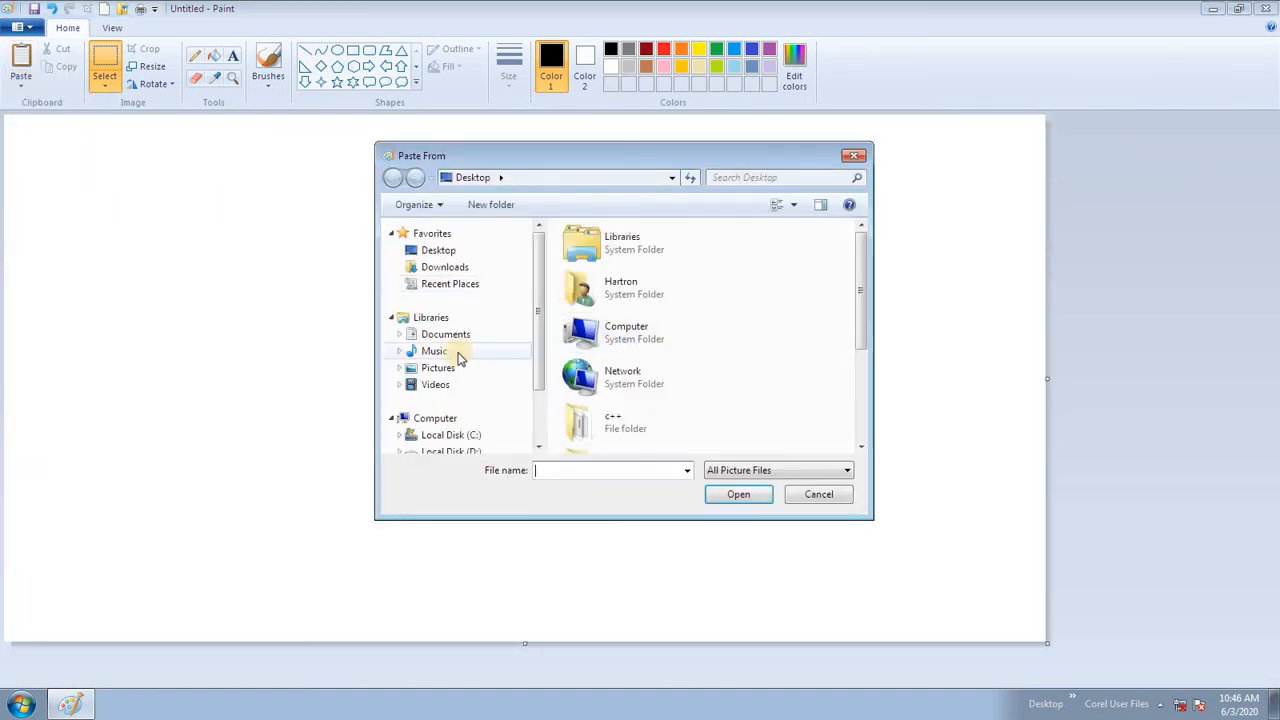
{"action": "left_click", "coordinate": [470, 251]}
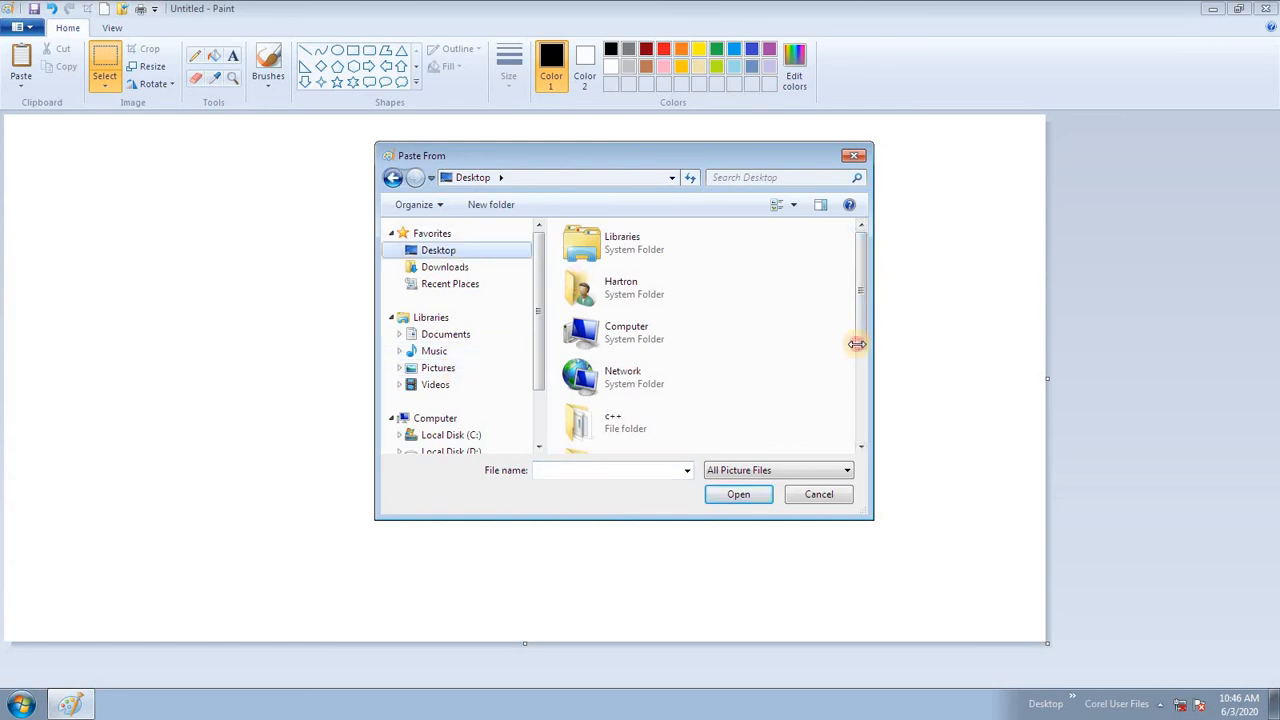
{"action": "left_click_drag", "start_coordinate": [860, 323], "coordinate": [860, 410]}
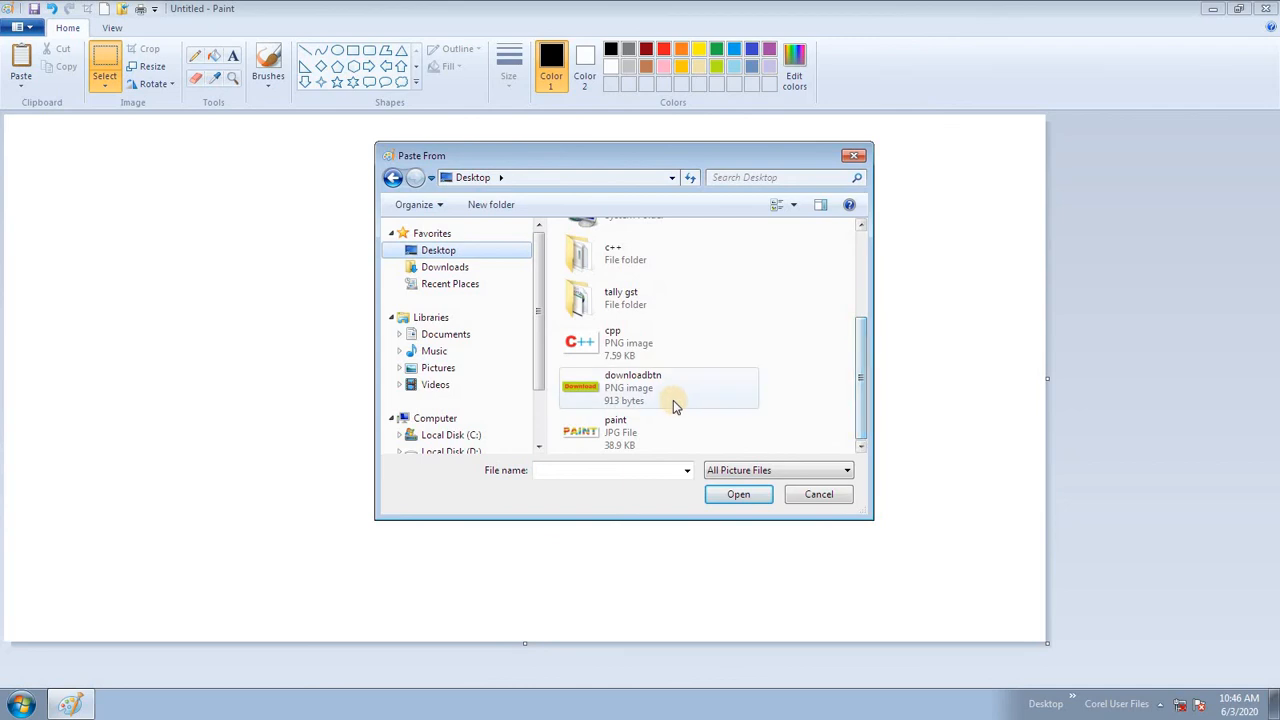
{"action": "left_click", "coordinate": [634, 392]}
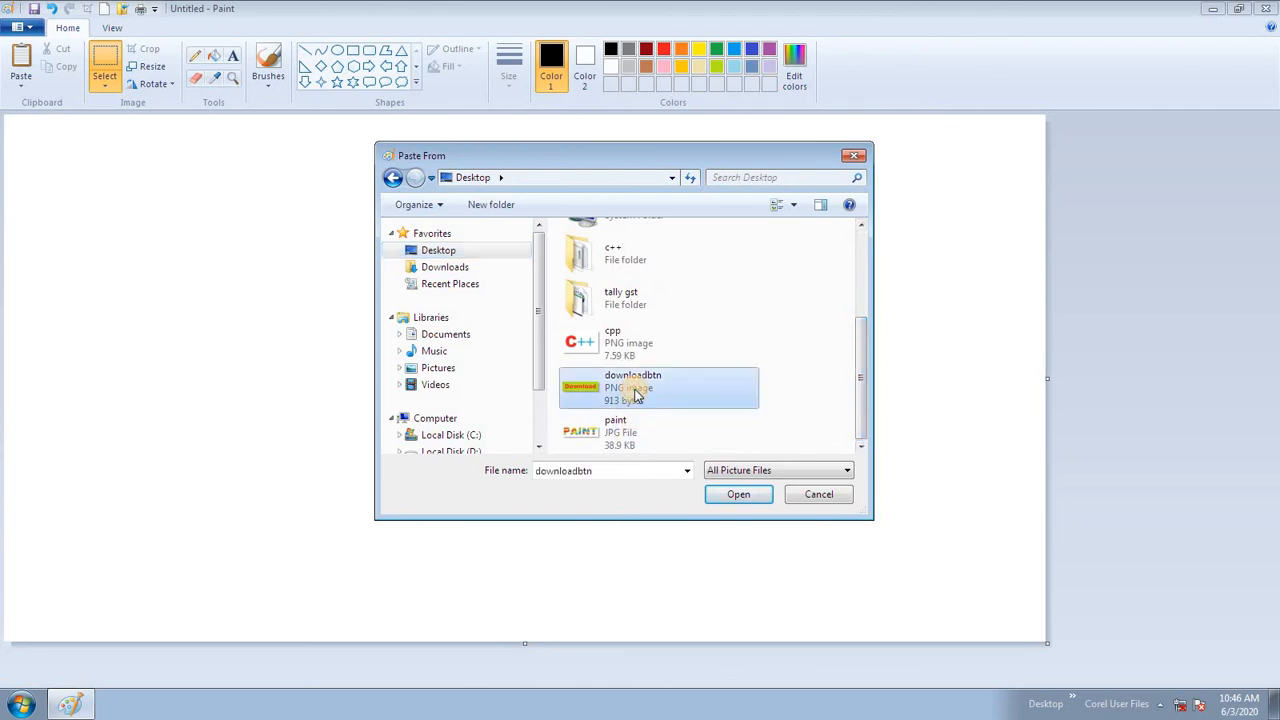
{"action": "left_click", "coordinate": [738, 494]}
{"action": "left_click", "coordinate": [613, 430]}
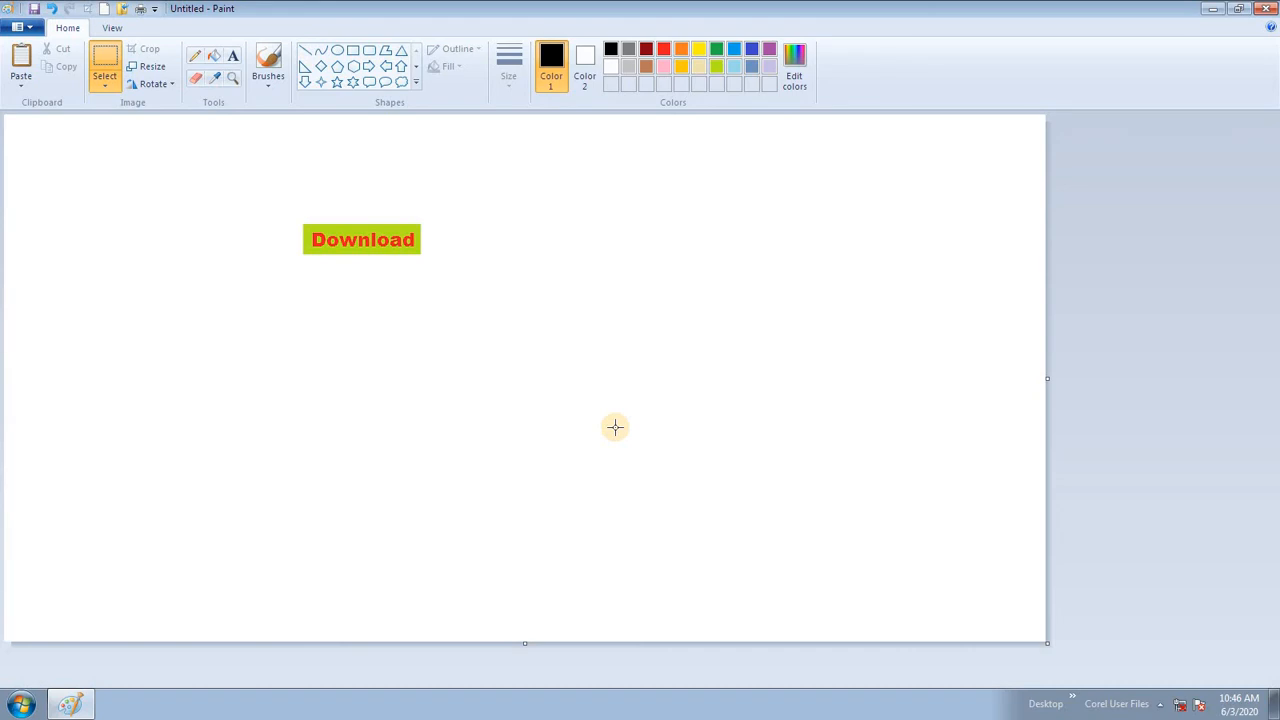
Step: Zoom the picture in and out several times and return it to 100%
{"action": "left_click", "coordinate": [112, 28]}
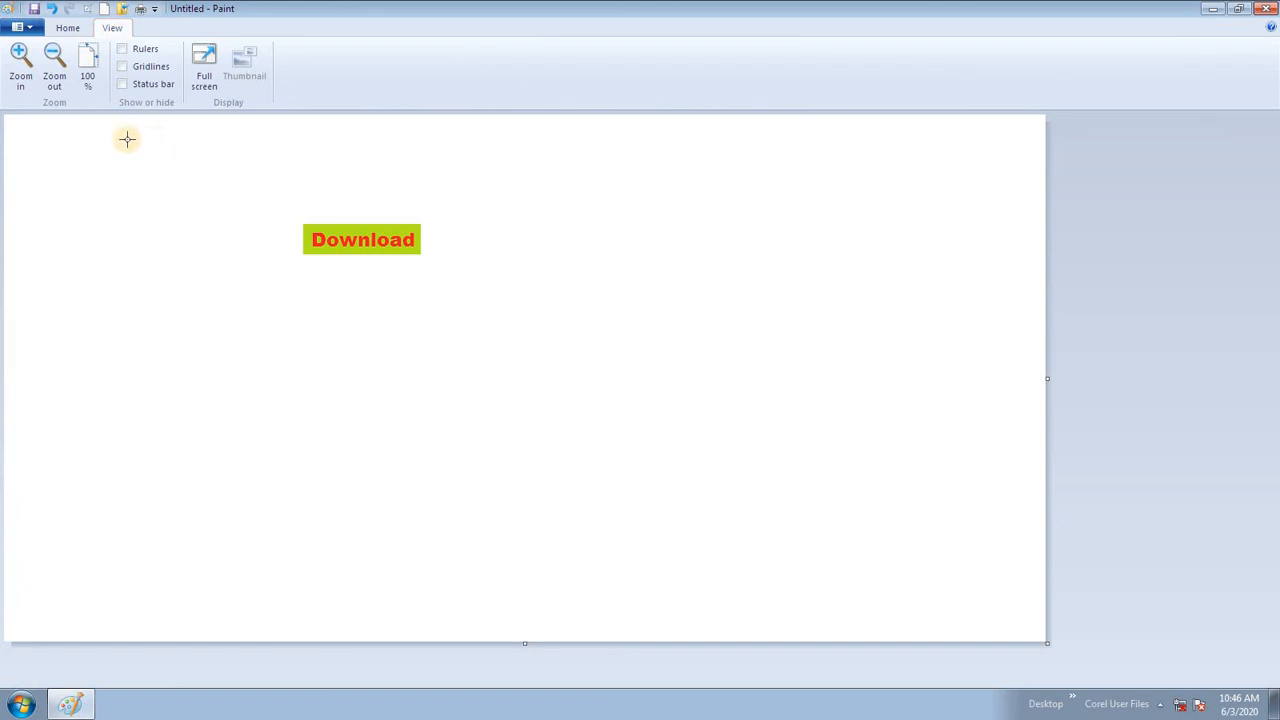
{"action": "left_click", "coordinate": [20, 62]}
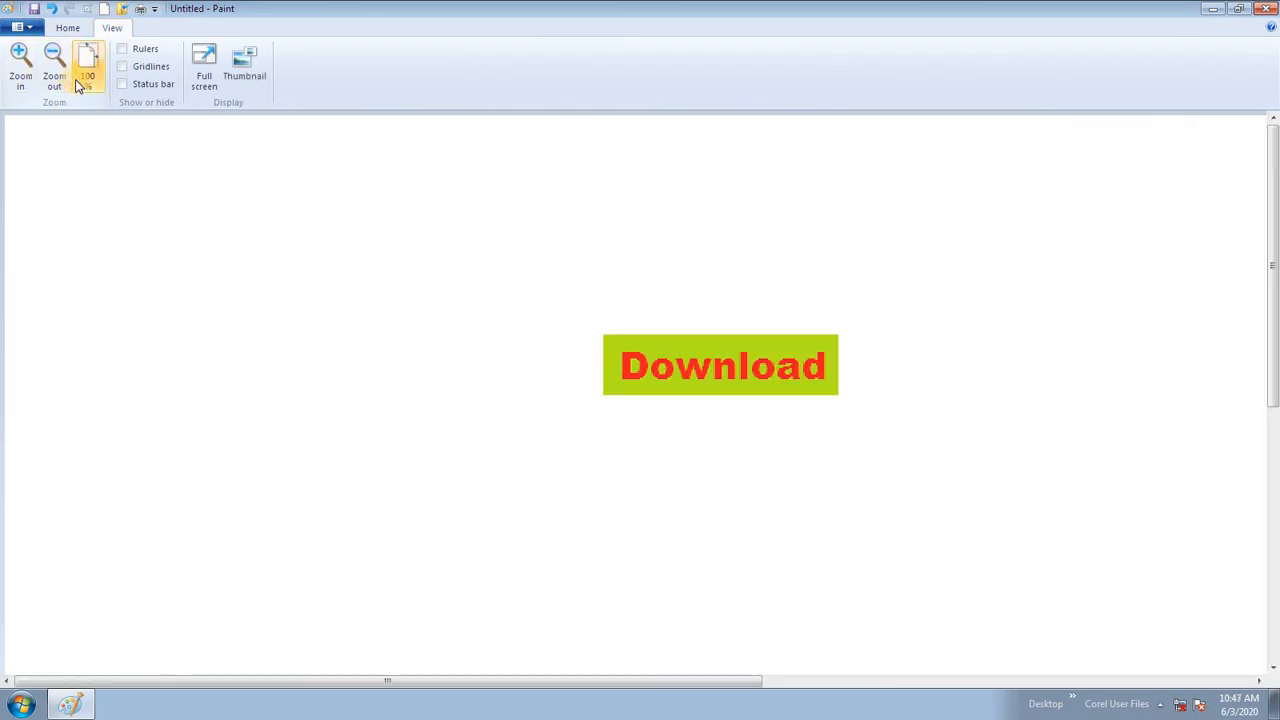
{"action": "left_click", "coordinate": [62, 72]}
{"action": "left_click", "coordinate": [20, 65]}
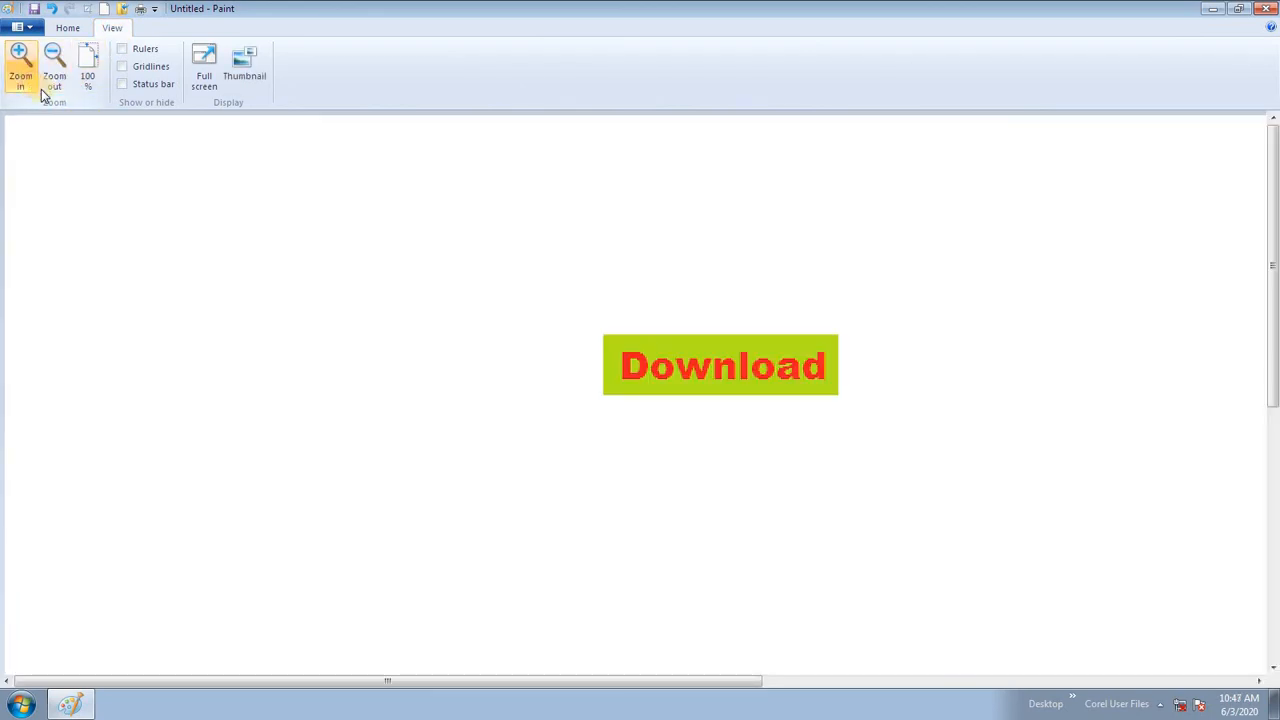
{"action": "left_click", "coordinate": [54, 87]}
{"action": "left_click", "coordinate": [20, 65]}
{"action": "left_click", "coordinate": [84, 72]}
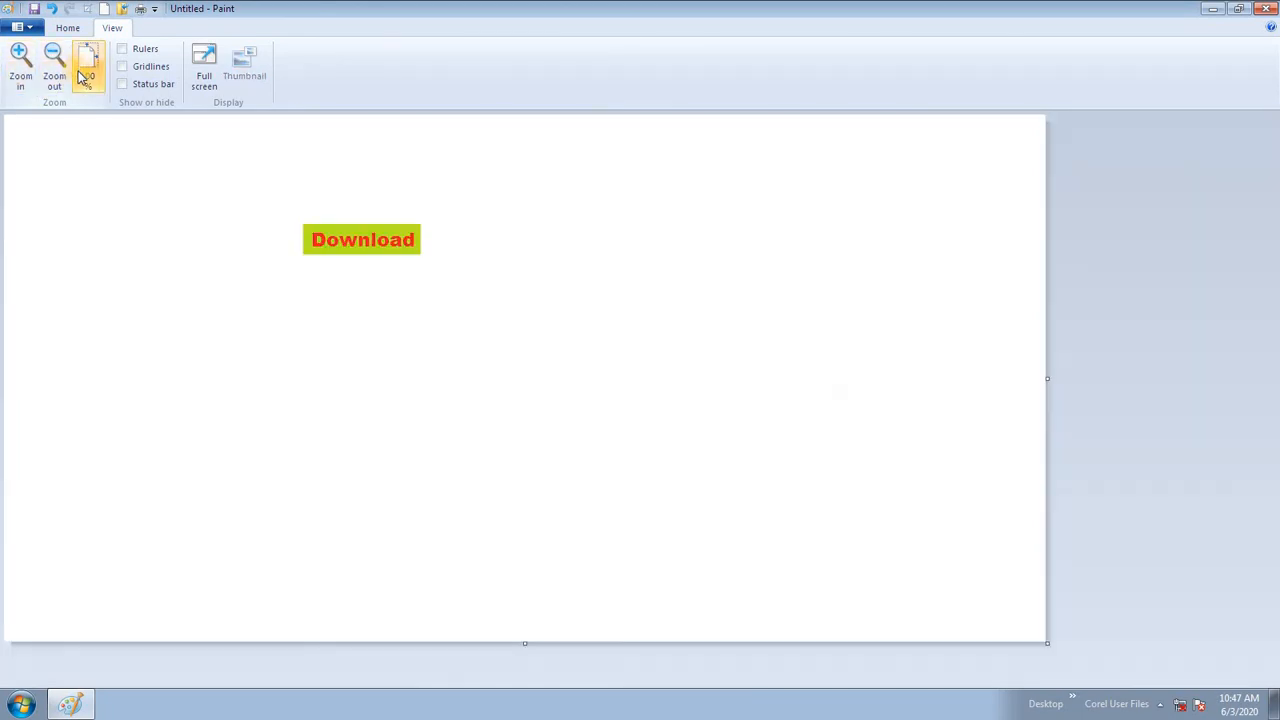
{"action": "left_click", "coordinate": [20, 63]}
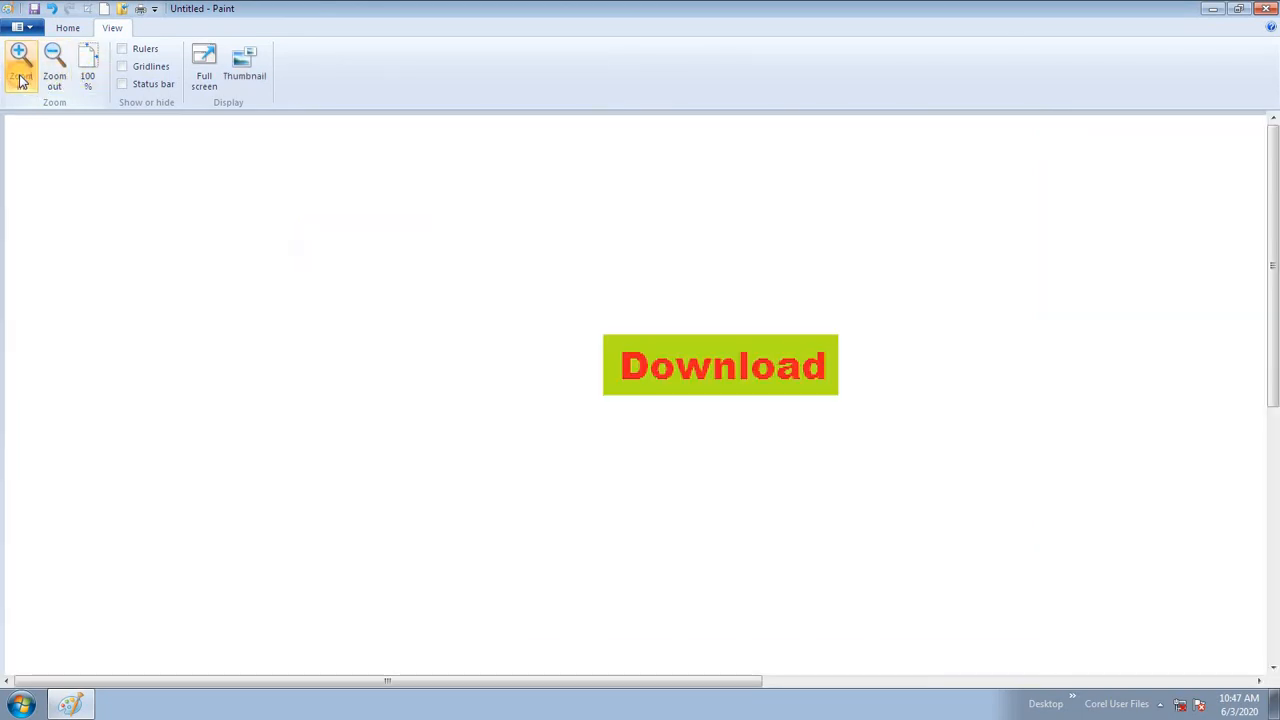
{"action": "left_click", "coordinate": [88, 70]}
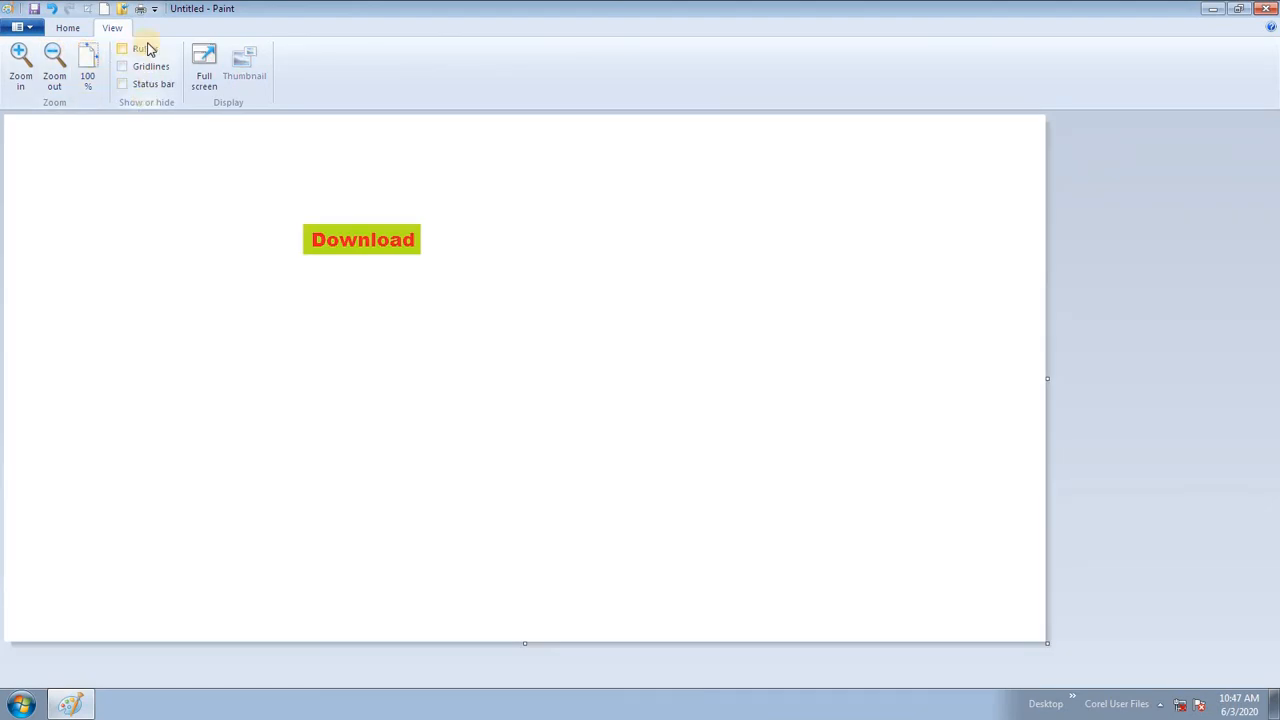
Step: Show the rulers and gridlines around and over the canvas
{"action": "left_click", "coordinate": [122, 49]}
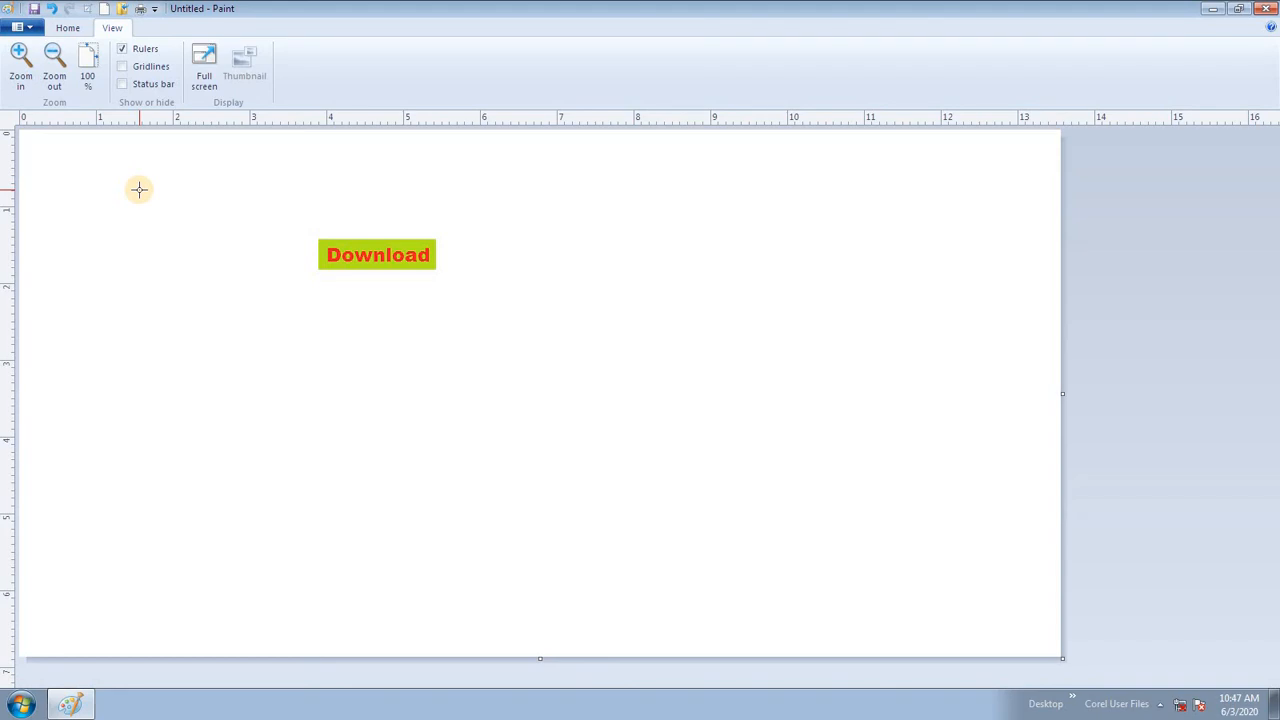
{"action": "left_click", "coordinate": [148, 68]}
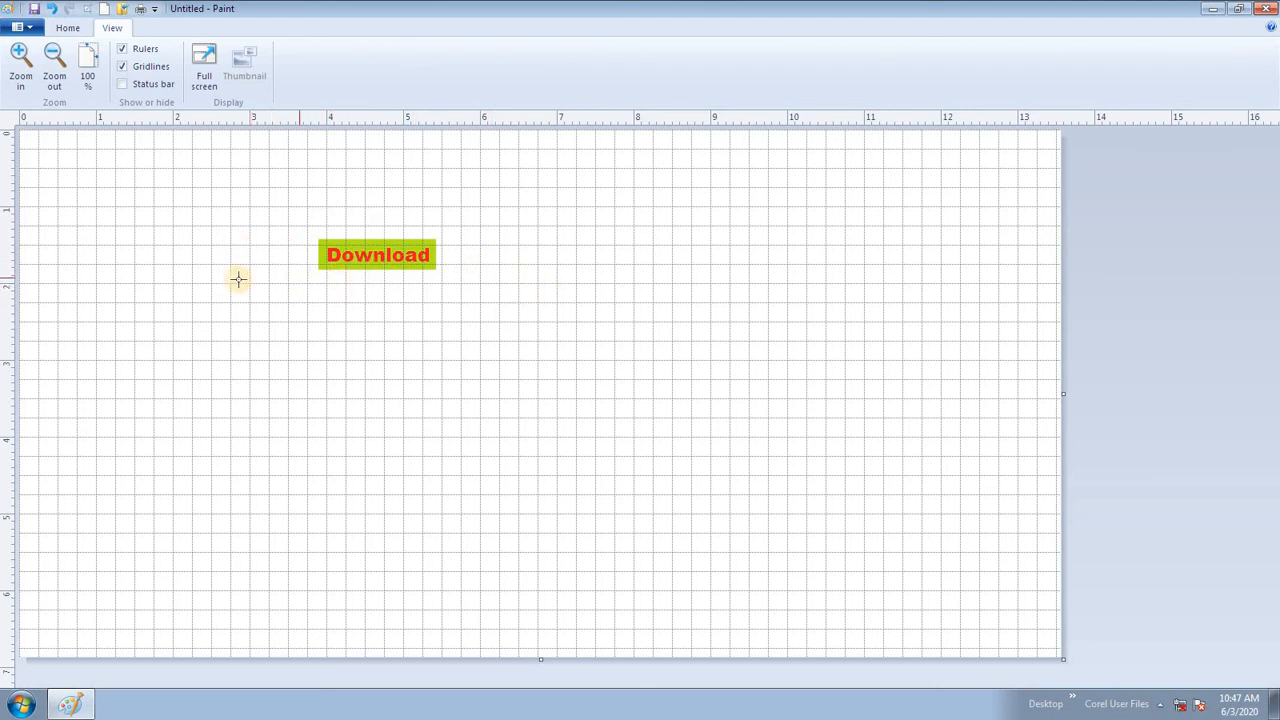
Step: Draw a black rectangle about 2.75 × 1.99 in to the right of the Download image
{"action": "left_click", "coordinate": [67, 27]}
{"action": "left_click", "coordinate": [351, 51]}
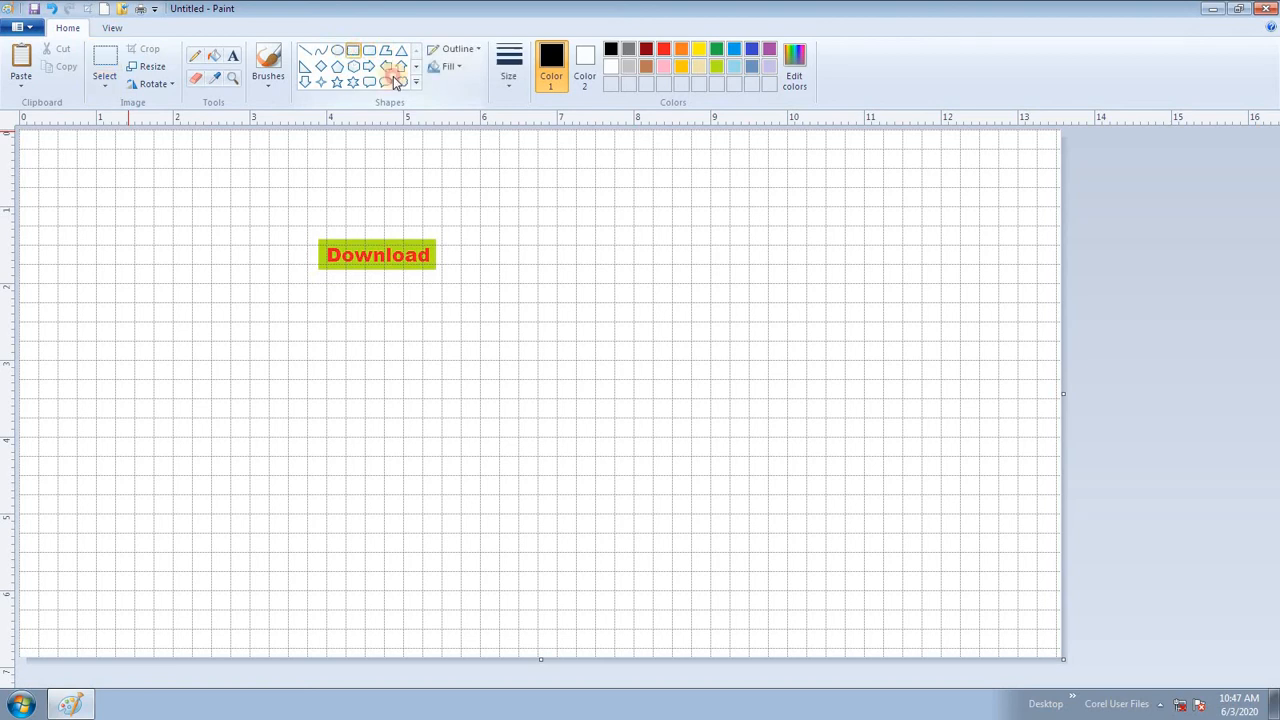
{"action": "left_click_drag", "start_coordinate": [558, 190], "coordinate": [769, 341]}
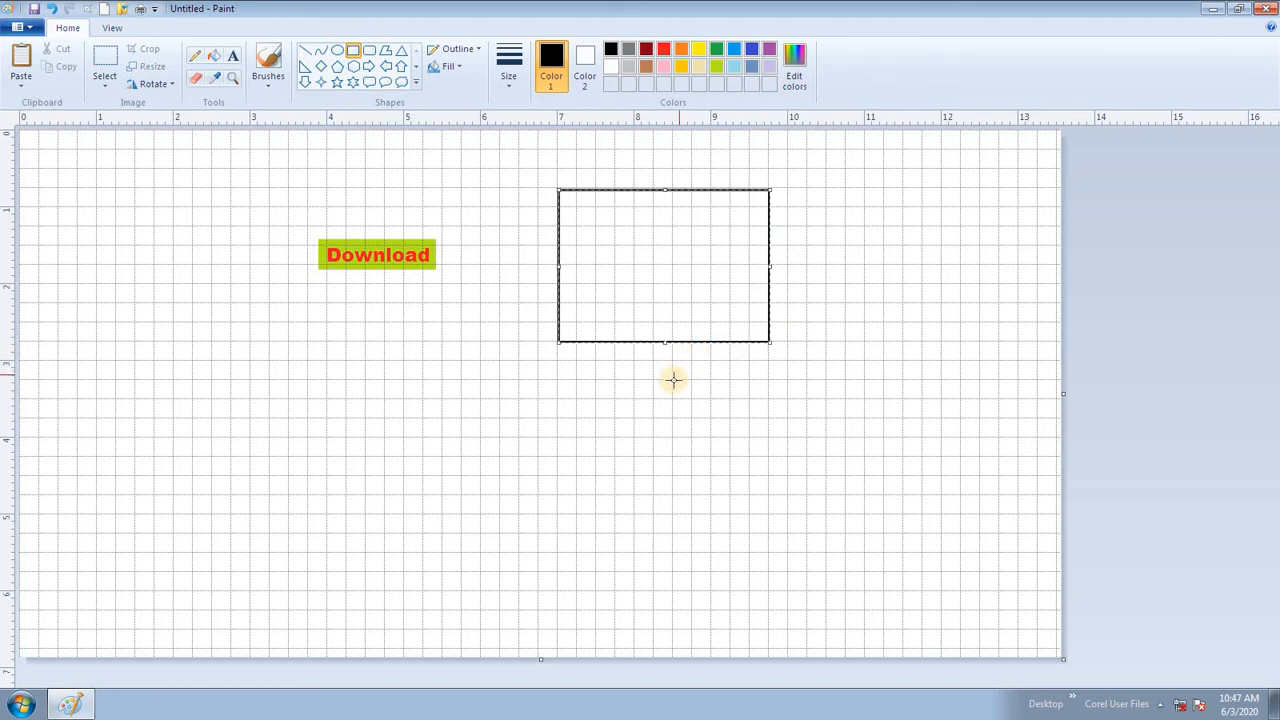
Step: Hide the gridlines and show the status bar, leaving the rulers on after toggling them
{"action": "left_click", "coordinate": [112, 27]}
{"action": "left_click", "coordinate": [150, 70]}
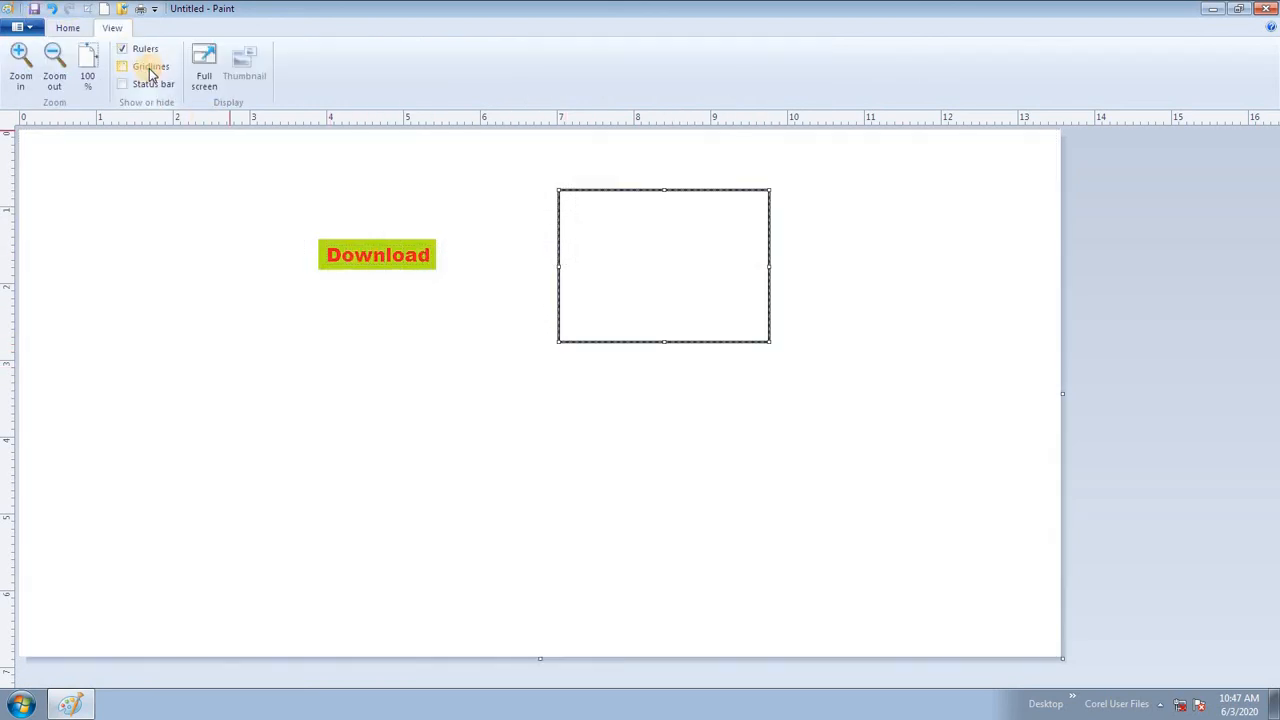
{"action": "left_click", "coordinate": [150, 53]}
{"action": "left_click", "coordinate": [150, 53]}
{"action": "left_click", "coordinate": [164, 86]}
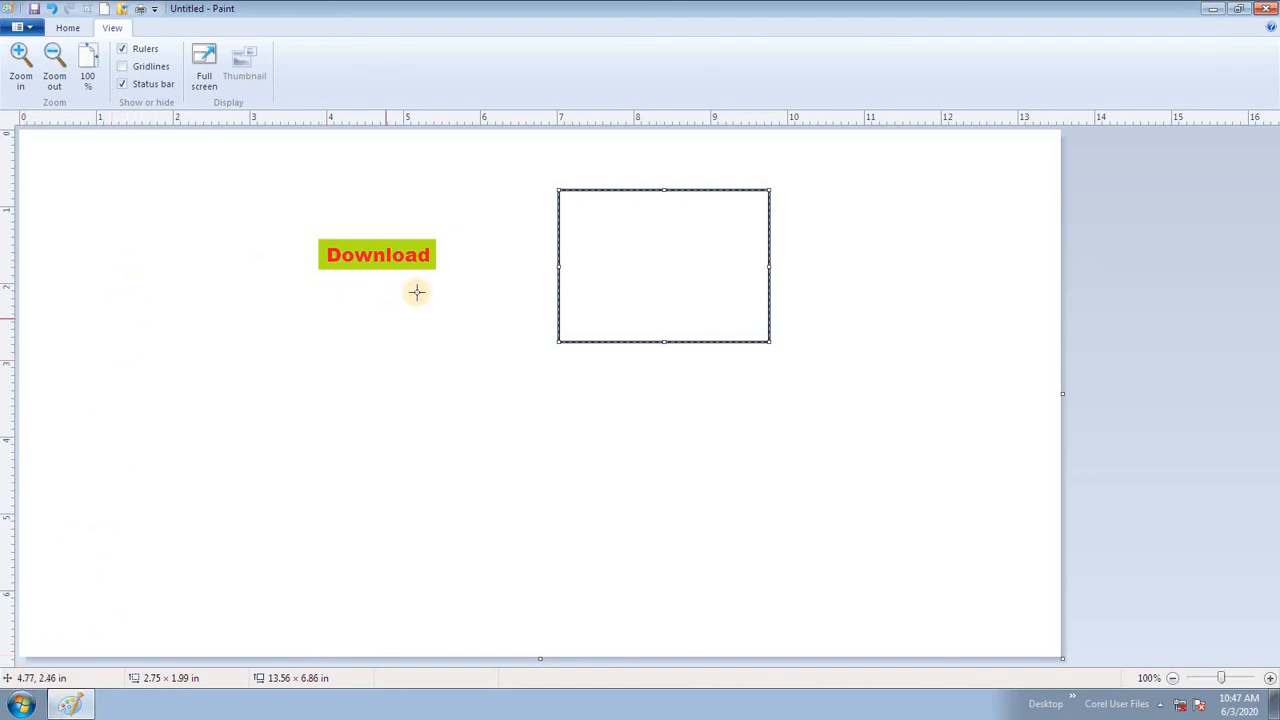
Step: View the picture in full screen and return to the normal editing view
{"action": "left_click", "coordinate": [202, 63]}
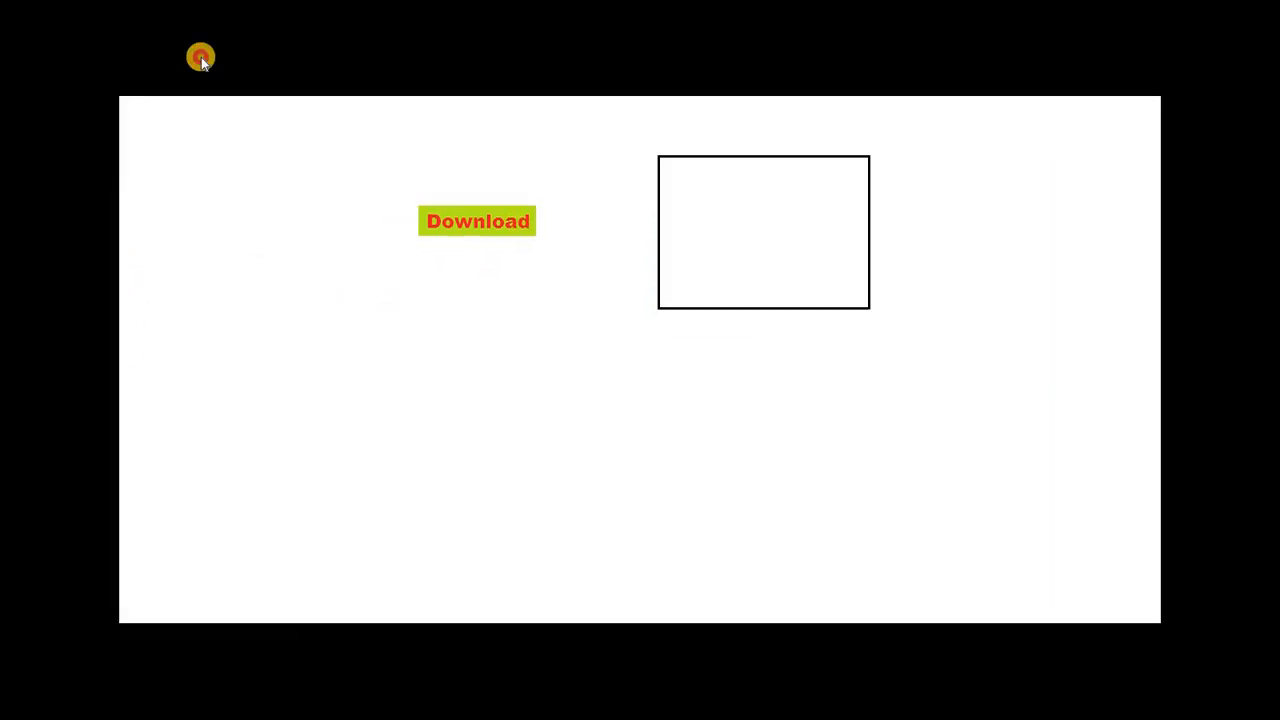
{"action": "left_click", "coordinate": [261, 215]}
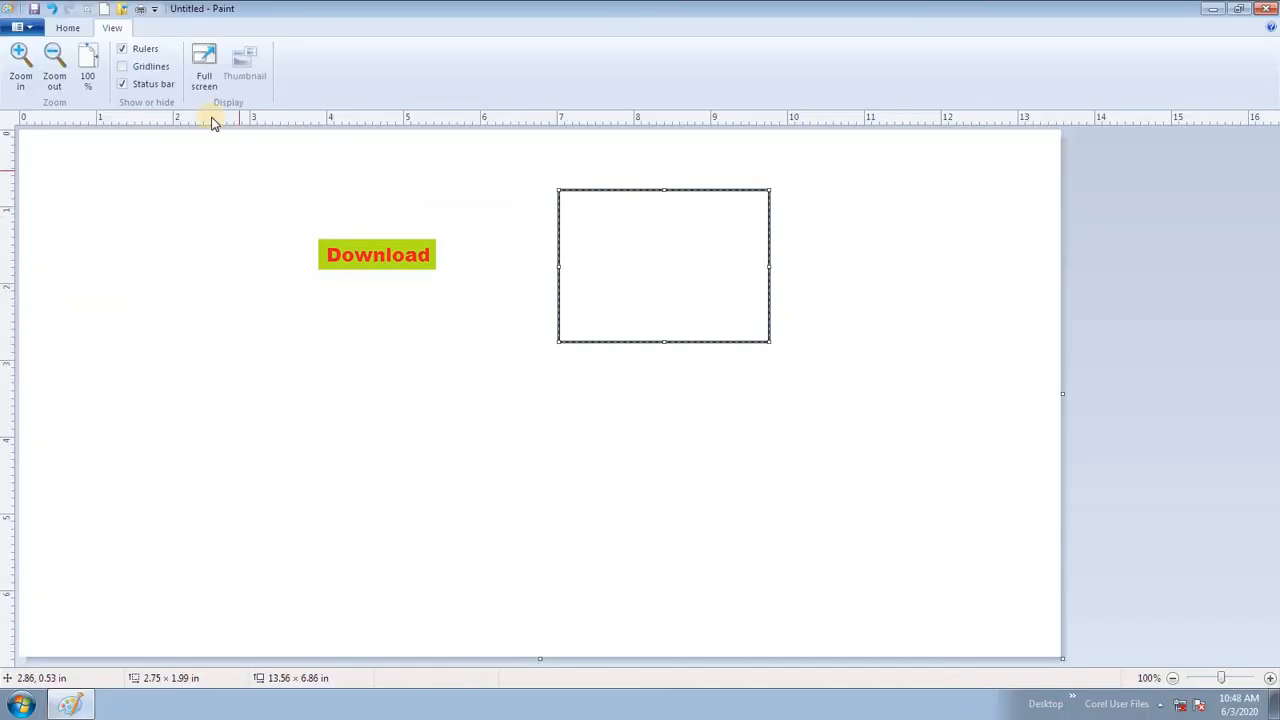
Step: Display the picture in full screen two more times, returning to the editing window each time
{"action": "left_click", "coordinate": [203, 63]}
{"action": "left_click", "coordinate": [338, 266]}
{"action": "left_click", "coordinate": [203, 63]}
{"action": "left_click", "coordinate": [305, 258]}
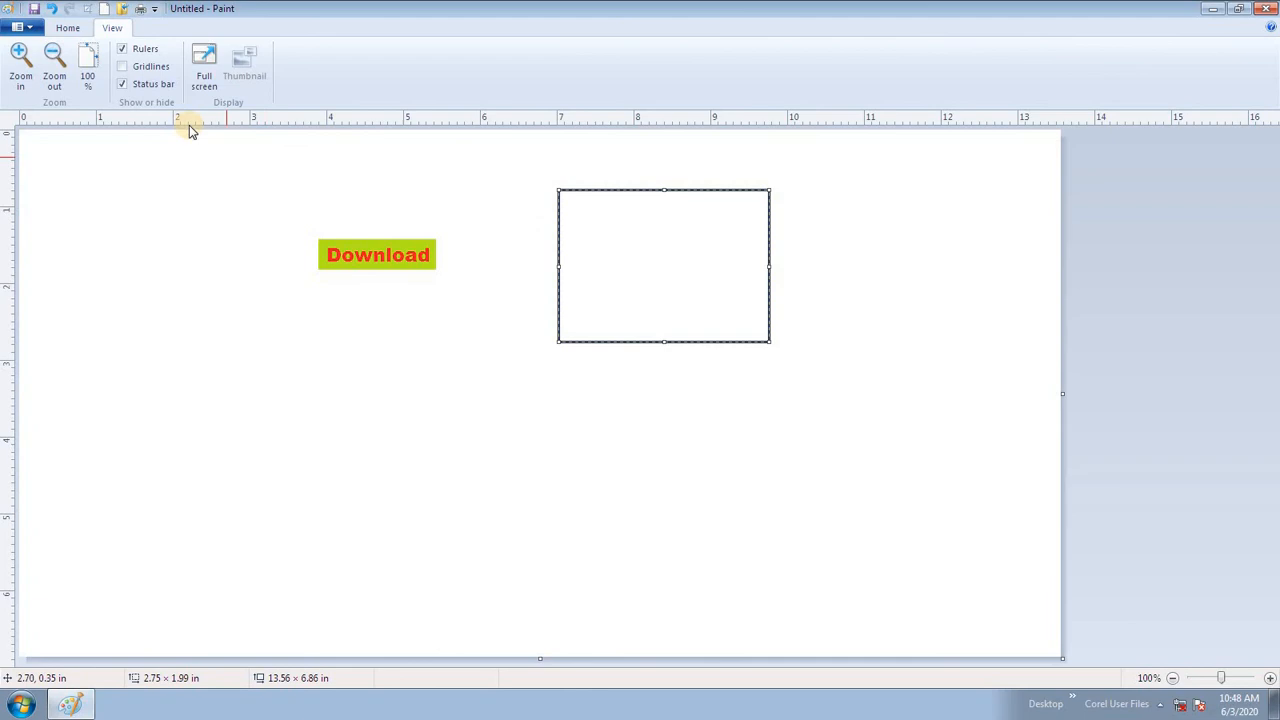
Step: Zoom in to 200% and show the Thumbnail window, moving it slightly away from the canvas corner
{"action": "left_click", "coordinate": [20, 60]}
{"action": "left_click", "coordinate": [242, 66]}
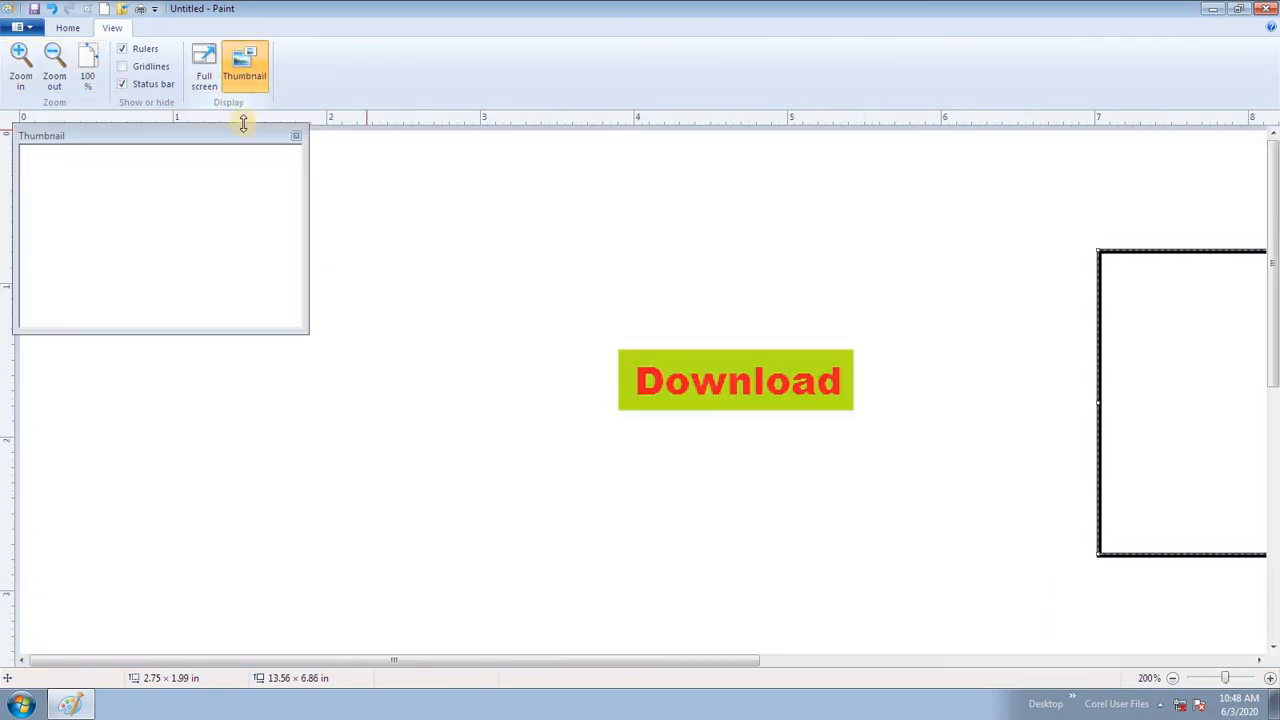
{"action": "left_click_drag", "start_coordinate": [246, 137], "coordinate": [321, 171]}
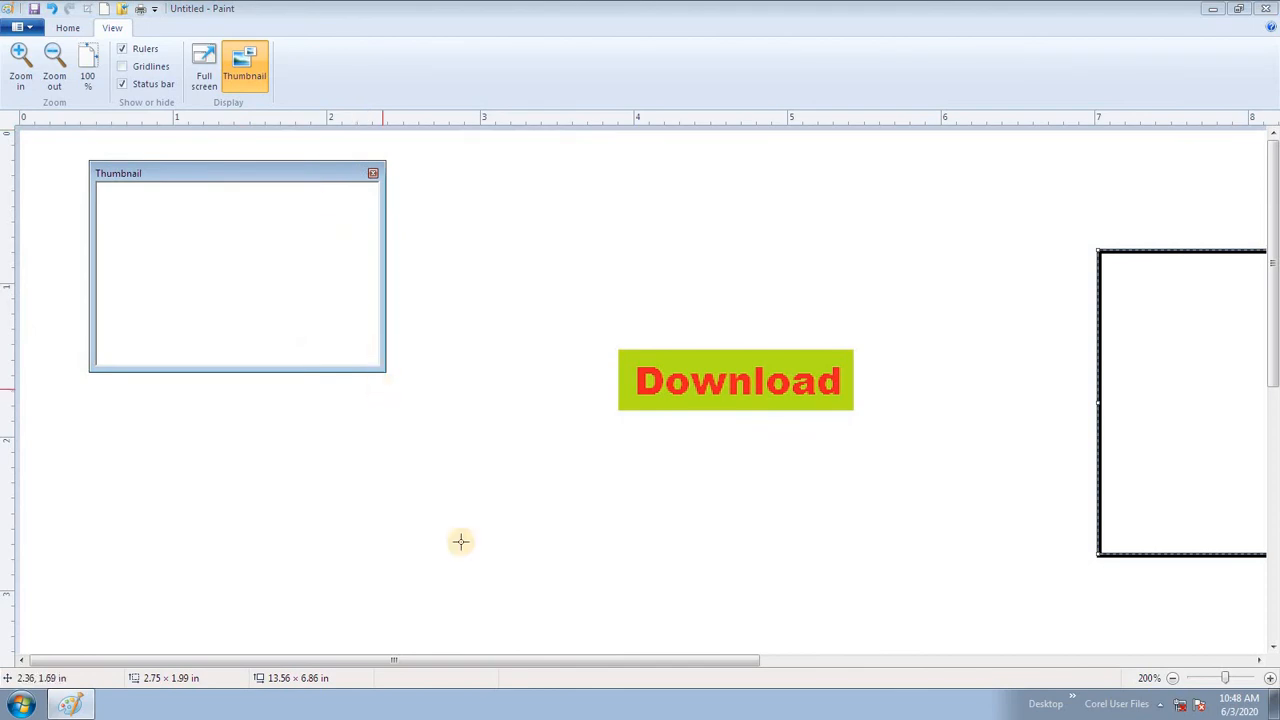
Step: Scroll around the enlarged picture to see the thumbnail follow the view, and restore the zoom to 100%
{"action": "left_click_drag", "start_coordinate": [511, 664], "coordinate": [783, 660]}
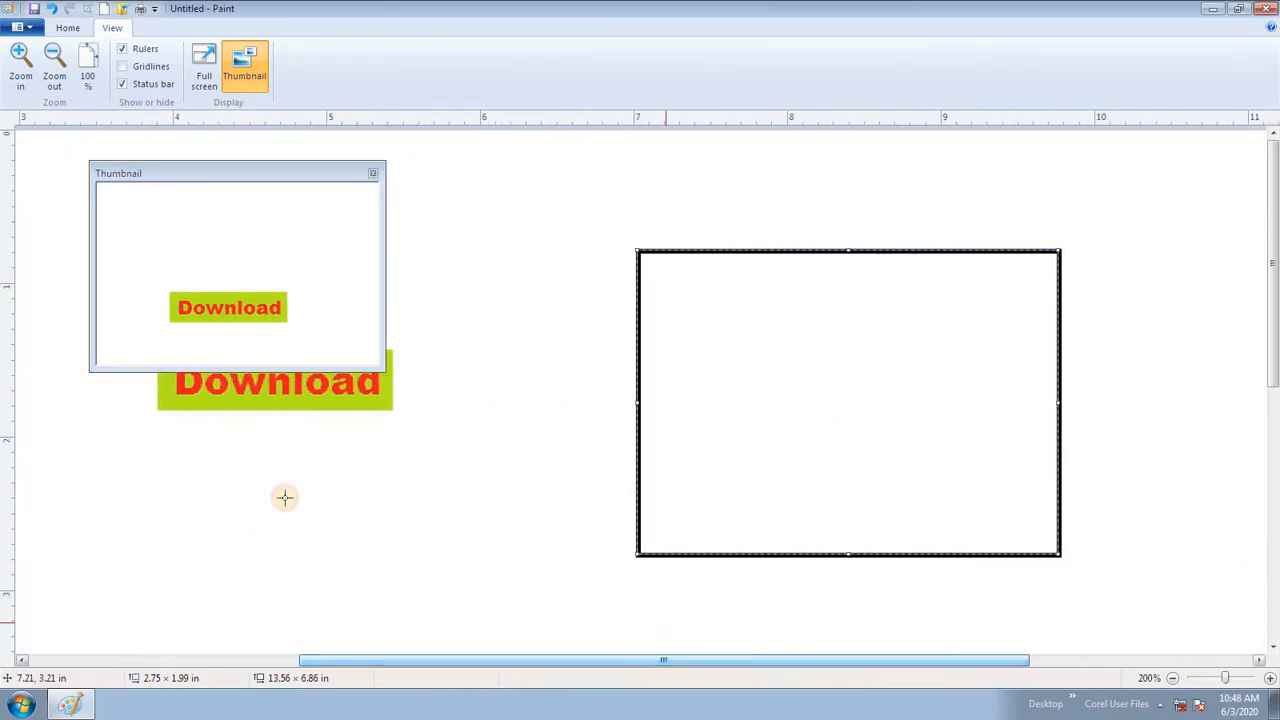
{"action": "left_click_drag", "start_coordinate": [1274, 260], "coordinate": [1268, 292]}
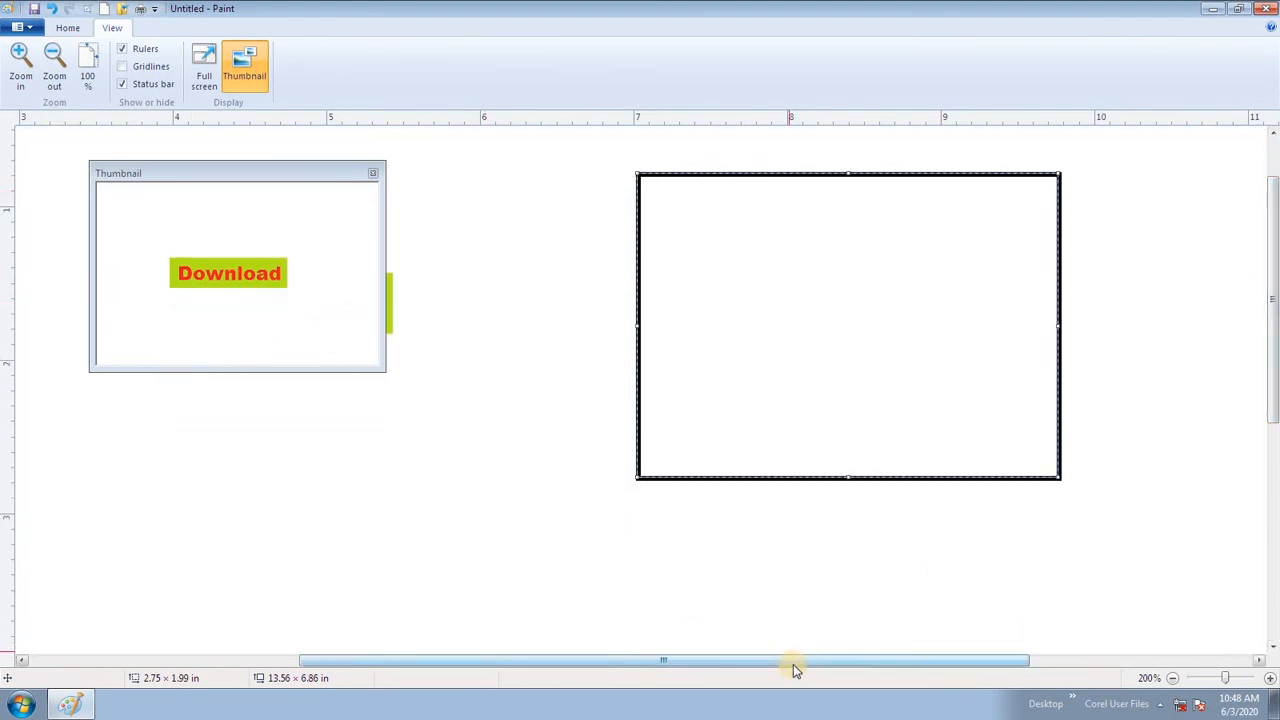
{"action": "left_click_drag", "start_coordinate": [794, 664], "coordinate": [813, 663]}
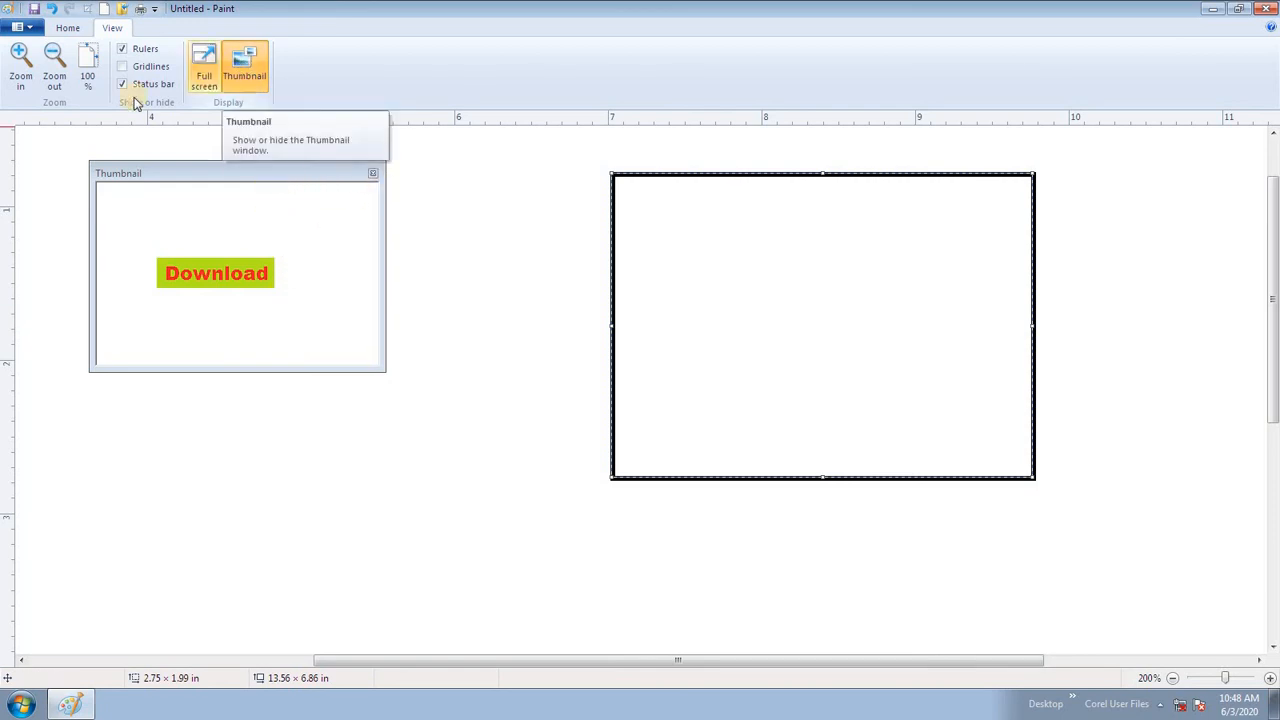
{"action": "left_click", "coordinate": [86, 58]}
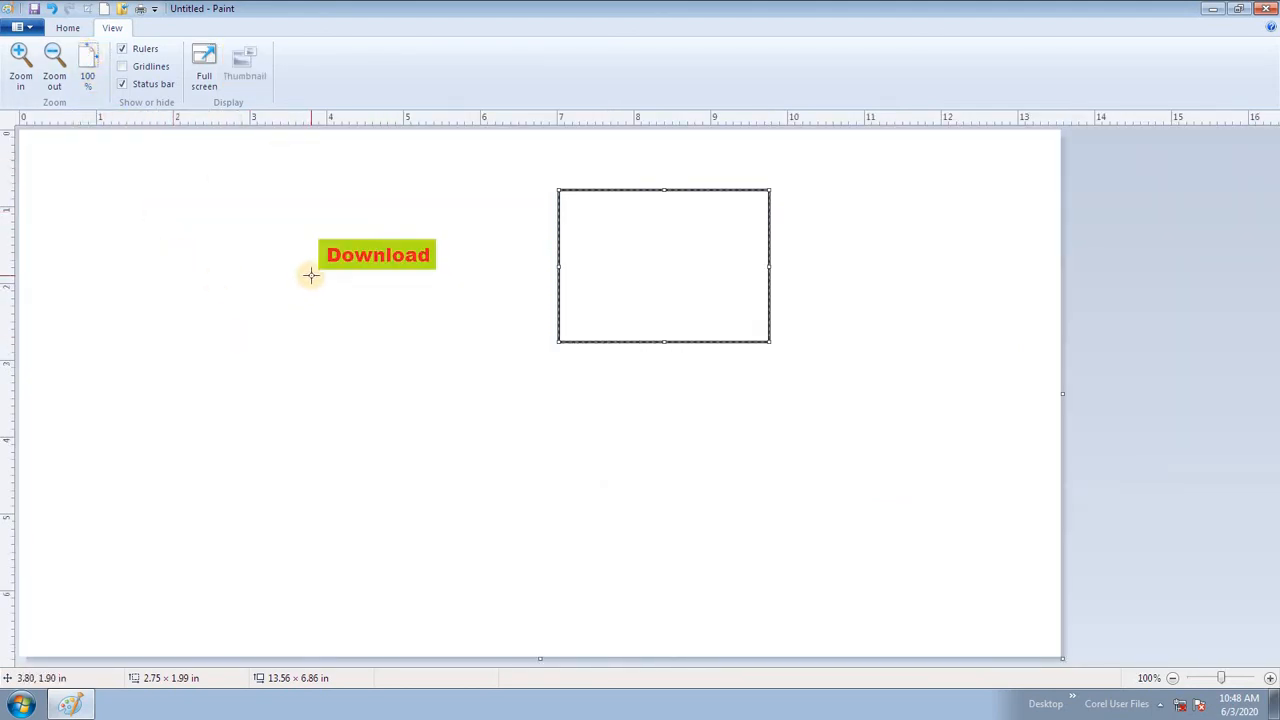
Step: Start a new blank picture, discarding the unsaved drawing
{"action": "left_click", "coordinate": [24, 28]}
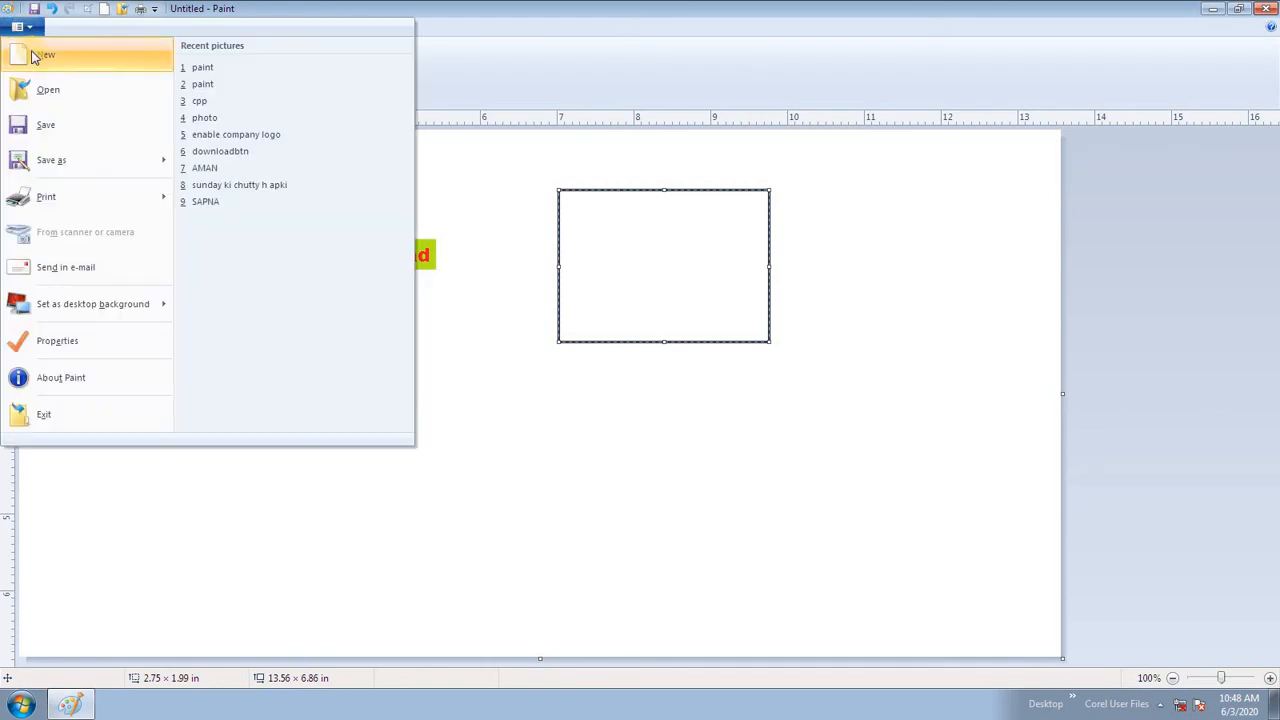
{"action": "left_click", "coordinate": [33, 57]}
{"action": "left_click", "coordinate": [675, 353]}
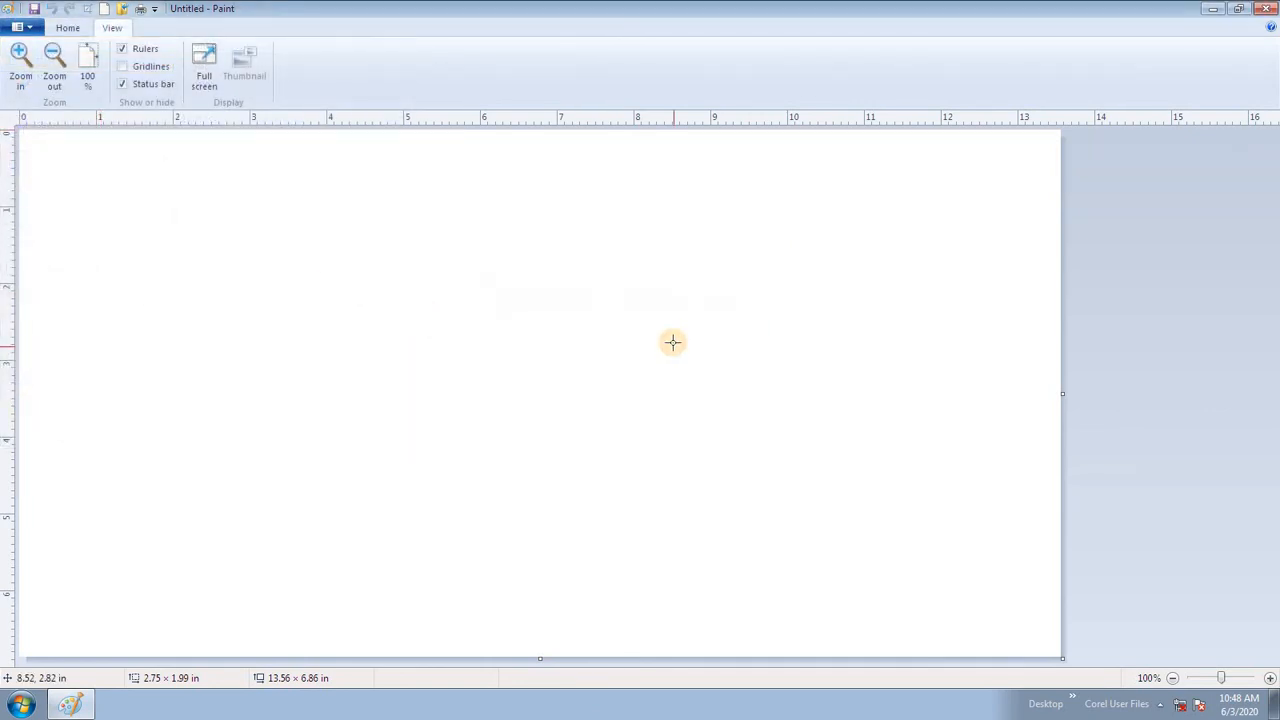
Step: Open the cpp image from the Desktop
{"action": "left_click", "coordinate": [26, 30]}
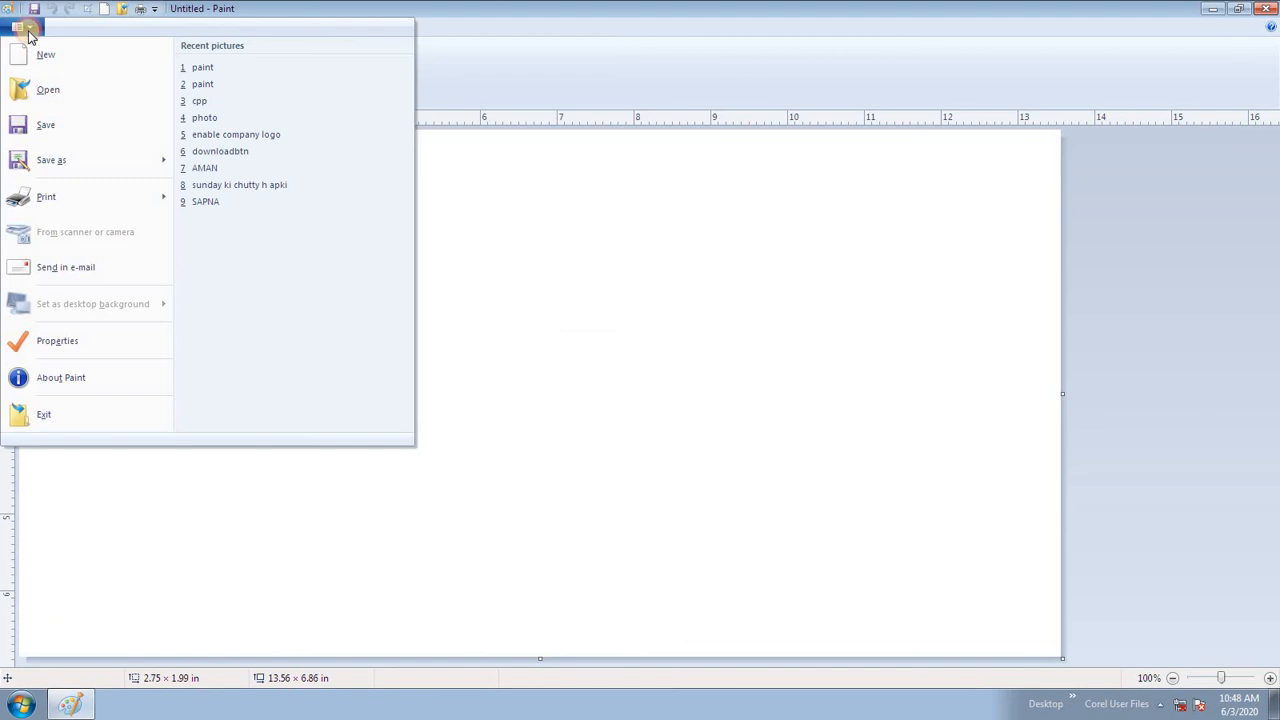
{"action": "left_click", "coordinate": [55, 100]}
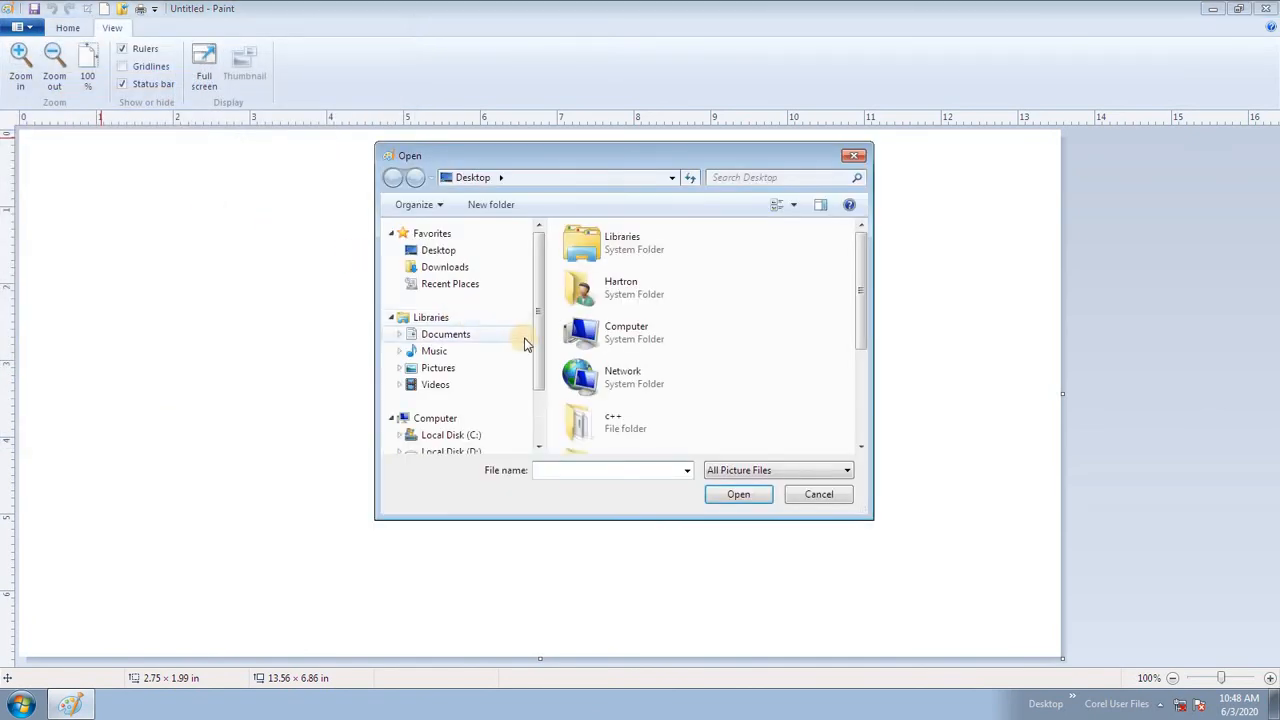
{"action": "left_click", "coordinate": [628, 428]}
{"action": "scroll", "coordinate": [628, 428], "scroll_direction": "down", "scroll_amount": 2}
{"action": "double_click", "coordinate": [623, 349]}
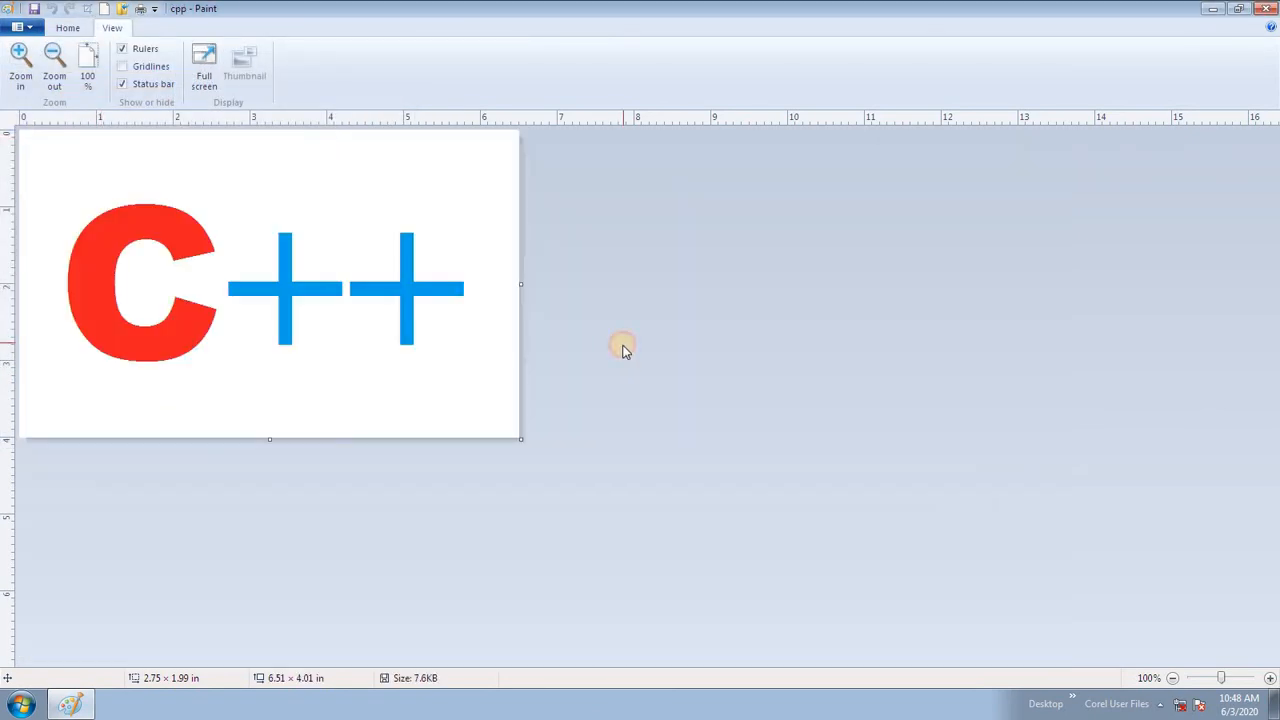
Step: Save the cpp picture and inspect the Save As dialog, cancelling it without saving a copy
{"action": "left_click", "coordinate": [18, 27]}
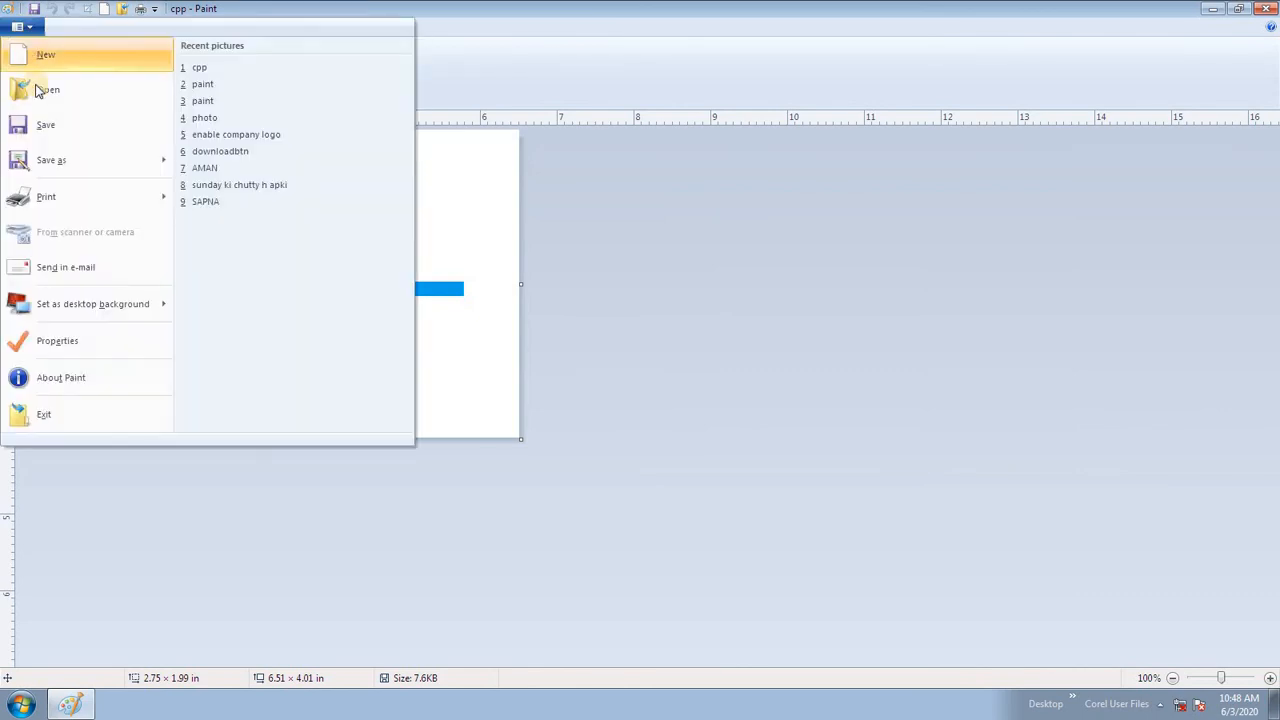
{"action": "left_click", "coordinate": [43, 124]}
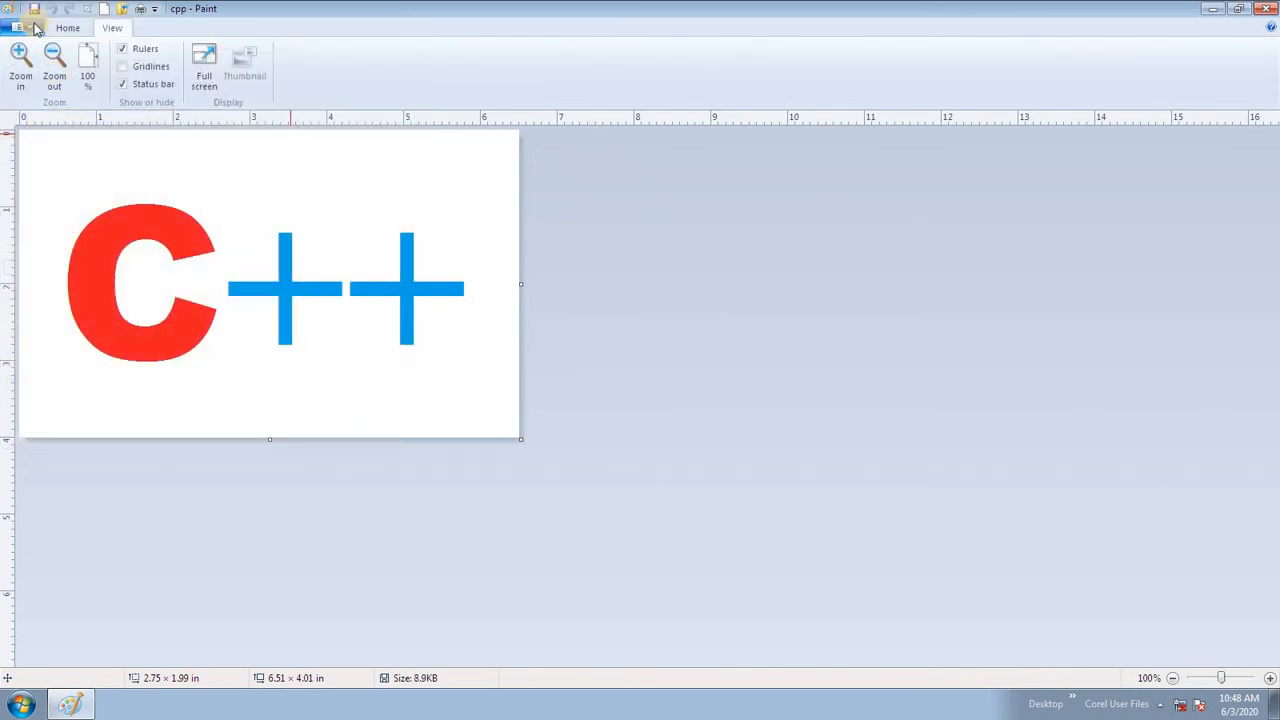
{"action": "left_click", "coordinate": [18, 27]}
{"action": "left_click", "coordinate": [55, 163]}
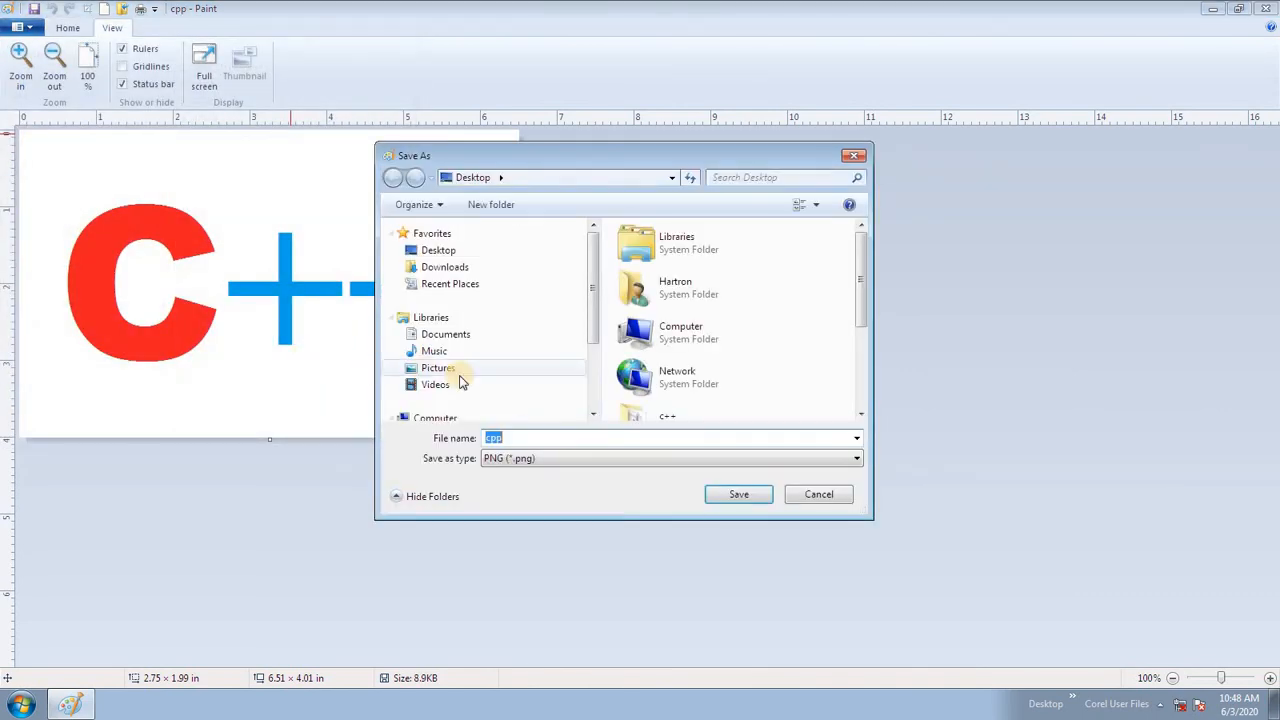
{"action": "left_click", "coordinate": [818, 495]}
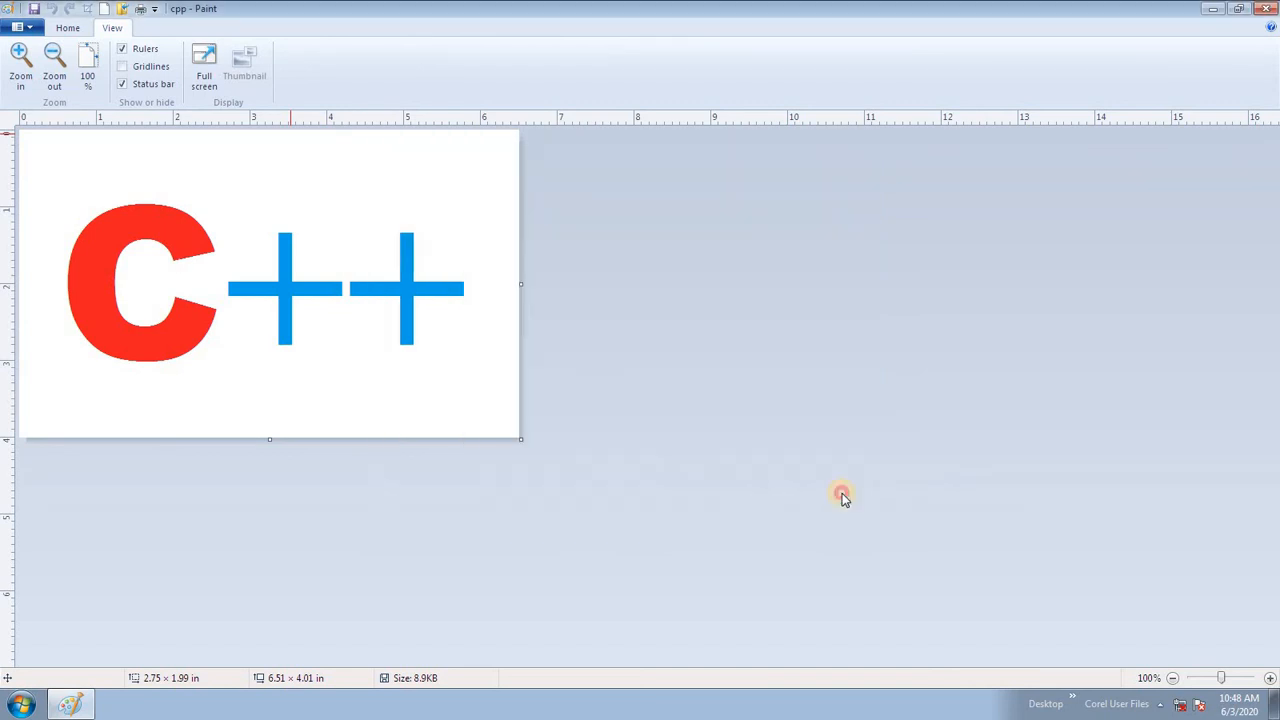
Step: Replace the cpp picture with a new blank one and look at the Print commands without choosing any
{"action": "left_click", "coordinate": [28, 27]}
{"action": "left_click", "coordinate": [64, 62]}
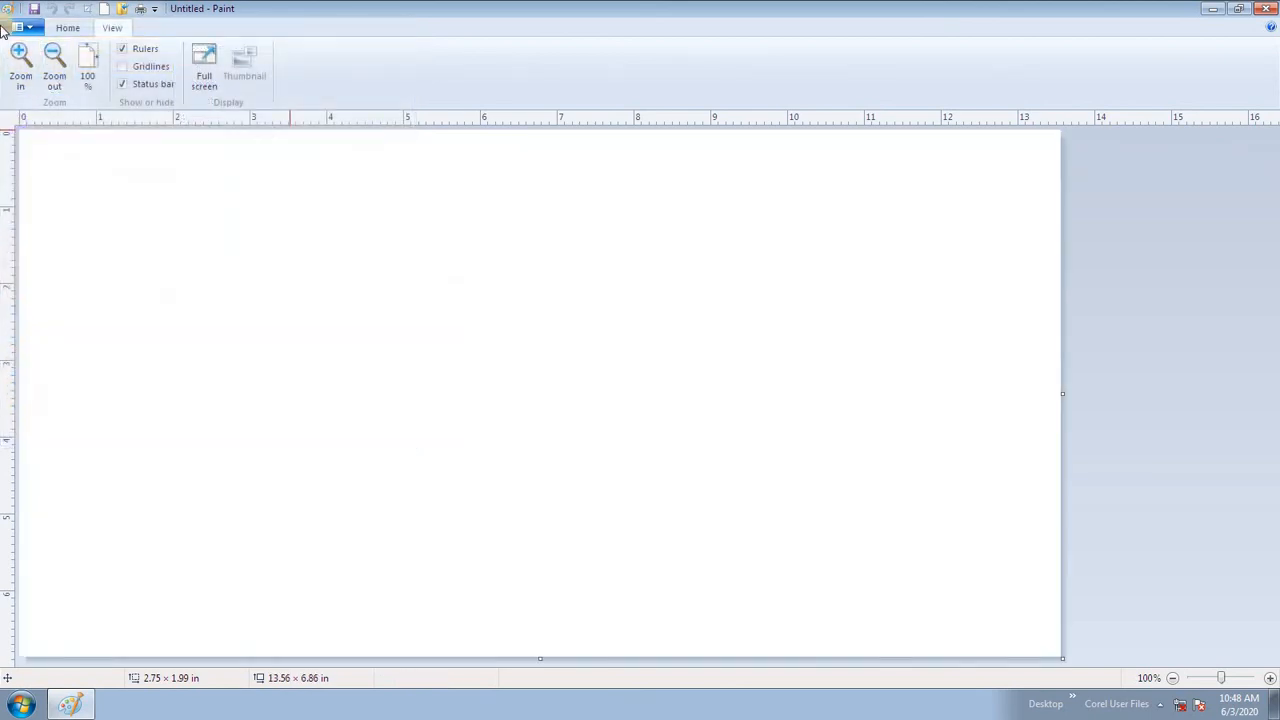
{"action": "left_click", "coordinate": [18, 27]}
{"action": "mouse_move", "coordinate": [74, 198]}
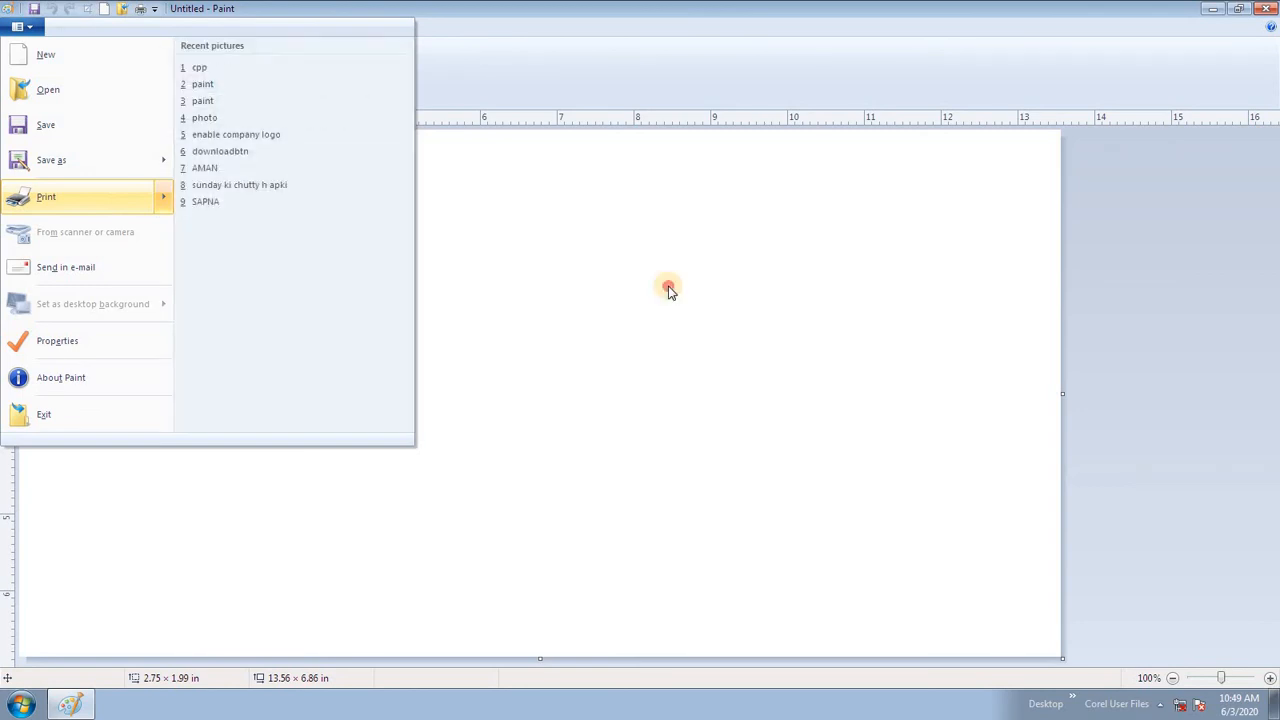
{"action": "left_click", "coordinate": [600, 301]}
Step: Open the paint JPG image from the Desktop
{"action": "left_click", "coordinate": [18, 27]}
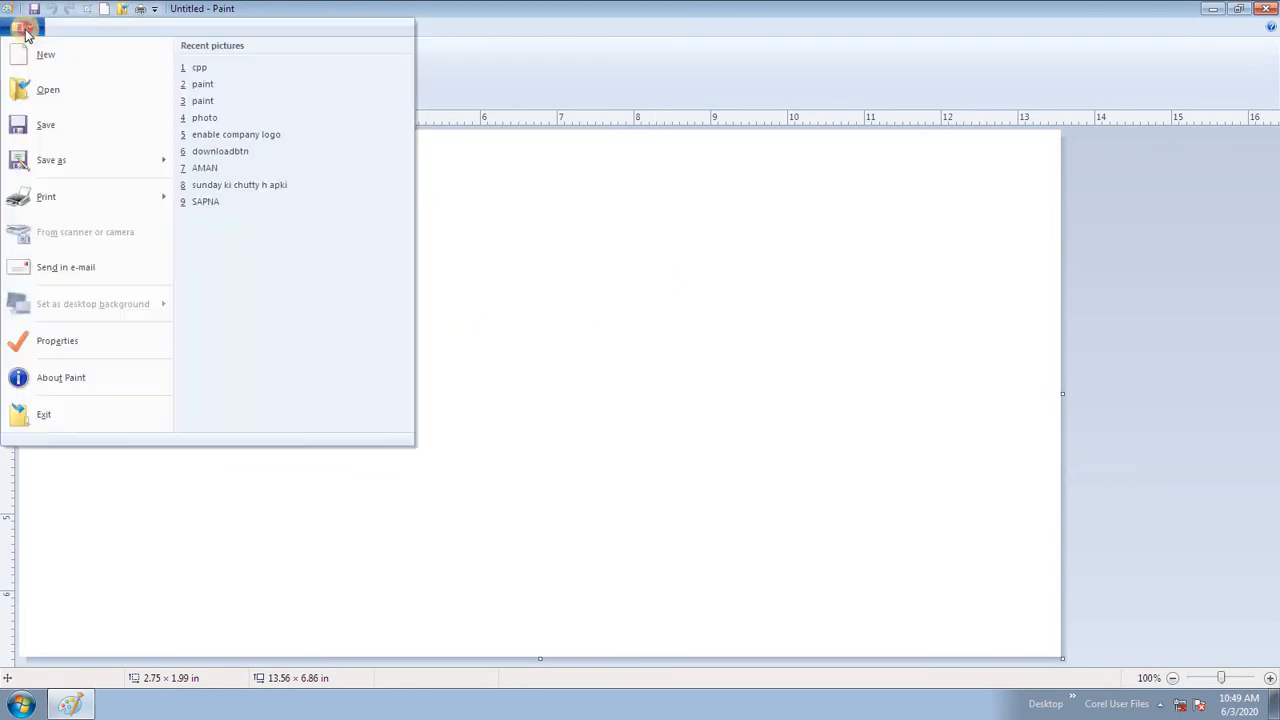
{"action": "left_click", "coordinate": [65, 92]}
{"action": "left_click", "coordinate": [610, 418]}
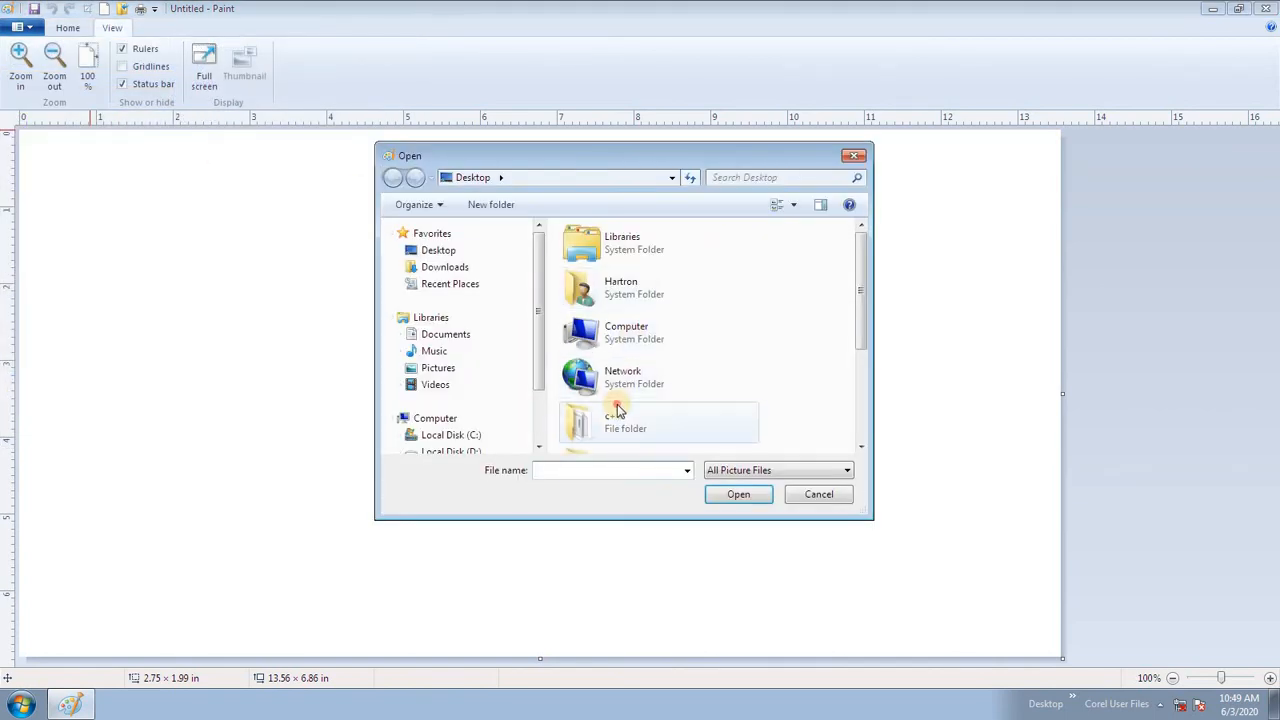
{"action": "scroll", "coordinate": [630, 423], "scroll_direction": "down", "scroll_amount": 3}
{"action": "left_click", "coordinate": [628, 428]}
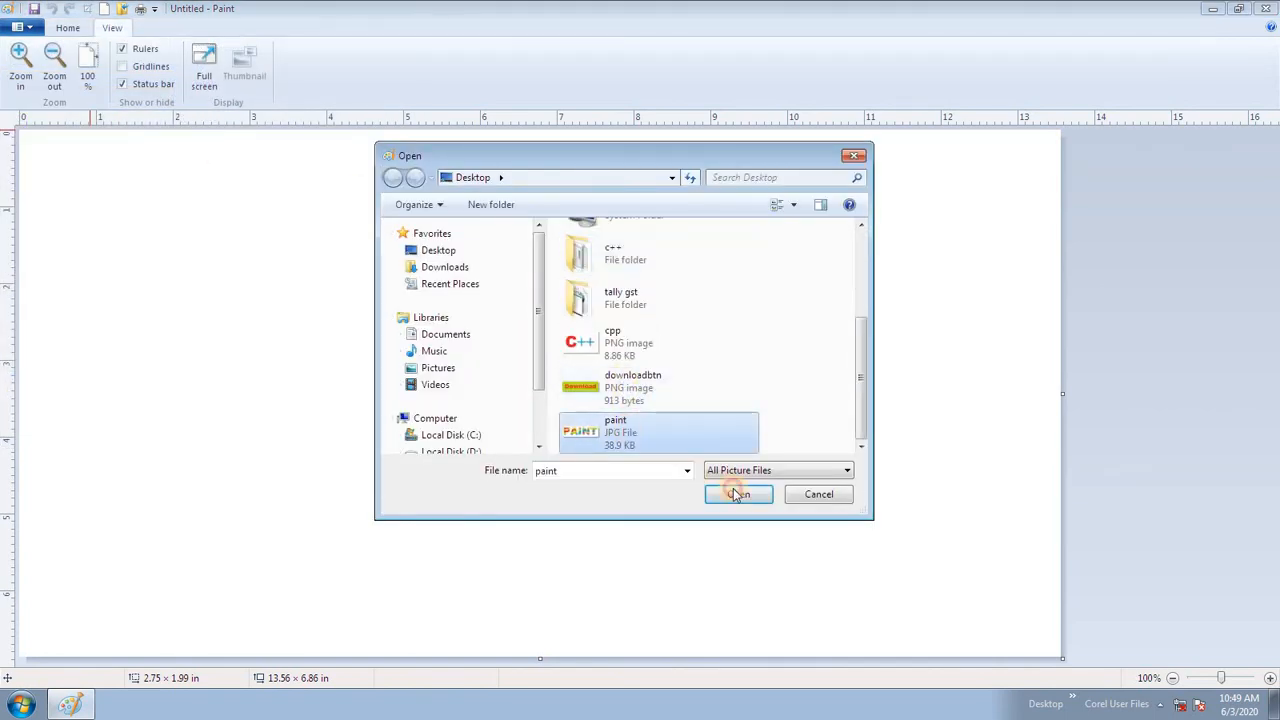
{"action": "left_click", "coordinate": [738, 493]}
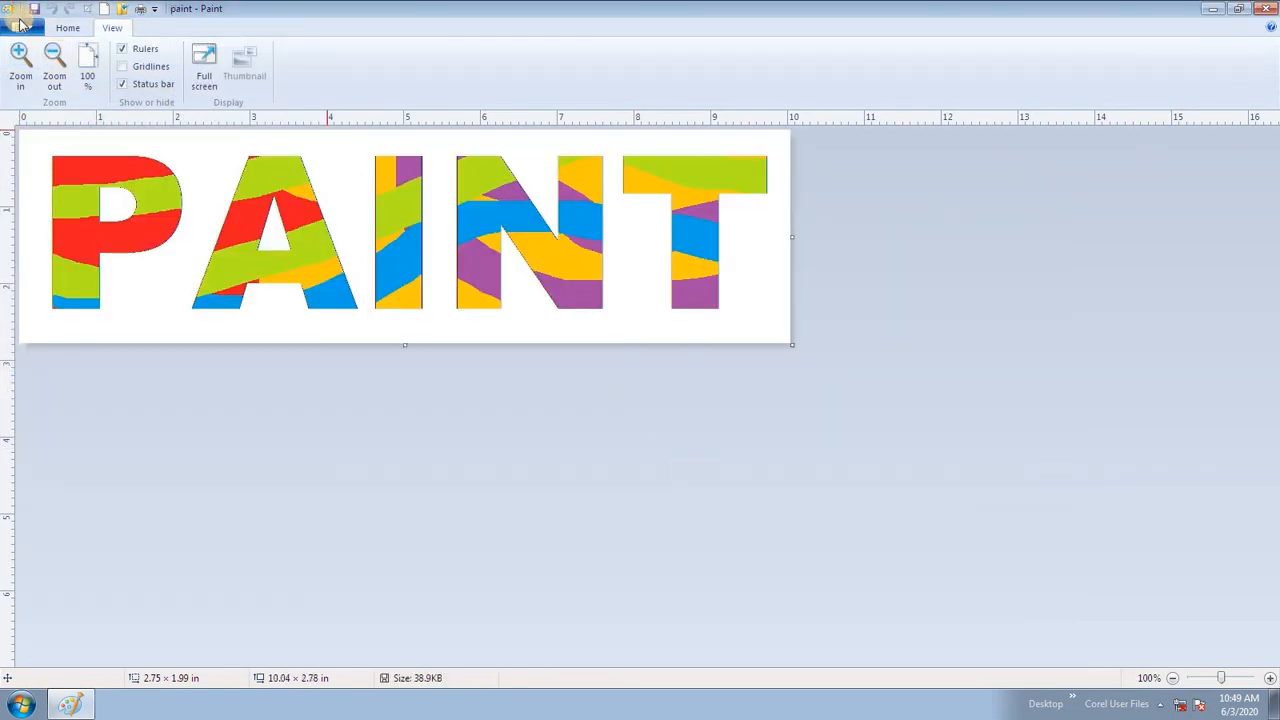
Step: Show the print preview of the PAINT picture and review the available paper sizes in its page setup
{"action": "left_click", "coordinate": [18, 27]}
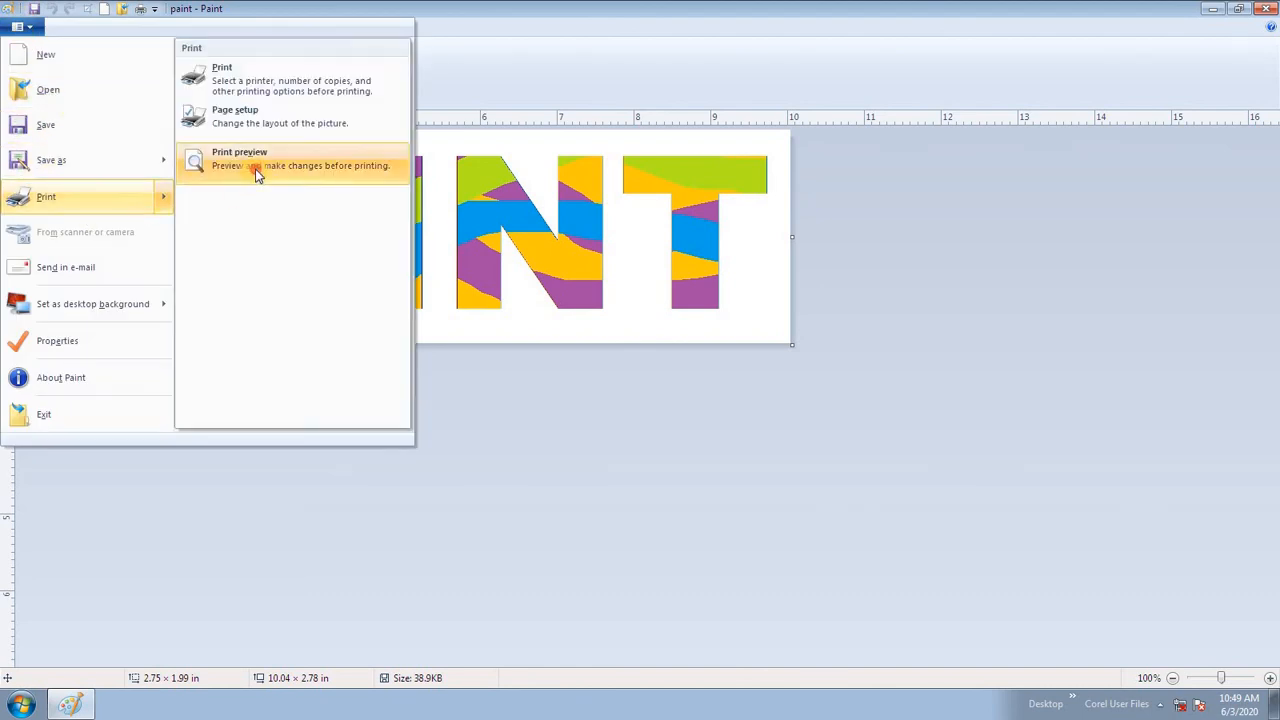
{"action": "left_click", "coordinate": [257, 171]}
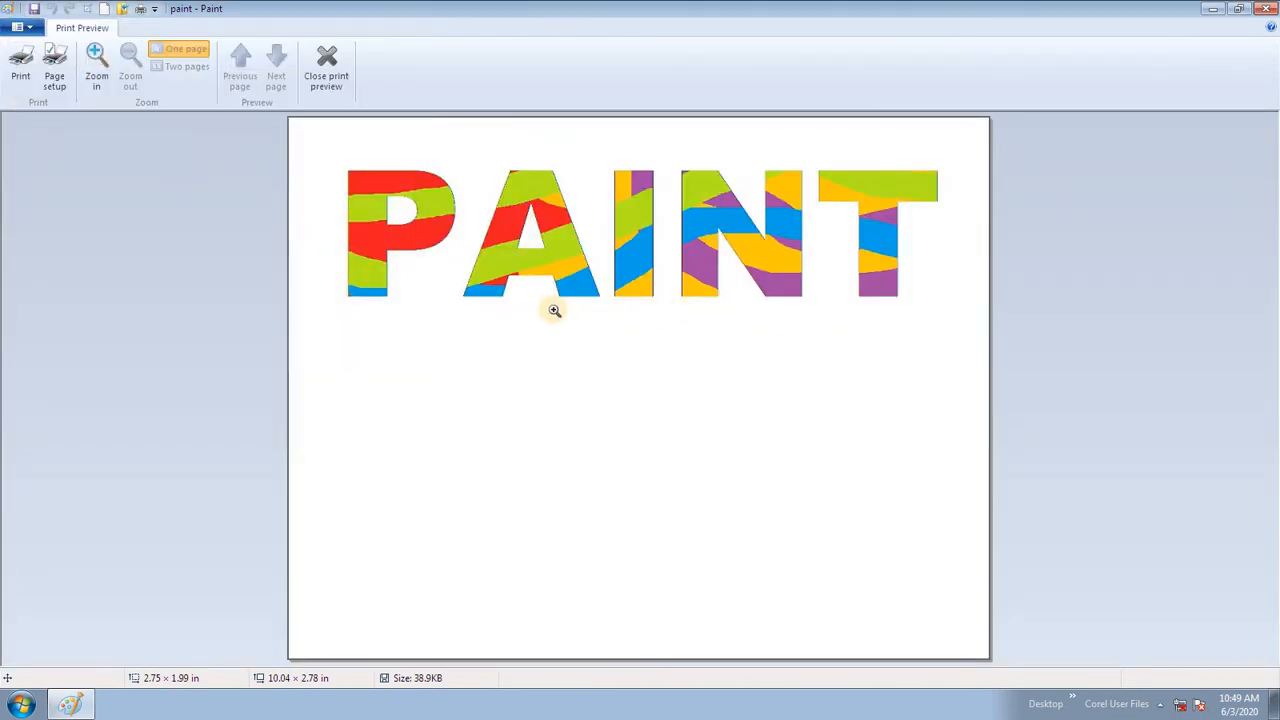
{"action": "left_click", "coordinate": [54, 68]}
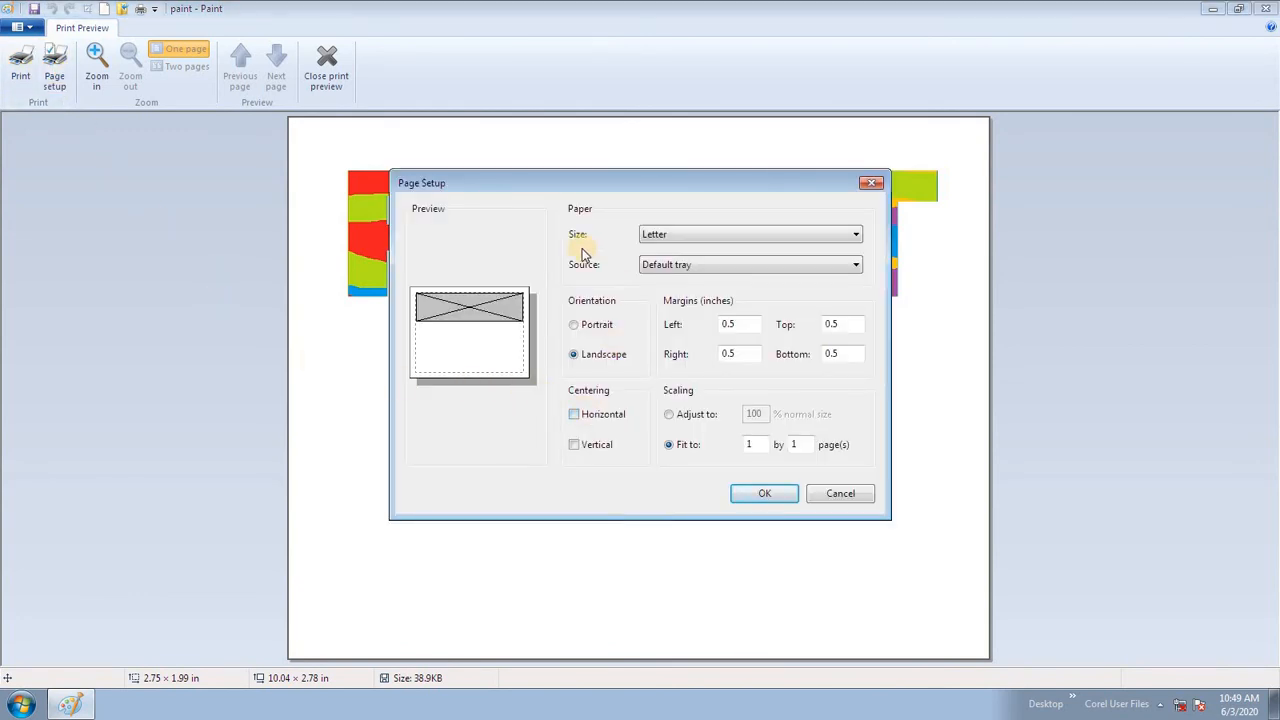
{"action": "left_click", "coordinate": [660, 237]}
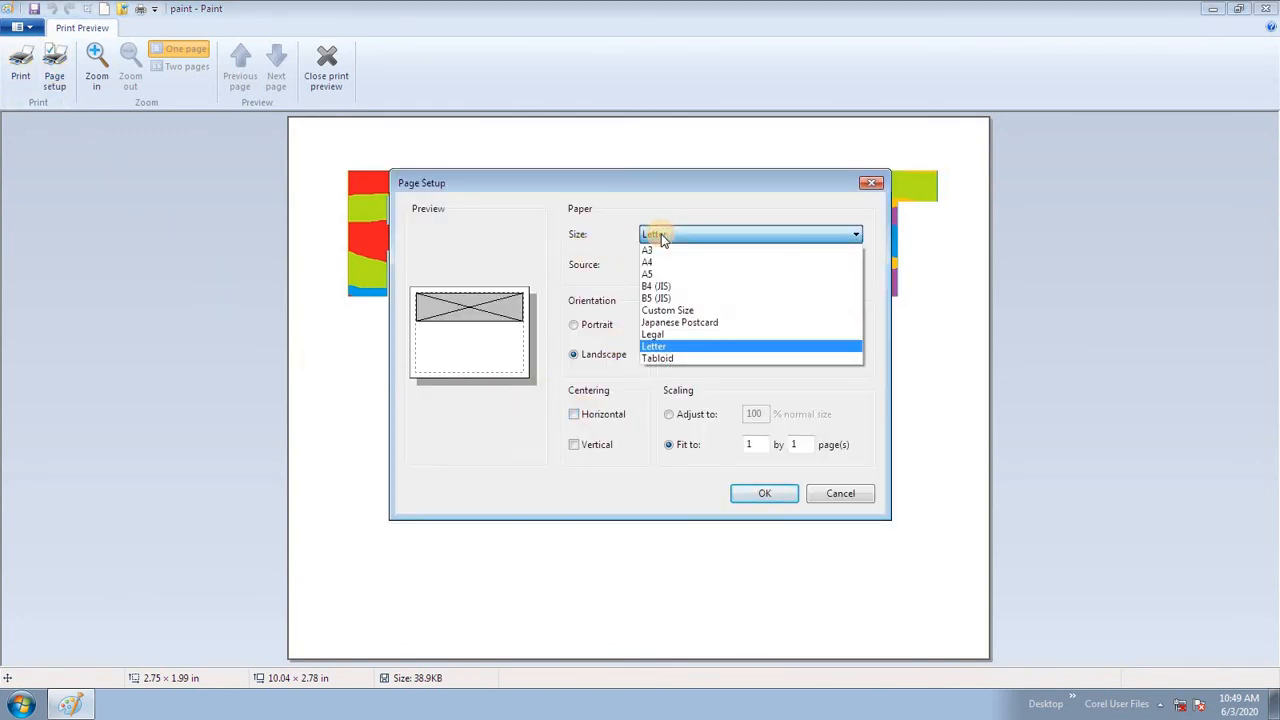
{"action": "left_click", "coordinate": [660, 237]}
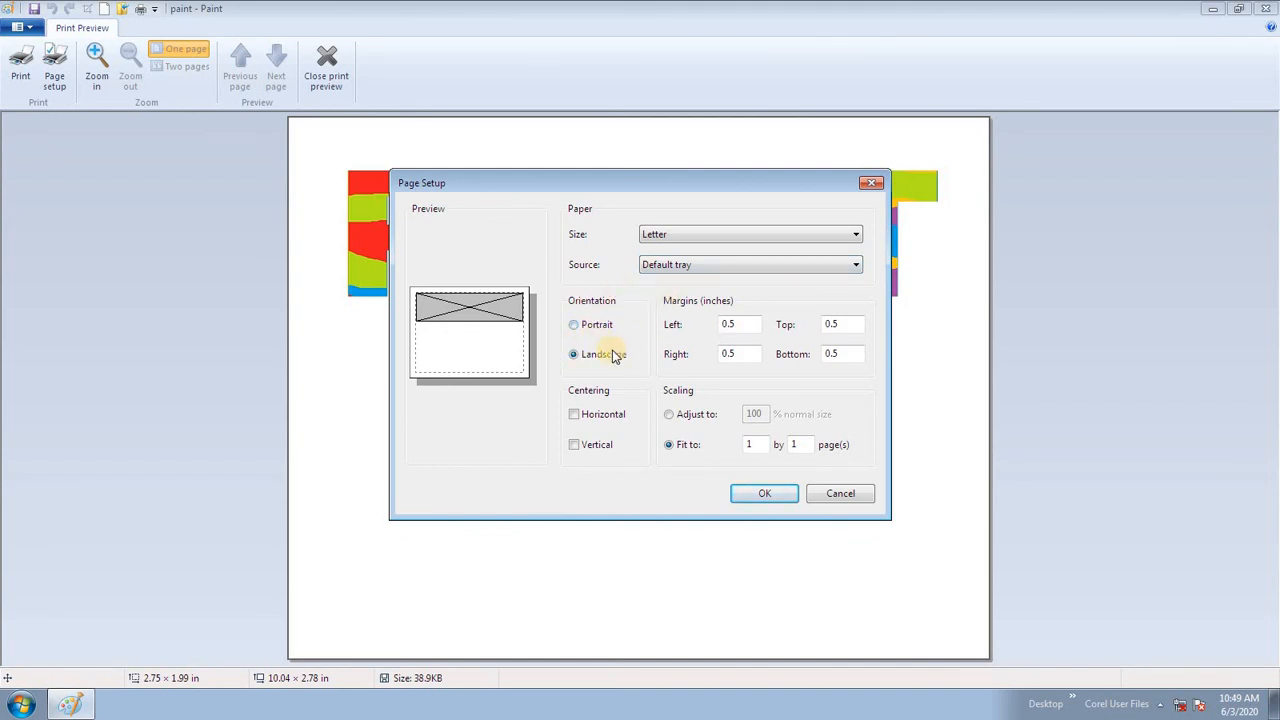
Step: Centre the picture horizontally and vertically on the printed page
{"action": "left_click_drag", "start_coordinate": [734, 183], "coordinate": [763, 236]}
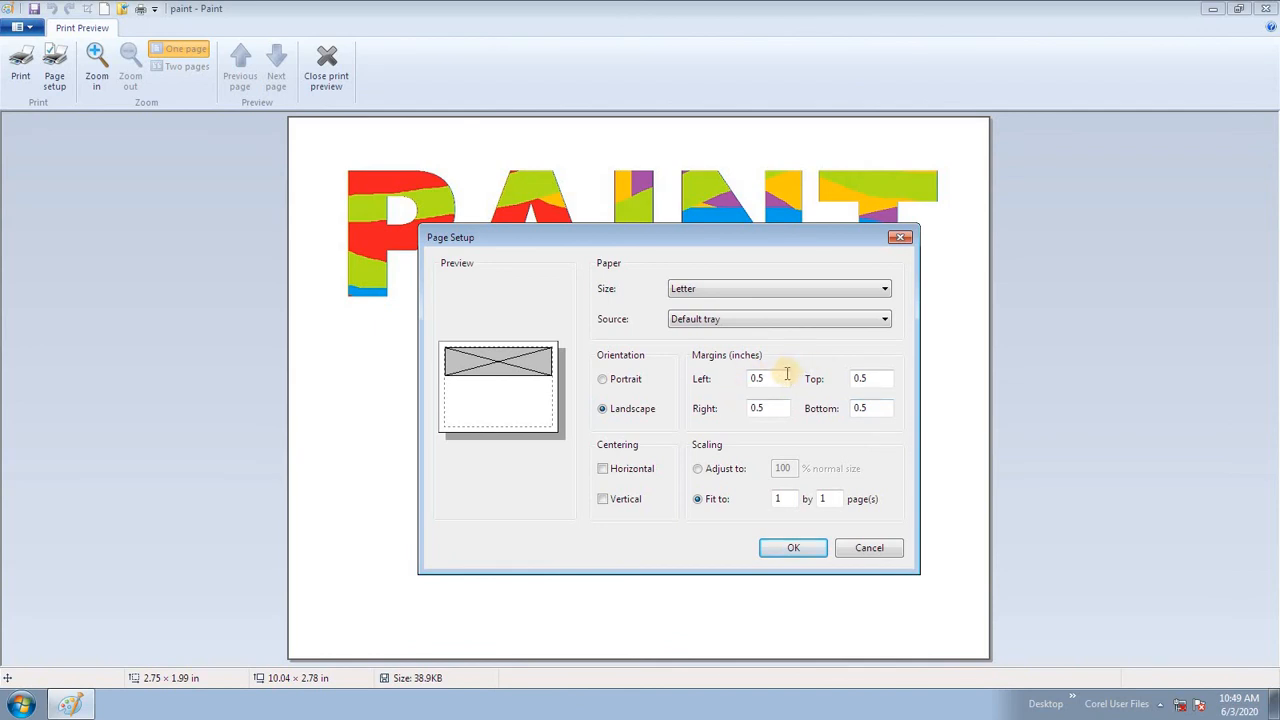
{"action": "left_click", "coordinate": [624, 472]}
{"action": "left_click", "coordinate": [620, 503]}
{"action": "left_click", "coordinate": [790, 548]}
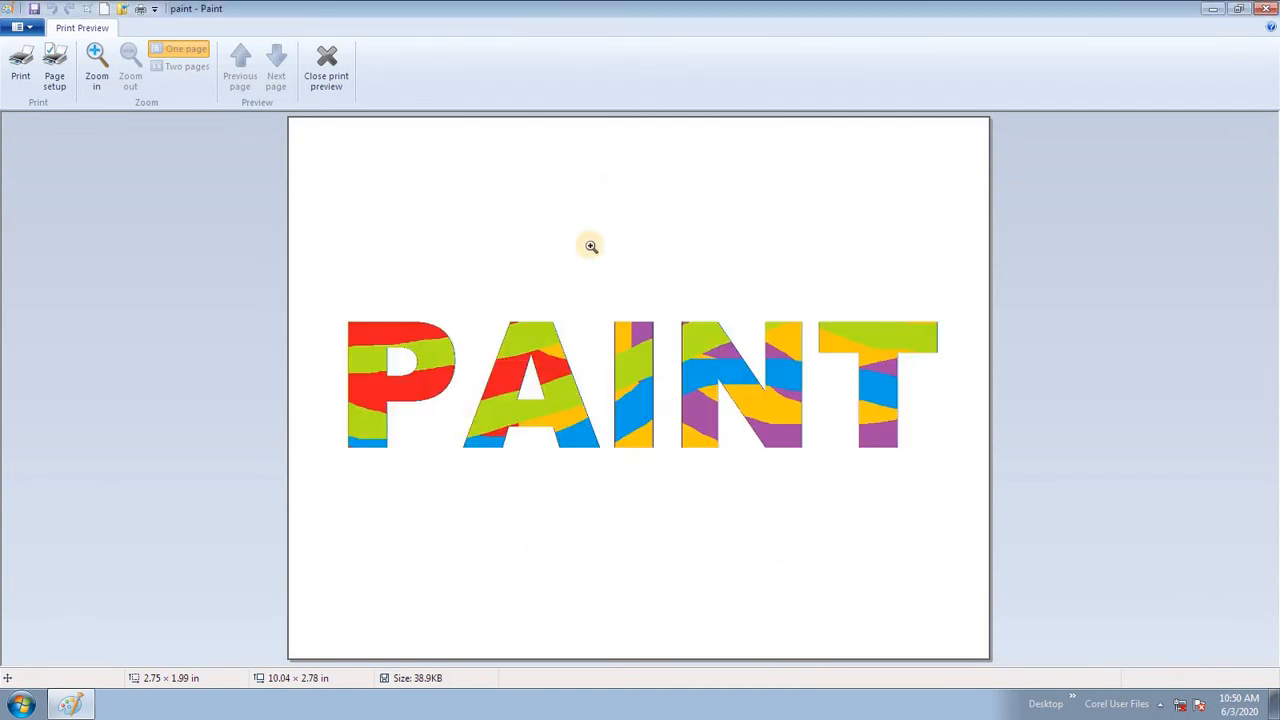
Step: Turn off both the horizontal and vertical centering in the page setup
{"action": "left_click", "coordinate": [54, 62]}
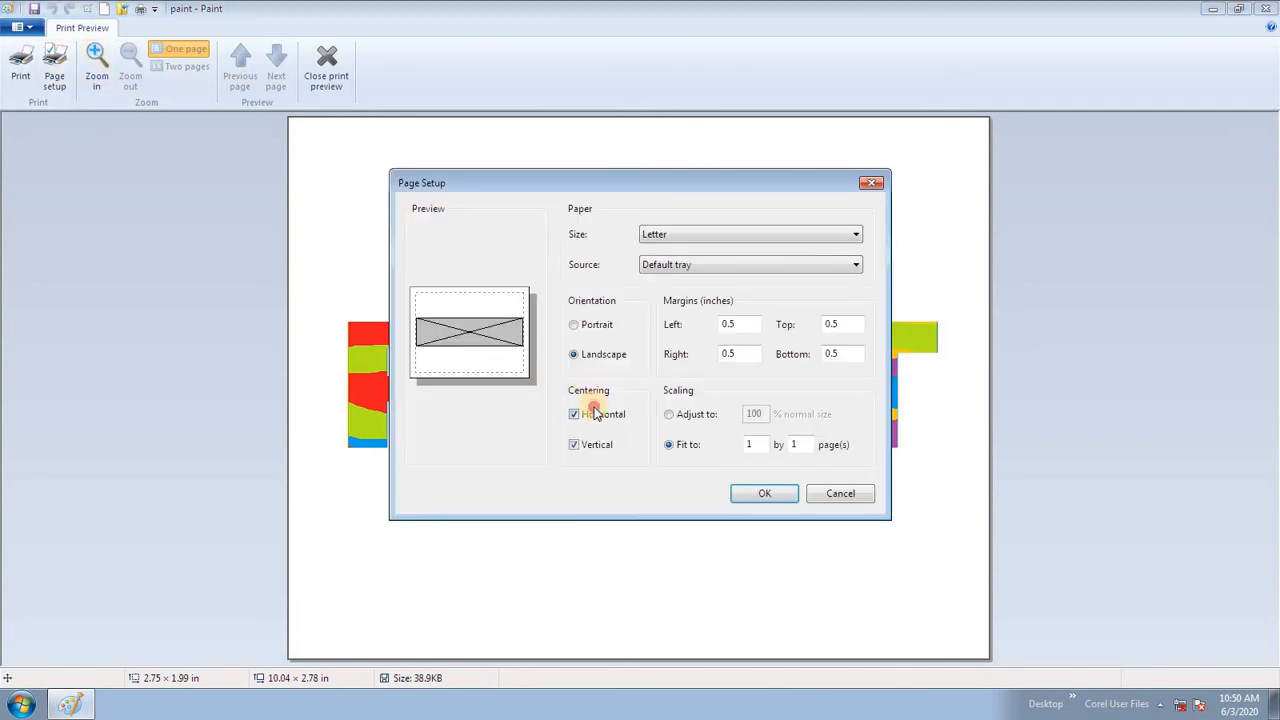
{"action": "left_click", "coordinate": [592, 446]}
{"action": "left_click", "coordinate": [780, 493]}
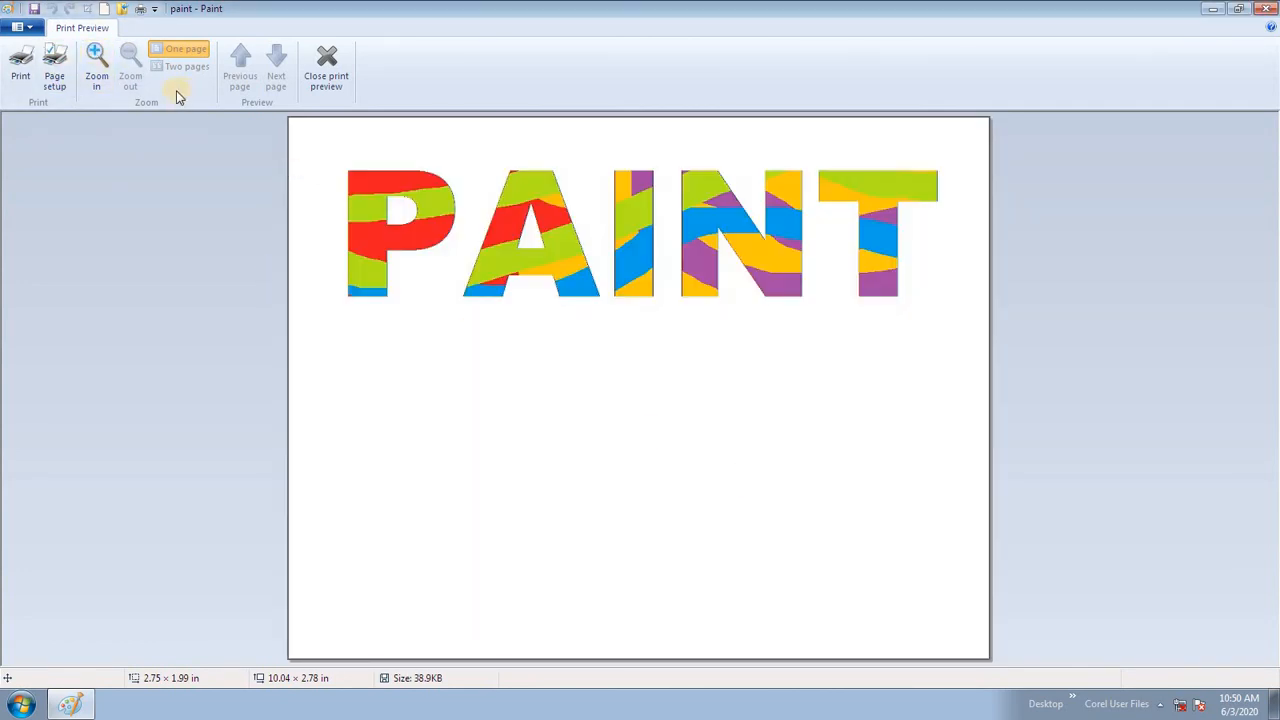
Step: Review the page setup's scaling options and cancel, then inspect the Print dialog's number of copies and cancel without printing
{"action": "left_click", "coordinate": [54, 62]}
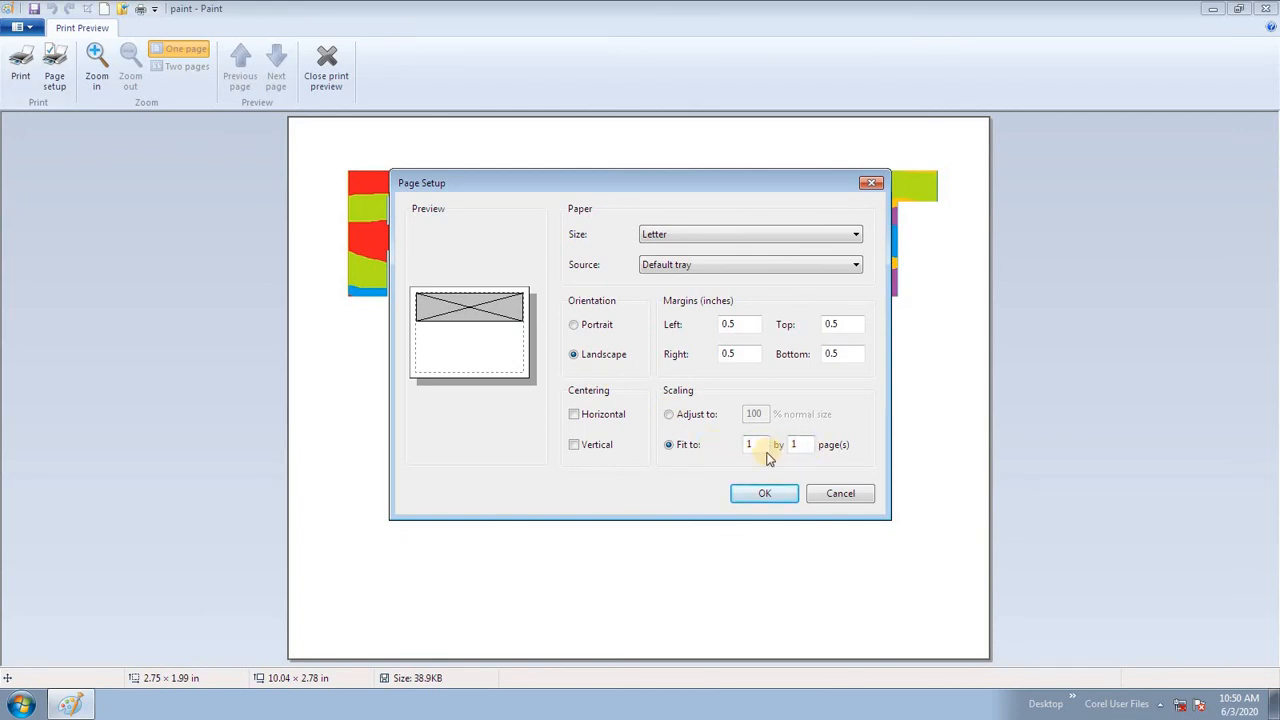
{"action": "left_click", "coordinate": [845, 495]}
{"action": "left_click", "coordinate": [20, 62]}
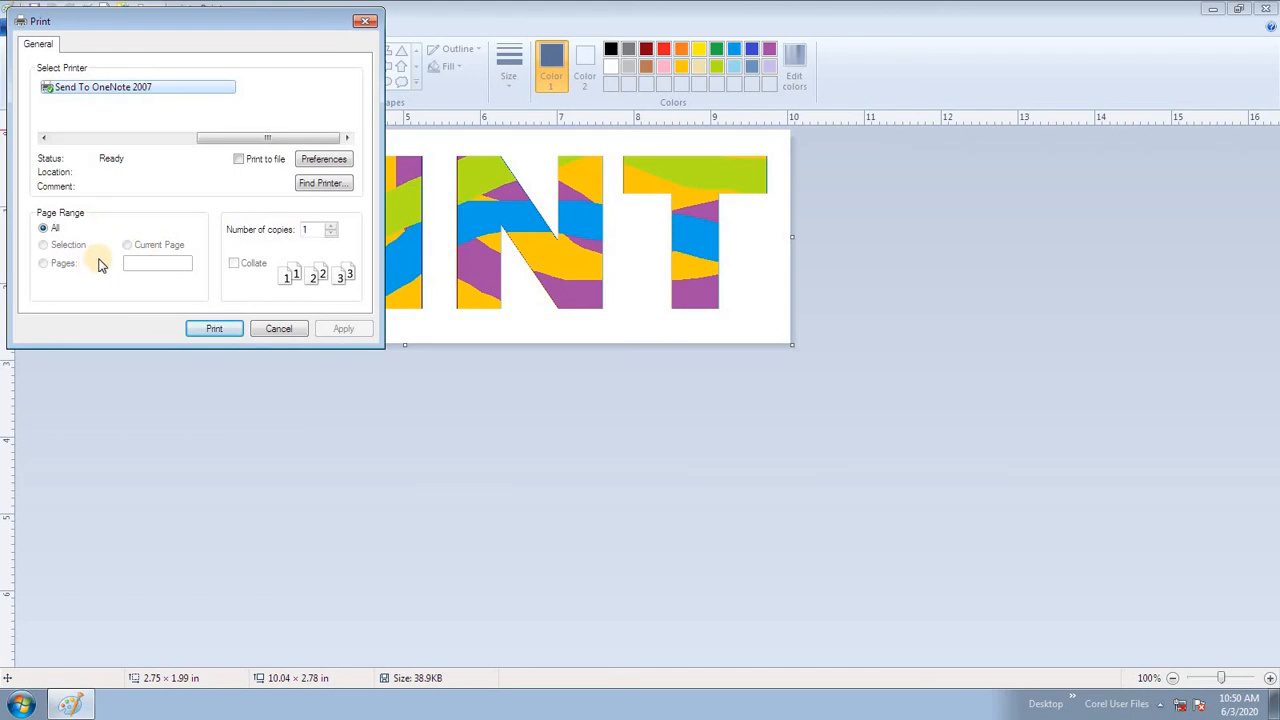
{"action": "double_click", "coordinate": [308, 229]}
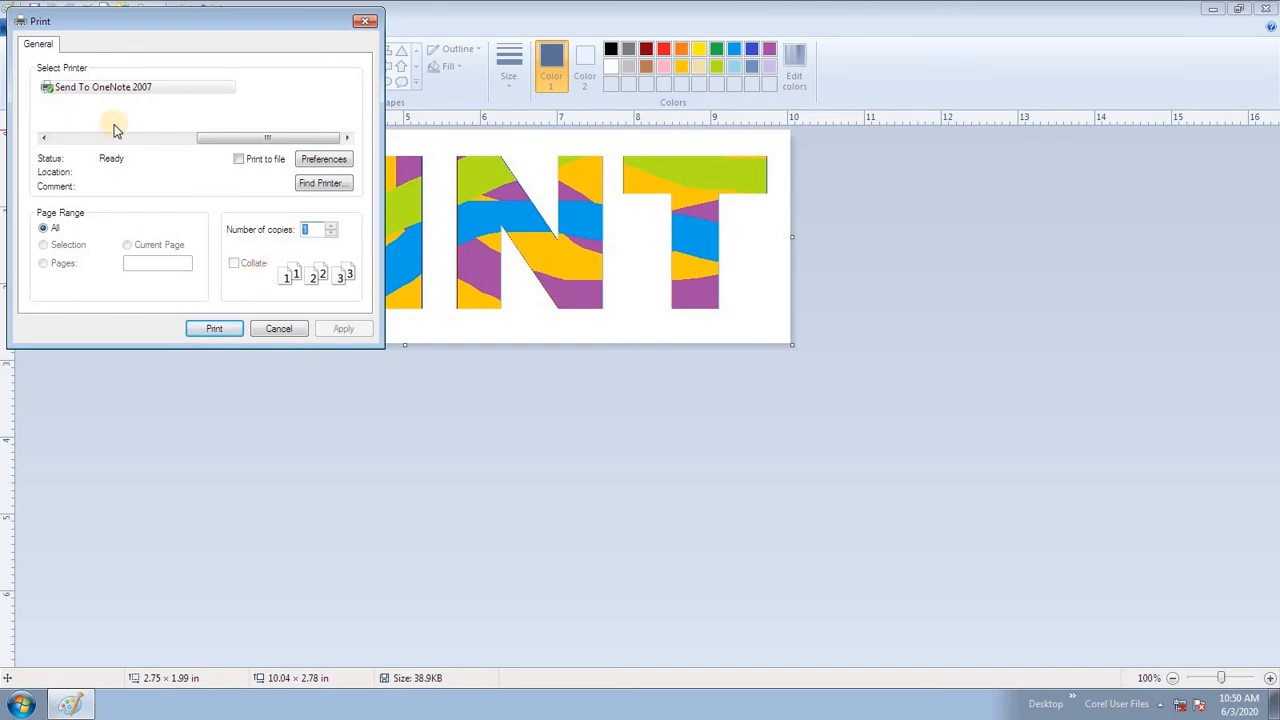
{"action": "left_click", "coordinate": [292, 329]}
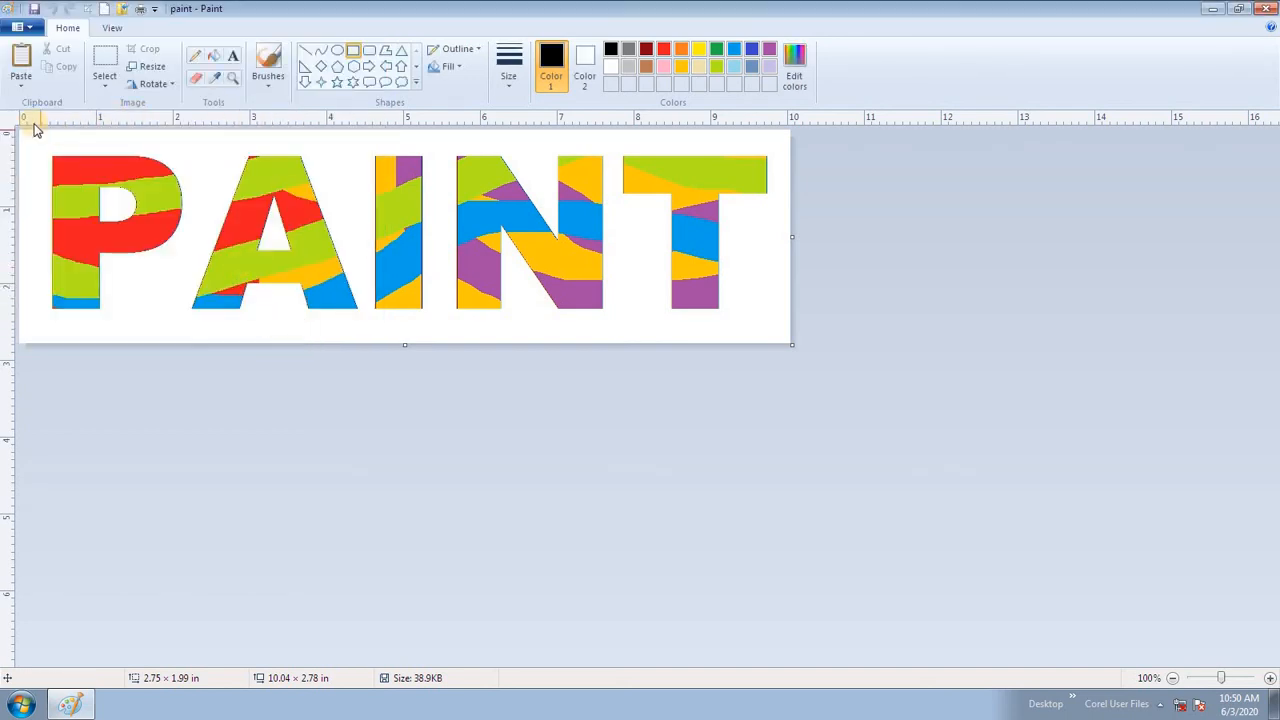
Step: Review the Print dialog's printer, page range and number of copies for the PAINT picture, and cancel it
{"action": "left_click", "coordinate": [18, 27]}
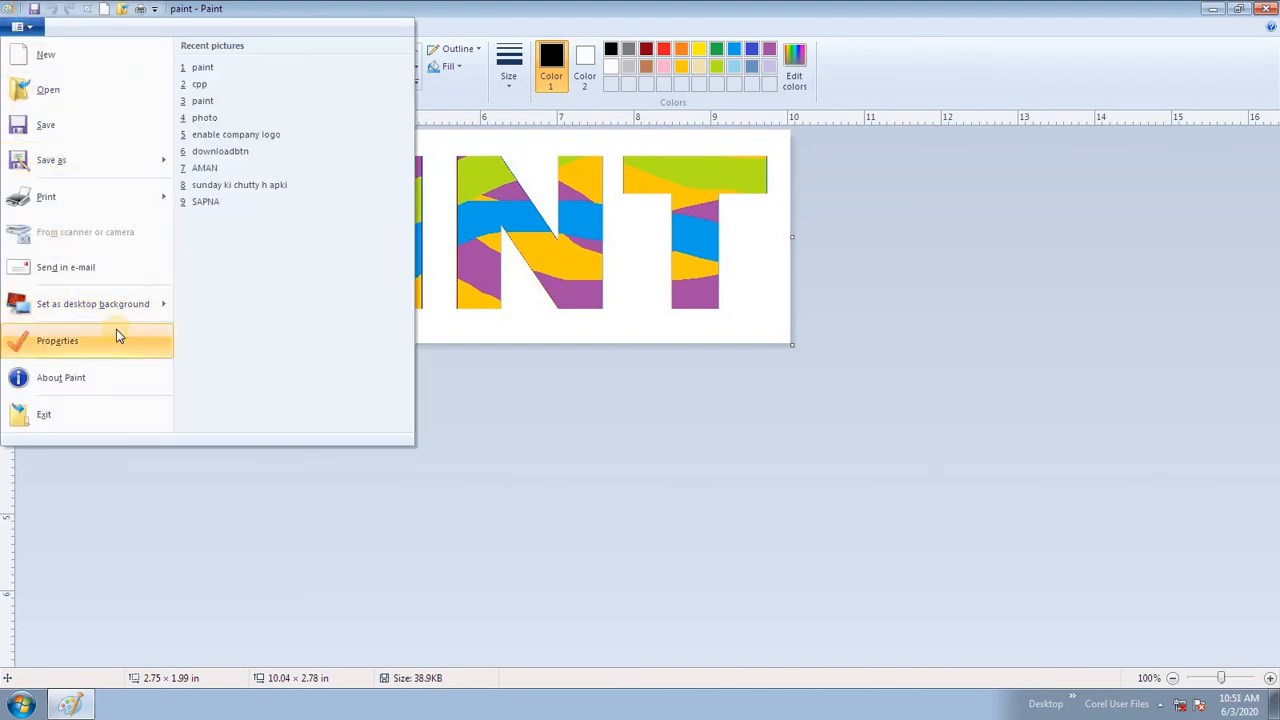
{"action": "left_click", "coordinate": [88, 198]}
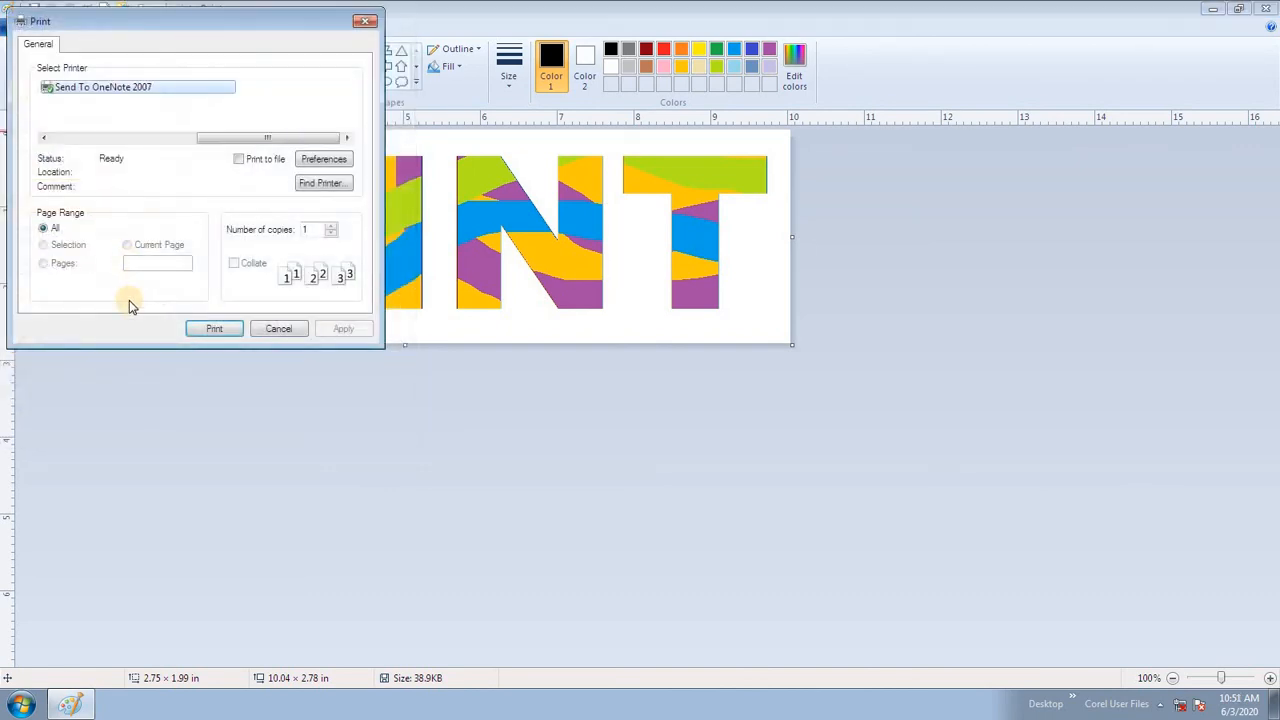
{"action": "left_click", "coordinate": [303, 230]}
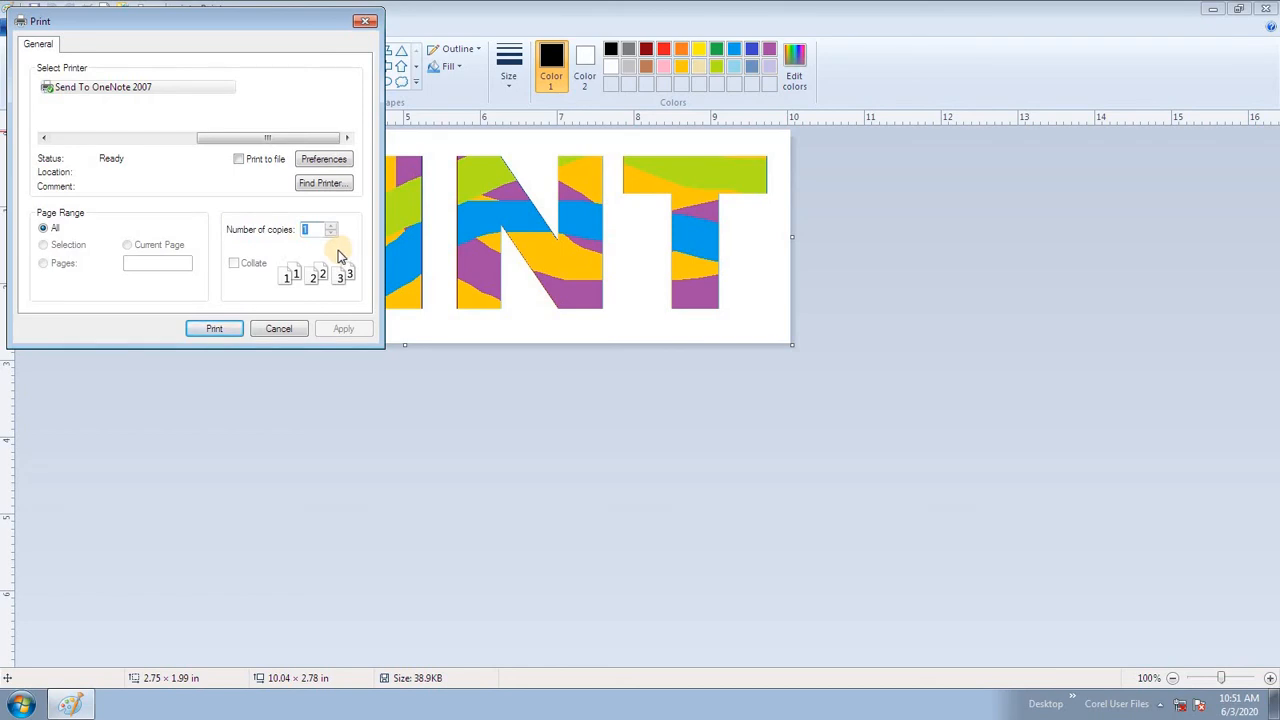
{"action": "left_click", "coordinate": [280, 330]}
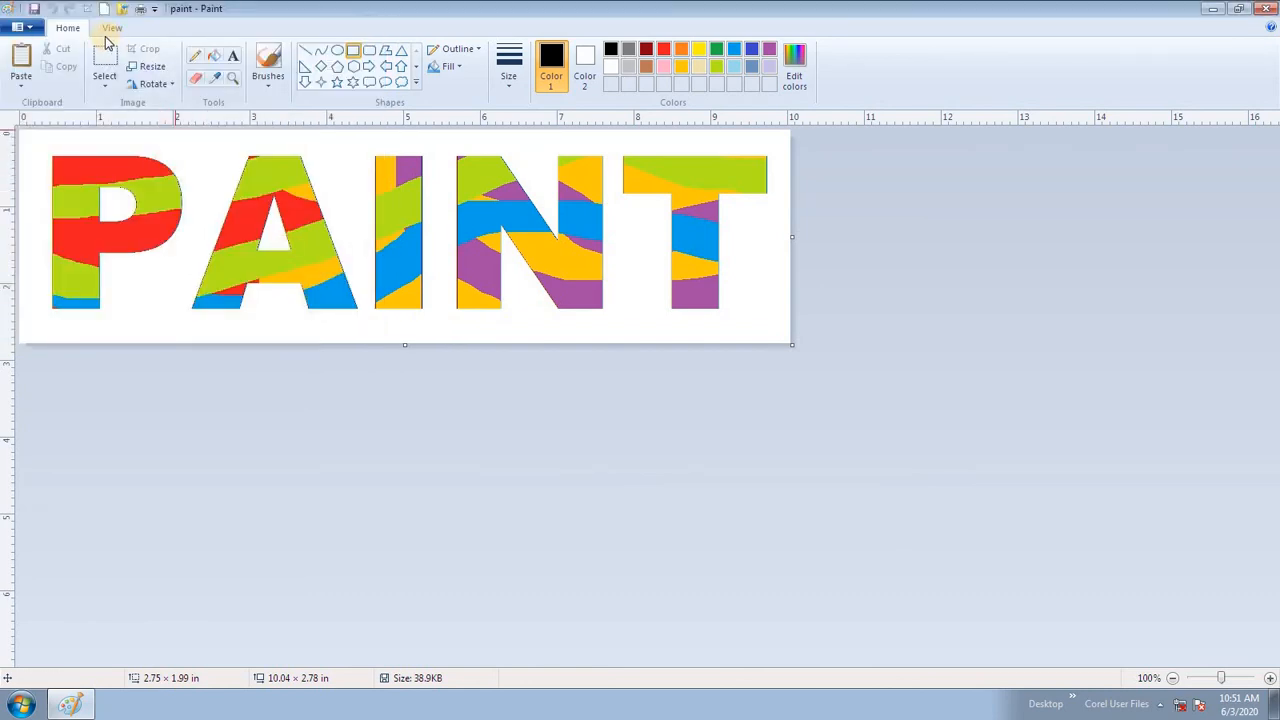
Step: Review the desktop background options, then inspect the picture's width and height in Image Properties and cancel
{"action": "left_click", "coordinate": [18, 27]}
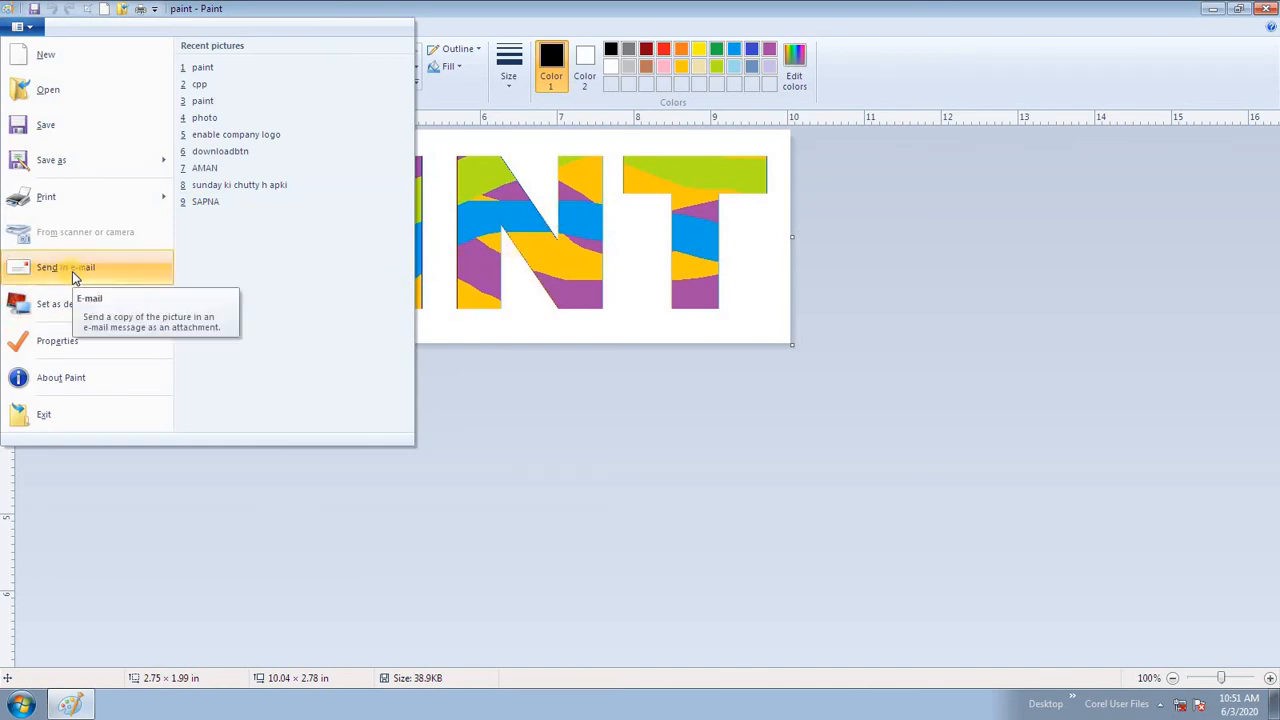
{"action": "mouse_move", "coordinate": [73, 311]}
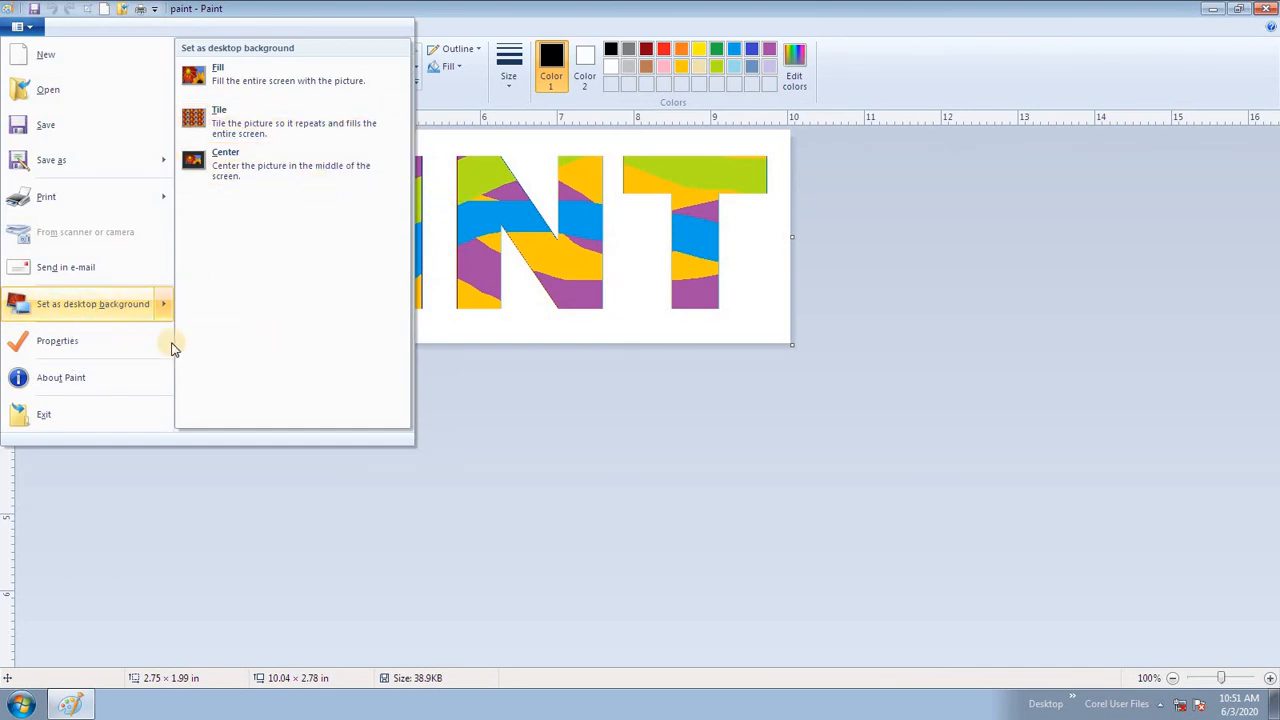
{"action": "left_click", "coordinate": [110, 343]}
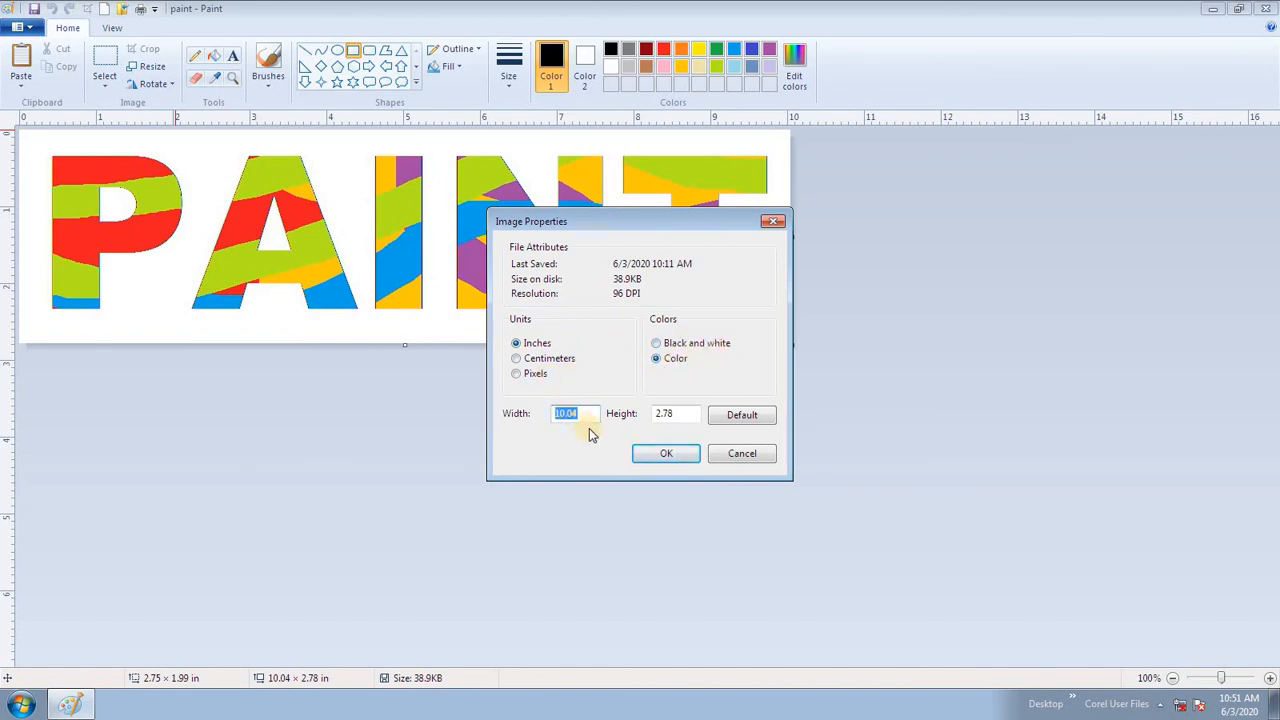
{"action": "double_click", "coordinate": [665, 413]}
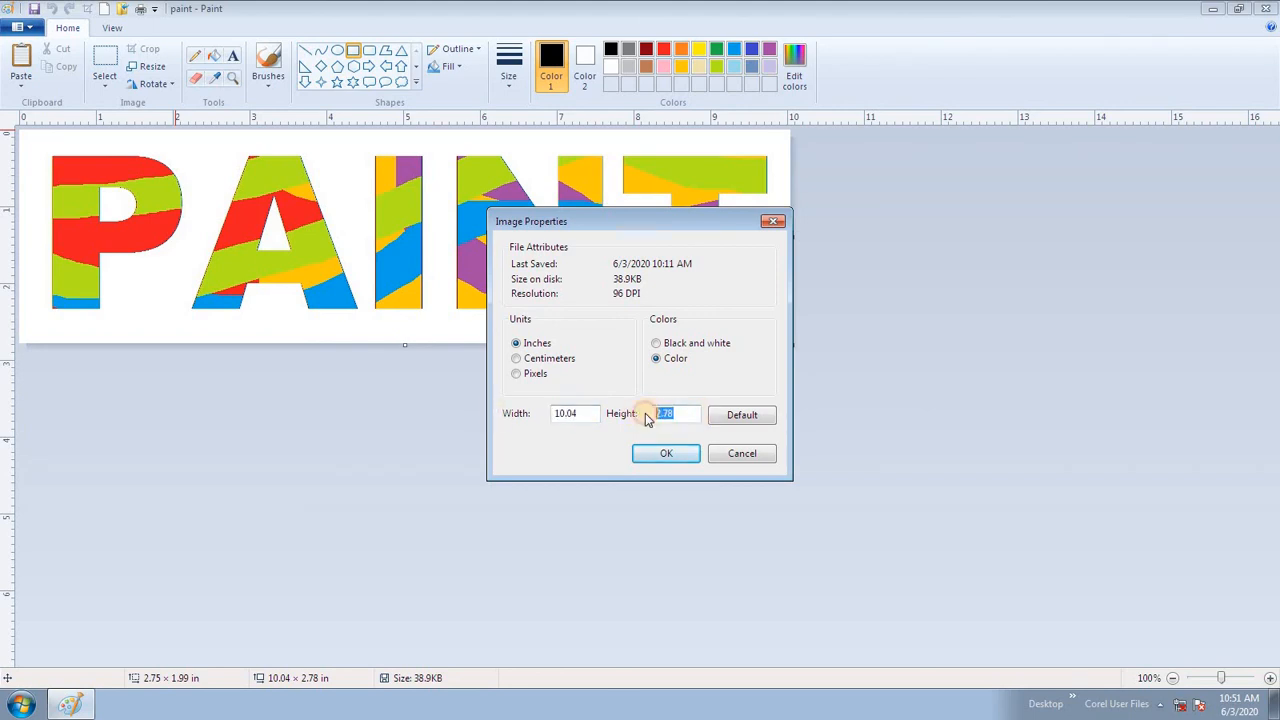
{"action": "left_click", "coordinate": [743, 456]}
Step: View the About Paint version and licence information and close it, then look over the remaining file commands without choosing one
{"action": "left_click", "coordinate": [20, 27]}
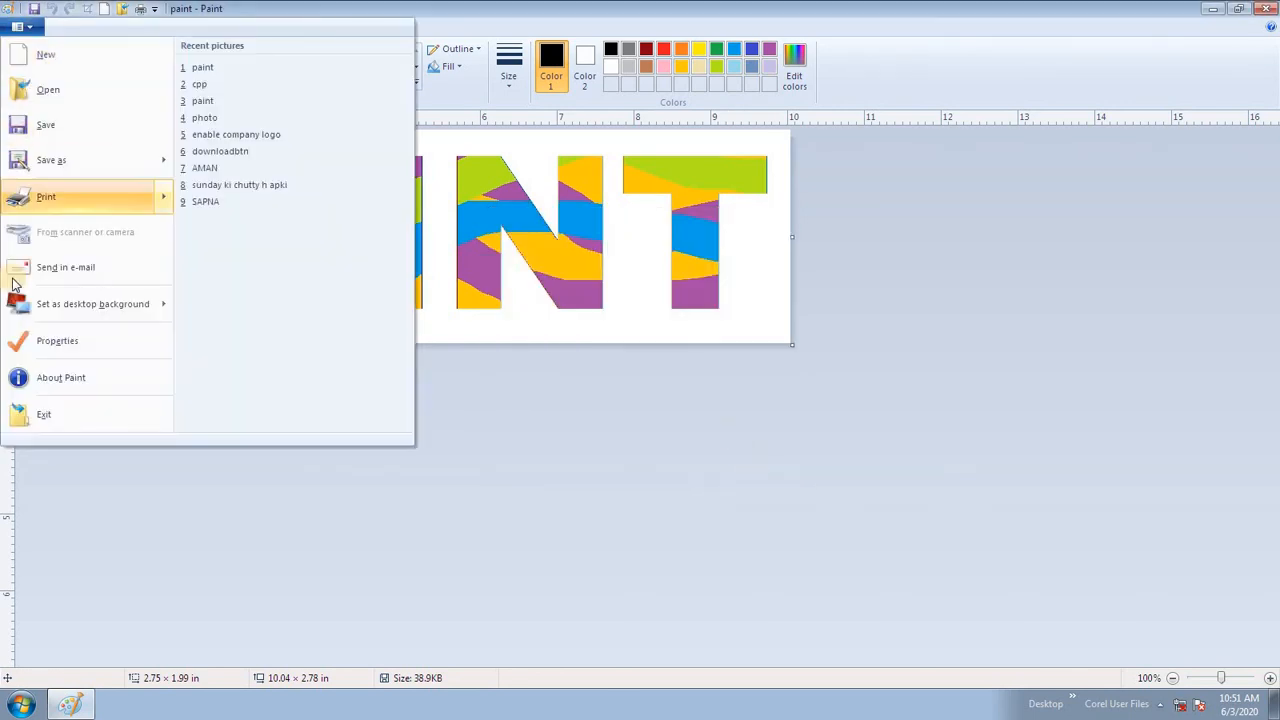
{"action": "left_click", "coordinate": [47, 380]}
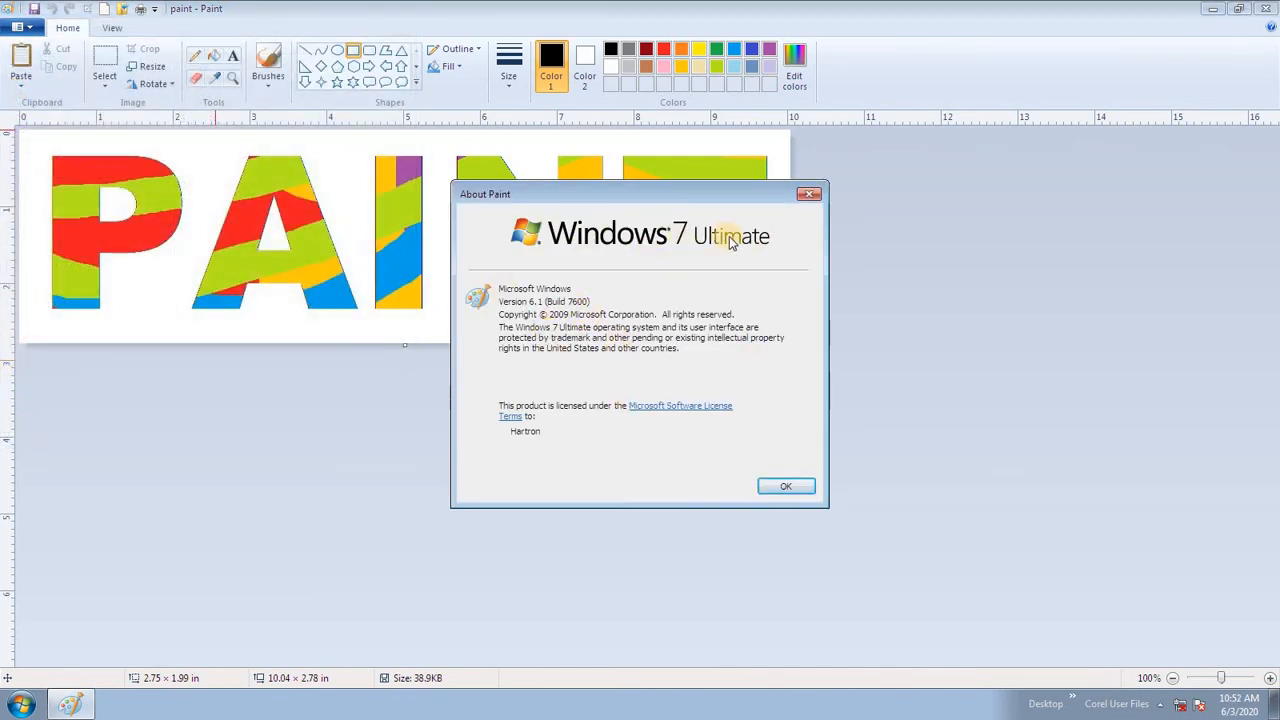
{"action": "left_click", "coordinate": [786, 486]}
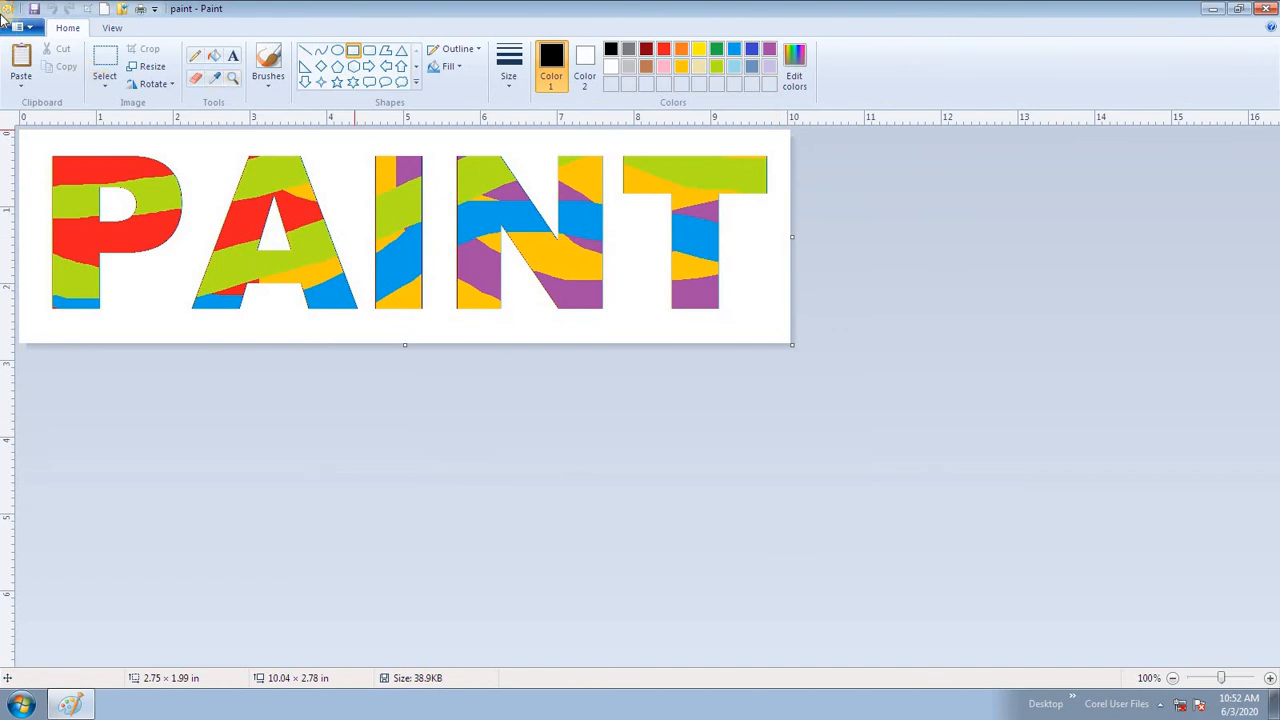
{"action": "left_click", "coordinate": [18, 27]}
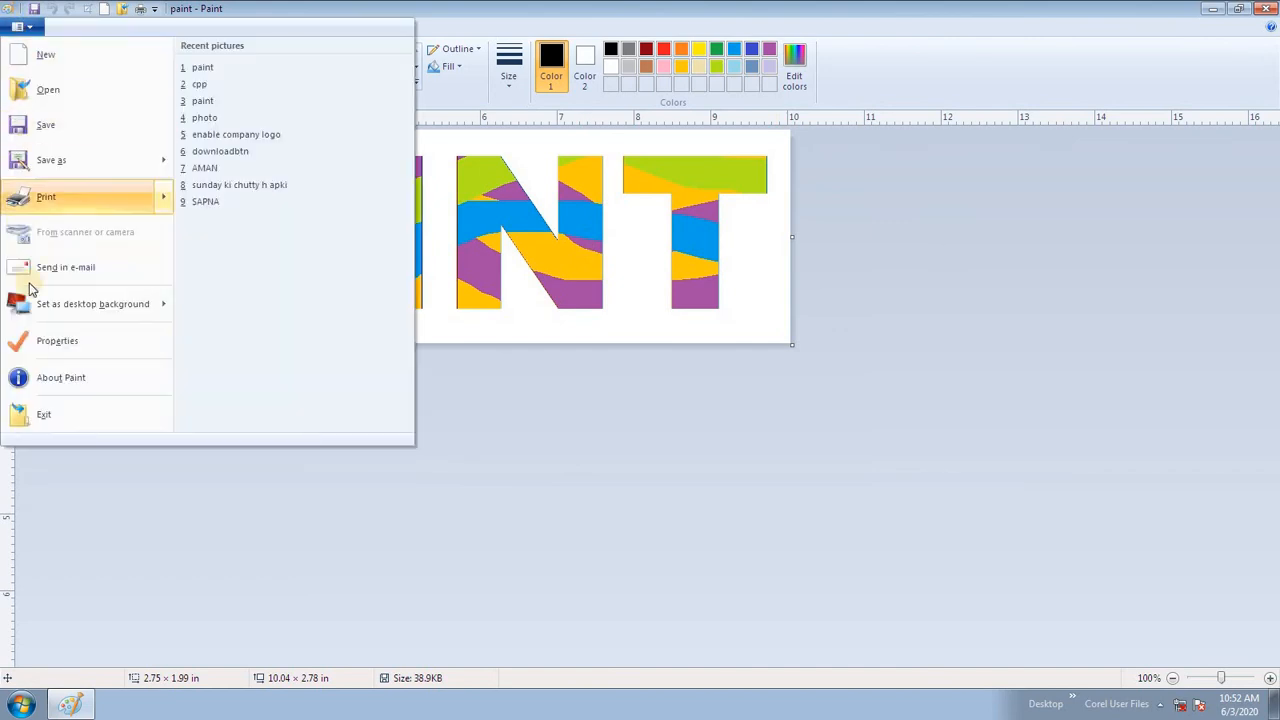
{"action": "left_click", "coordinate": [453, 367]}
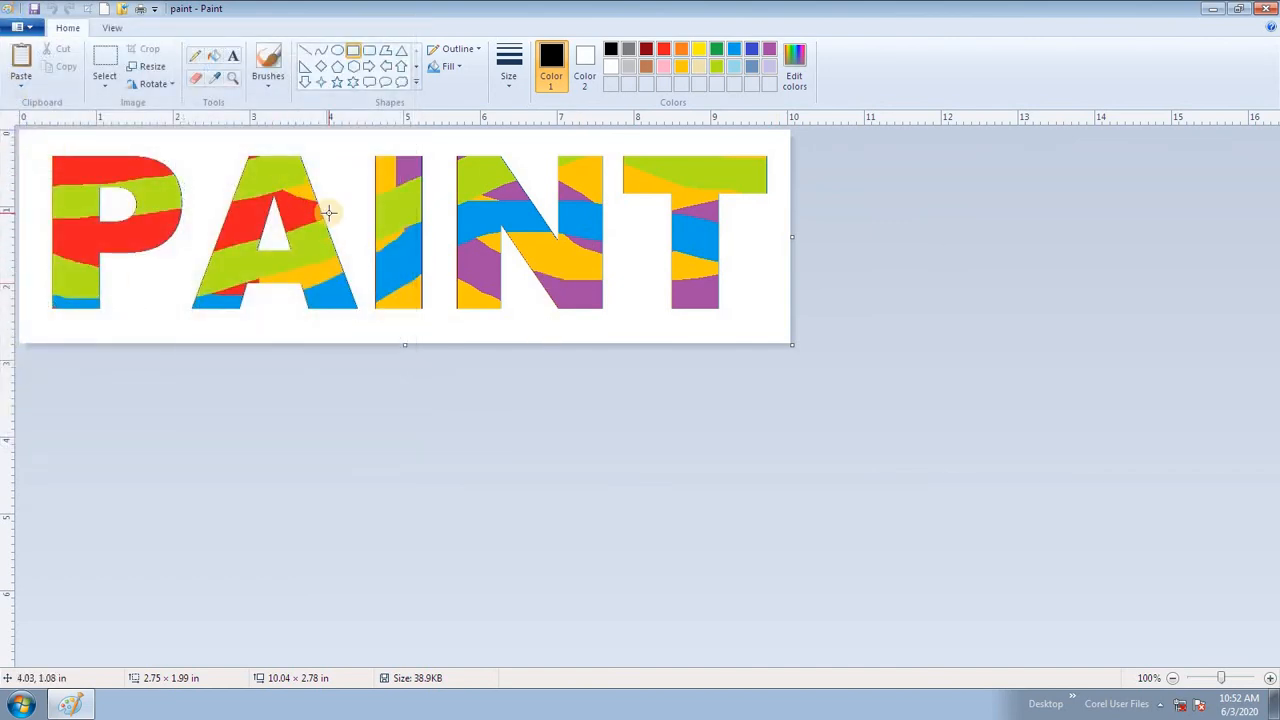